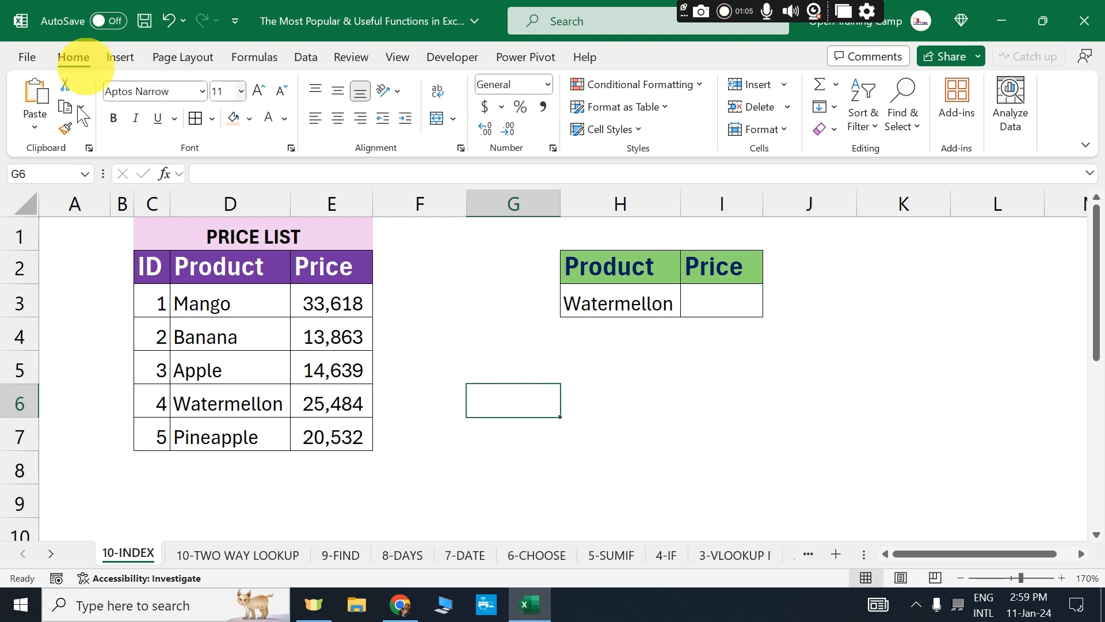
# Search the function library for INDEX and open the arguments of its array,row_num,column_num form.
pyautogui.click(165, 176)
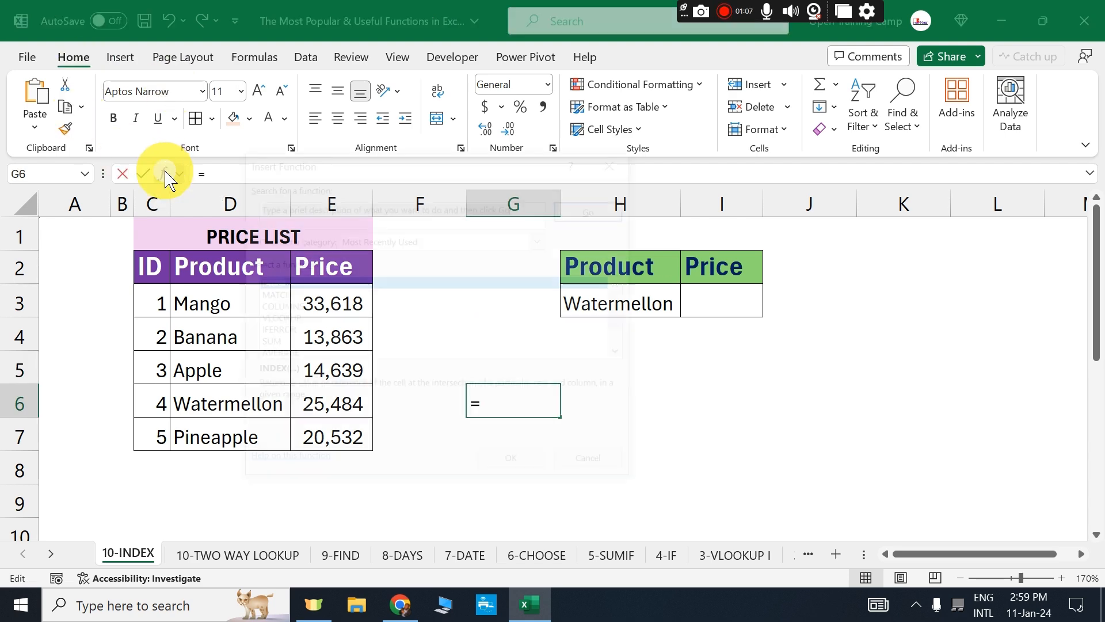
pyautogui.write('INDEX')
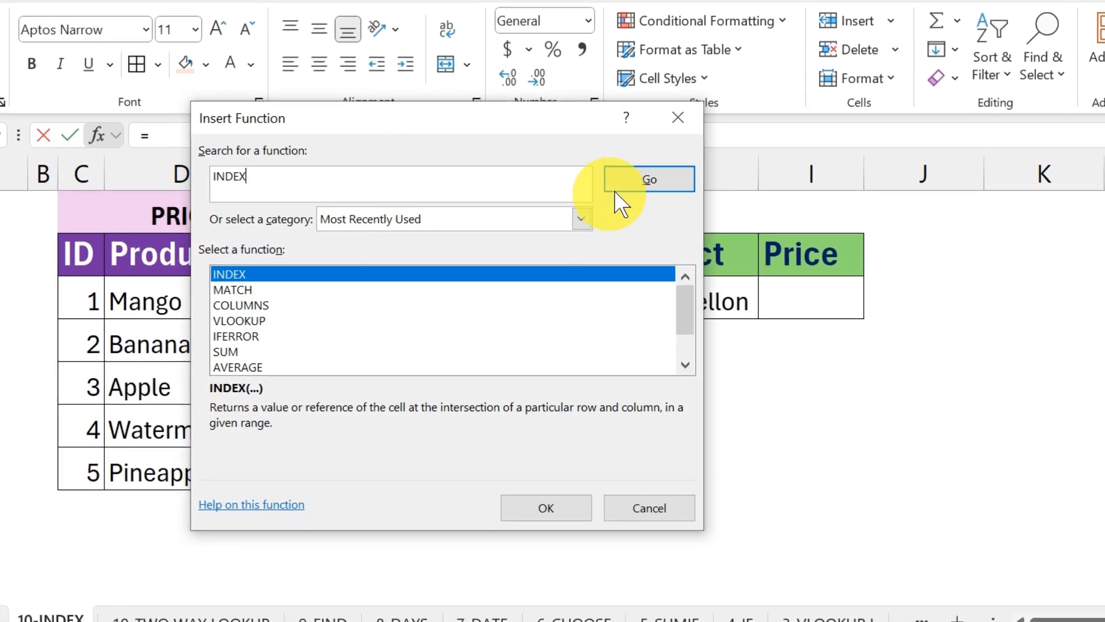
pyautogui.click(629, 181)
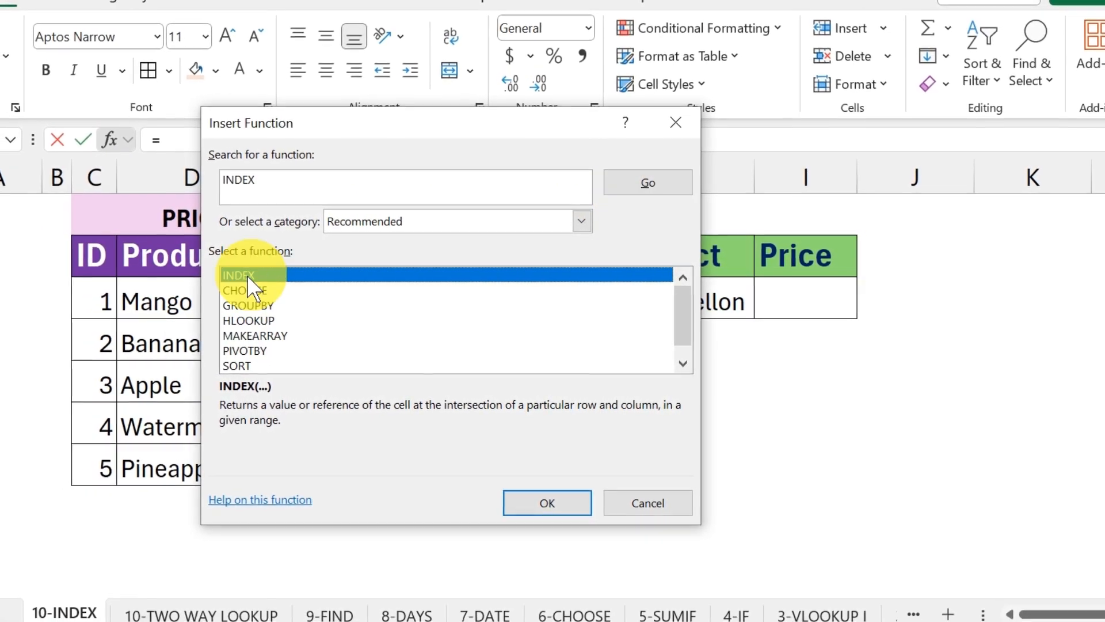
pyautogui.click(541, 499)
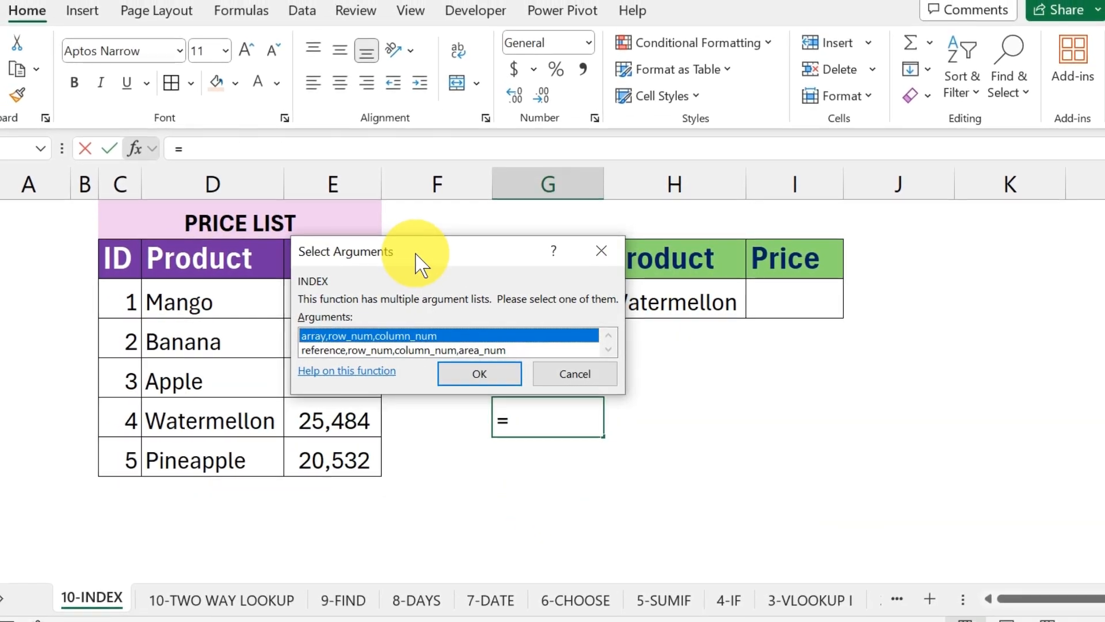
pyautogui.moveTo(421, 256); pyautogui.dragTo(426, 279)
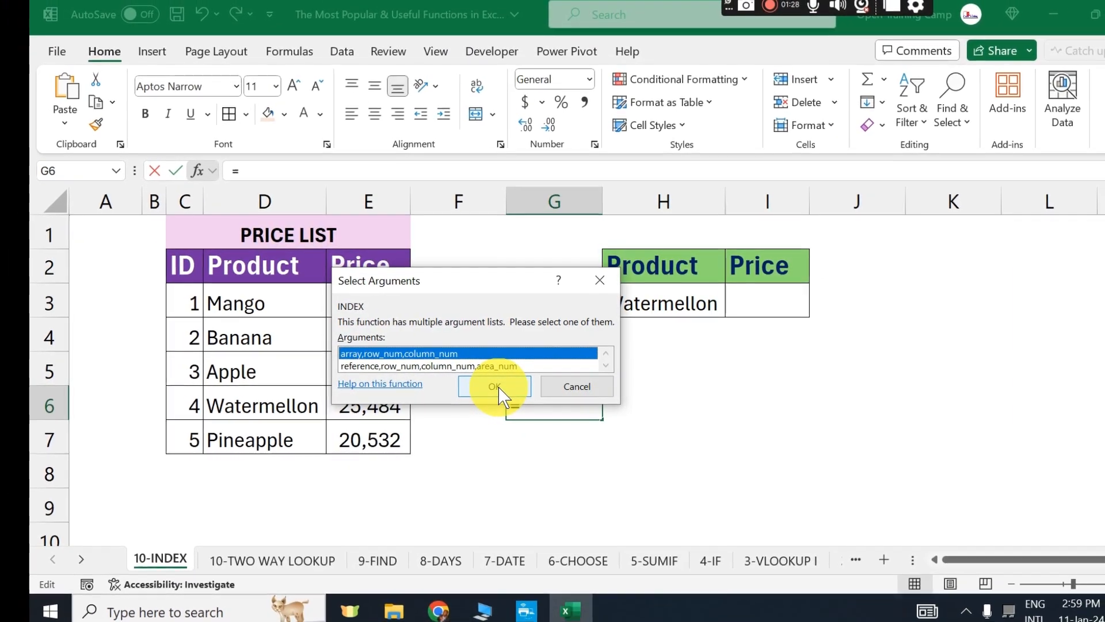
pyautogui.click(499, 390)
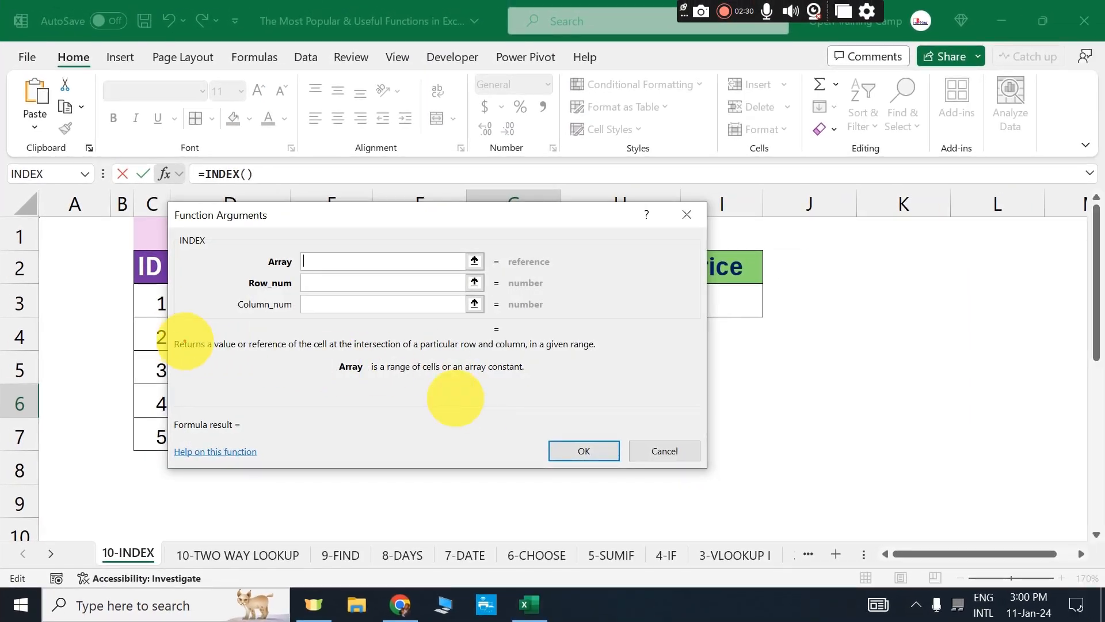
# Review the Array, Row_num and Column_num argument descriptions of INDEX and dismiss them without inserting the function.
pyautogui.moveTo(163, 332); pyautogui.dragTo(596, 356)
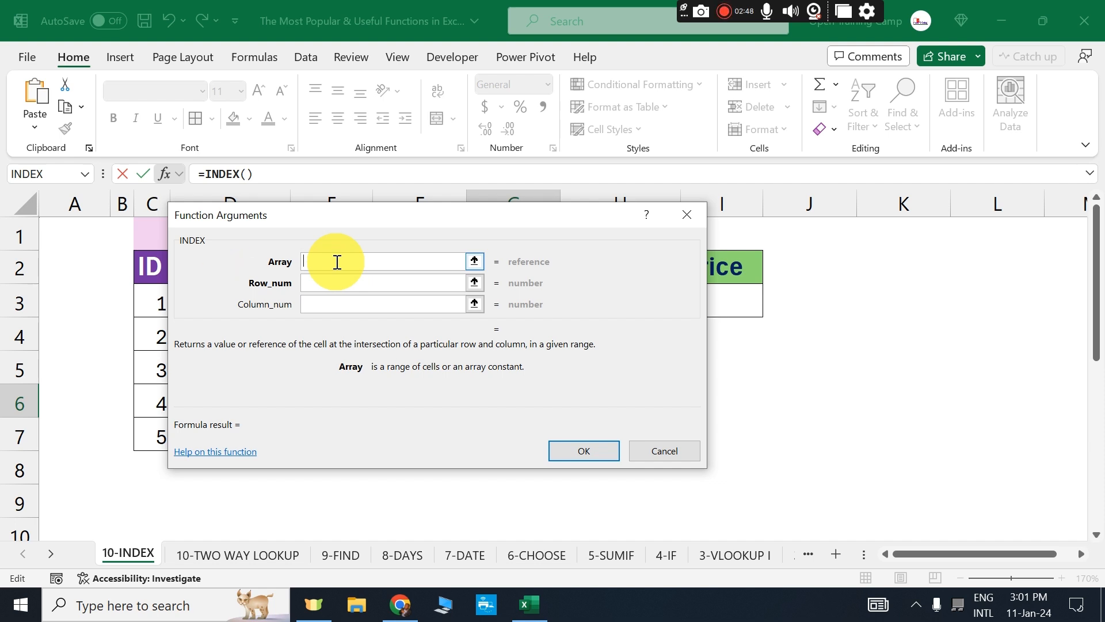
pyautogui.click(332, 282)
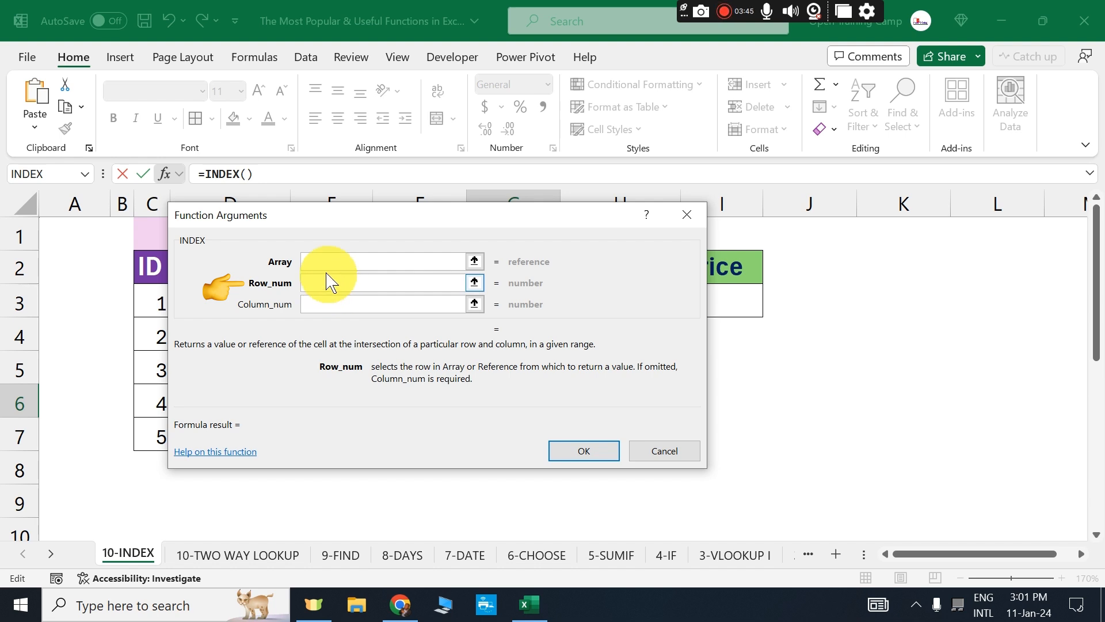
pyautogui.click(327, 261)
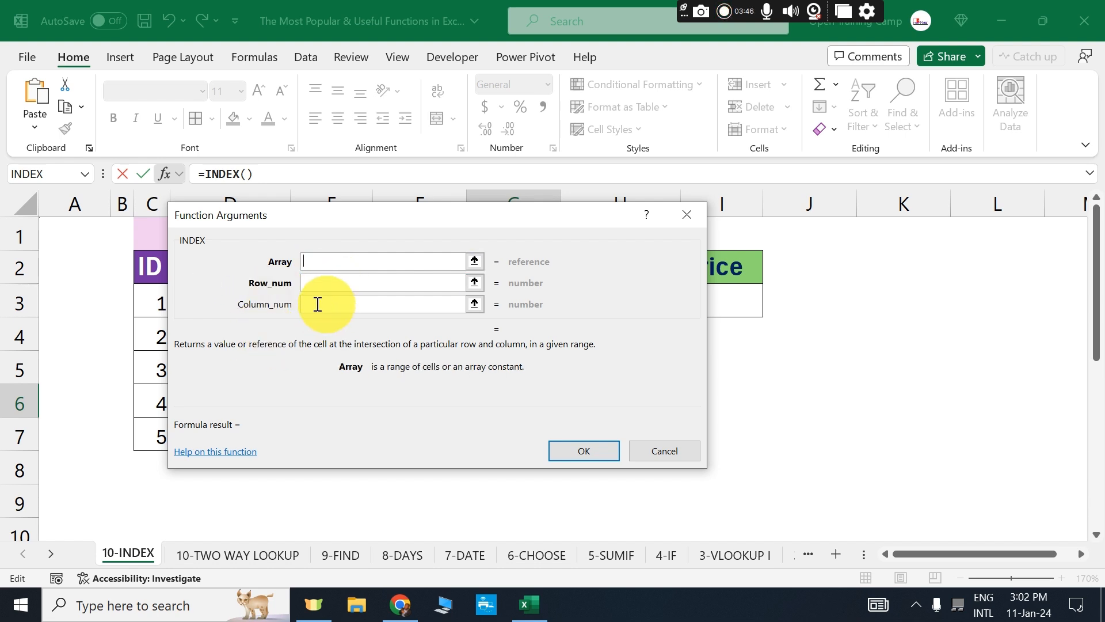
pyautogui.click(314, 285)
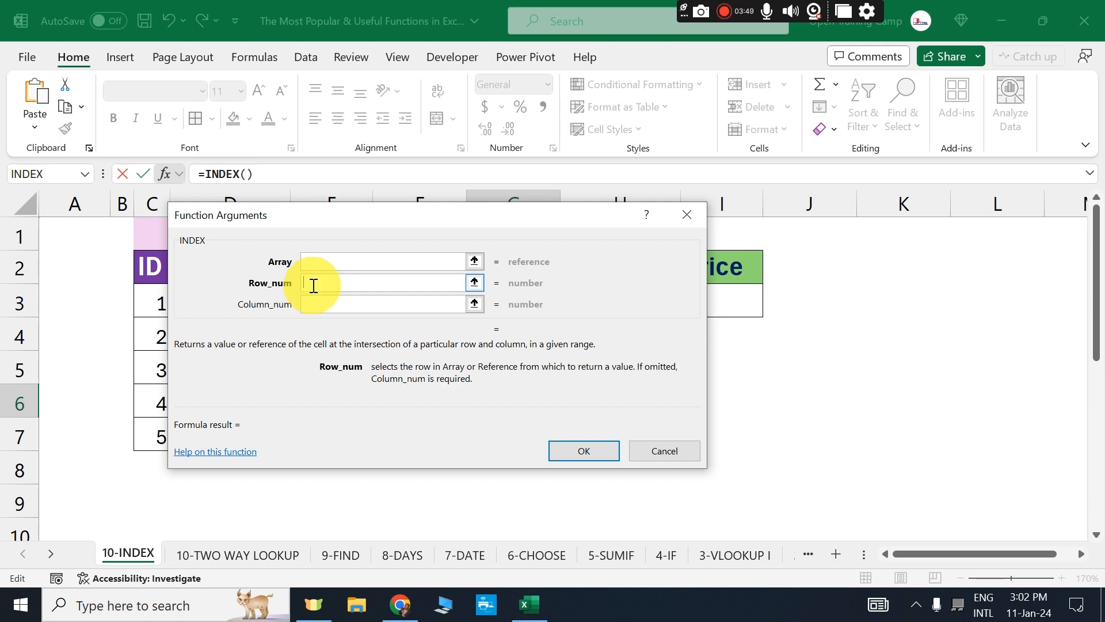
pyautogui.click(316, 307)
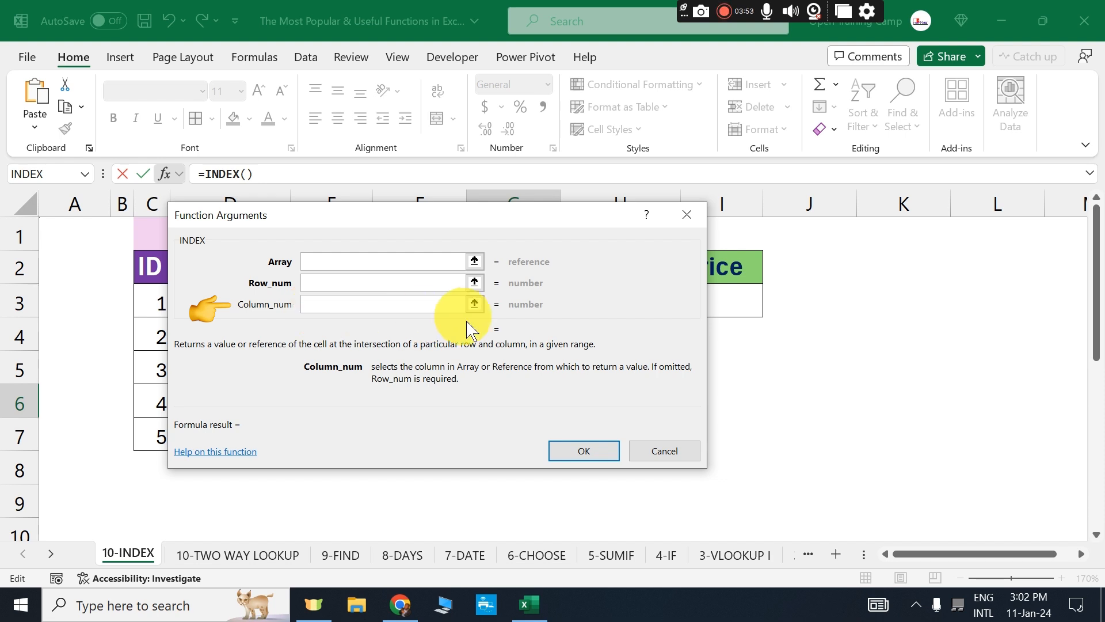
pyautogui.click(668, 453)
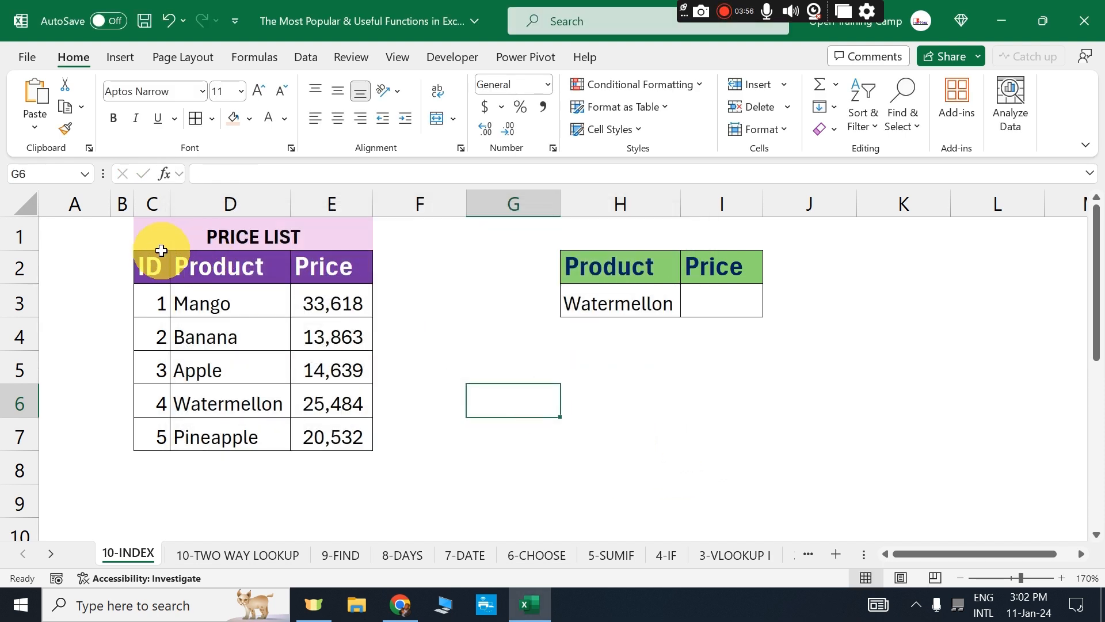
pyautogui.moveTo(148, 234); pyautogui.dragTo(340, 441)
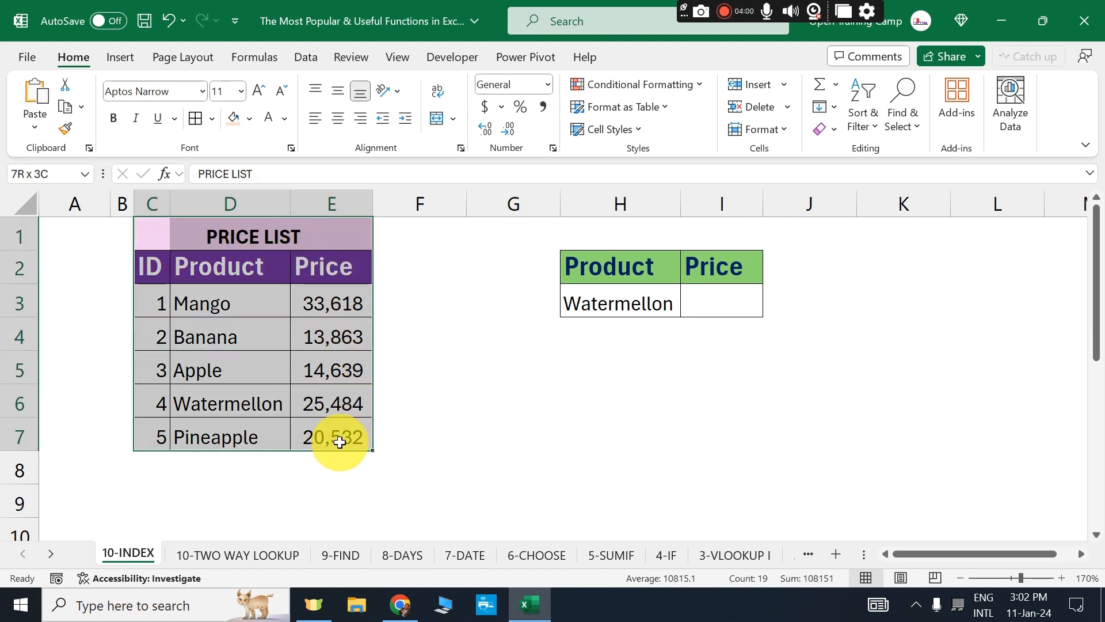
pyautogui.click(575, 430)
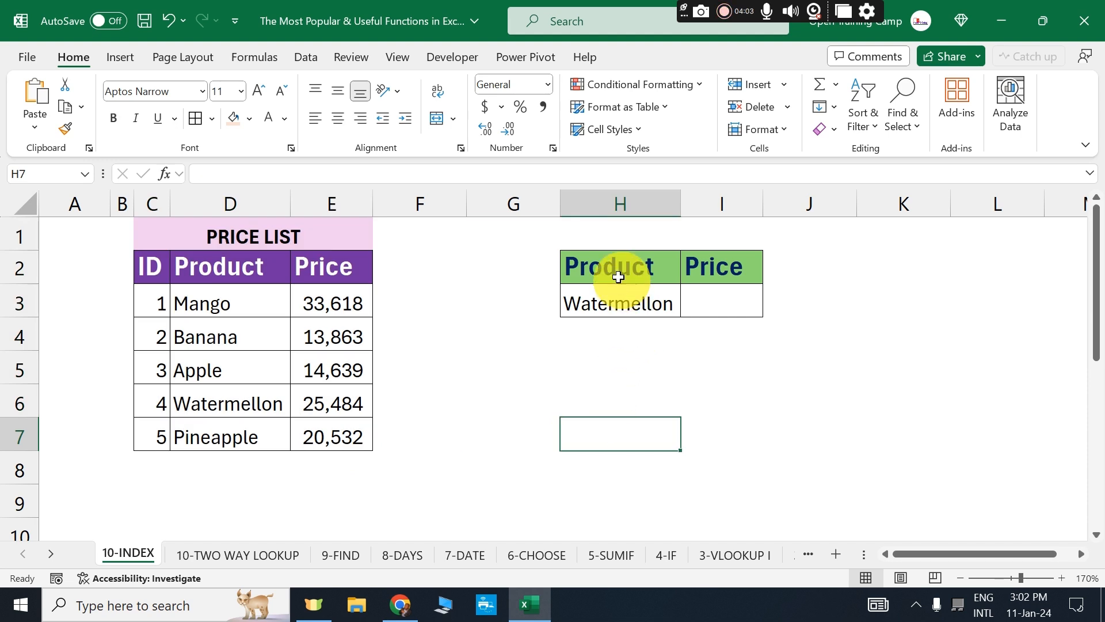
pyautogui.moveTo(594, 267); pyautogui.dragTo(626, 315)
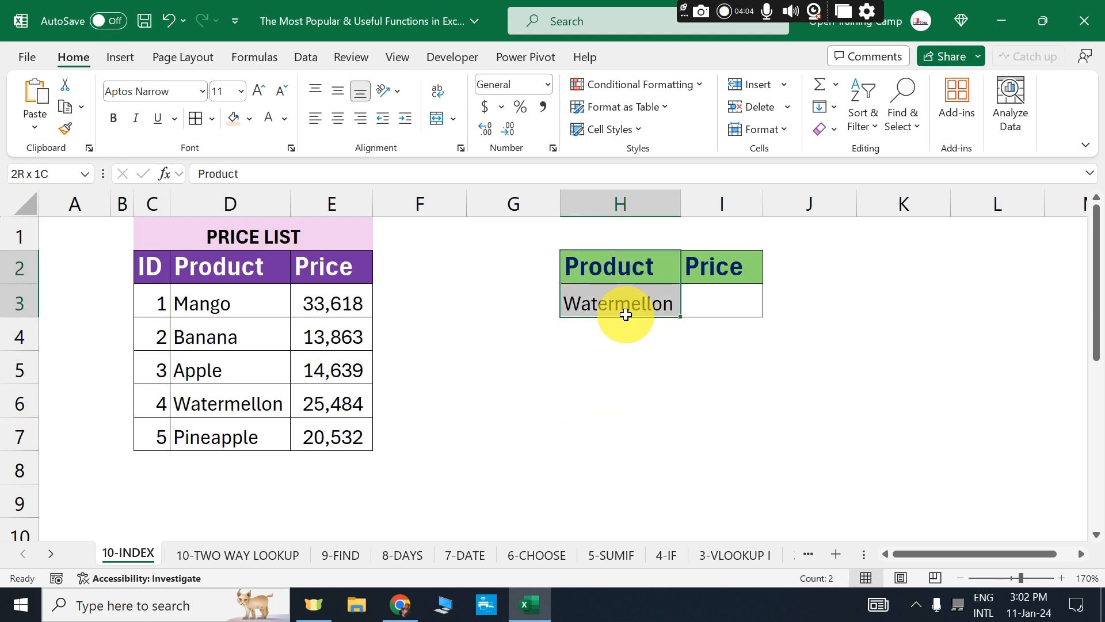
pyautogui.click(705, 279)
pyautogui.click(617, 389)
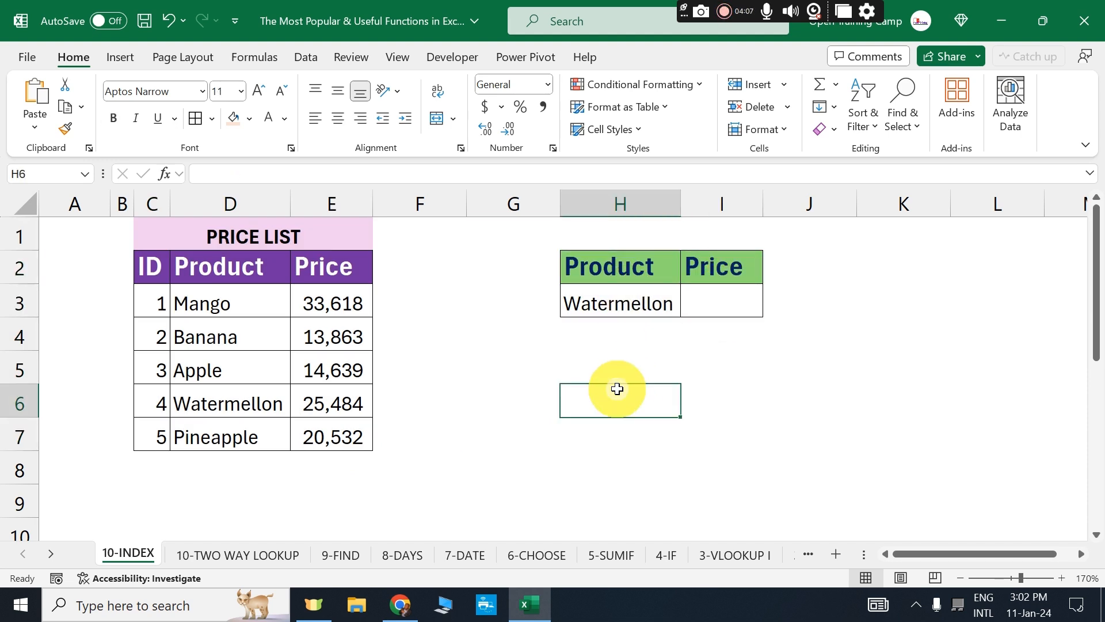
pyautogui.click(513, 357)
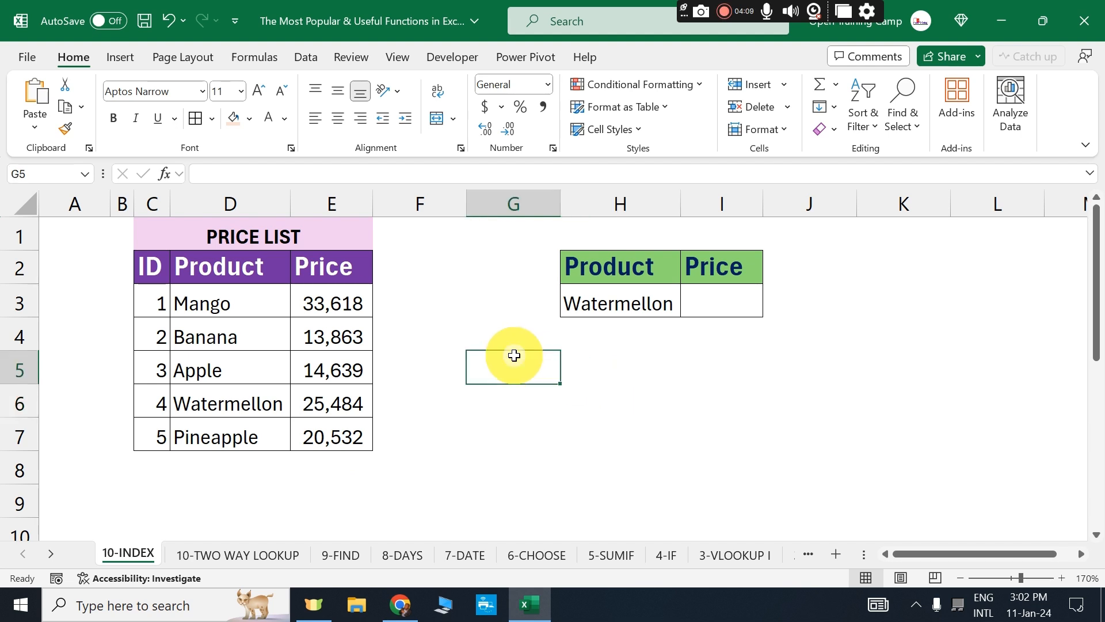
# Enter the formula =INDEX(E3:E7,4) in cell I3 to return the fourth price from the price list.
pyautogui.click(722, 298)
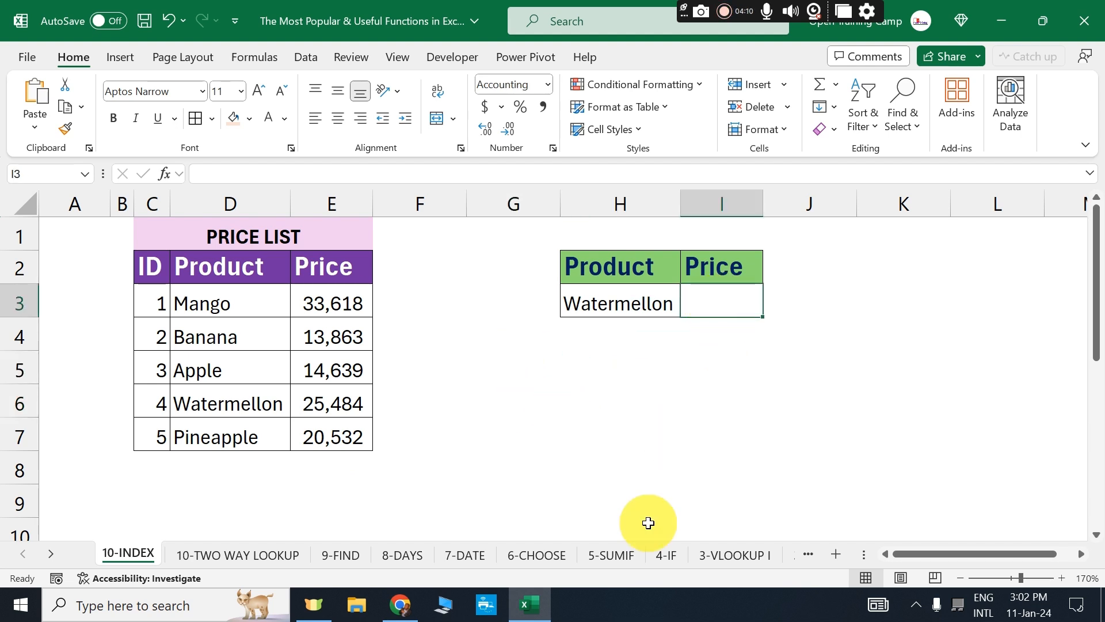
pyautogui.write('=index')
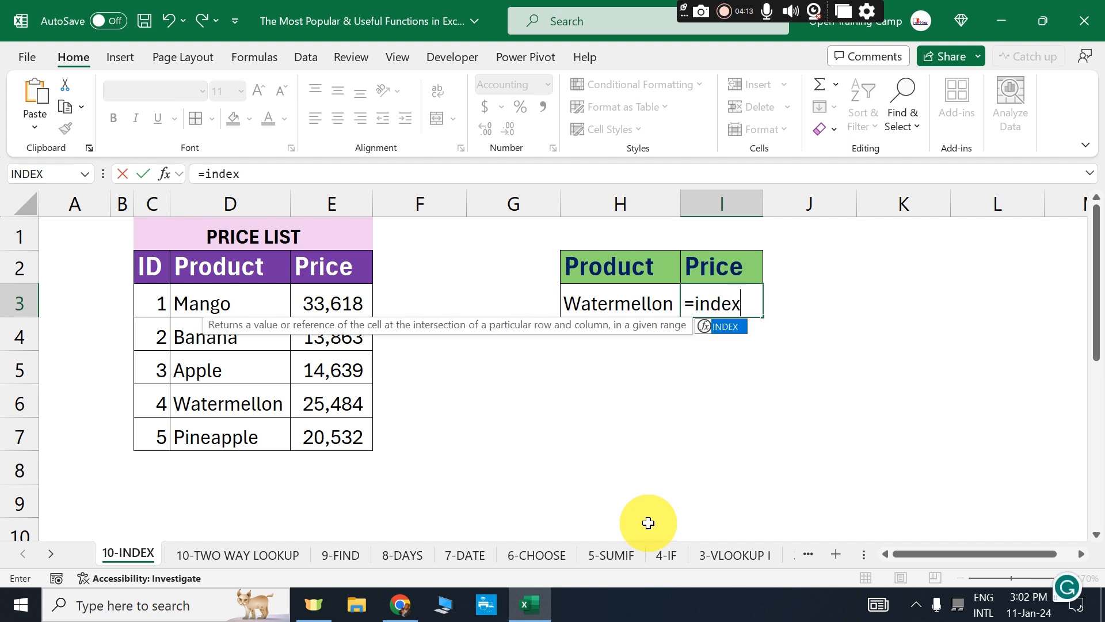
pyautogui.press('Tab')
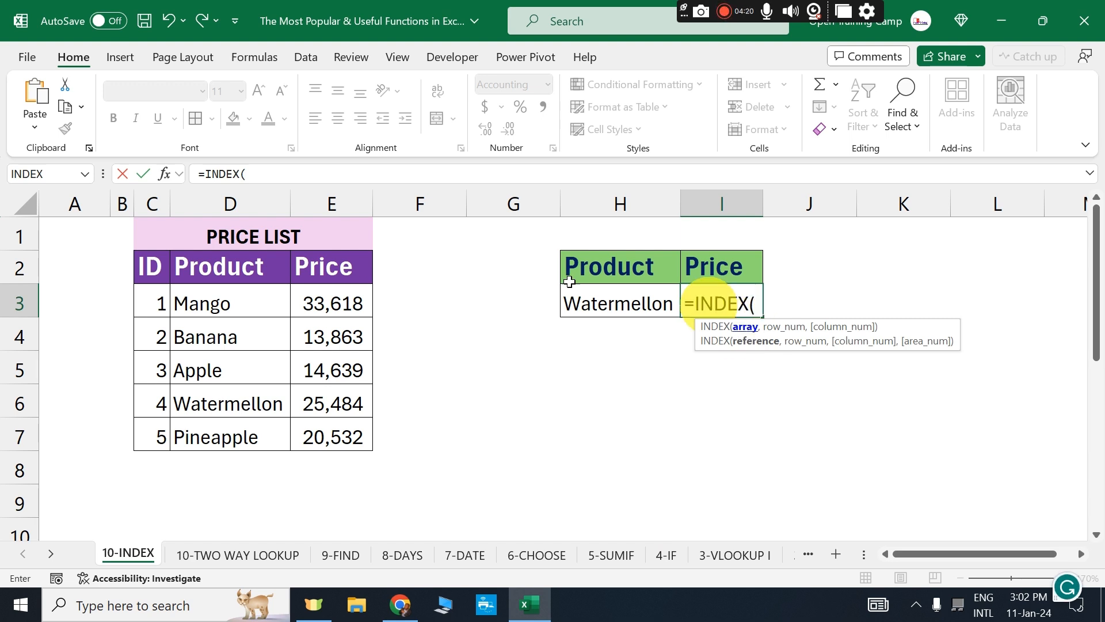
pyautogui.click(338, 306)
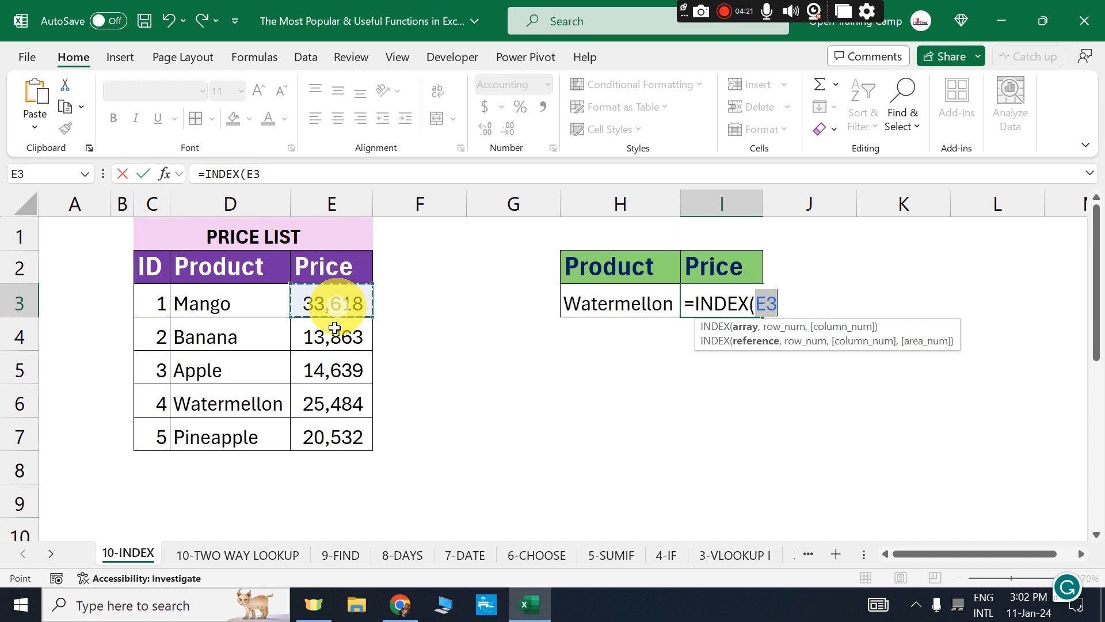
pyautogui.moveTo(335, 328); pyautogui.dragTo(315, 445)
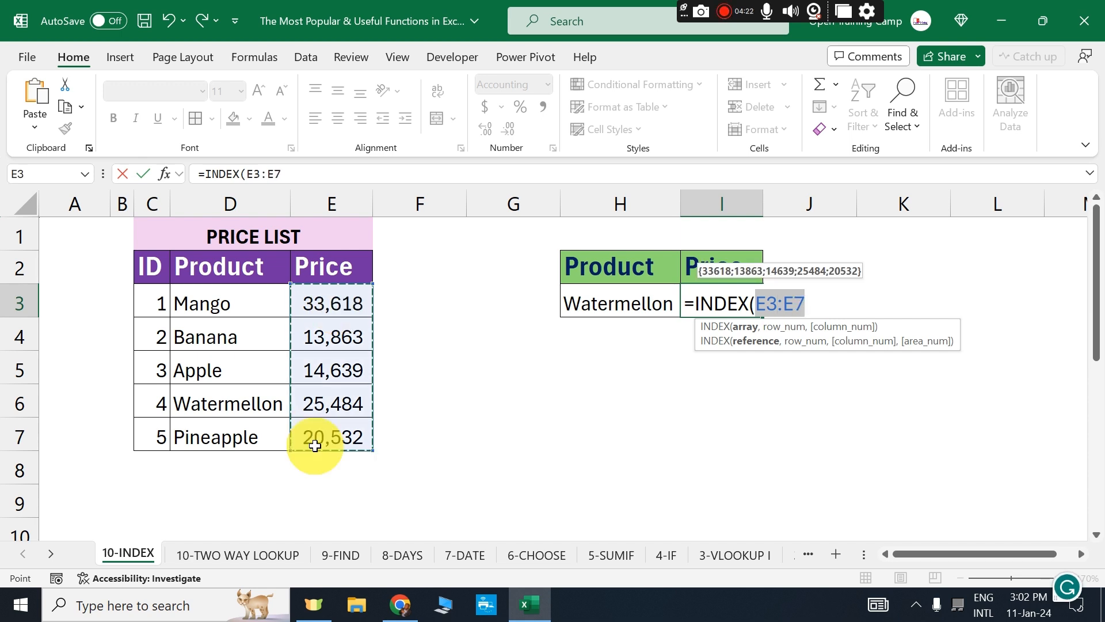
pyautogui.write(',4')
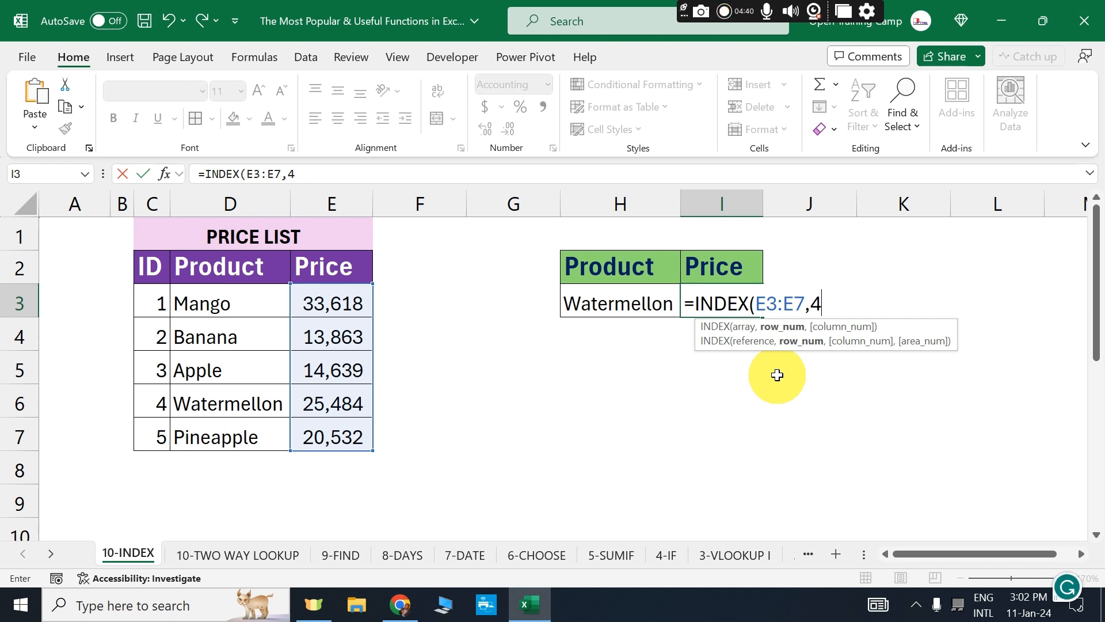
pyautogui.write(')')
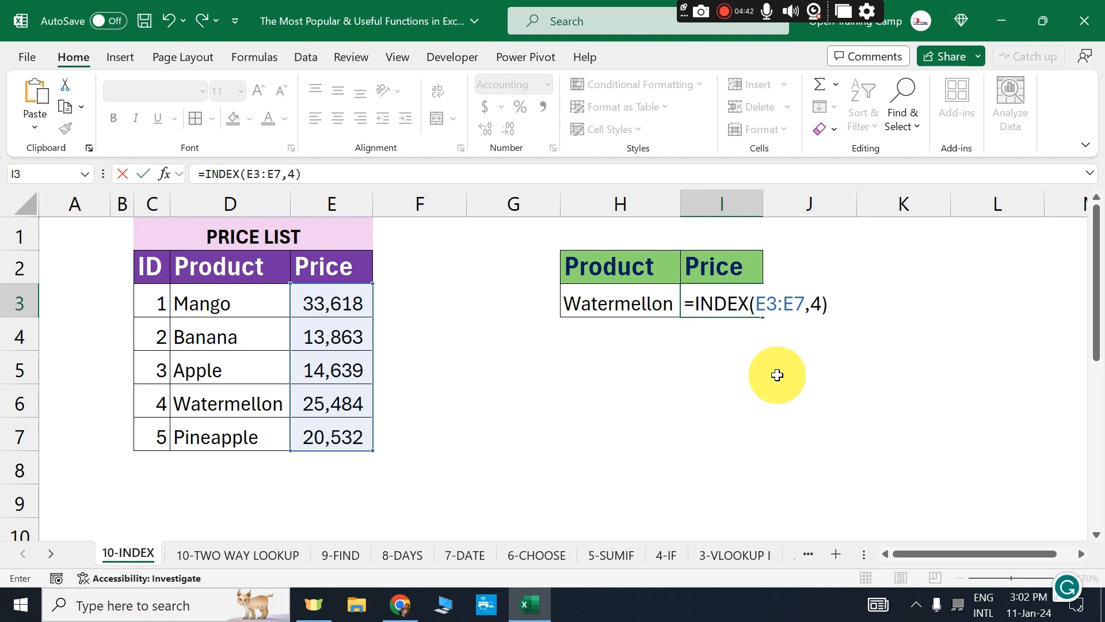
pyautogui.press('Return')
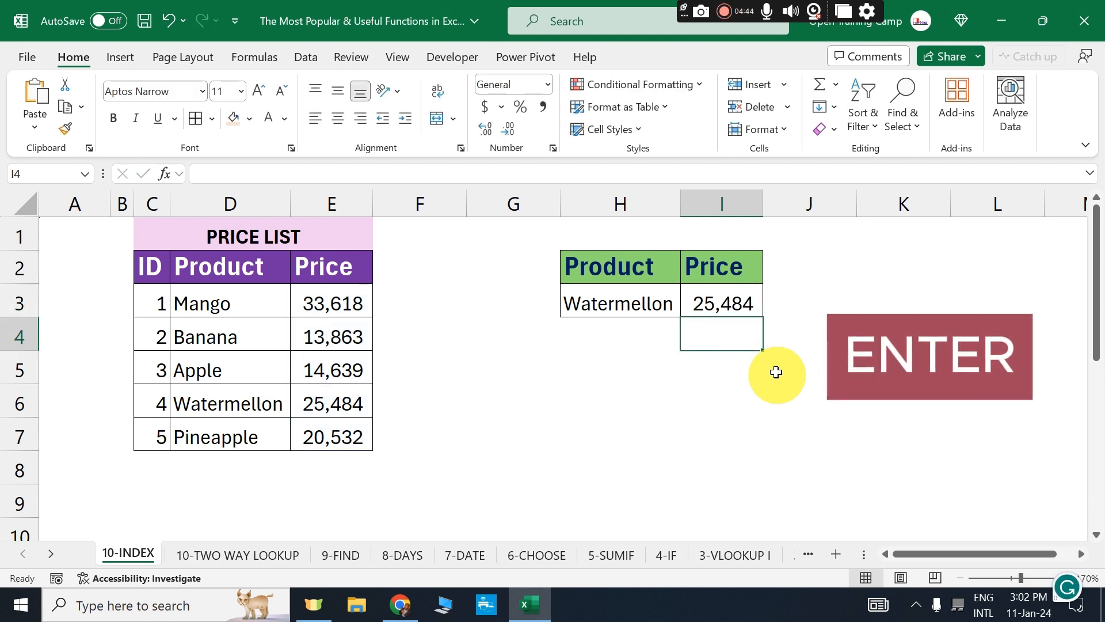
# Set the product in H3 to Apple and check the formula in the price cell I3.
pyautogui.click(722, 397)
pyautogui.click(628, 299)
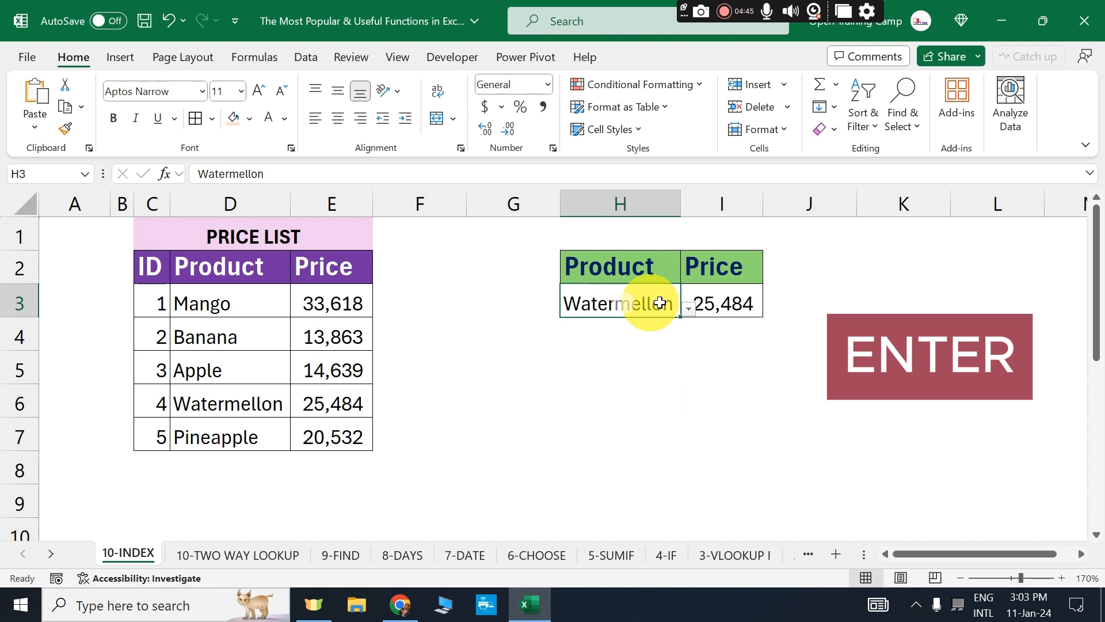
pyautogui.click(721, 301)
pyautogui.click(629, 300)
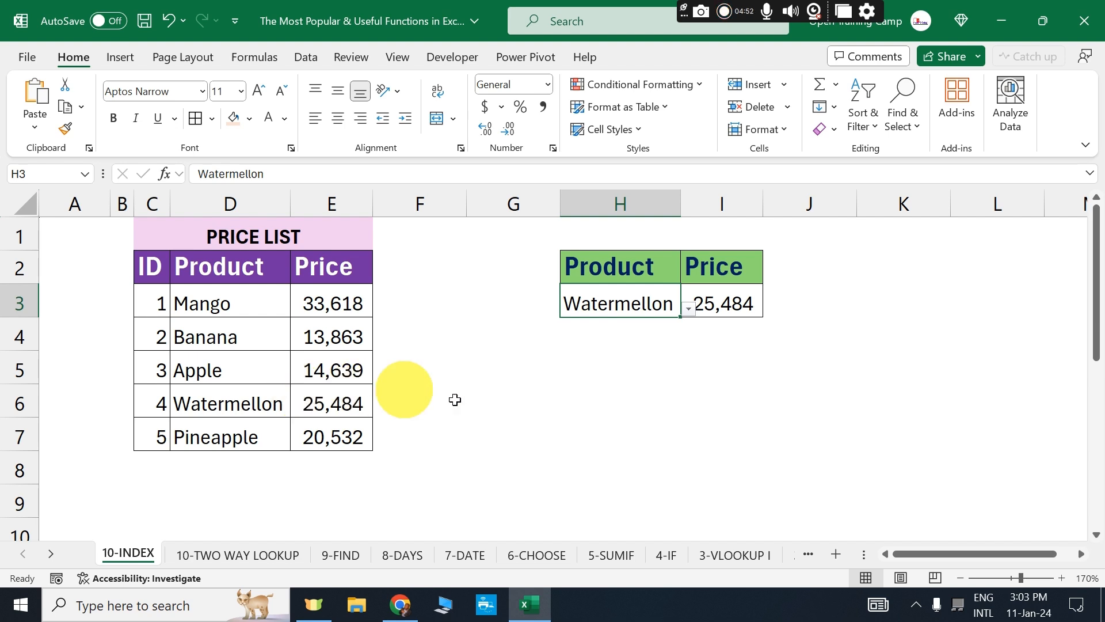
pyautogui.click(687, 313)
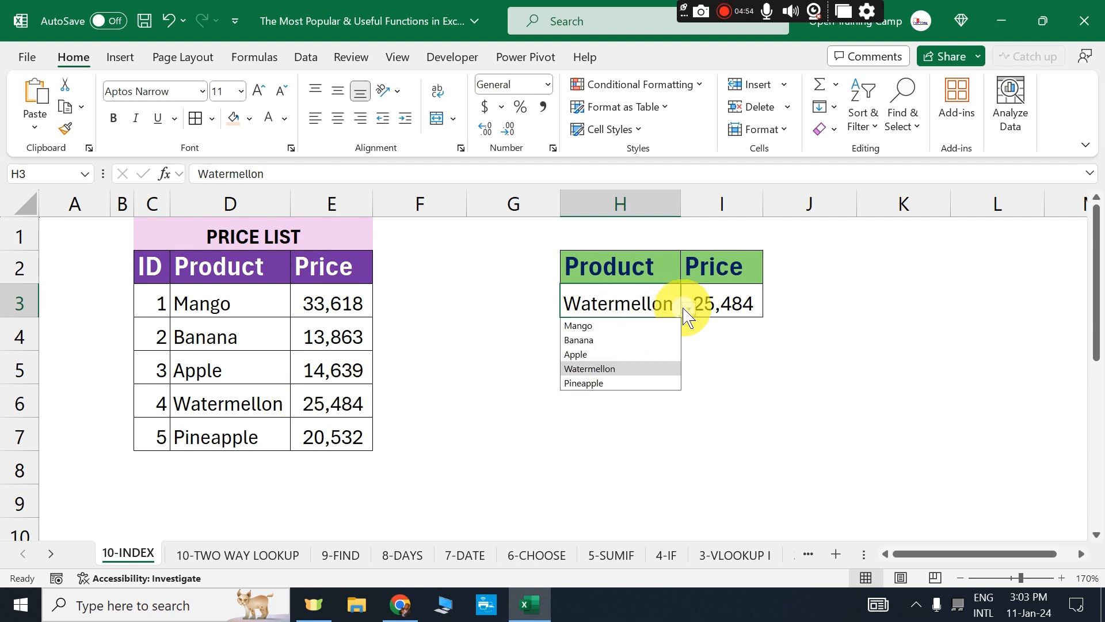
pyautogui.click(576, 355)
pyautogui.click(735, 299)
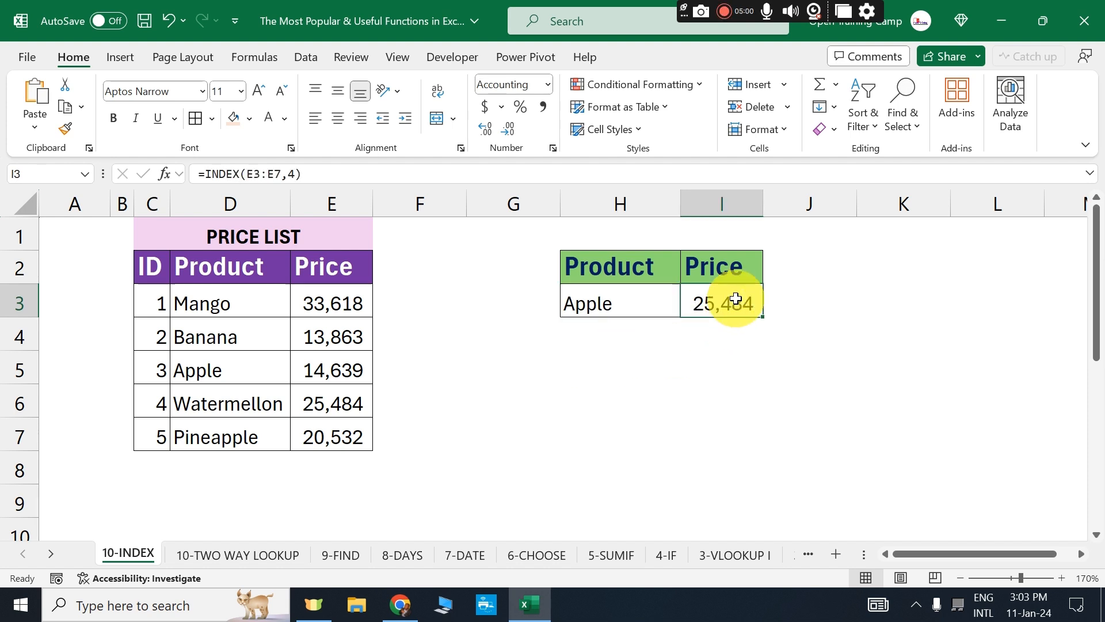
# Set the product in H3 to Pineapple and check the price cell I3 again.
pyautogui.click(654, 301)
pyautogui.click(688, 315)
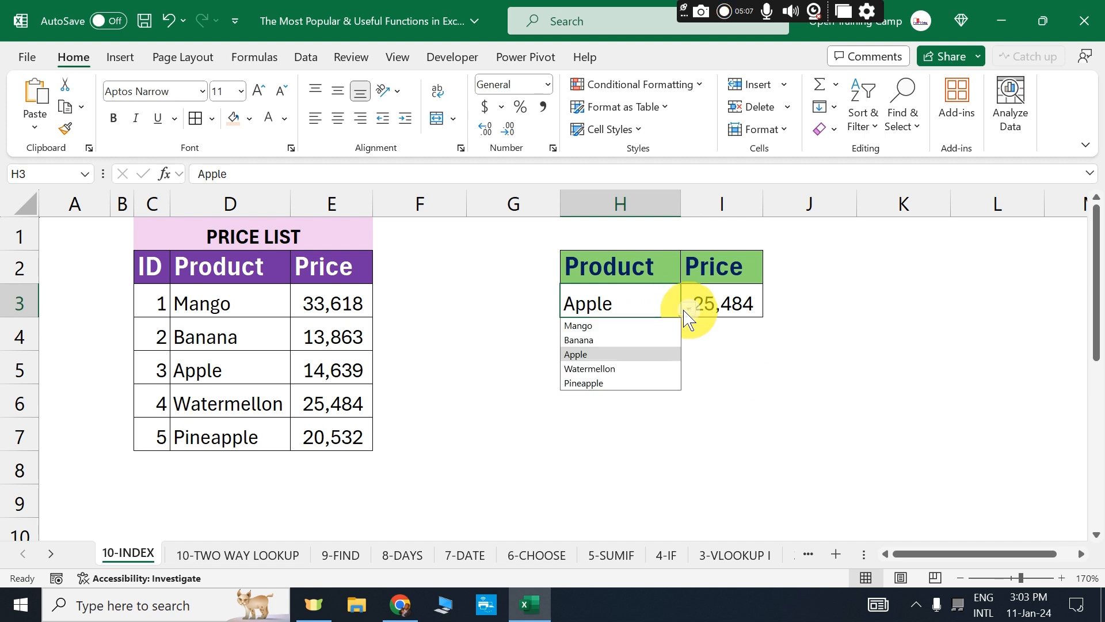
pyautogui.click(586, 384)
pyautogui.click(727, 301)
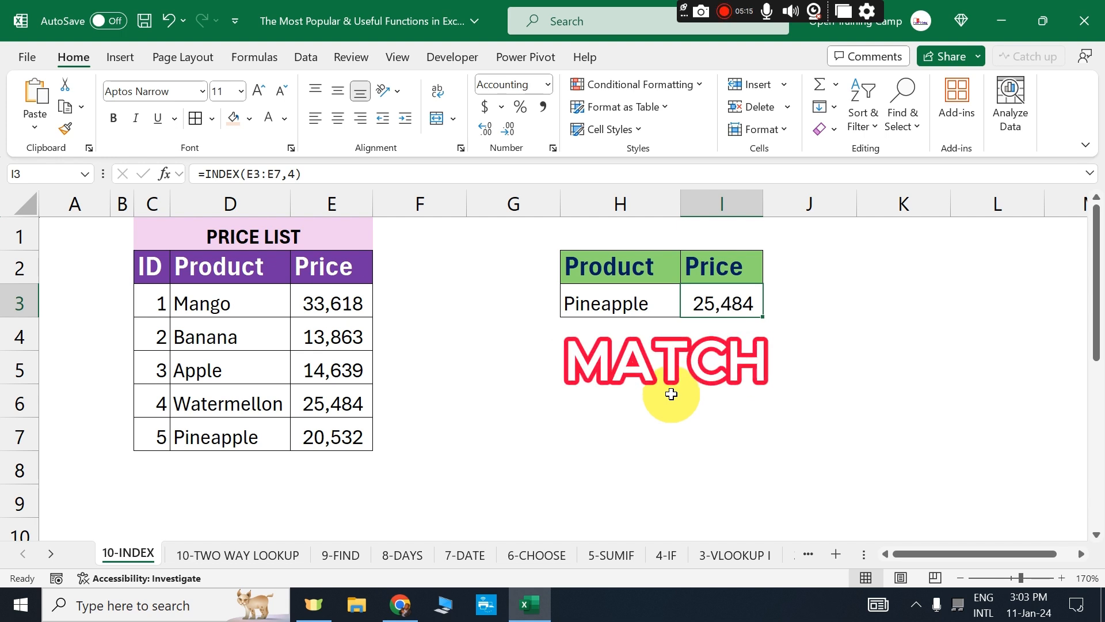
pyautogui.click(684, 424)
# Replace the fixed row number in I3's INDEX formula with a nested MATCH, giving =INDEX(E3:E7,MATCH(H3,D3:D7,0)).
pyautogui.doubleClick(722, 304)
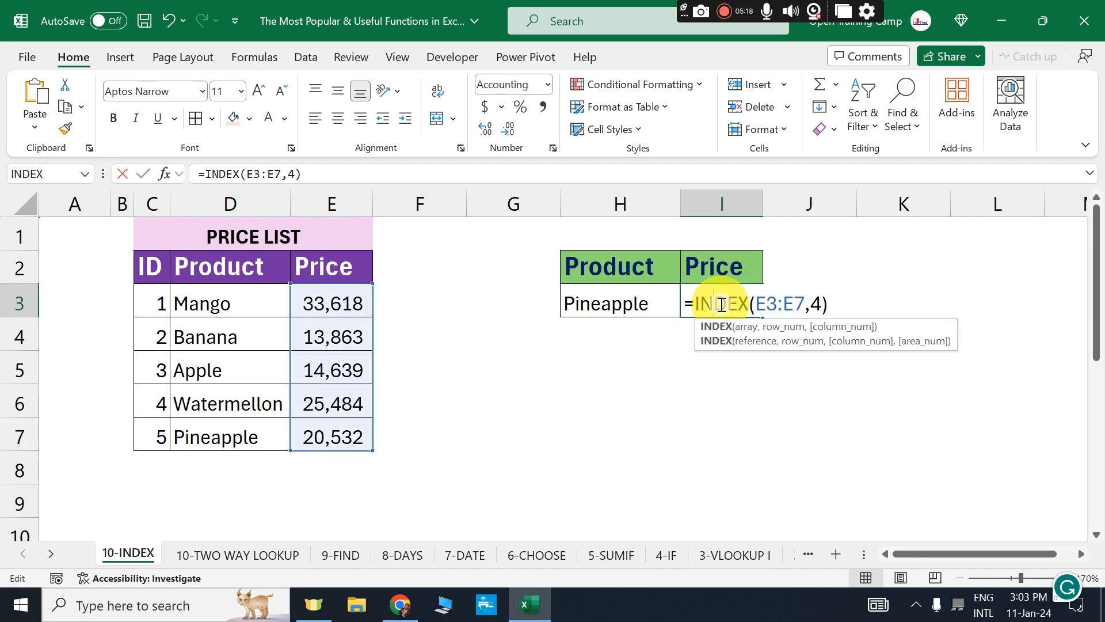
pyautogui.click(822, 305)
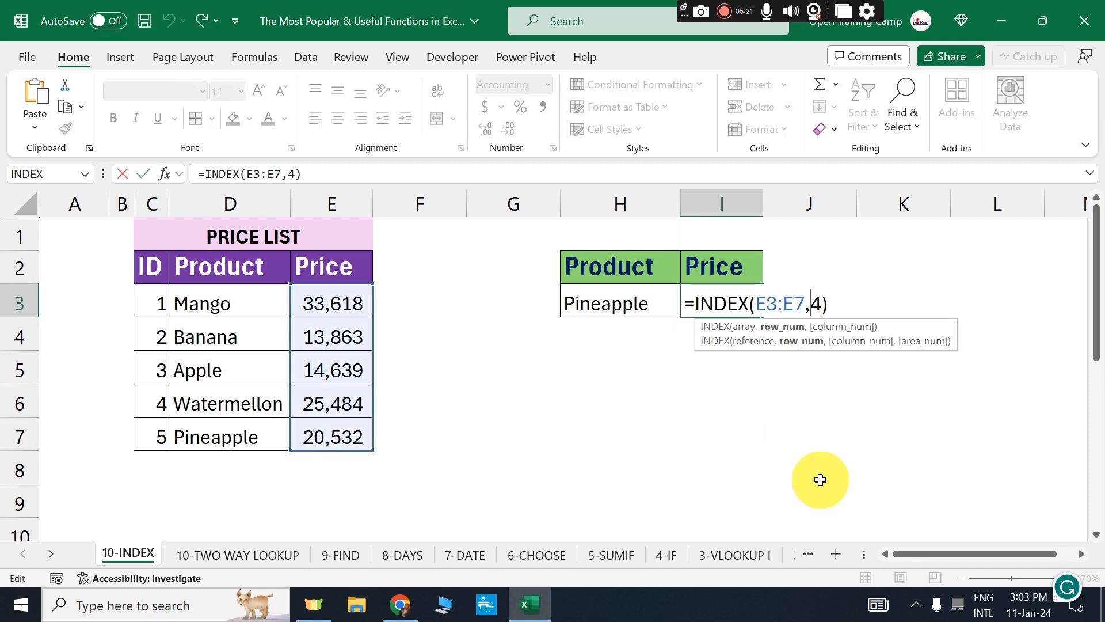
pyautogui.write('match')
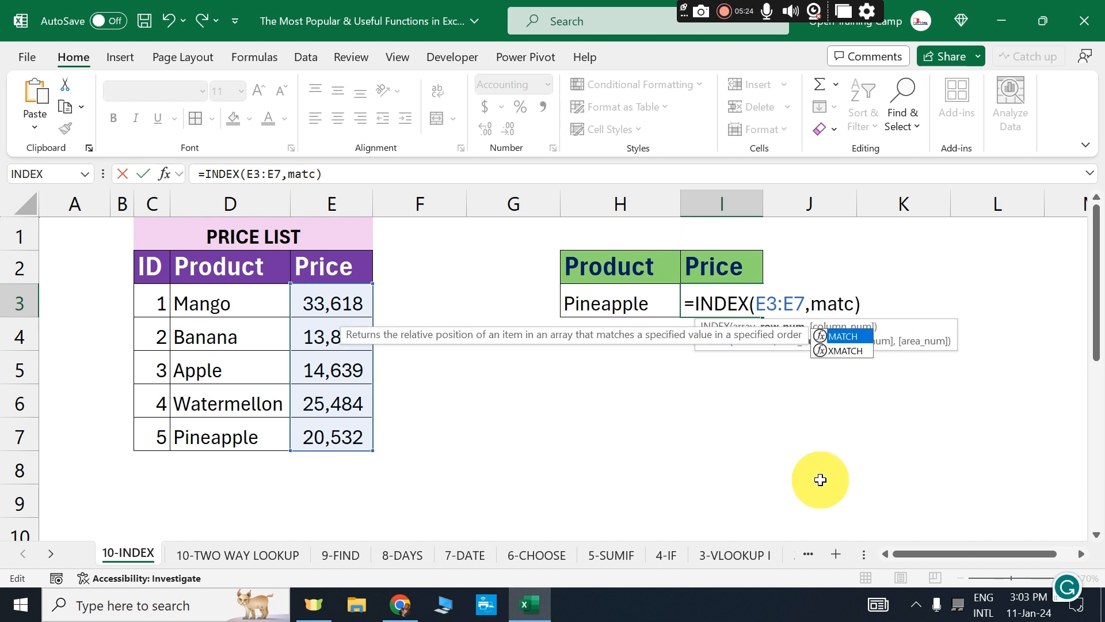
pyautogui.press('Tab')
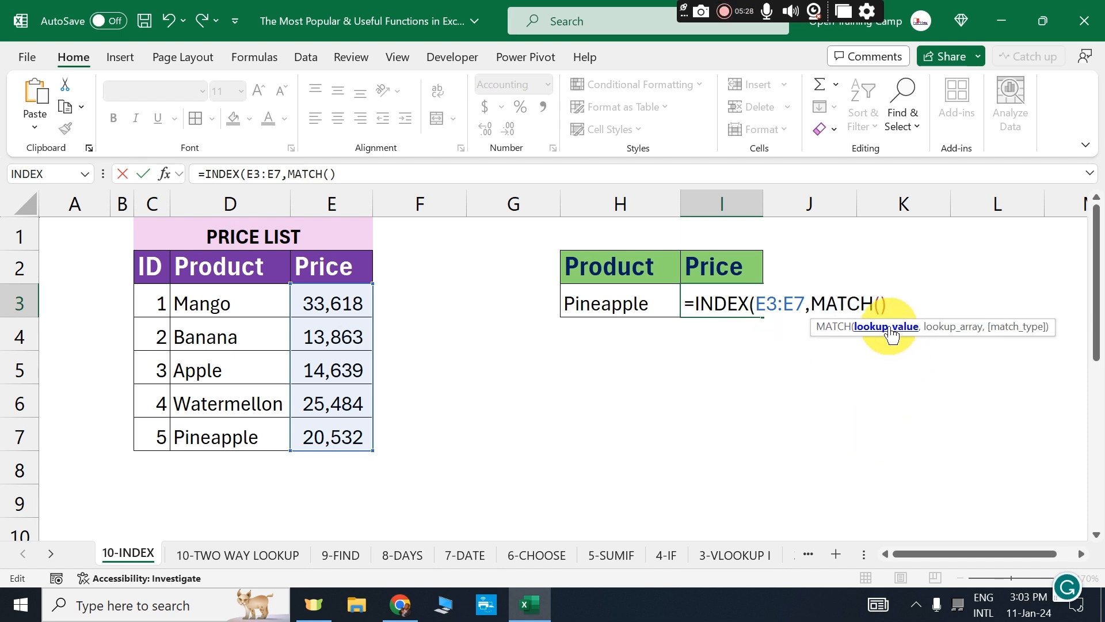
pyautogui.click(605, 302)
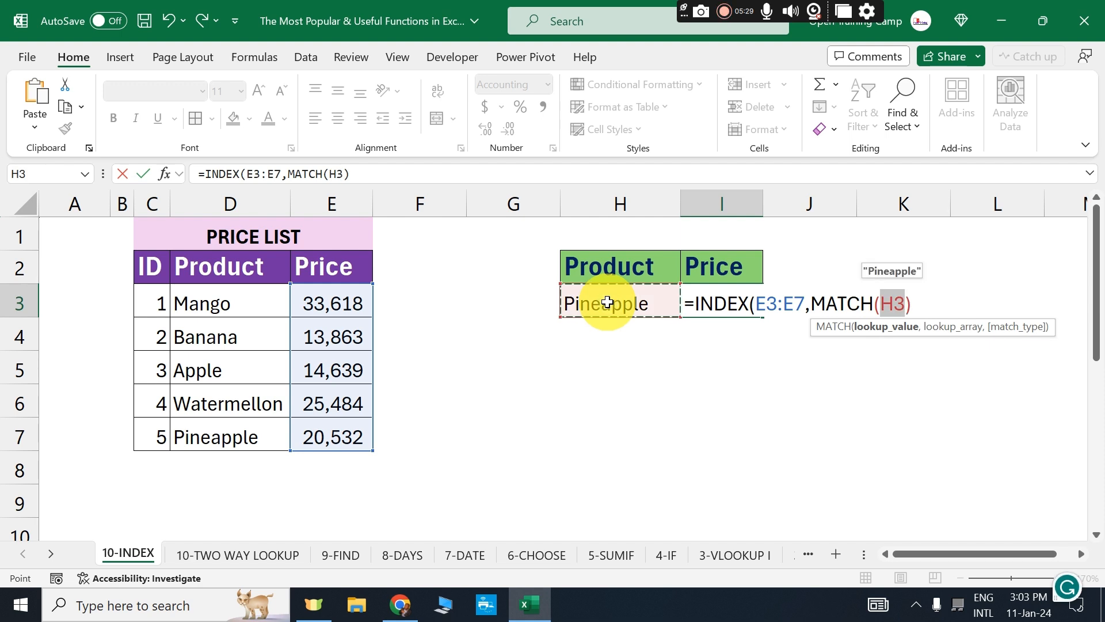
pyautogui.write(',')
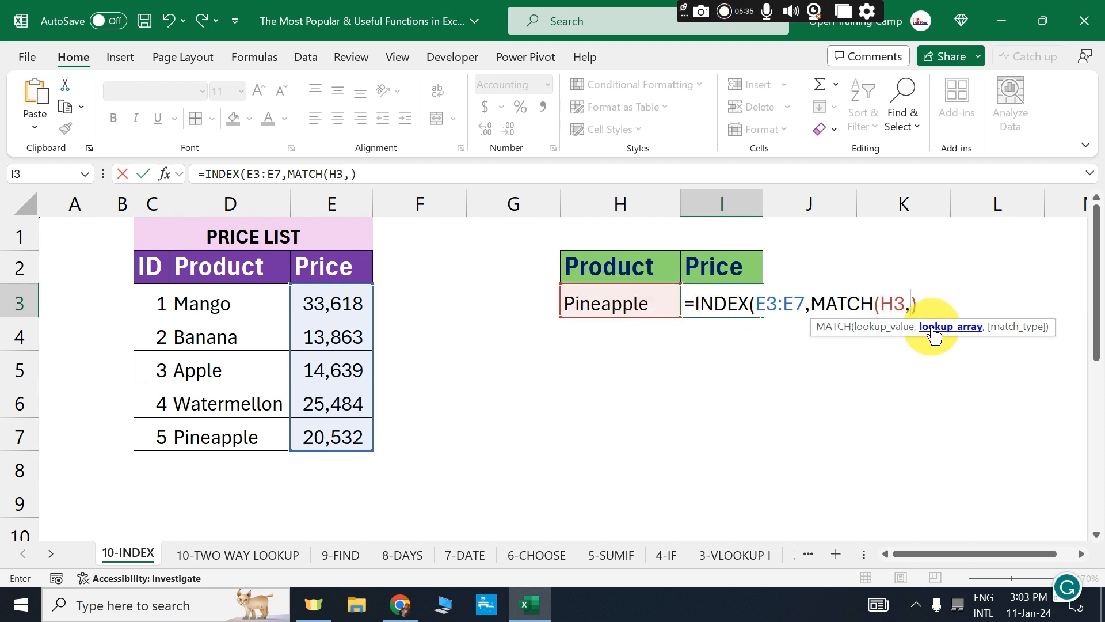
pyautogui.moveTo(226, 300); pyautogui.dragTo(216, 438)
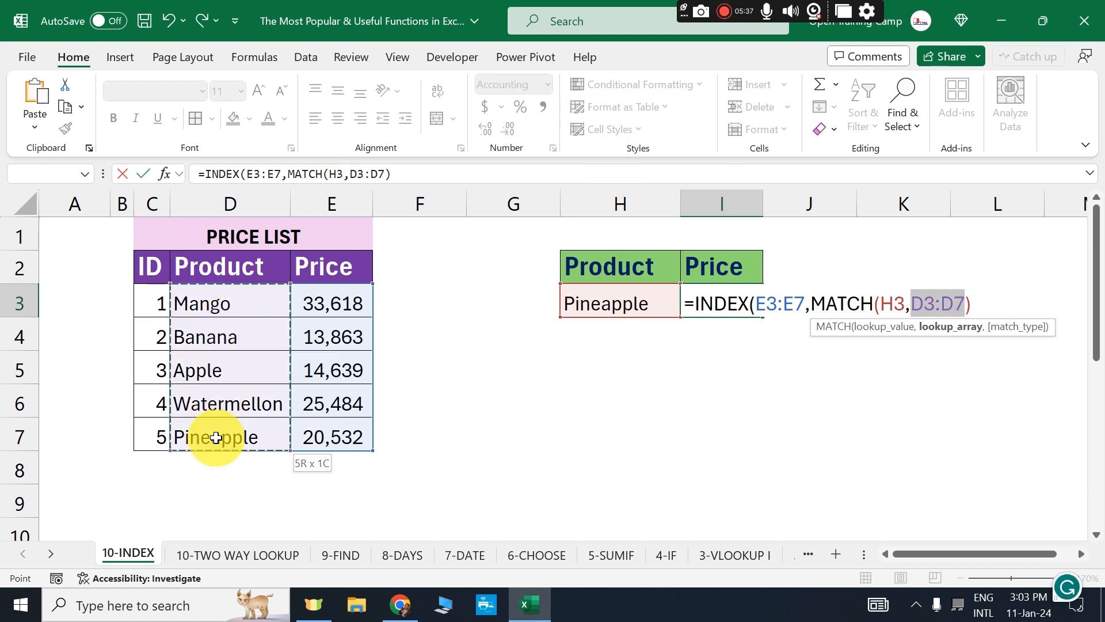
pyautogui.write(',')
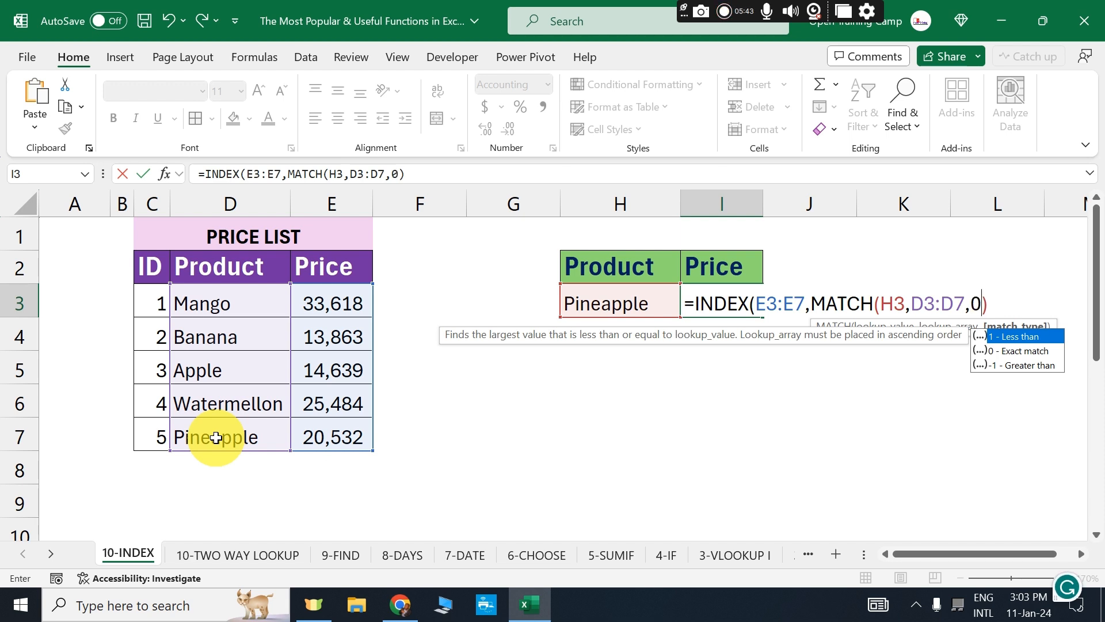
pyautogui.write('0))')
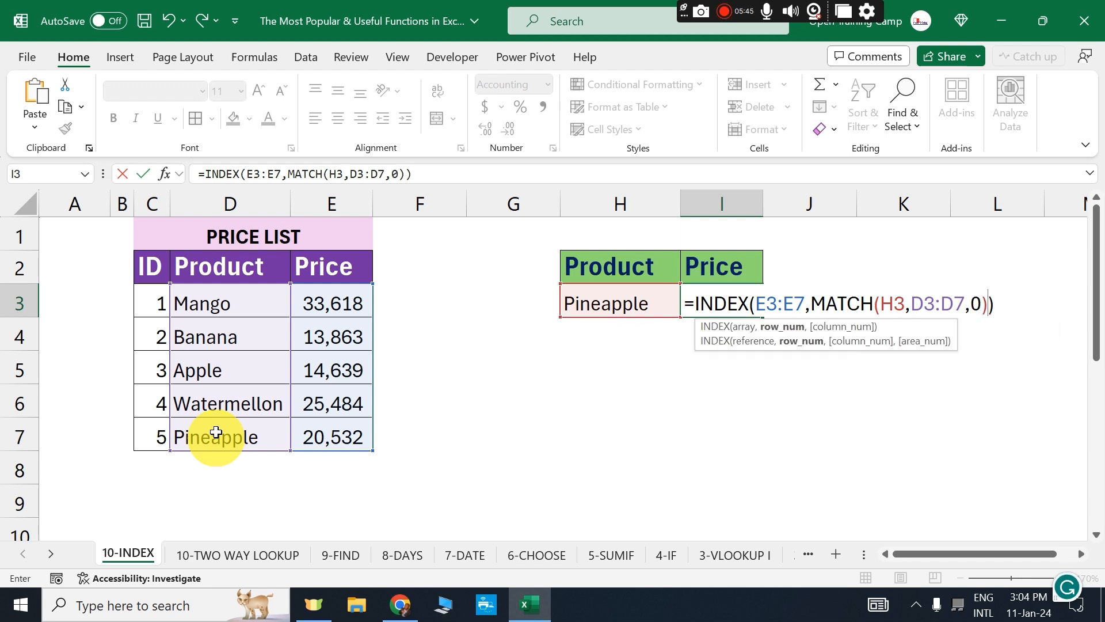
pyautogui.click(994, 304)
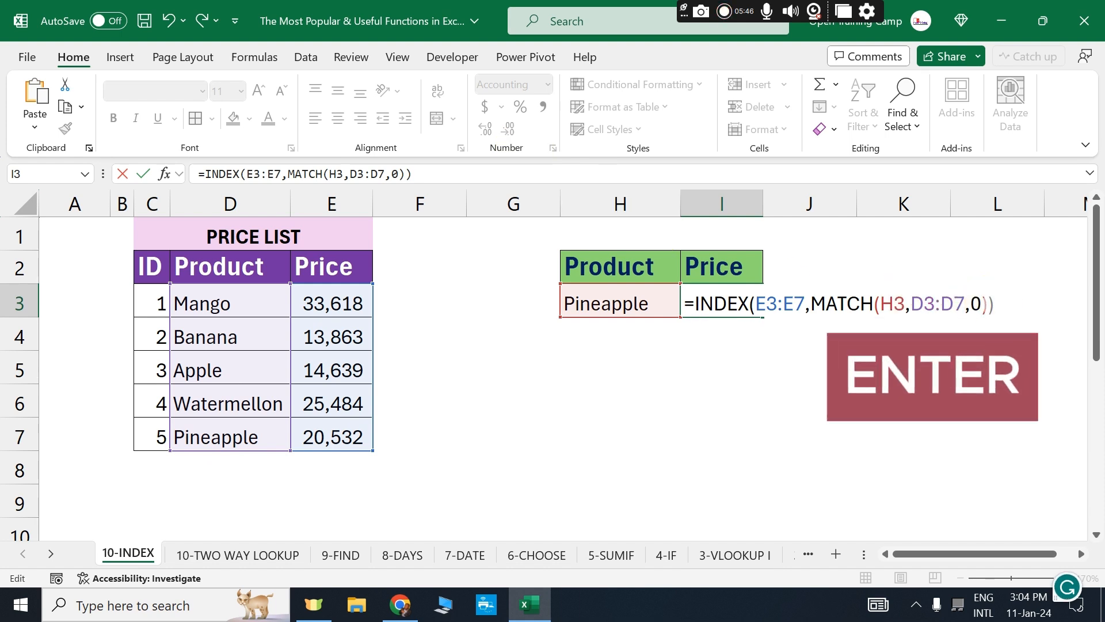
pyautogui.press('Return')
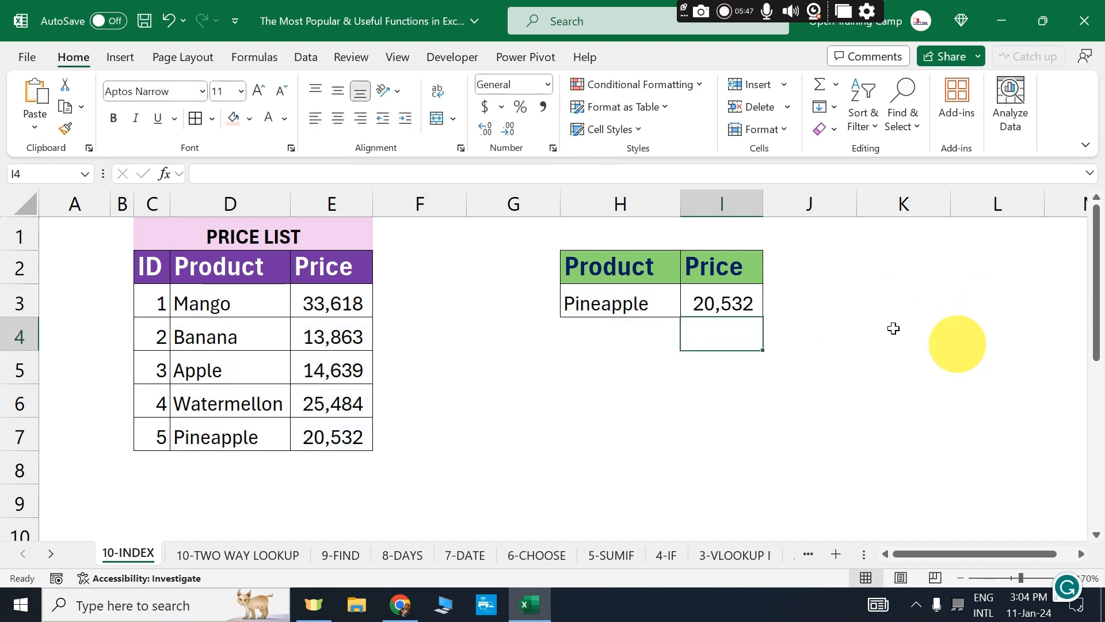
pyautogui.click(714, 300)
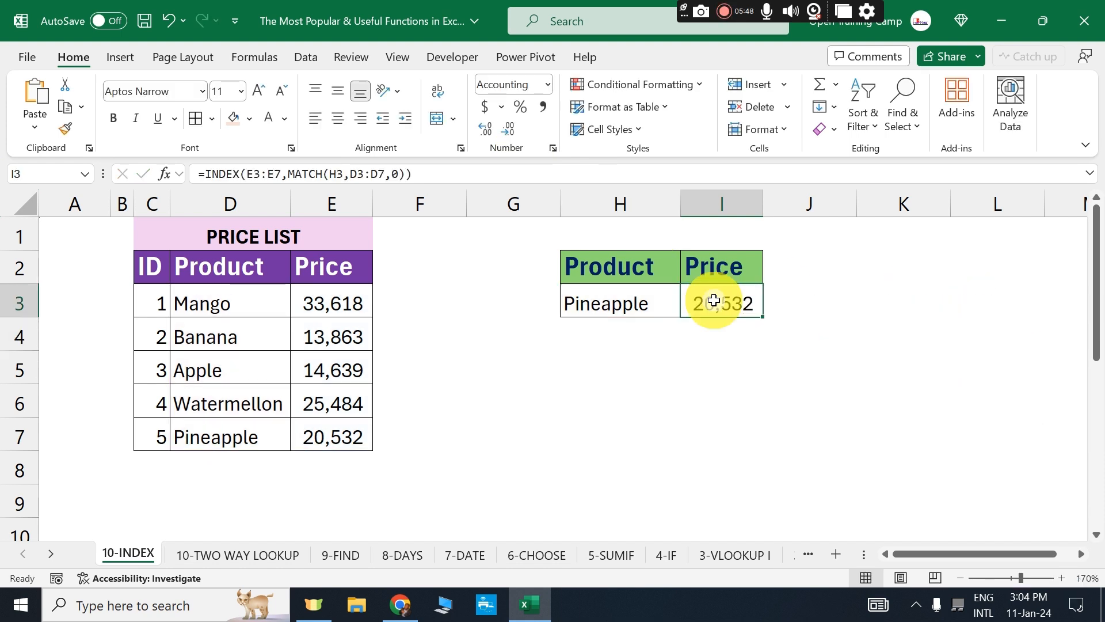
# Set the product in H3 to Banana and check the price cell I3.
pyautogui.click(607, 305)
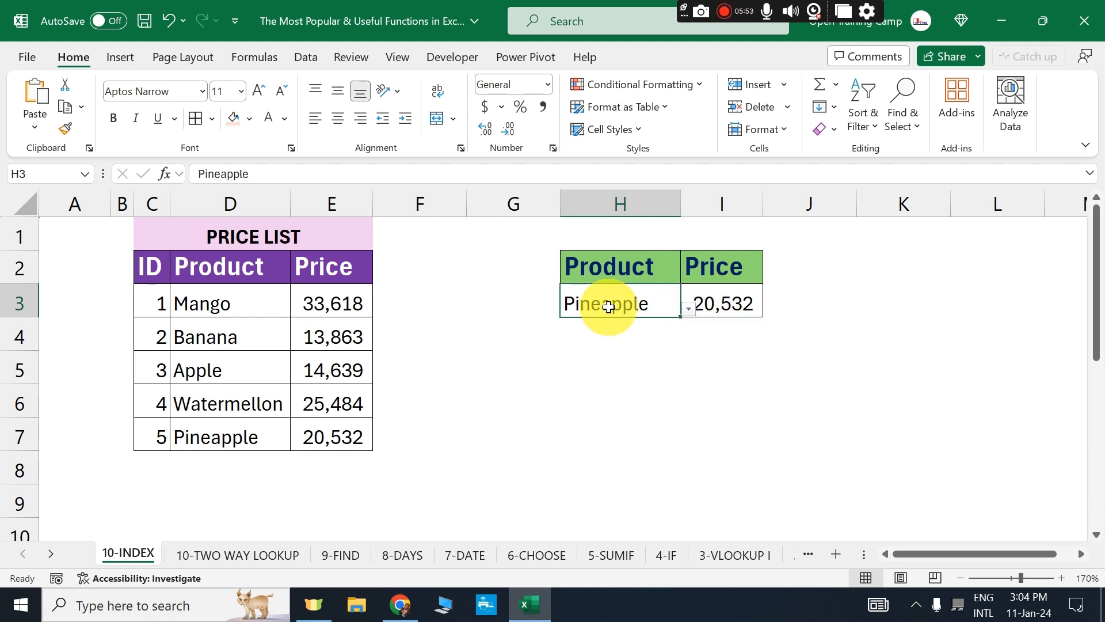
pyautogui.click(690, 314)
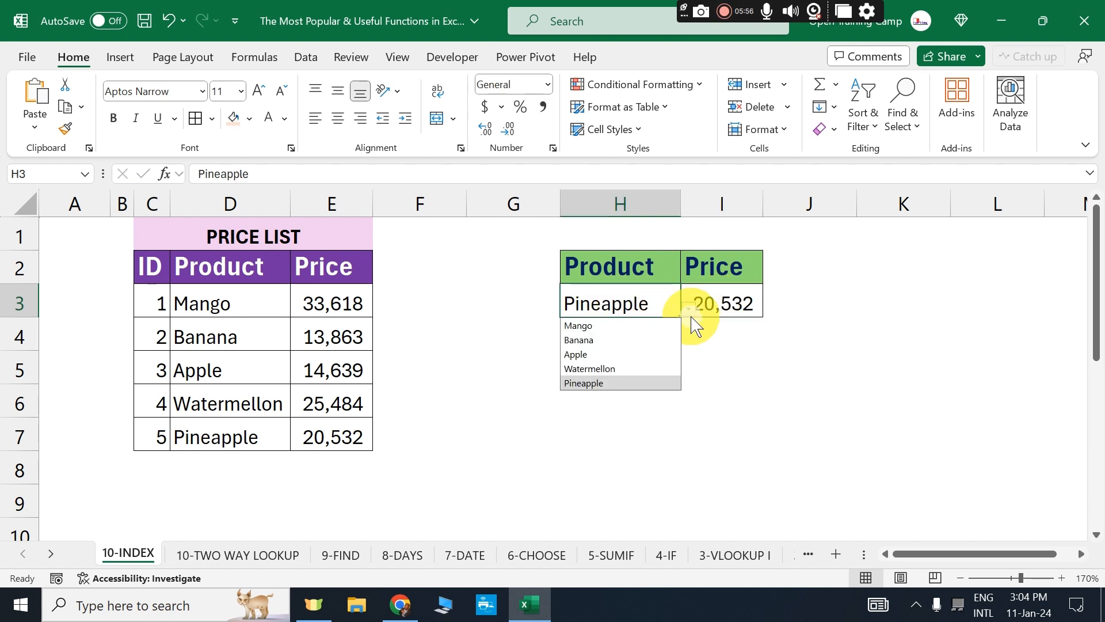
pyautogui.click(580, 341)
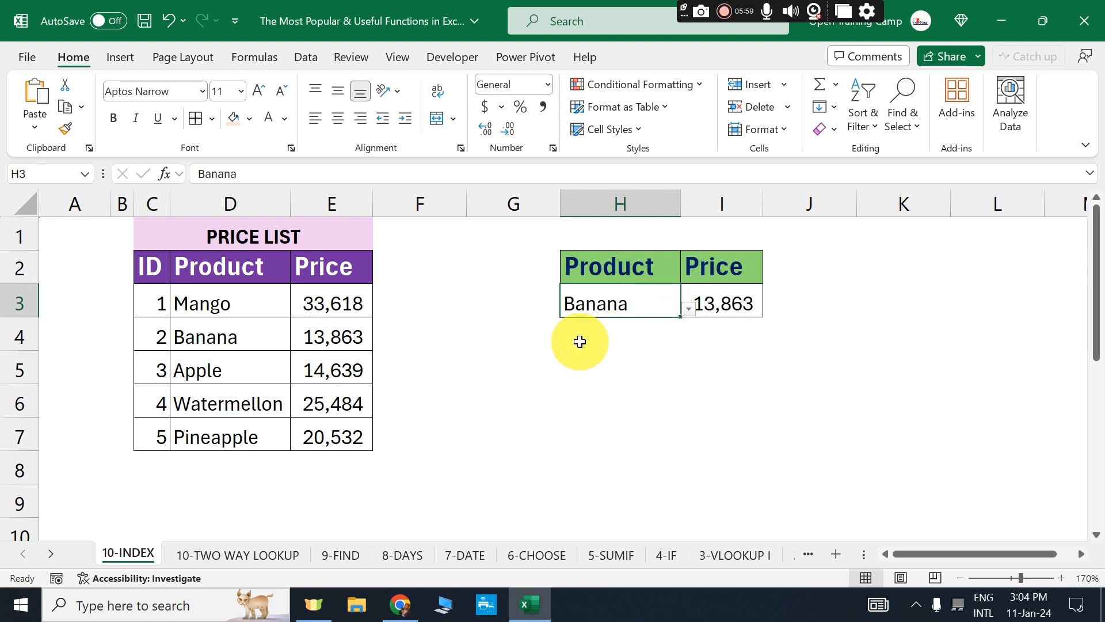
pyautogui.click(751, 300)
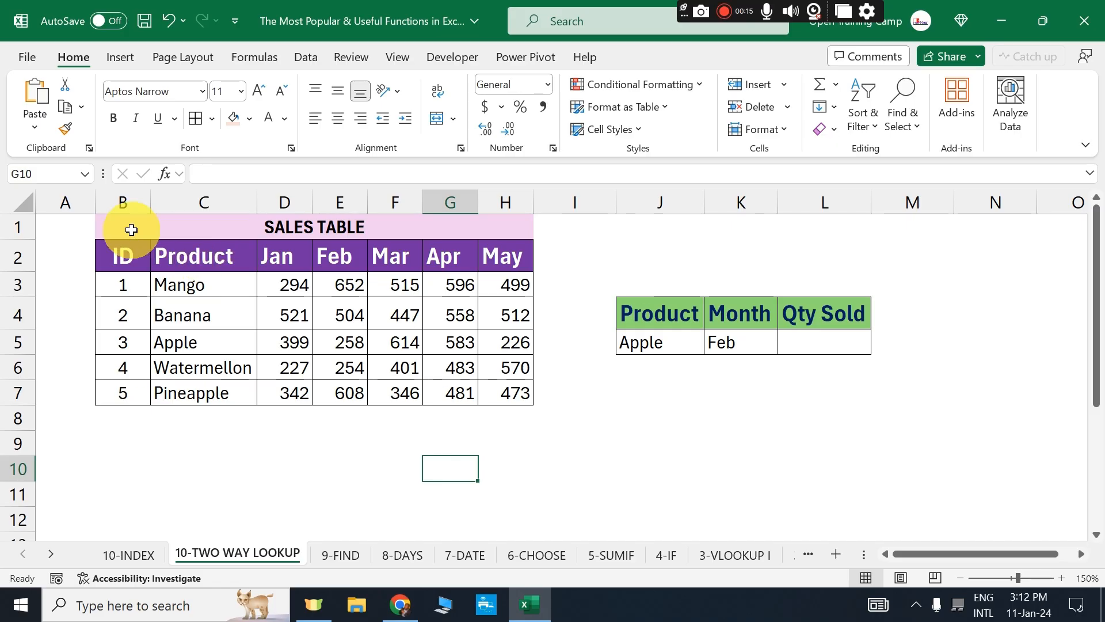
# Examine the sales table's ID, Product and Jan to May columns, and the Product, Month and Qty Sold lookup cells.
pyautogui.moveTo(128, 227); pyautogui.dragTo(506, 387)
pyautogui.moveTo(123, 253); pyautogui.dragTo(110, 396)
pyautogui.moveTo(217, 258); pyautogui.dragTo(204, 397)
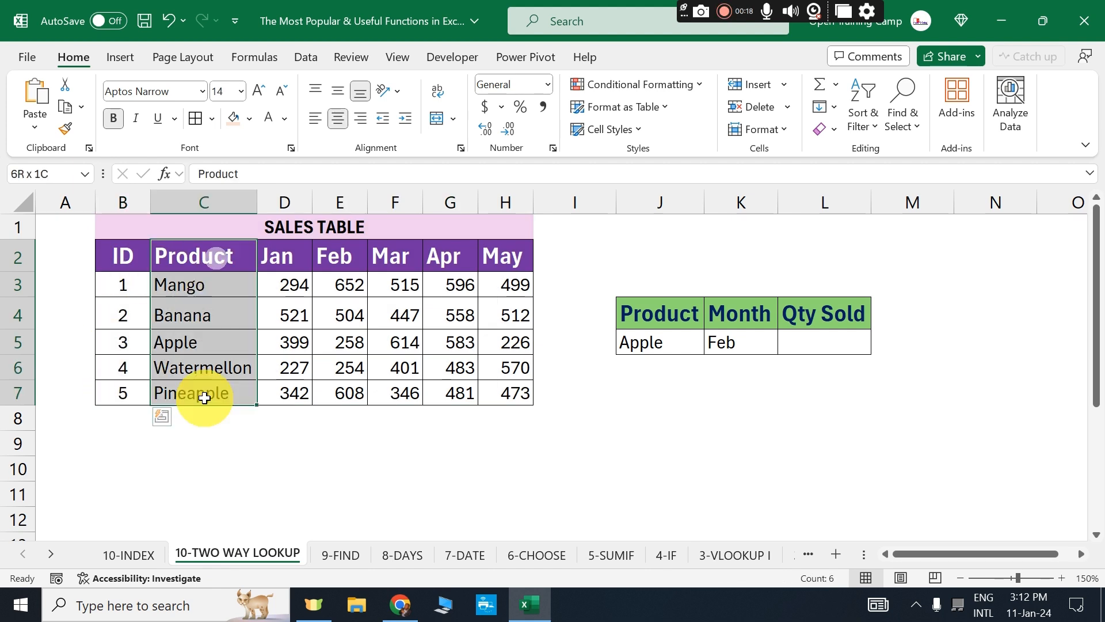
pyautogui.click(281, 257)
pyautogui.moveTo(281, 258); pyautogui.dragTo(490, 385)
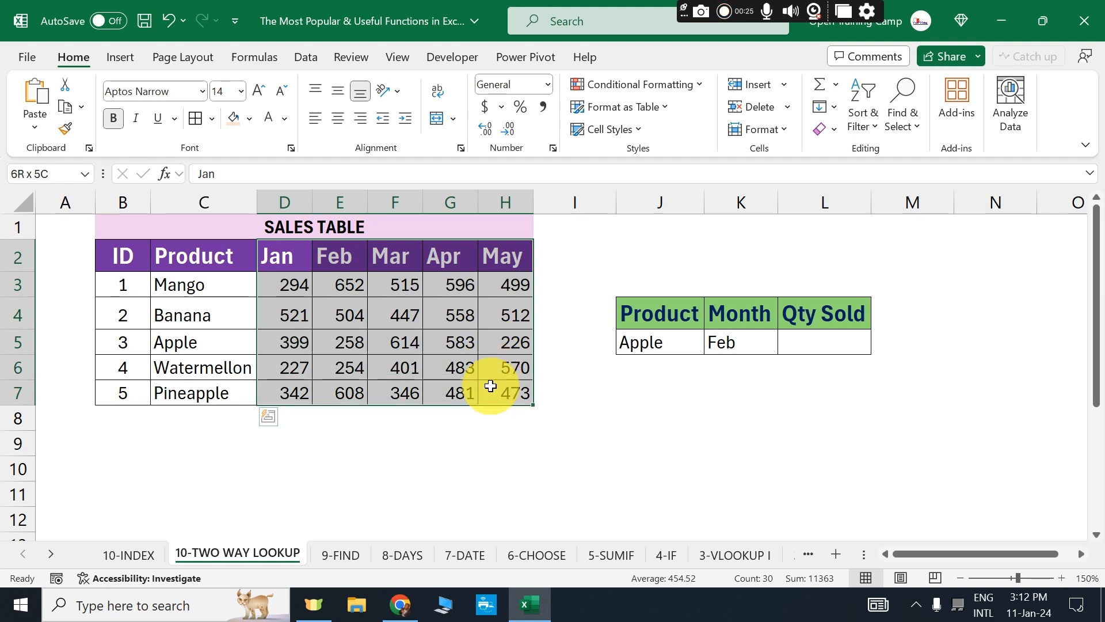
pyautogui.click(682, 433)
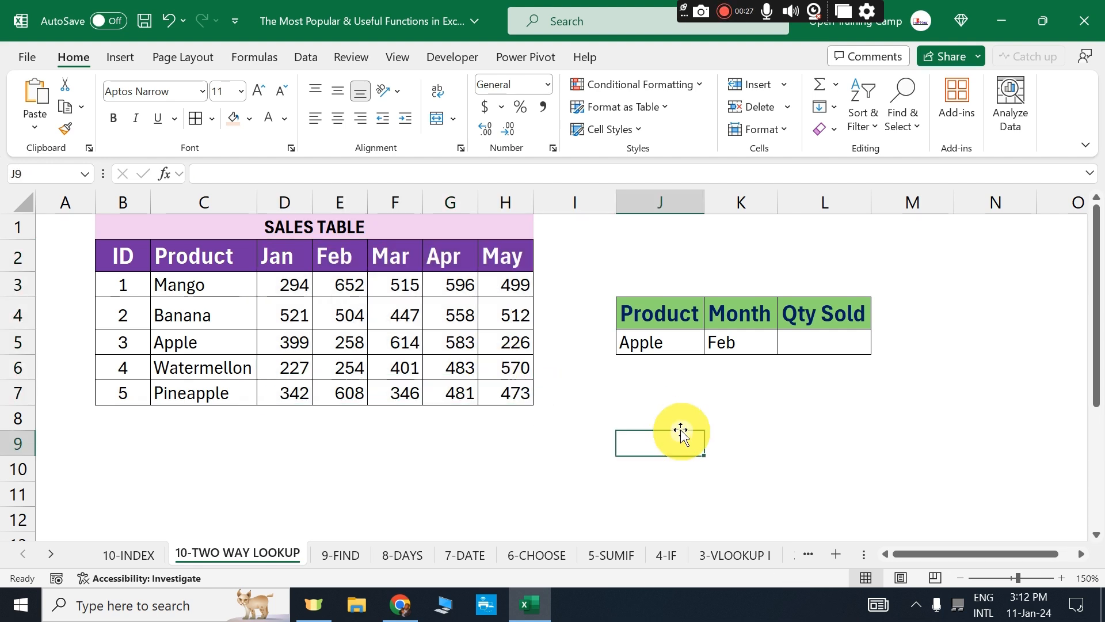
pyautogui.click(815, 343)
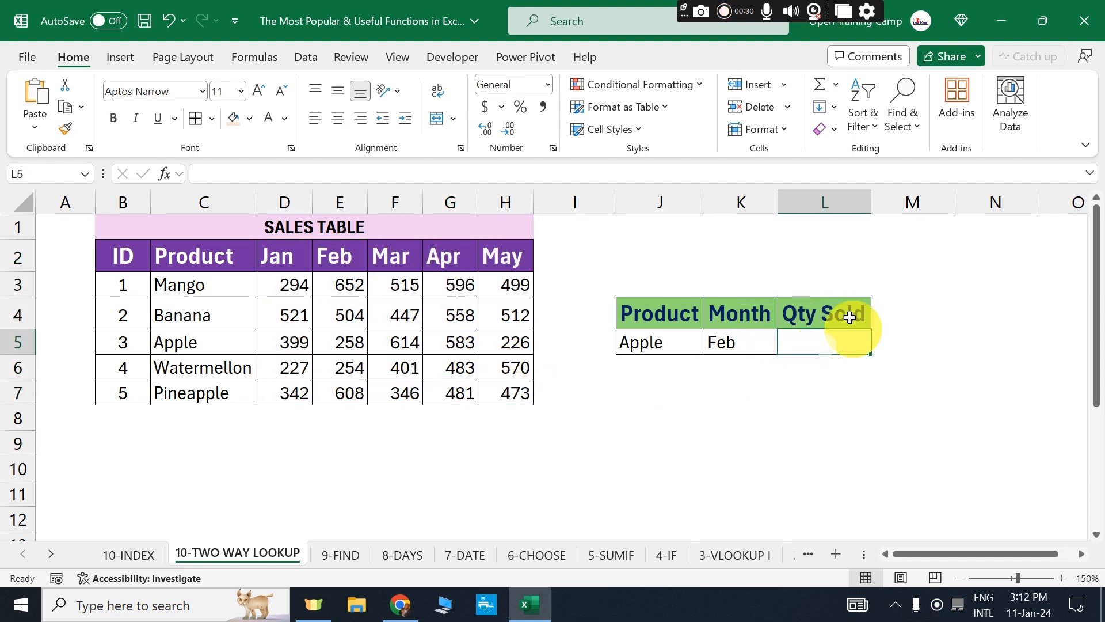
pyautogui.click(820, 308)
pyautogui.moveTo(820, 308); pyautogui.dragTo(820, 339)
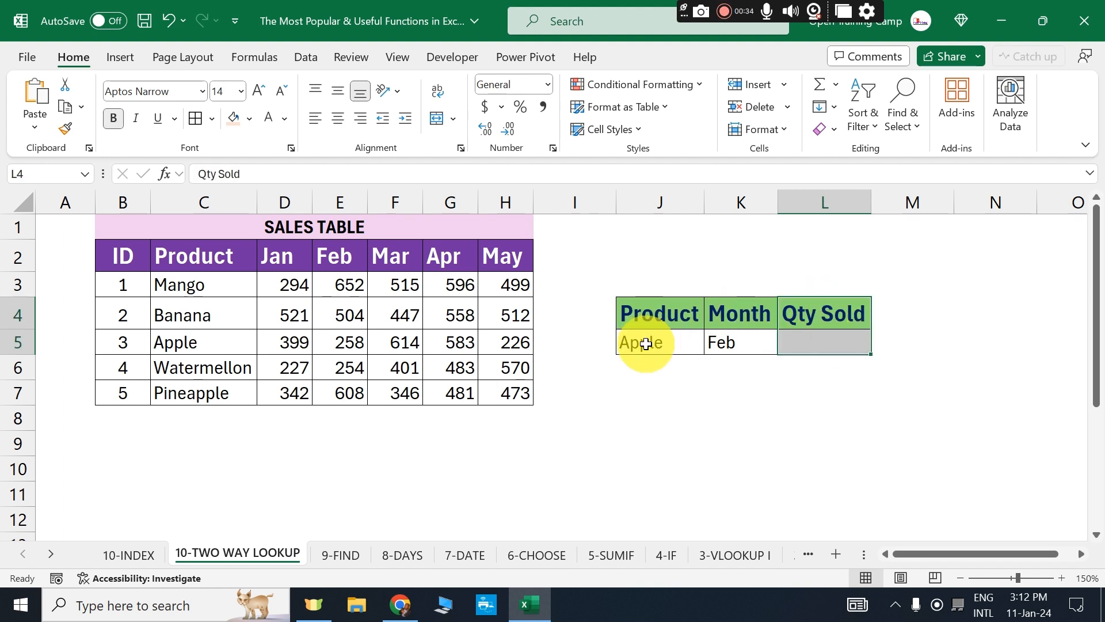
pyautogui.click(646, 344)
pyautogui.click(742, 342)
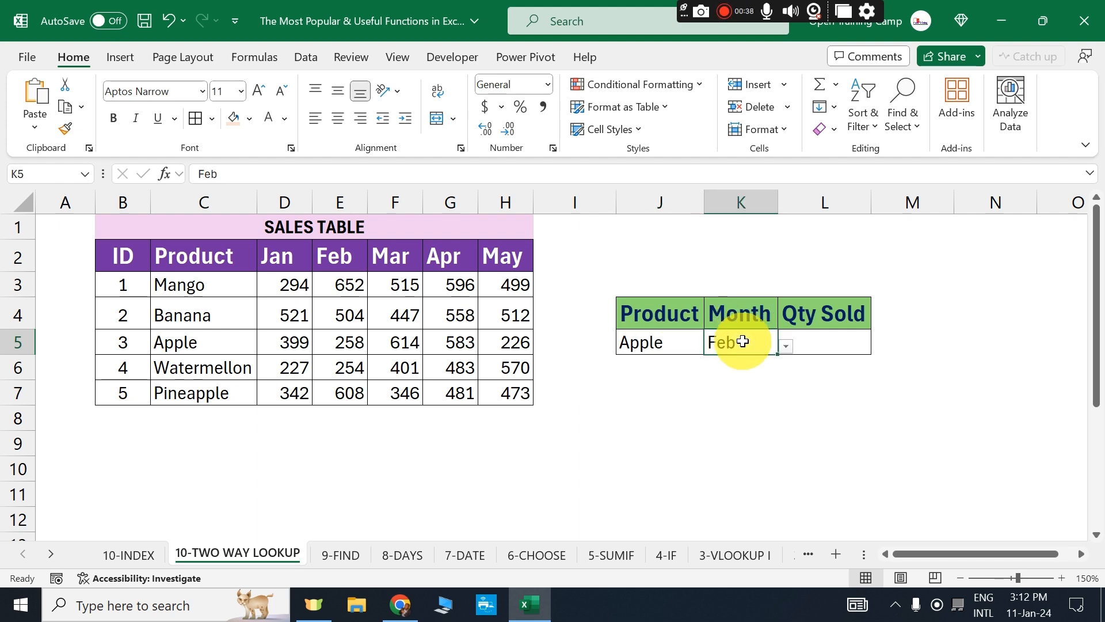
pyautogui.click(633, 424)
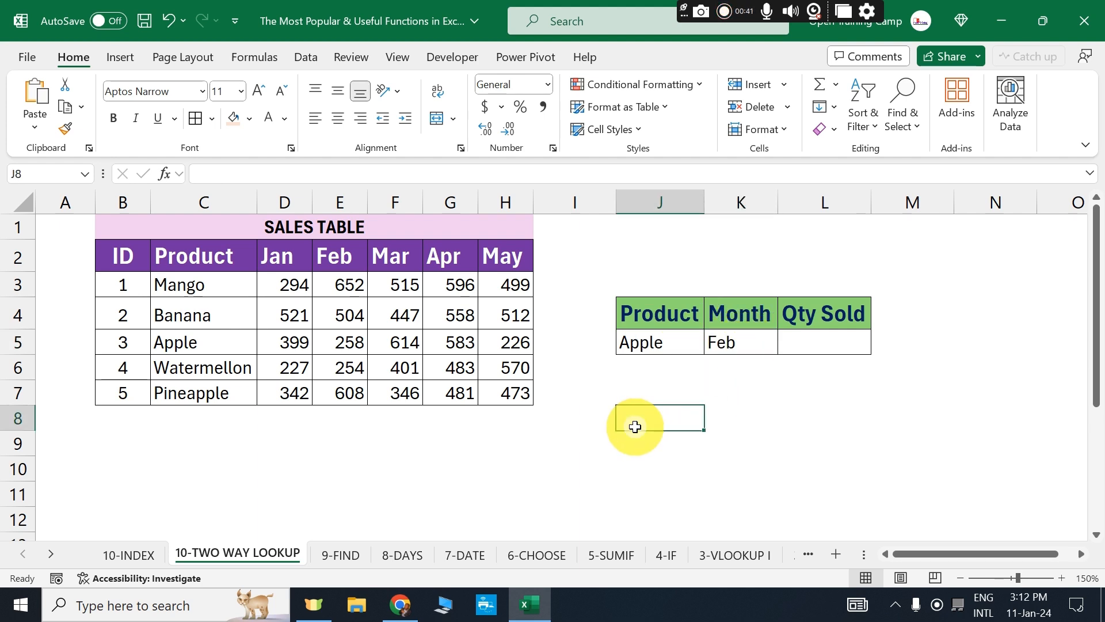
# Start an INDEX formula in the Qty Sold cell L5 with the monthly sales figures D3:H7 as the array.
pyautogui.click(833, 342)
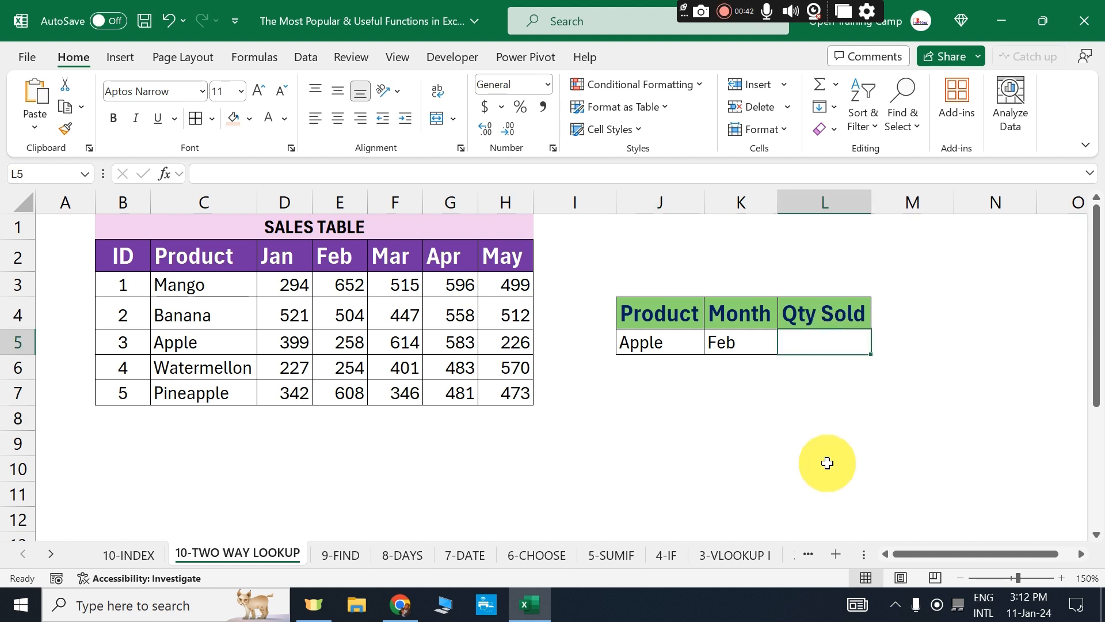
pyautogui.write('=index')
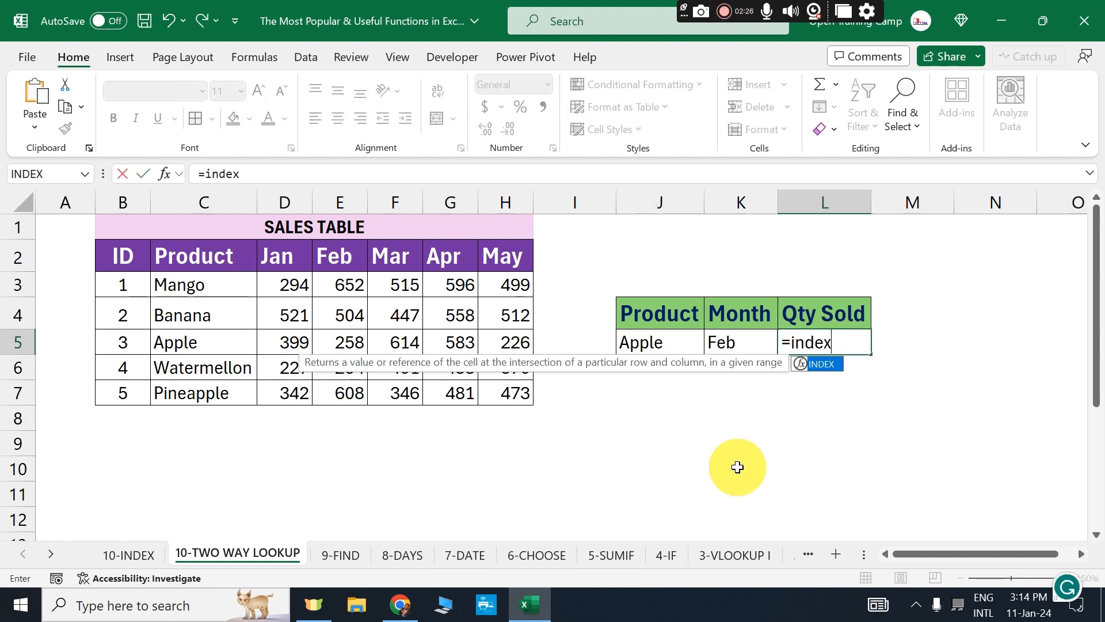
pyautogui.press('Tab')
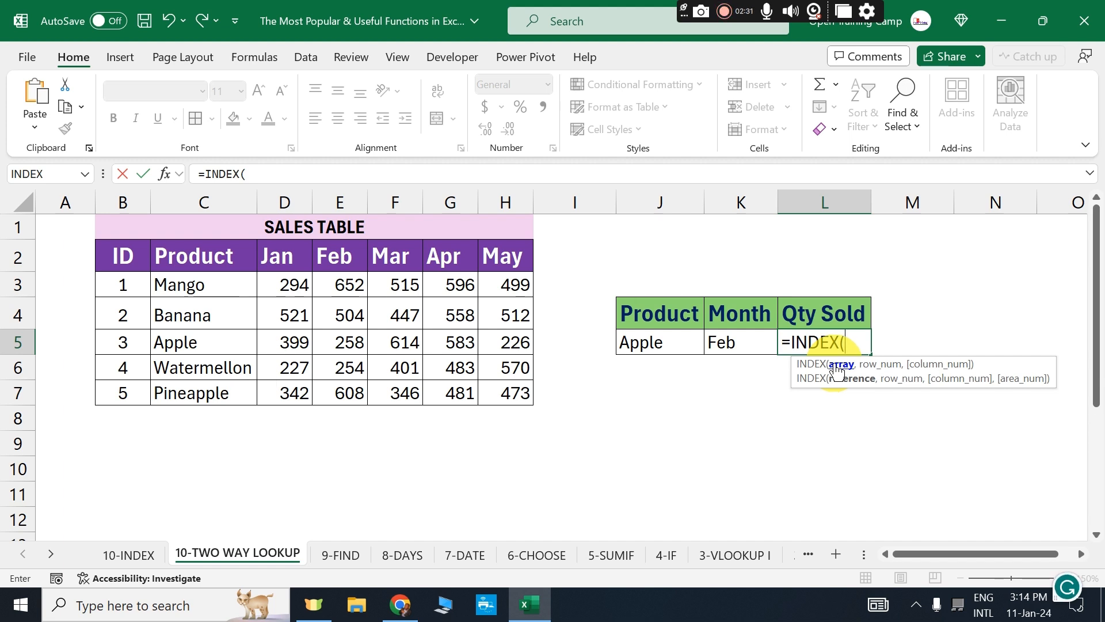
pyautogui.moveTo(290, 284); pyautogui.dragTo(500, 391)
pyautogui.write(',')
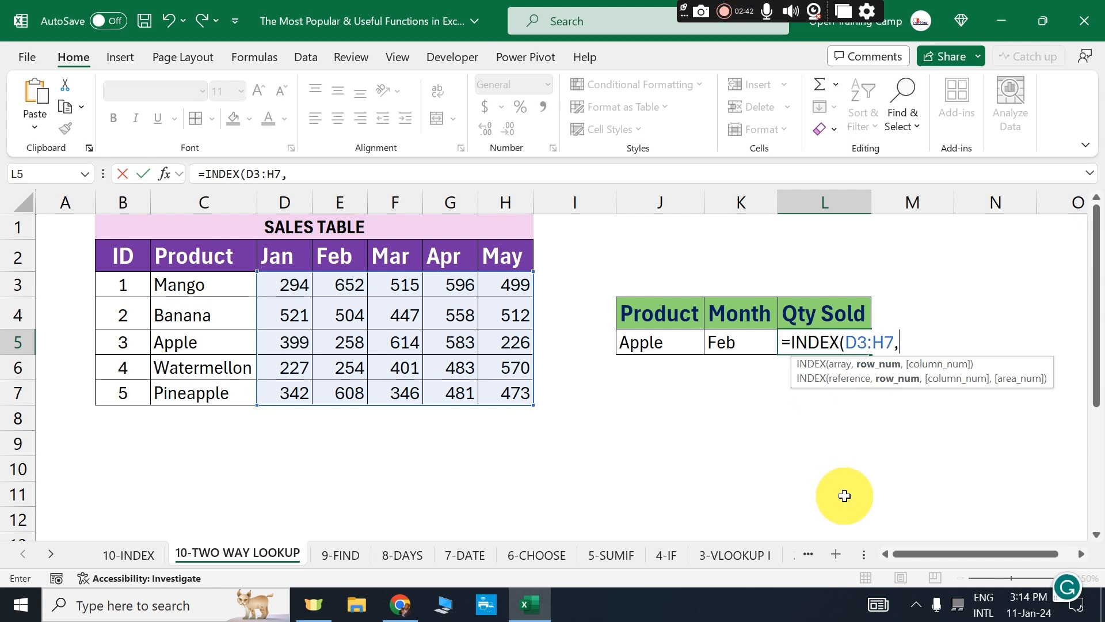
# Add MATCH(J5,C3:C7,0) as the INDEX row number to find the selected product's row by exact match.
pyautogui.write('m')
pyautogui.press('Tab')
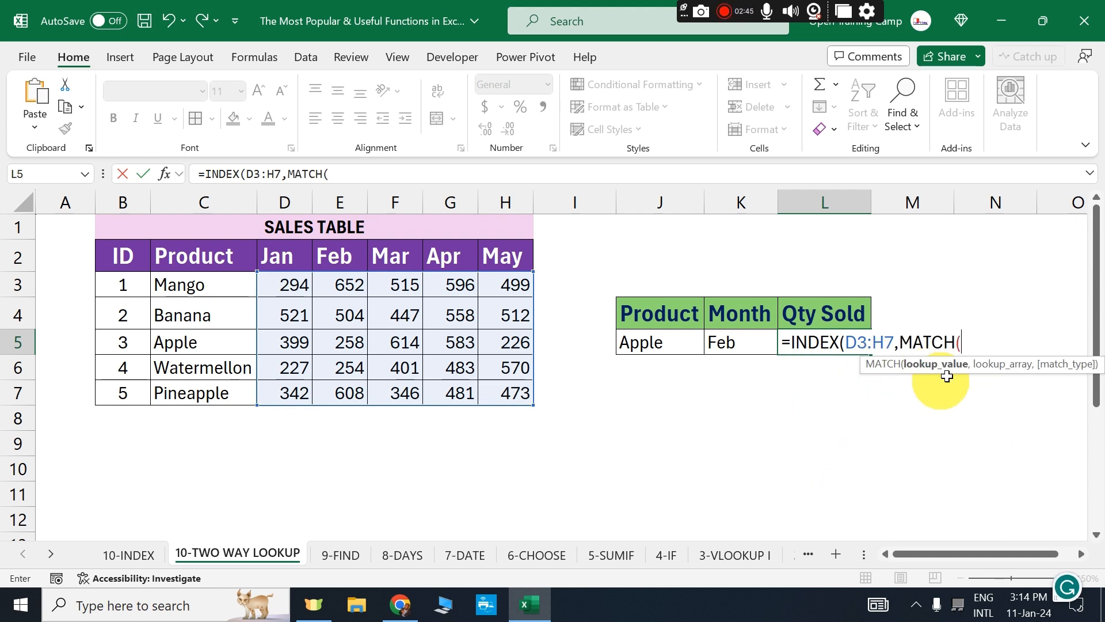
pyautogui.click(649, 341)
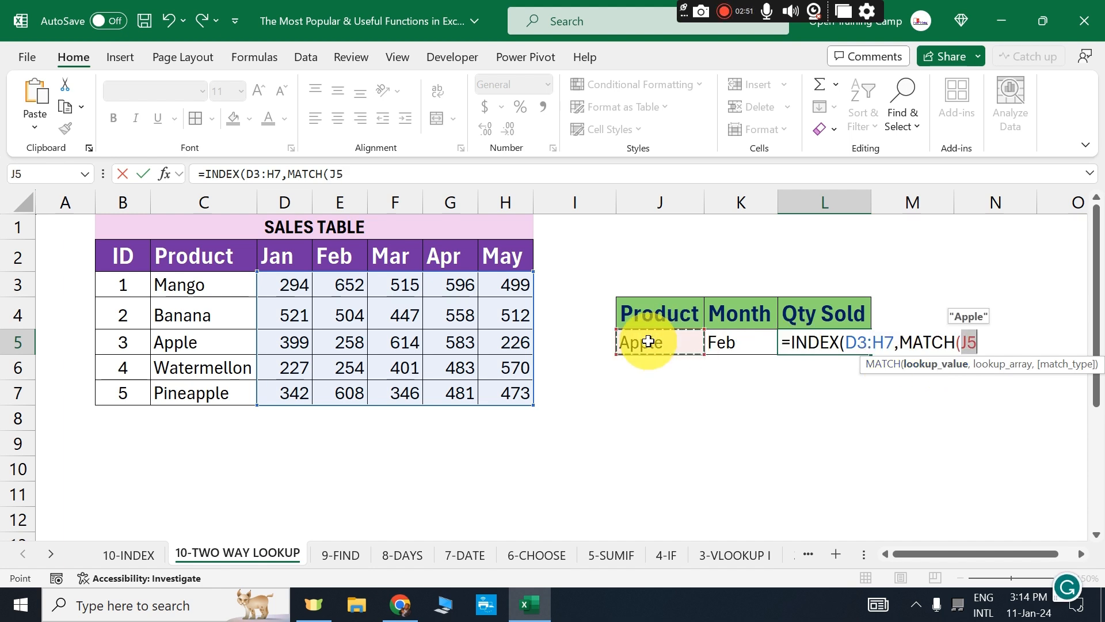
pyautogui.write(',')
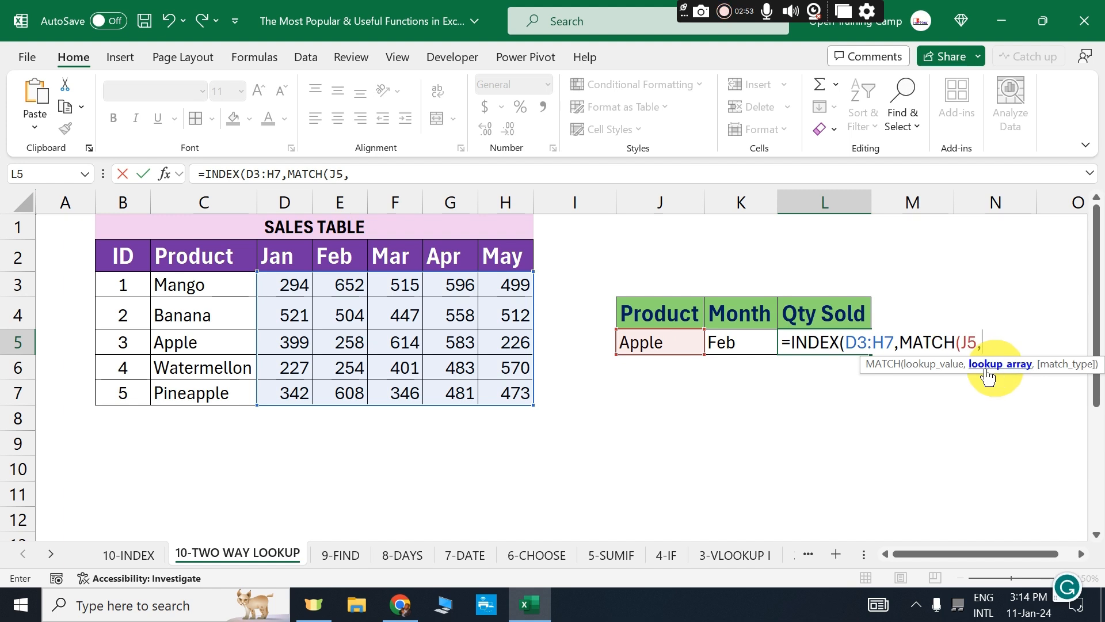
pyautogui.moveTo(208, 293); pyautogui.dragTo(208, 387)
pyautogui.write(',')
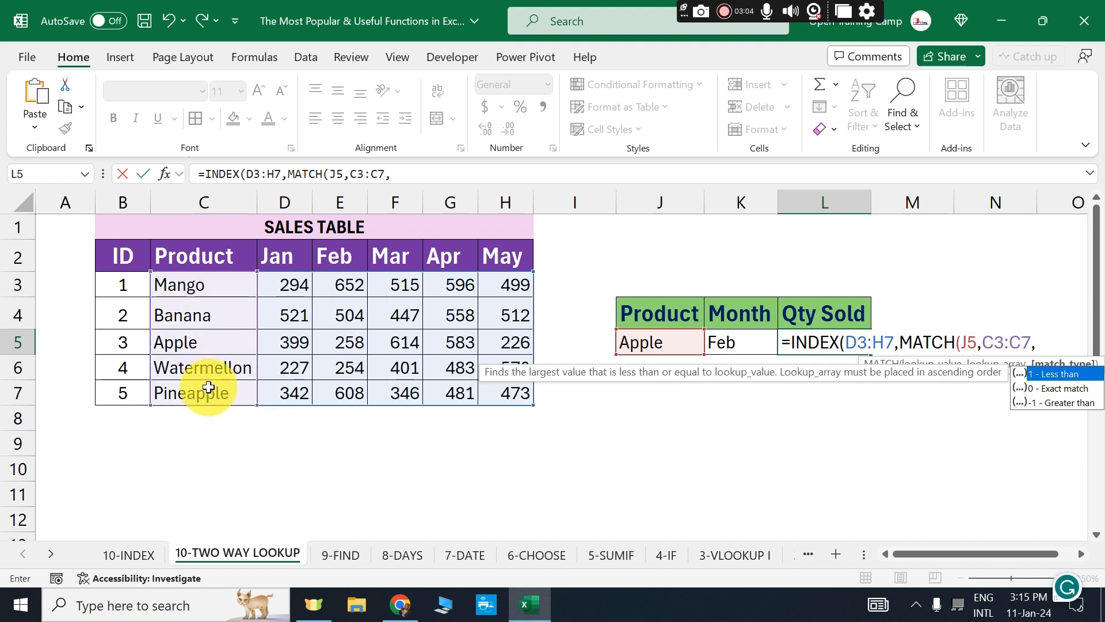
pyautogui.write('0)')
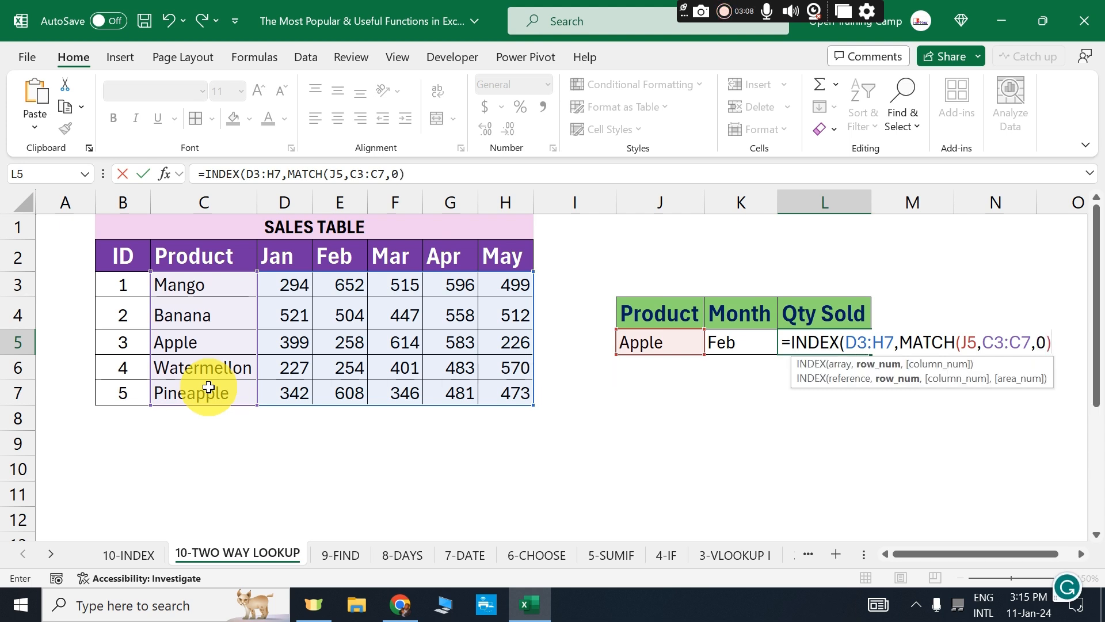
# Add MATCH(K5,D2:H2,0) as the INDEX column number to find the selected month by exact match, and complete the formula.
pyautogui.write(',')
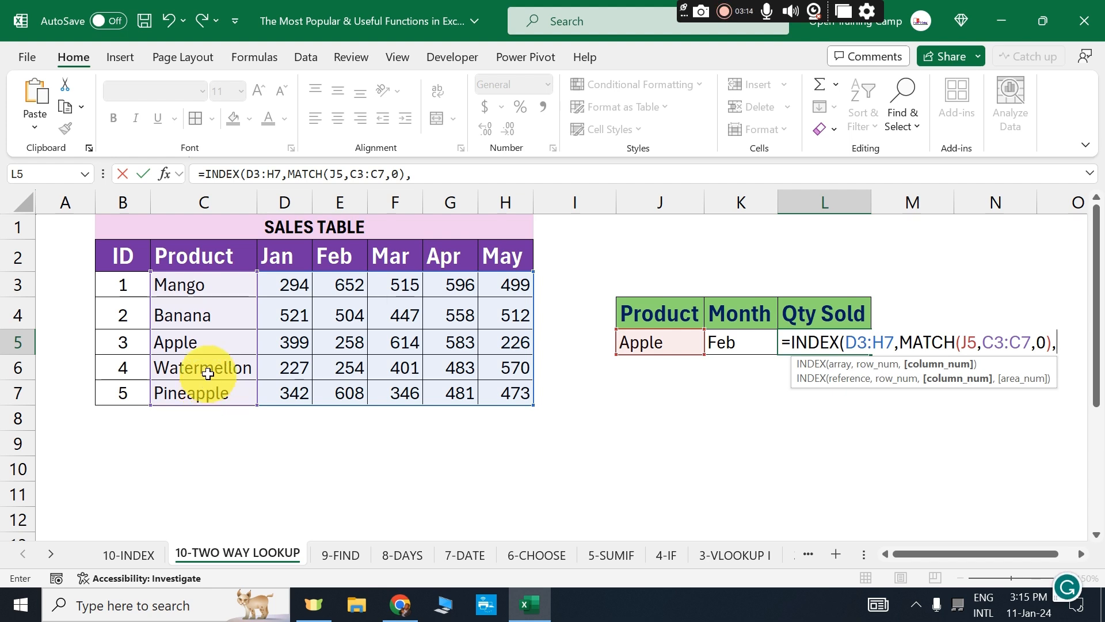
pyautogui.write('match')
pyautogui.press('Tab')
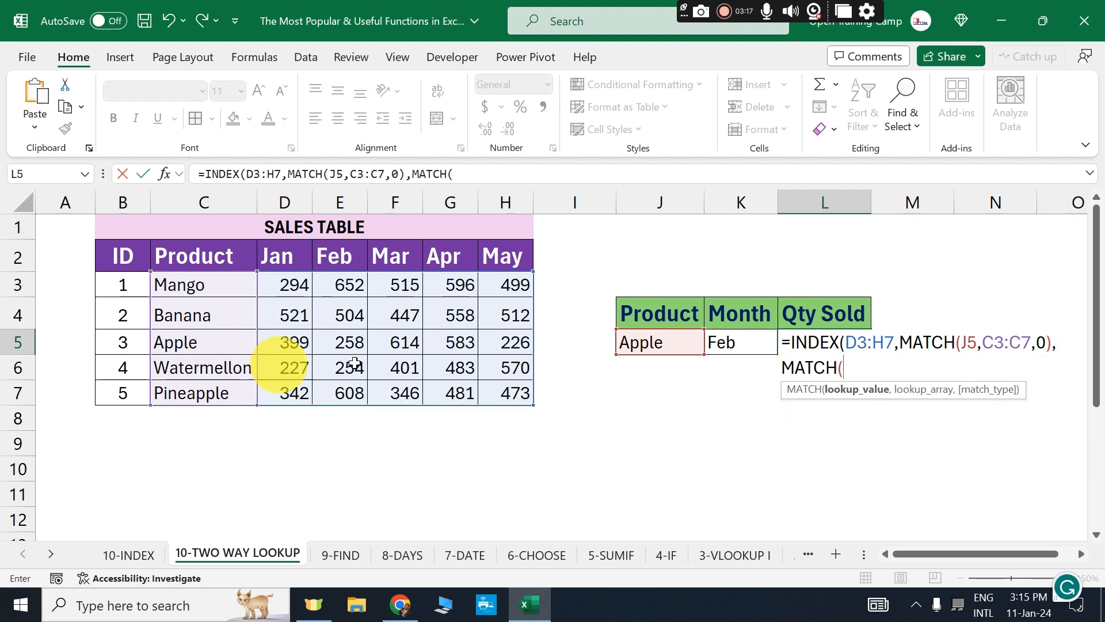
pyautogui.click(726, 344)
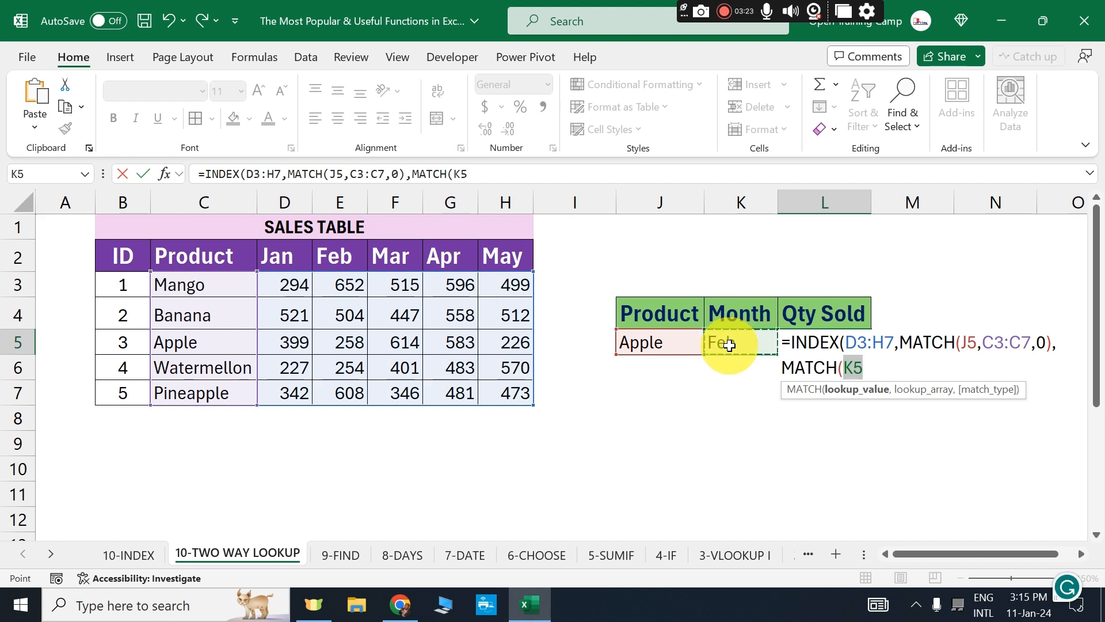
pyautogui.write(',')
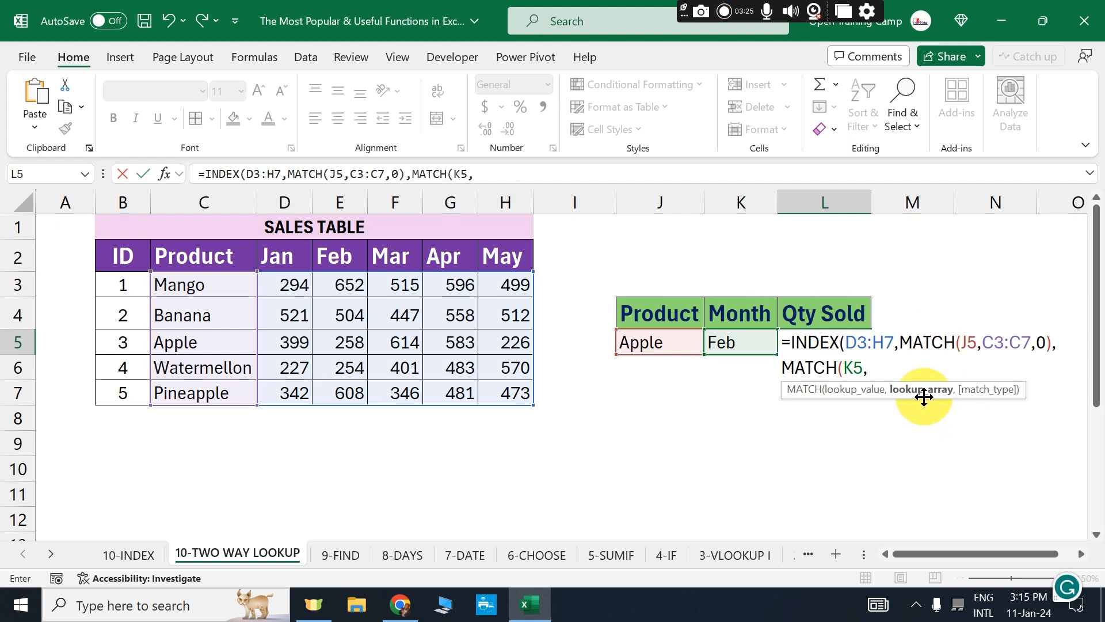
pyautogui.moveTo(276, 252); pyautogui.dragTo(486, 252)
pyautogui.write(',')
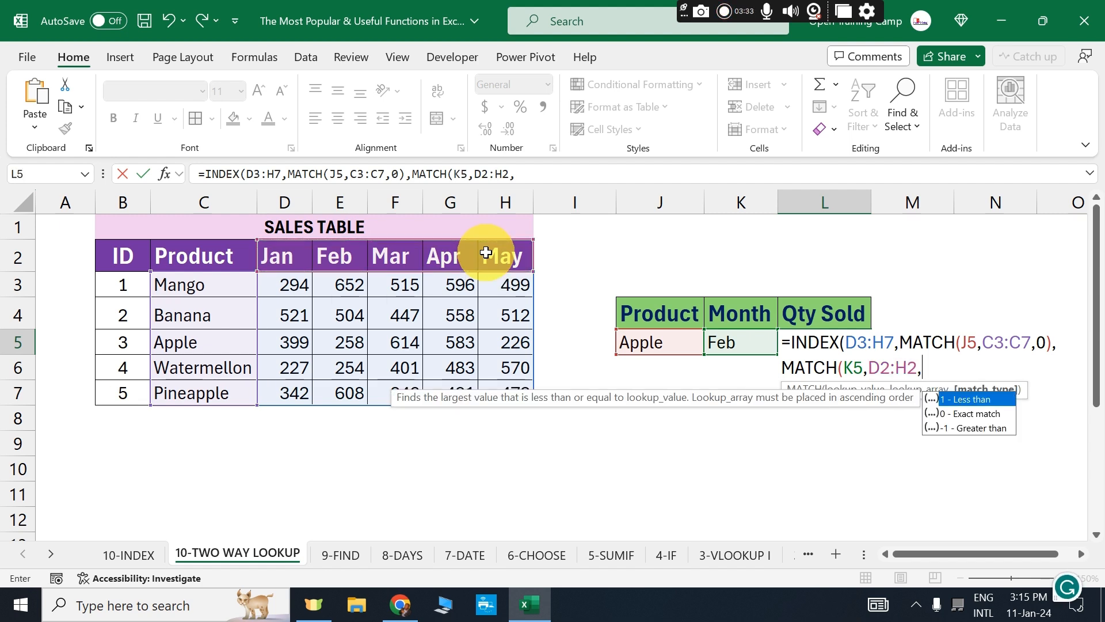
pyautogui.write('0)')
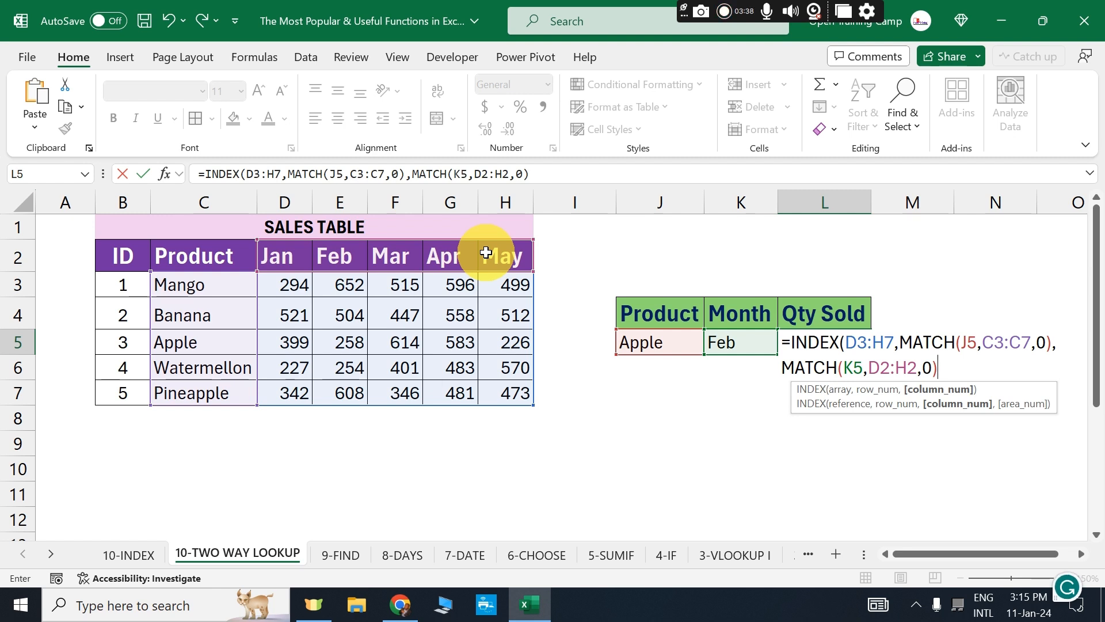
pyautogui.write(')')
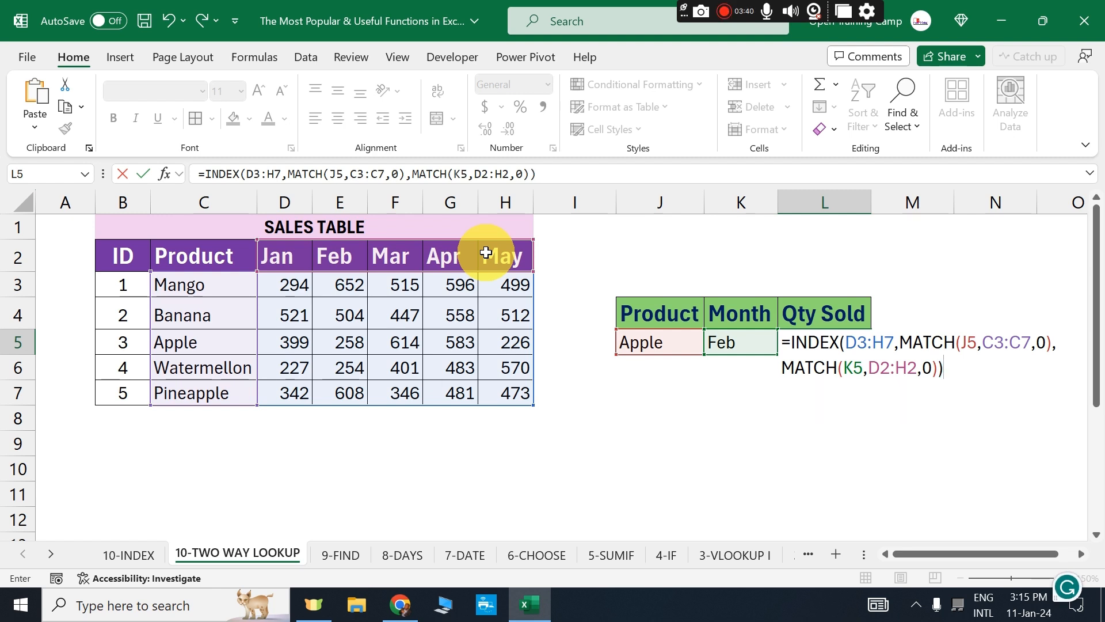
pyautogui.press('Return')
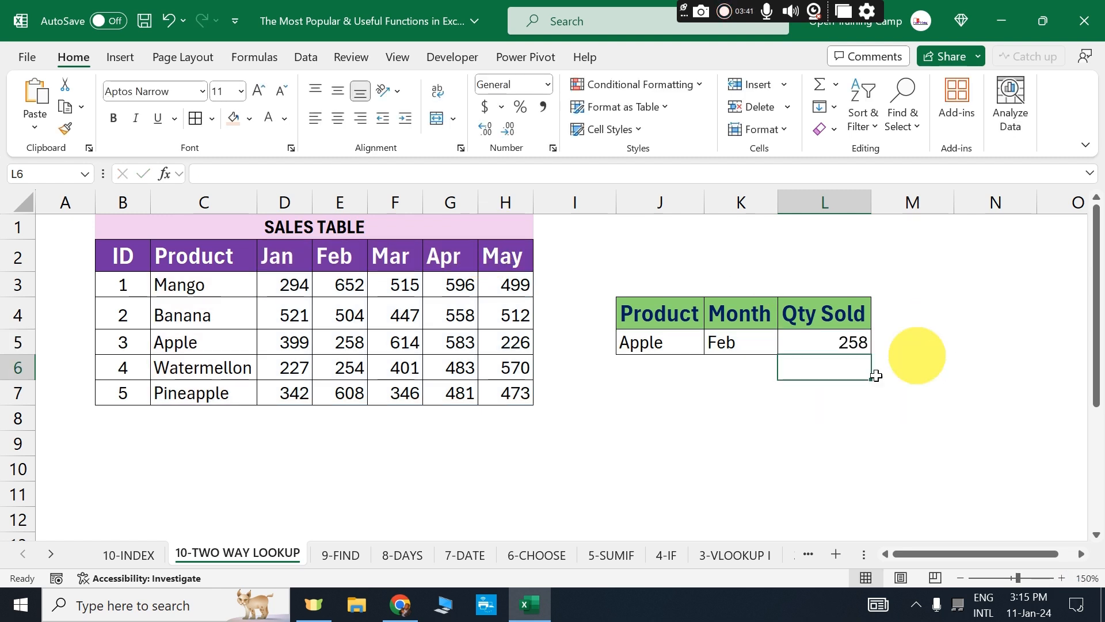
# Check the Qty Sold result in L5 against the chosen product in J5 and month in K5.
pyautogui.click(846, 384)
pyautogui.click(670, 346)
pyautogui.click(737, 343)
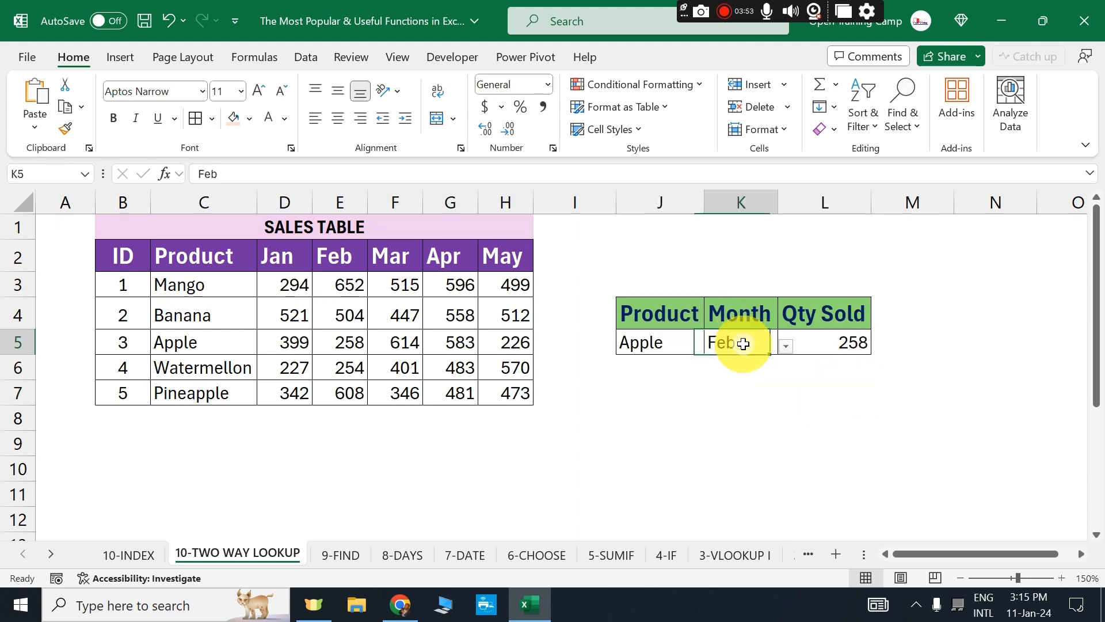
pyautogui.click(844, 341)
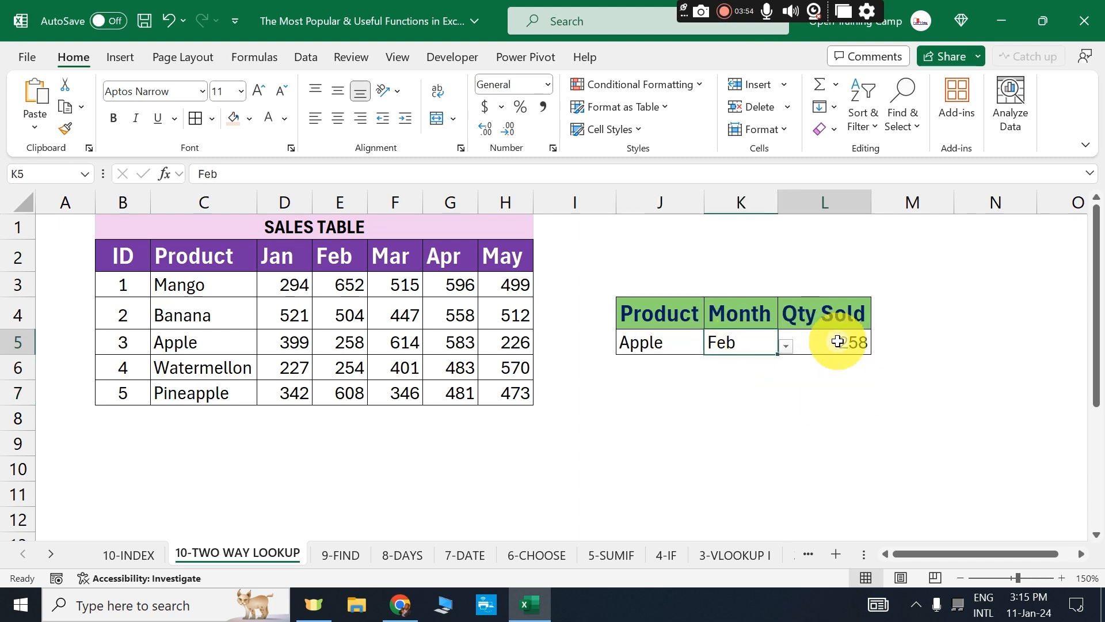
# Set the product in J5 to Watermellon and check the Qty Sold cell L5.
pyautogui.click(656, 343)
pyautogui.click(713, 346)
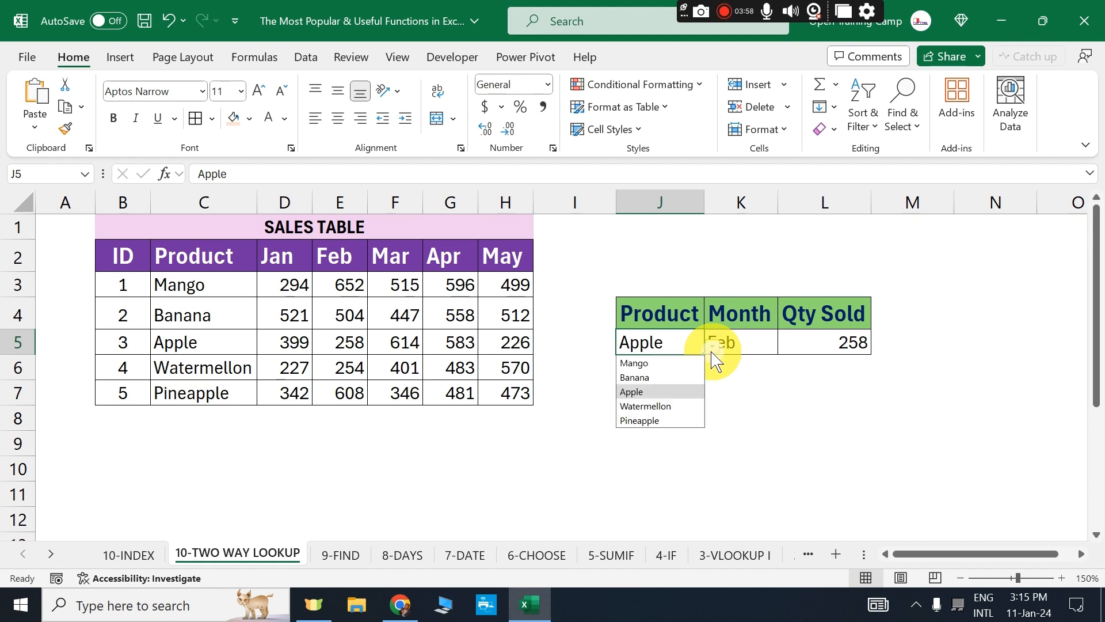
pyautogui.click(642, 406)
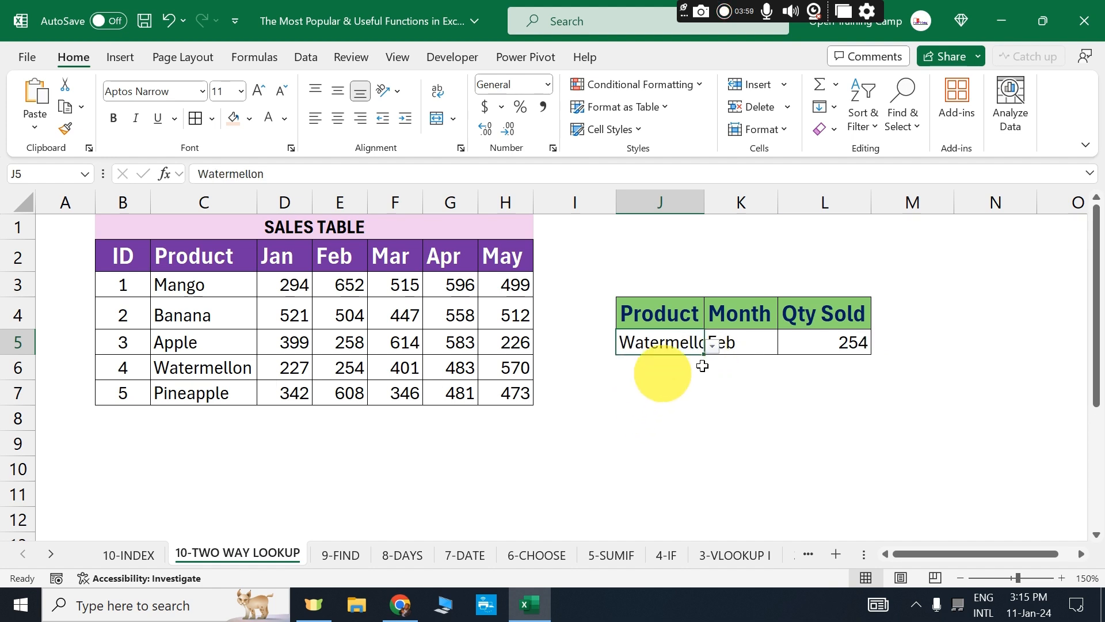
pyautogui.click(842, 343)
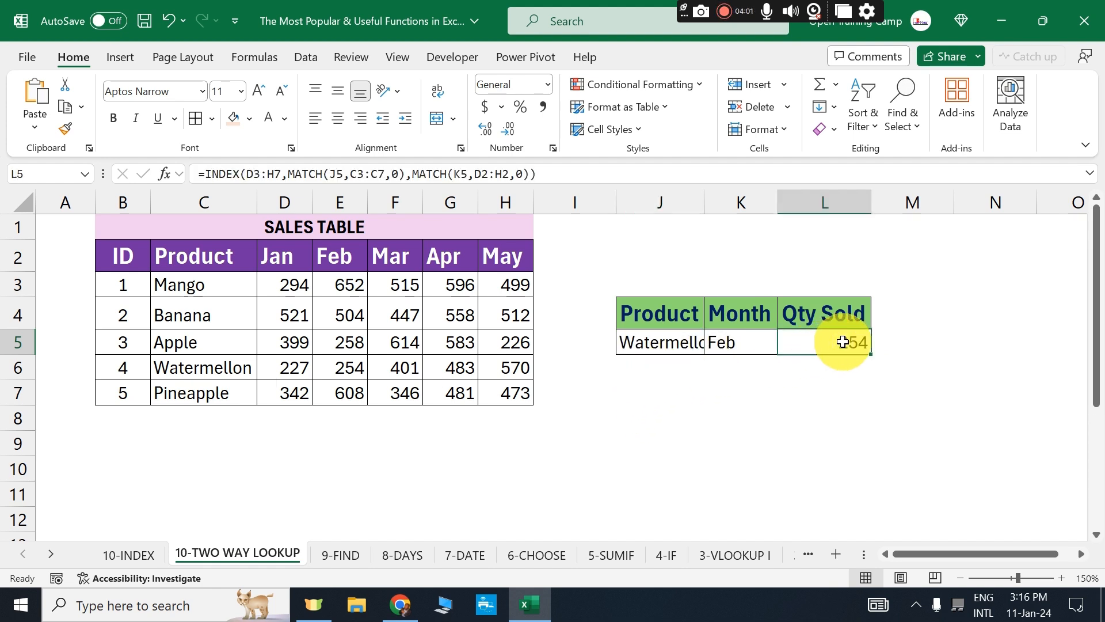
# Set the month in K5 to Apr and check the Qty Sold cell L5.
pyautogui.click(736, 346)
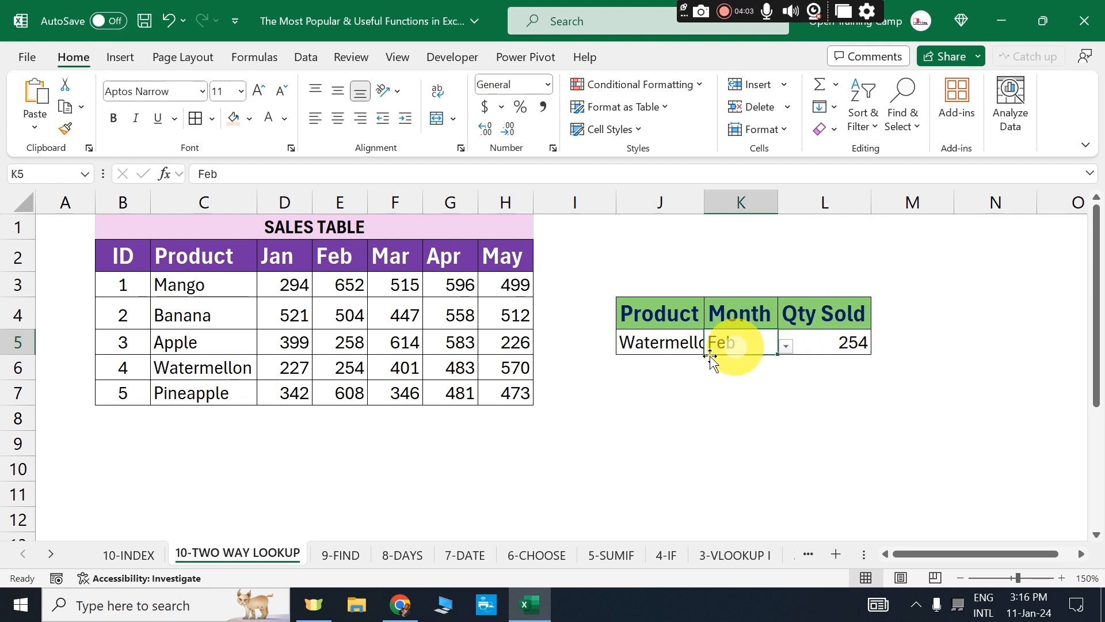
pyautogui.click(786, 345)
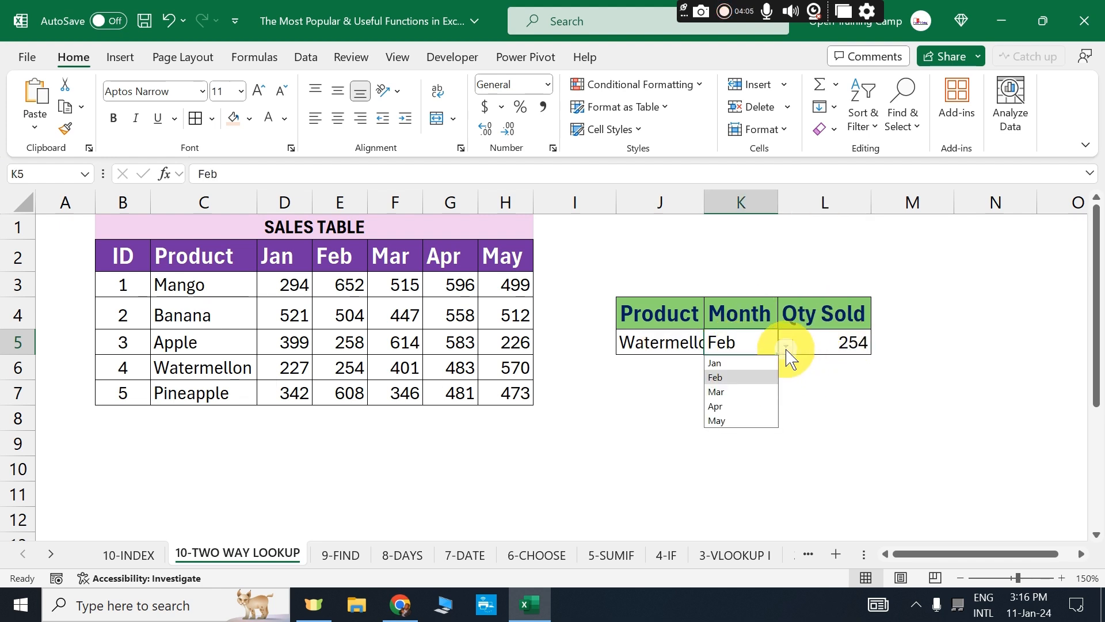
pyautogui.click(717, 406)
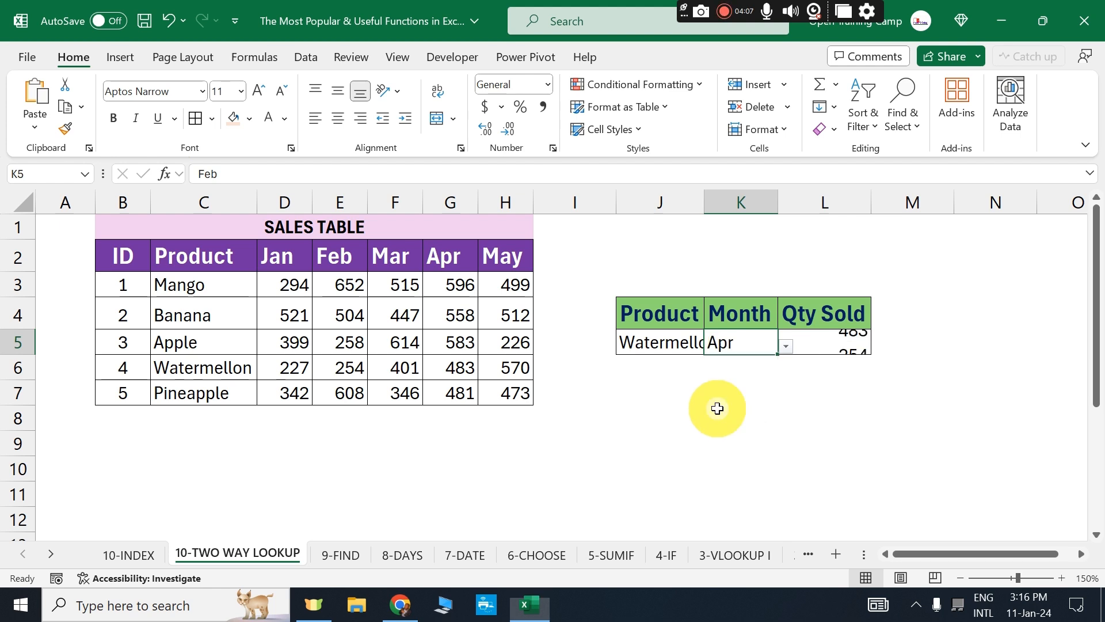
pyautogui.click(660, 345)
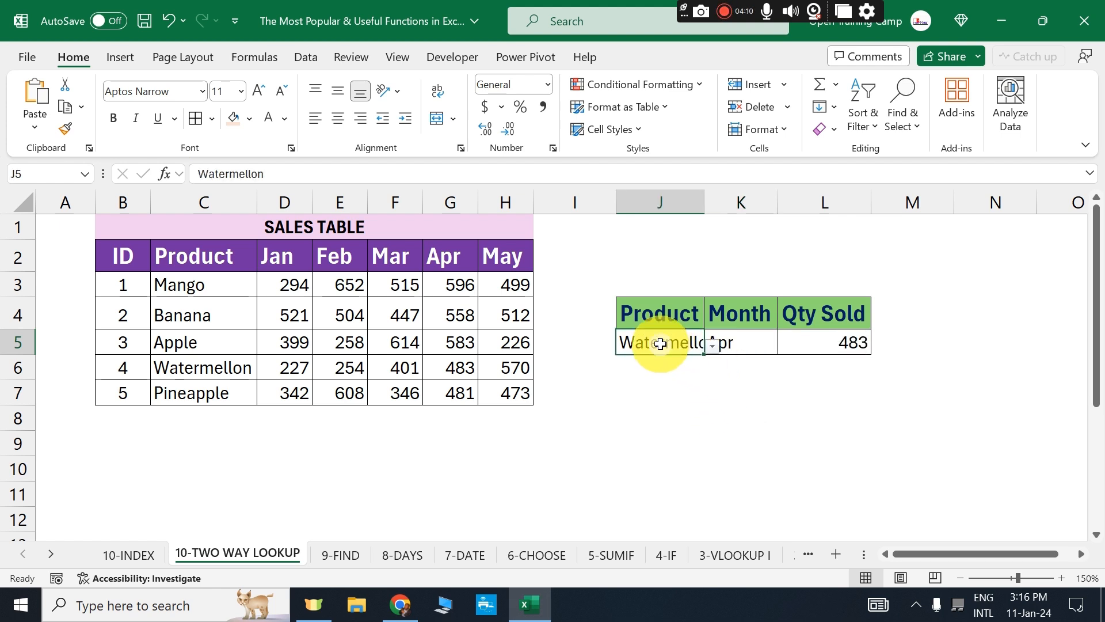
pyautogui.click(738, 343)
pyautogui.click(821, 344)
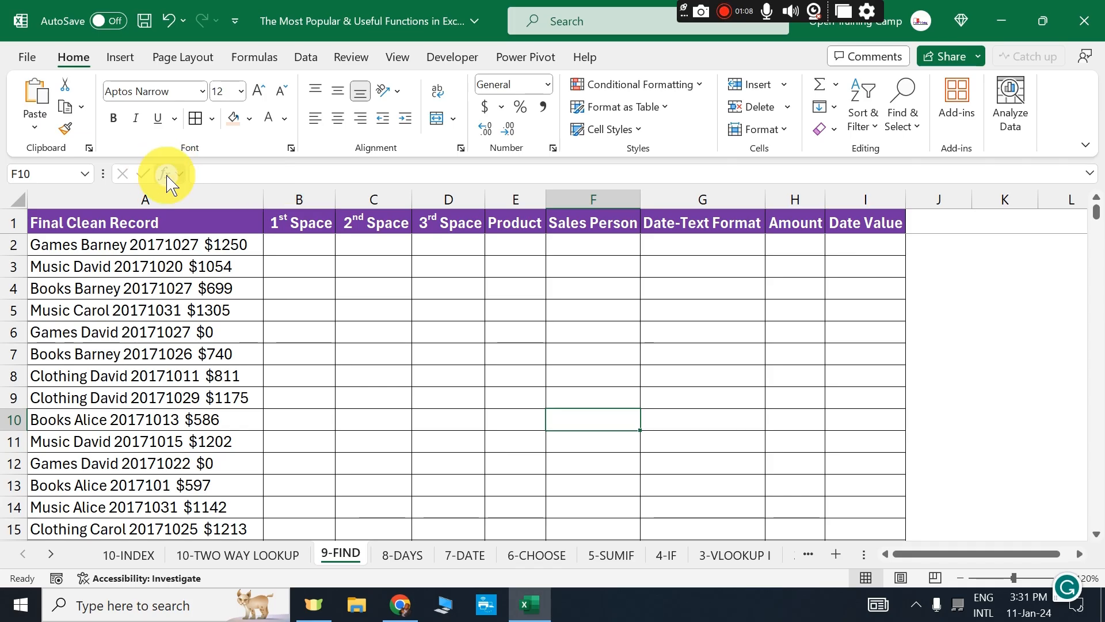
# Look up the FIND function from an empty cell on the 9-FIND sheet and bring up its arguments.
pyautogui.write('=')
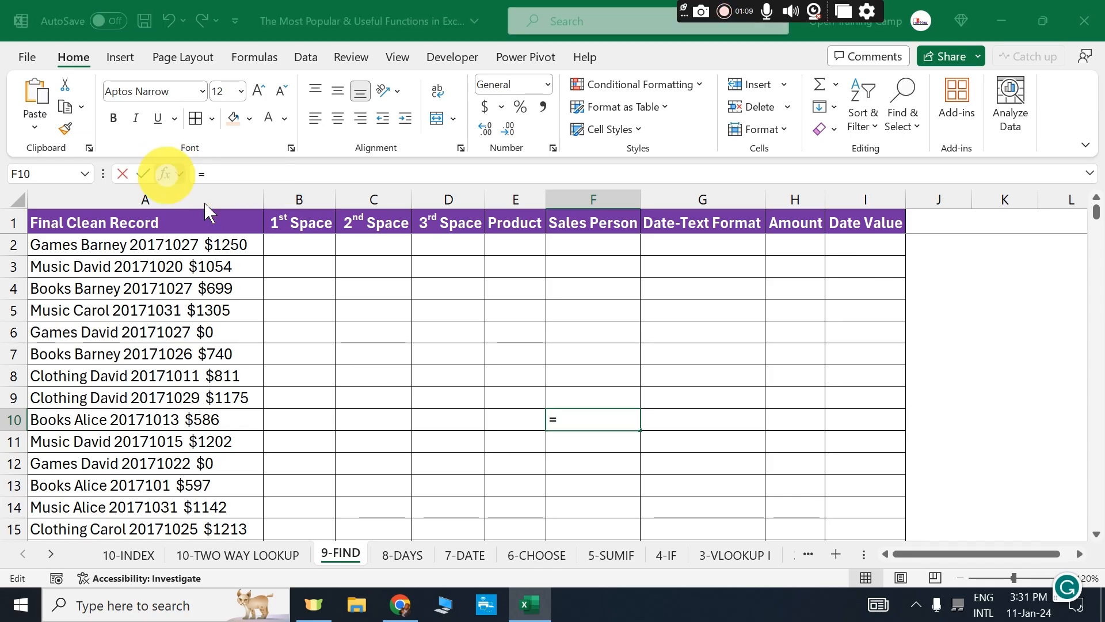
pyautogui.click(164, 173)
pyautogui.write('FIND')
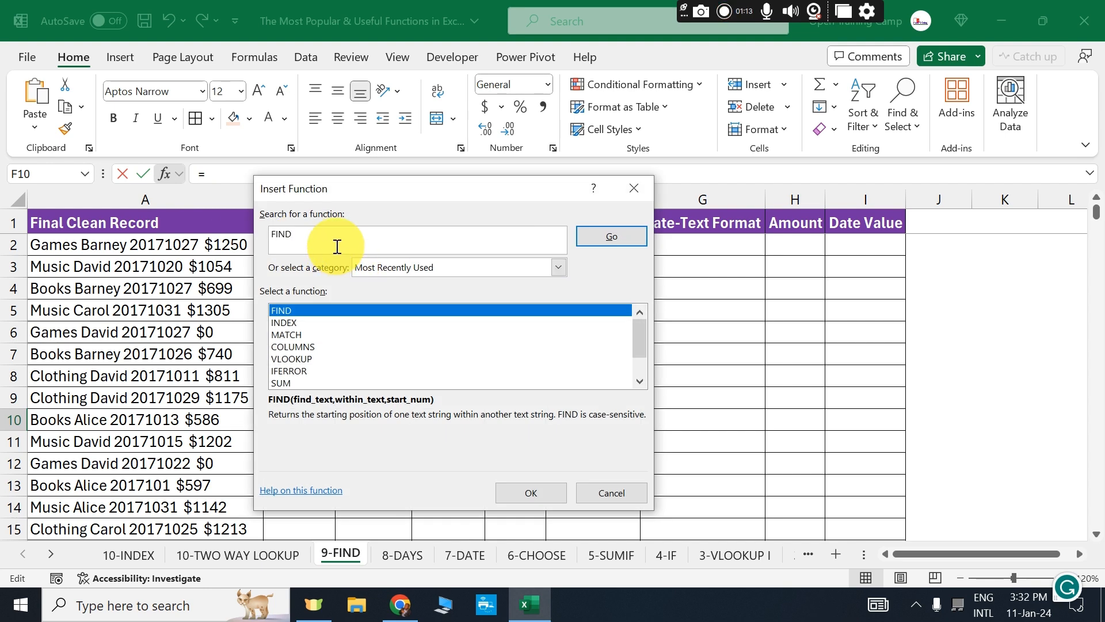
pyautogui.click(610, 237)
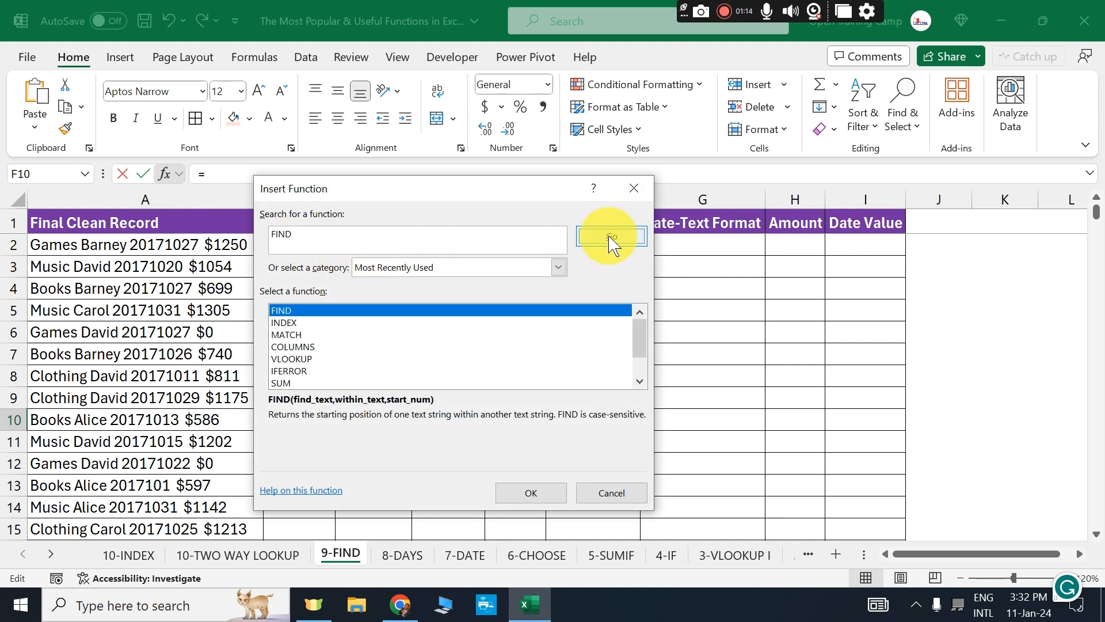
pyautogui.click(529, 493)
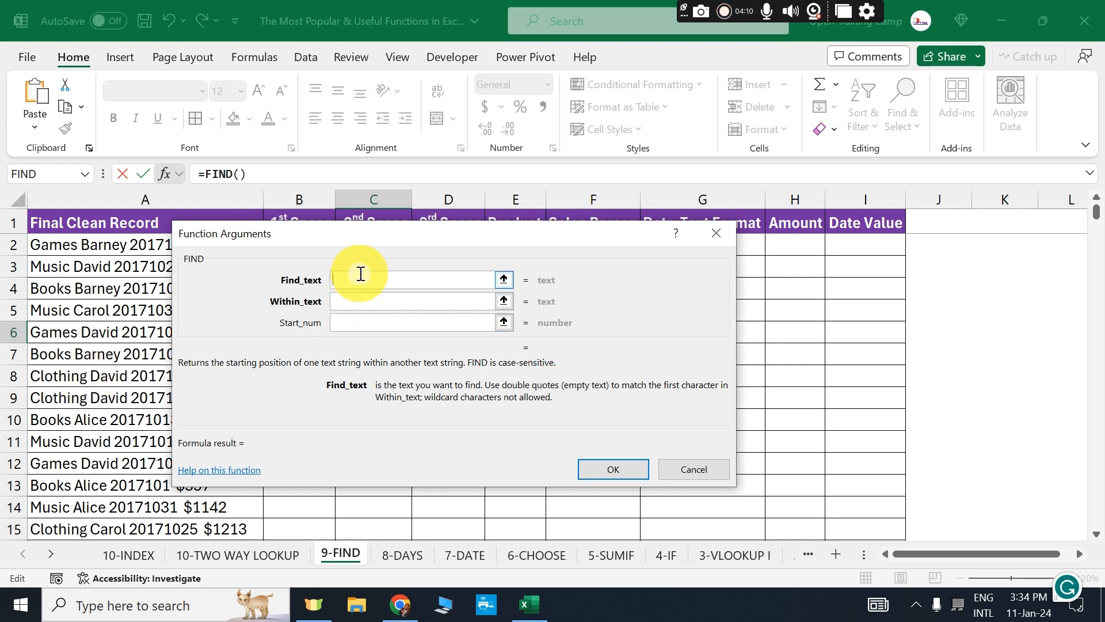
# Read the descriptions of FIND's Find_text, Within_text and Start_num arguments and close them without inserting the function.
pyautogui.click(351, 305)
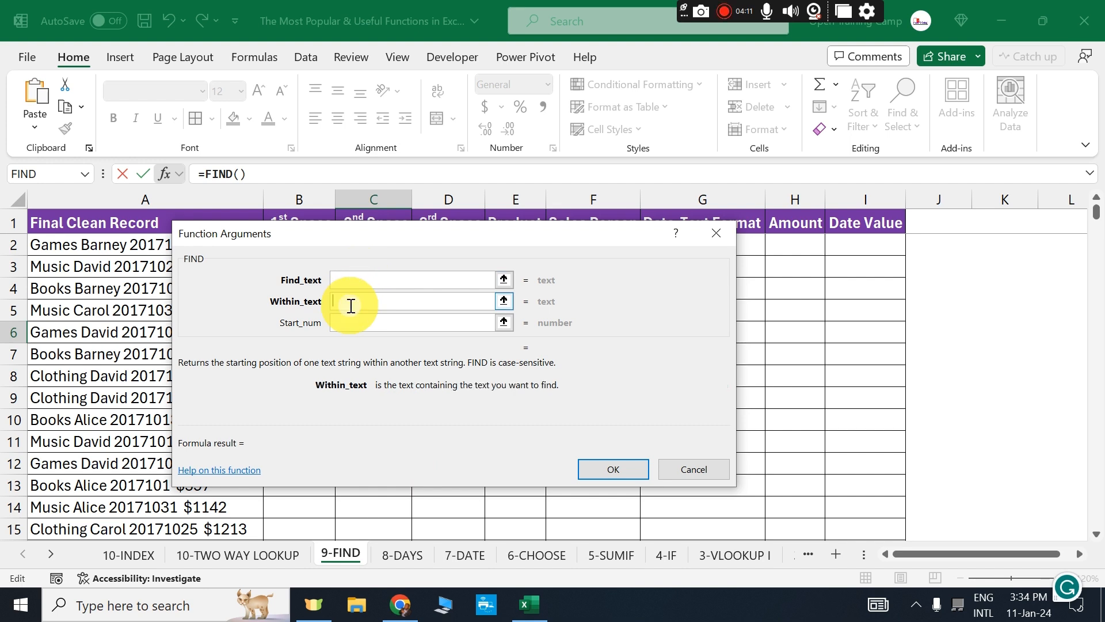
pyautogui.click(355, 282)
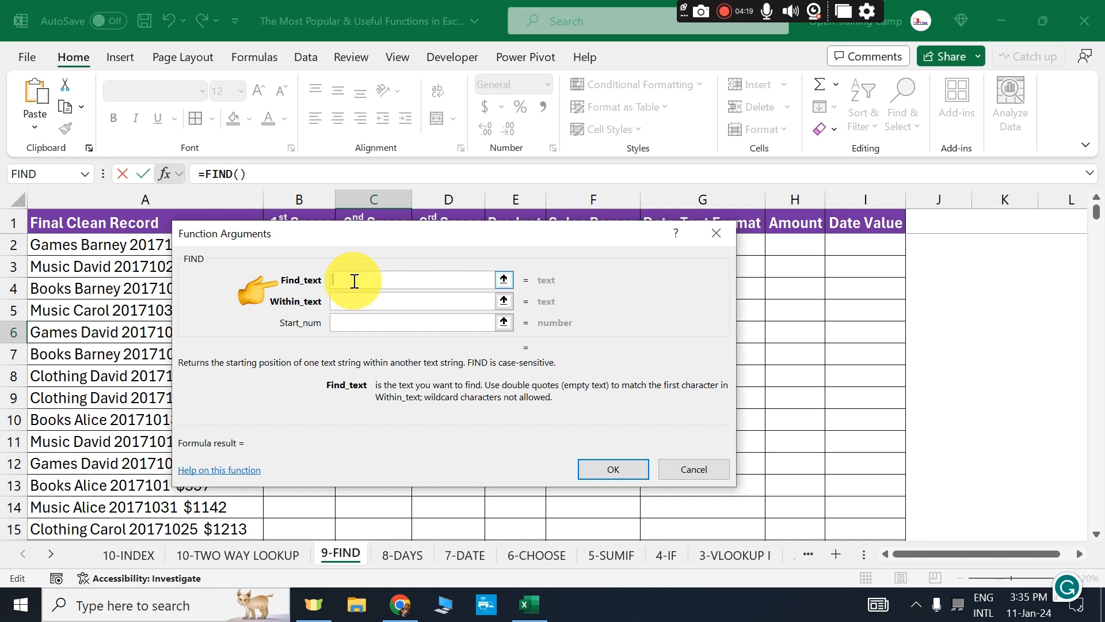
pyautogui.click(346, 305)
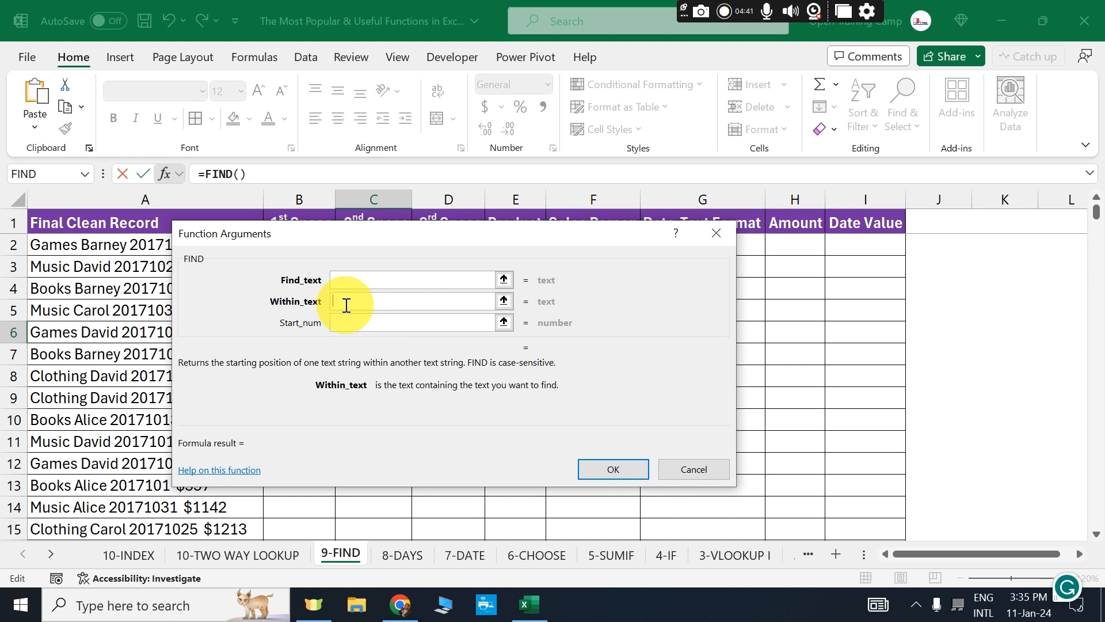
pyautogui.click(353, 324)
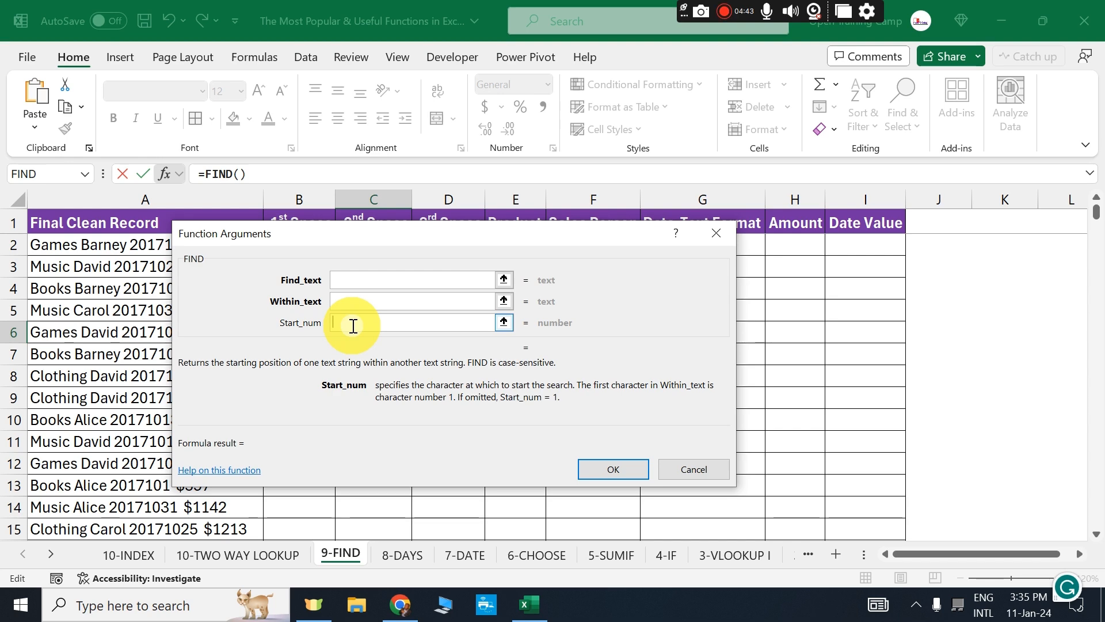
pyautogui.click(694, 470)
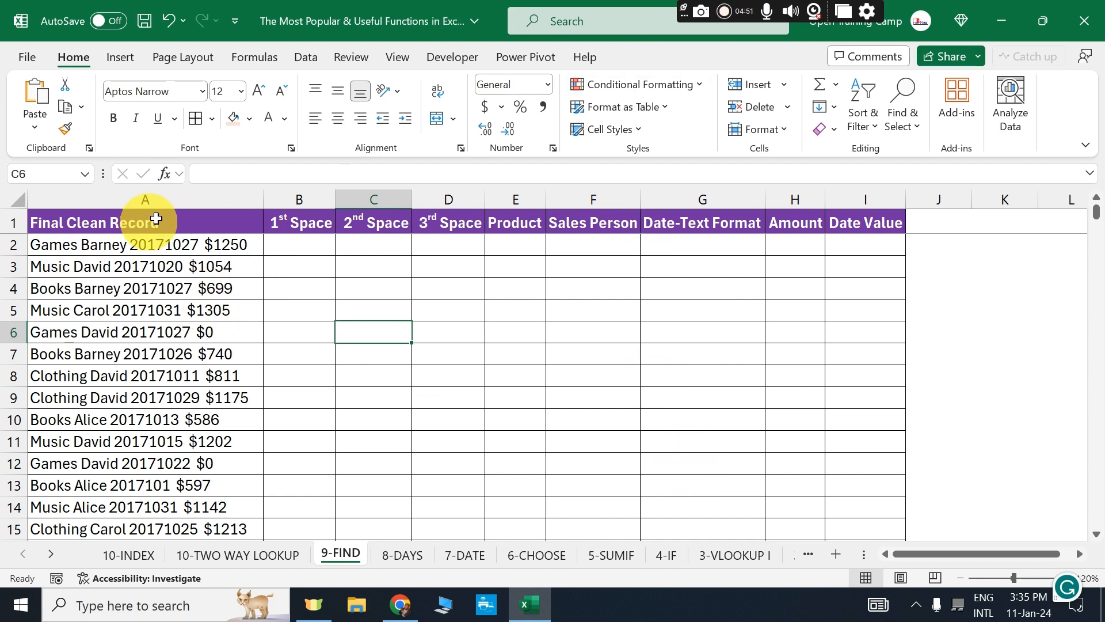
# Examine the Final Clean Record column, its first record in A2, and the empty 1st Space and 2nd Space columns.
pyautogui.click(155, 198)
pyautogui.click(293, 196)
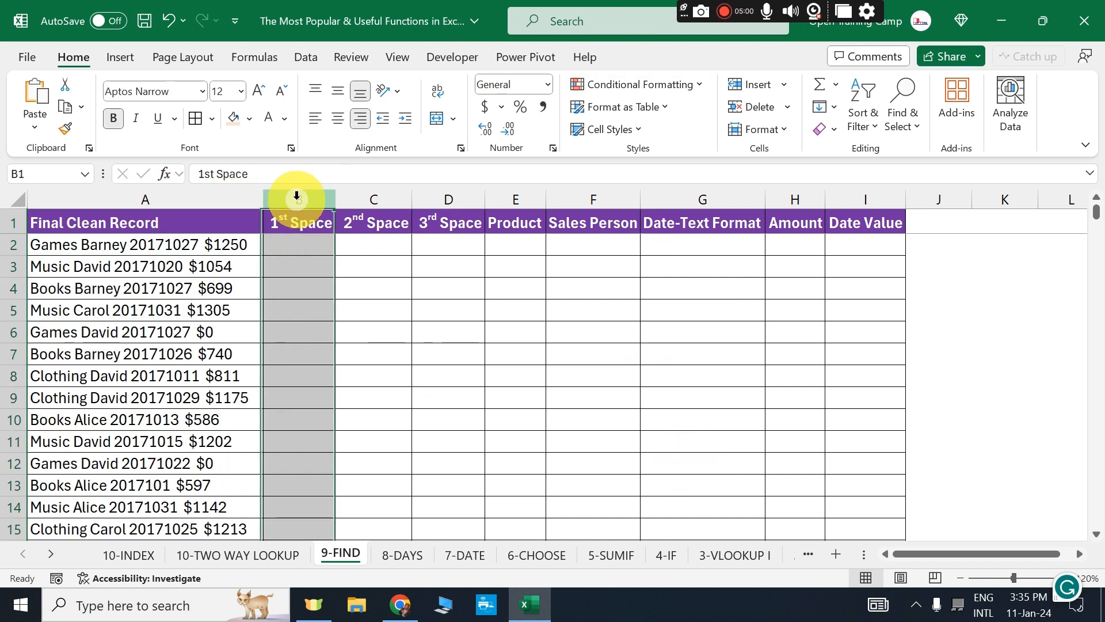
pyautogui.click(369, 196)
pyautogui.click(146, 195)
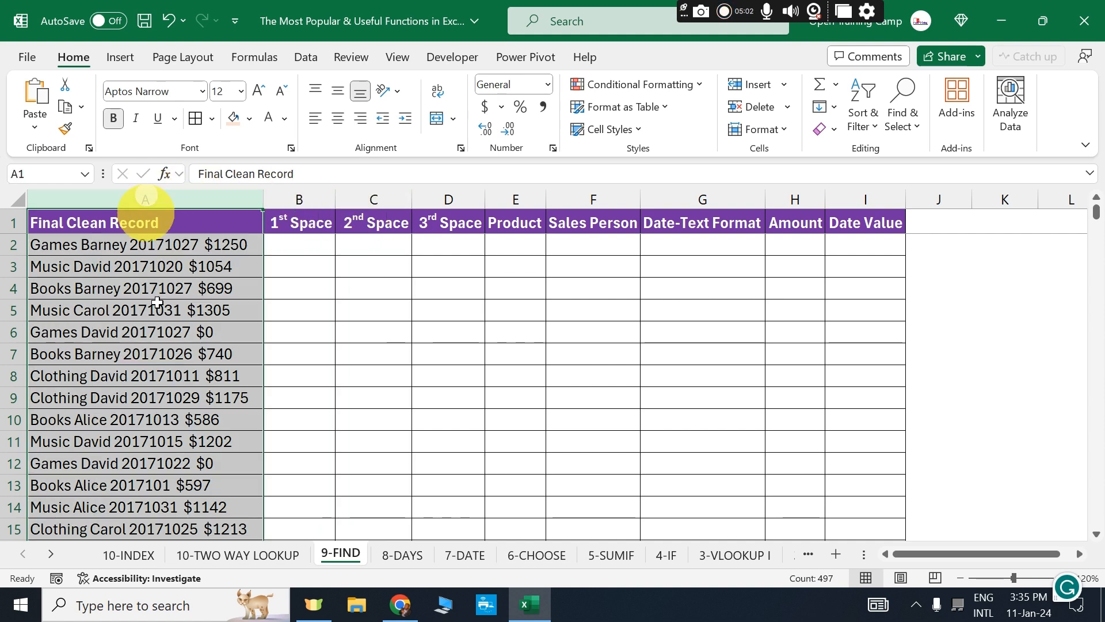
pyautogui.click(86, 244)
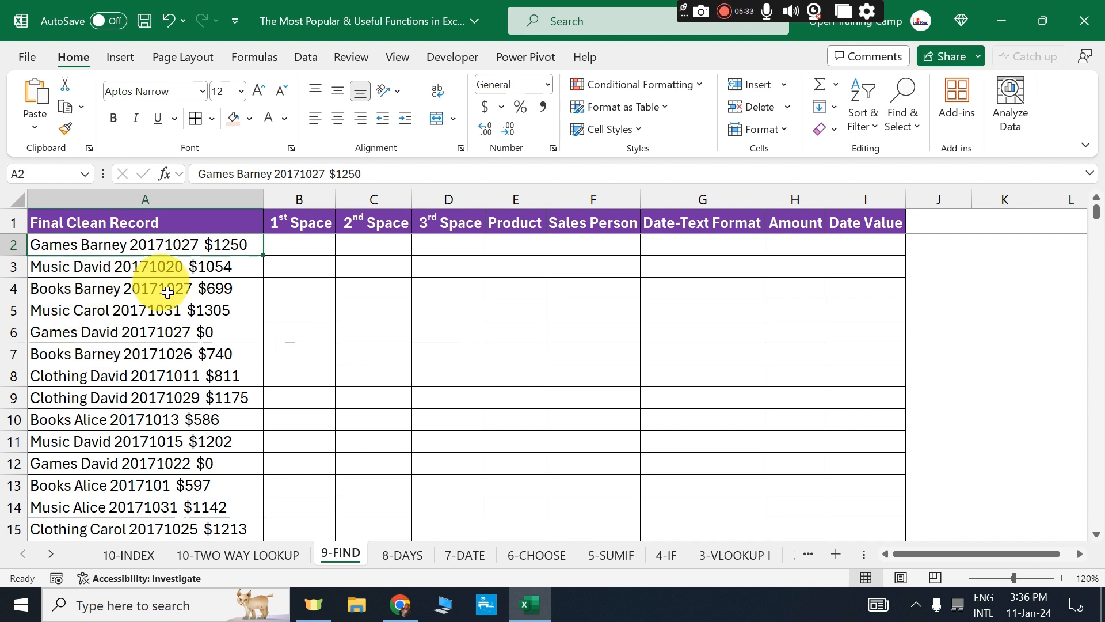
pyautogui.click(293, 246)
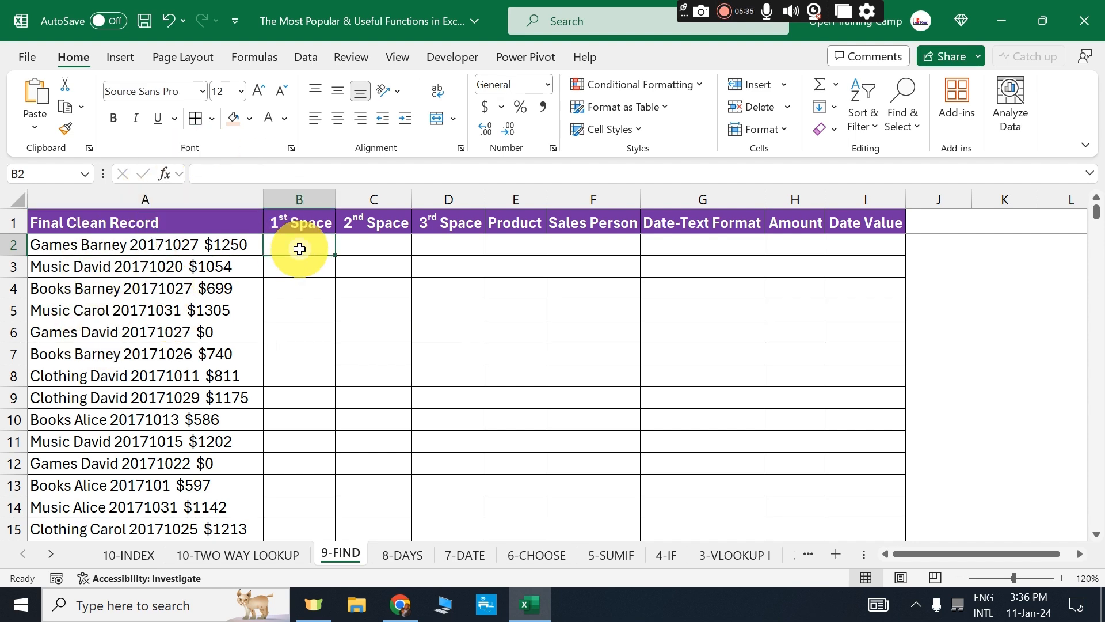
pyautogui.click(64, 245)
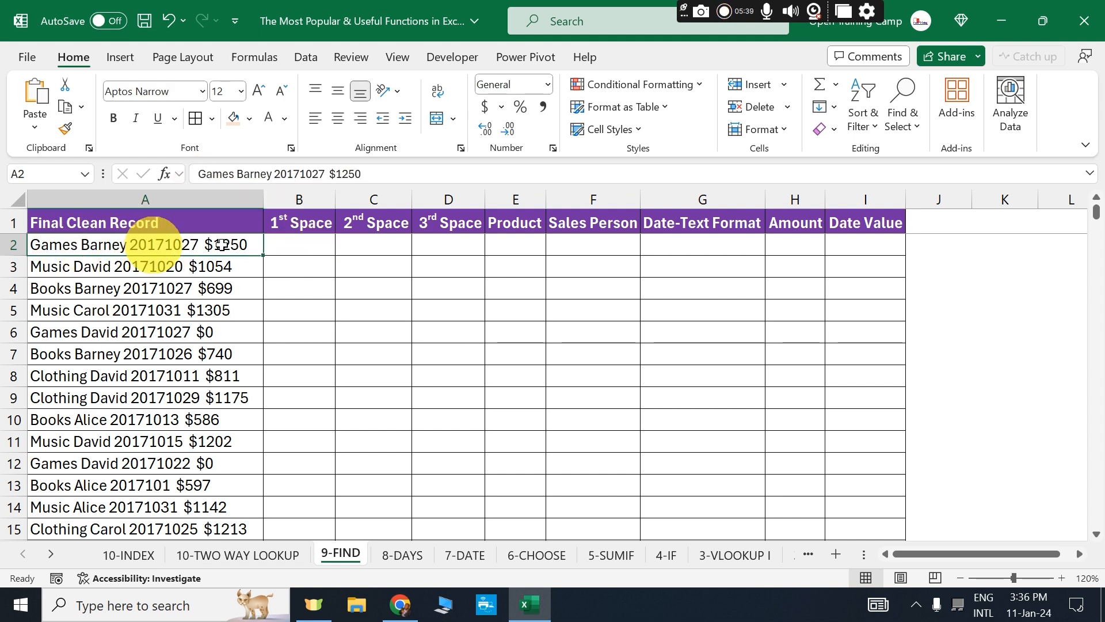
# Enter =FIND(" ",A2) in B2 to locate the first space in the first record.
pyautogui.click(292, 247)
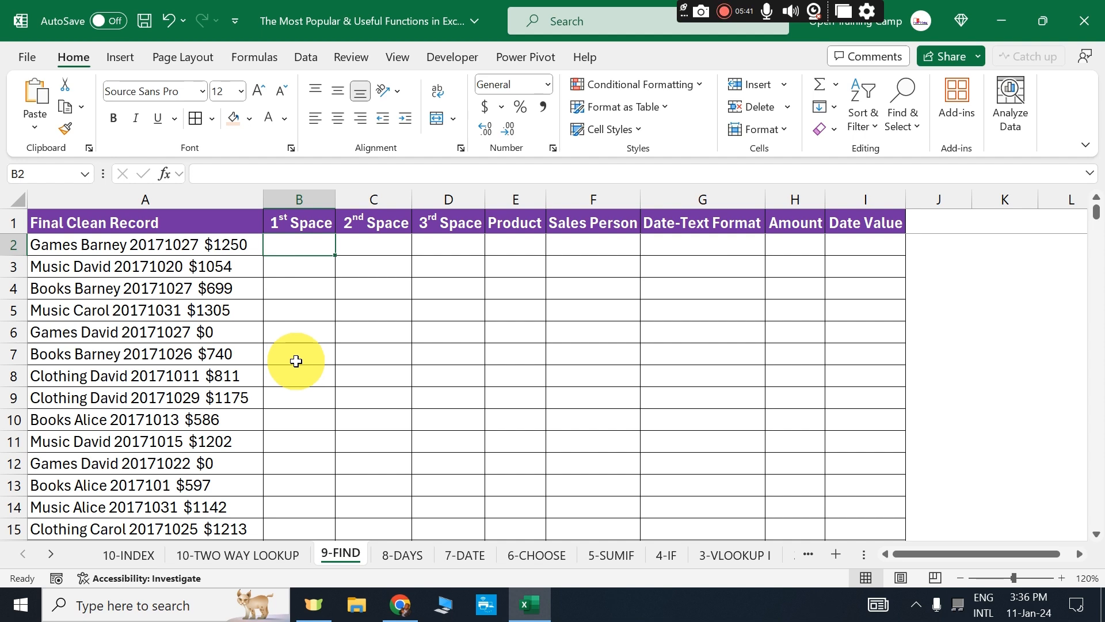
pyautogui.write('=find')
pyautogui.press('Tab')
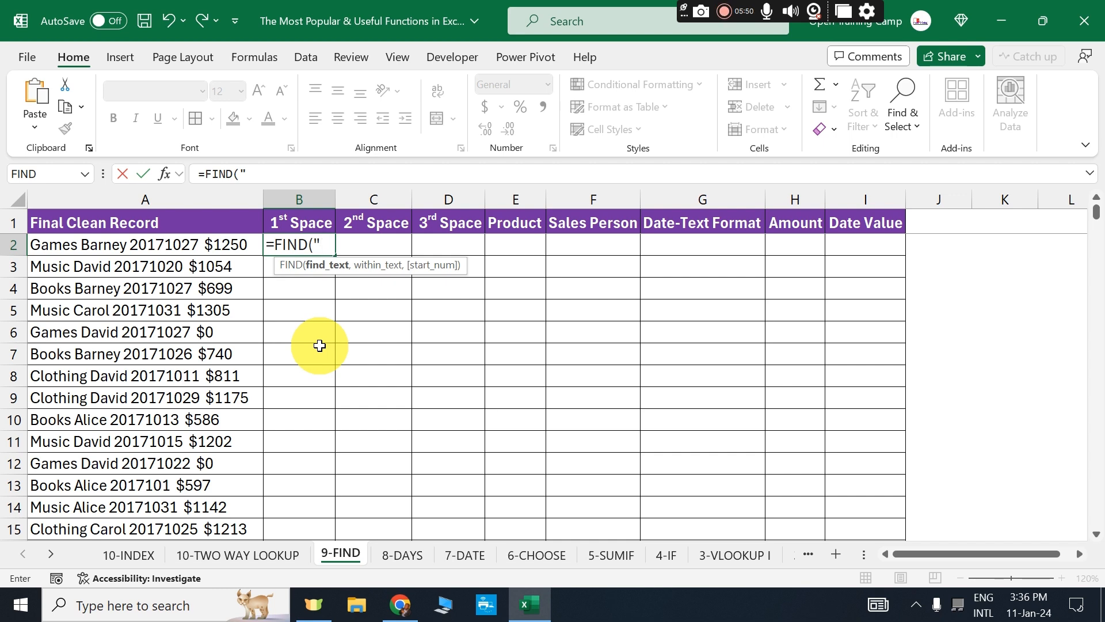
pyautogui.write('"')
pyautogui.write(' ""')
pyautogui.write(',')
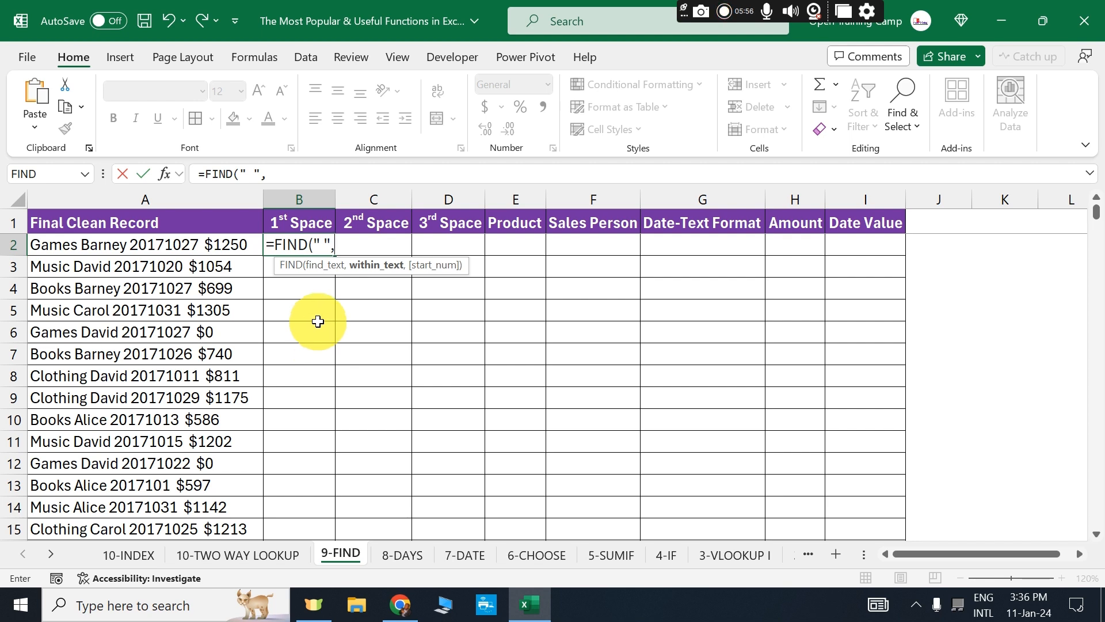
pyautogui.click(79, 248)
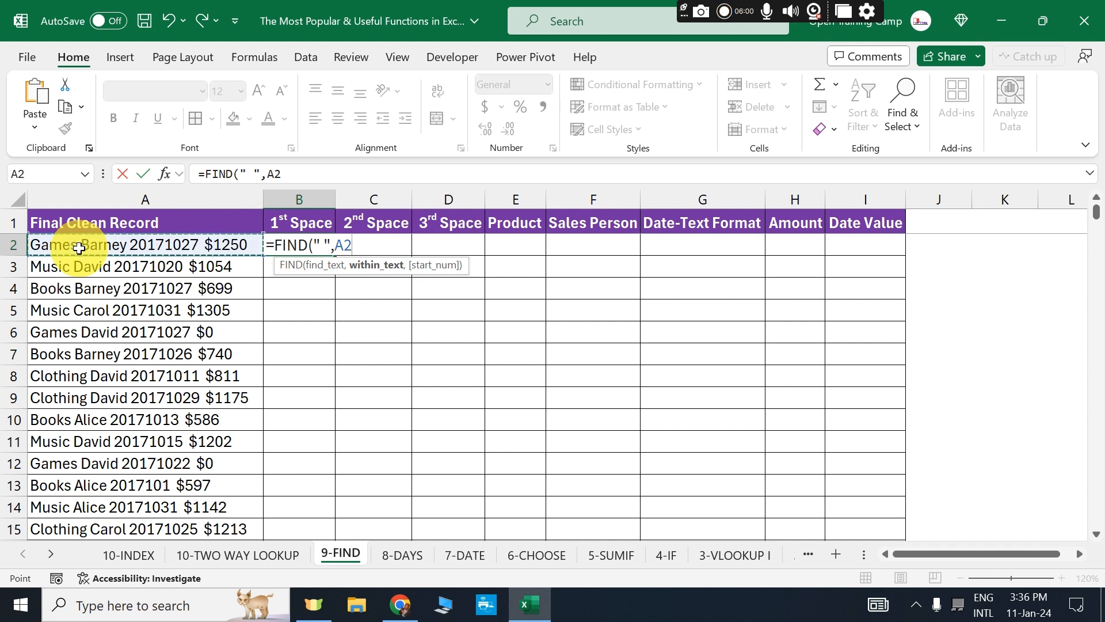
pyautogui.write(')')
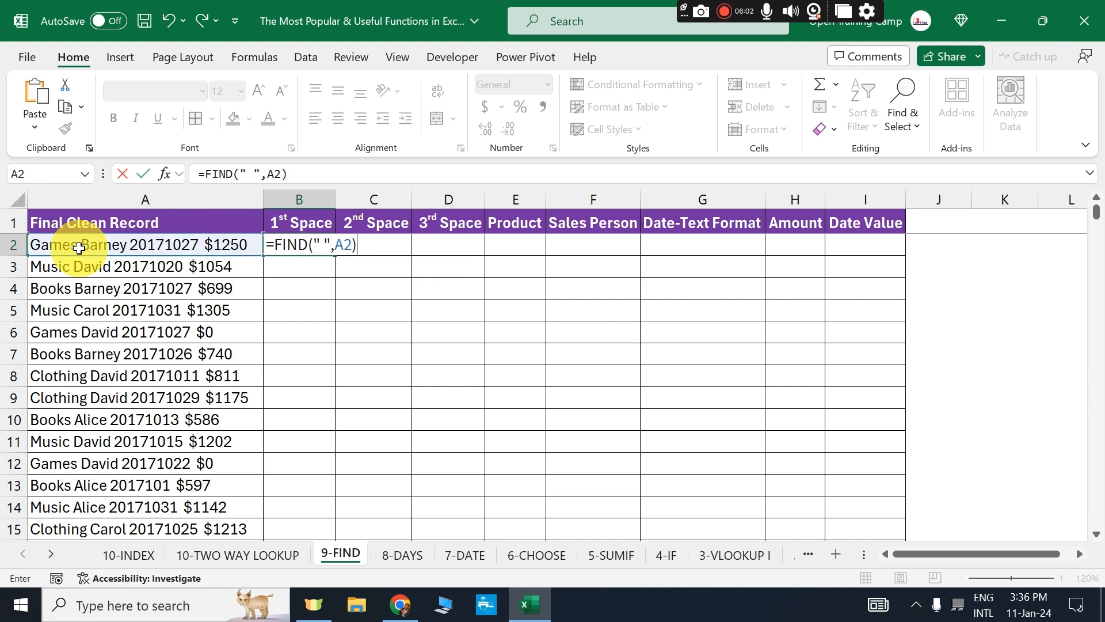
pyautogui.press('Return')
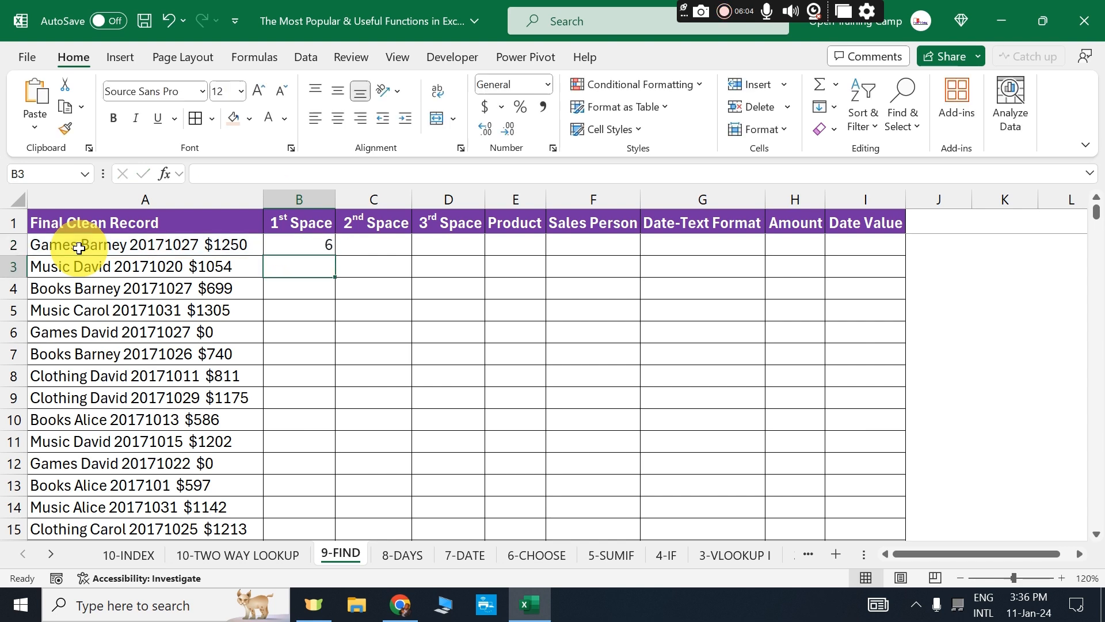
# Check the first record against B2 and fill the B2 formula down the whole 1st Space column.
pyautogui.click(140, 246)
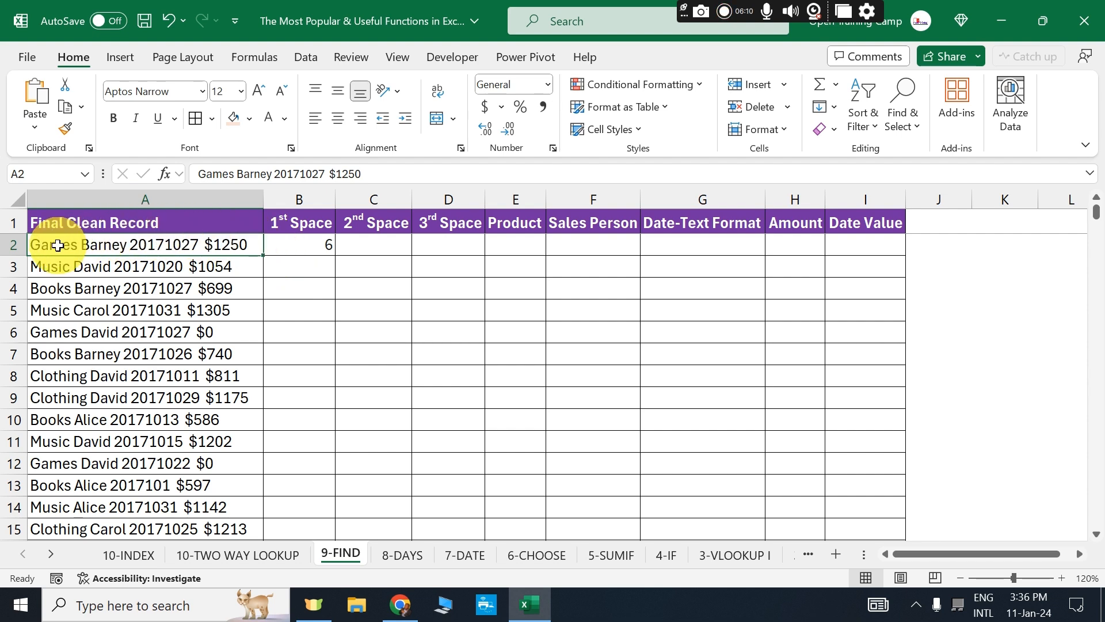
pyautogui.click(302, 248)
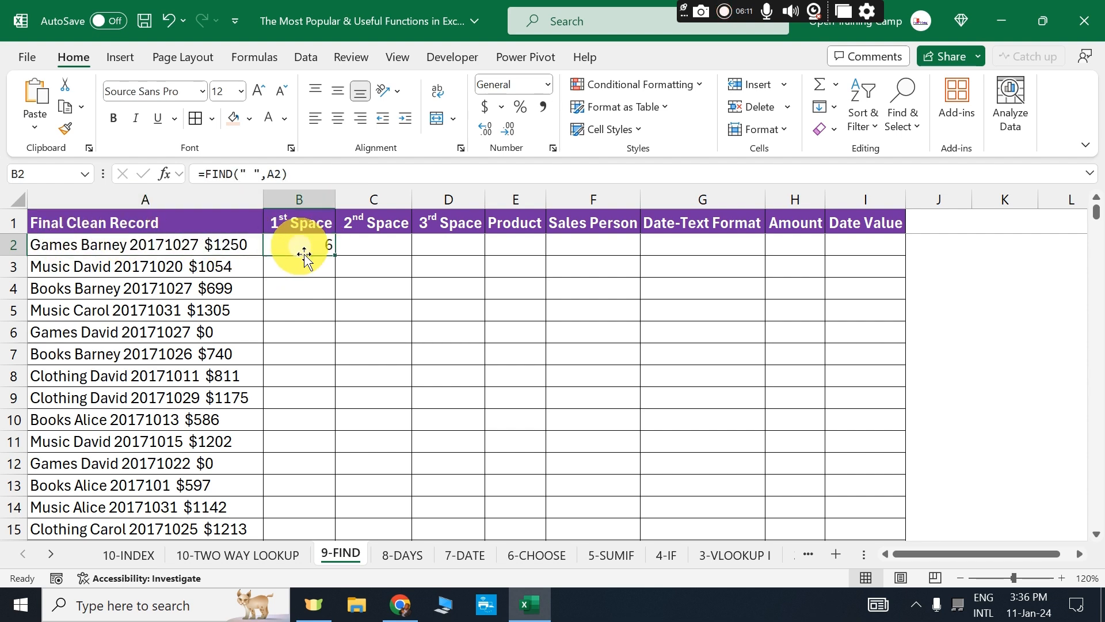
pyautogui.doubleClick(335, 255)
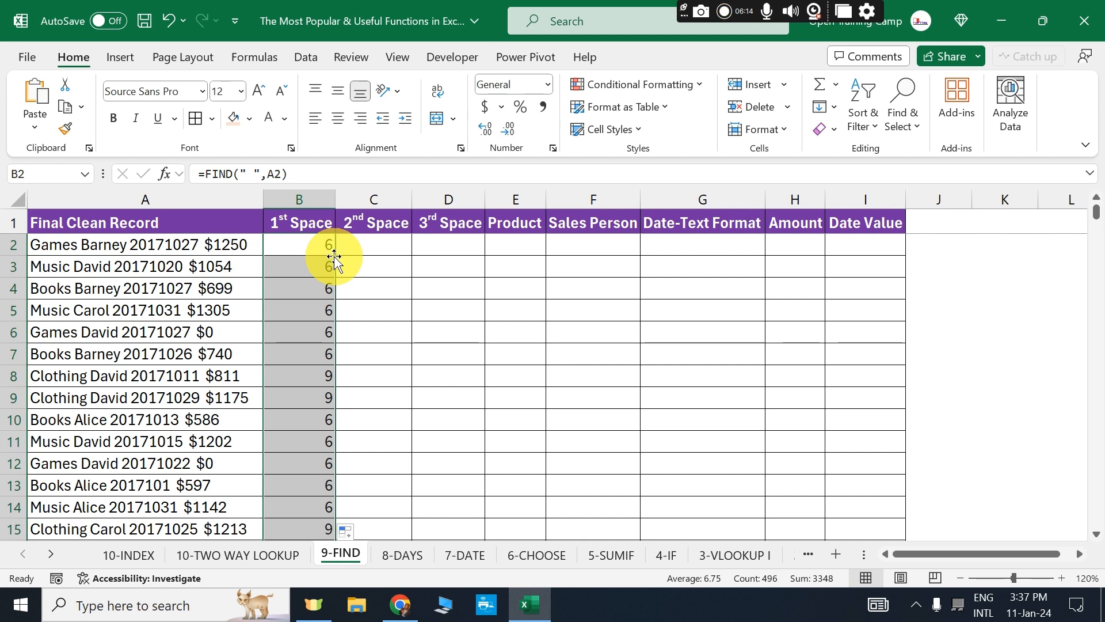
# Enter =FIND(" ",A2,B2+1) in C2 to locate the second space, starting the search one character past the first.
pyautogui.click(182, 225)
pyautogui.click(376, 223)
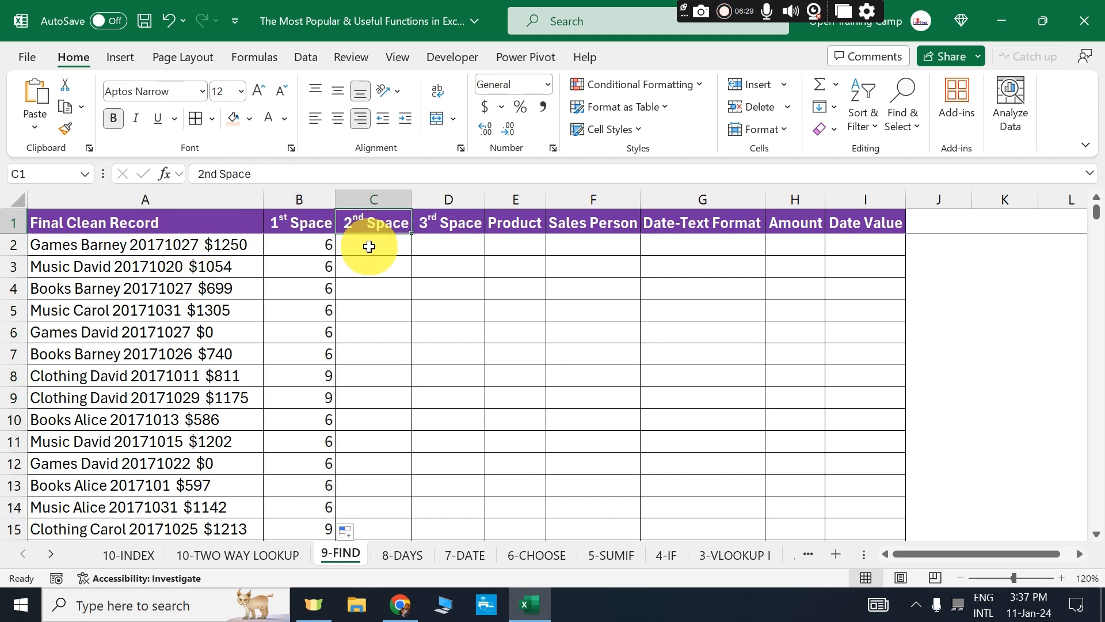
pyautogui.click(369, 247)
pyautogui.write('=find')
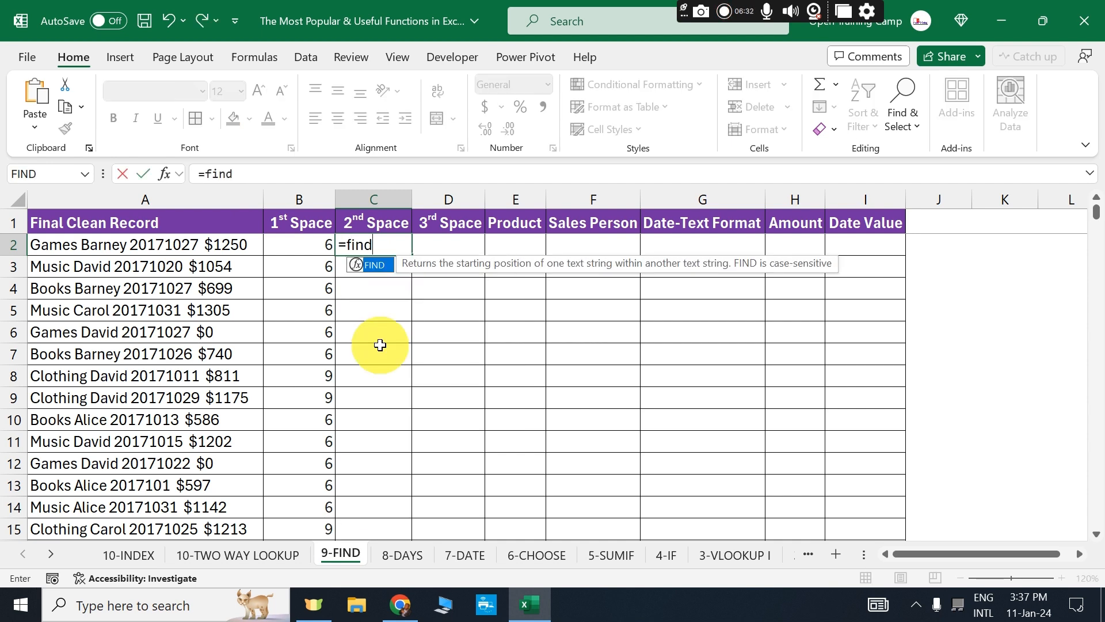
pyautogui.press('Tab')
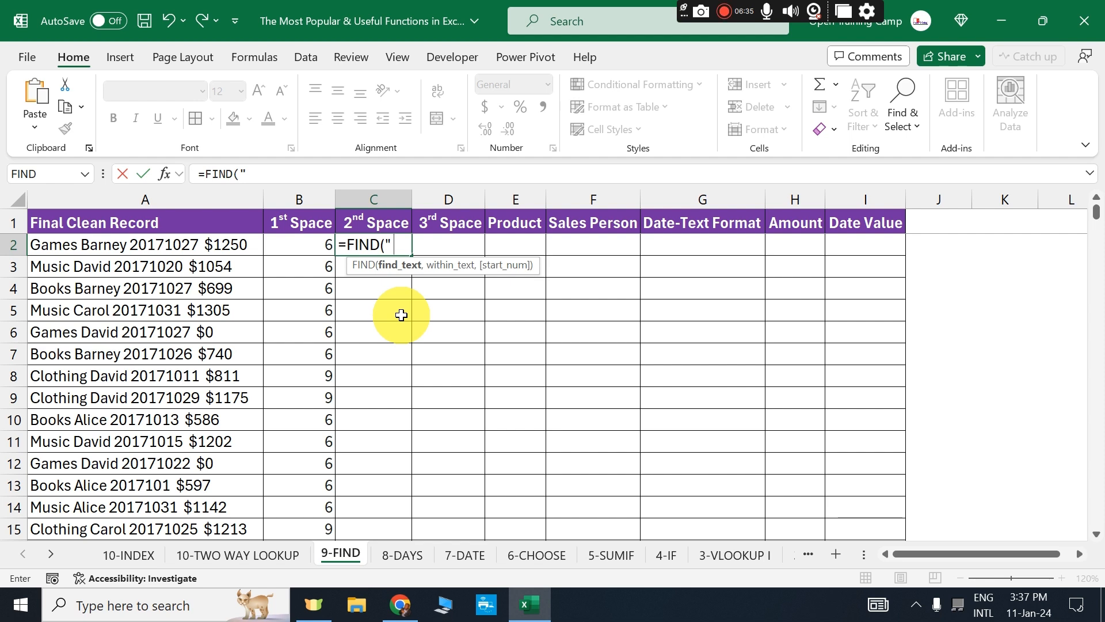
pyautogui.write(',')
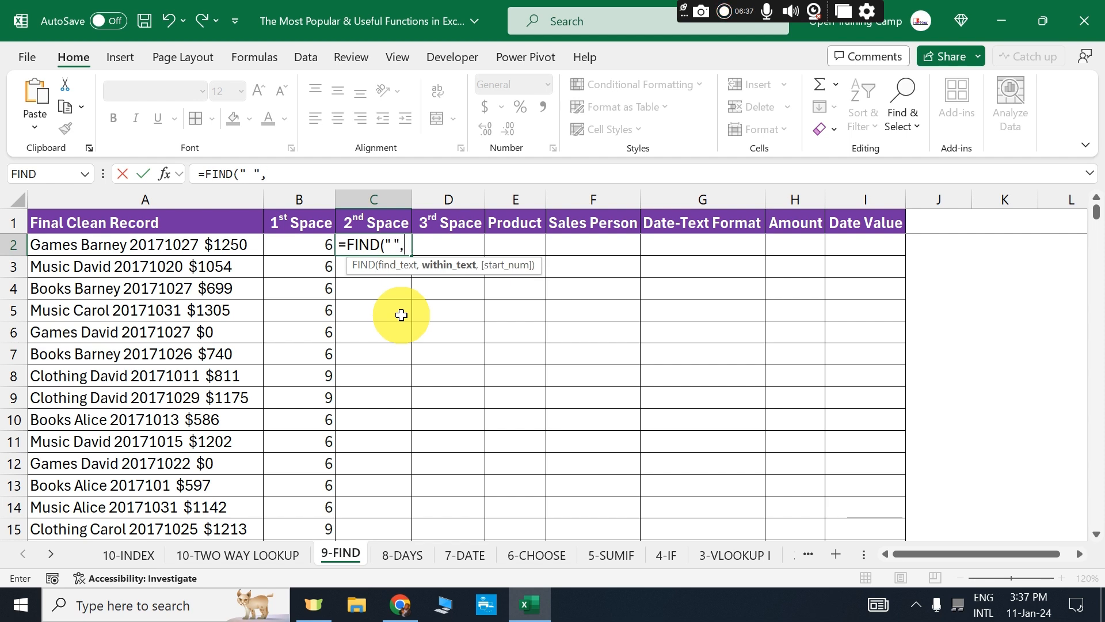
pyautogui.click(96, 246)
pyautogui.write(',')
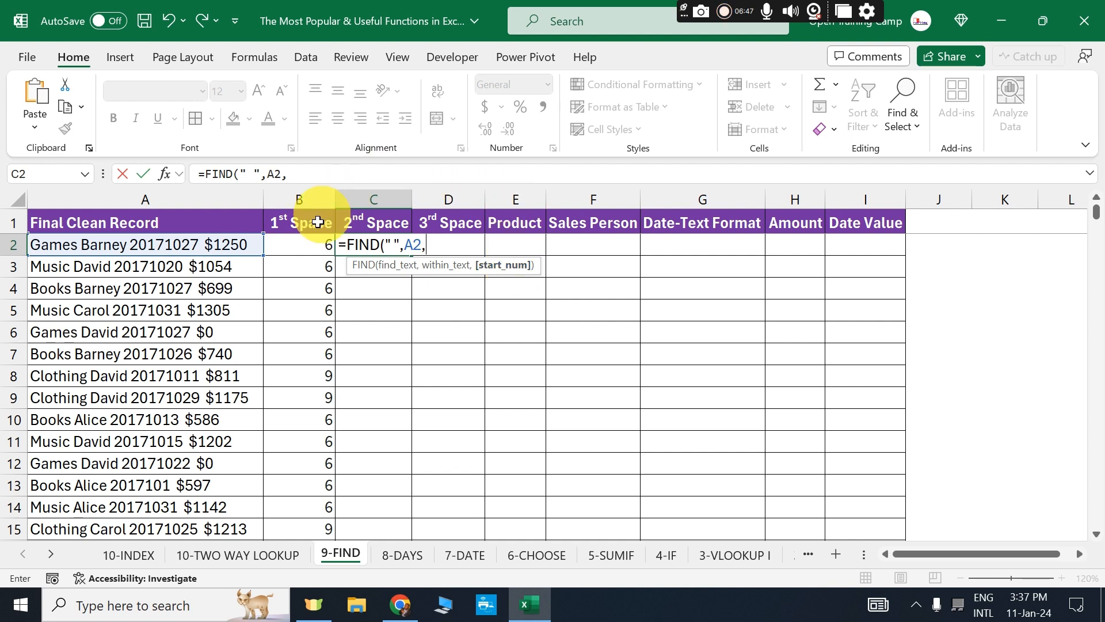
pyautogui.click(304, 245)
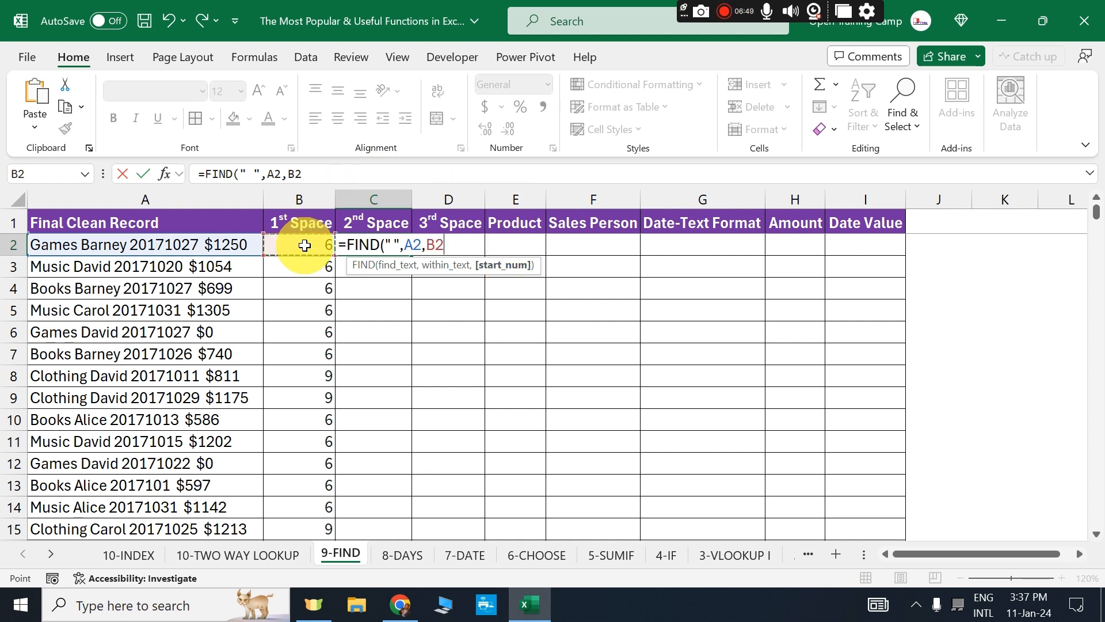
pyautogui.write('+1)')
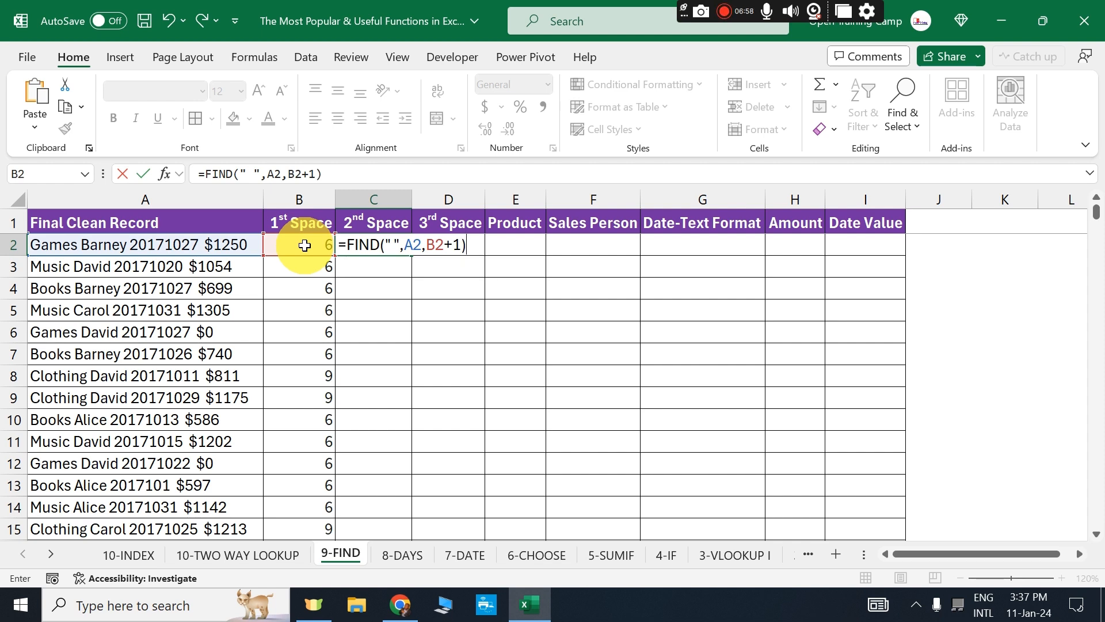
pyautogui.press('Return')
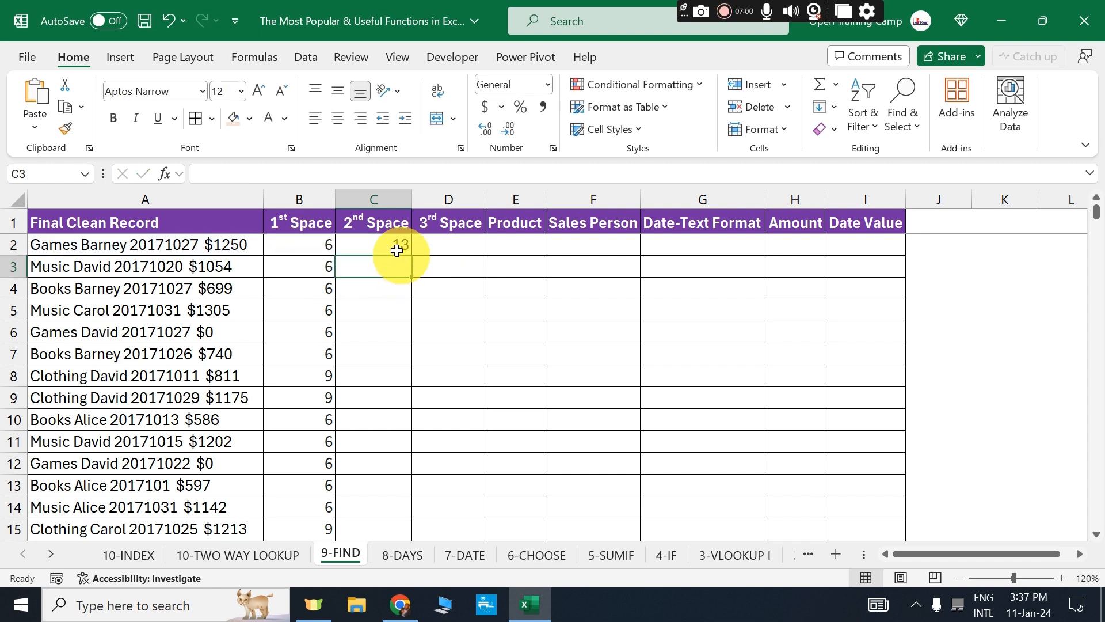
# Compare C2 with its record in A2, fill its formula down the 2nd Space column and check the filled rows.
pyautogui.click(378, 245)
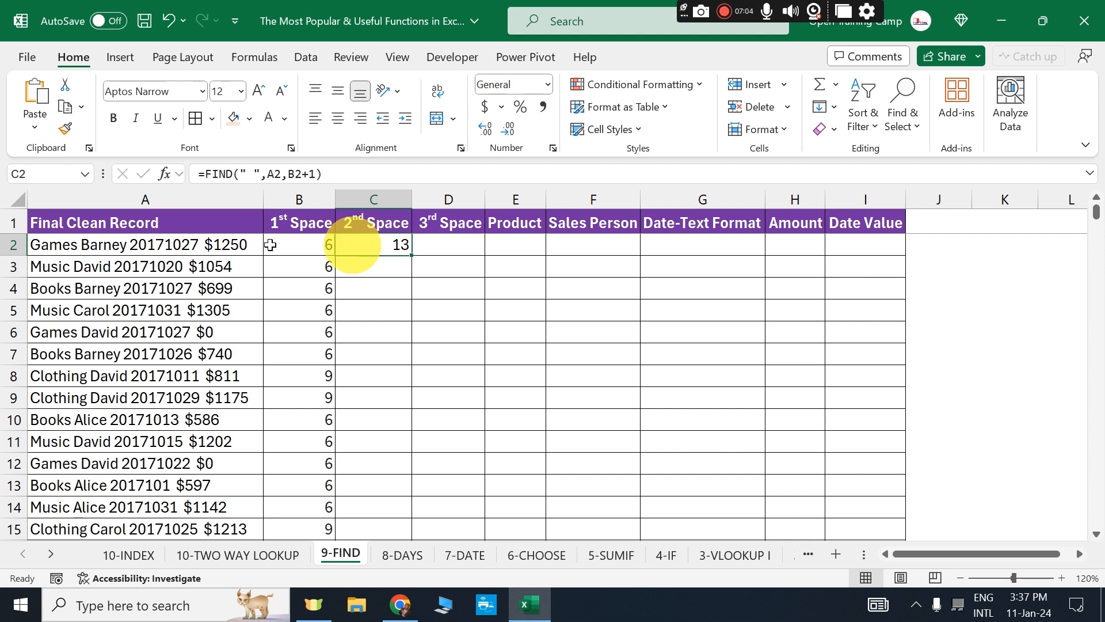
pyautogui.click(142, 244)
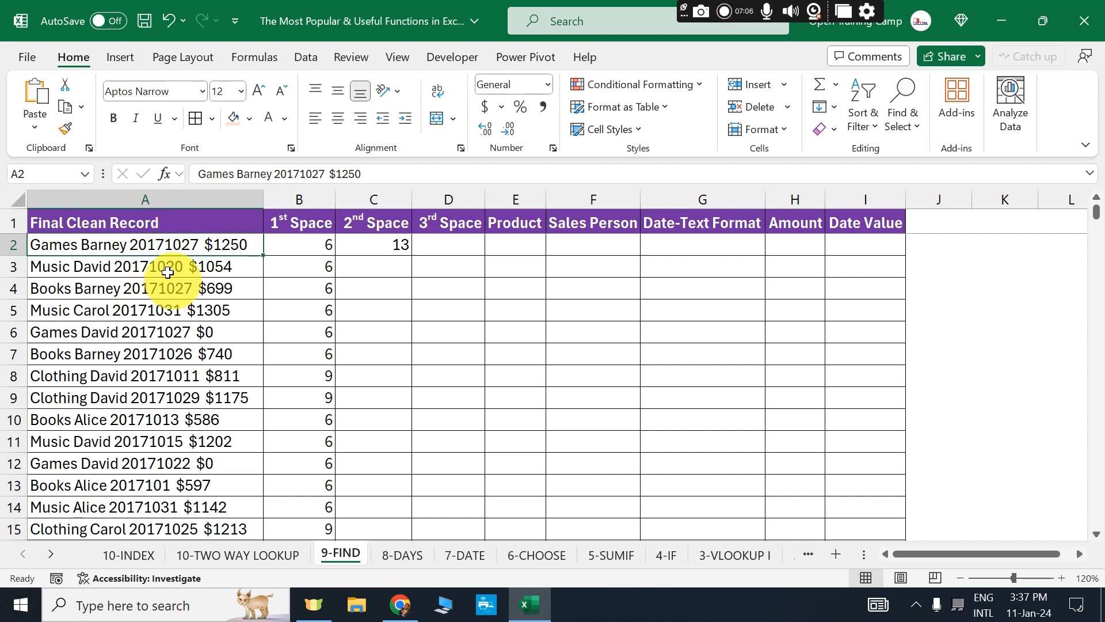
pyautogui.click(373, 241)
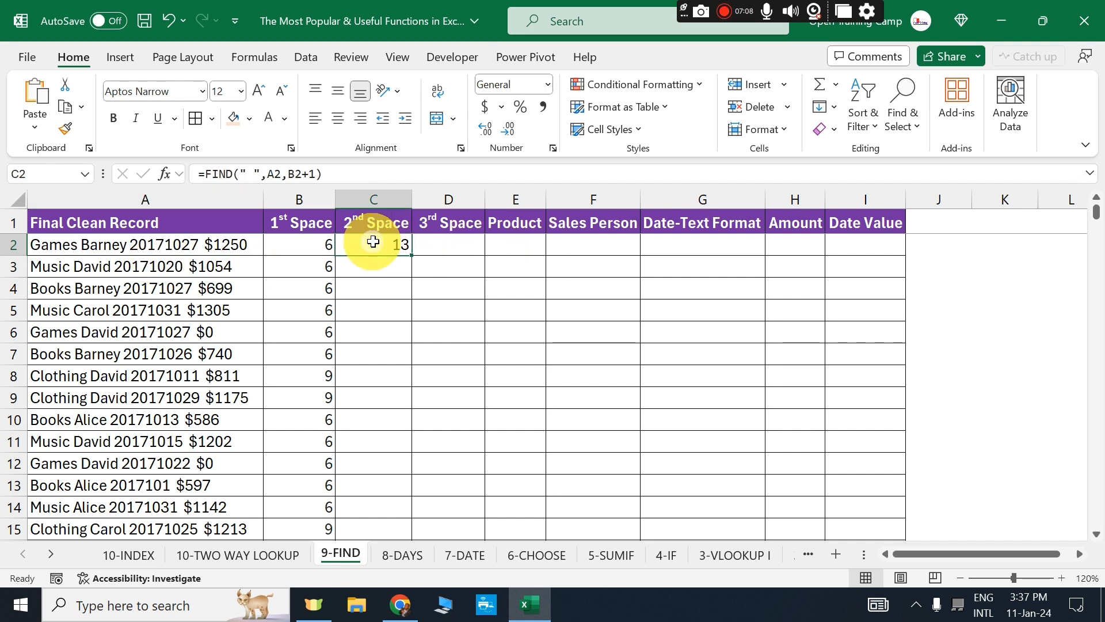
pyautogui.doubleClick(411, 256)
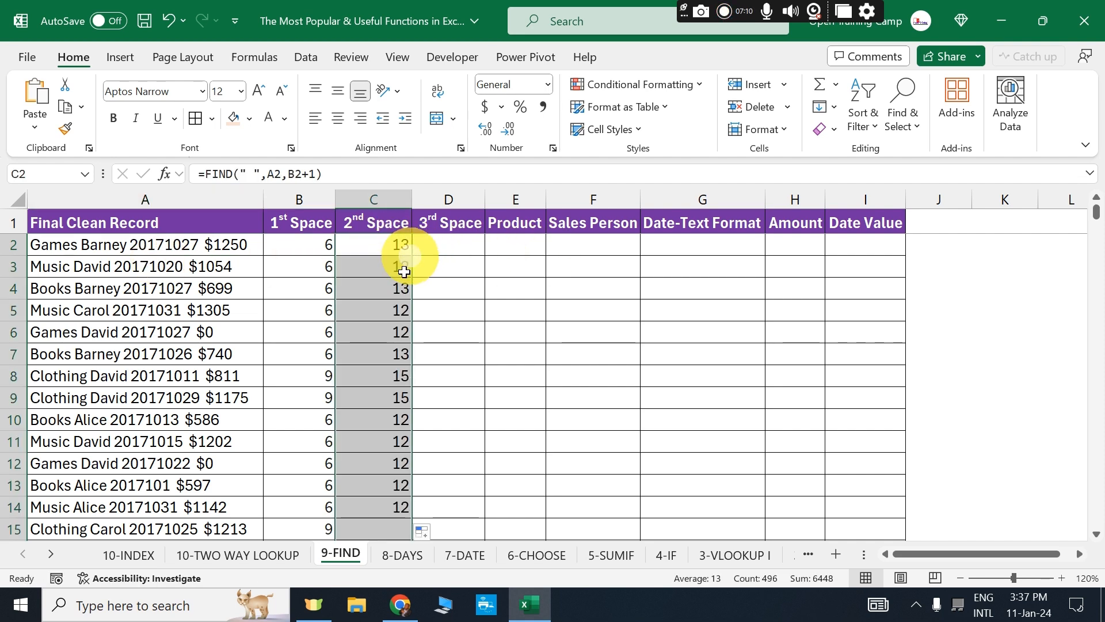
pyautogui.click(365, 375)
pyautogui.scroll(-5, 366, 377)
pyautogui.scroll(5, 366, 377)
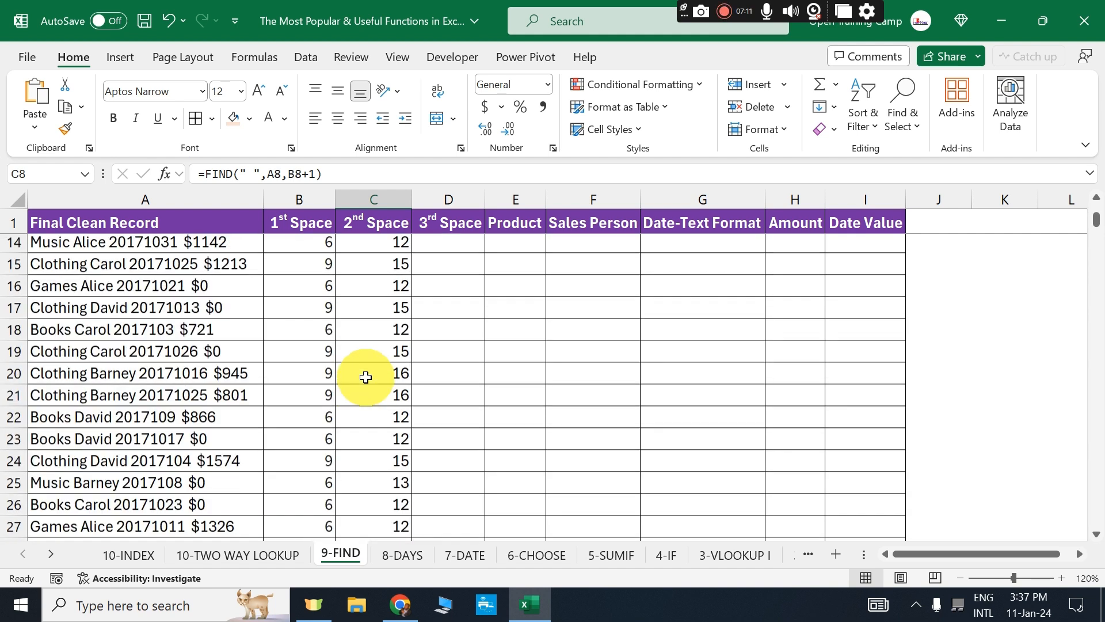
# Enter =FIND(" ",A2,C2+1) in D2 to locate the third space, starting the search one character past the second.
pyautogui.click(111, 247)
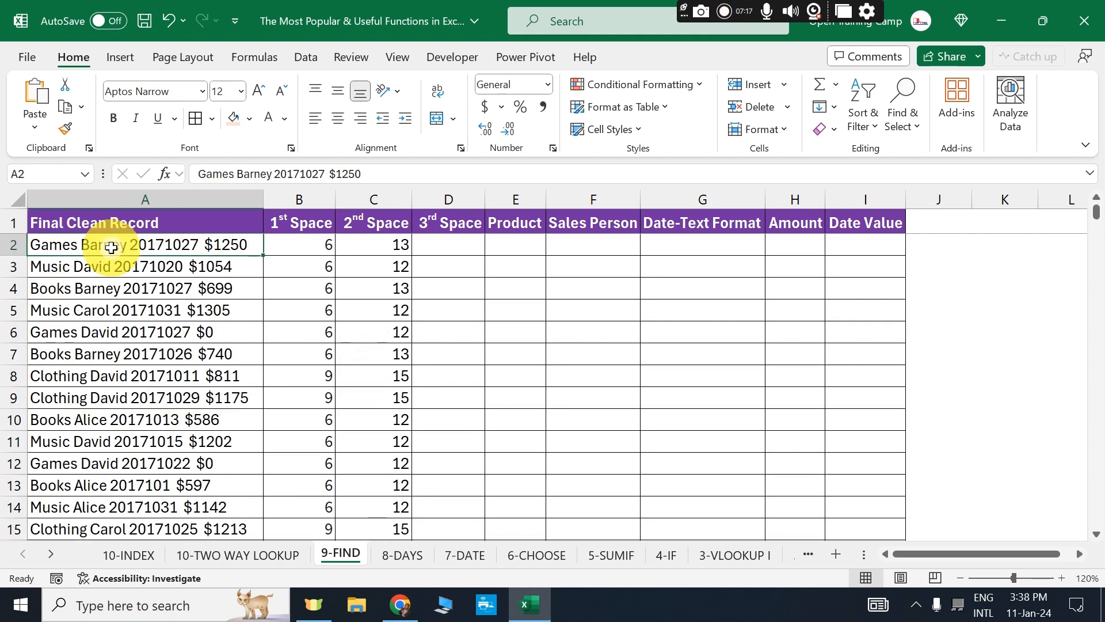
pyautogui.click(450, 245)
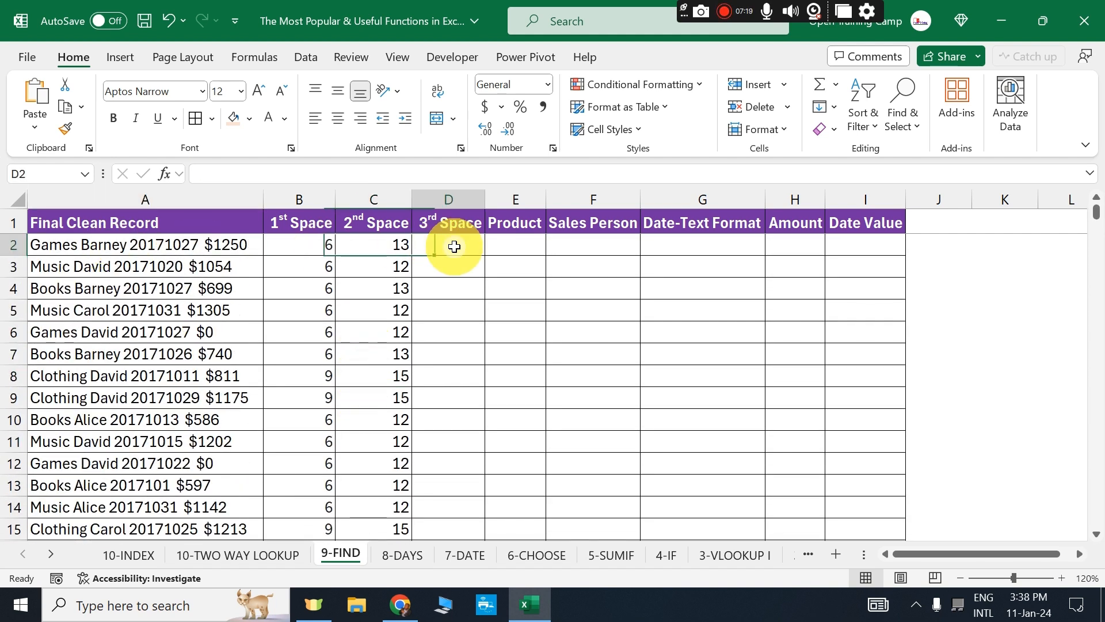
pyautogui.write('=')
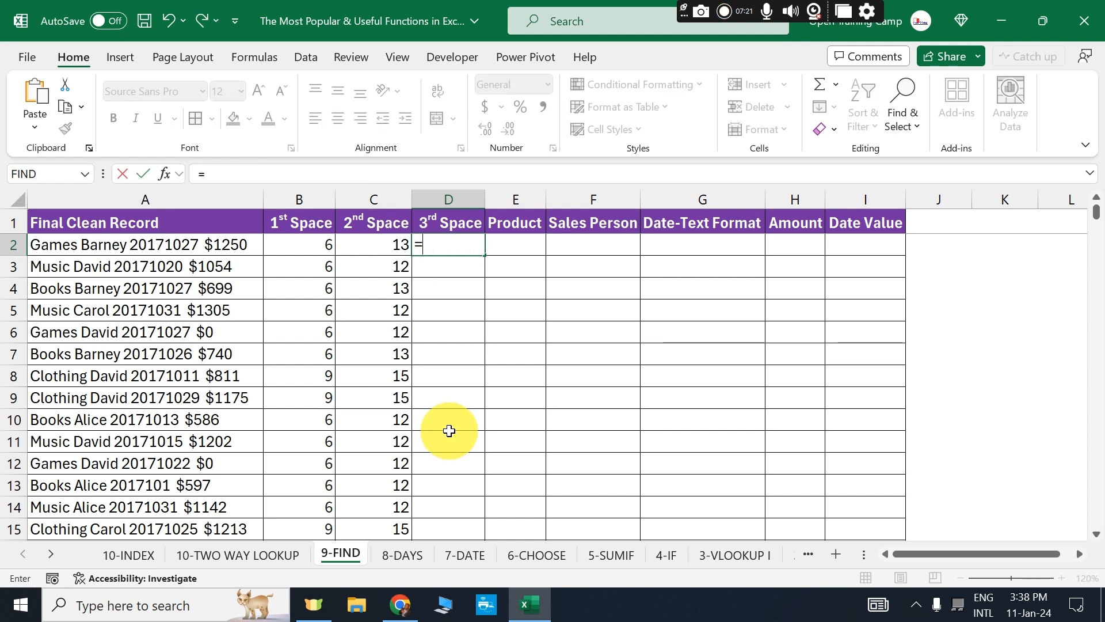
pyautogui.write('fin')
pyautogui.press('Tab')
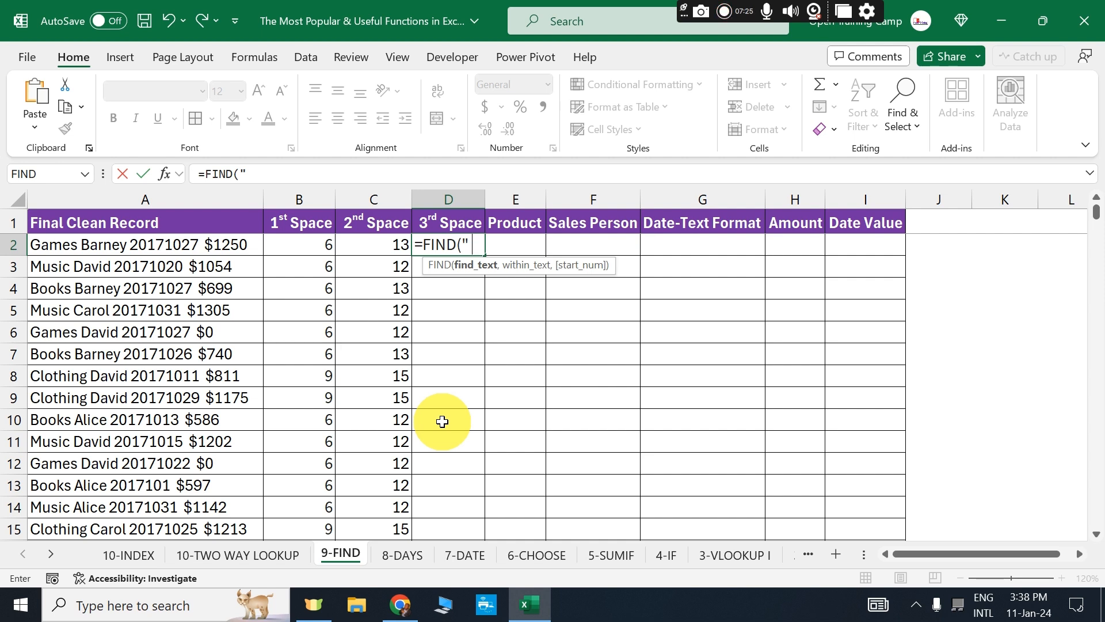
pyautogui.write('" ",')
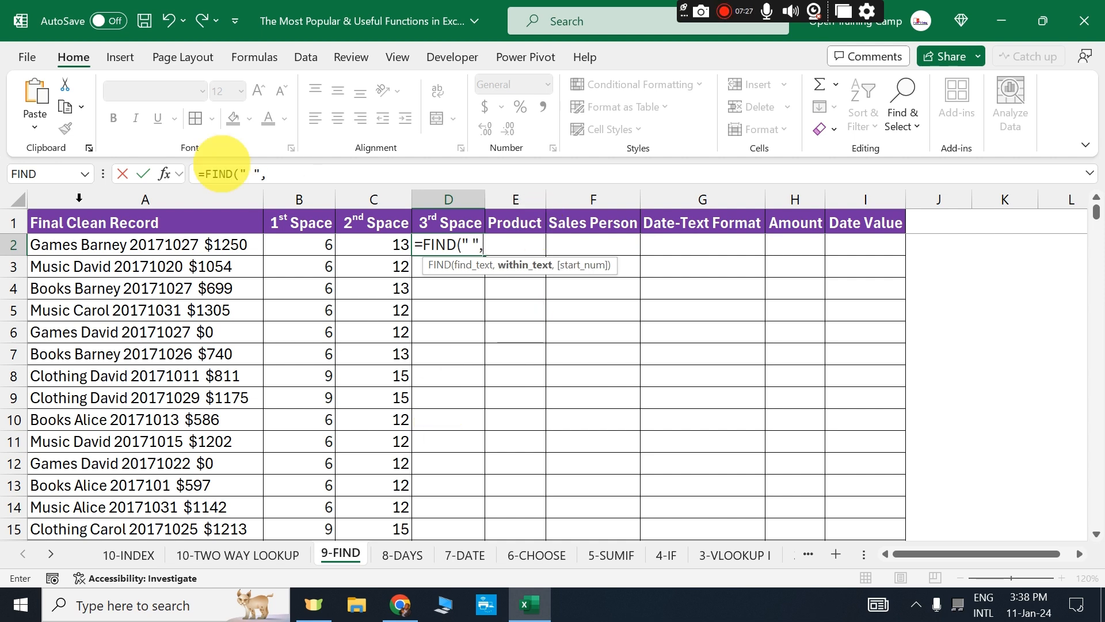
pyautogui.click(129, 246)
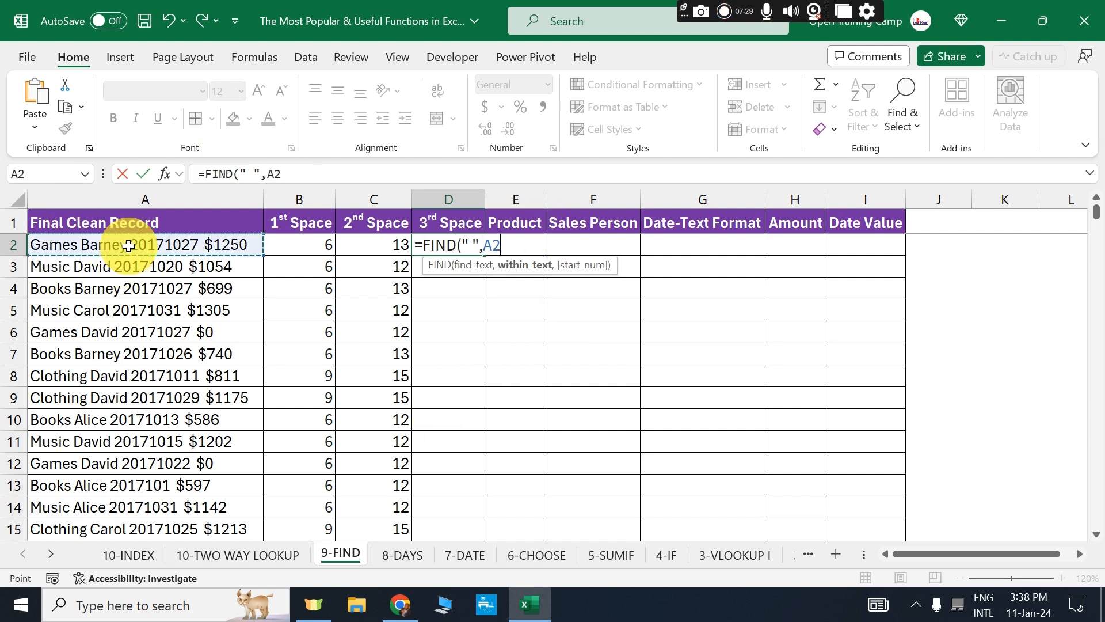
pyautogui.write(',')
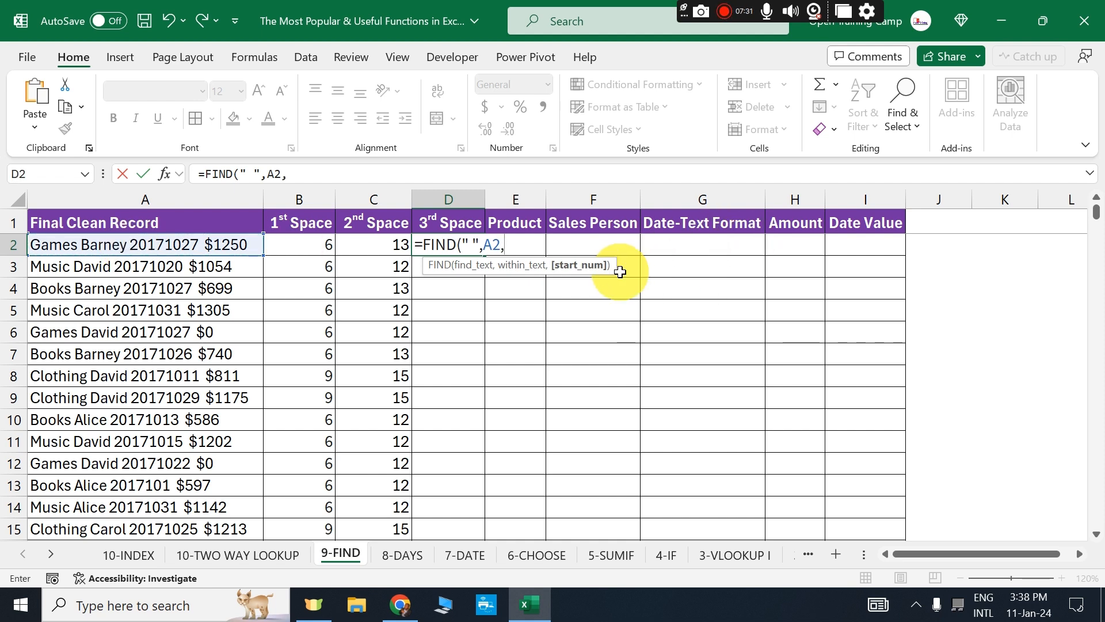
pyautogui.click(360, 251)
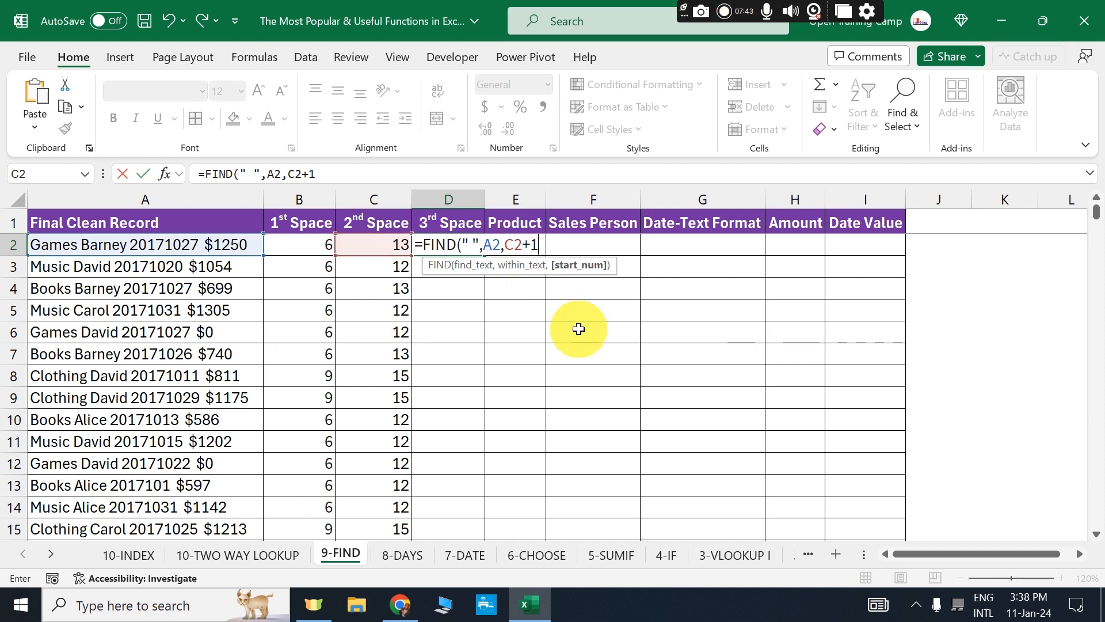
pyautogui.write(')')
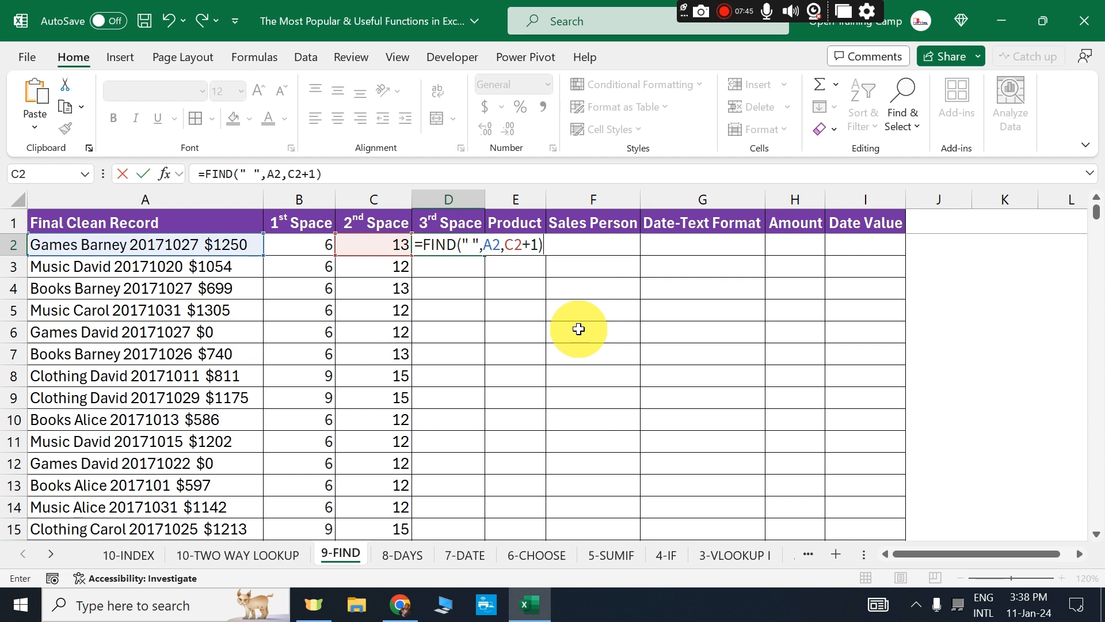
pyautogui.press('Return')
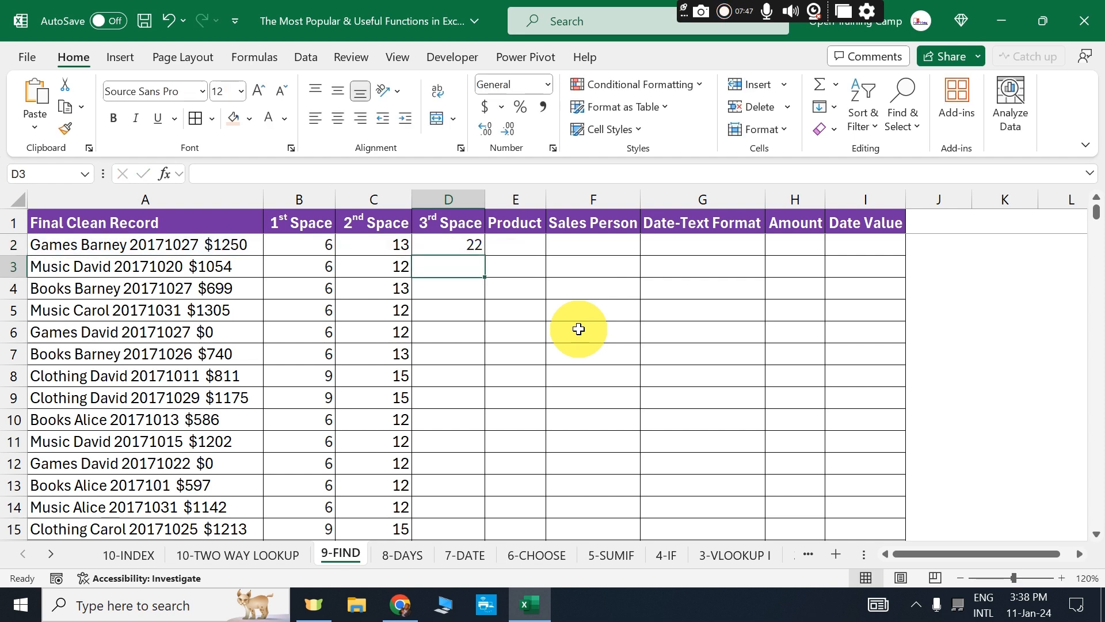
# Check the 3rd Space result in D2 against the first record's text in A2.
pyautogui.click(444, 244)
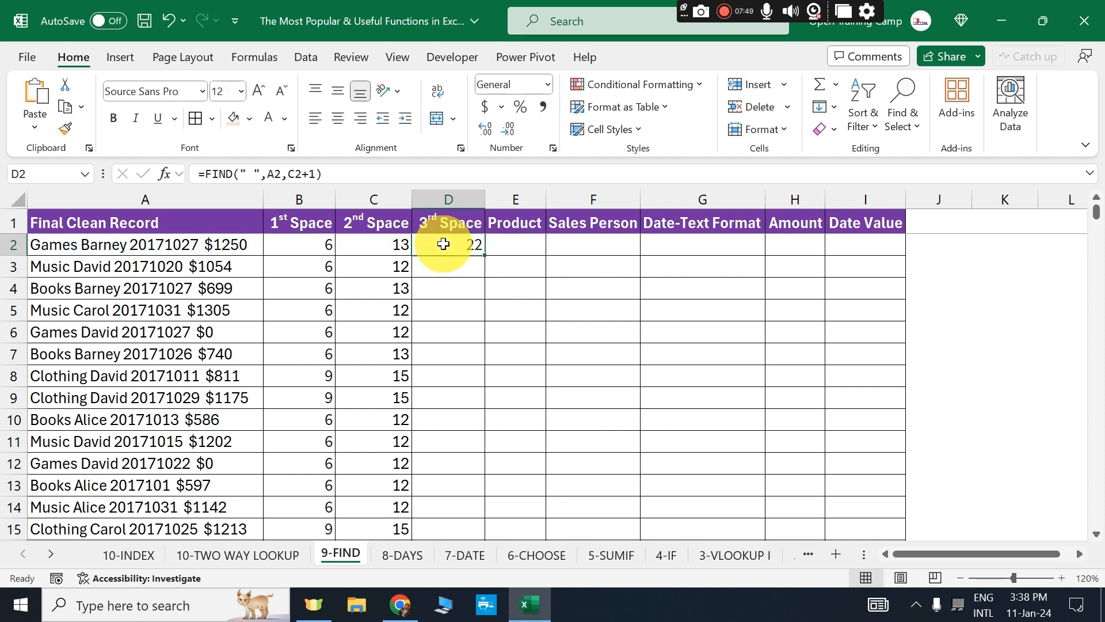
pyautogui.click(68, 241)
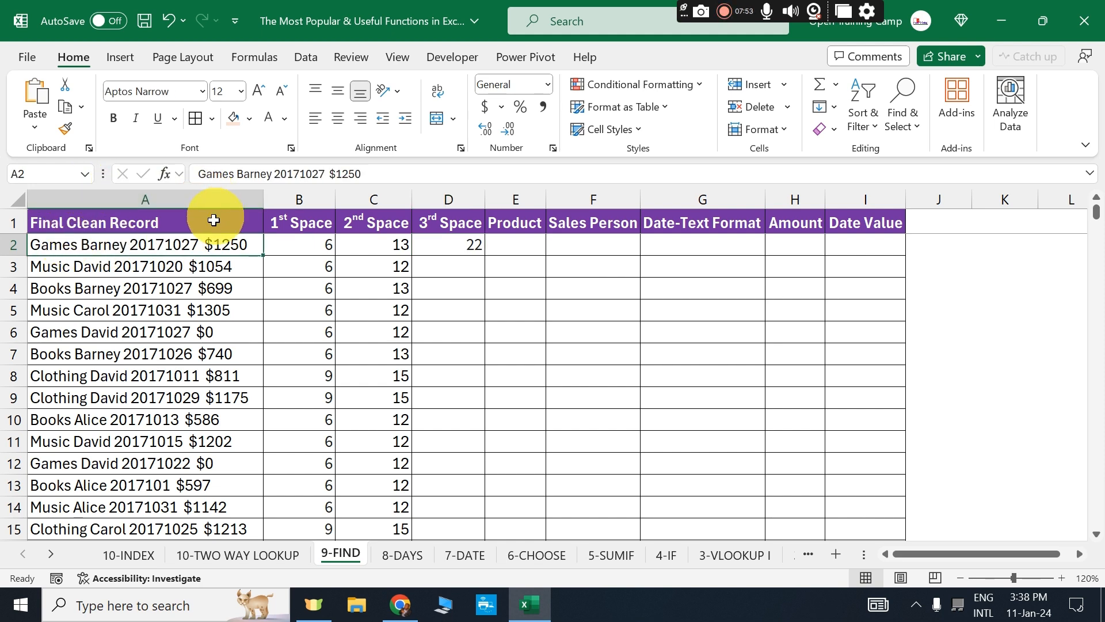
pyautogui.click(429, 244)
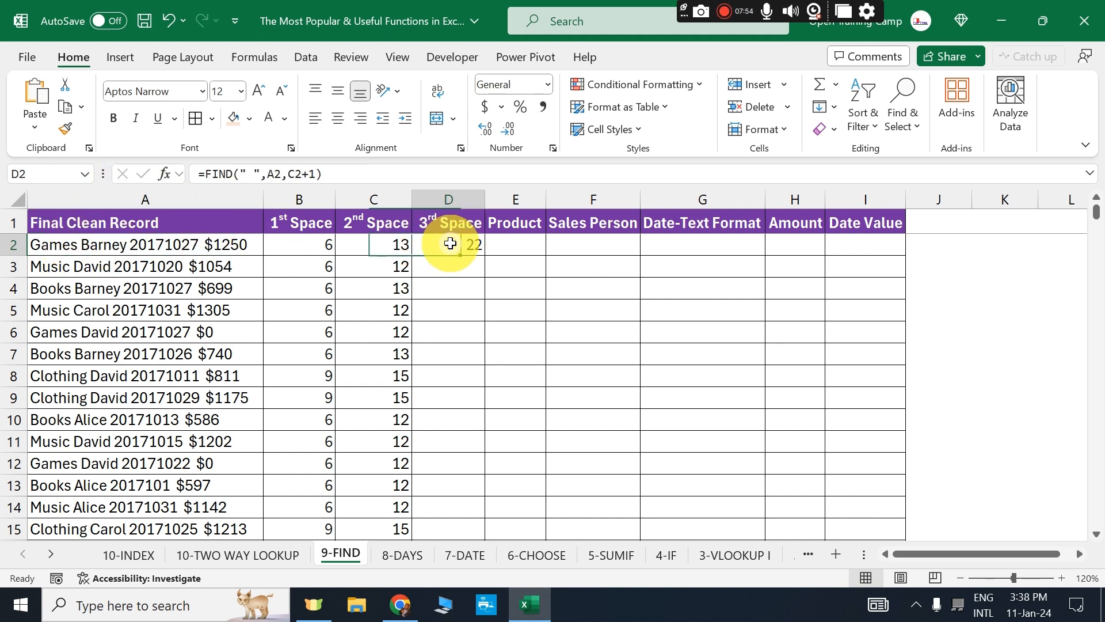
# Fill the D2 formula down the 3rd Space column and review the records alongside their three space positions.
pyautogui.doubleClick(487, 259)
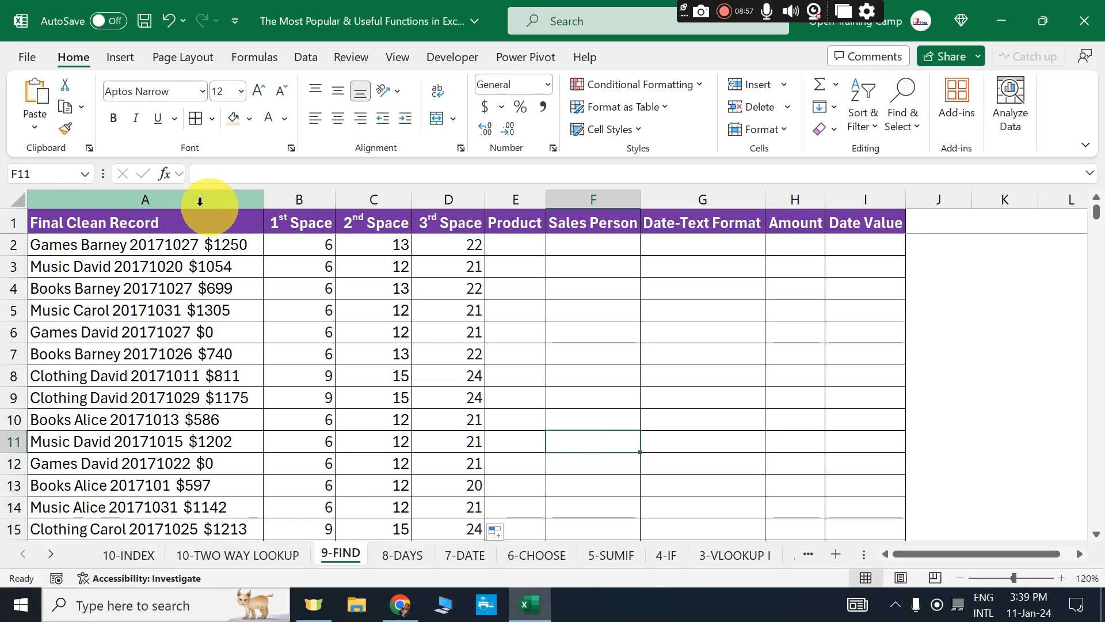
pyautogui.moveTo(199, 199); pyautogui.dragTo(464, 207)
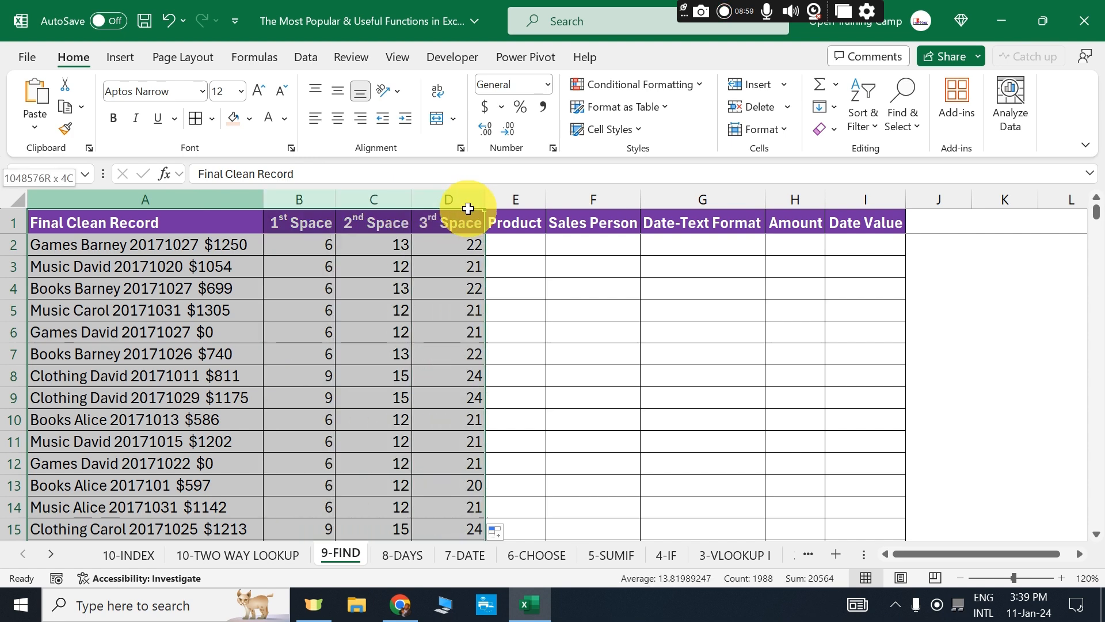
pyautogui.click(365, 244)
pyautogui.moveTo(300, 254); pyautogui.dragTo(445, 250)
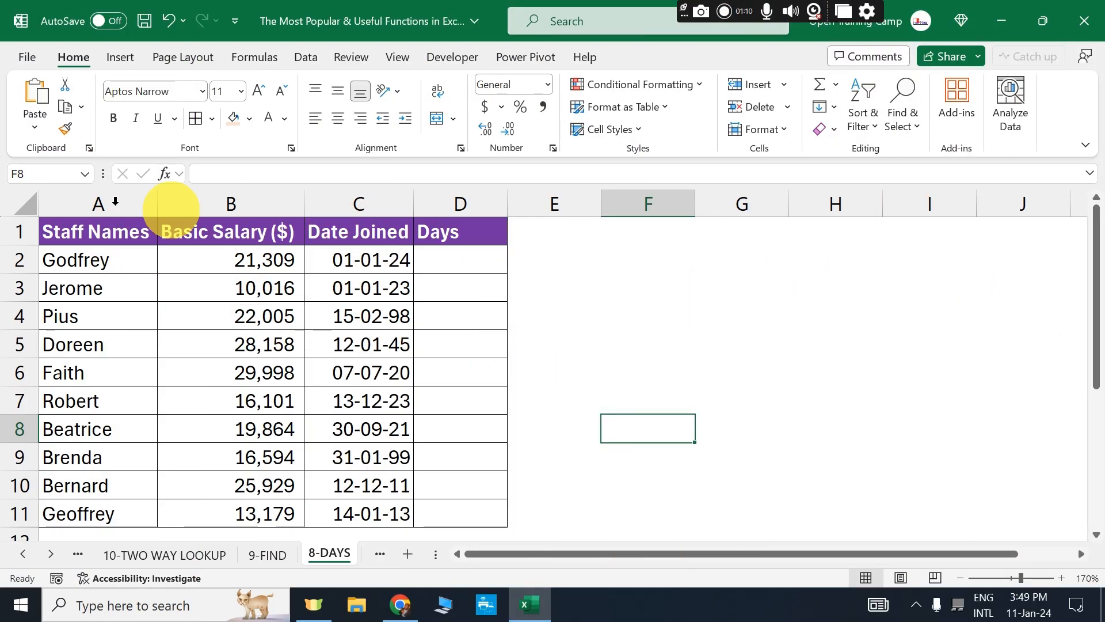
# Examine the Staff Names, Basic Salary, Date Joined and Days columns on the 8-DAYS sheet.
pyautogui.click(84, 202)
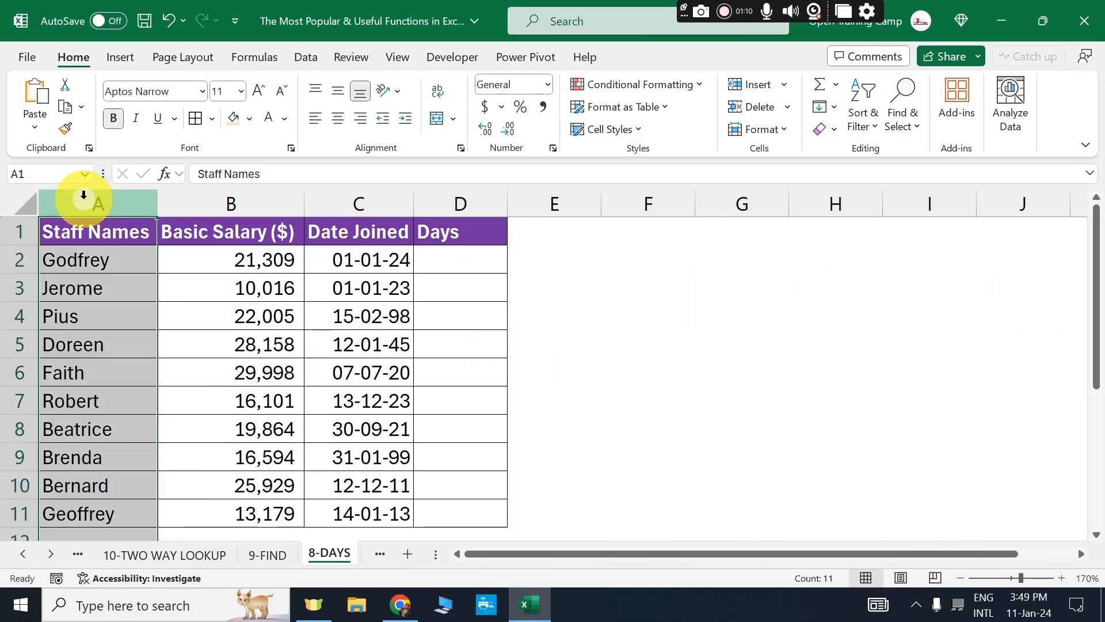
pyautogui.click(233, 197)
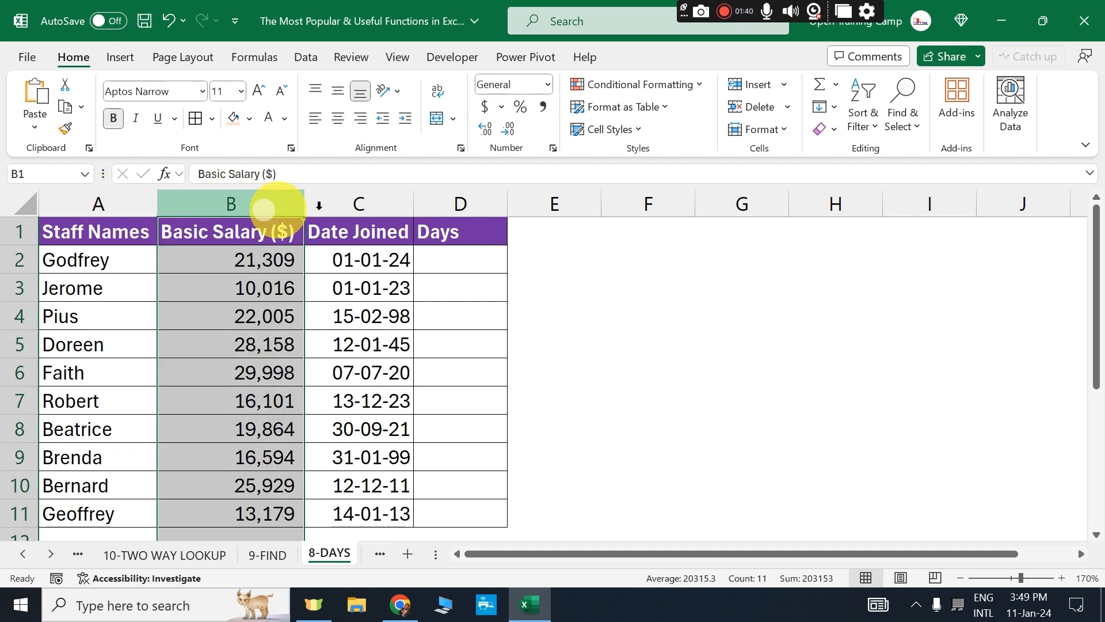
pyautogui.click(334, 205)
pyautogui.click(432, 206)
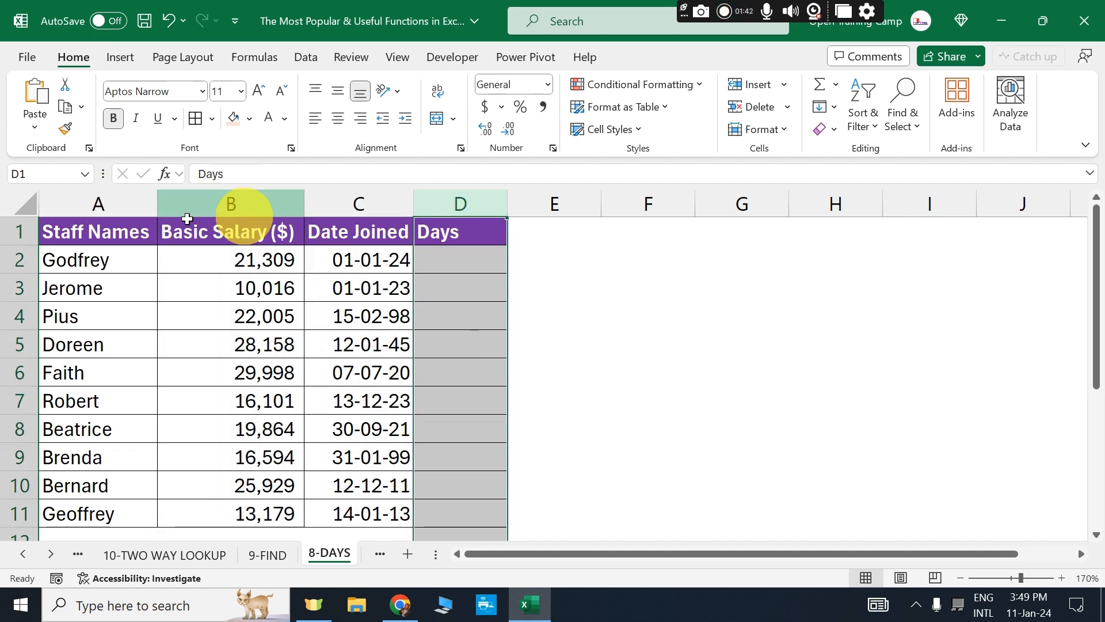
pyautogui.click(98, 203)
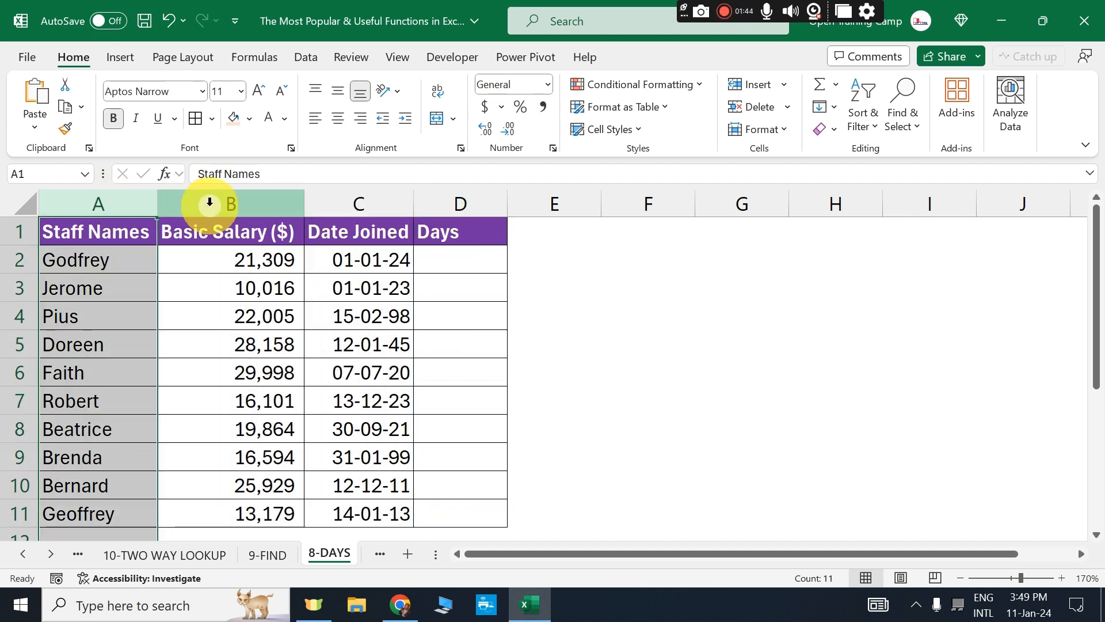
pyautogui.click(211, 202)
pyautogui.click(372, 203)
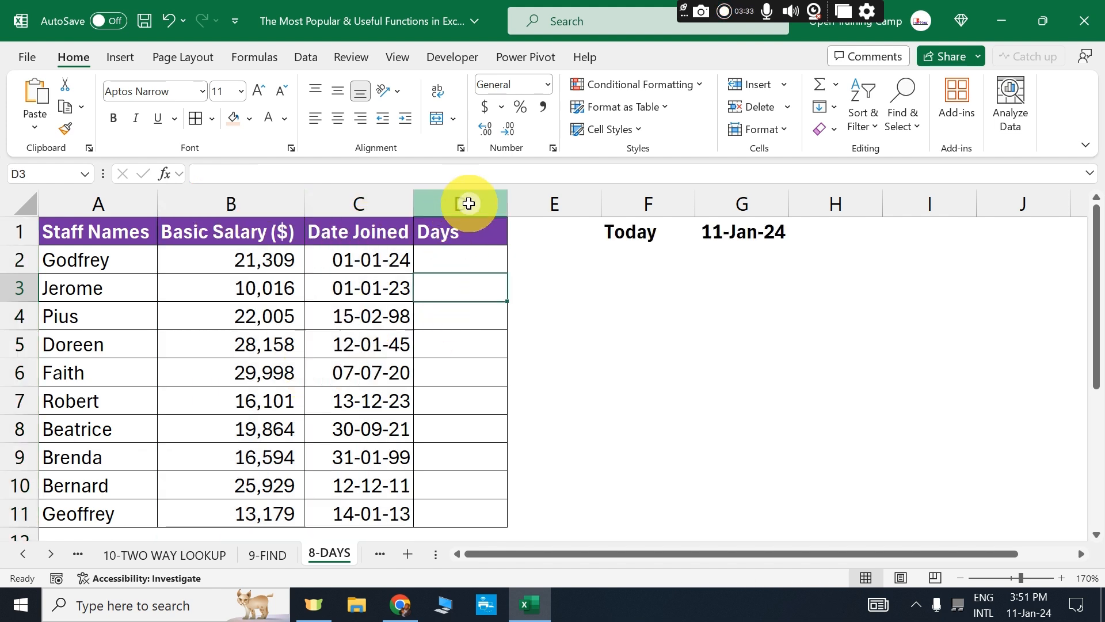
pyautogui.click(468, 203)
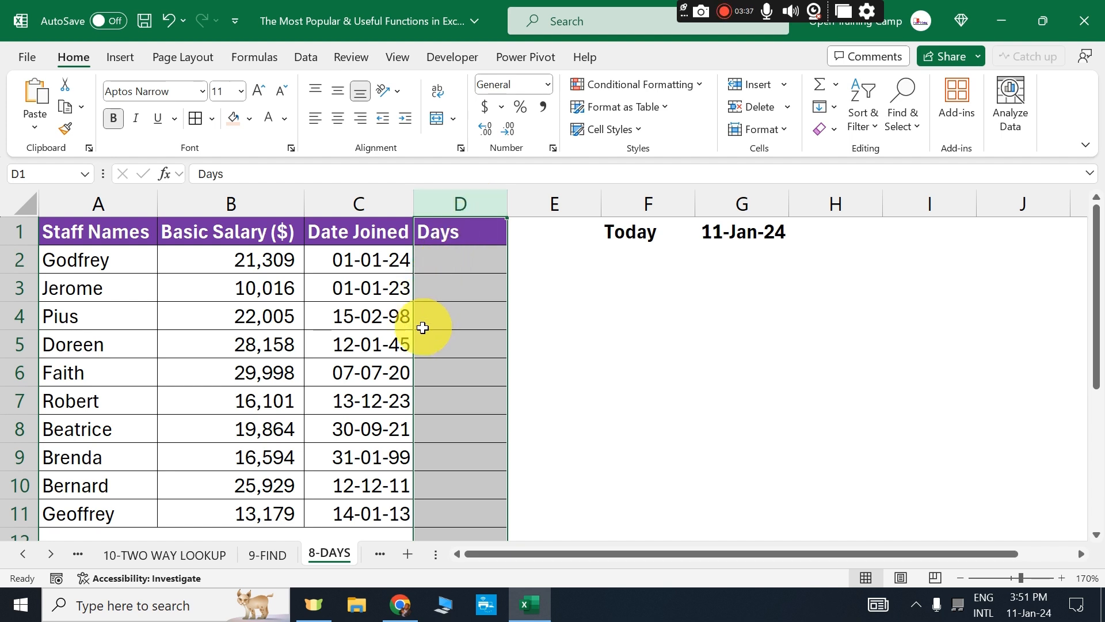
pyautogui.click(378, 203)
# Enter =DAYS(G1,C2) in D2 to count the days from the first employee's joining date to today's date.
pyautogui.click(456, 265)
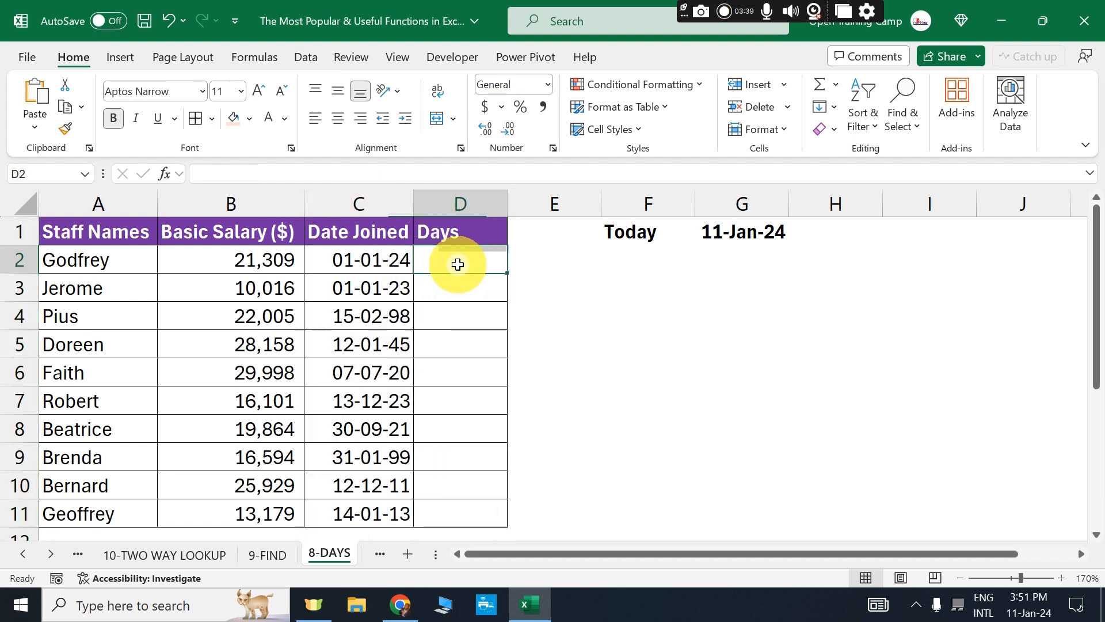
pyautogui.write('=')
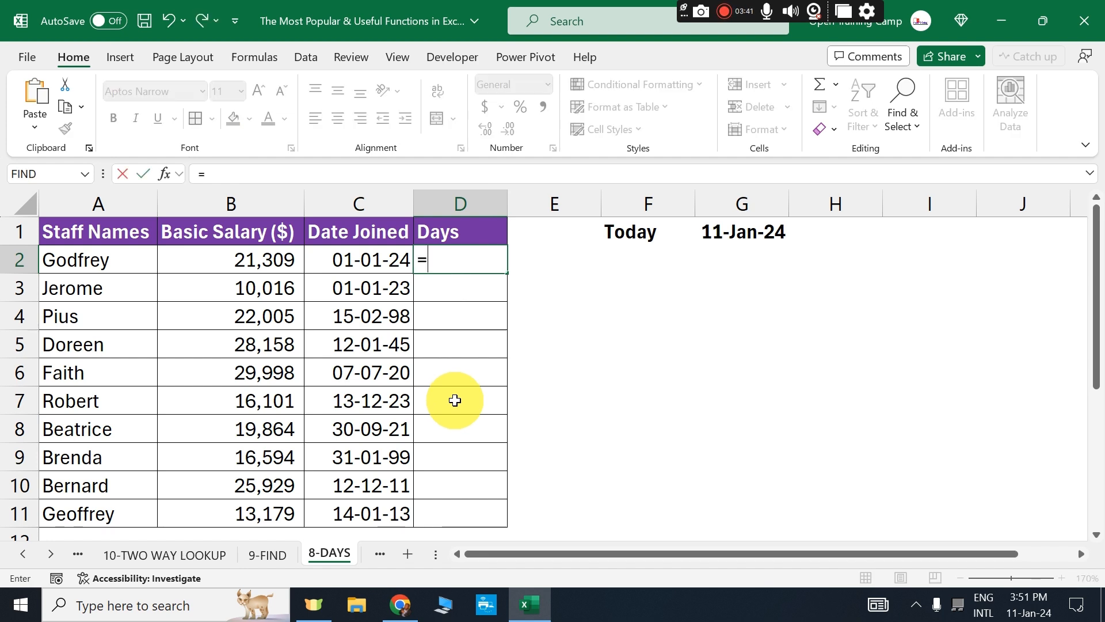
pyautogui.write('day')
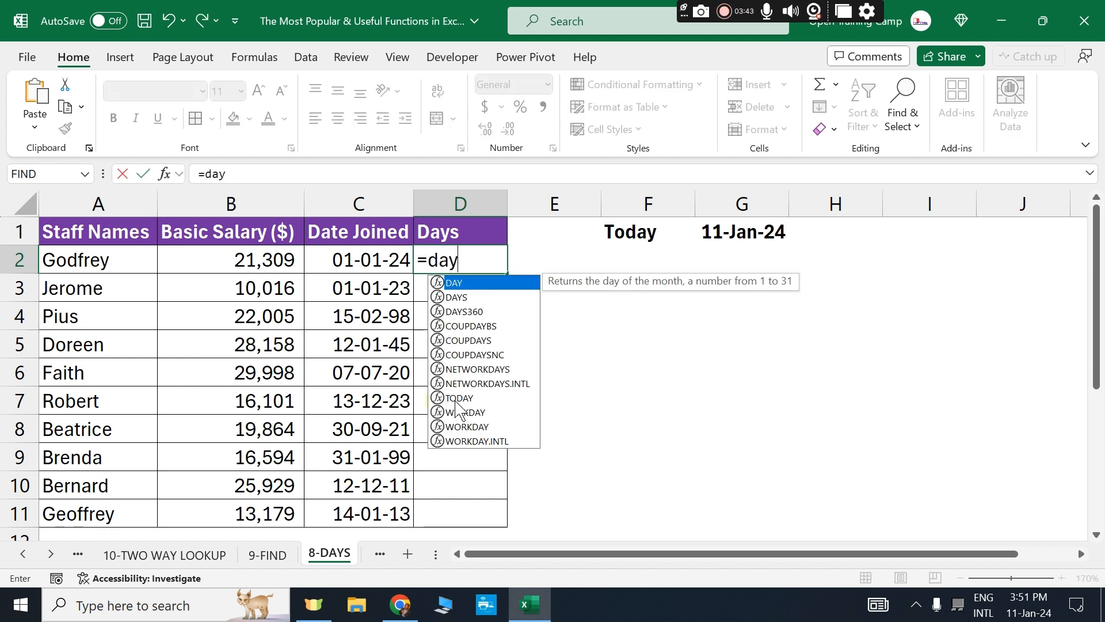
pyautogui.write('s')
pyautogui.doubleClick(489, 286)
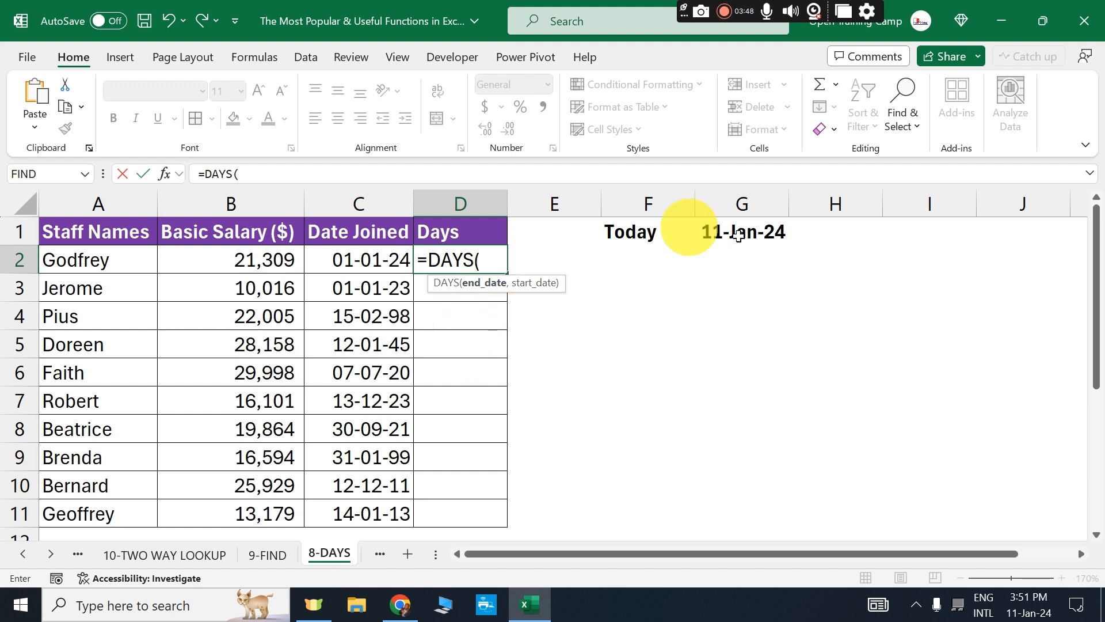
pyautogui.click(743, 235)
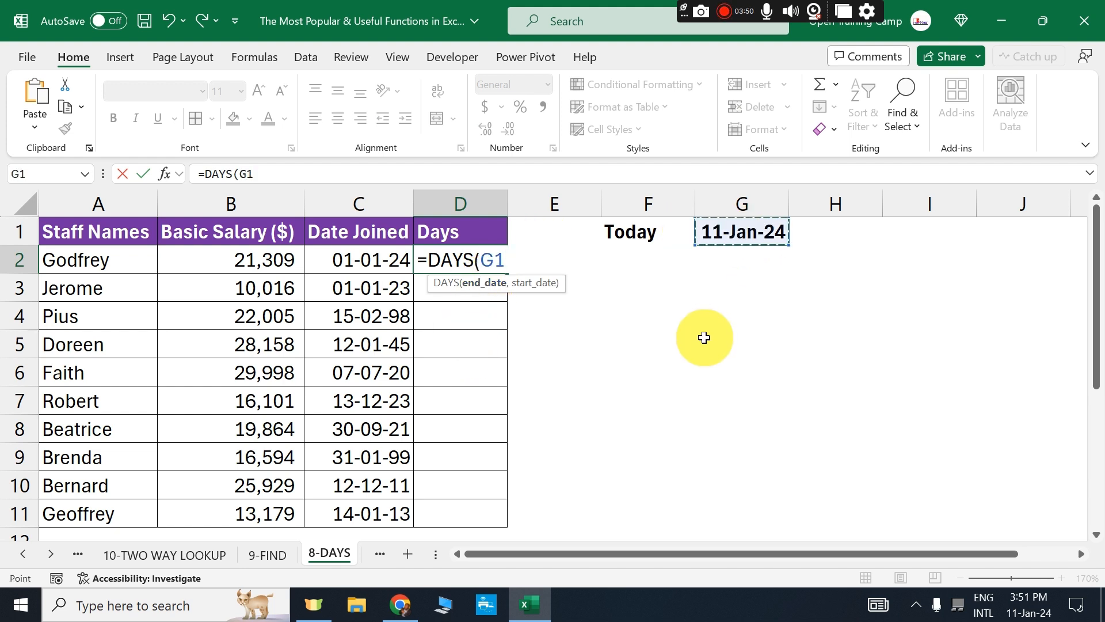
pyautogui.write(',')
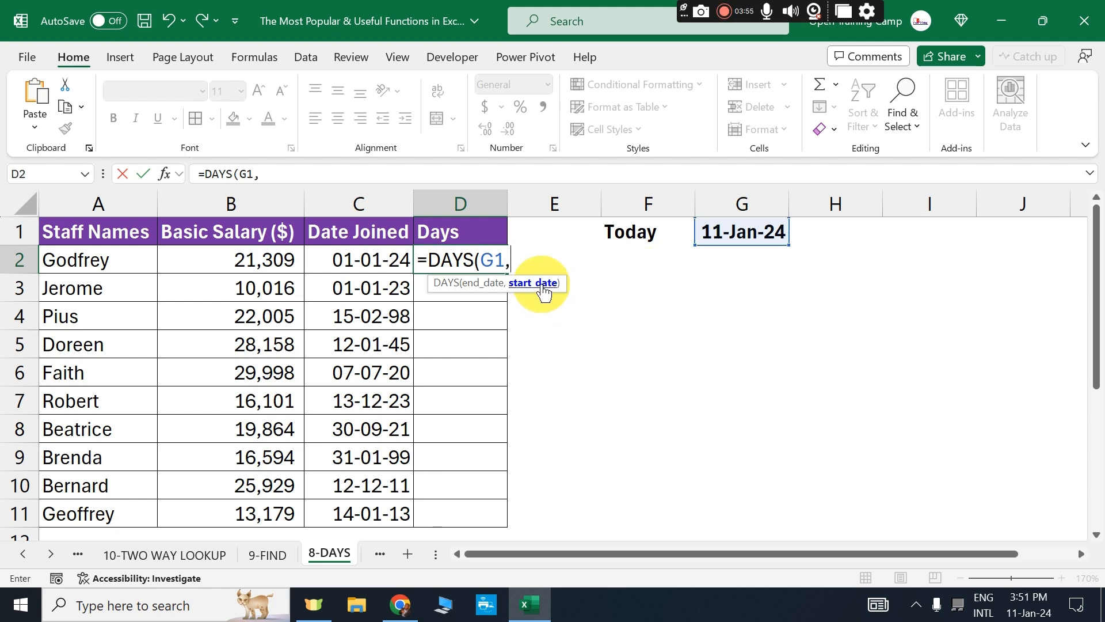
pyautogui.click(347, 259)
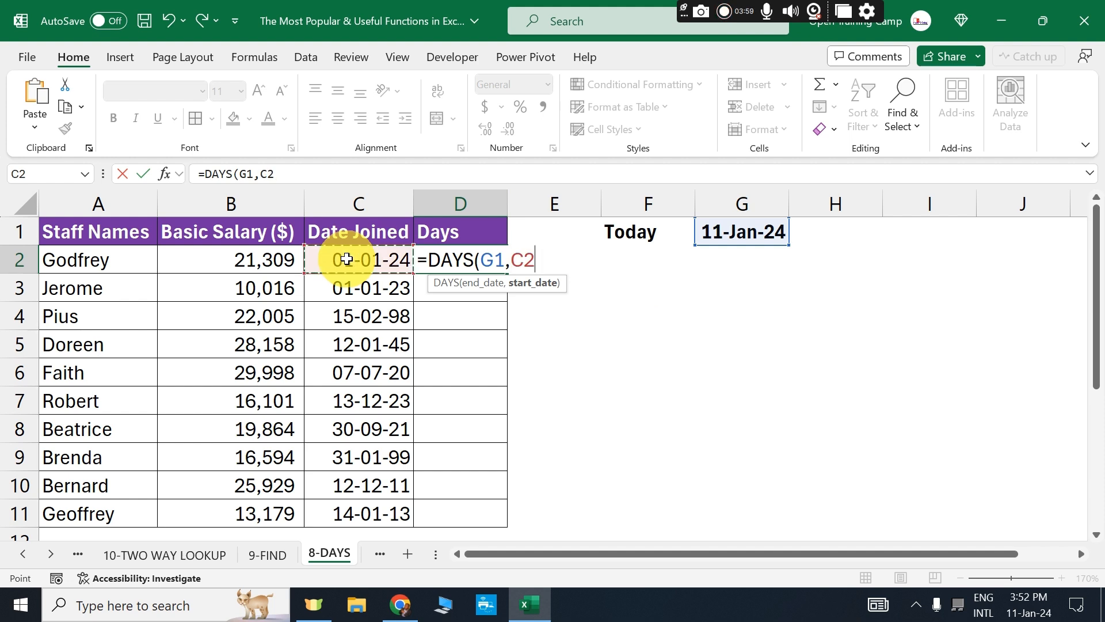
pyautogui.write(')')
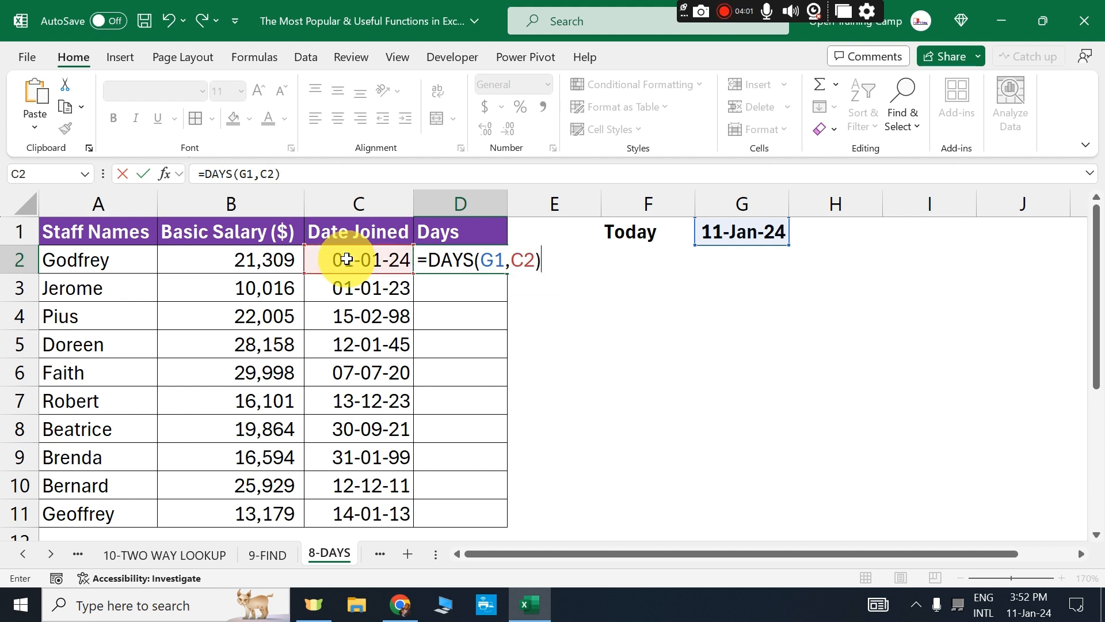
pyautogui.press('Return')
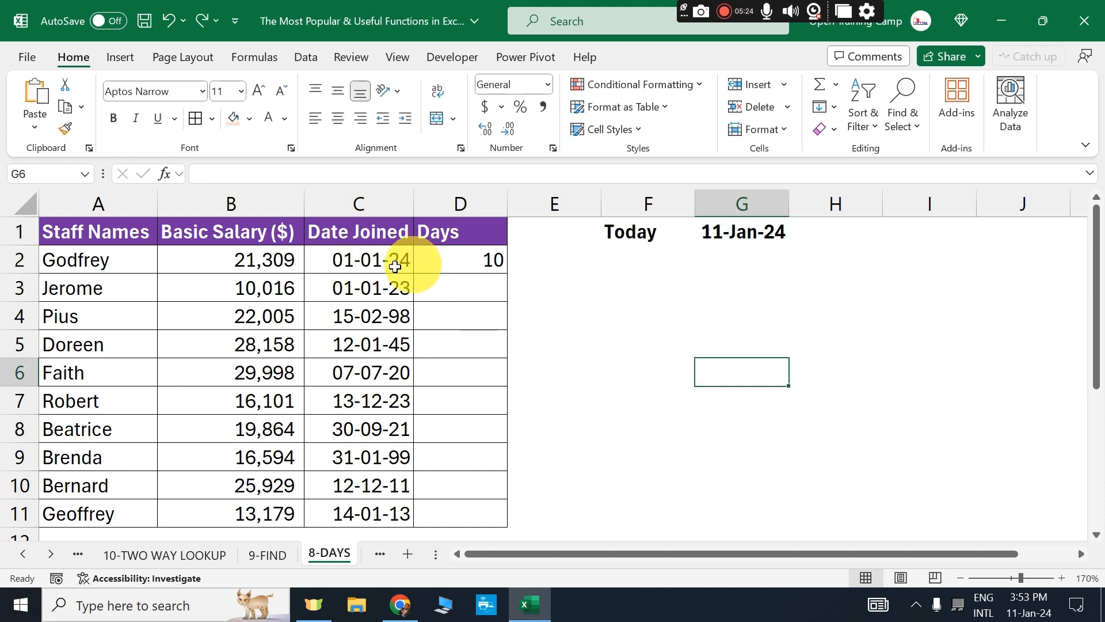
# Review the first employee's row and make the end date reference absolute in D2, giving =DAYS($G$1,C2).
pyautogui.moveTo(81, 257); pyautogui.dragTo(475, 263)
pyautogui.click(476, 263)
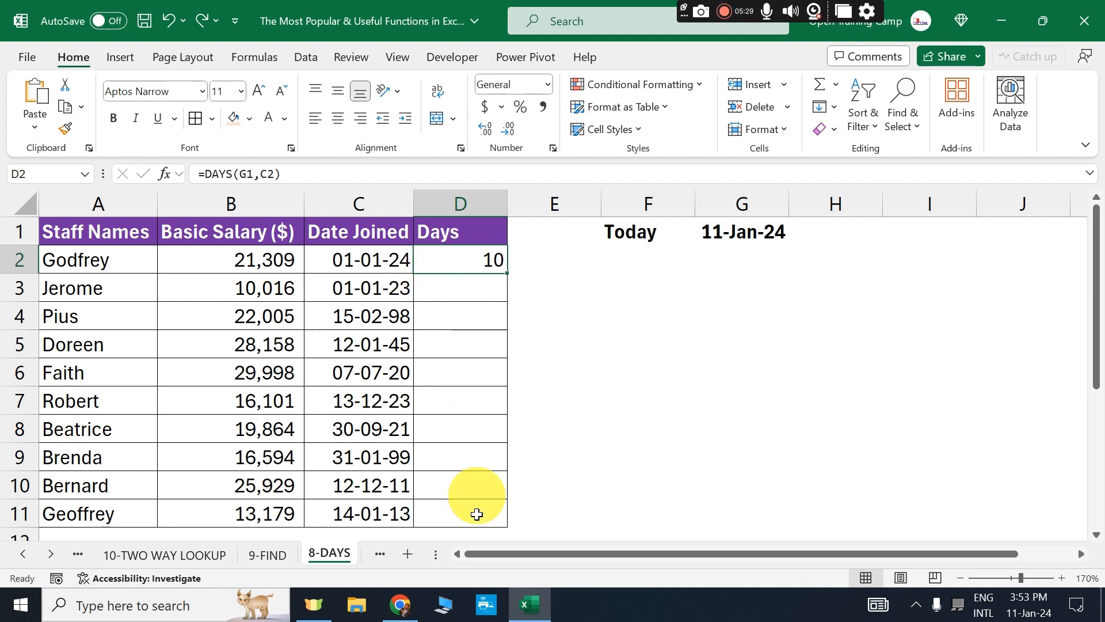
pyautogui.click(278, 174)
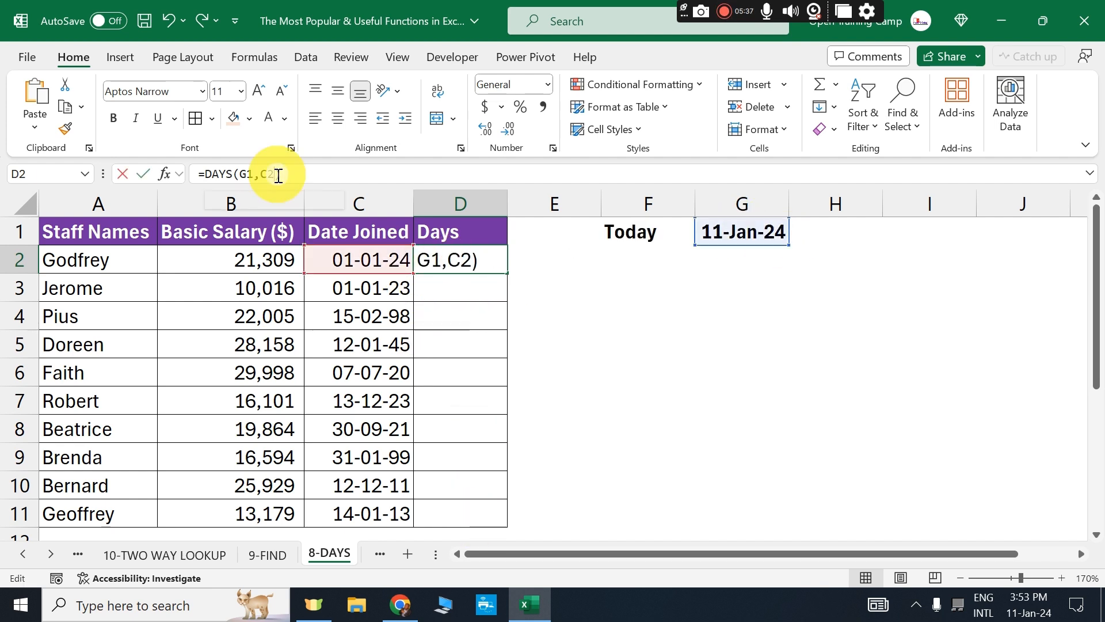
pyautogui.moveTo(254, 173); pyautogui.dragTo(239, 174)
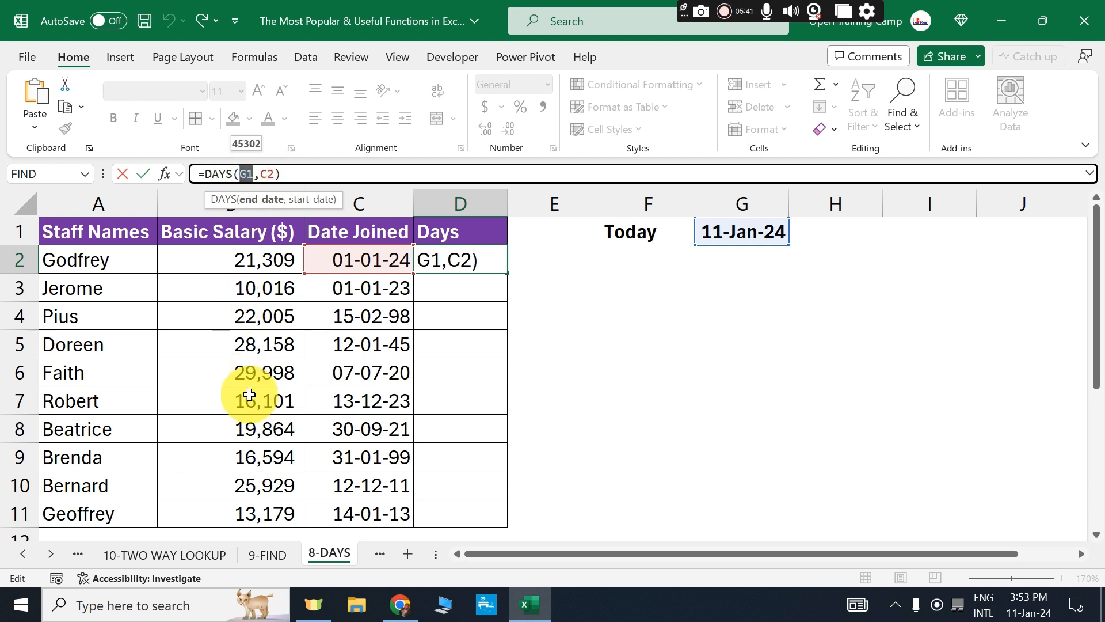
pyautogui.press('F4')
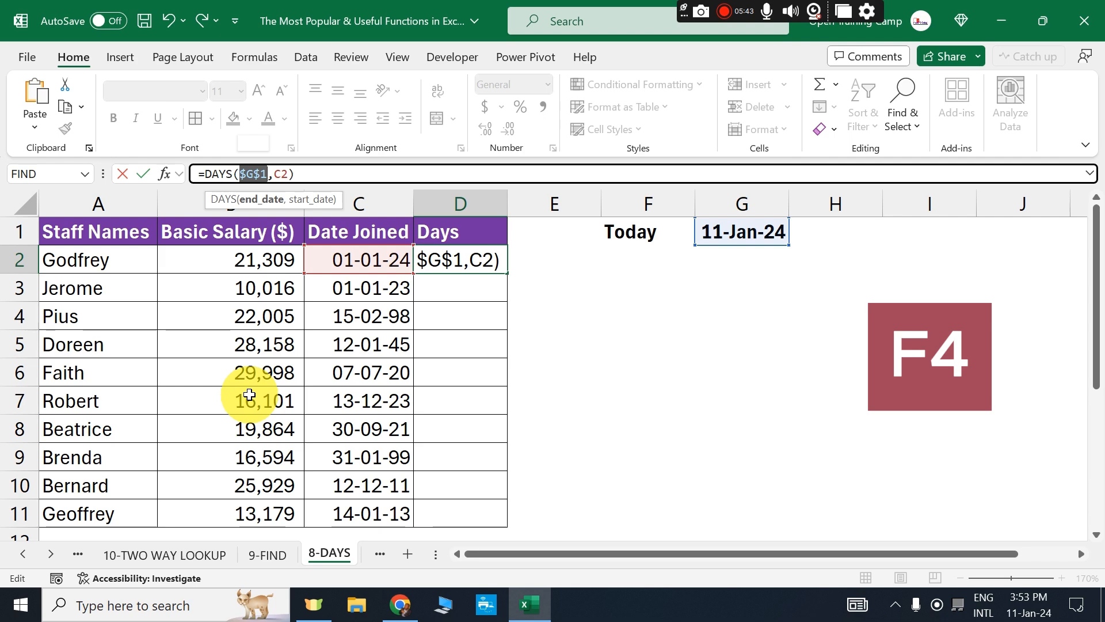
pyautogui.hotkey('ctrl', 'Return')
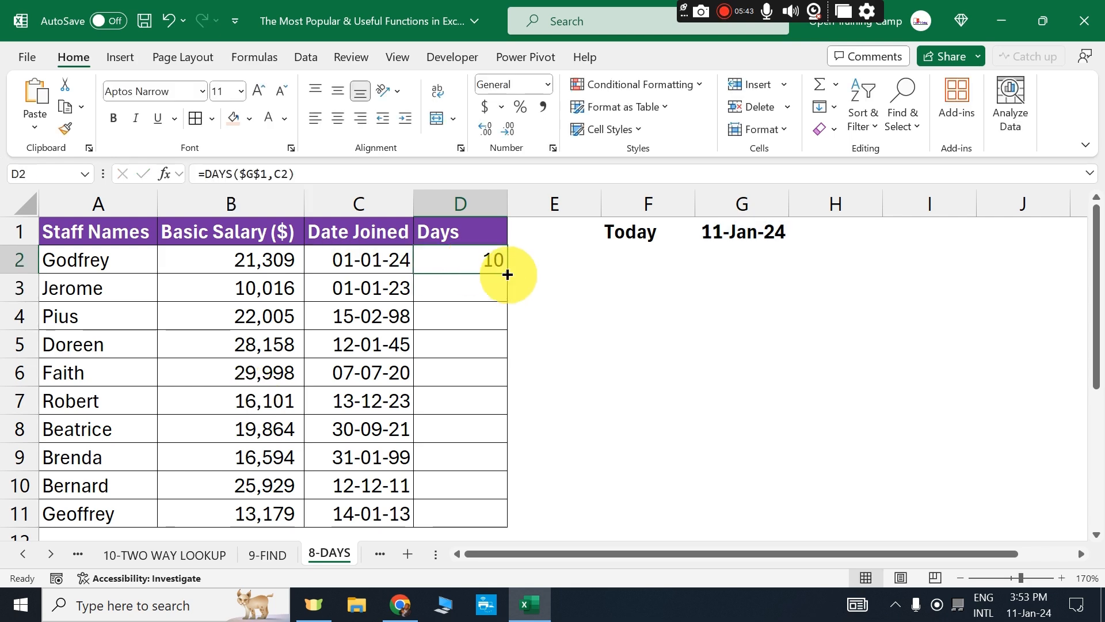
# Fill the DAYS formula down the Days column, then check the filled rows and the formula behind the Today date in G1.
pyautogui.doubleClick(507, 274)
pyautogui.click(476, 400)
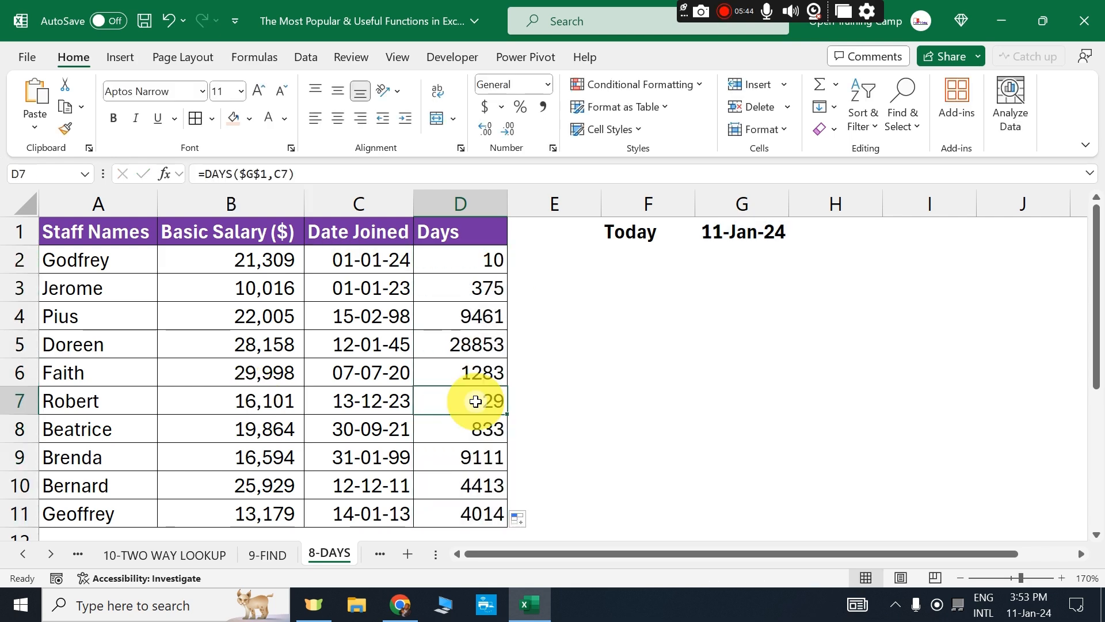
pyautogui.scroll(-3, 476, 401)
pyautogui.scroll(3, 475, 401)
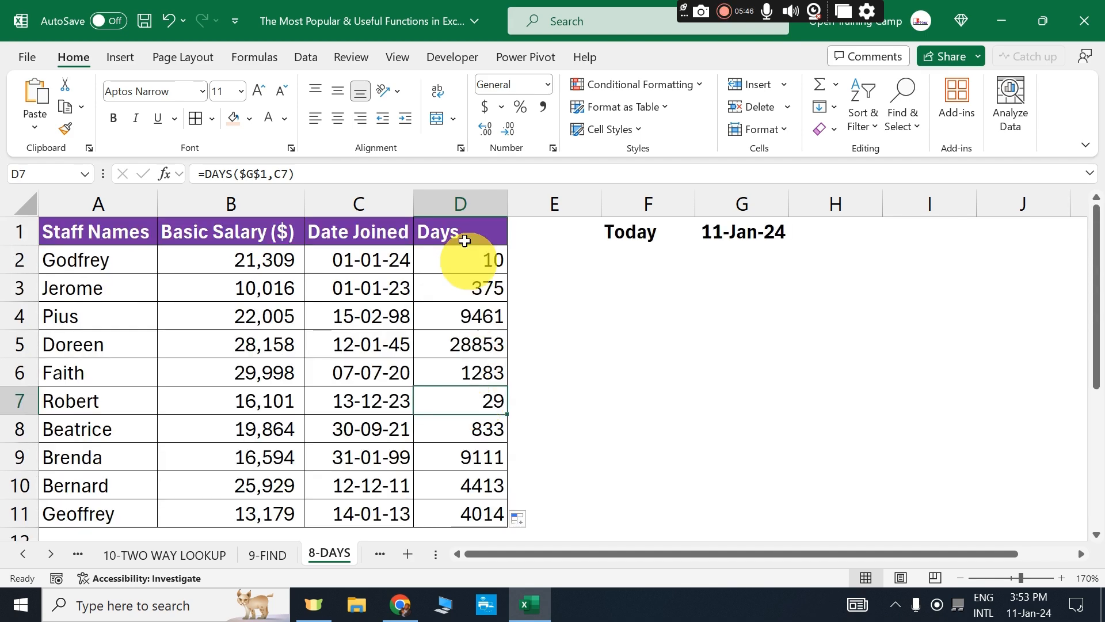
pyautogui.click(742, 230)
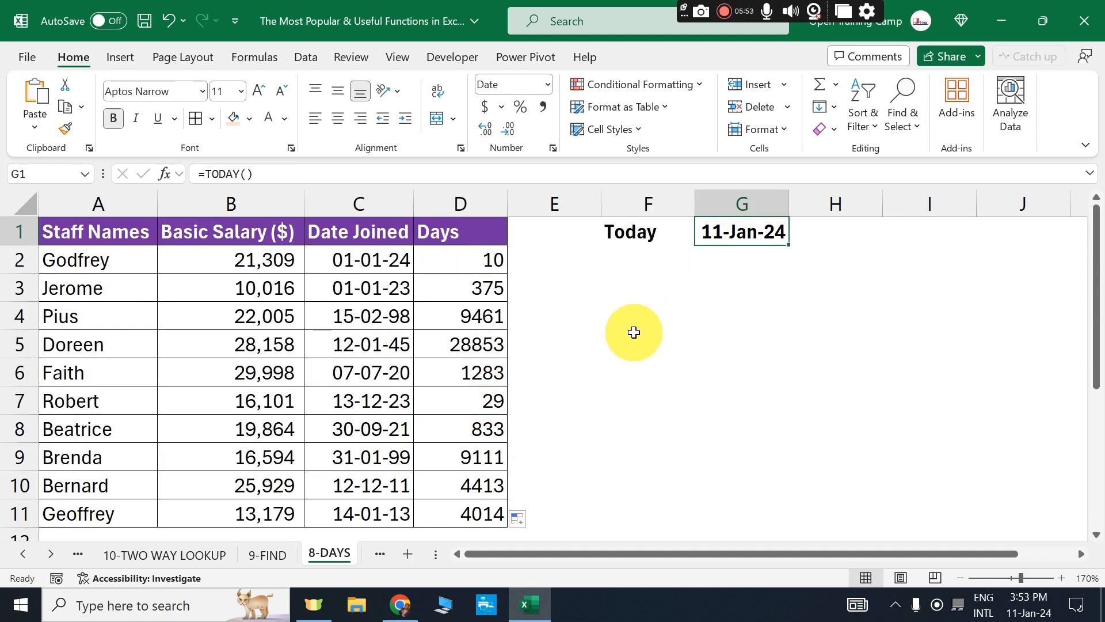
# Undo the fill of the Days column and the DAYS formula entered in D2.
pyautogui.hotkey('ctrl', 'z')
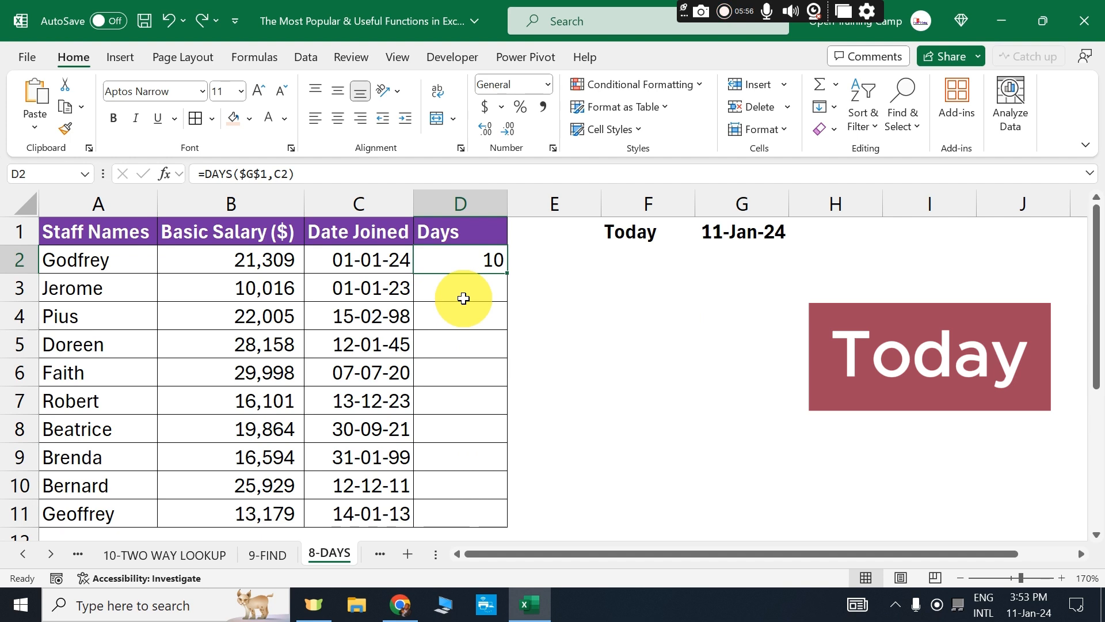
pyautogui.hotkey('ctrl', 'z')
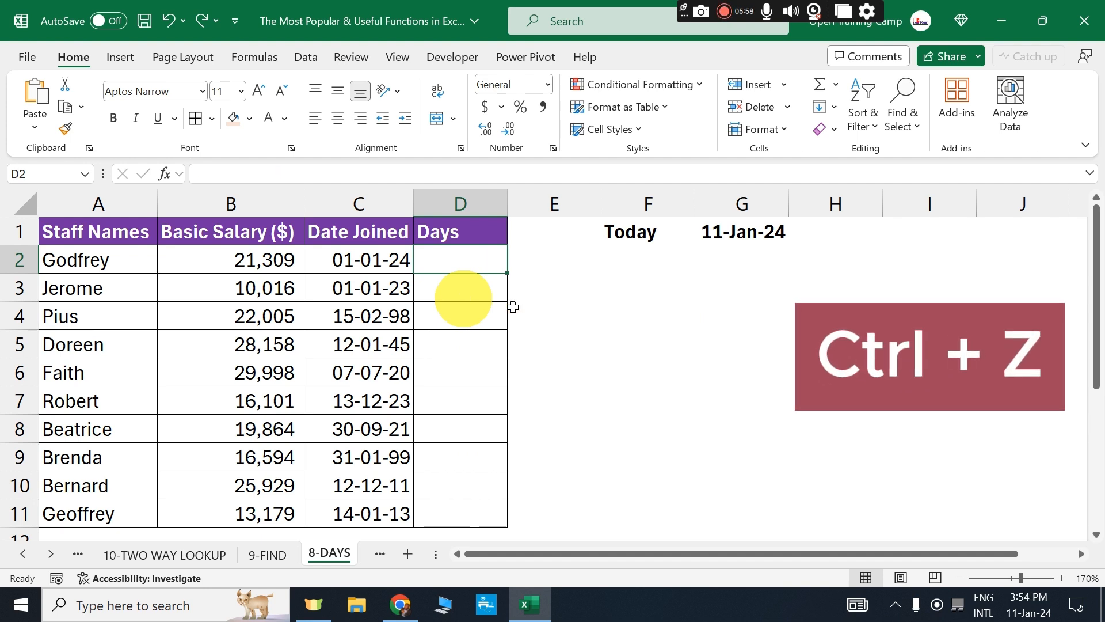
pyautogui.click(651, 319)
# Enter =DAYS(TODAY(),C2) in D2 to count the days from the first employee's joining date using a nested TODAY function.
pyautogui.click(472, 261)
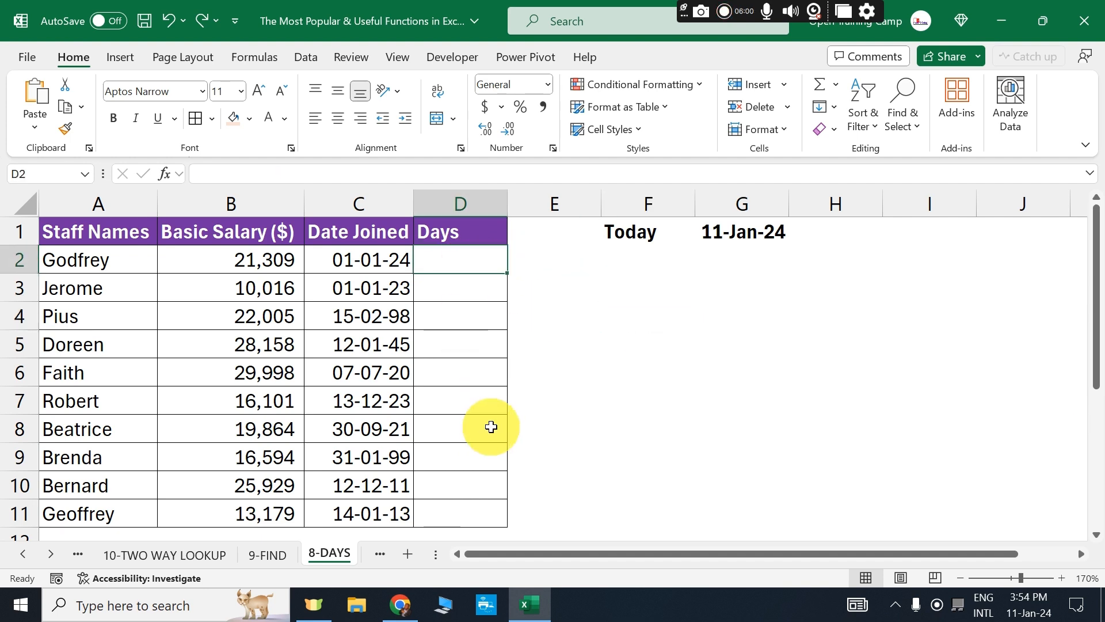
pyautogui.write('=days')
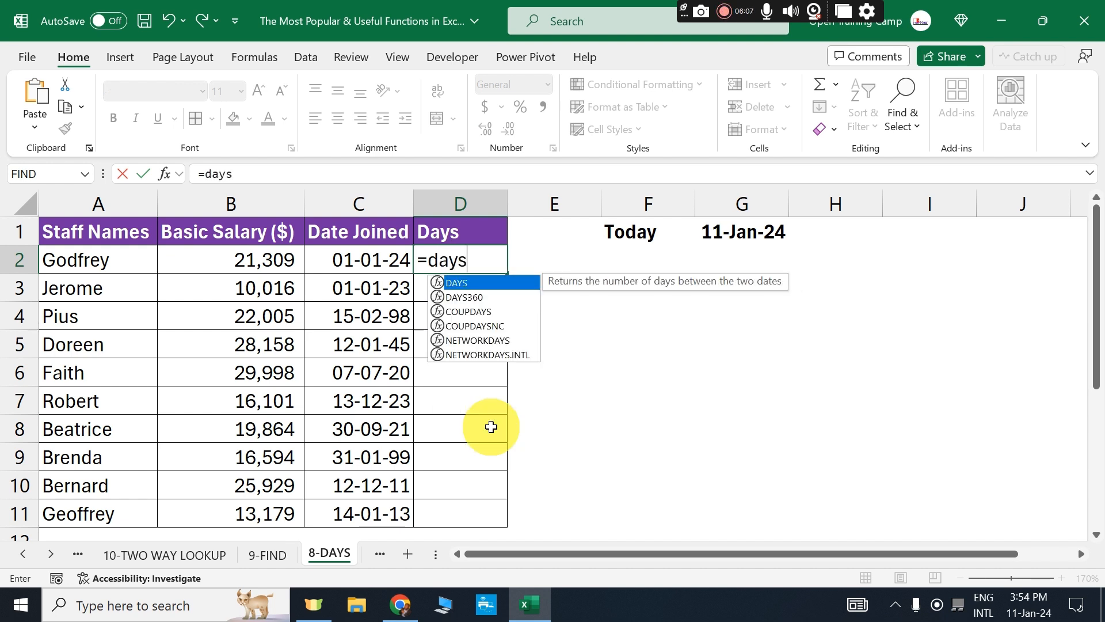
pyautogui.press('Tab')
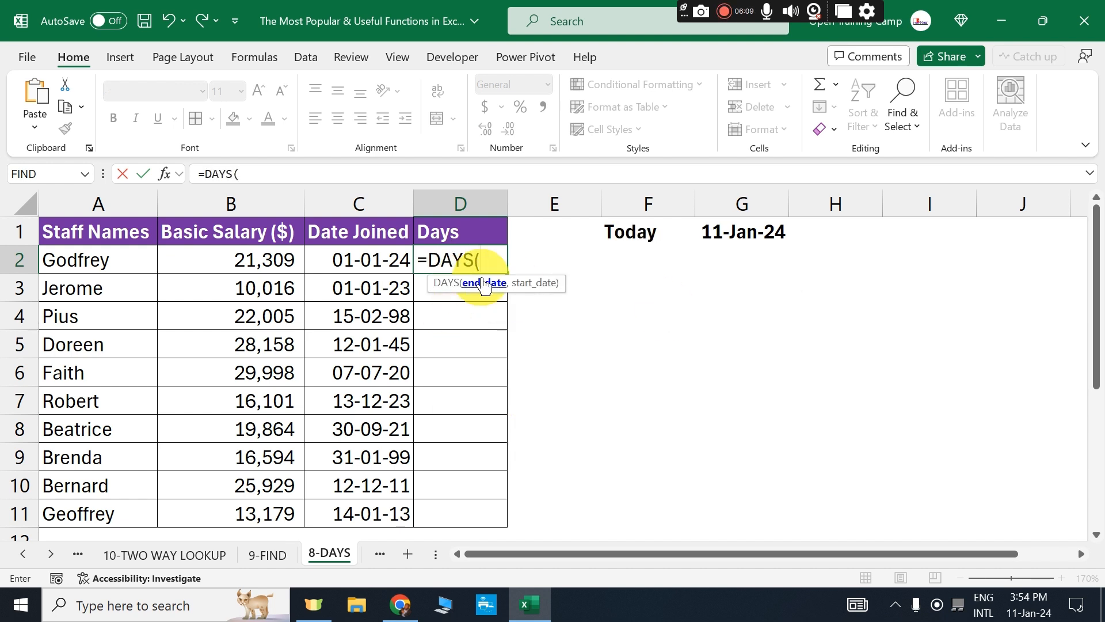
pyautogui.write('toda')
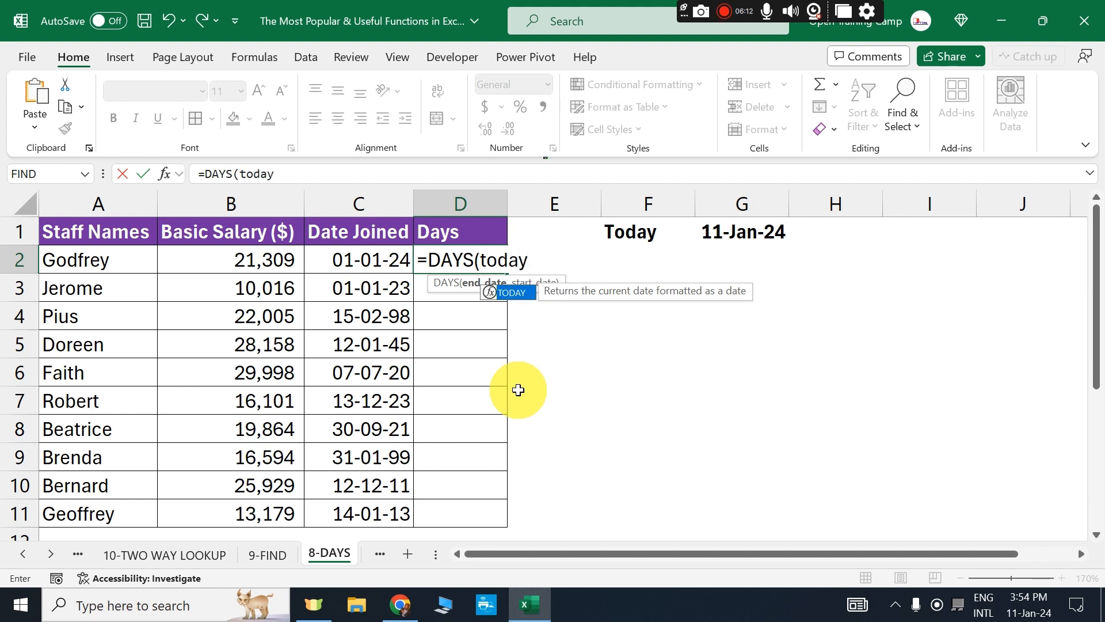
pyautogui.write('y')
pyautogui.press('Tab')
pyautogui.write(')')
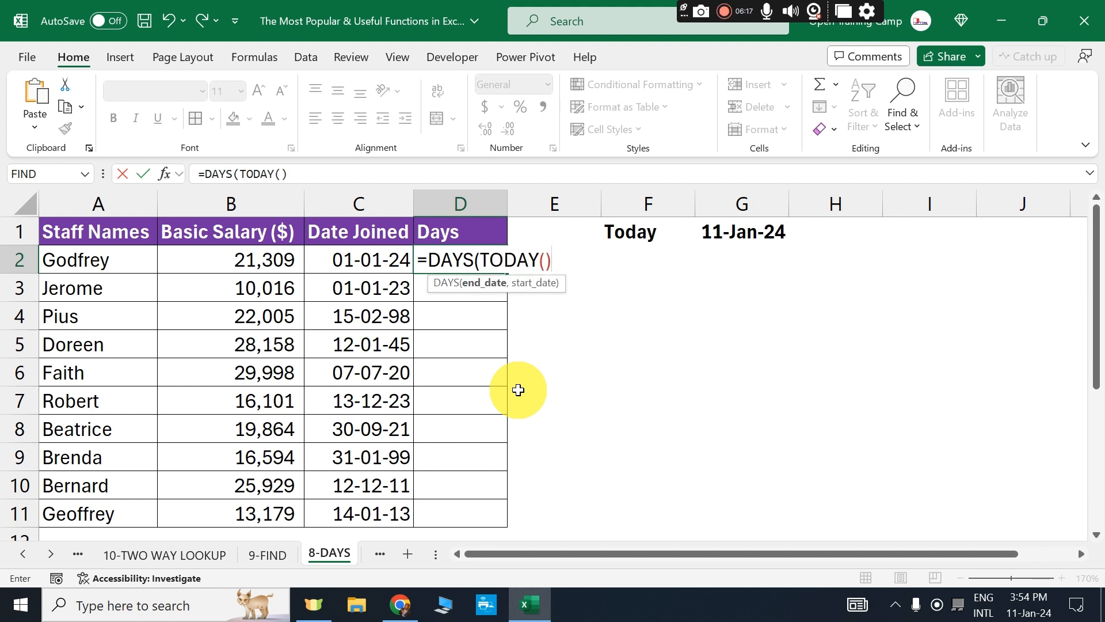
pyautogui.write(',')
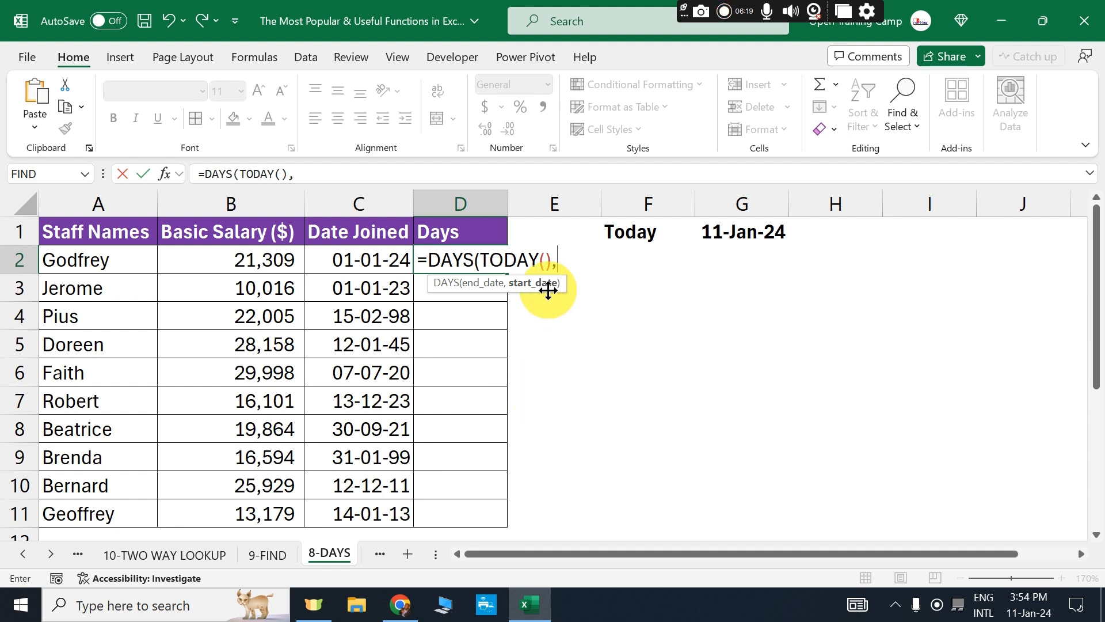
pyautogui.click(356, 260)
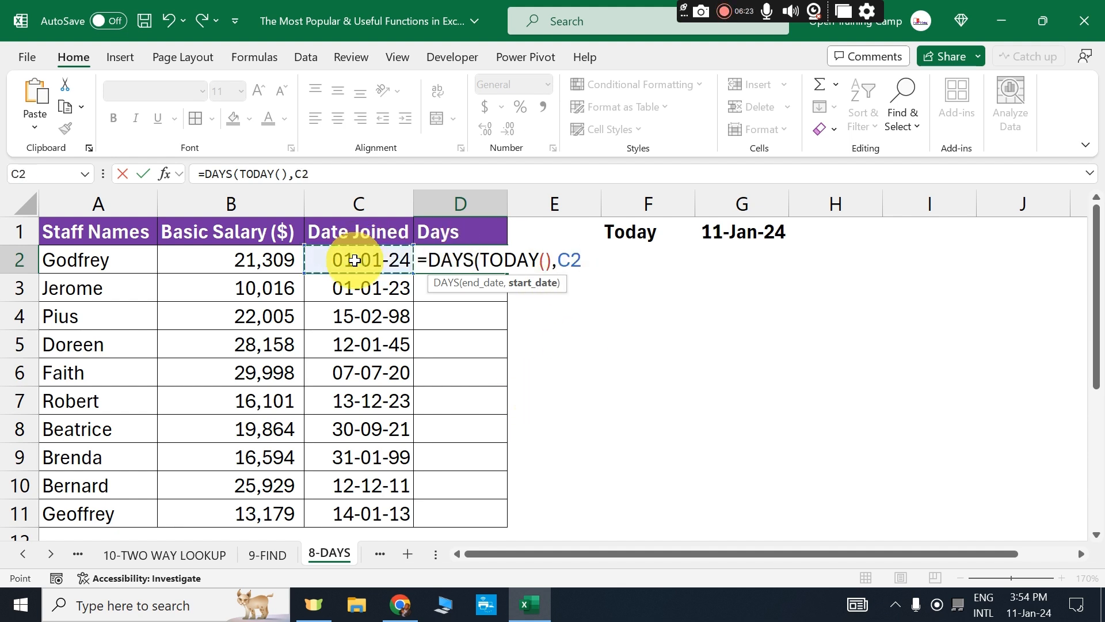
pyautogui.write(')')
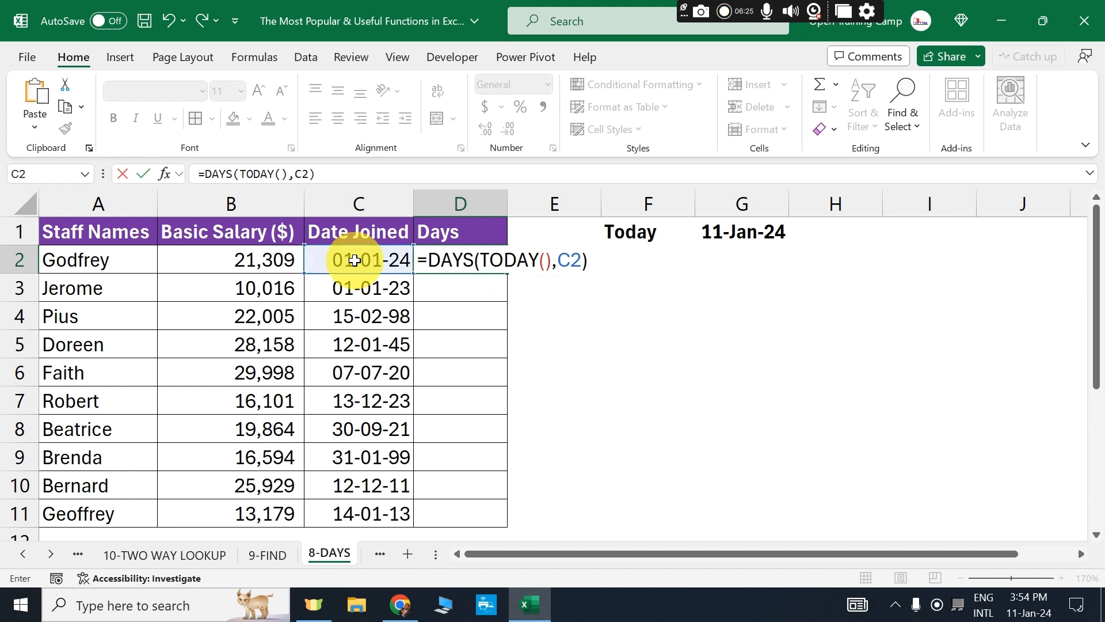
pyautogui.press('Return')
# Fill the DAYS formula from D2 down the Days column and review several employees' rows.
pyautogui.click(470, 261)
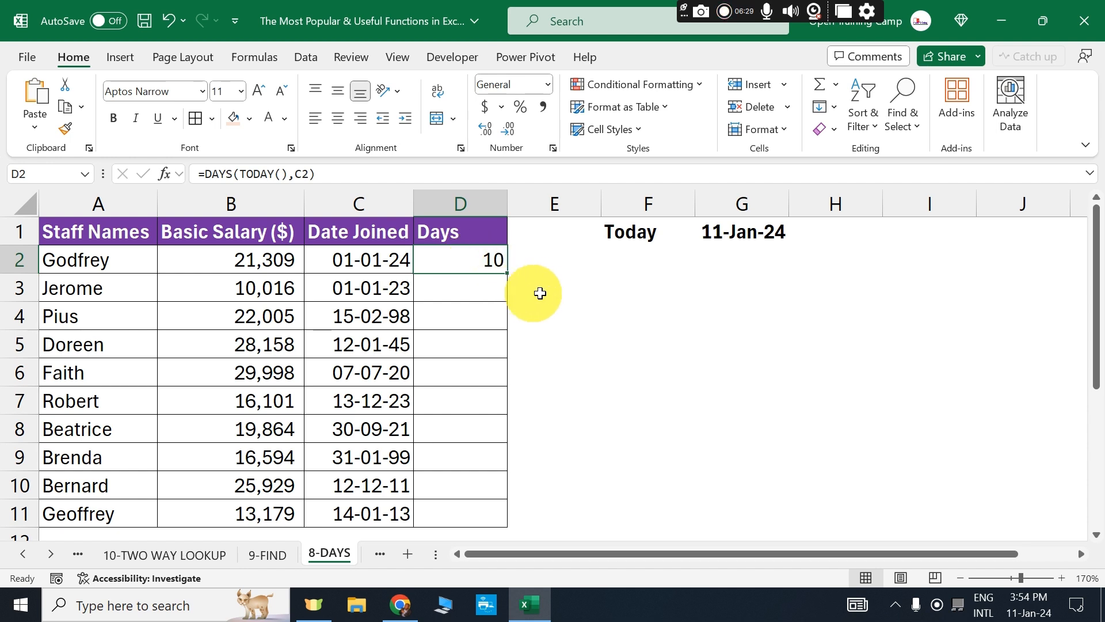
pyautogui.doubleClick(508, 276)
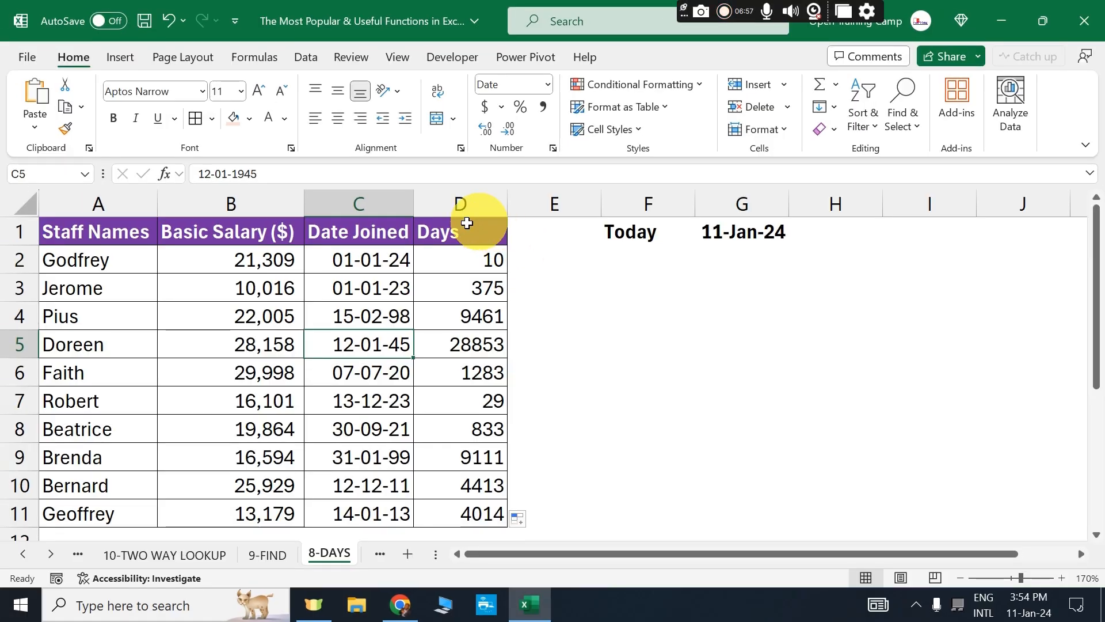
pyautogui.click(431, 223)
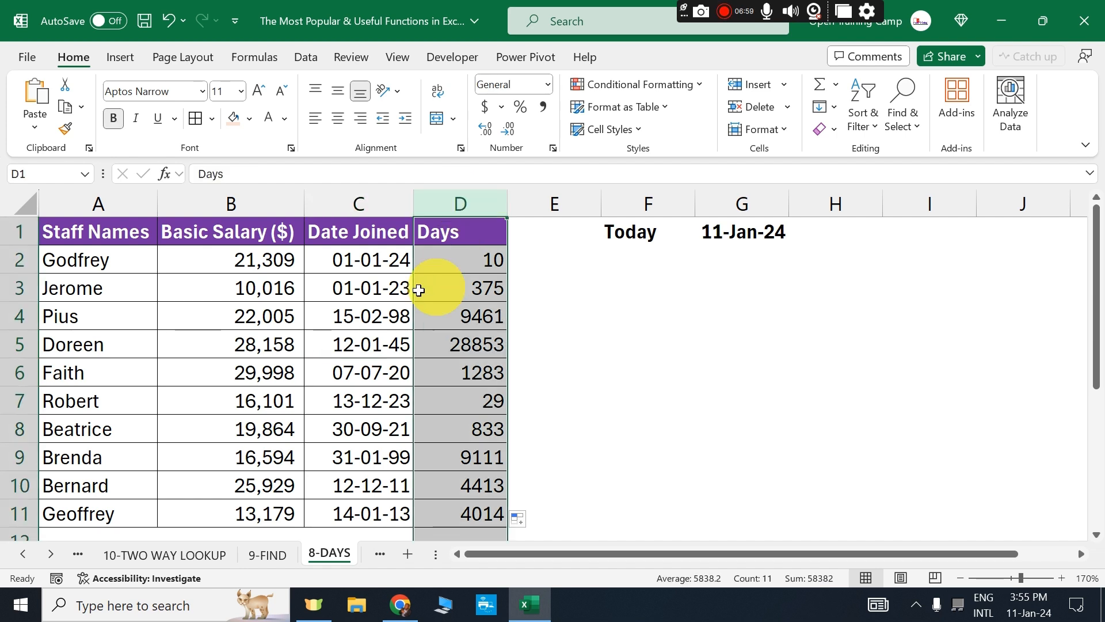
pyautogui.click(362, 262)
pyautogui.moveTo(72, 286); pyautogui.dragTo(458, 282)
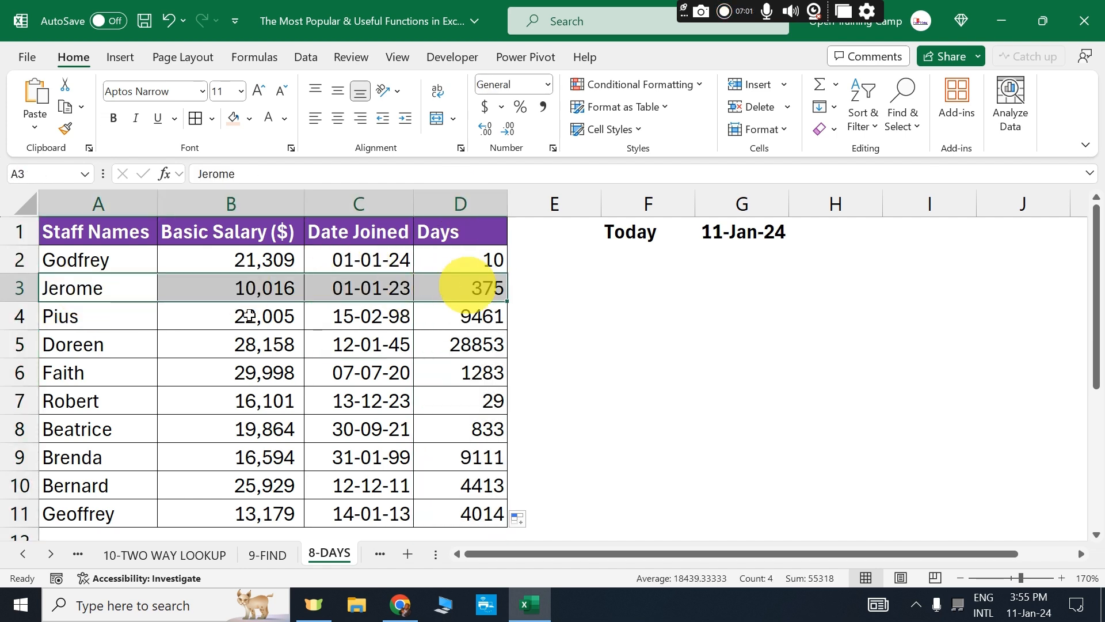
pyautogui.moveTo(51, 344); pyautogui.dragTo(484, 346)
pyautogui.moveTo(64, 405); pyautogui.dragTo(440, 403)
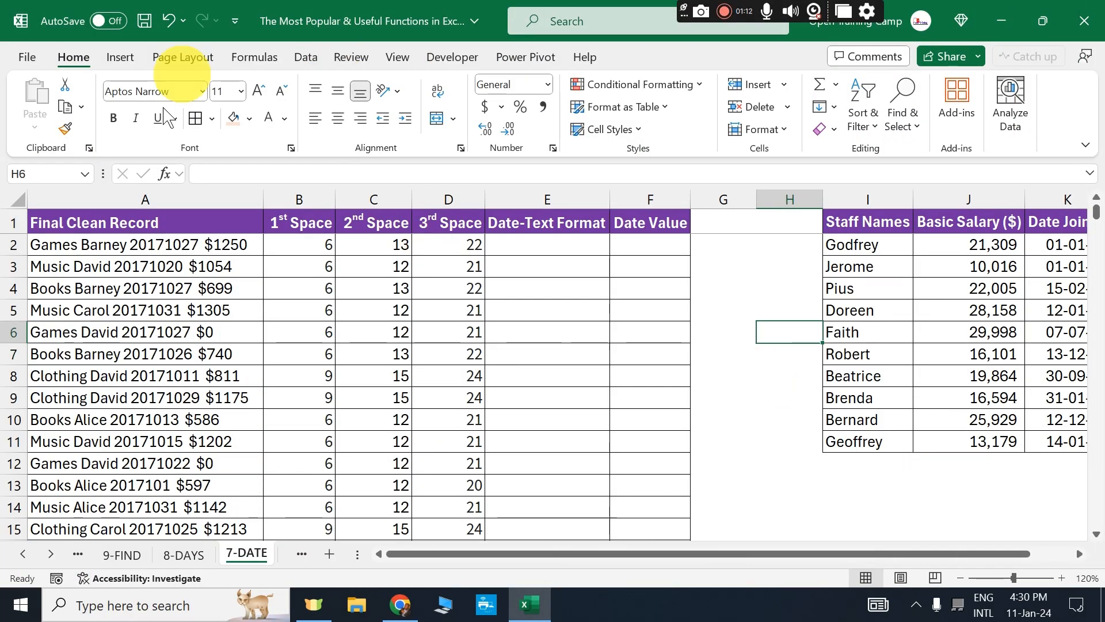
# On the 7-DATE sheet, look up the DATE function, examine its Year, Month and Day arguments, and cancel without inserting it.
pyautogui.click(164, 173)
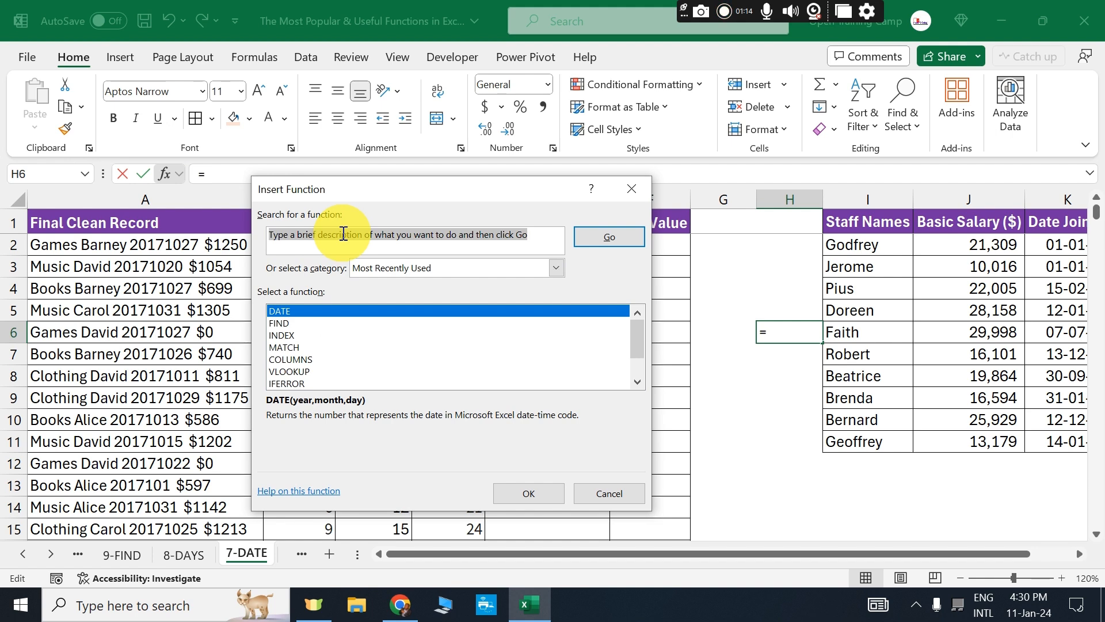
pyautogui.write('DATE')
pyautogui.click(605, 238)
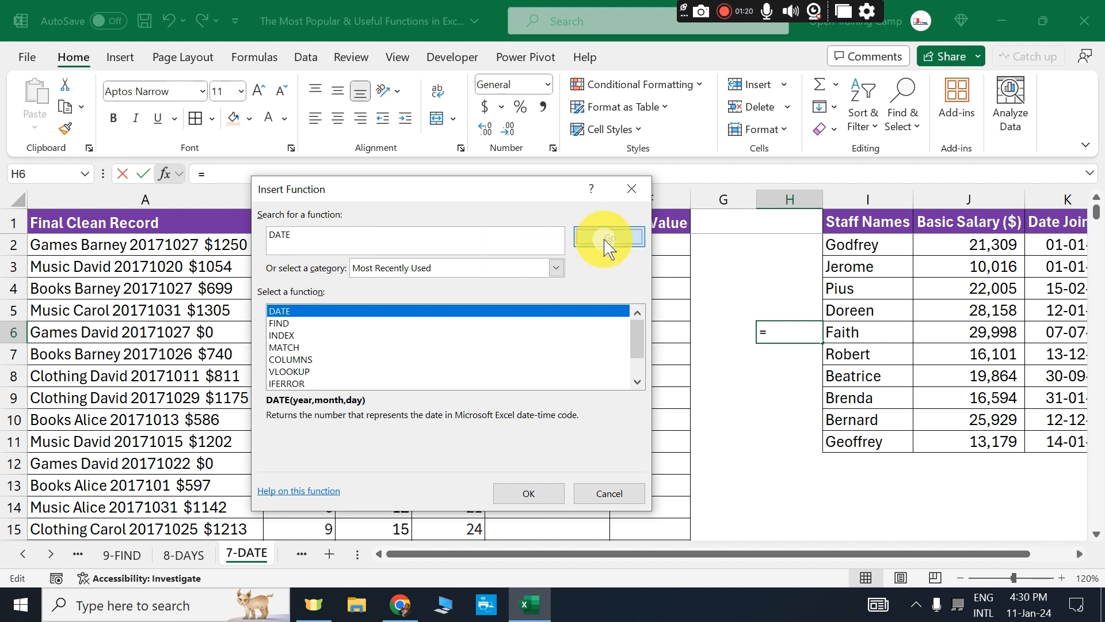
pyautogui.click(526, 494)
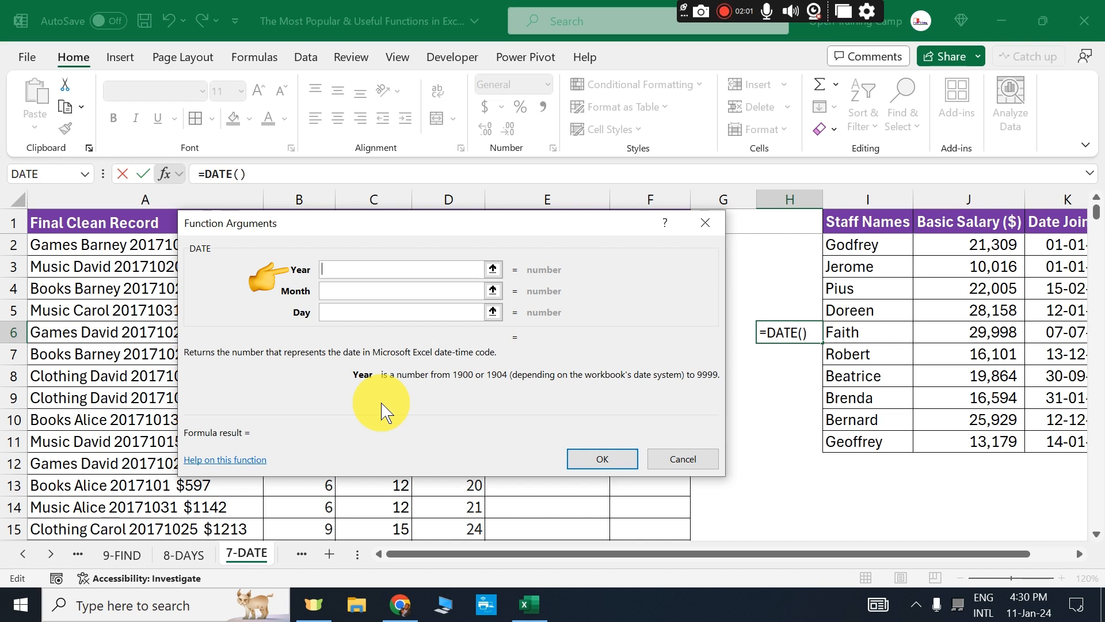
pyautogui.press('Tab')
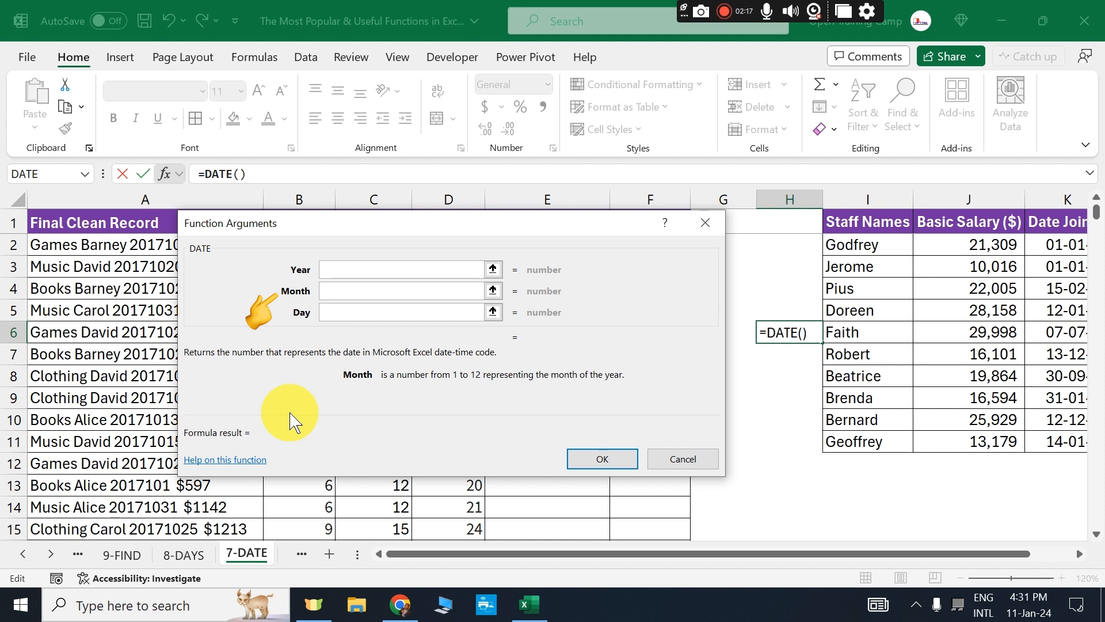
pyautogui.click(345, 315)
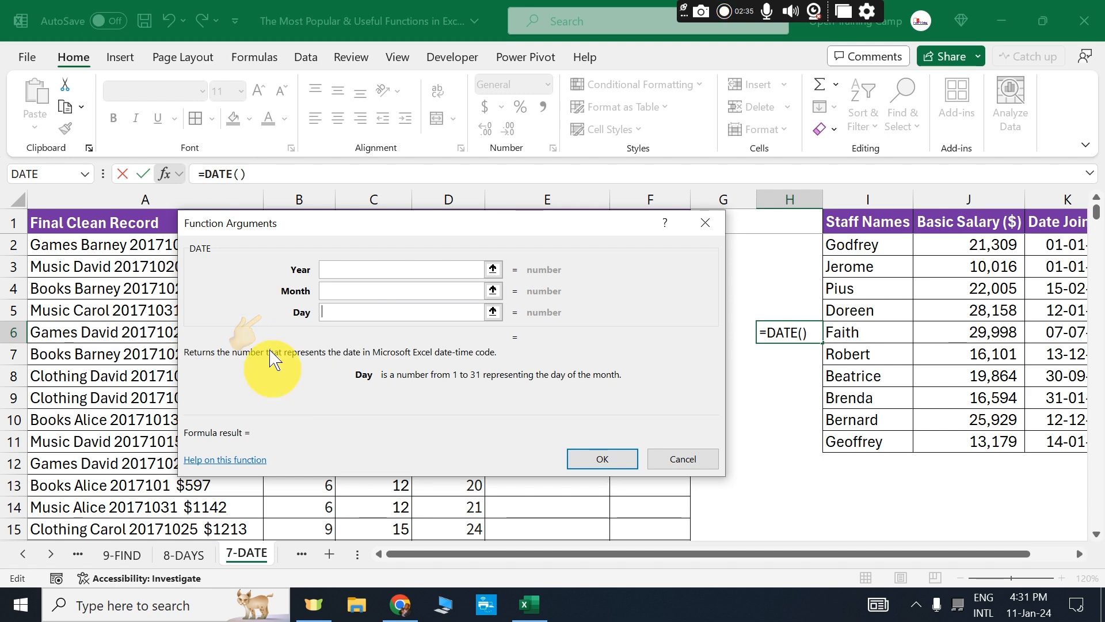
pyautogui.click(681, 463)
# Examine the Final Clean Record column and the date portion of the first record in A2.
pyautogui.click(544, 310)
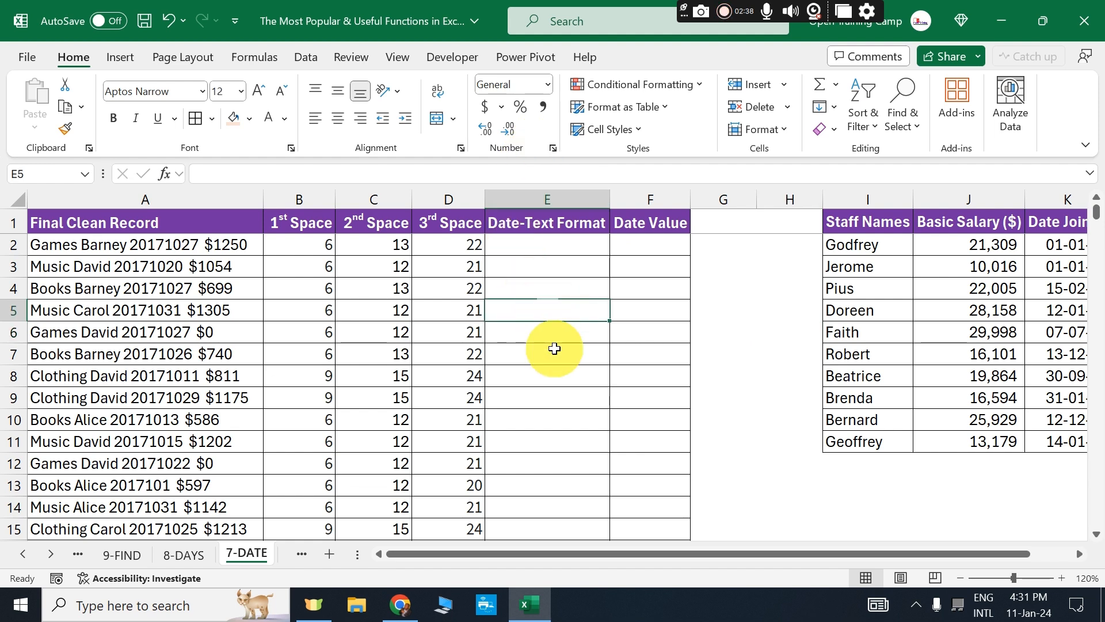
pyautogui.scroll(-4, 554, 348)
pyautogui.scroll(4, 553, 345)
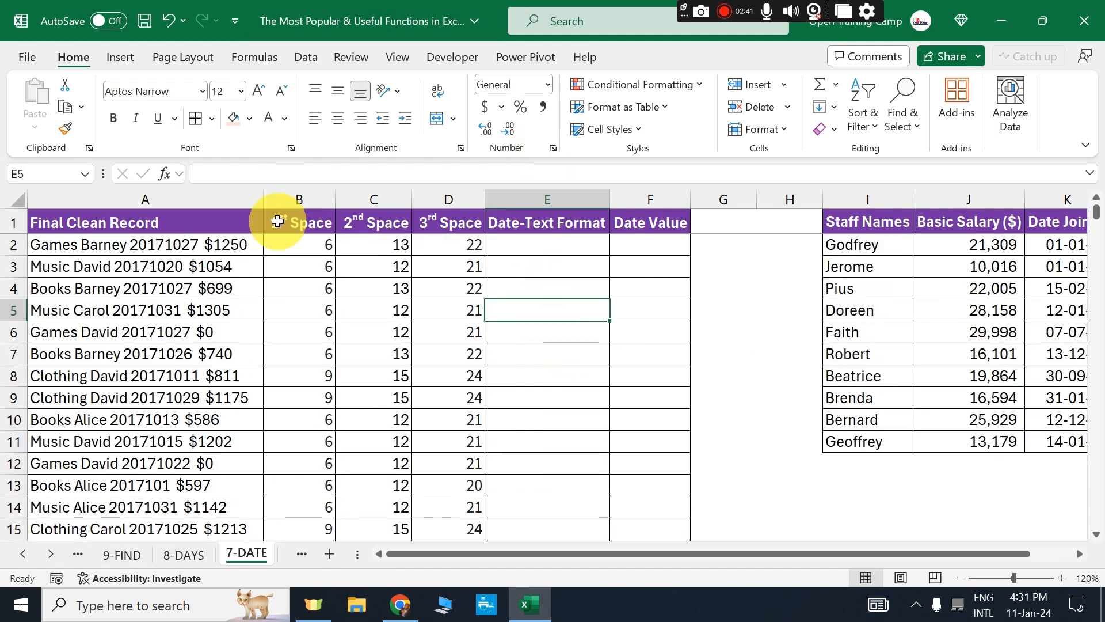
pyautogui.click(195, 199)
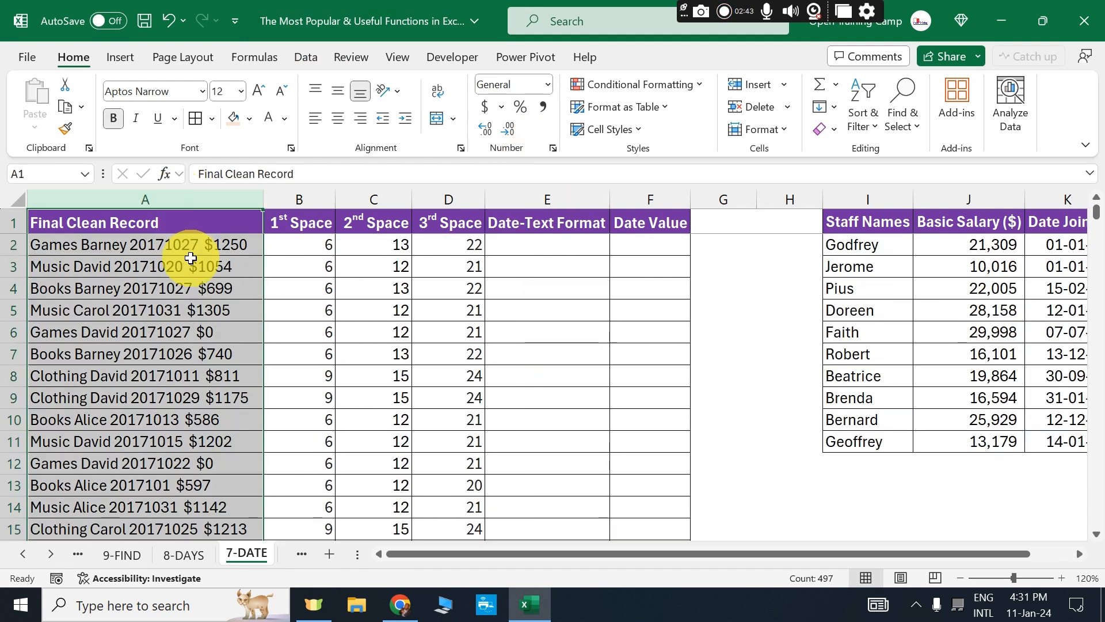
pyautogui.click(115, 246)
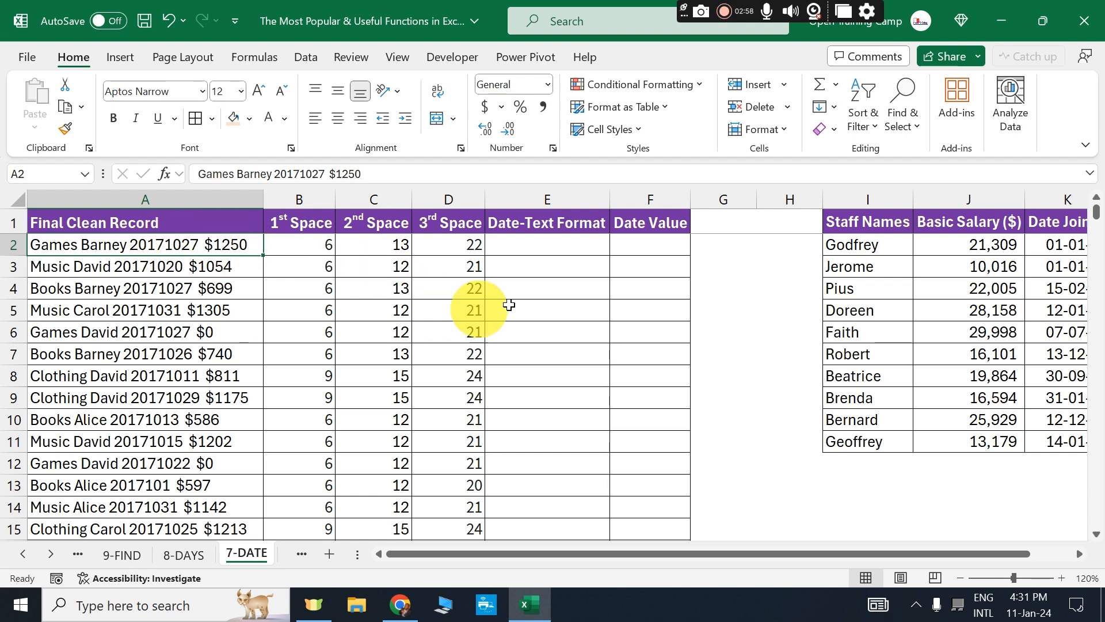
# Enter =MID(A2,C2+1,8) in E2 to extract the eight-character date text following the second space of the first record.
pyautogui.press('Right')
pyautogui.press('Right')
pyautogui.press('Right')
pyautogui.press('Right')
pyautogui.write('=')
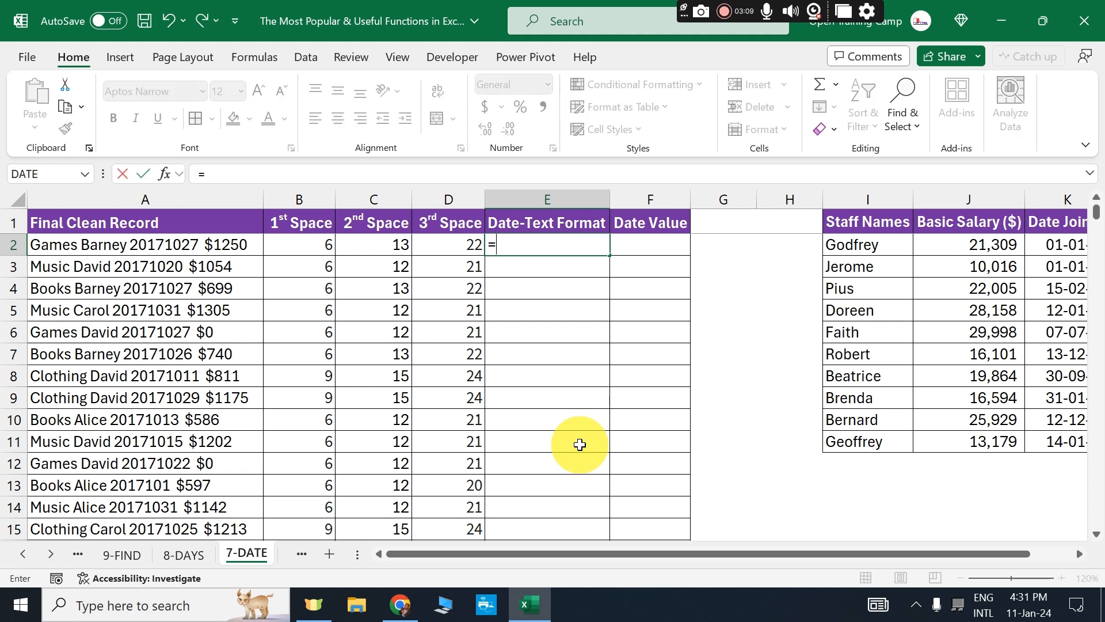
pyautogui.write('mid')
pyautogui.press('Tab')
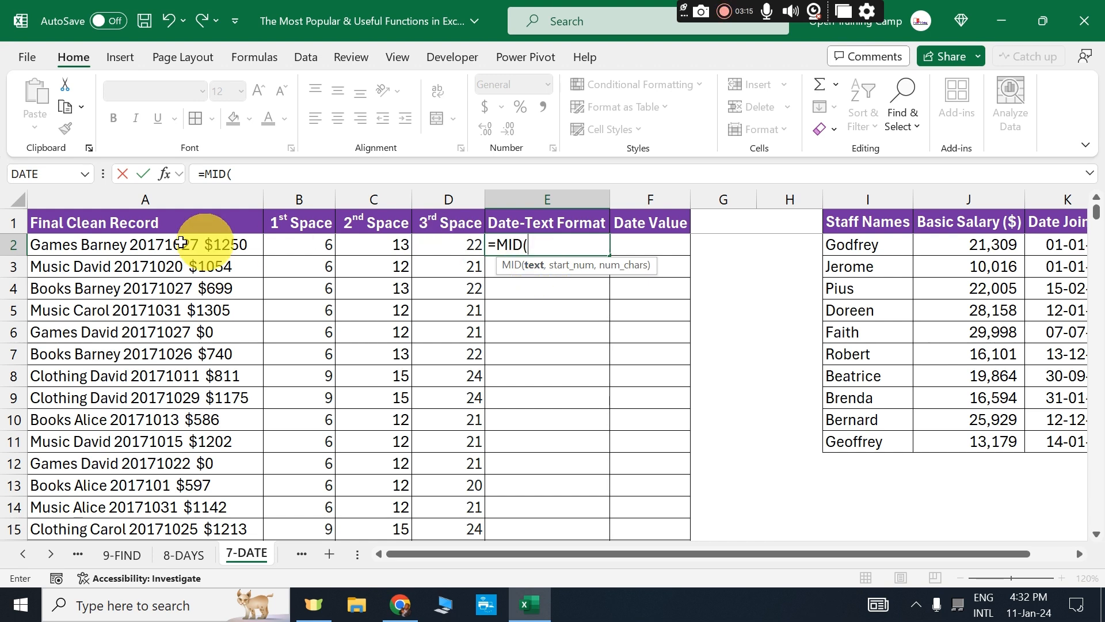
pyautogui.click(138, 242)
pyautogui.write(',')
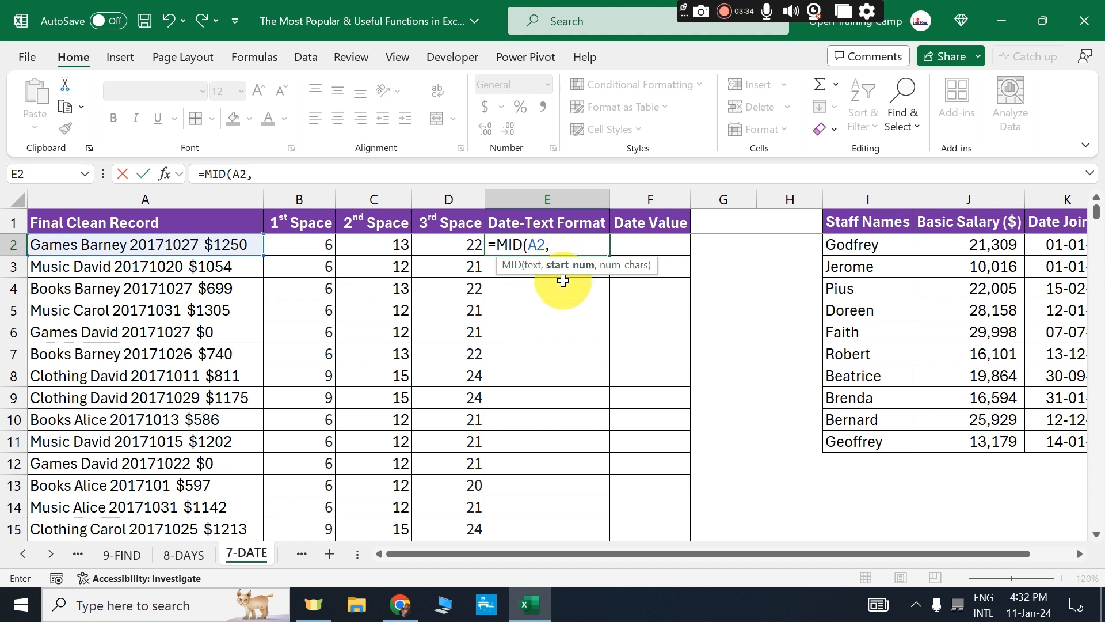
pyautogui.click(372, 245)
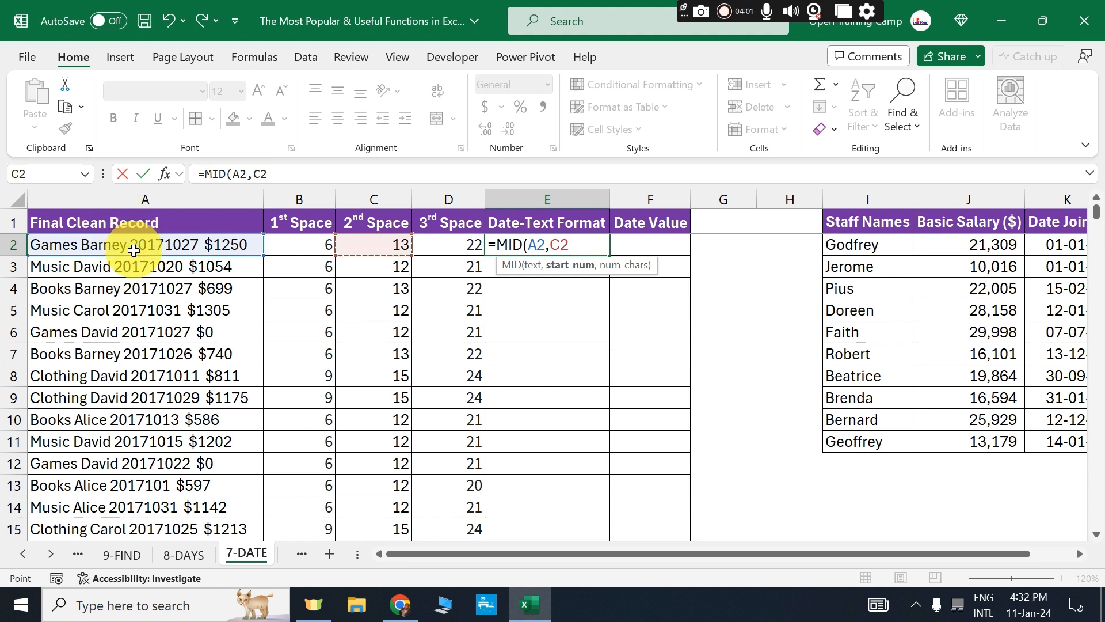
pyautogui.write('+1')
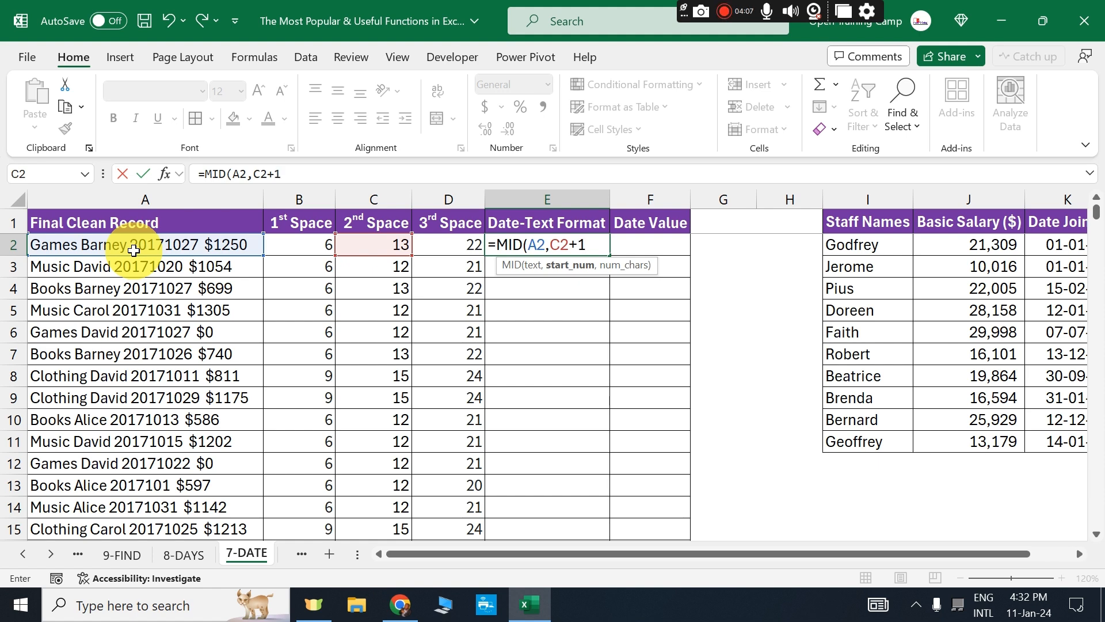
pyautogui.write(',')
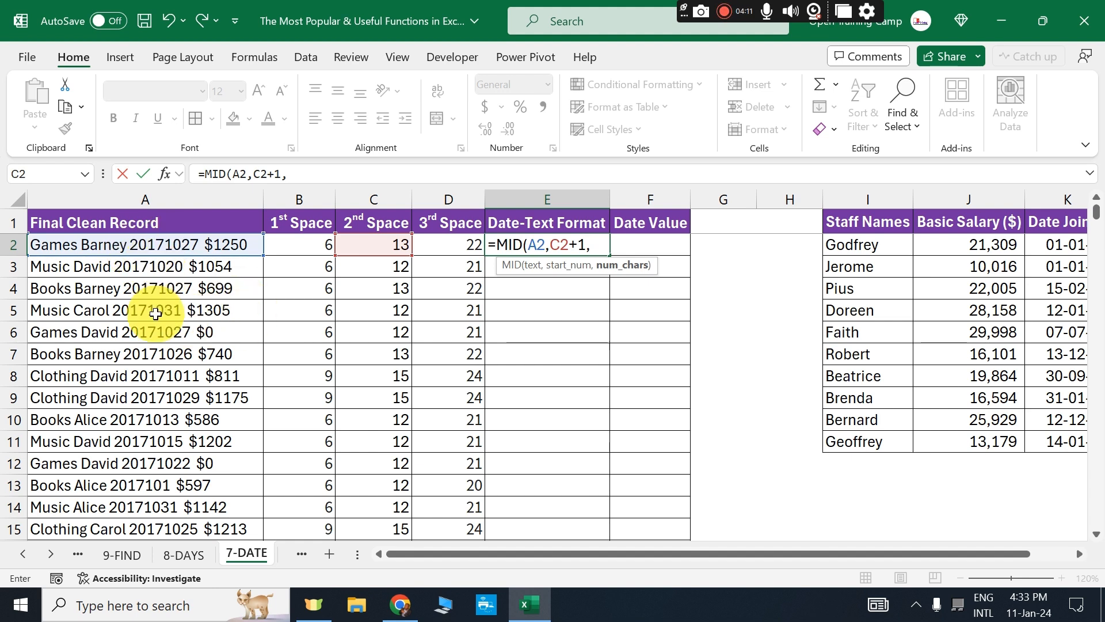
pyautogui.write('8)')
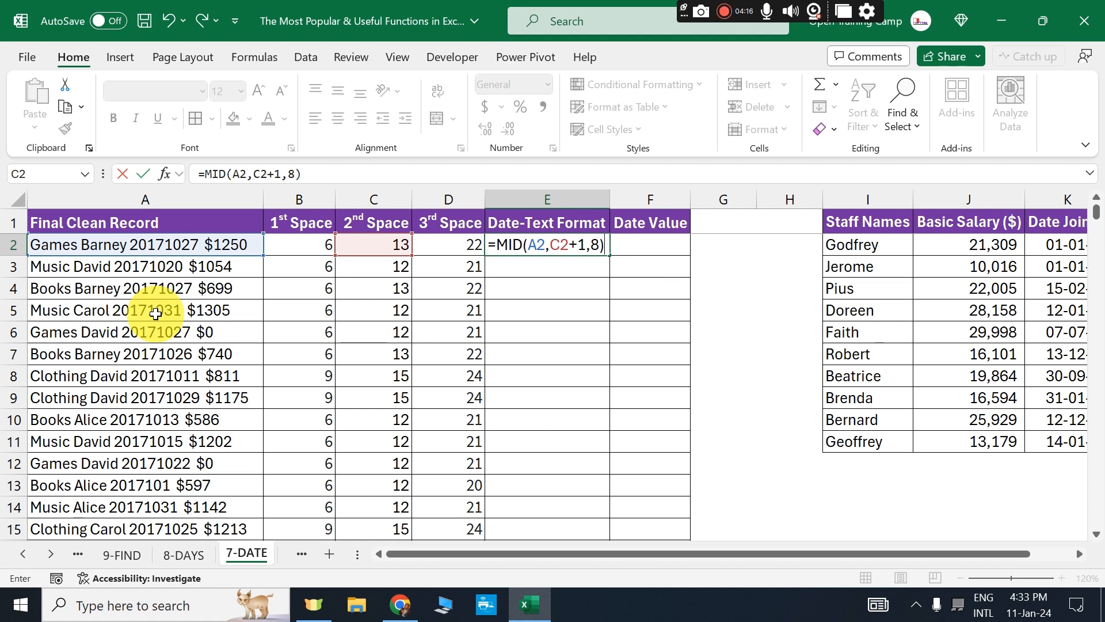
pyautogui.press('Return')
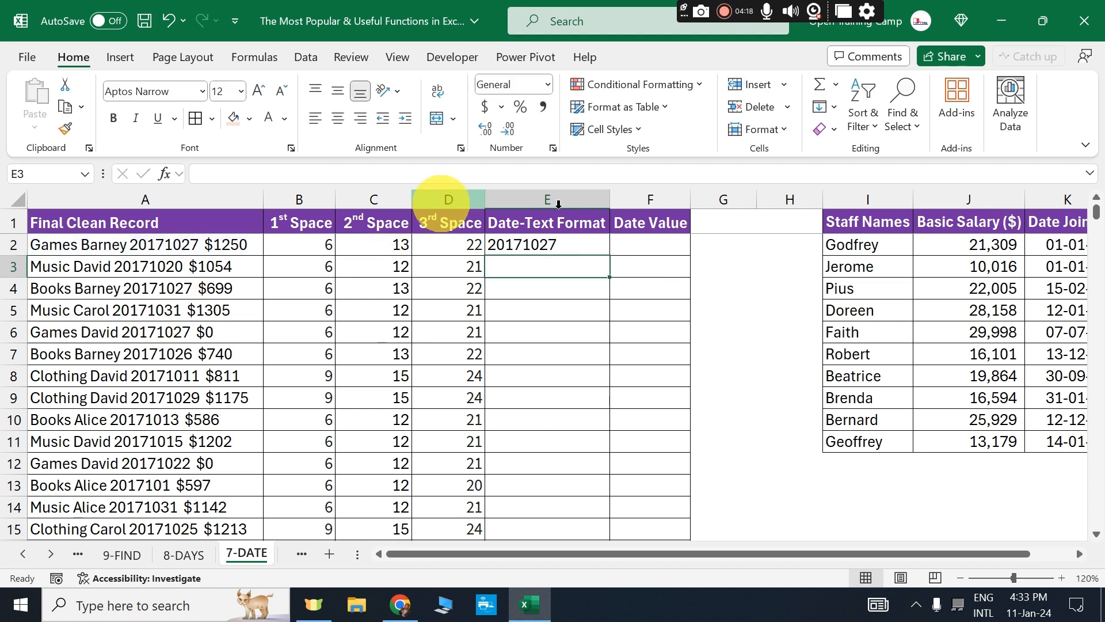
# Fill the MID formula from E2 down the Date-Text Format column and review the extracted date texts.
pyautogui.click(523, 243)
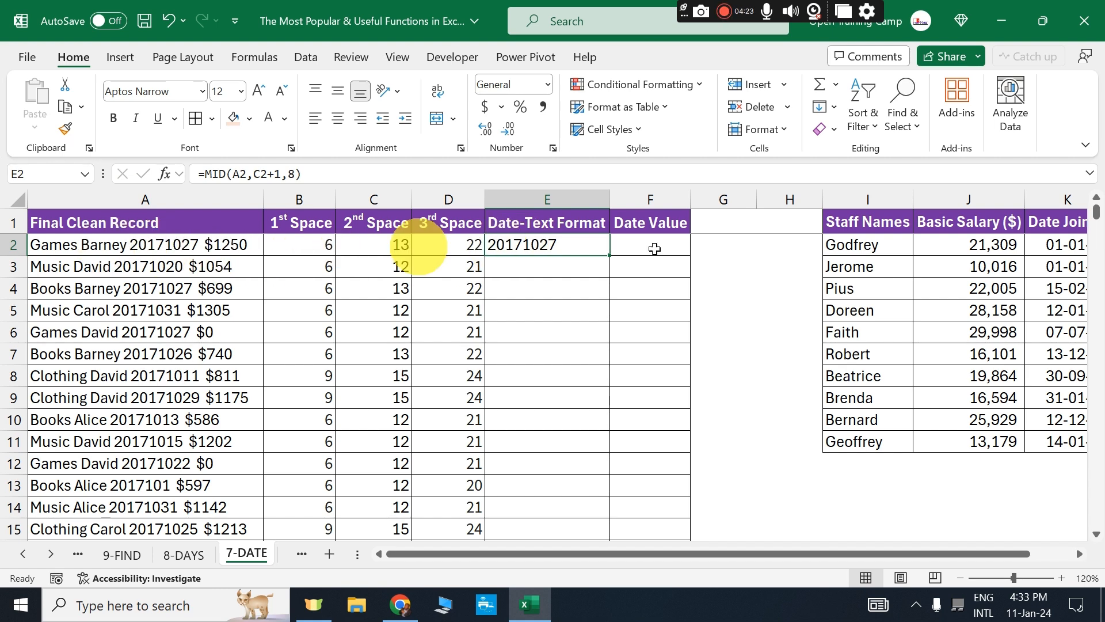
pyautogui.doubleClick(609, 258)
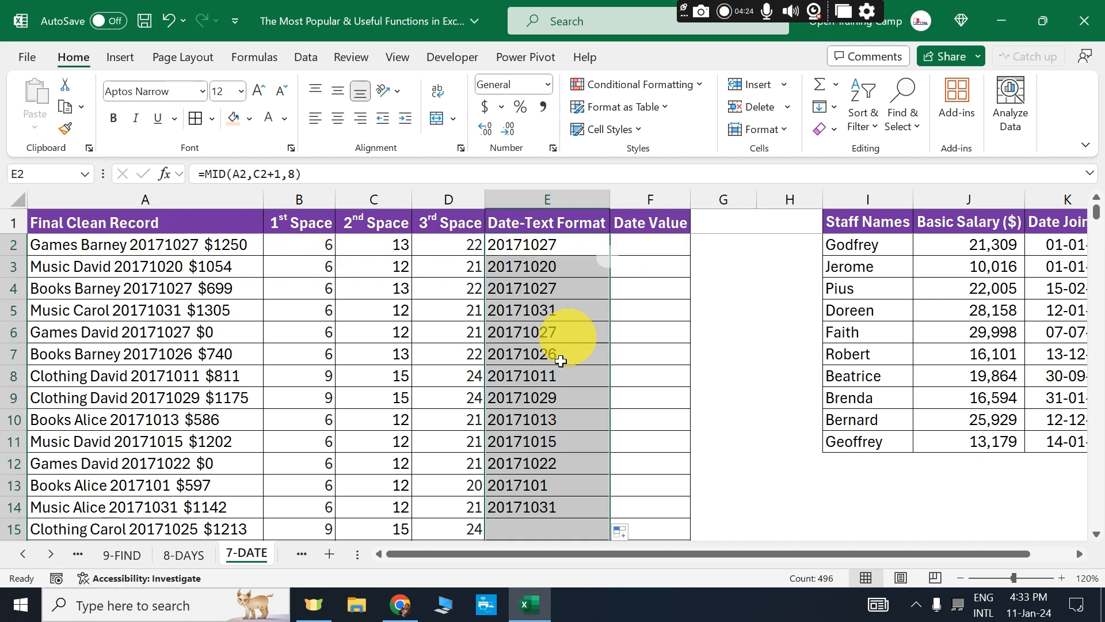
pyautogui.click(562, 375)
pyautogui.moveTo(537, 244); pyautogui.dragTo(508, 464)
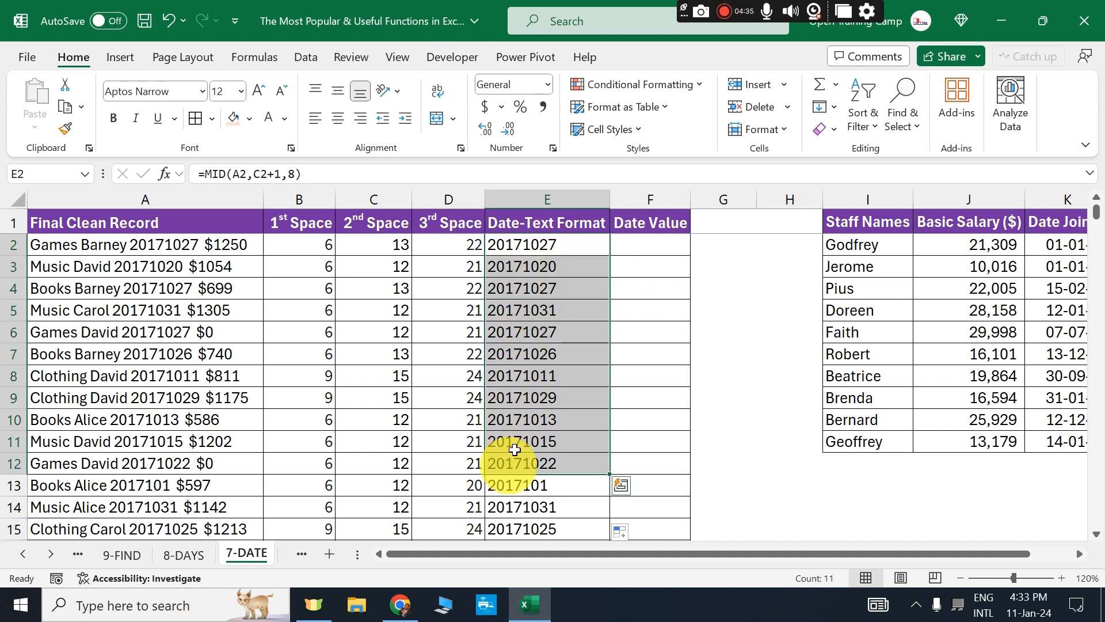
# Begin a DATE formula in F2 that takes its year from the date text with LEFT(E2,4).
pyautogui.click(647, 245)
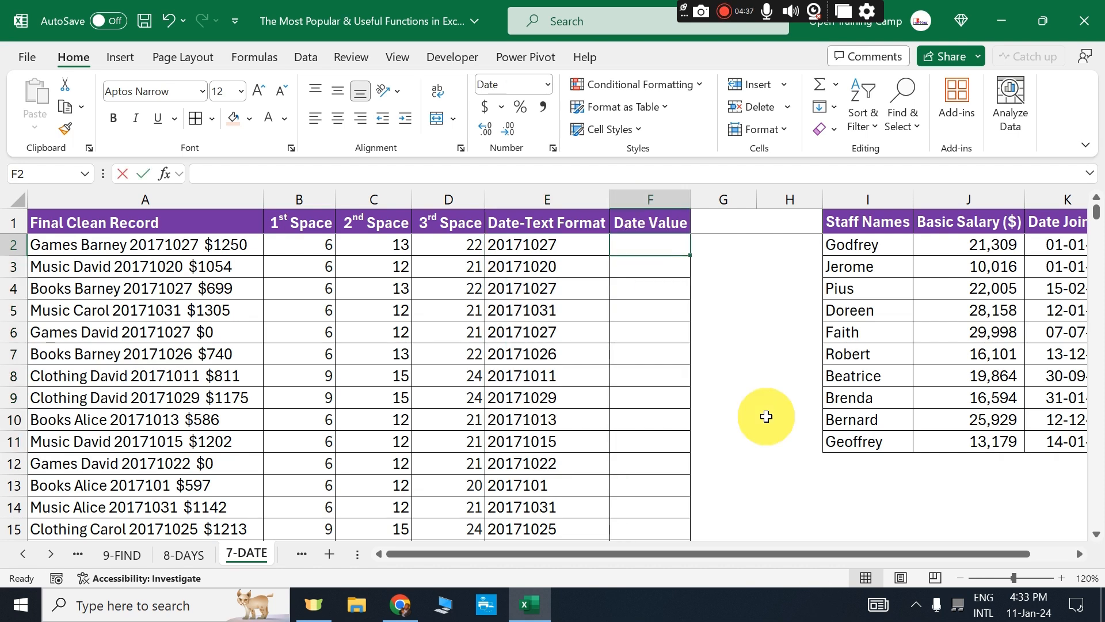
pyautogui.write('=date')
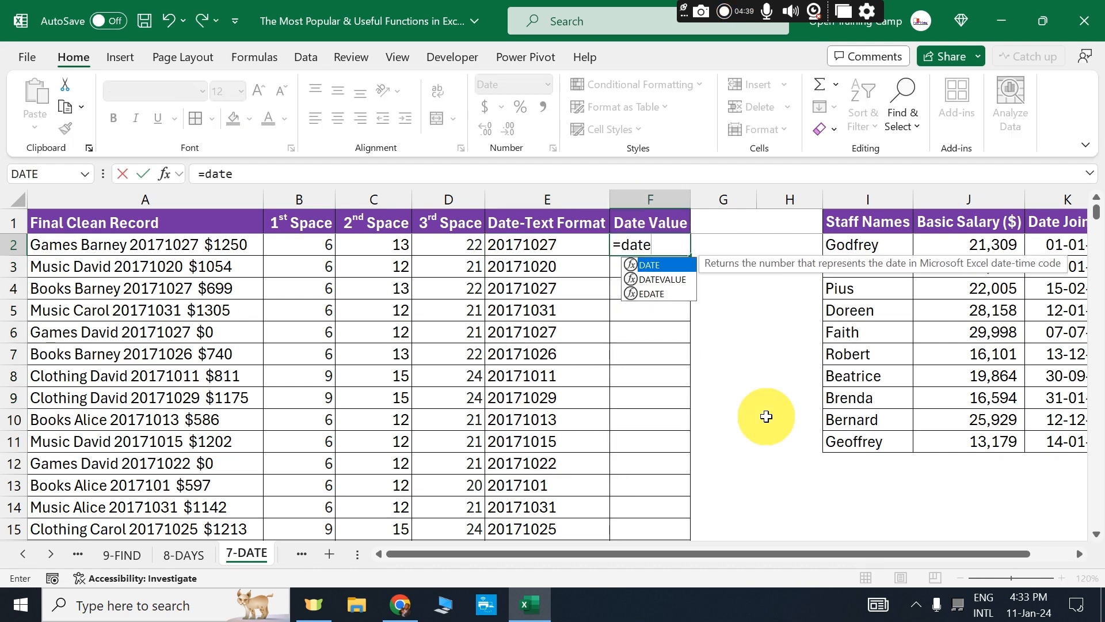
pyautogui.press('Tab')
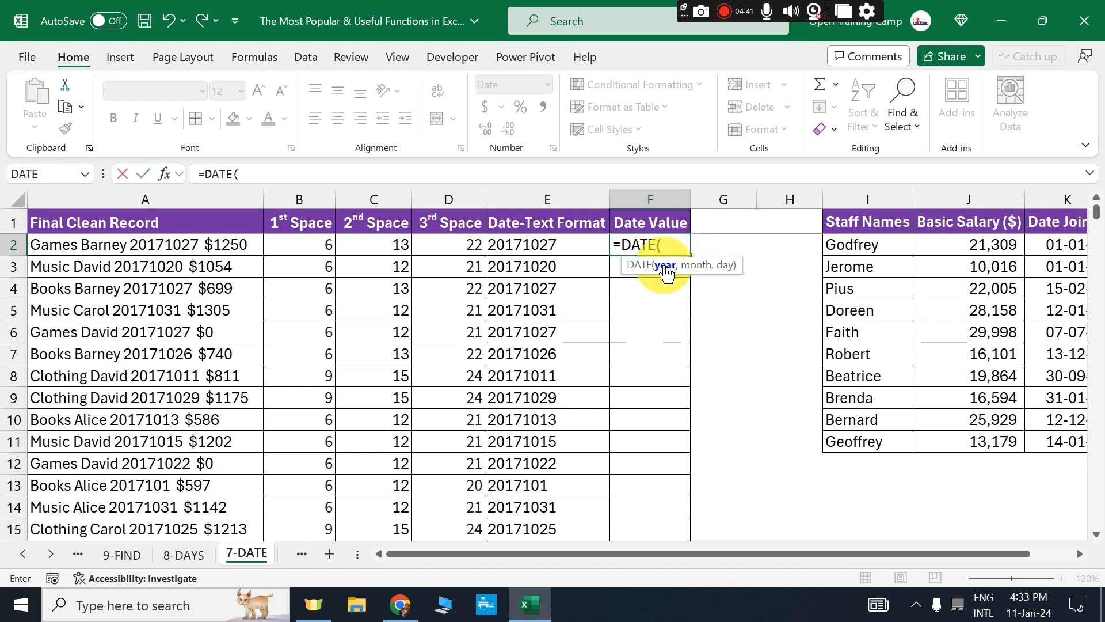
pyautogui.write('left')
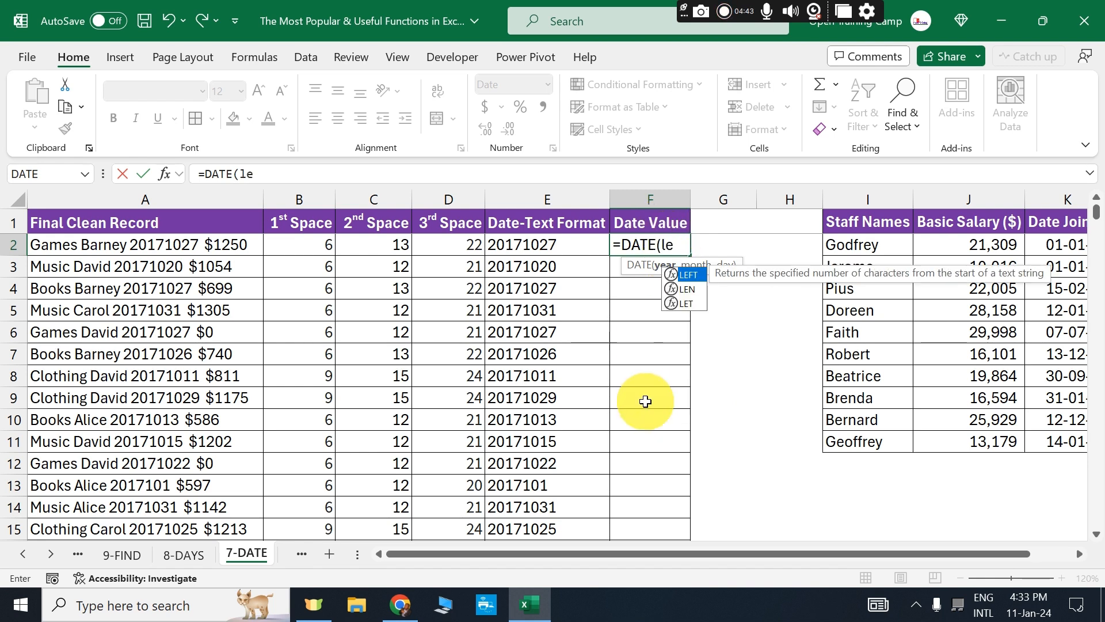
pyautogui.press('Tab')
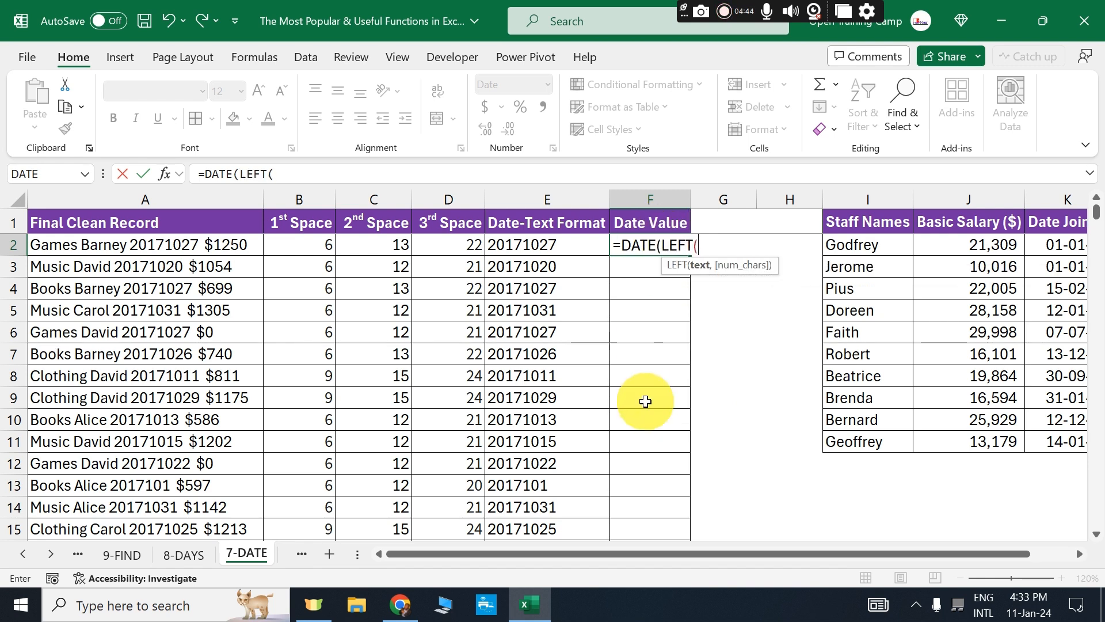
pyautogui.click(510, 247)
pyautogui.write(',')
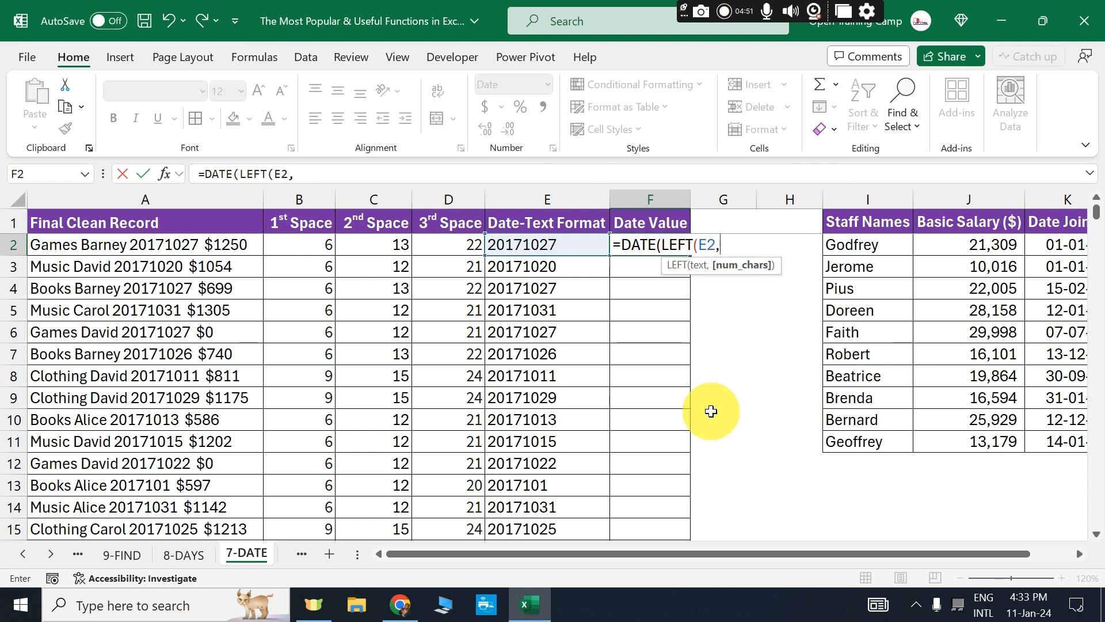
pyautogui.write('4),')
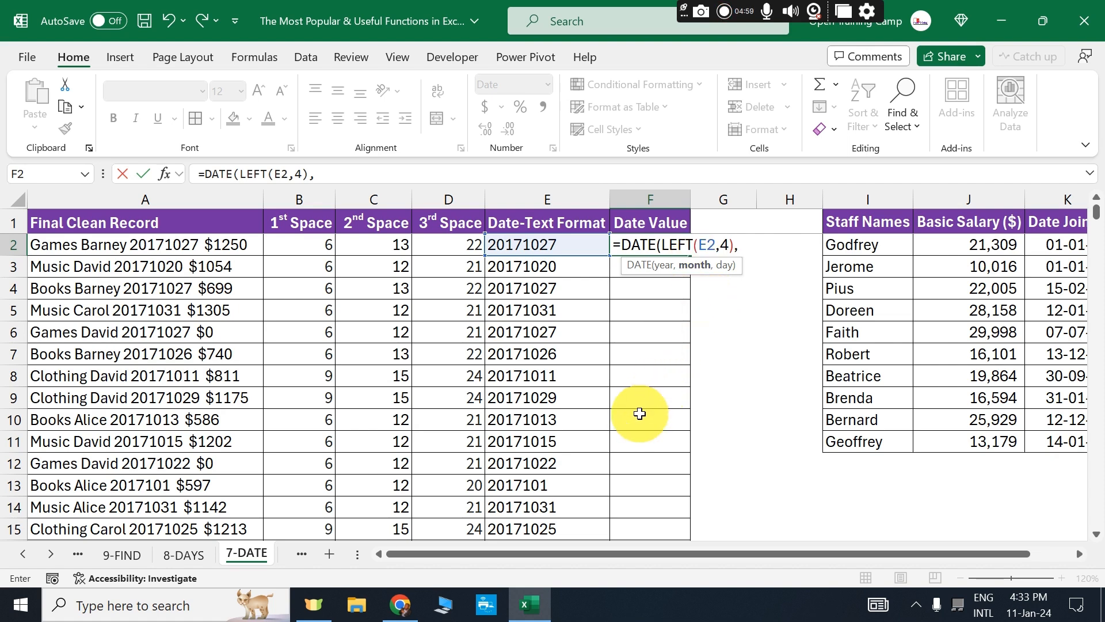
# Add MID(E2,5,2) as the month argument of the DATE formula in F2.
pyautogui.write('mid')
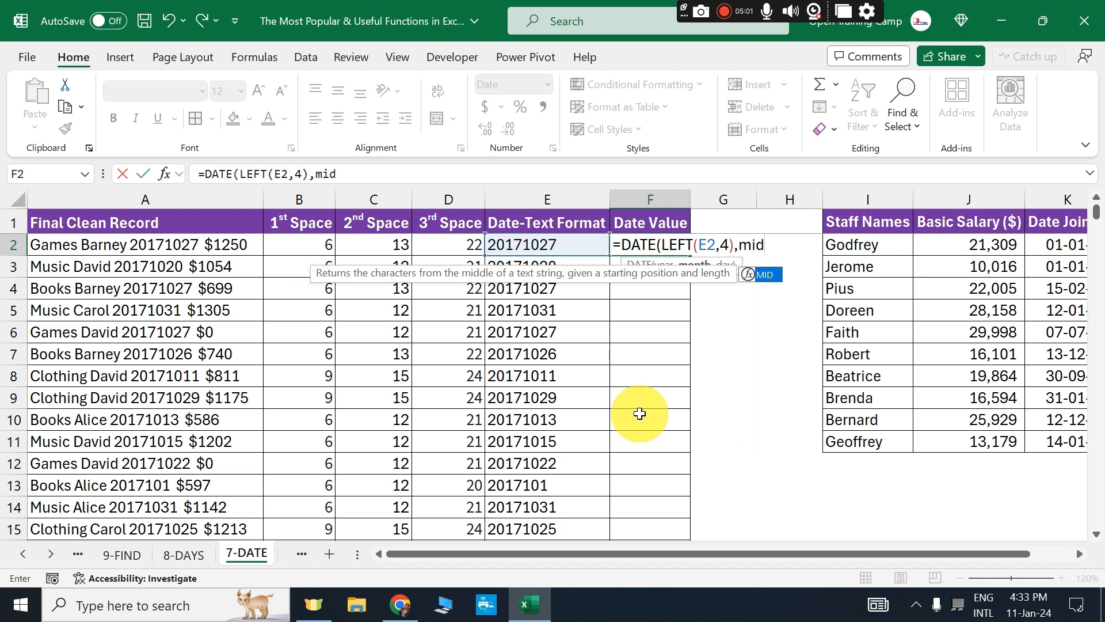
pyautogui.press('Tab')
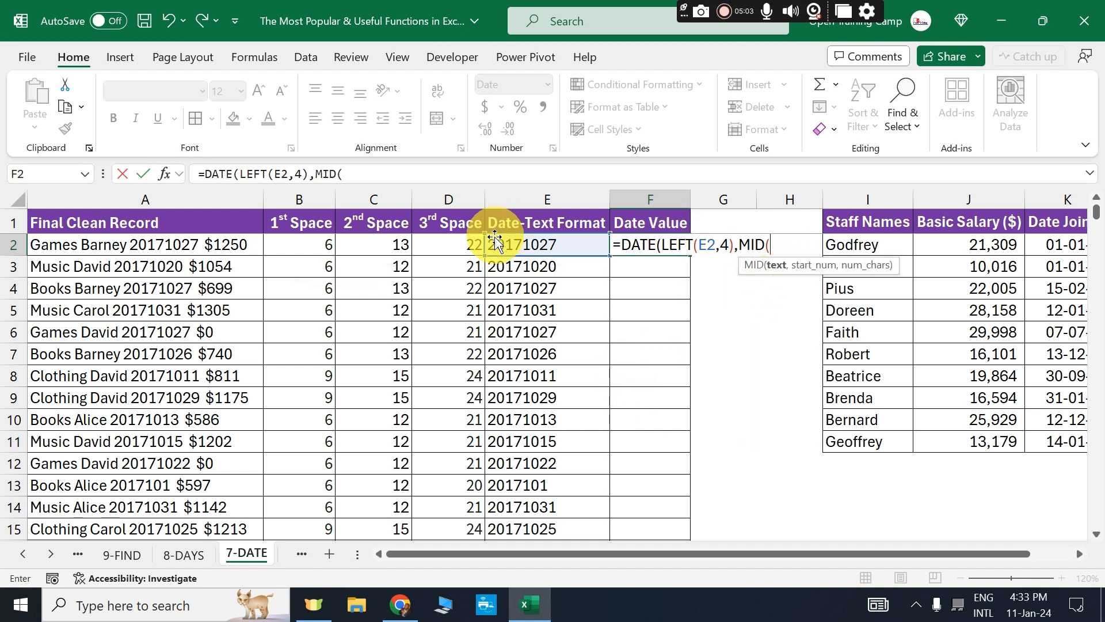
pyautogui.click(521, 245)
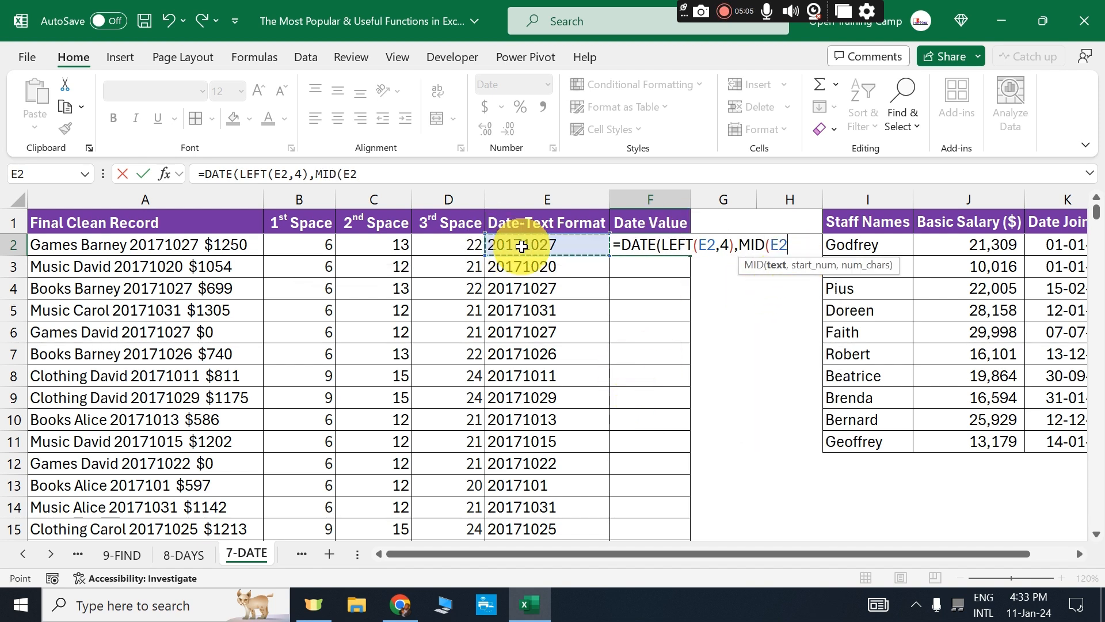
pyautogui.write(',')
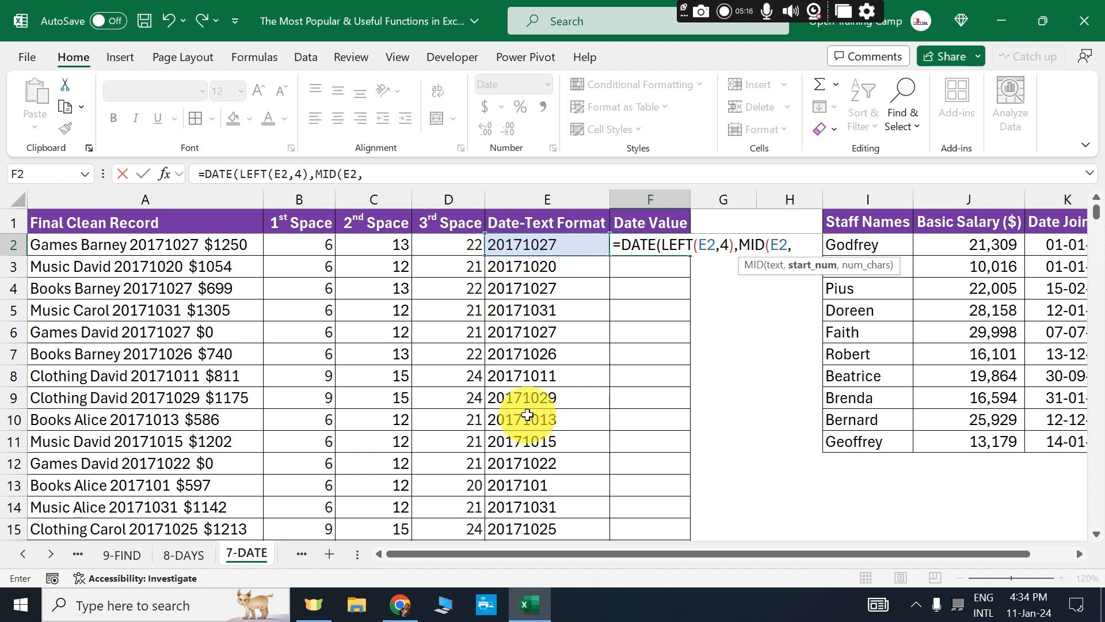
pyautogui.write('5,2')
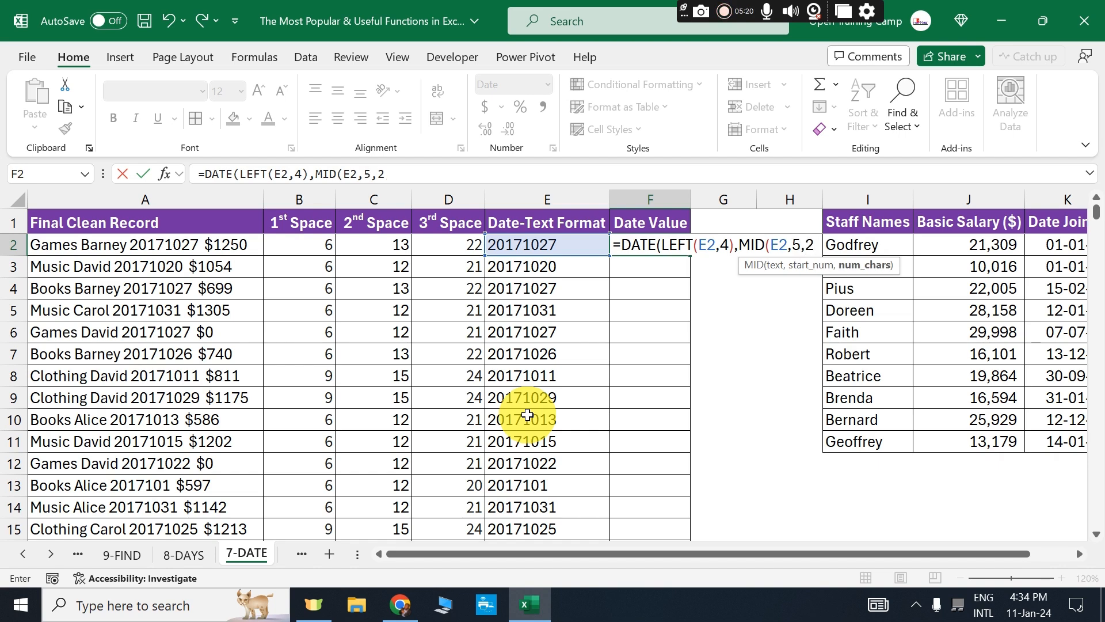
pyautogui.write(')')
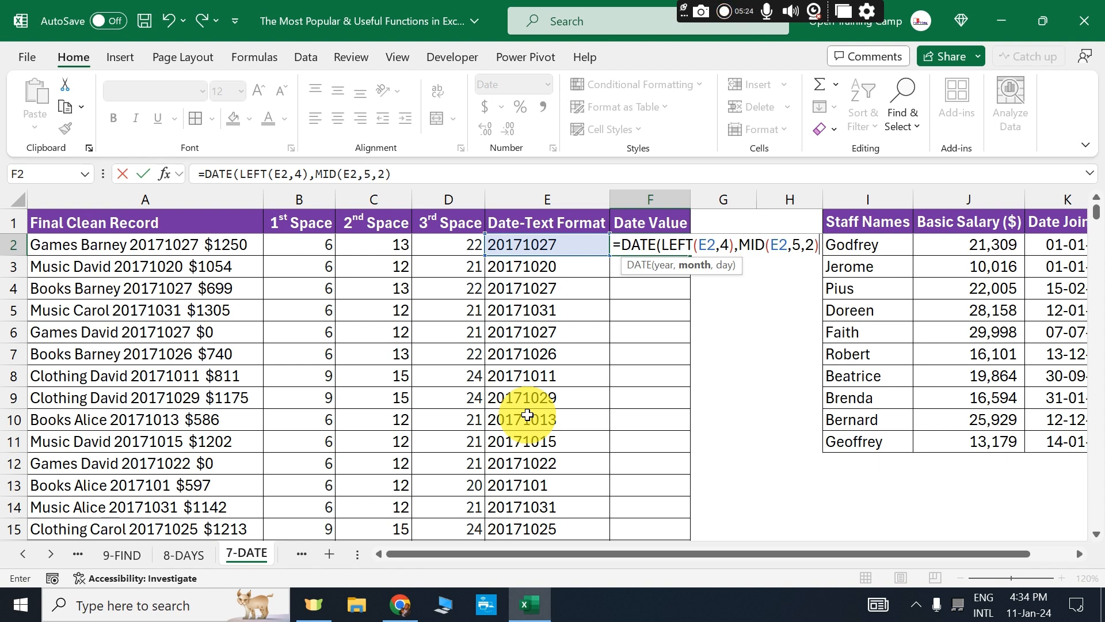
pyautogui.write(',')
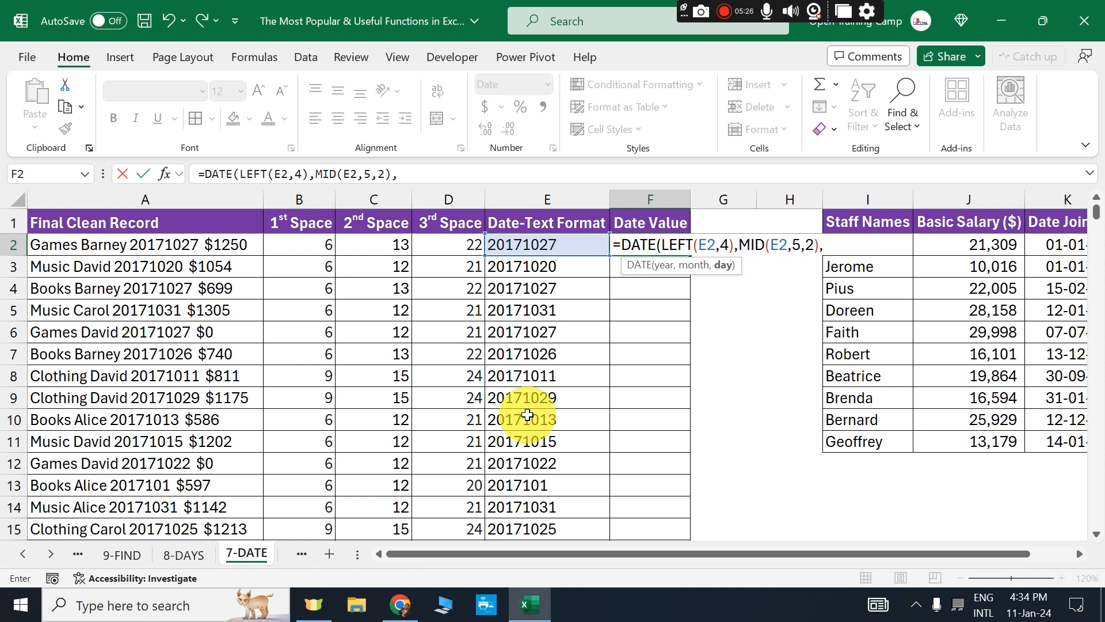
# Add RIGHT(E2,2) as the day argument and enter the completed =DATE(LEFT(E2,4),MID(E2,5,2),RIGHT(E2,2)) formula in F2.
pyautogui.write('right(')
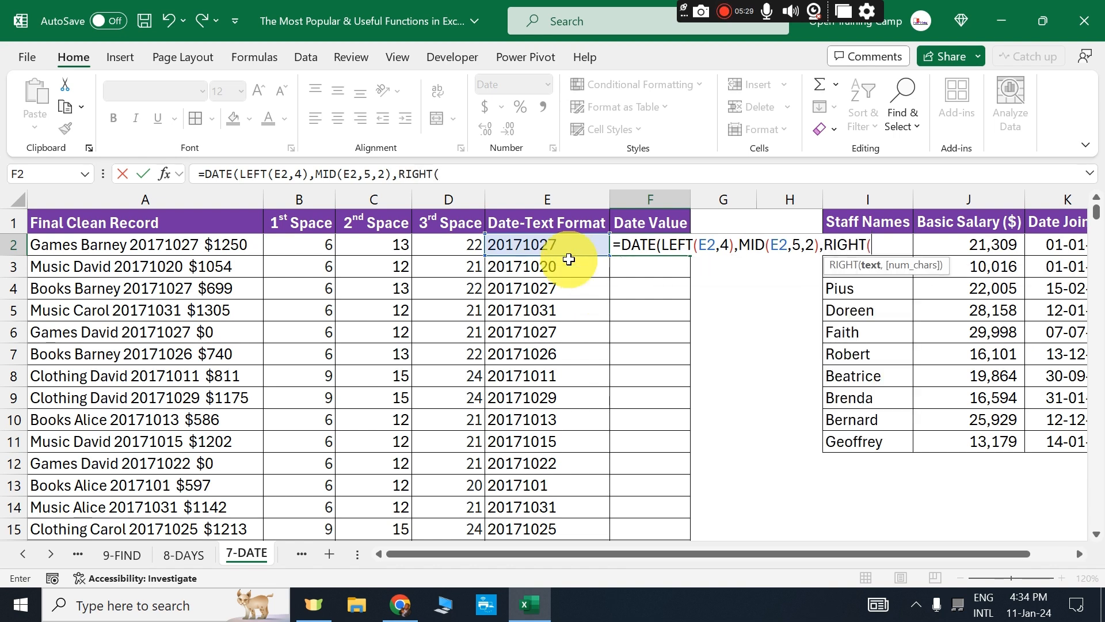
pyautogui.click(516, 248)
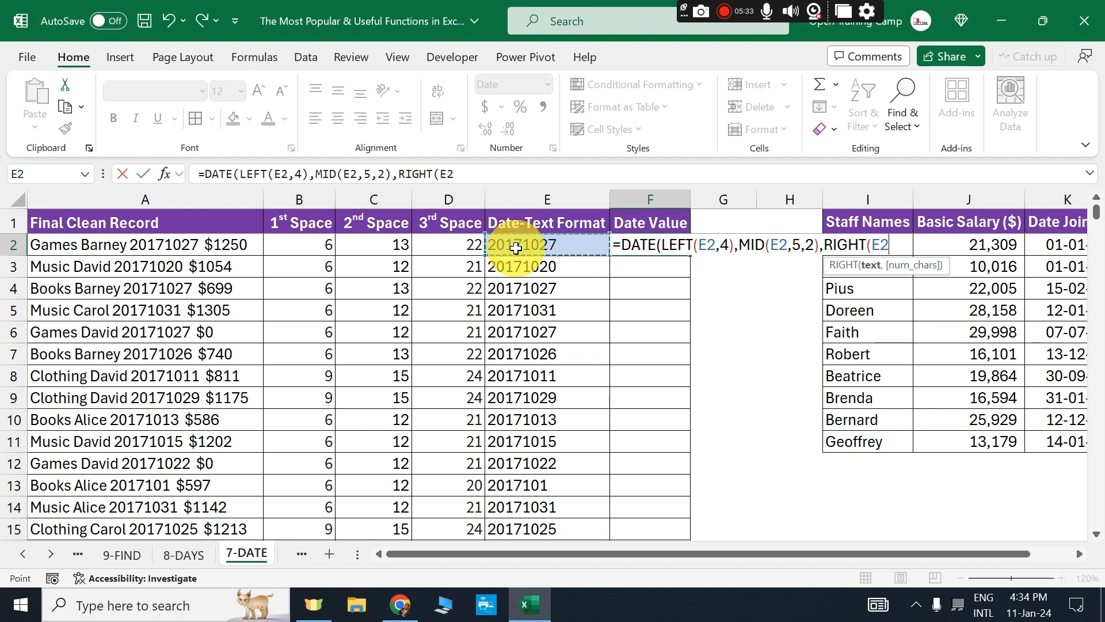
pyautogui.write(',')
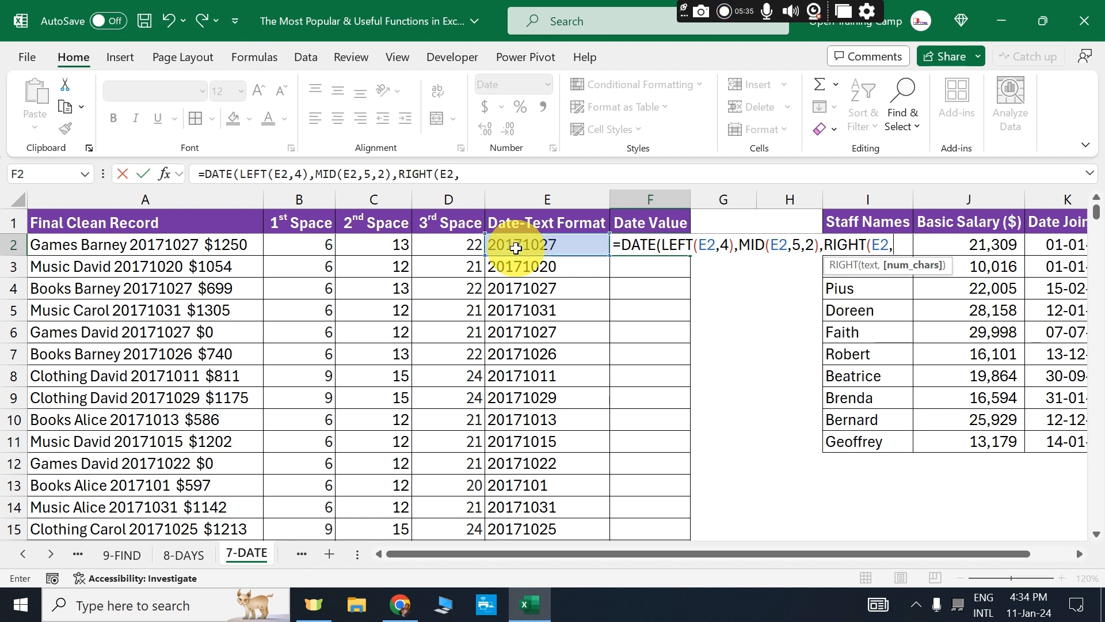
pyautogui.write('2)')
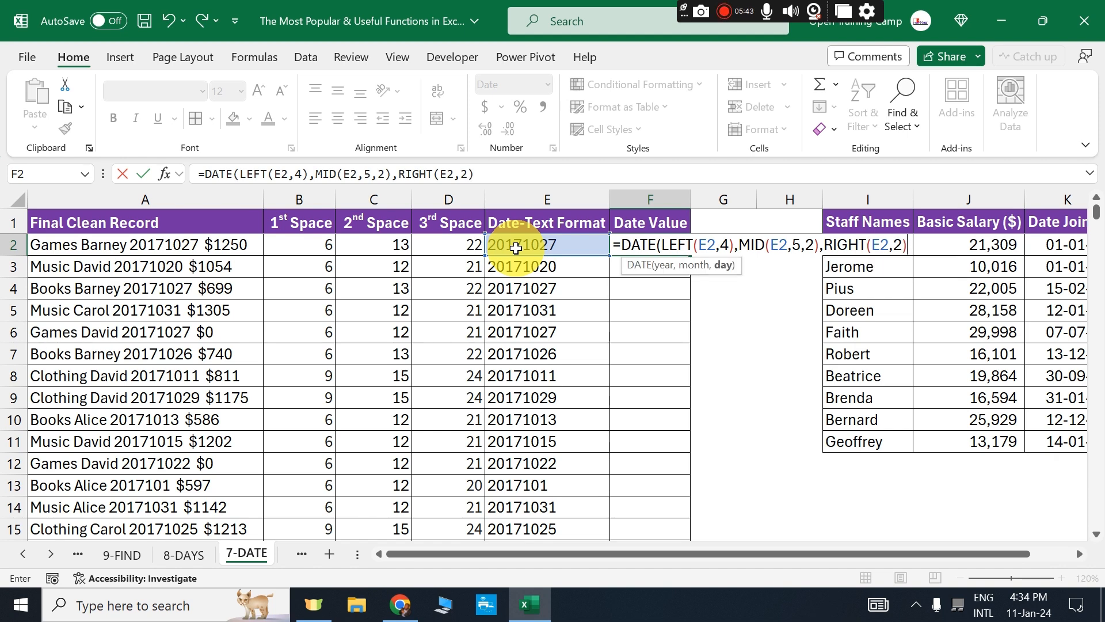
pyautogui.write(')')
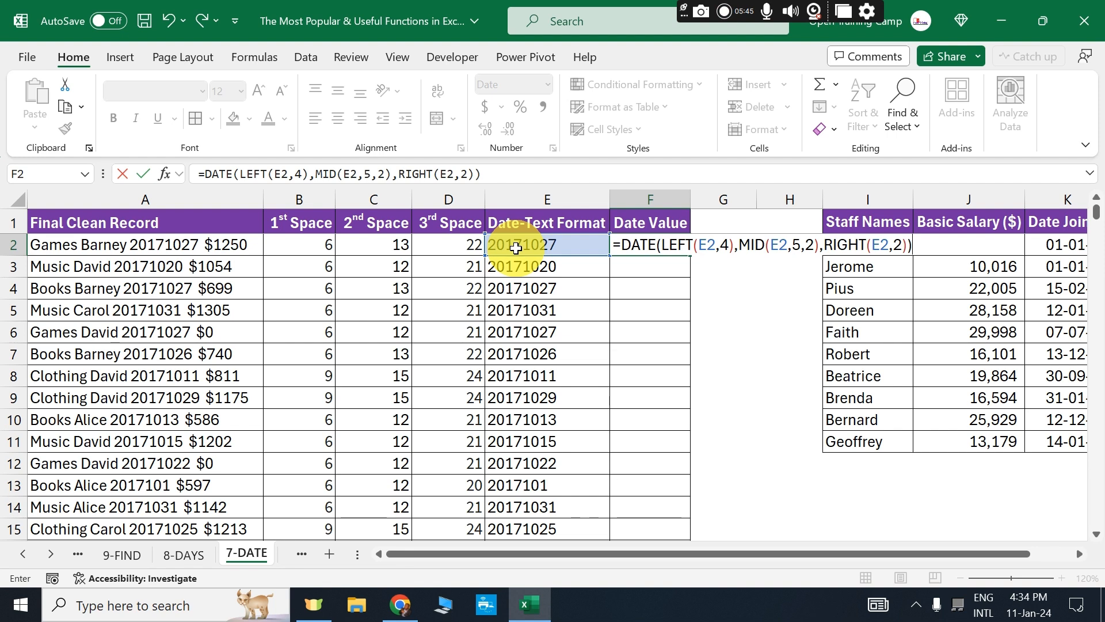
pyautogui.press('Return')
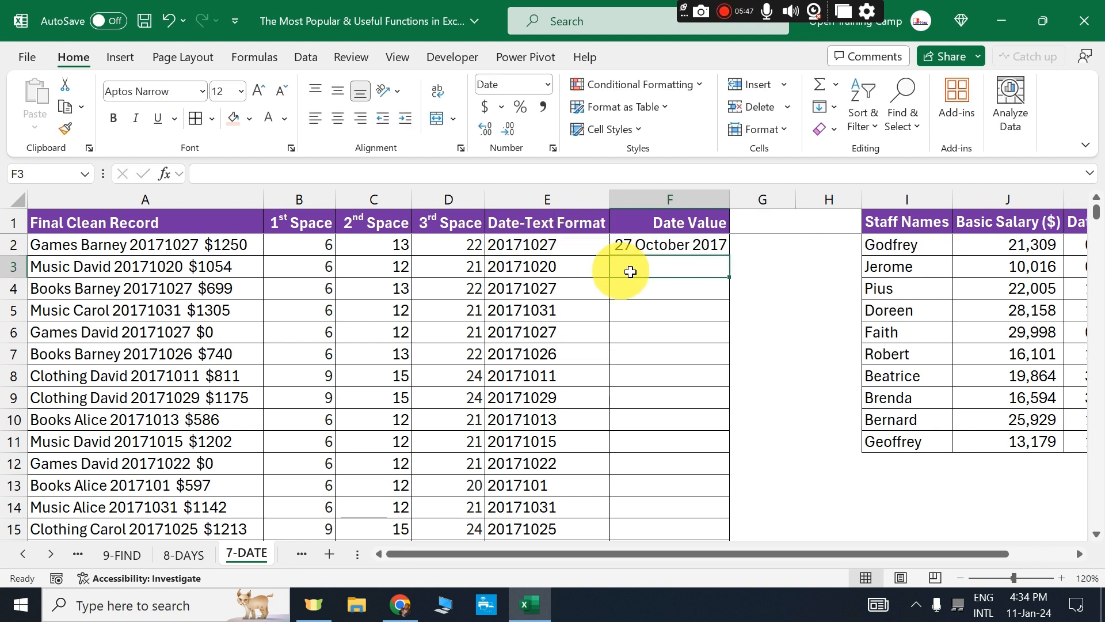
# Compare the Date Value in F2 with its source text, and fill the DATE formula down the Date Value column.
pyautogui.click(644, 248)
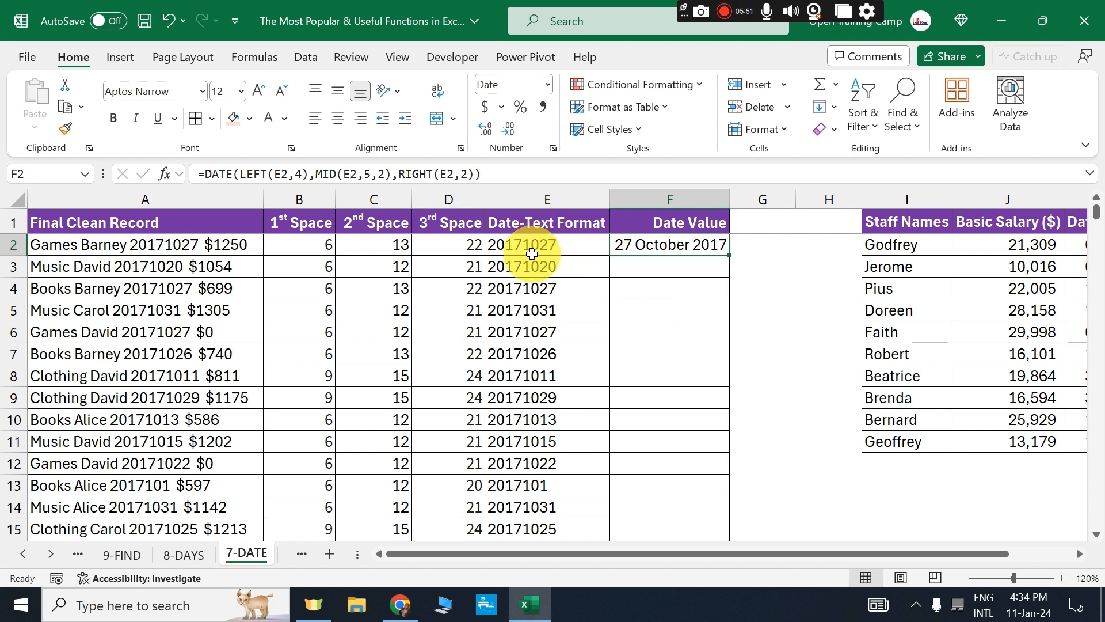
pyautogui.click(672, 195)
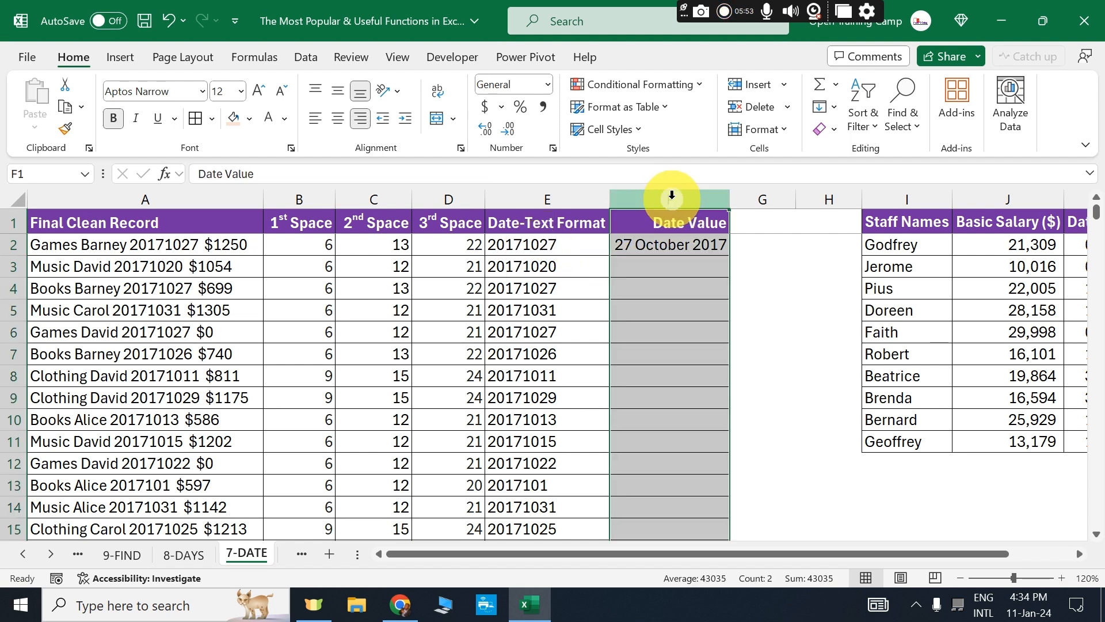
pyautogui.click(631, 246)
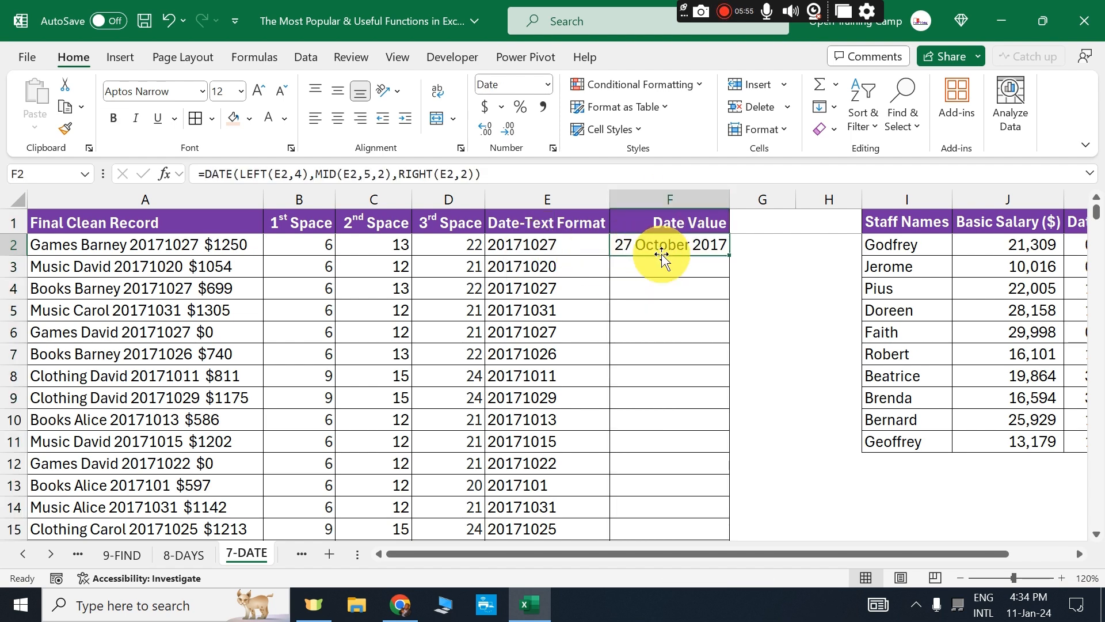
pyautogui.click(528, 246)
pyautogui.click(689, 244)
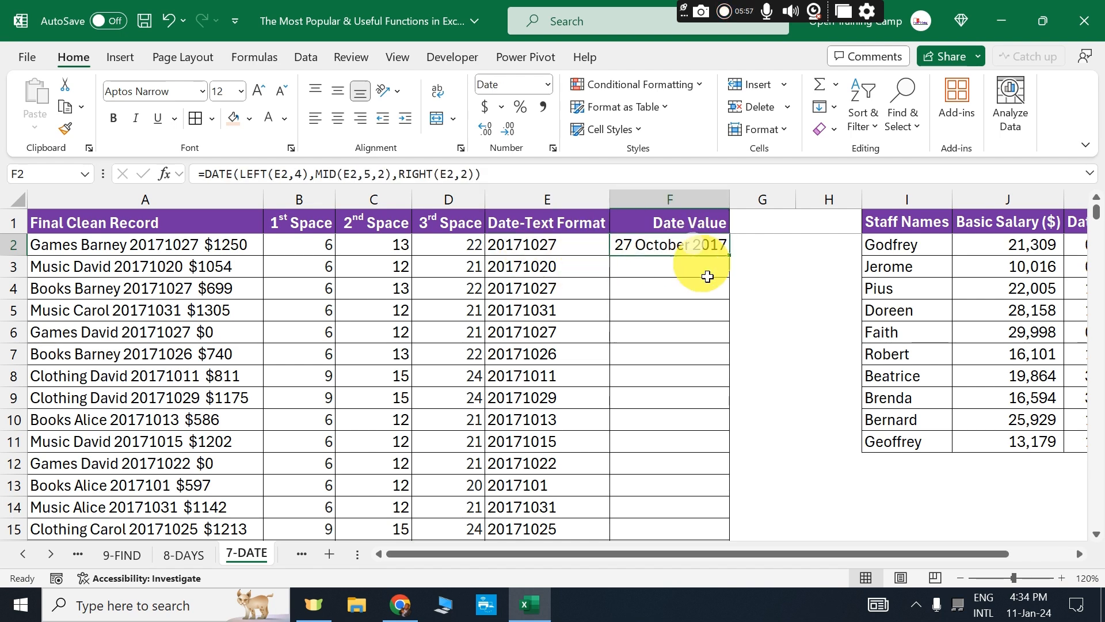
pyautogui.doubleClick(730, 254)
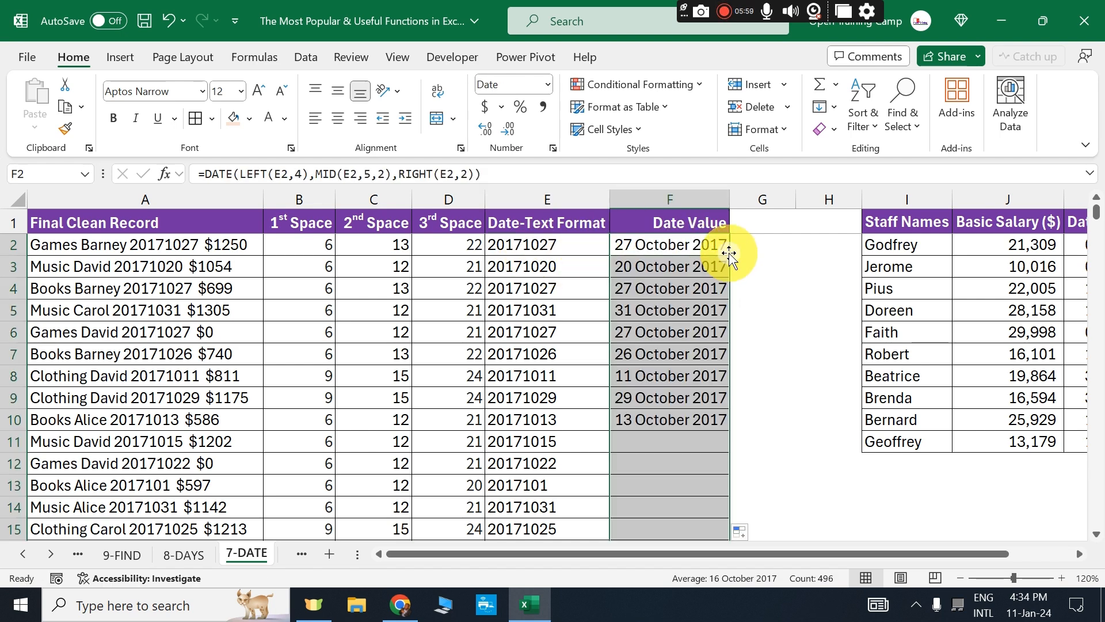
pyautogui.click(829, 288)
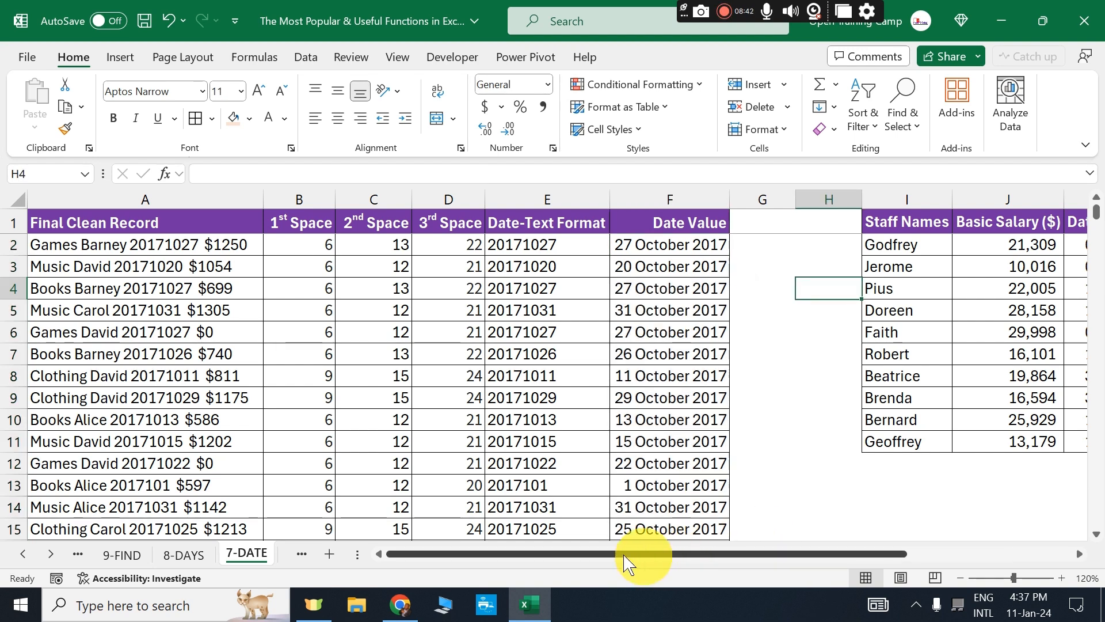
# Examine the staff table's Staff Names, Basic Salary, Date Joined and Years columns, along with the Today date beside it.
pyautogui.moveTo(518, 555); pyautogui.dragTo(863, 570)
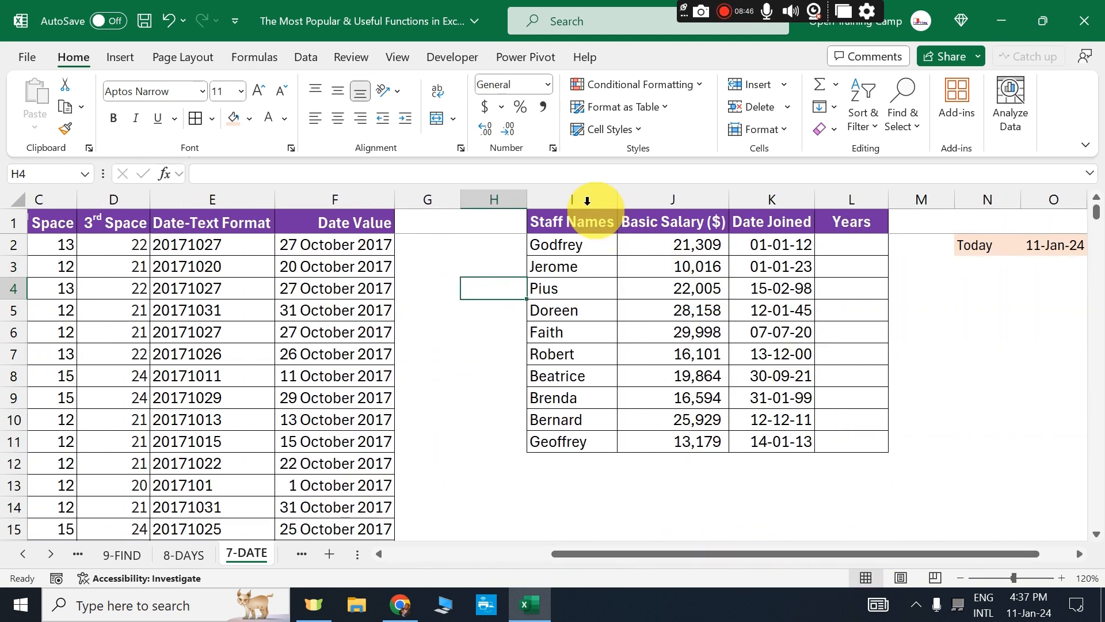
pyautogui.click(575, 190)
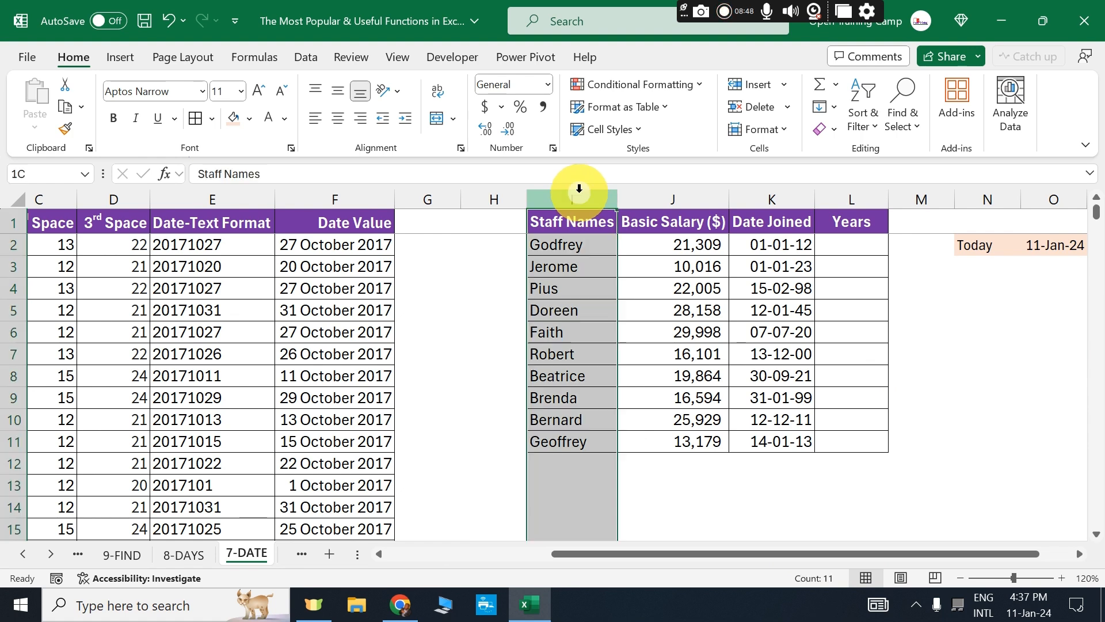
pyautogui.click(666, 190)
pyautogui.click(565, 193)
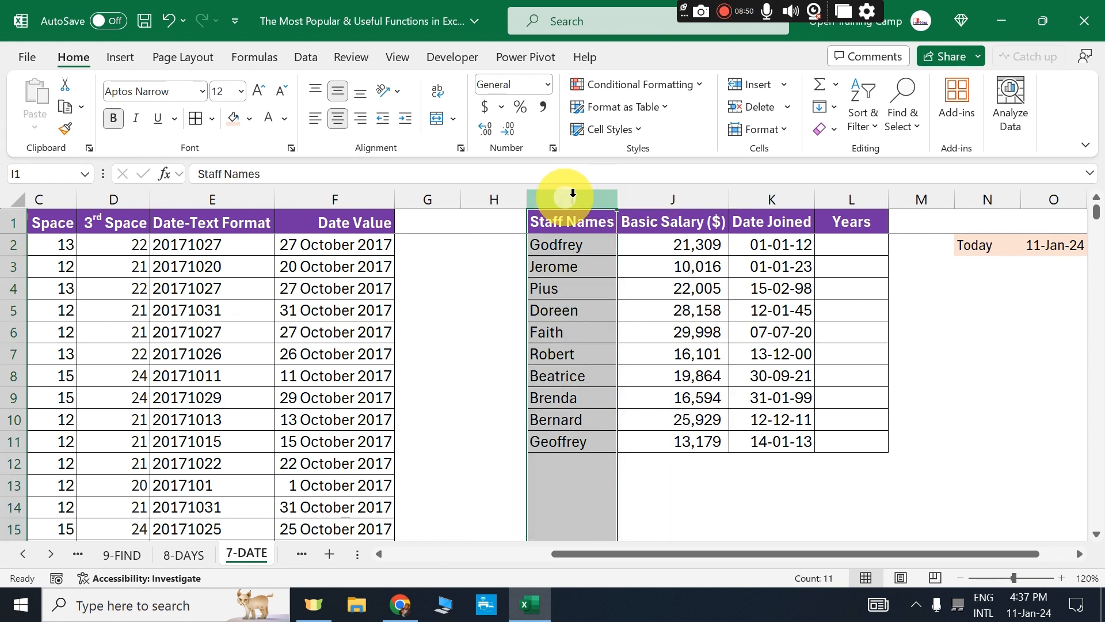
pyautogui.click(669, 196)
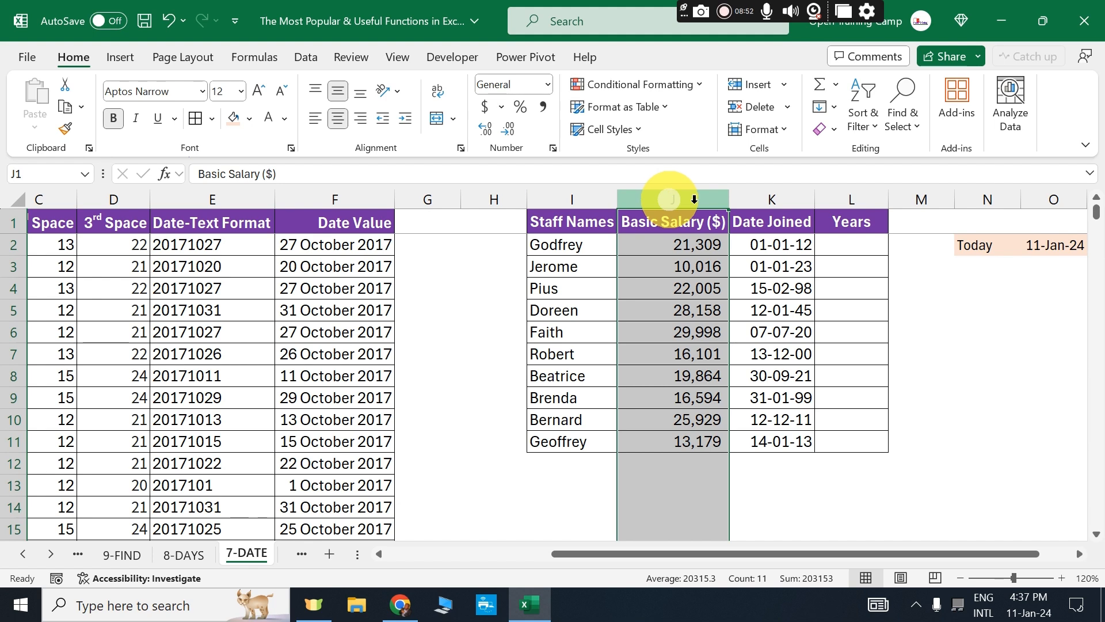
pyautogui.click(767, 198)
pyautogui.click(852, 196)
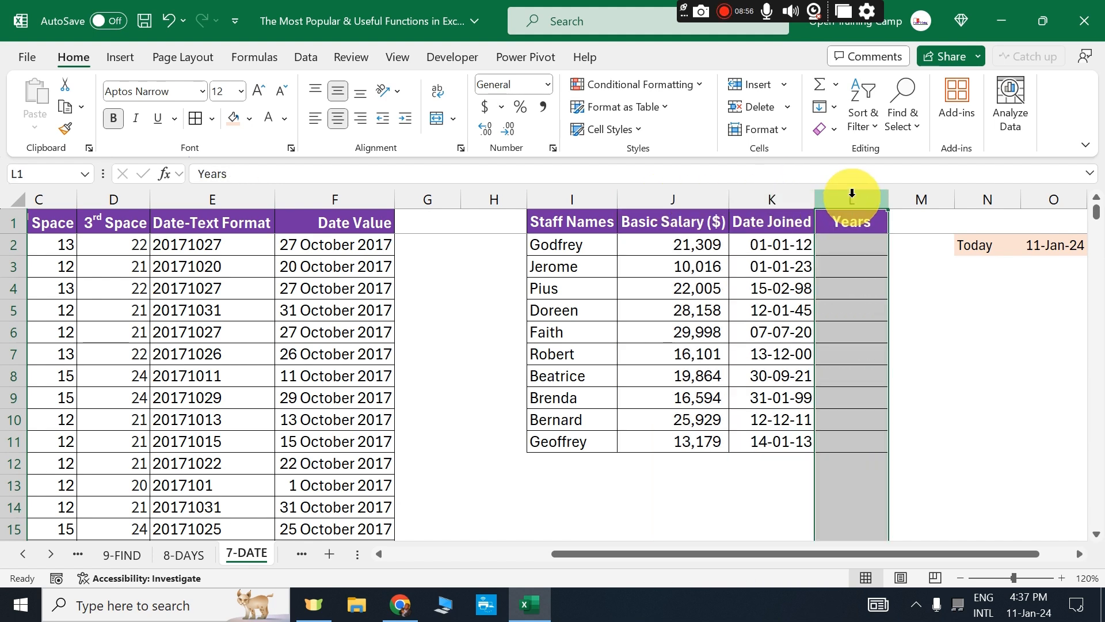
pyautogui.click(1079, 553)
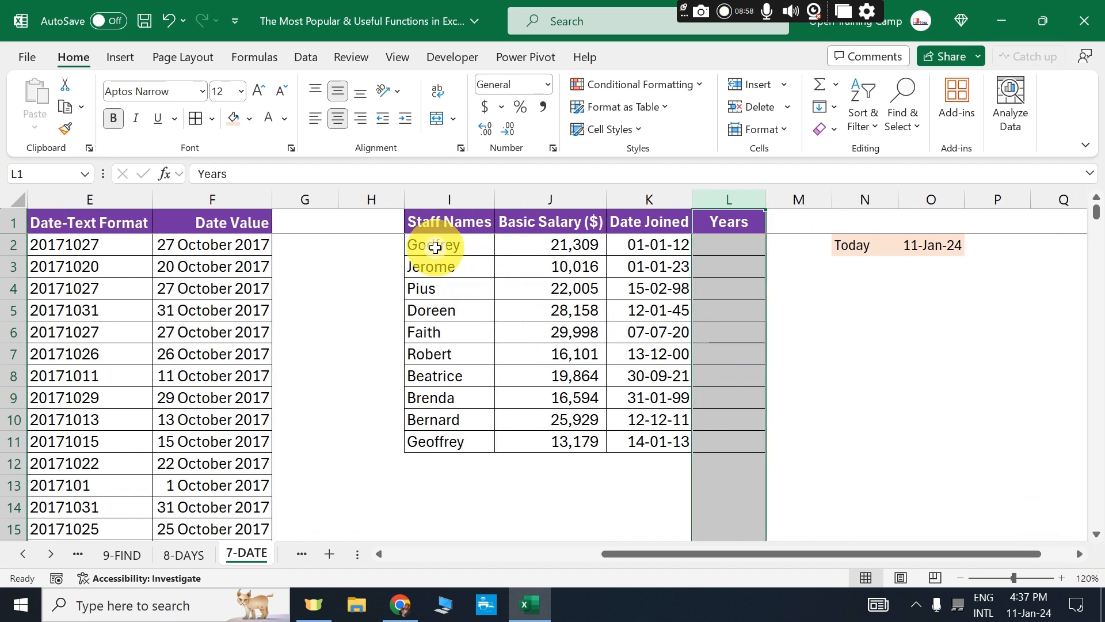
pyautogui.click(435, 247)
pyautogui.click(866, 375)
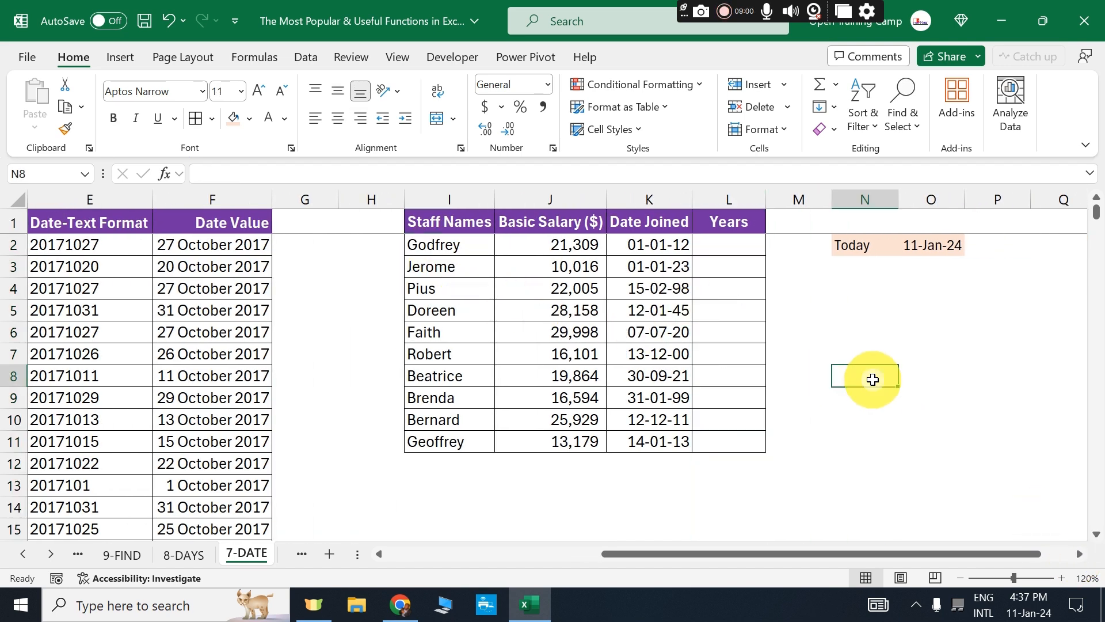
# Enter =DATEDIF(K2,TODAY(),"Y") in L2 to calculate the first staff member's years of service.
pyautogui.click(724, 244)
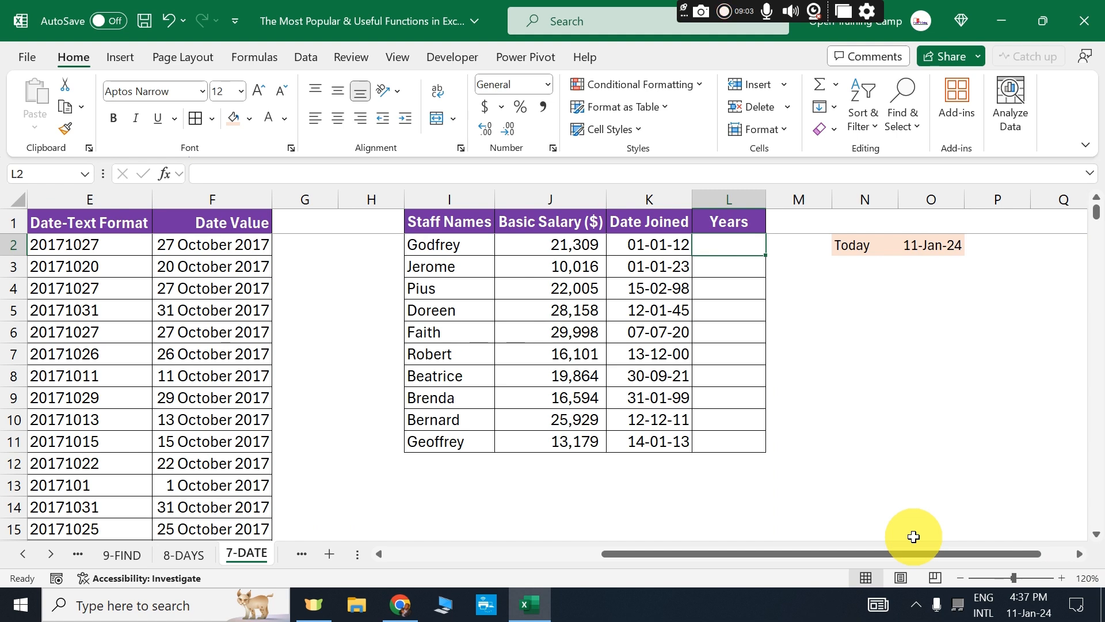
pyautogui.write('=datedif(')
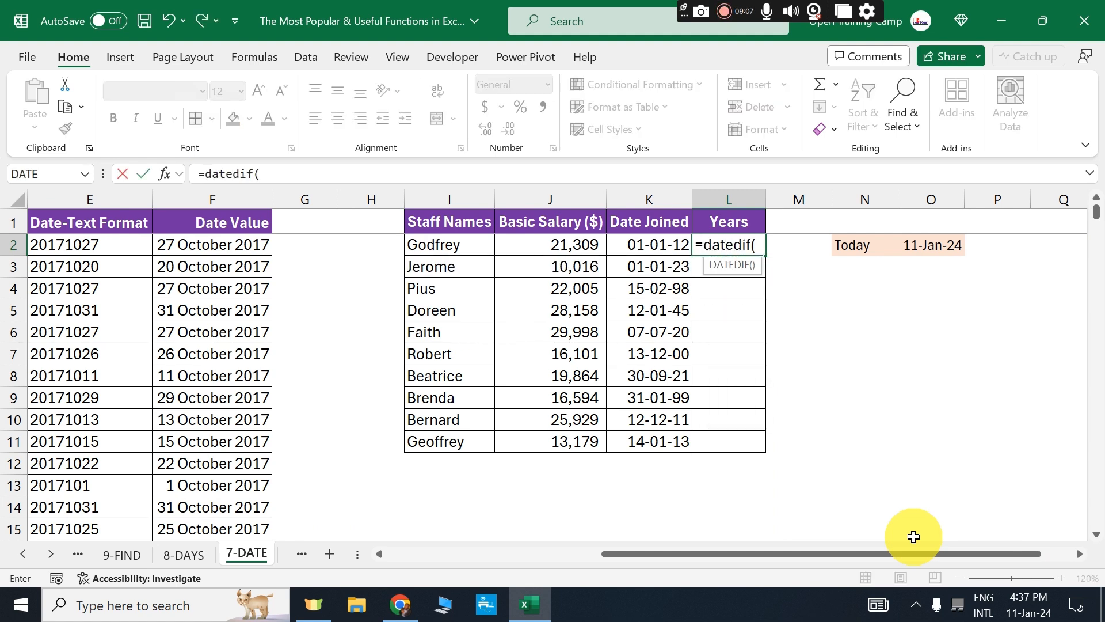
pyautogui.click(650, 252)
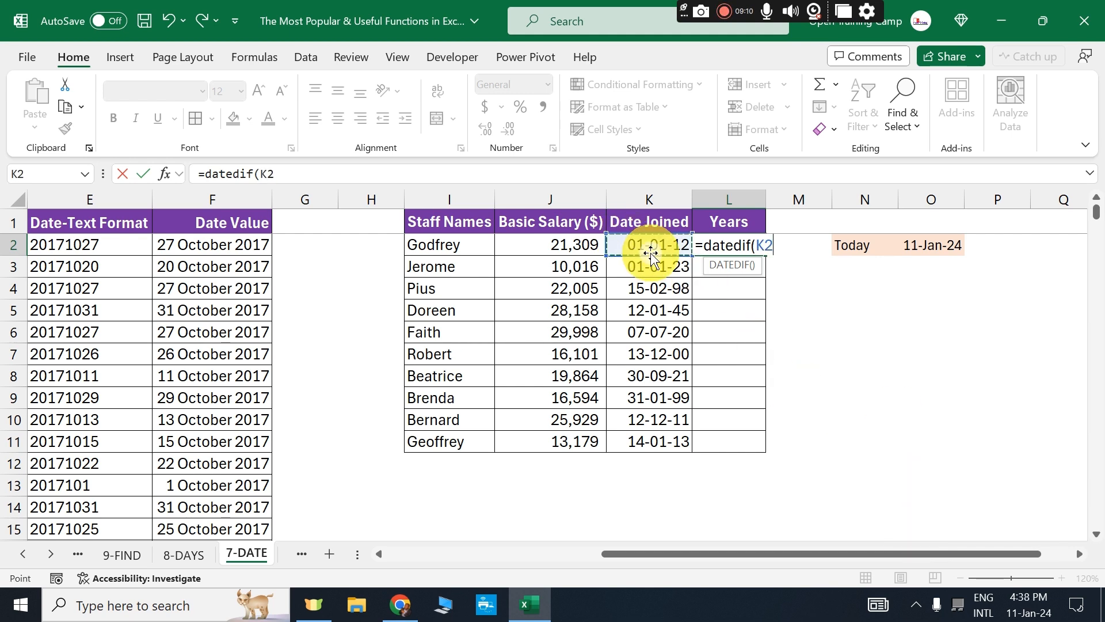
pyautogui.write(',')
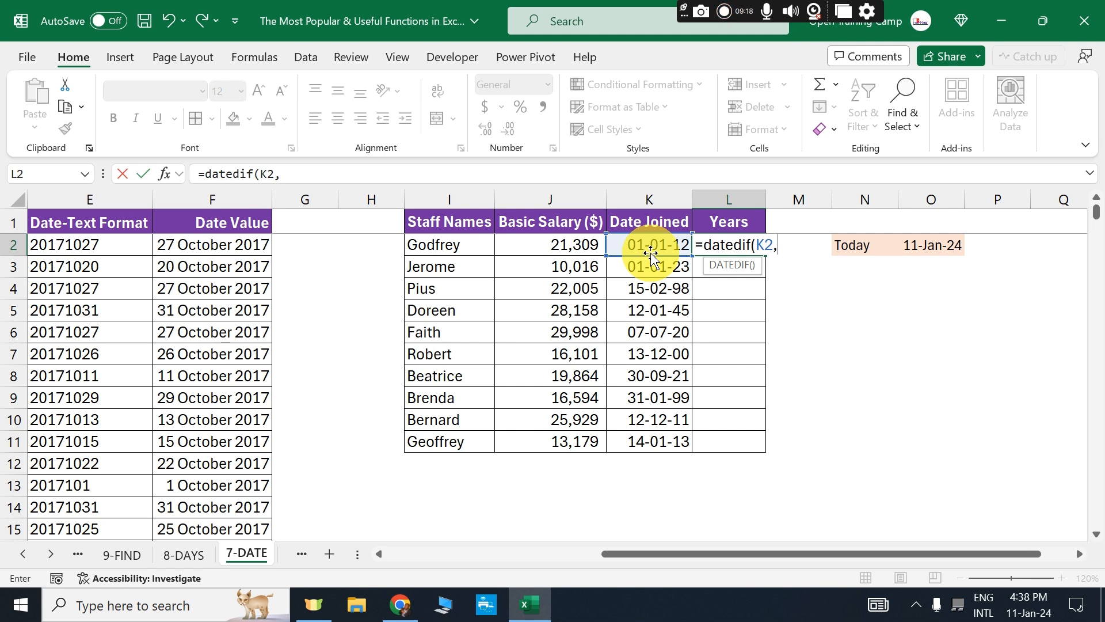
pyautogui.write('toda')
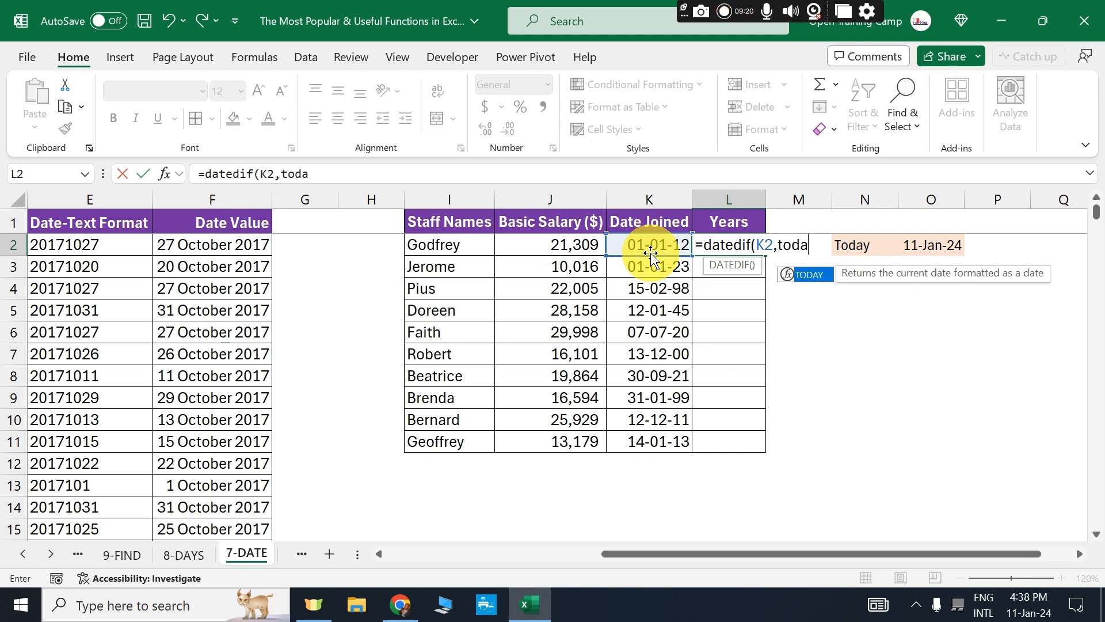
pyautogui.press('Tab')
pyautogui.write('),')
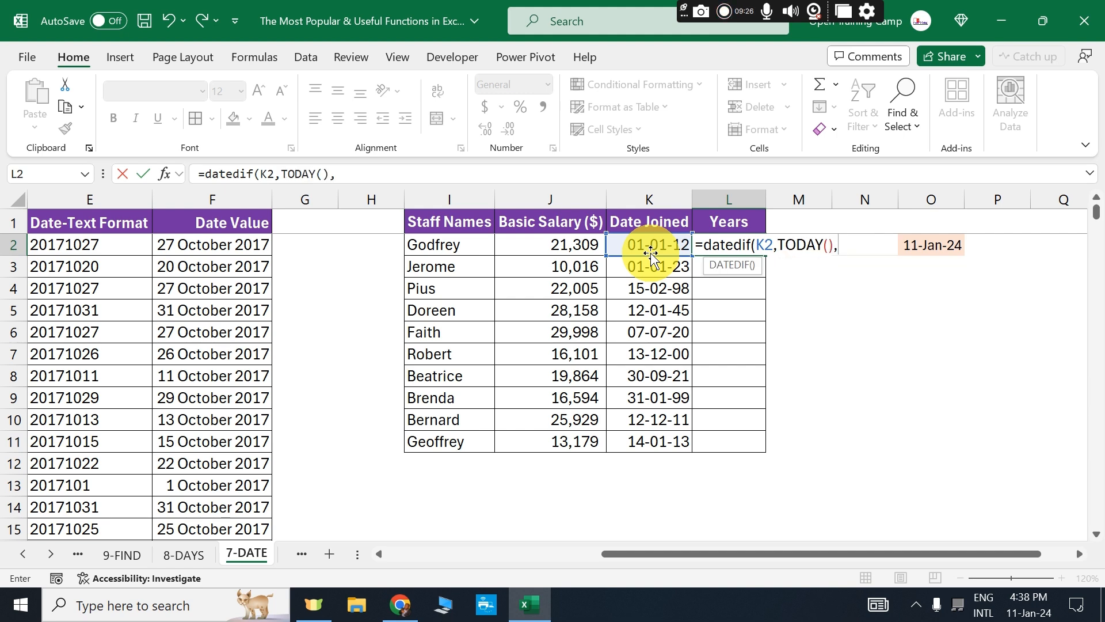
pyautogui.write('"Y")')
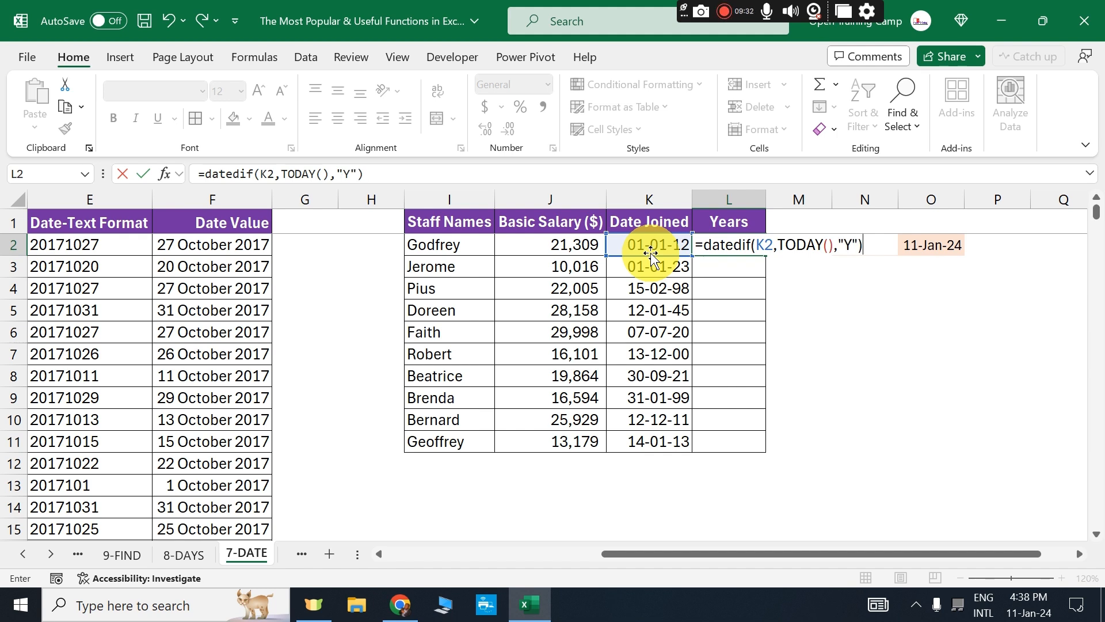
pyautogui.press('Return')
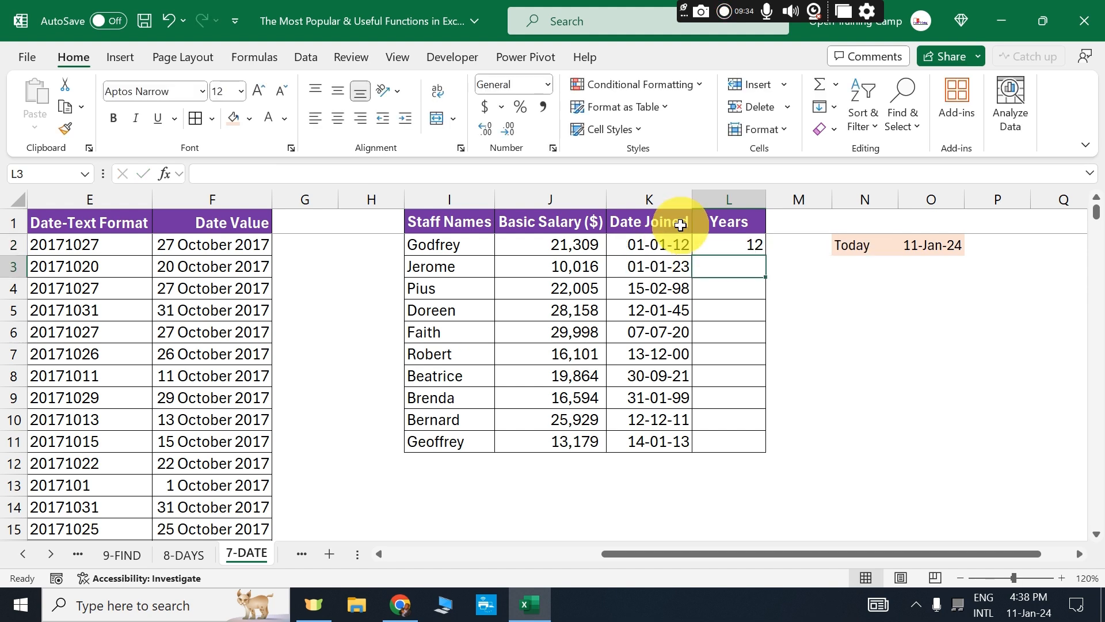
# Compare L2 with the joining date in K2, and fill the TODAY-based DATEDIF formula down the Years column.
pyautogui.click(717, 246)
pyautogui.moveTo(431, 244); pyautogui.dragTo(688, 243)
pyautogui.click(732, 244)
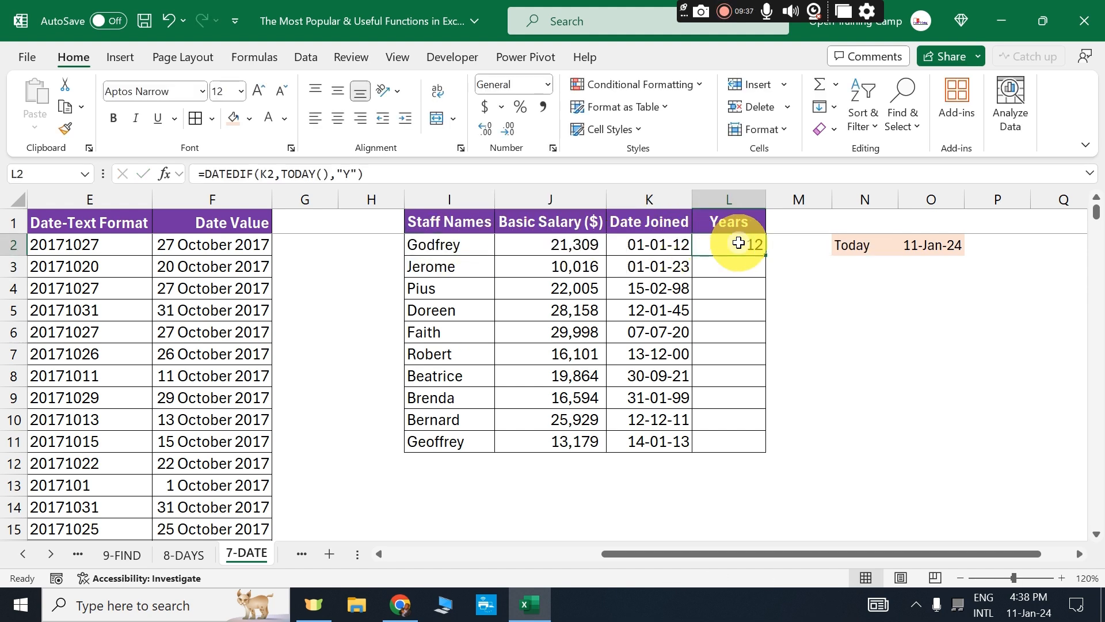
pyautogui.click(654, 244)
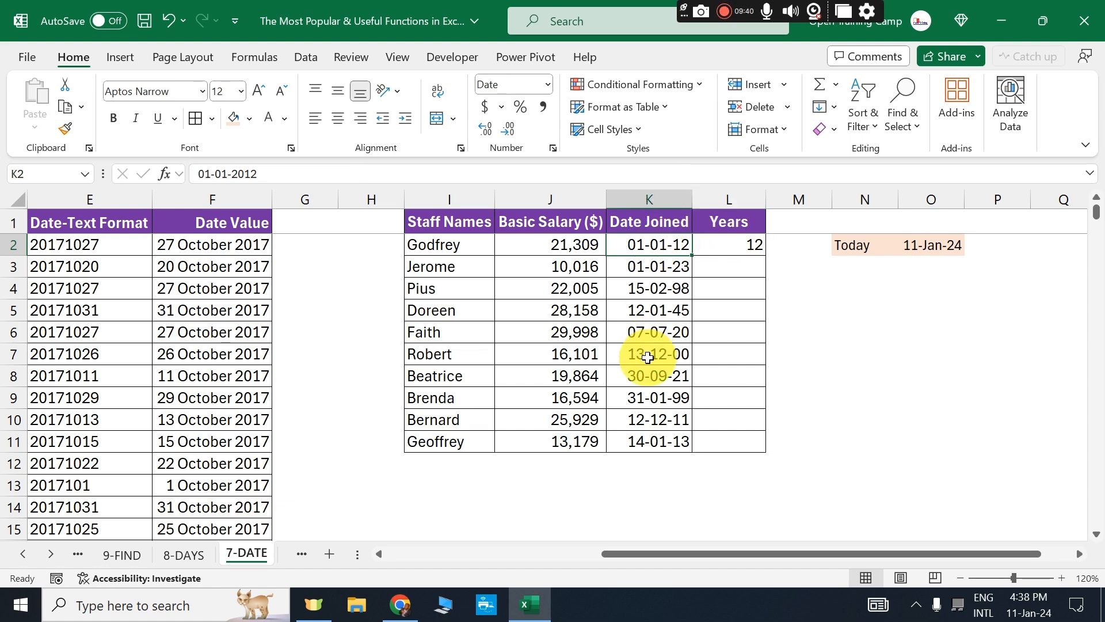
pyautogui.click(737, 244)
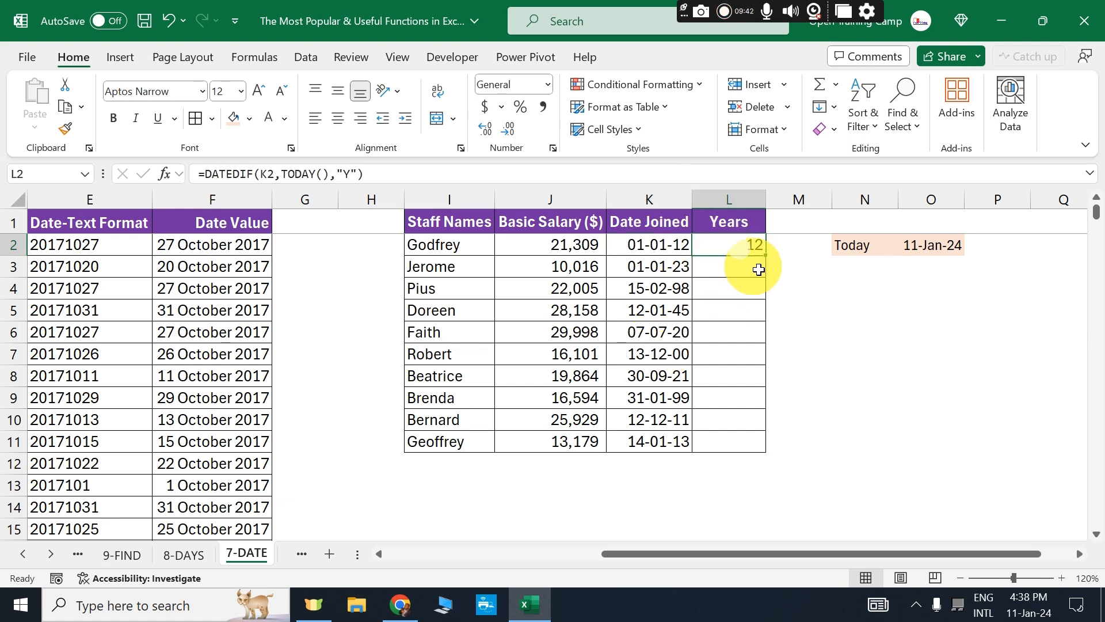
pyautogui.doubleClick(772, 258)
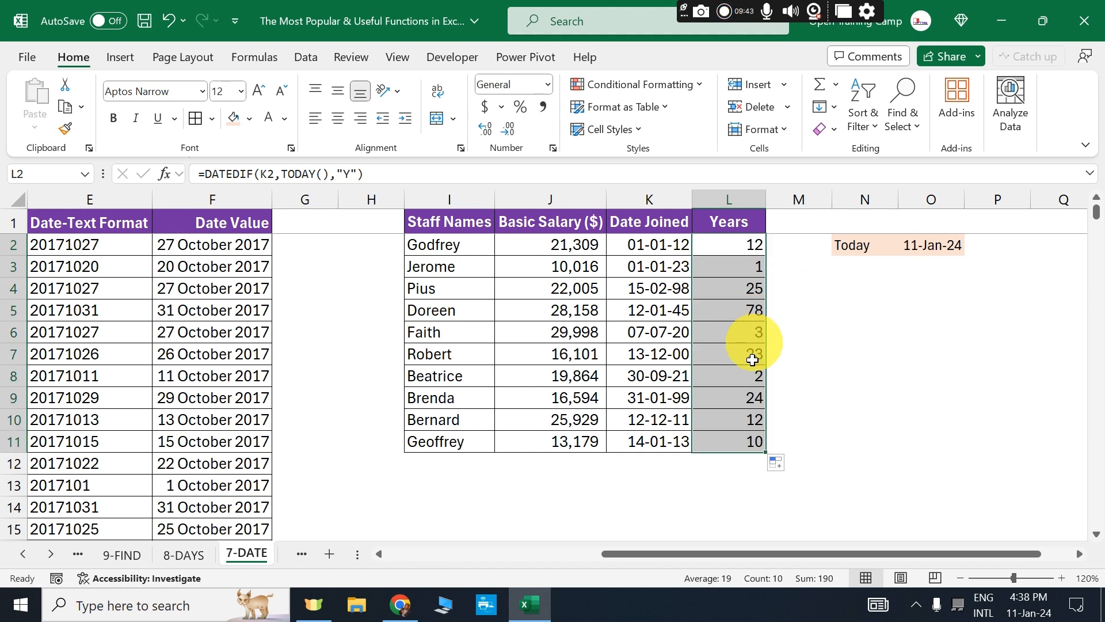
# Check the filled Years in L3 to L5, and undo the fill and the DATEDIF formula in L2.
pyautogui.click(733, 266)
pyautogui.click(732, 289)
pyautogui.moveTo(429, 290); pyautogui.dragTo(698, 290)
pyautogui.click(710, 310)
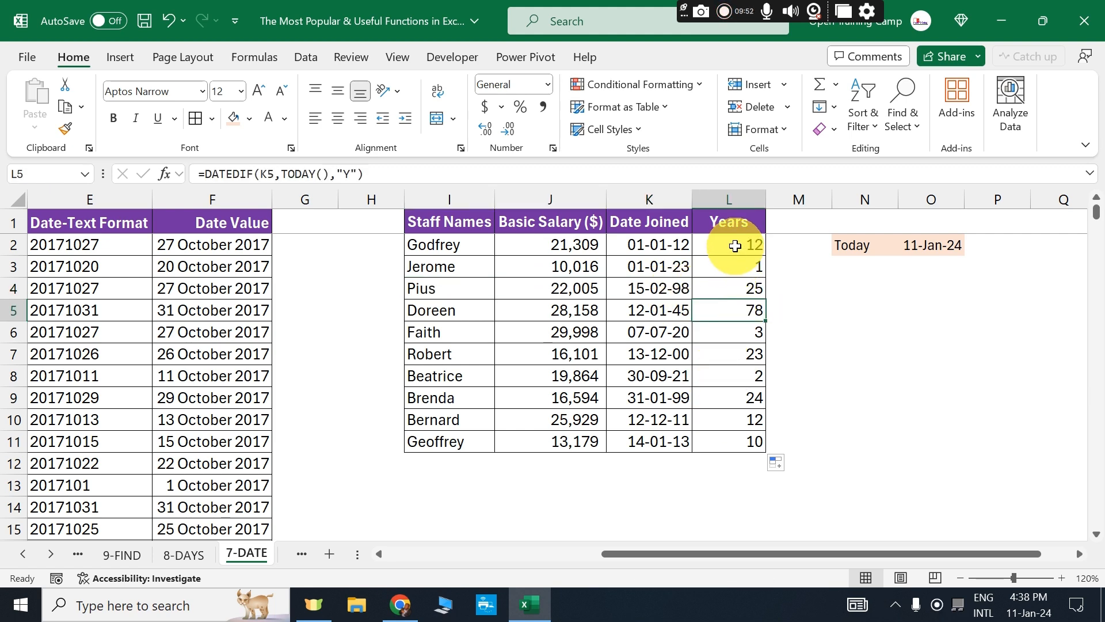
pyautogui.hotkey('ctrl', 'z')
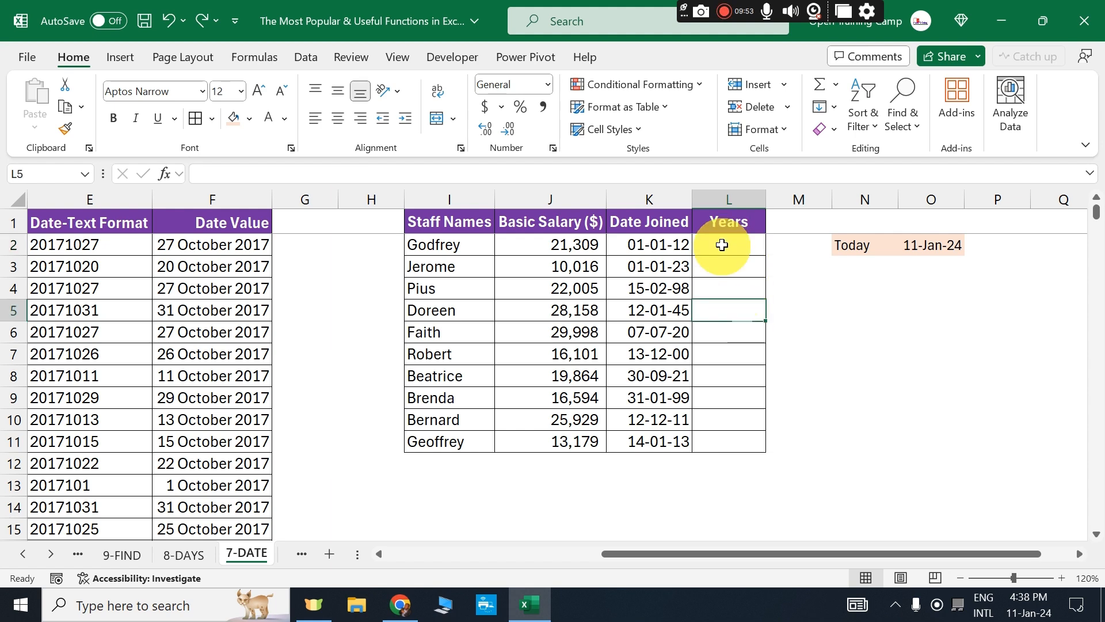
# Start a DATEDIF formula in L2 with the Date Joined cell K2 as the start date.
pyautogui.click(722, 244)
pyautogui.write('=')
pyautogui.press('Escape')
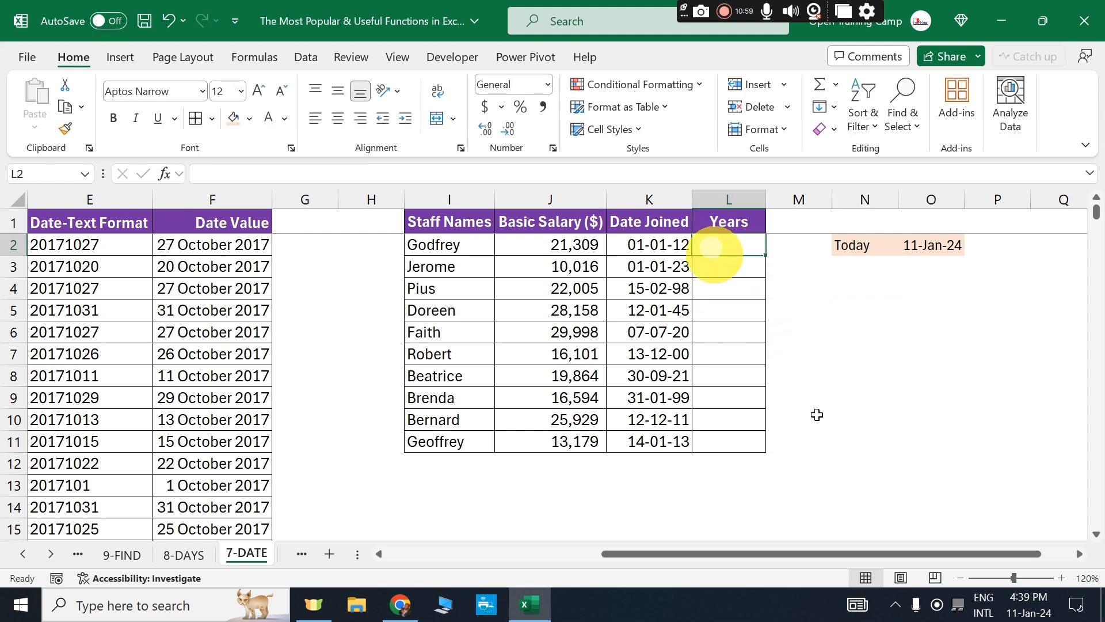
pyautogui.write('=date')
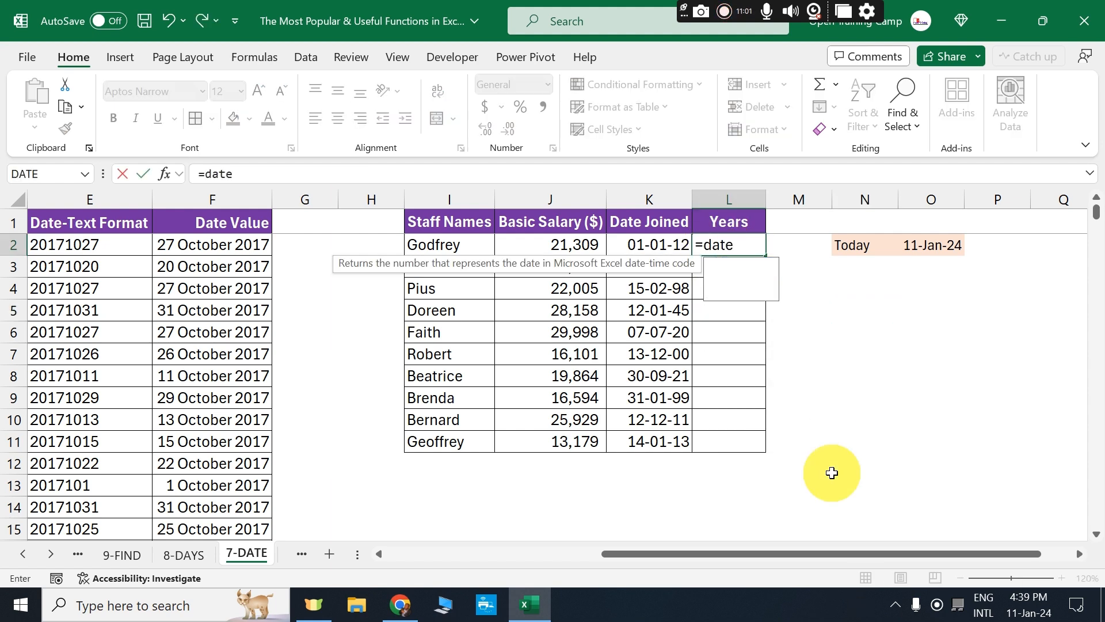
pyautogui.write('dif(')
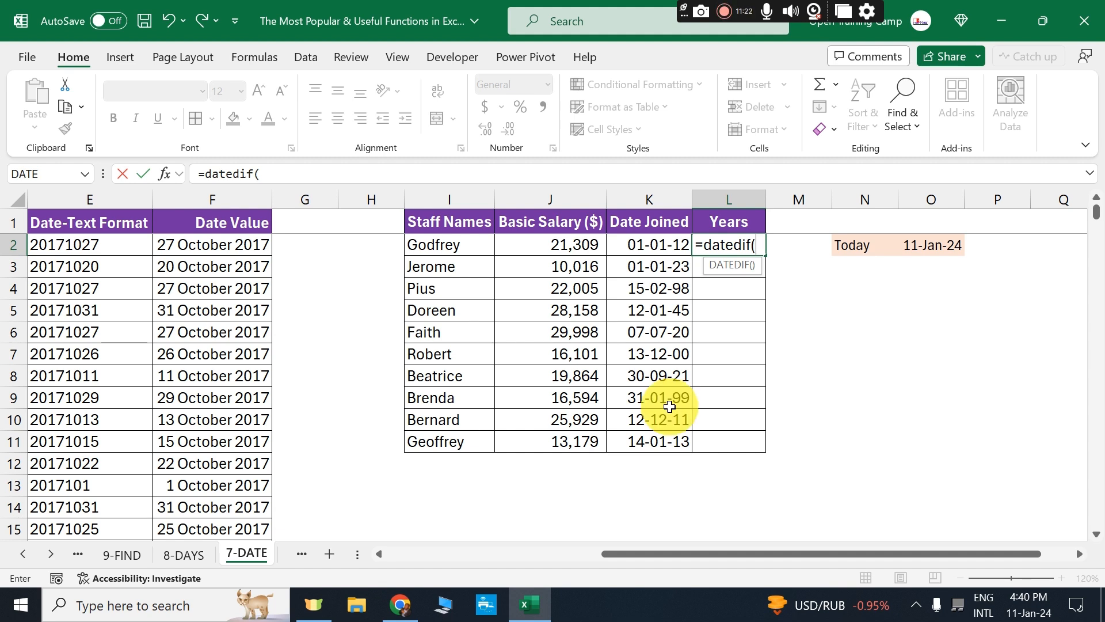
pyautogui.click(641, 248)
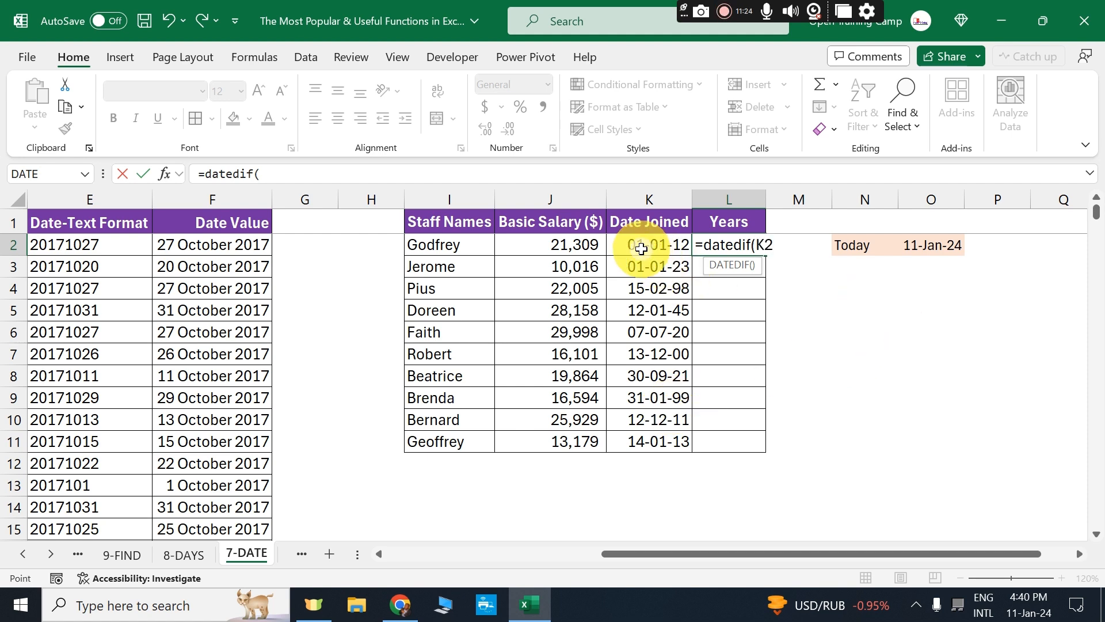
pyautogui.write(',')
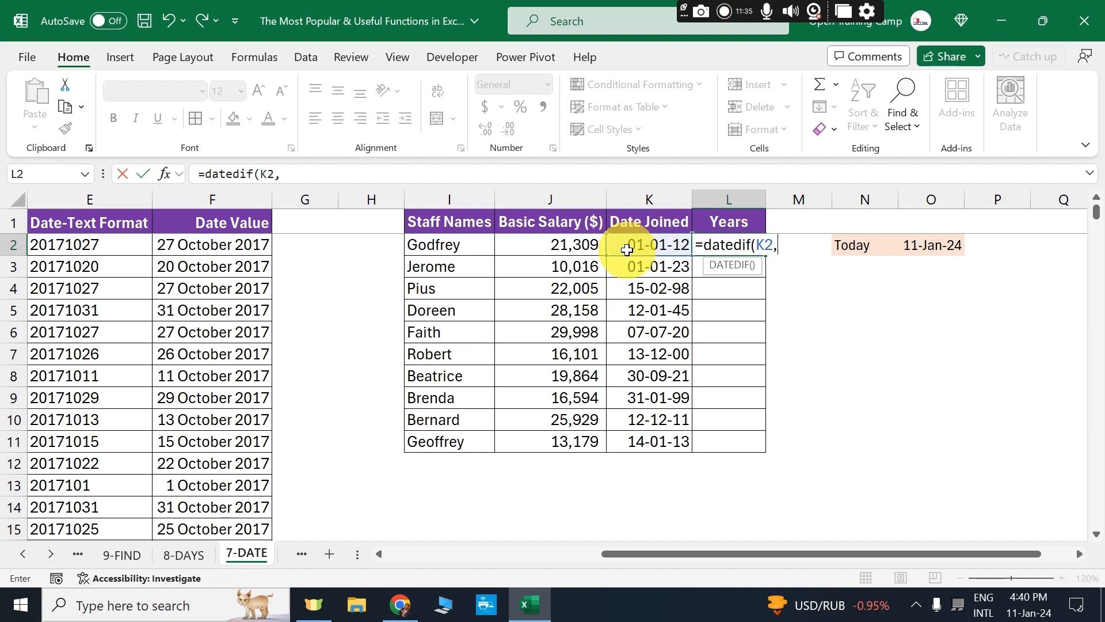
# Add the absolute reference $O$2 as end date and "Y" as unit, entering =DATEDIF(K2,$O$2,"Y") in L2.
pyautogui.click(920, 244)
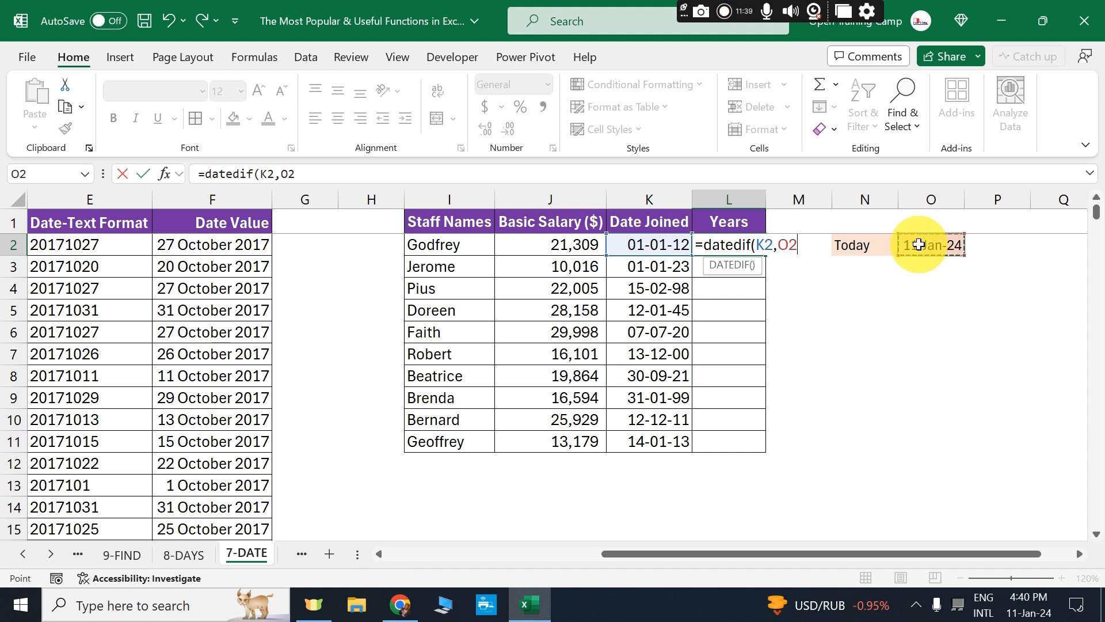
pyautogui.press('F4')
pyautogui.write(',')
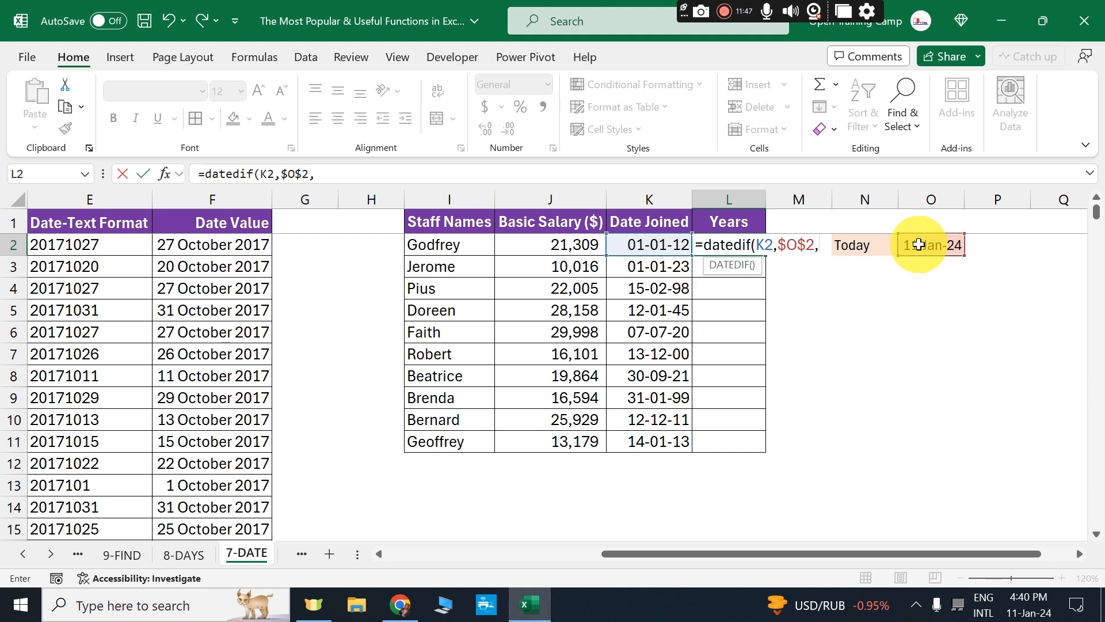
pyautogui.write('"')
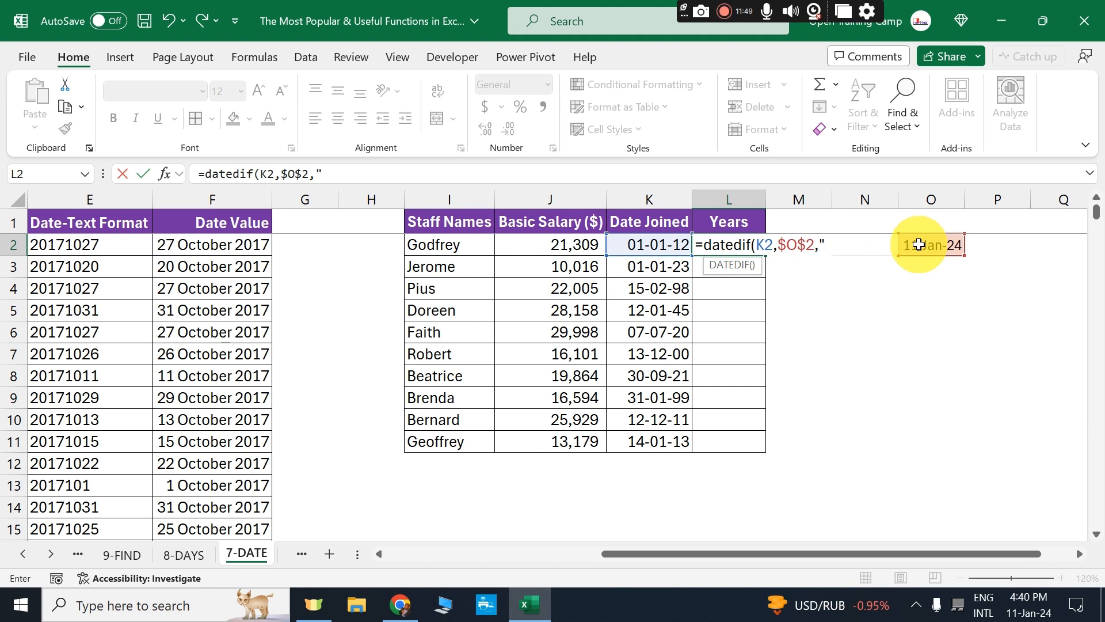
pyautogui.write('Y")')
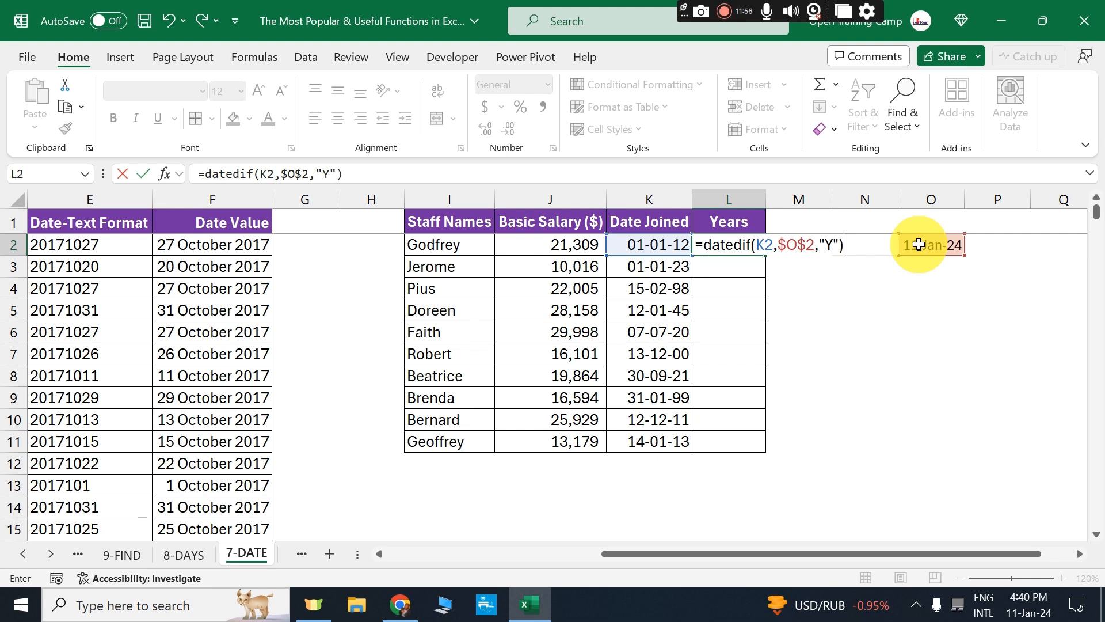
pyautogui.press('Return')
# Compare the L2 result with its Date Joined, and fill the DATEDIF formula down the Years column to L11.
pyautogui.click(733, 245)
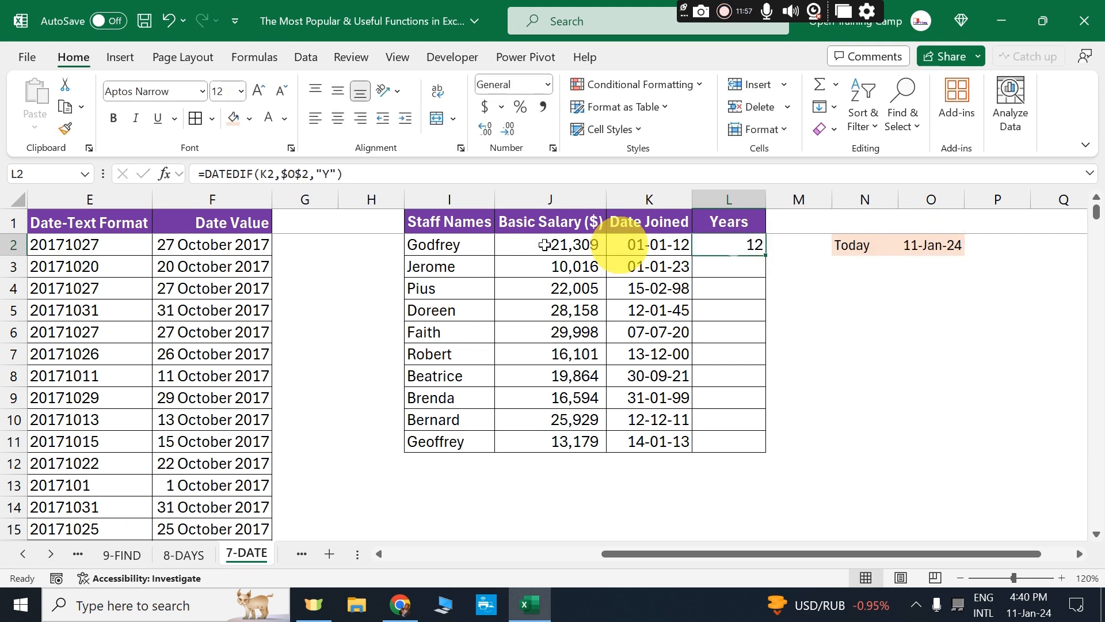
pyautogui.moveTo(437, 244); pyautogui.dragTo(711, 244)
pyautogui.click(720, 244)
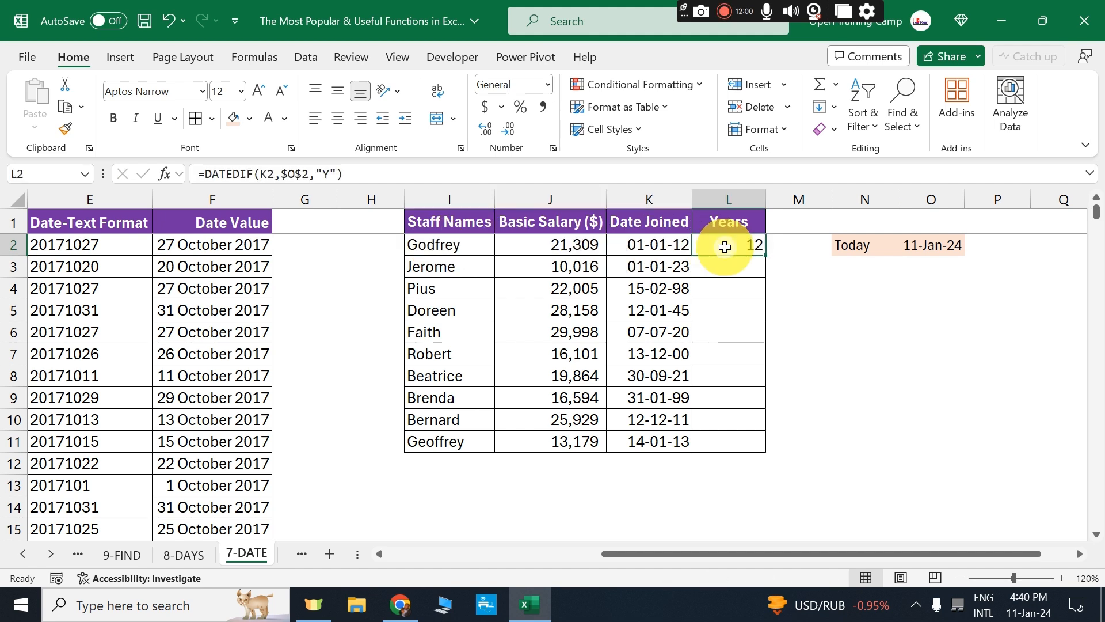
pyautogui.moveTo(434, 244); pyautogui.dragTo(664, 249)
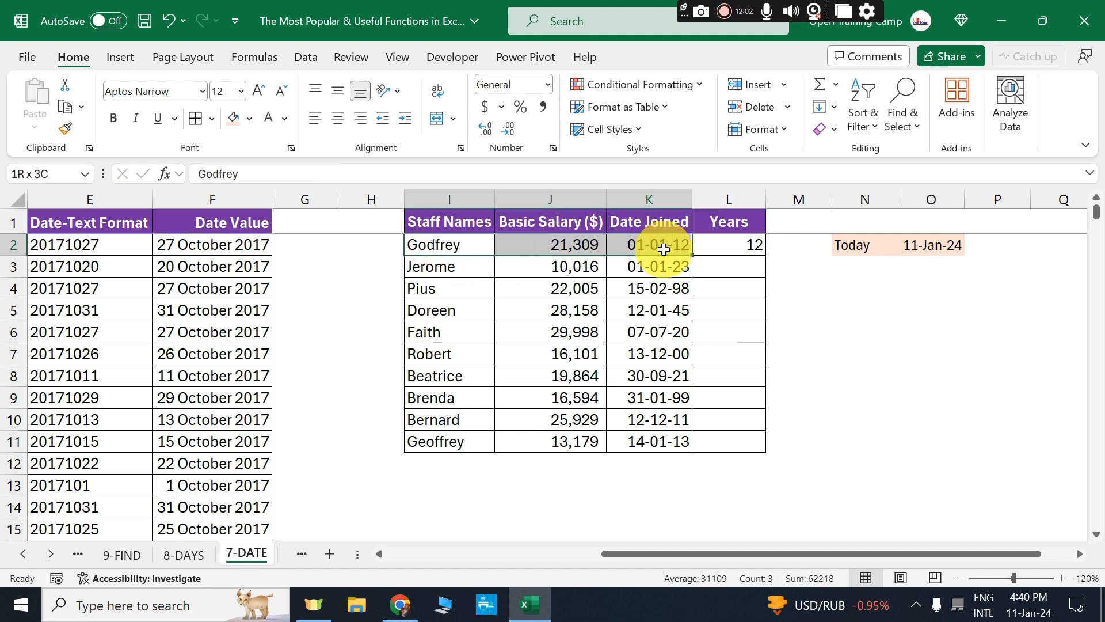
pyautogui.click(631, 245)
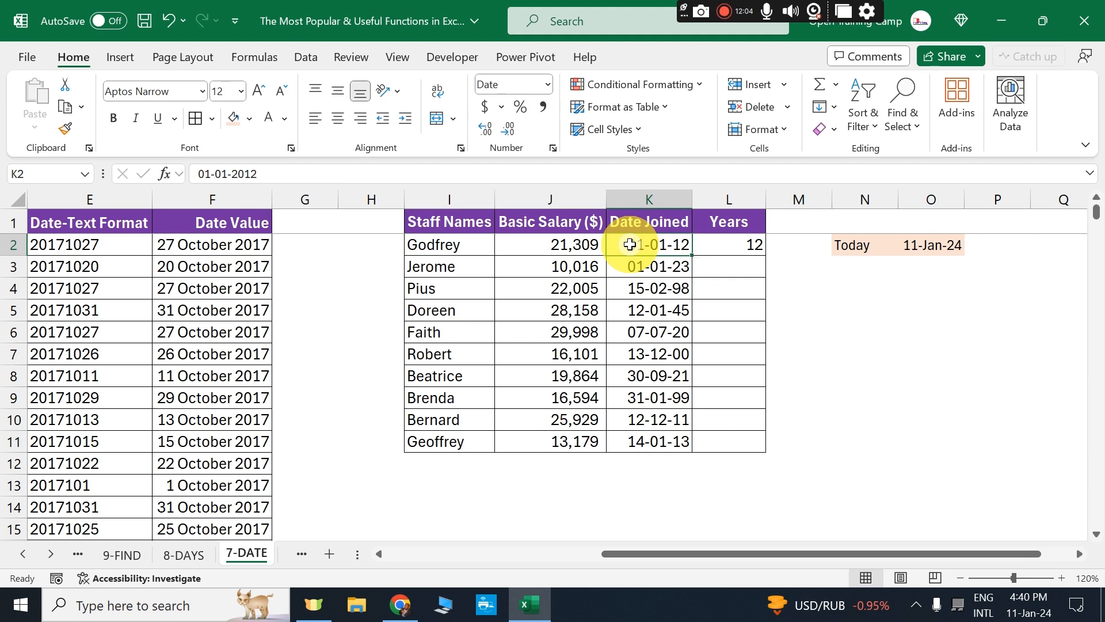
pyautogui.click(717, 245)
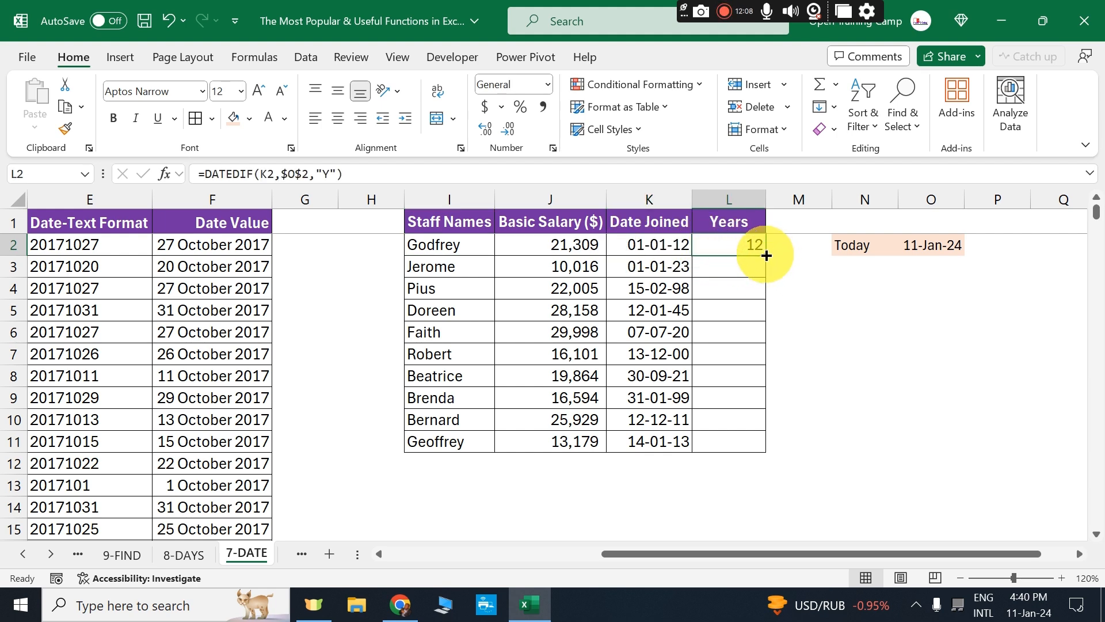
pyautogui.doubleClick(766, 254)
pyautogui.click(745, 305)
pyautogui.click(742, 357)
pyautogui.scroll(-3, 741, 360)
pyautogui.scroll(3, 741, 361)
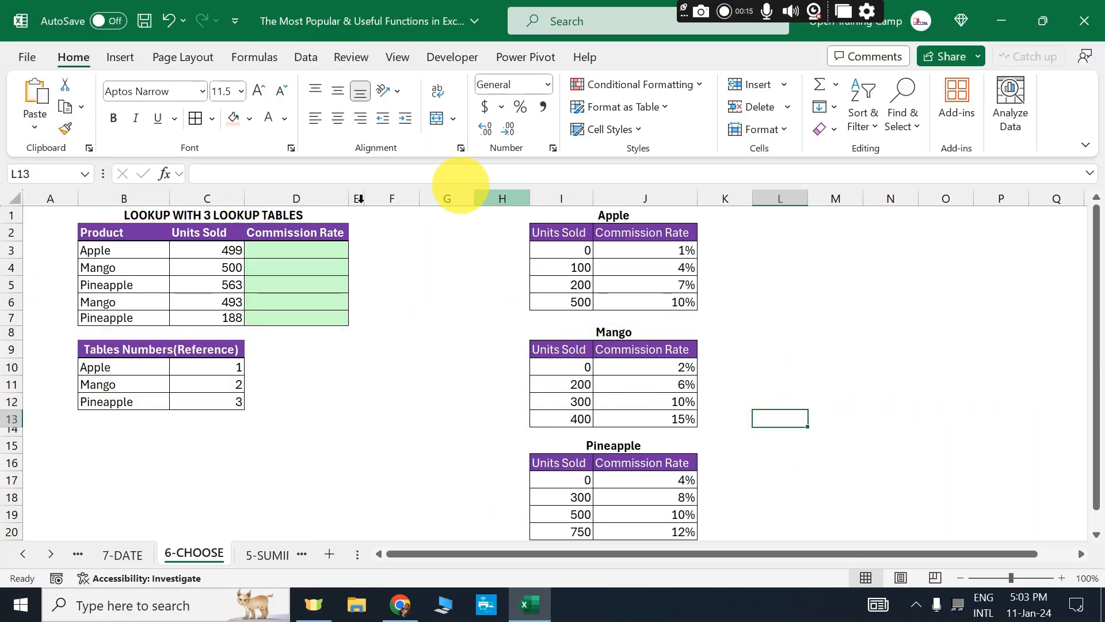
# Search the function library for CHOOSE and examine its Index_num and Value1 arguments without inserting it.
pyautogui.click(167, 173)
pyautogui.write('CHOOSE')
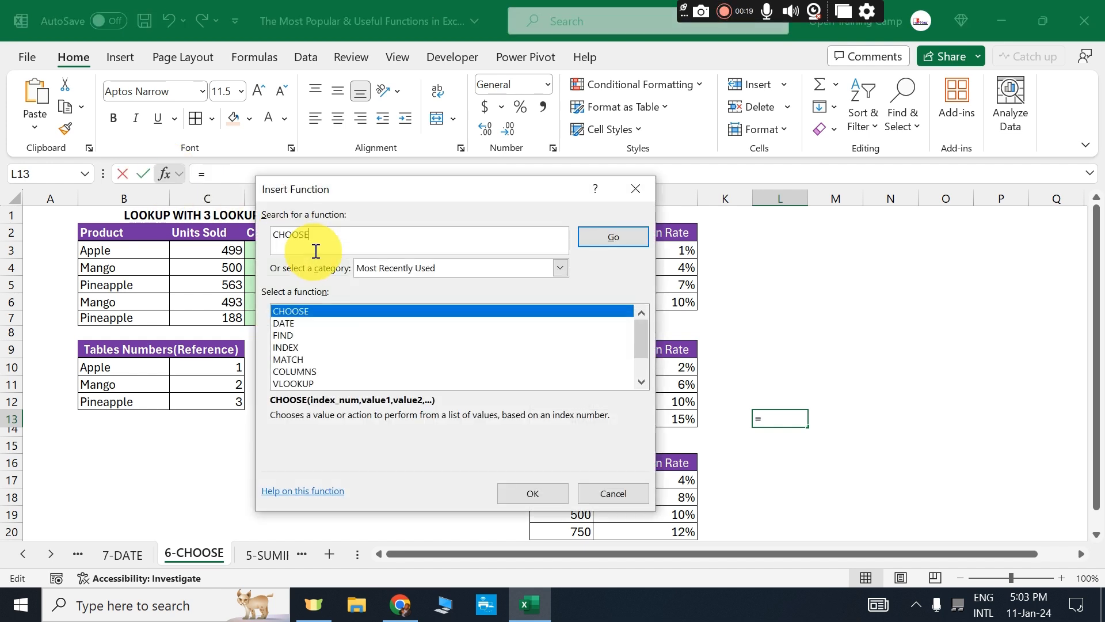
pyautogui.click(612, 238)
pyautogui.click(525, 495)
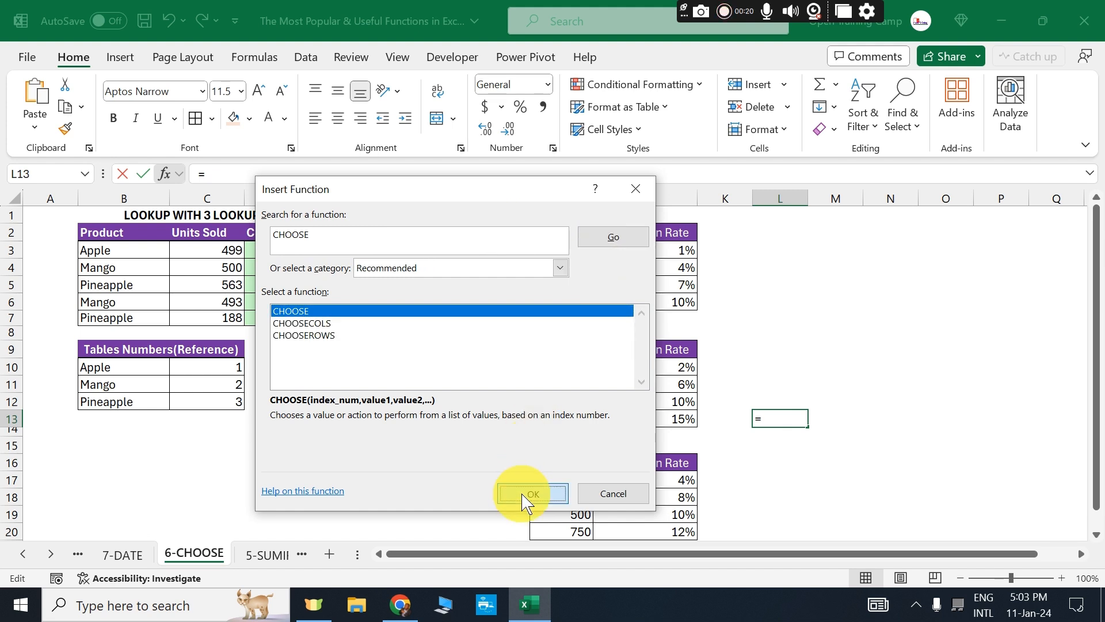
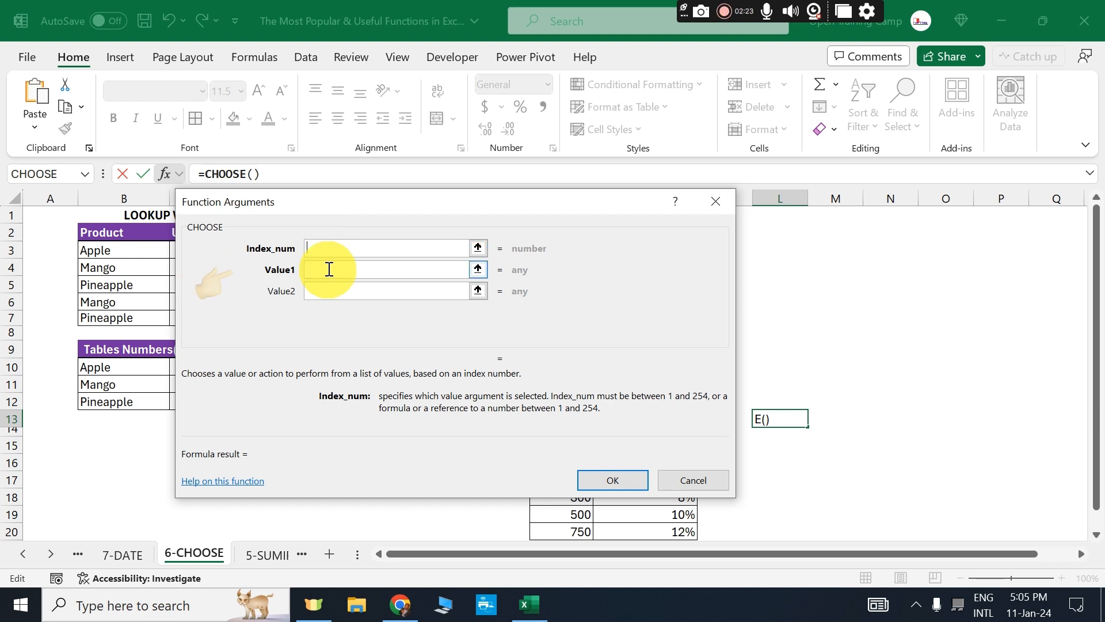
pyautogui.click(329, 269)
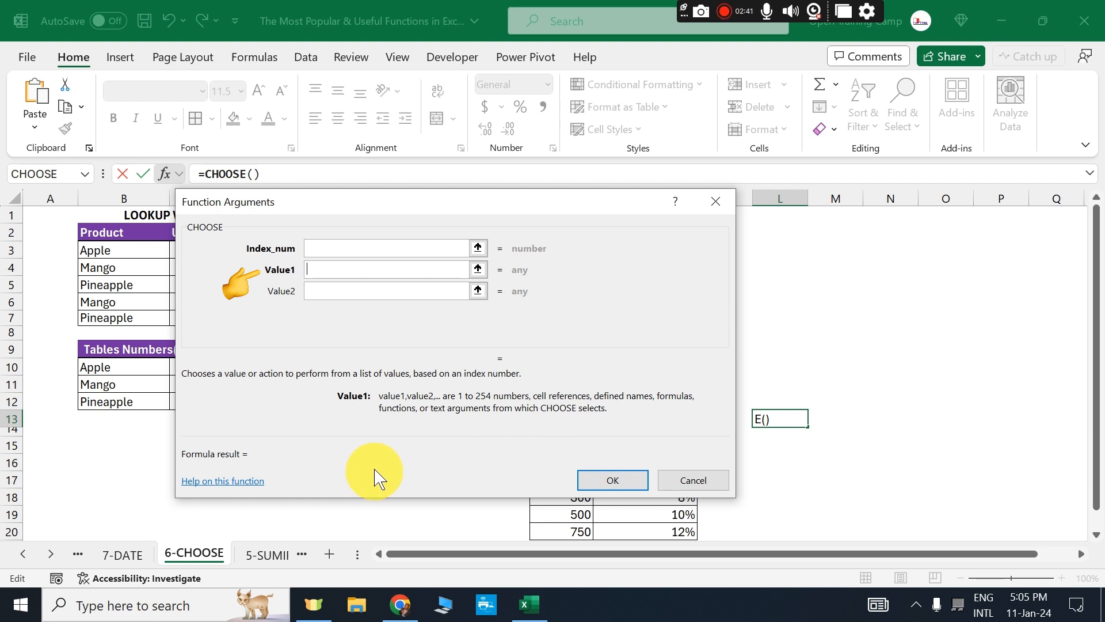
pyautogui.click(694, 480)
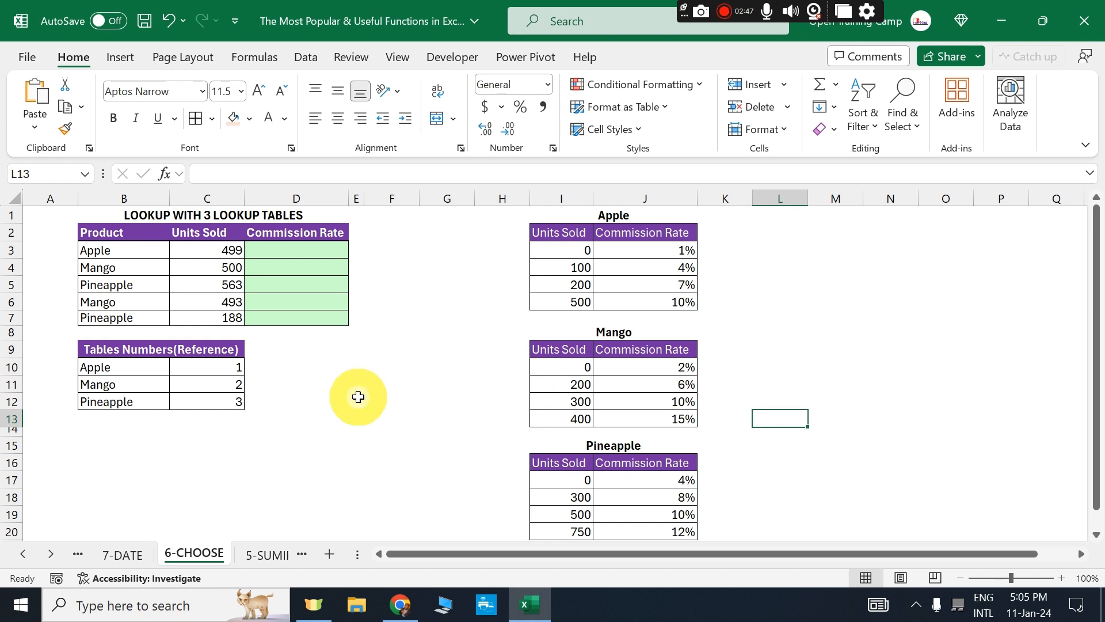
# Examine the empty Commission Rate column and the Apple, Mango and Pineapple commission tables.
pyautogui.click(357, 398)
pyautogui.moveTo(294, 231); pyautogui.dragTo(286, 321)
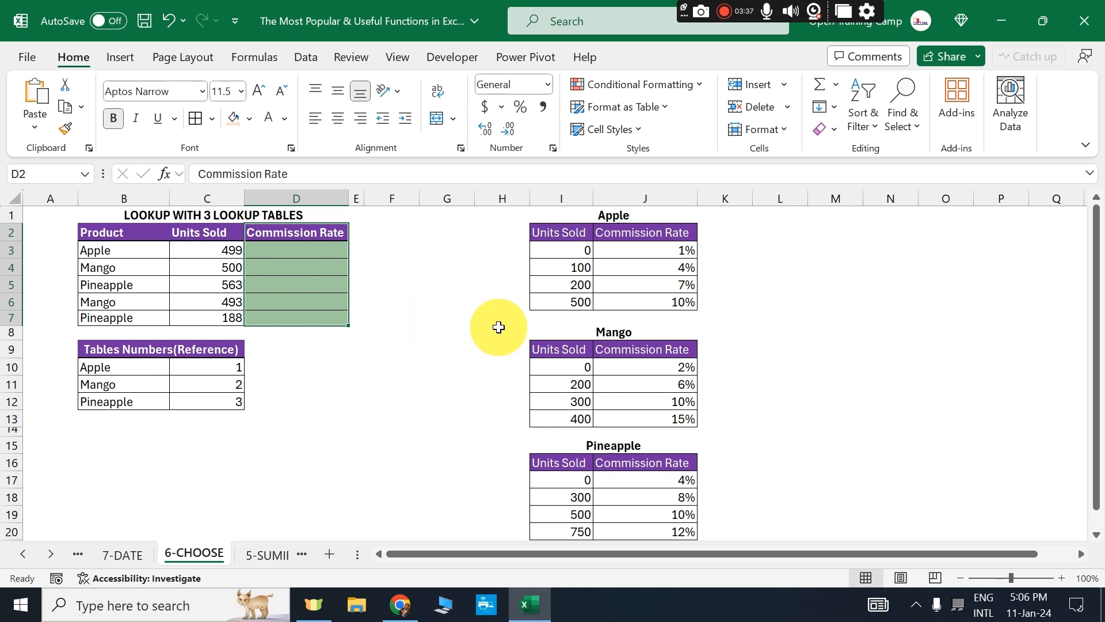
pyautogui.moveTo(552, 233); pyautogui.dragTo(647, 294)
pyautogui.moveTo(562, 348); pyautogui.dragTo(646, 432)
pyautogui.moveTo(558, 461); pyautogui.dragTo(663, 524)
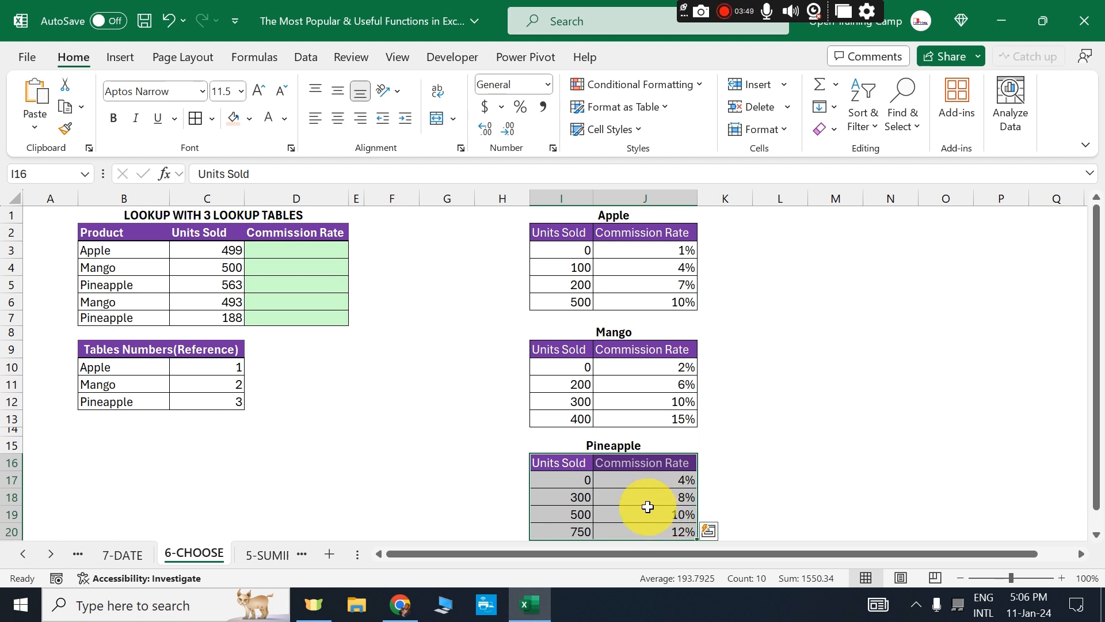
# Start a CHOOSE formula in F3 with 2 as the index number.
pyautogui.click(391, 248)
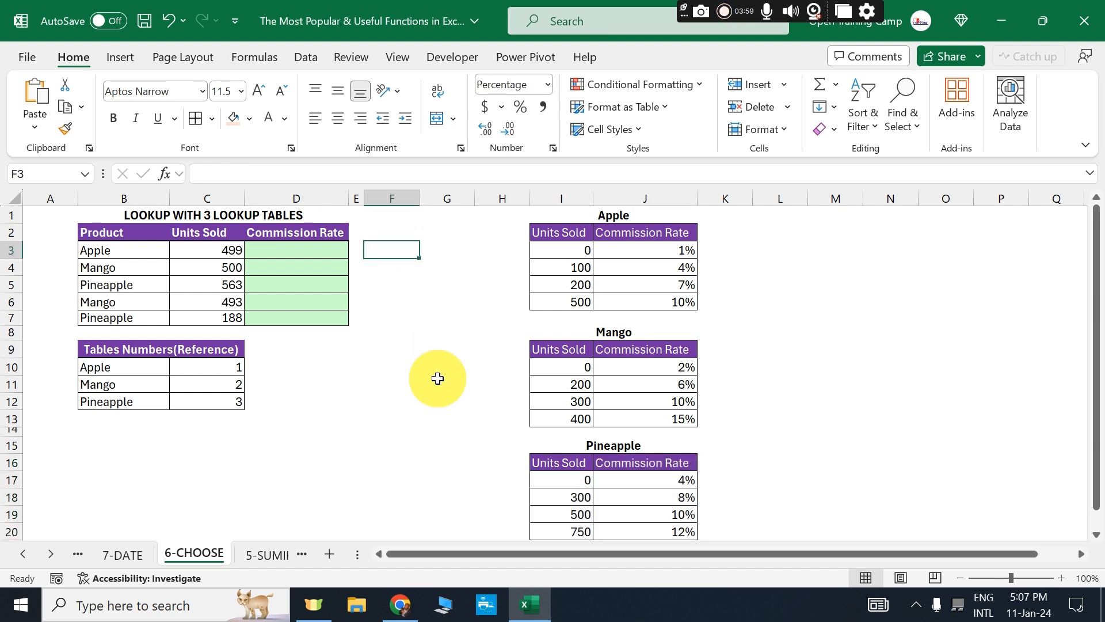
pyautogui.write('=')
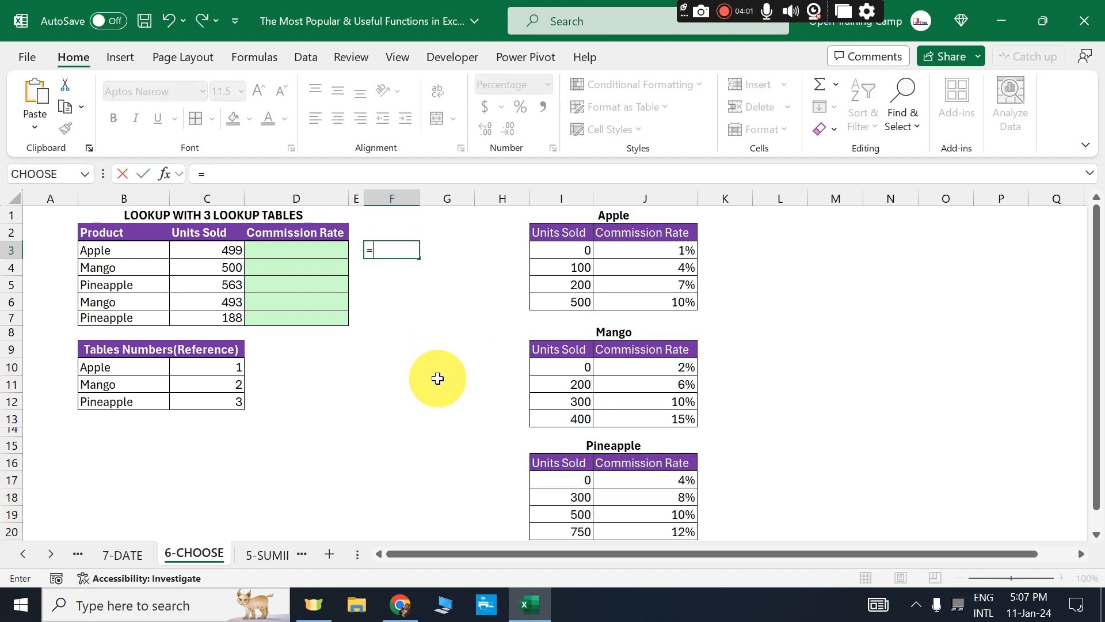
pyautogui.write('choos')
pyautogui.press('Tab')
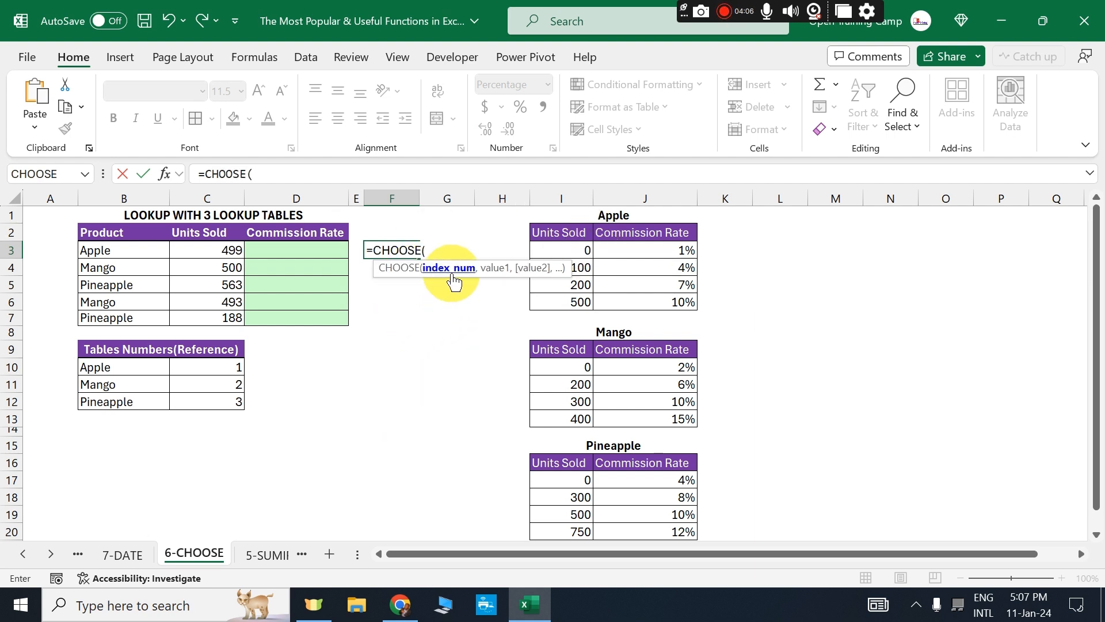
pyautogui.moveTo(525, 269); pyautogui.dragTo(433, 302)
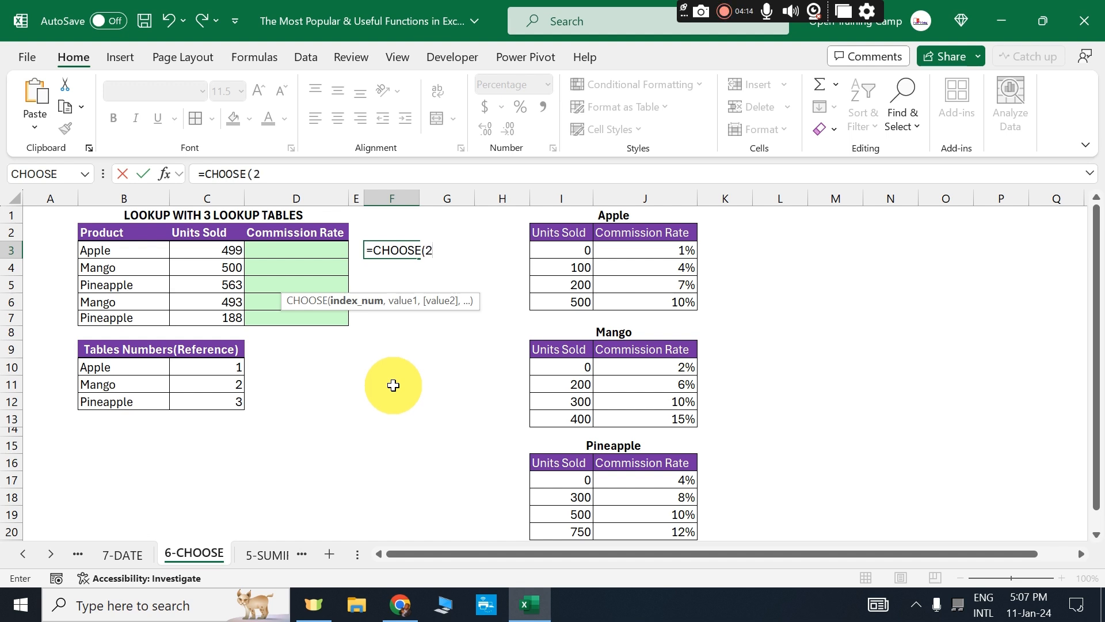
pyautogui.write(',')
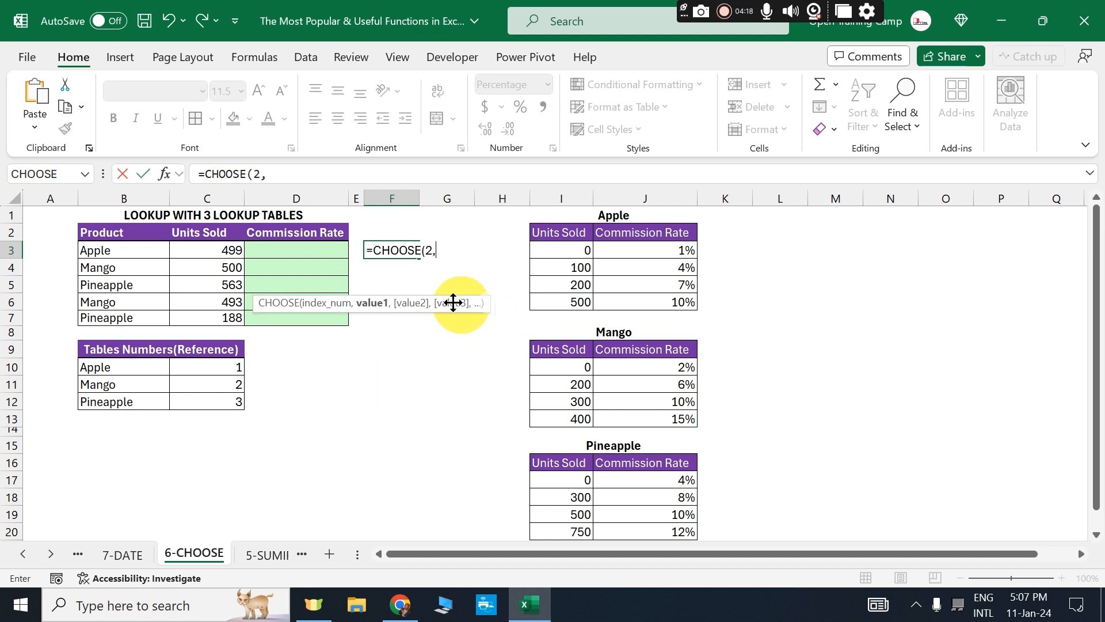
# Add the table ranges I3:J6, I10:J13 and I17:J20 as the CHOOSE values, enter the formula, and inspect the returned table.
pyautogui.moveTo(558, 250); pyautogui.dragTo(649, 300)
pyautogui.write(',')
pyautogui.moveTo(551, 367); pyautogui.dragTo(651, 420)
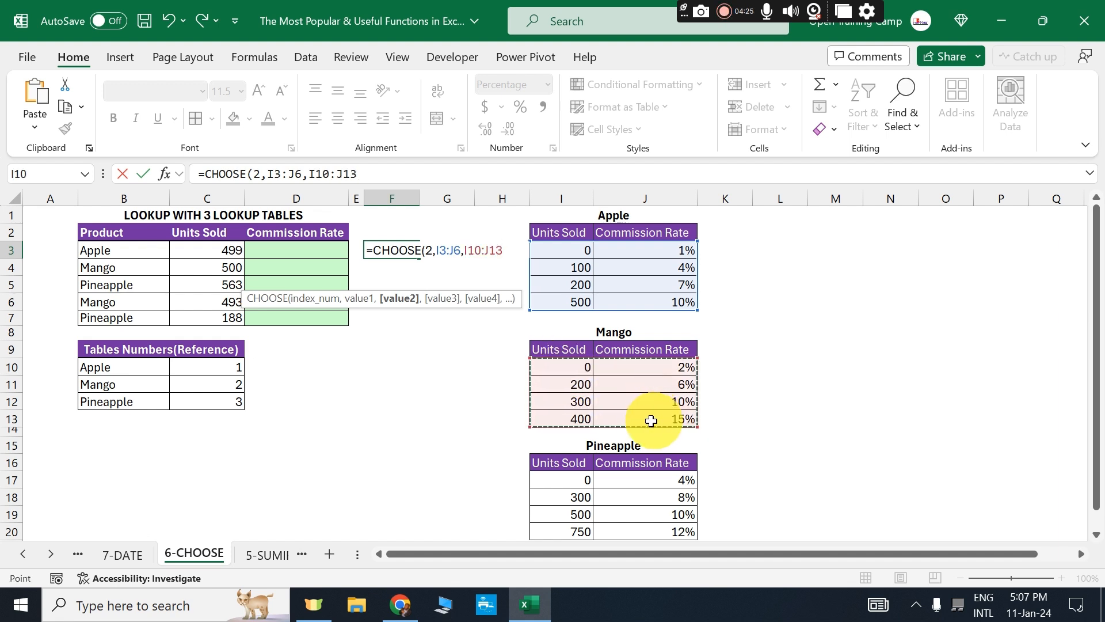
pyautogui.write(',')
pyautogui.click(547, 478)
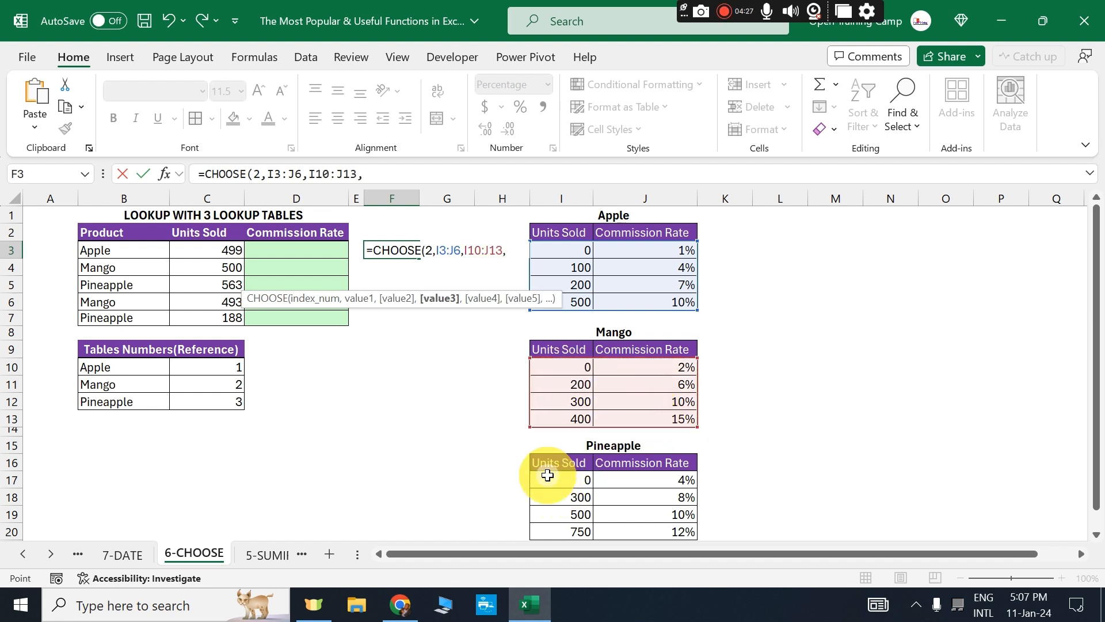
pyautogui.moveTo(631, 492); pyautogui.dragTo(661, 532)
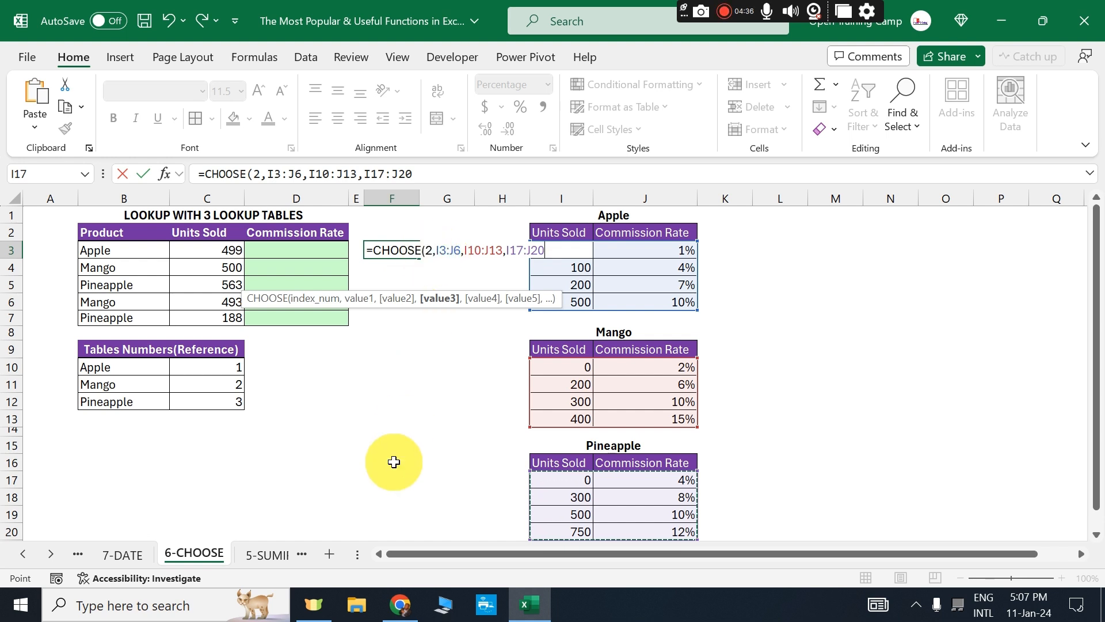
pyautogui.write(')')
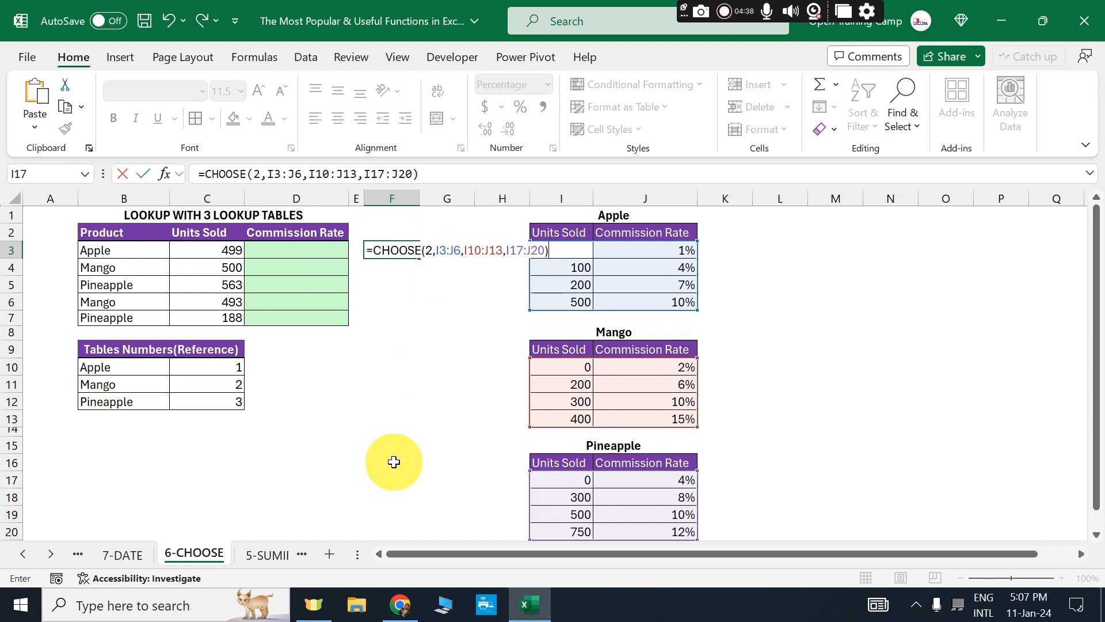
pyautogui.press('Return')
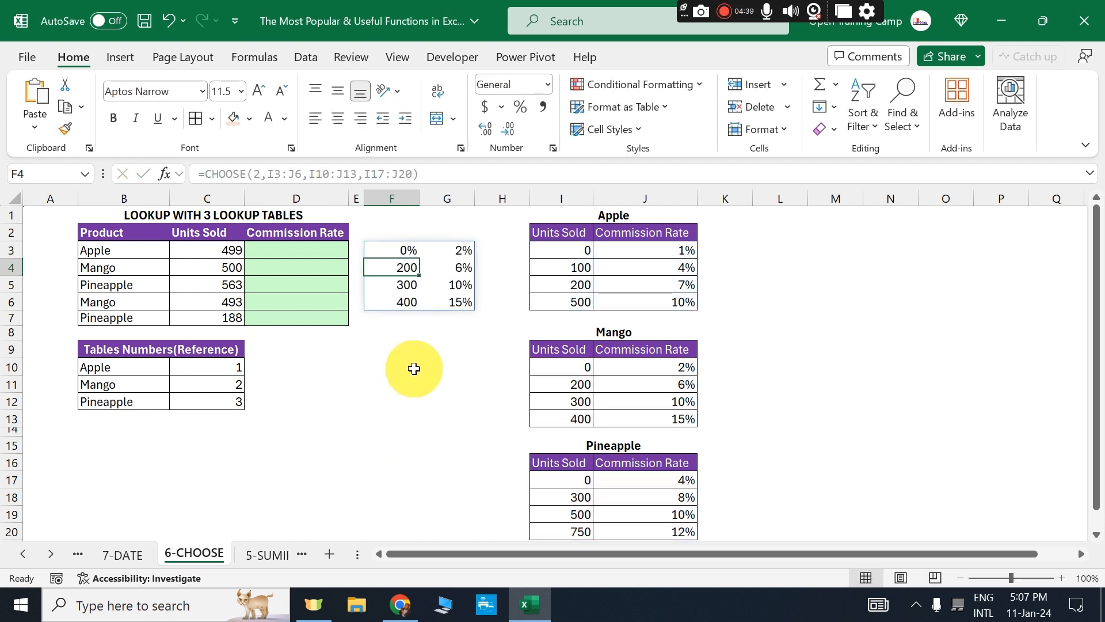
pyautogui.click(410, 367)
pyautogui.moveTo(400, 248); pyautogui.dragTo(443, 301)
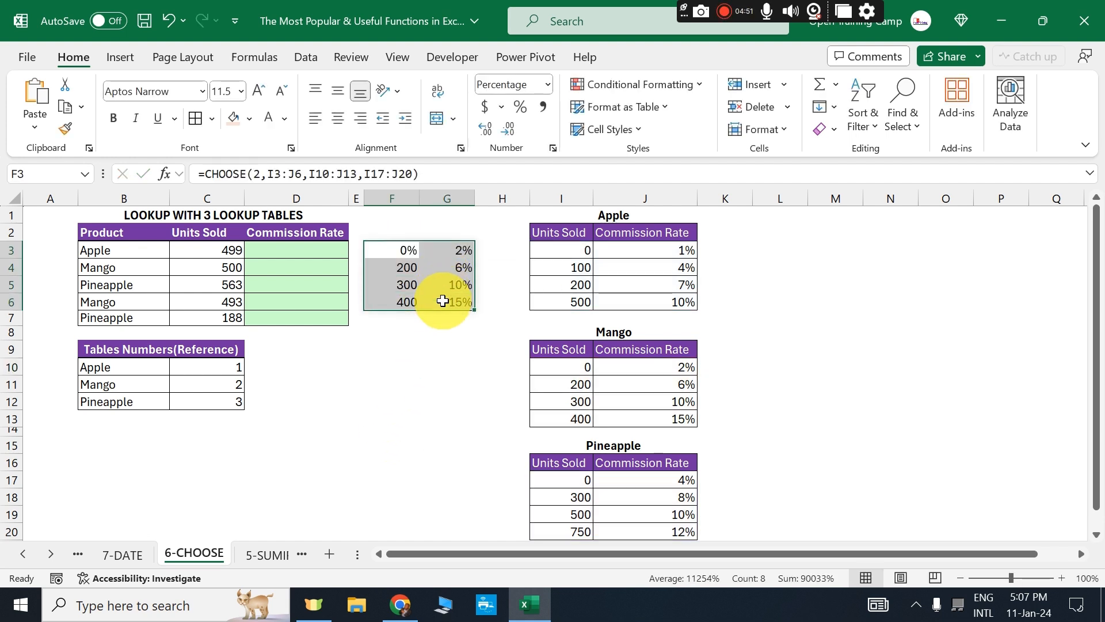
# Change the index number of the CHOOSE formula in F3 to 3 and inspect the returned table.
pyautogui.click(388, 250)
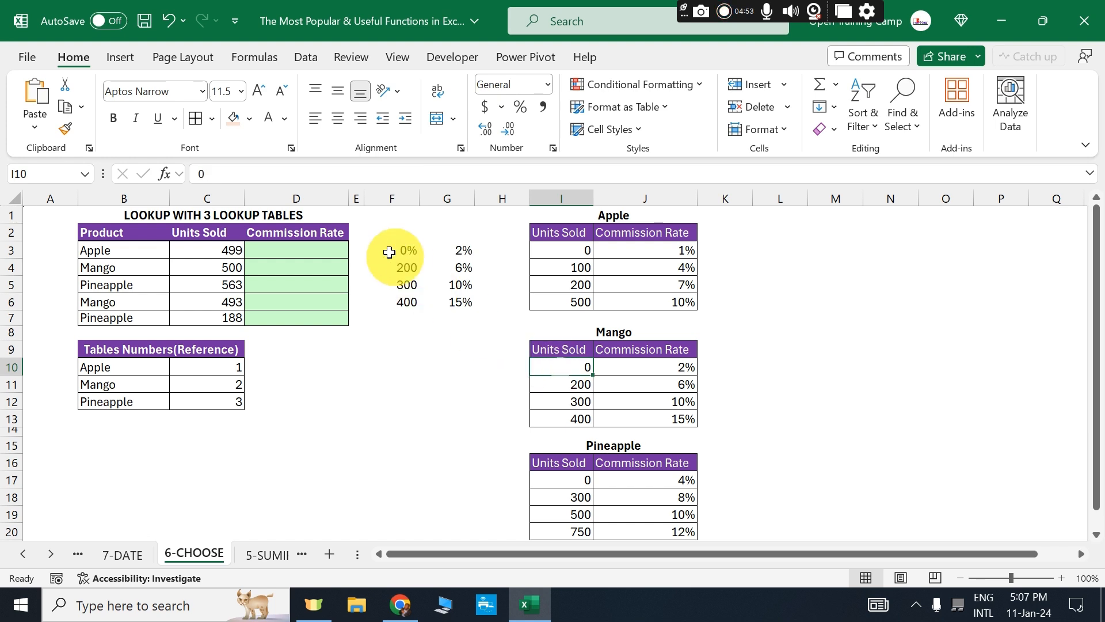
pyautogui.click(262, 172)
pyautogui.press('BackSpace')
pyautogui.write('3')
pyautogui.press('Return')
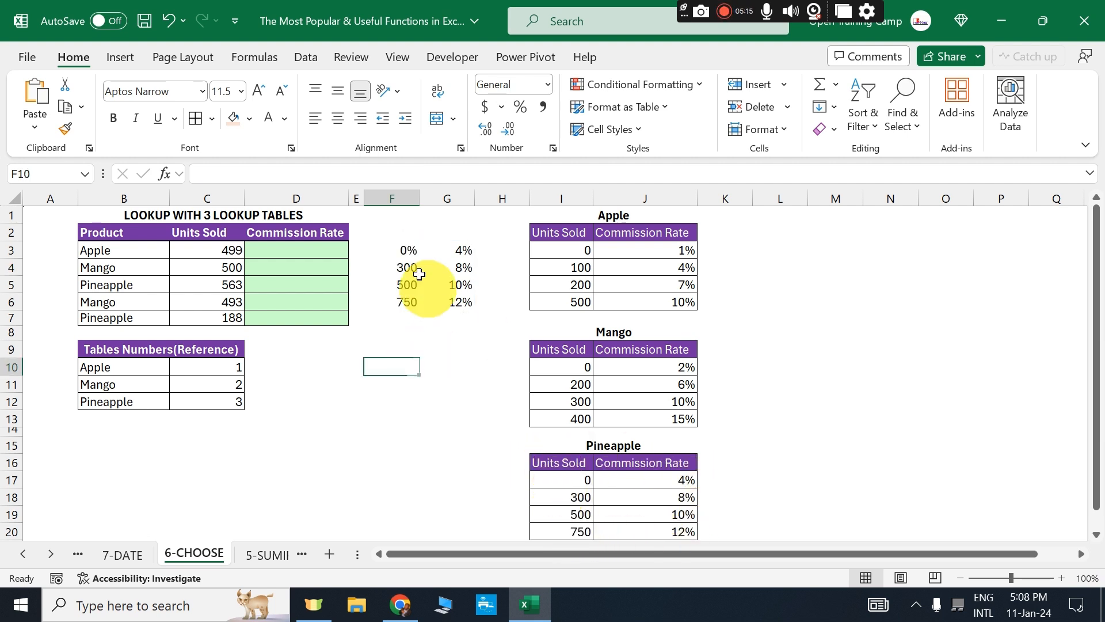
pyautogui.moveTo(395, 249); pyautogui.dragTo(452, 298)
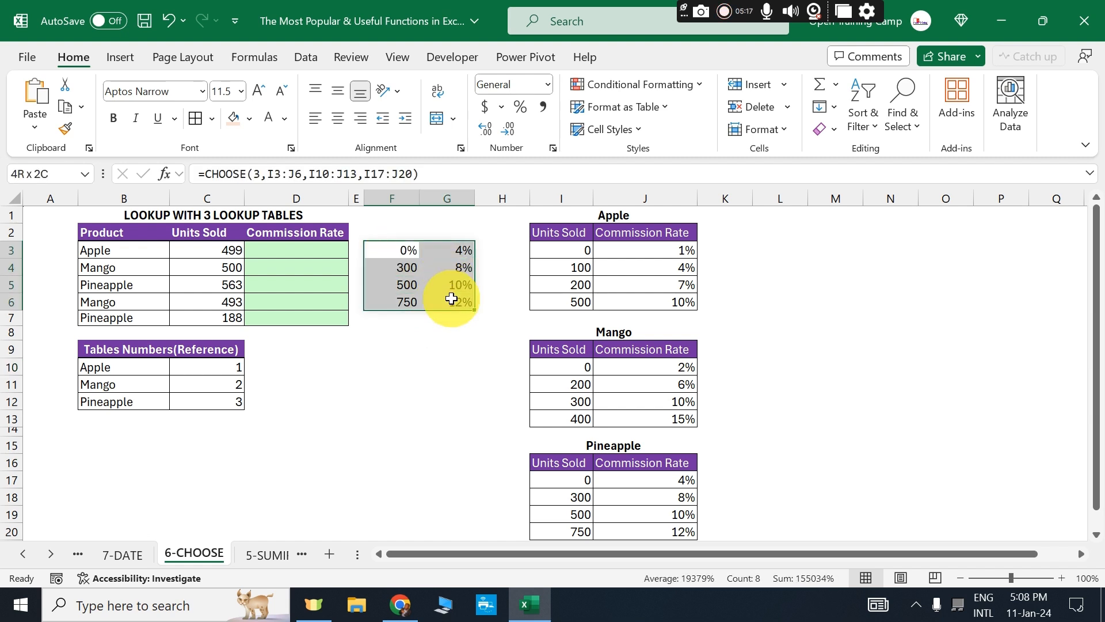
pyautogui.click(410, 398)
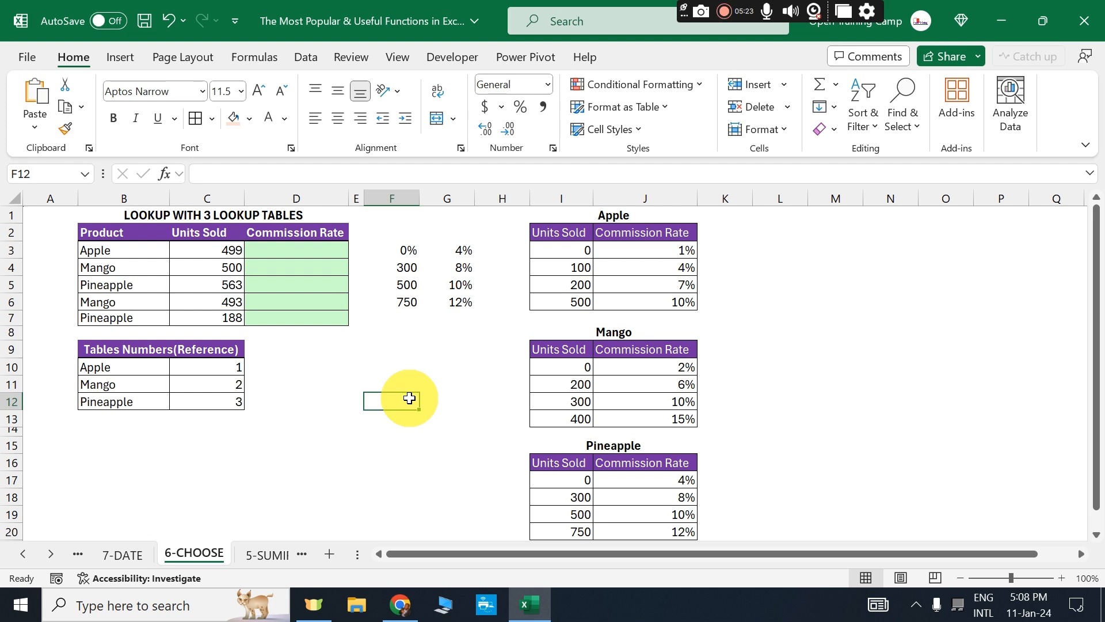
pyautogui.moveTo(388, 247); pyautogui.dragTo(432, 304)
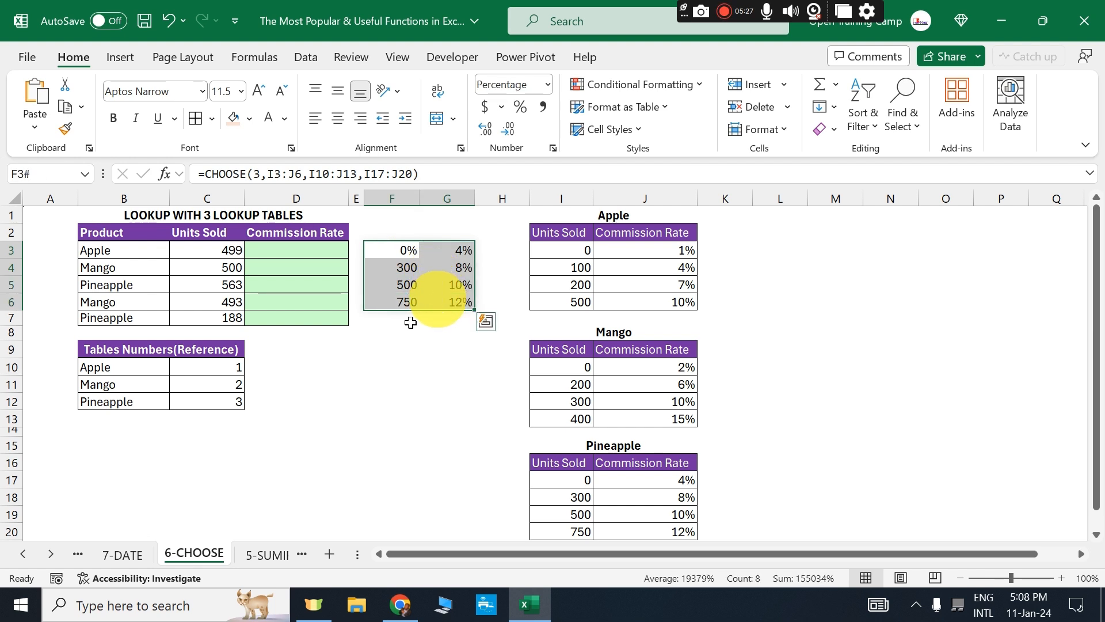
pyautogui.click(370, 377)
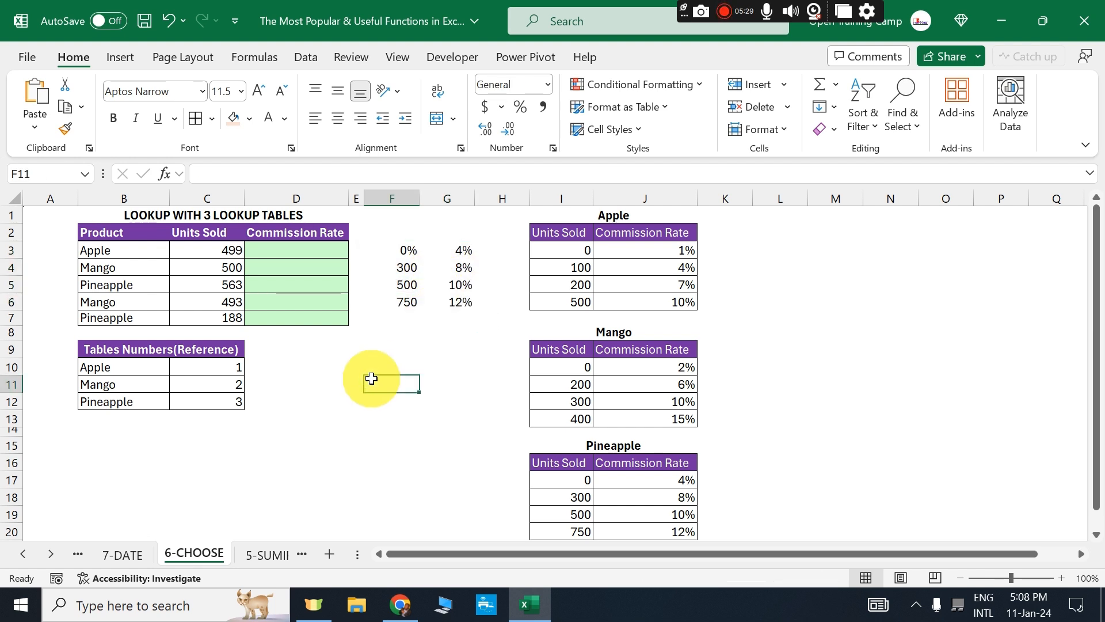
# Replace the index number in F3's CHOOSE formula with a MATCH function using product cell B3 as the lookup value.
pyautogui.click(389, 252)
pyautogui.doubleClick(388, 252)
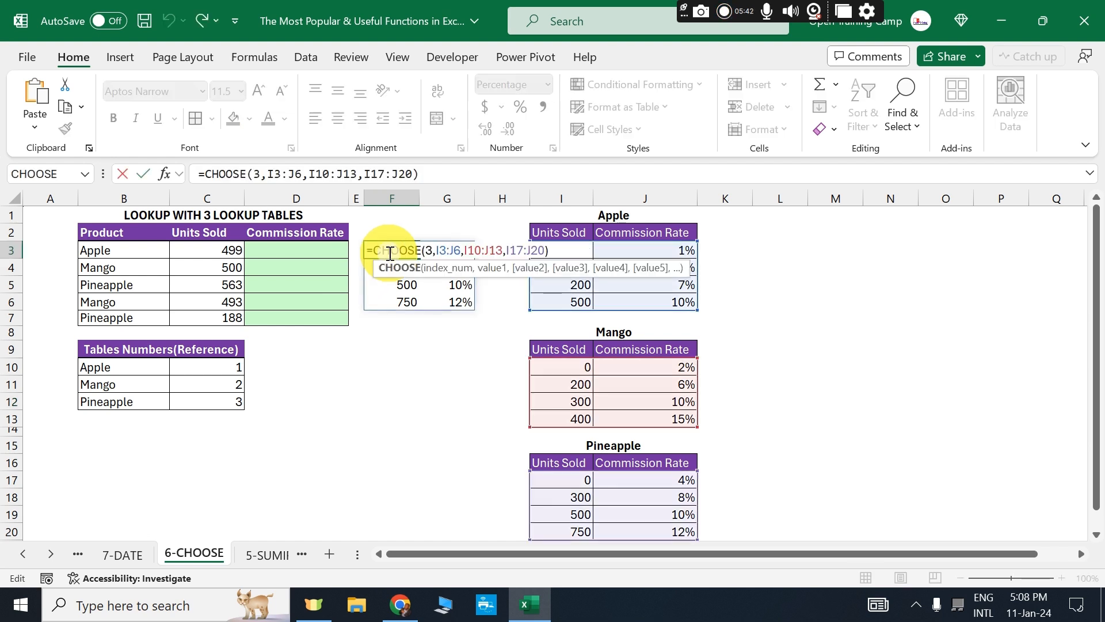
pyautogui.click(433, 250)
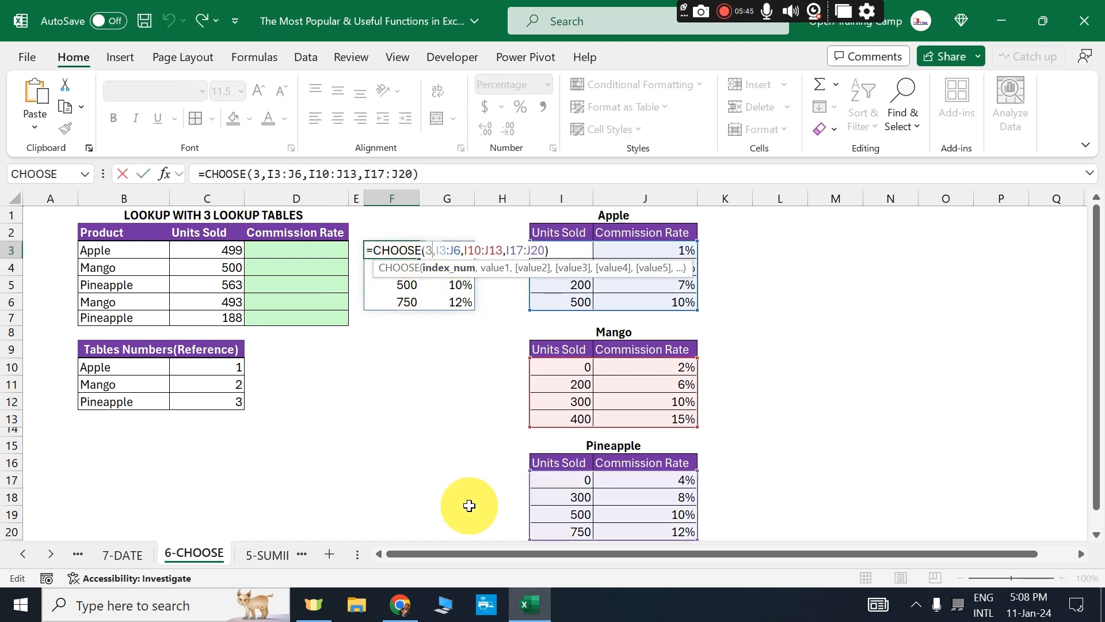
pyautogui.press('BackSpace')
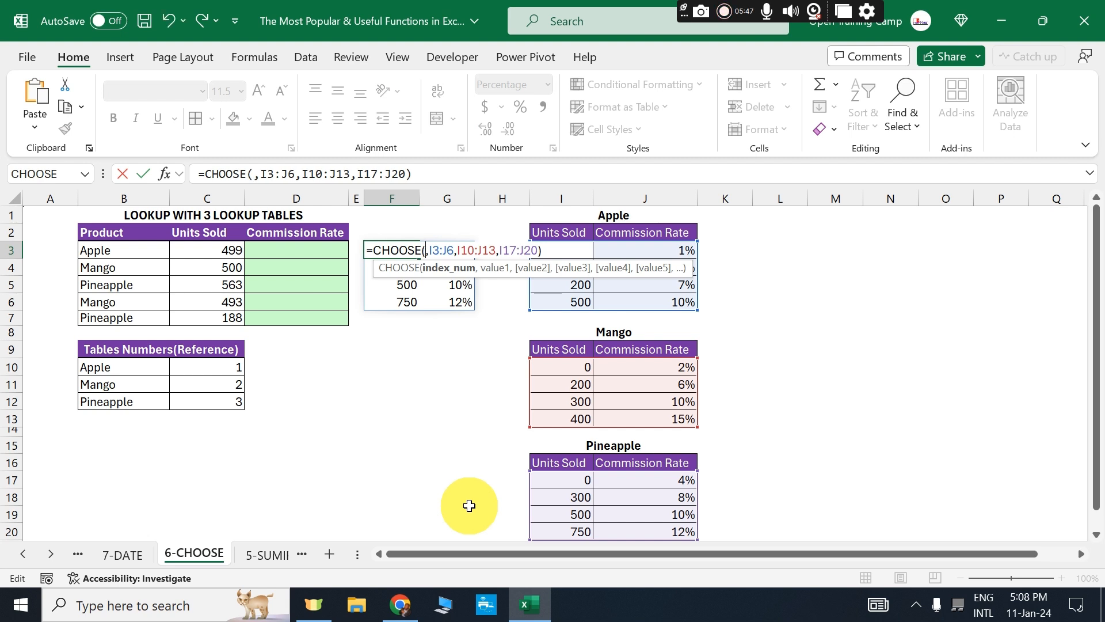
pyautogui.write('match')
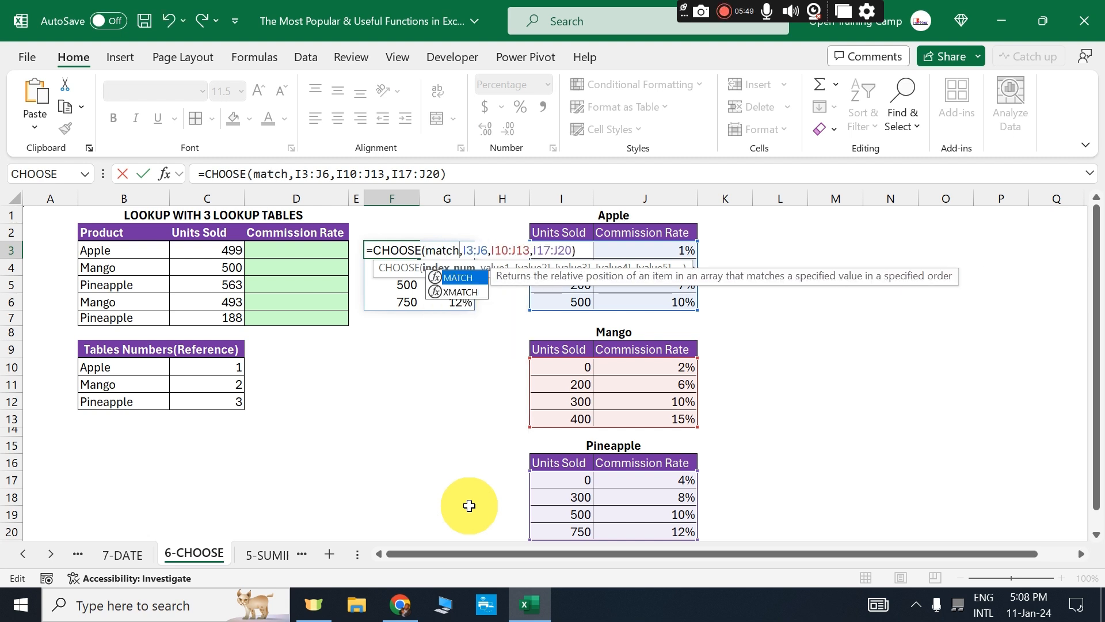
pyautogui.press('Tab')
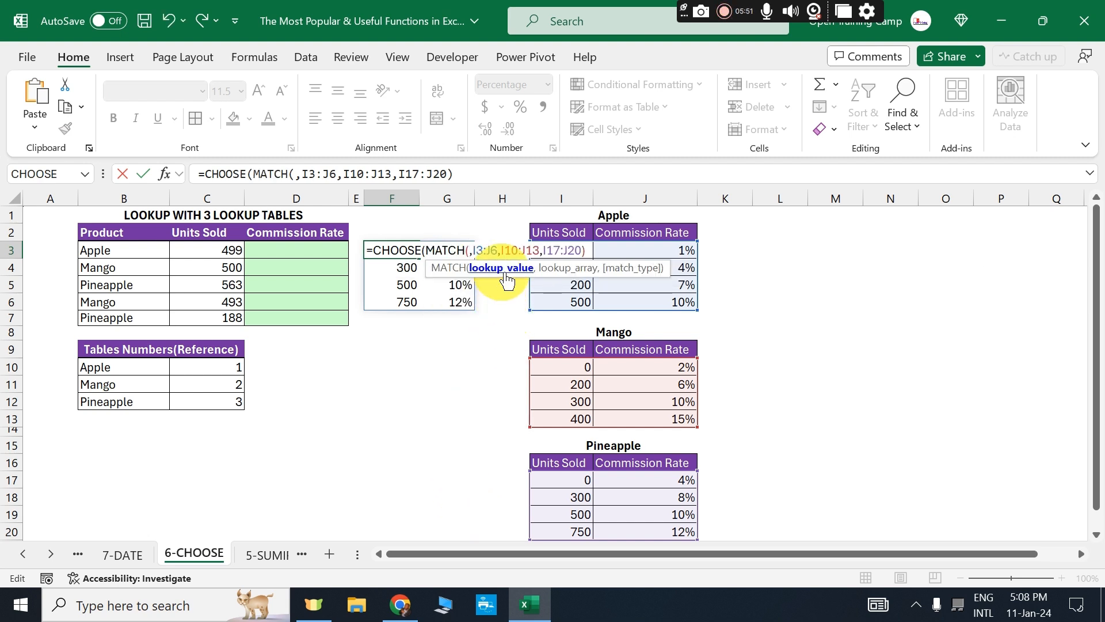
pyautogui.click(119, 250)
pyautogui.write(',')
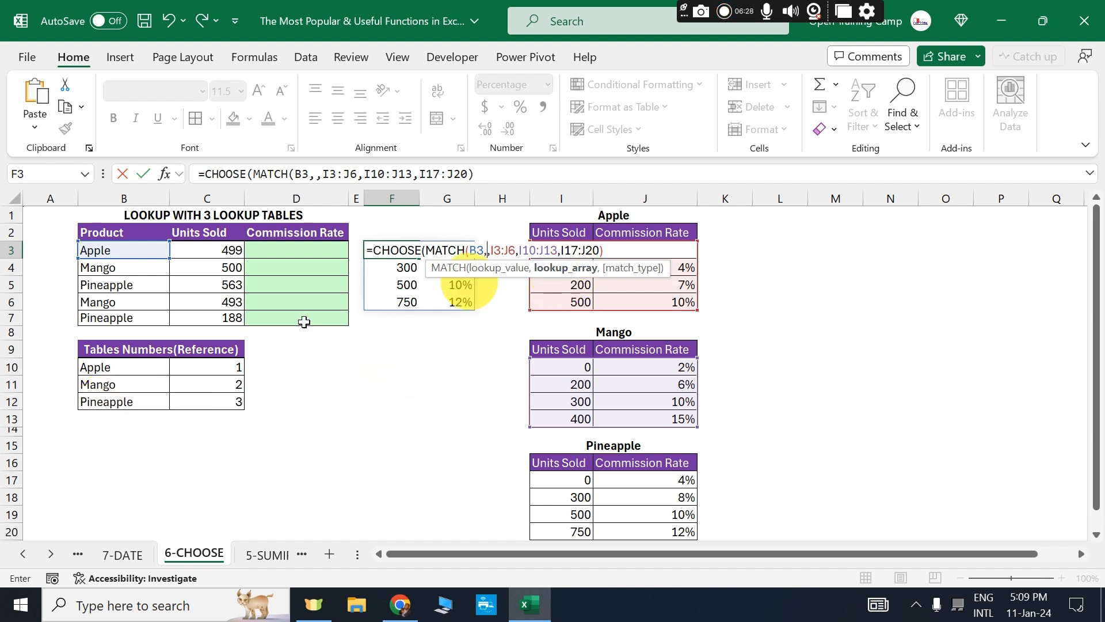
# Complete the MATCH with lookup array B10:B12 and exact match type 0, enter the formula, and review it in F3.
pyautogui.moveTo(115, 367); pyautogui.dragTo(113, 402)
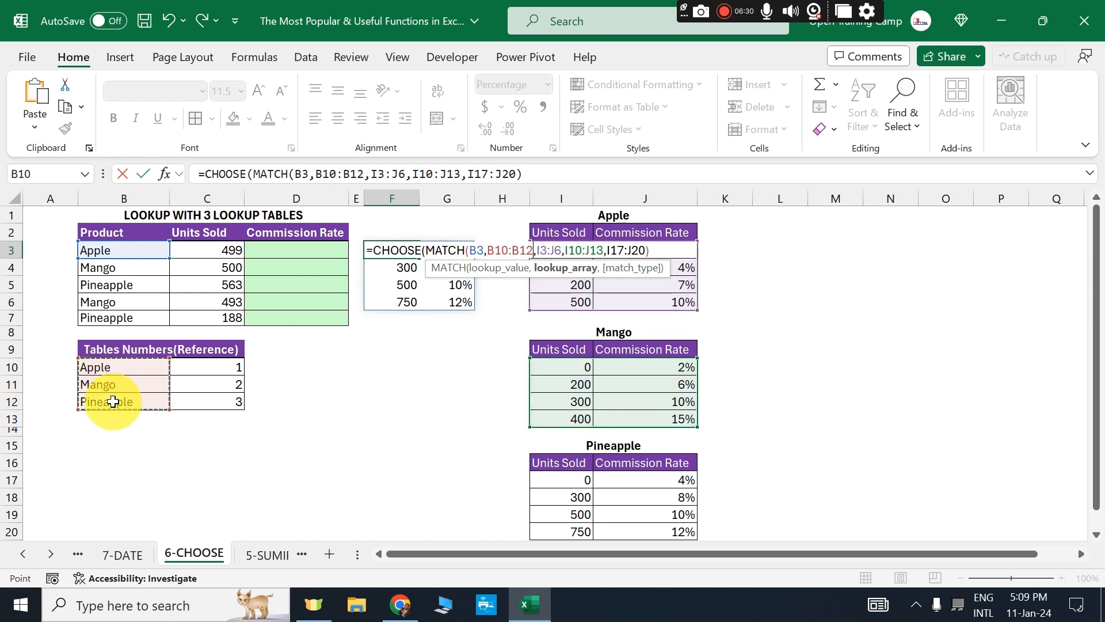
pyautogui.write(',')
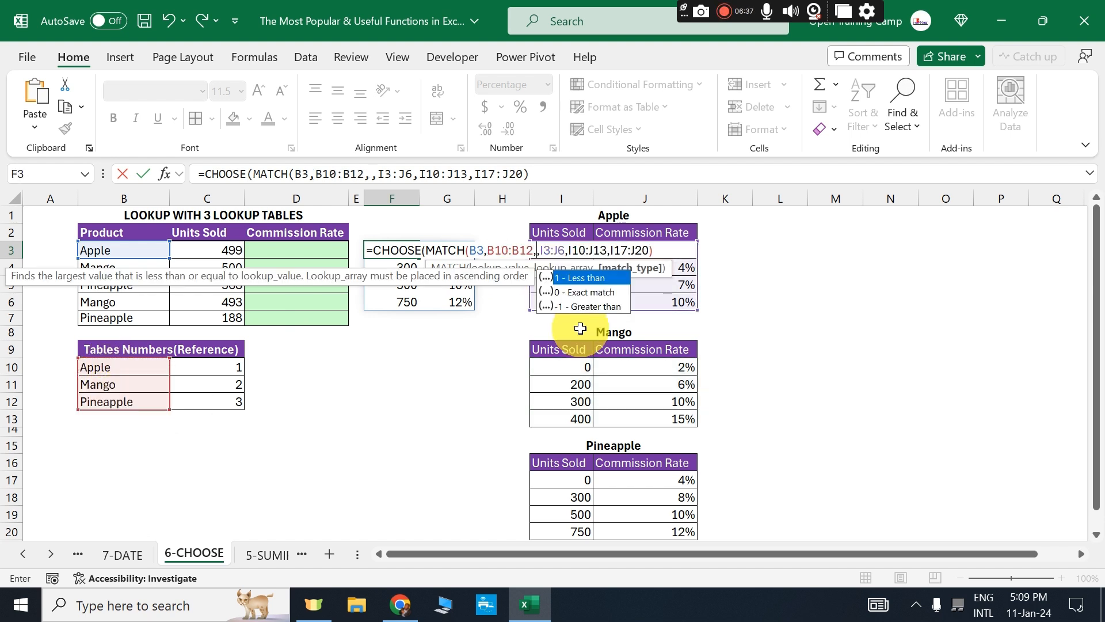
pyautogui.write('0')
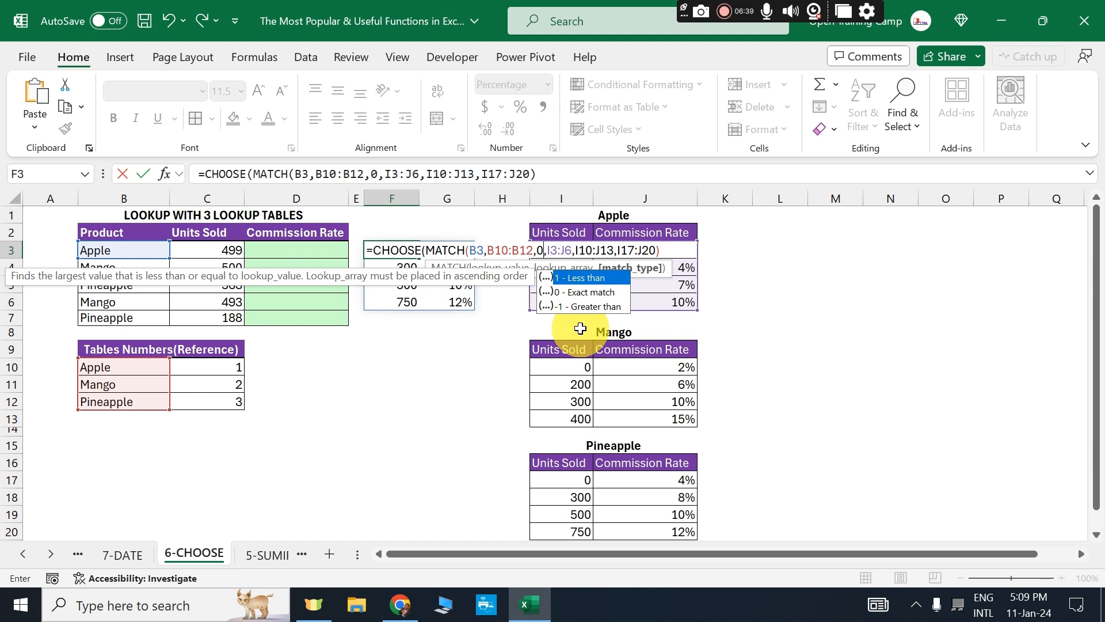
pyautogui.write(')')
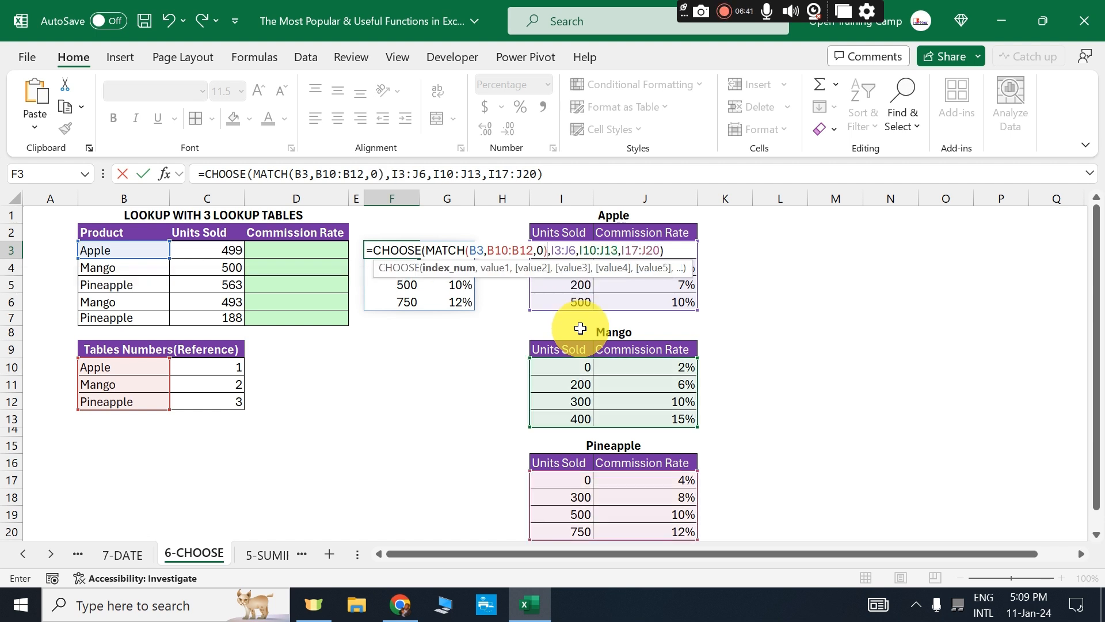
pyautogui.hotkey('ctrl', 'Return')
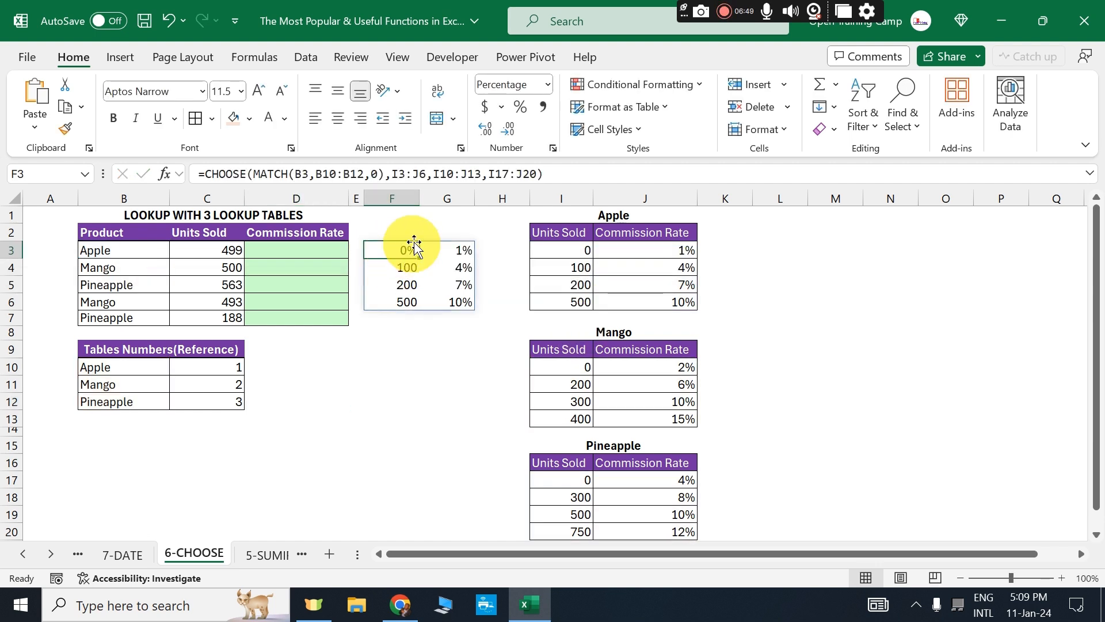
pyautogui.doubleClick(395, 248)
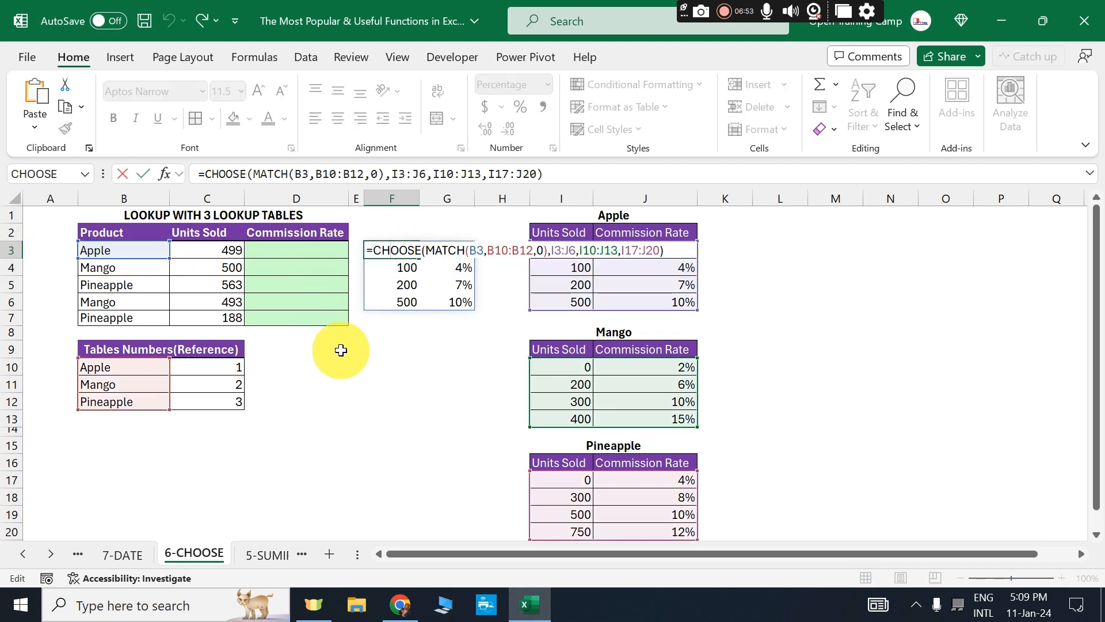
pyautogui.press('Return')
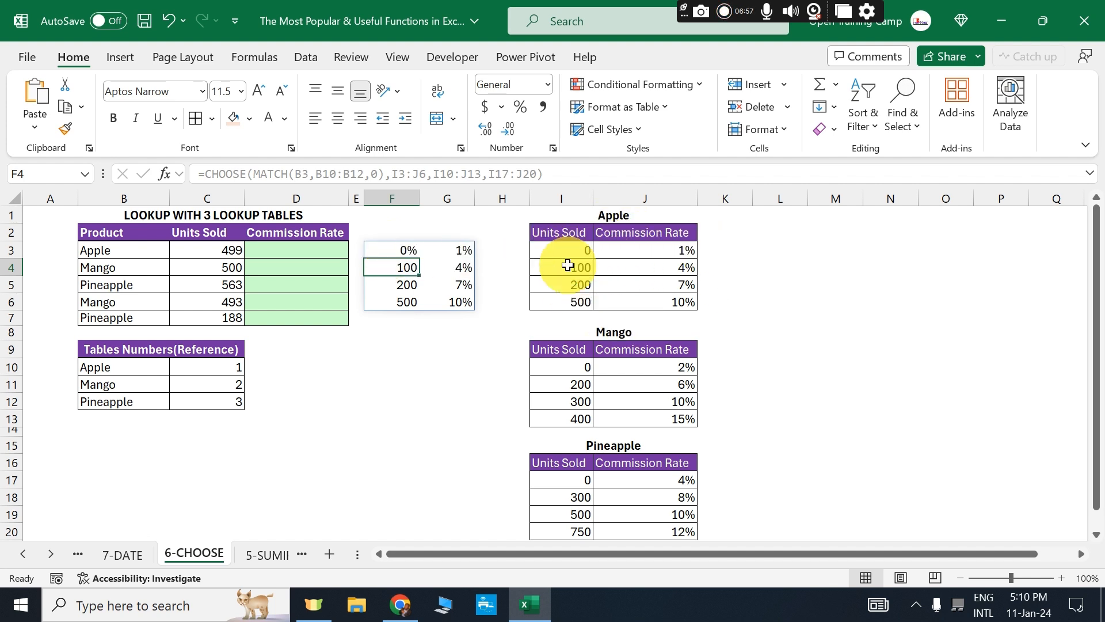
pyautogui.click(395, 249)
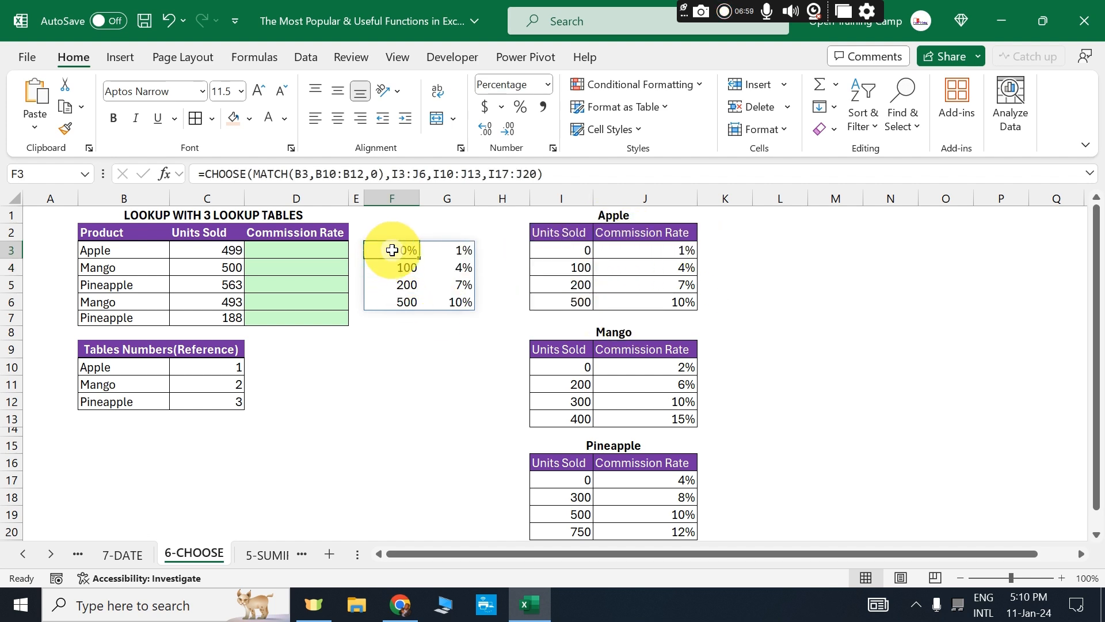
# Set the product in B3 to Mango and check the table returned from F3.
pyautogui.click(118, 255)
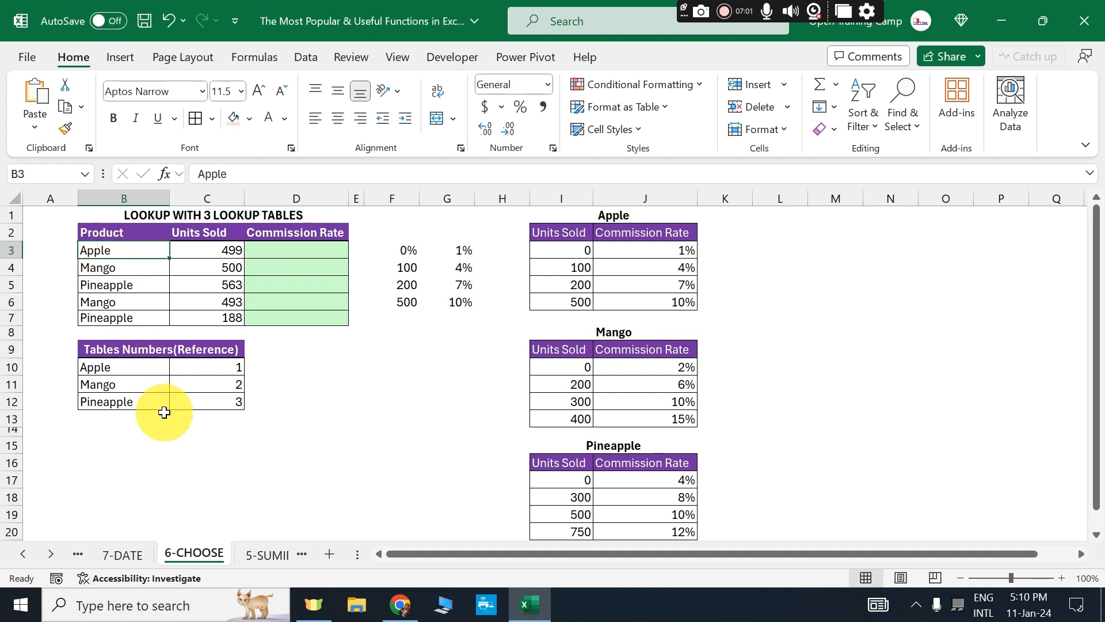
pyautogui.write('Mango')
pyautogui.press('Return')
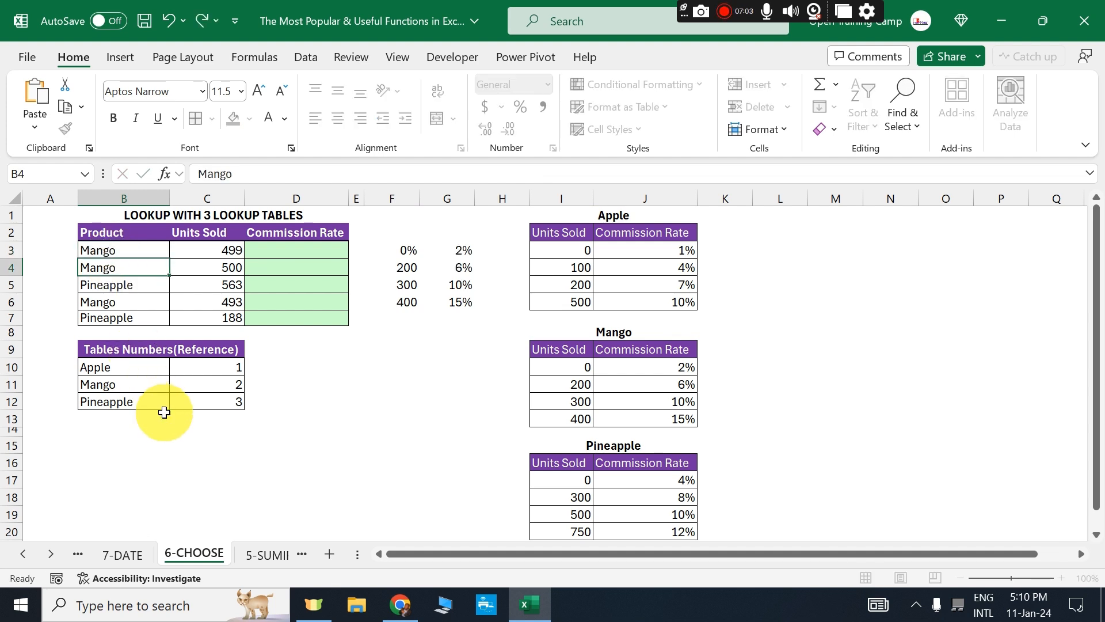
pyautogui.moveTo(402, 250); pyautogui.dragTo(451, 301)
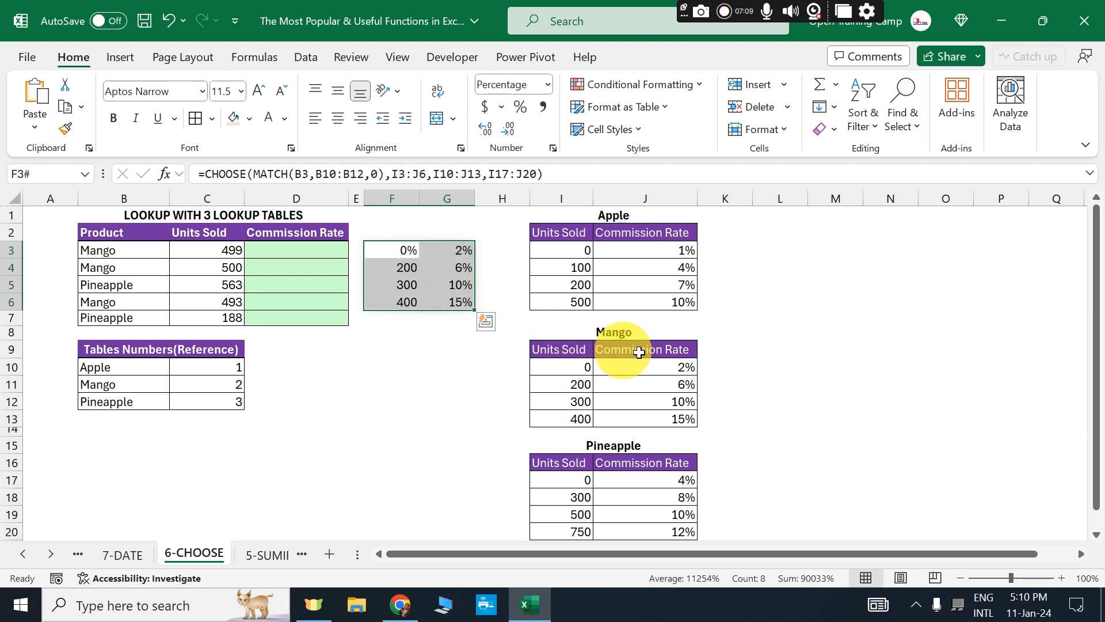
# Set the product in B3 to Pineapple and check the table returned from F3.
pyautogui.click(107, 249)
pyautogui.write('Pi')
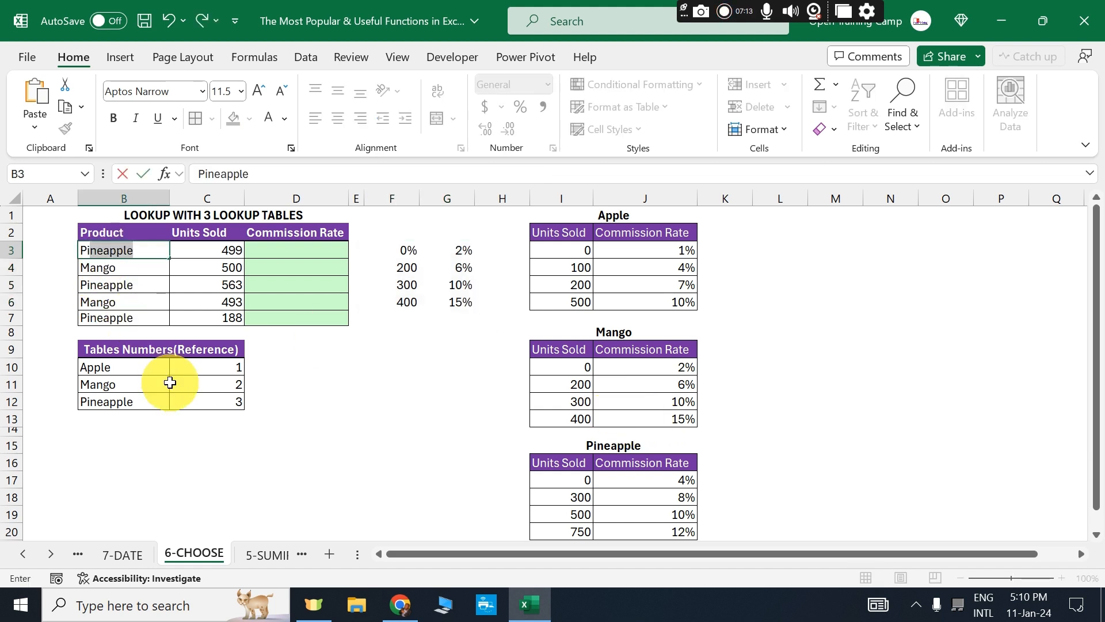
pyautogui.press('Return')
pyautogui.moveTo(390, 248); pyautogui.dragTo(437, 296)
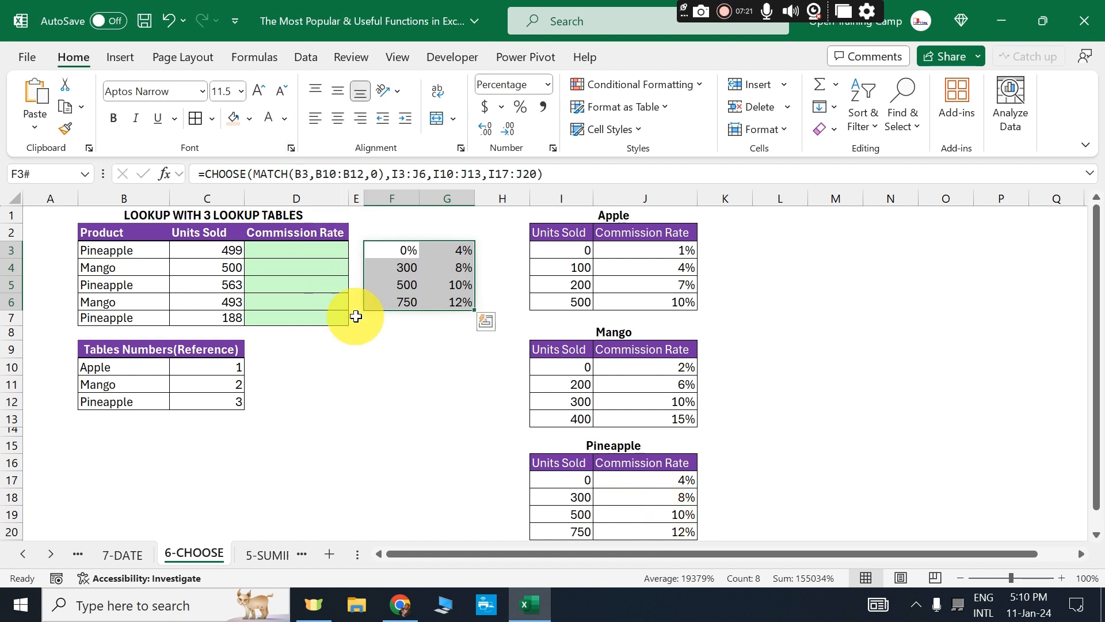
# Wrap the CHOOSE formula in F3 in a VLOOKUP function with C3 as the lookup value.
pyautogui.moveTo(375, 247); pyautogui.dragTo(444, 302)
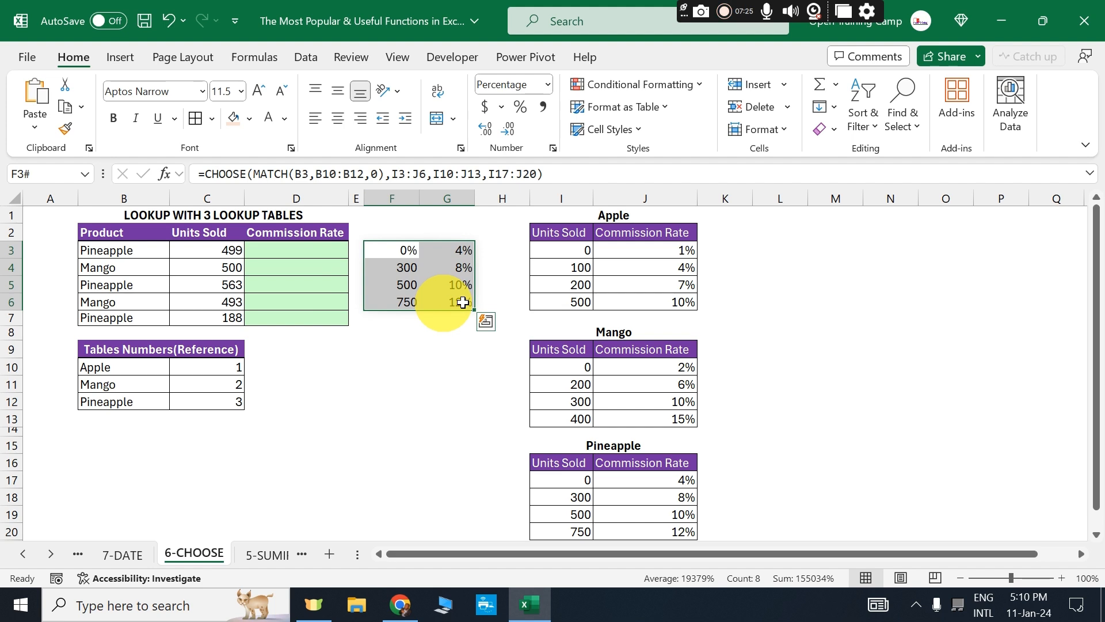
pyautogui.click(653, 190)
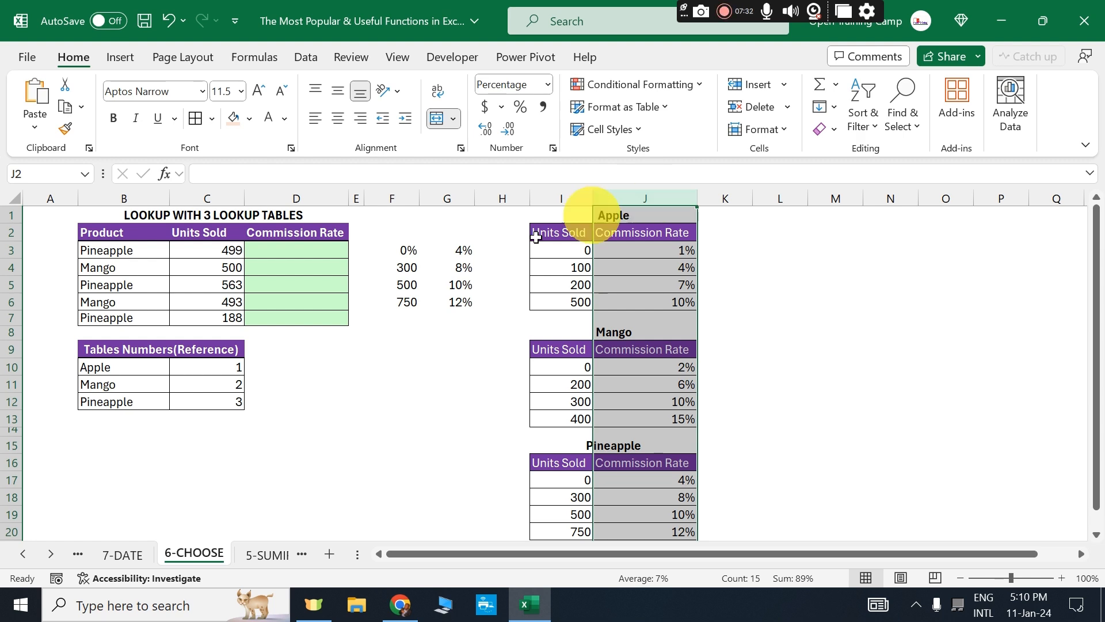
pyautogui.click(392, 249)
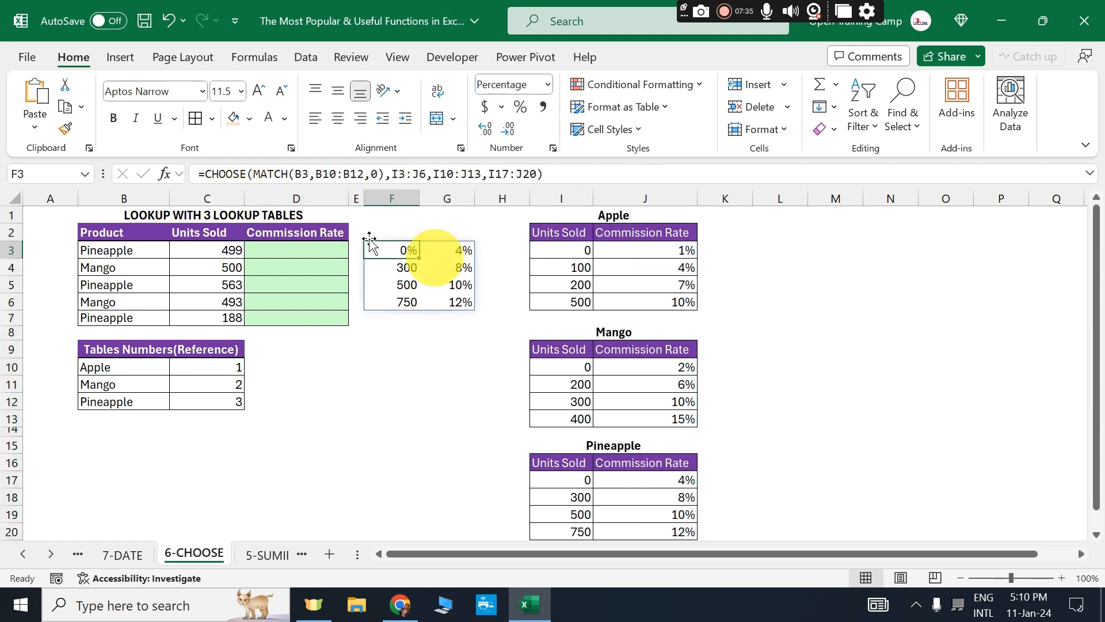
pyautogui.click(208, 174)
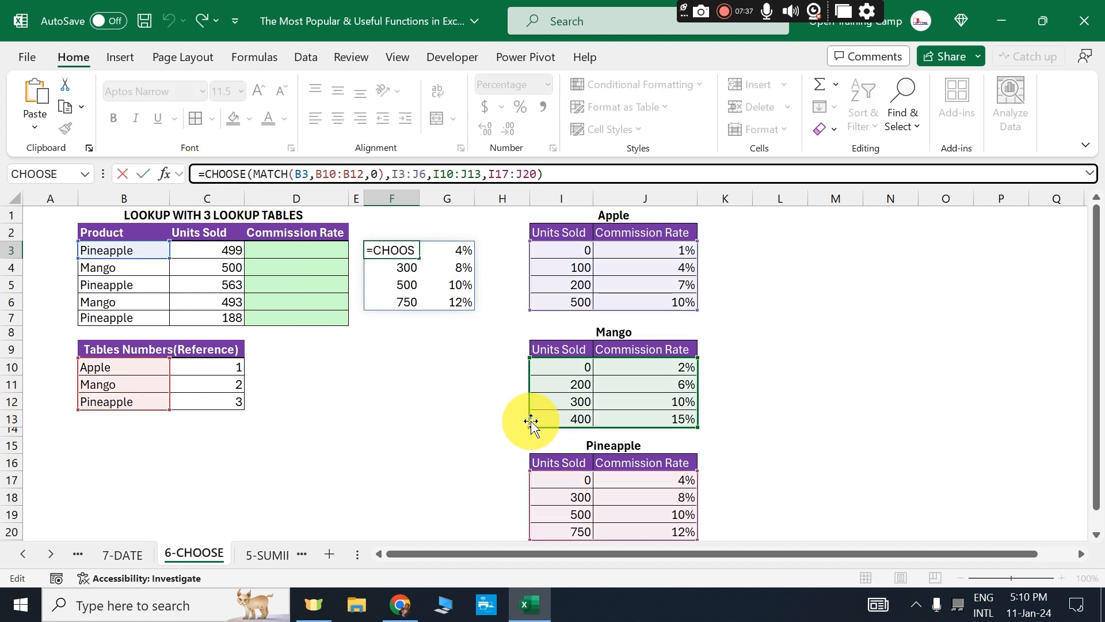
pyautogui.write('VLOOKUP(')
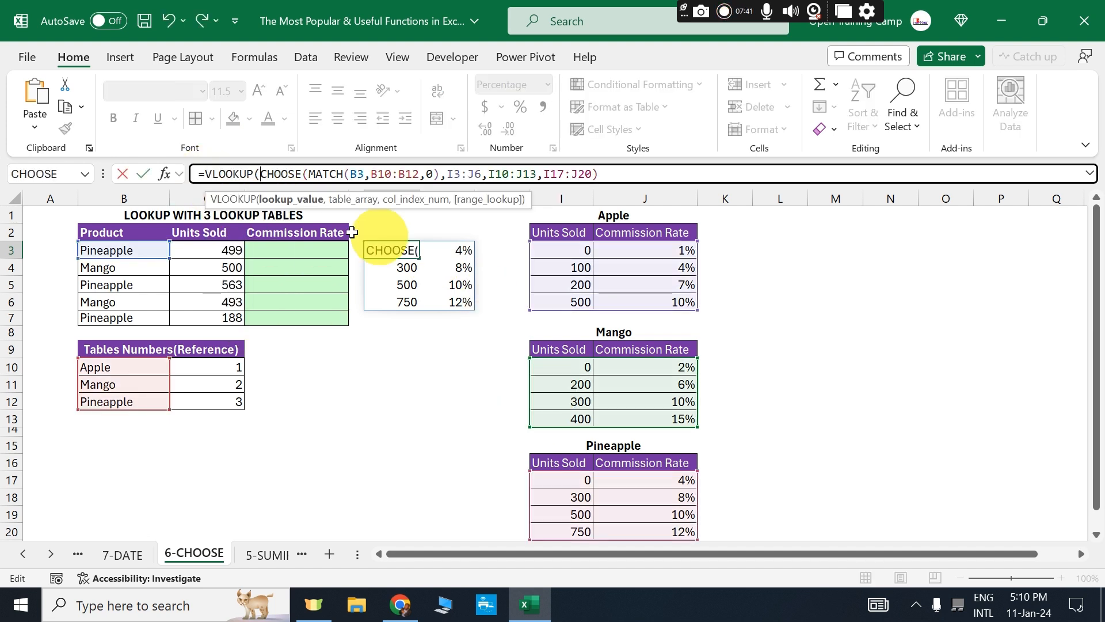
pyautogui.click(200, 255)
pyautogui.write(',')
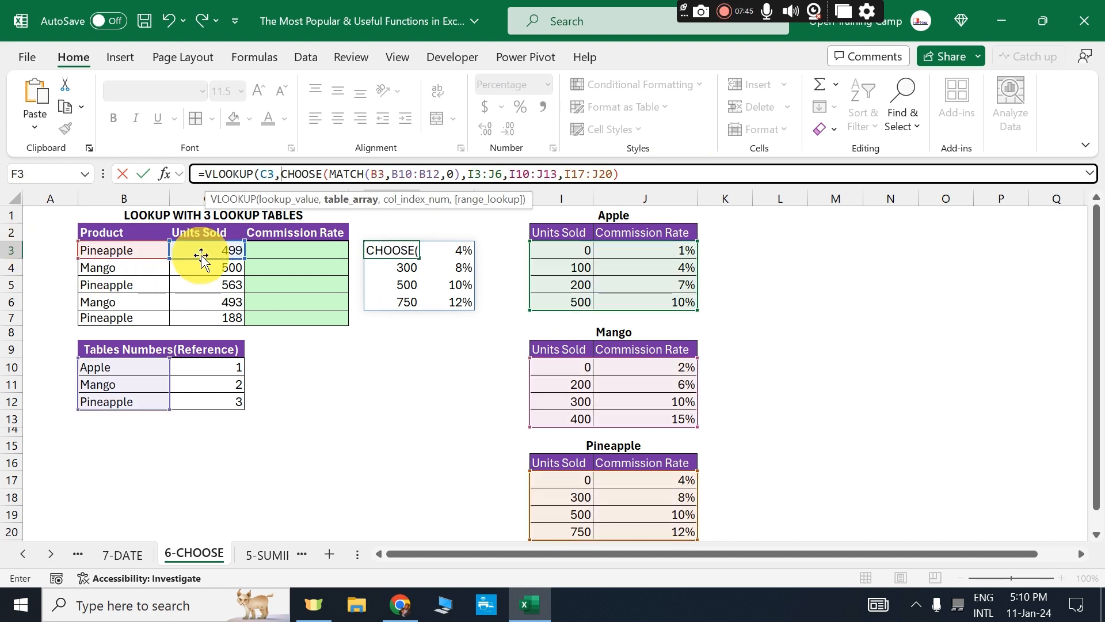
# Complete the VLOOKUP in F3 with the CHOOSE result as table array and column index 2, omitting the range lookup, and enter it.
pyautogui.click(627, 171)
pyautogui.moveTo(593, 173); pyautogui.dragTo(292, 174)
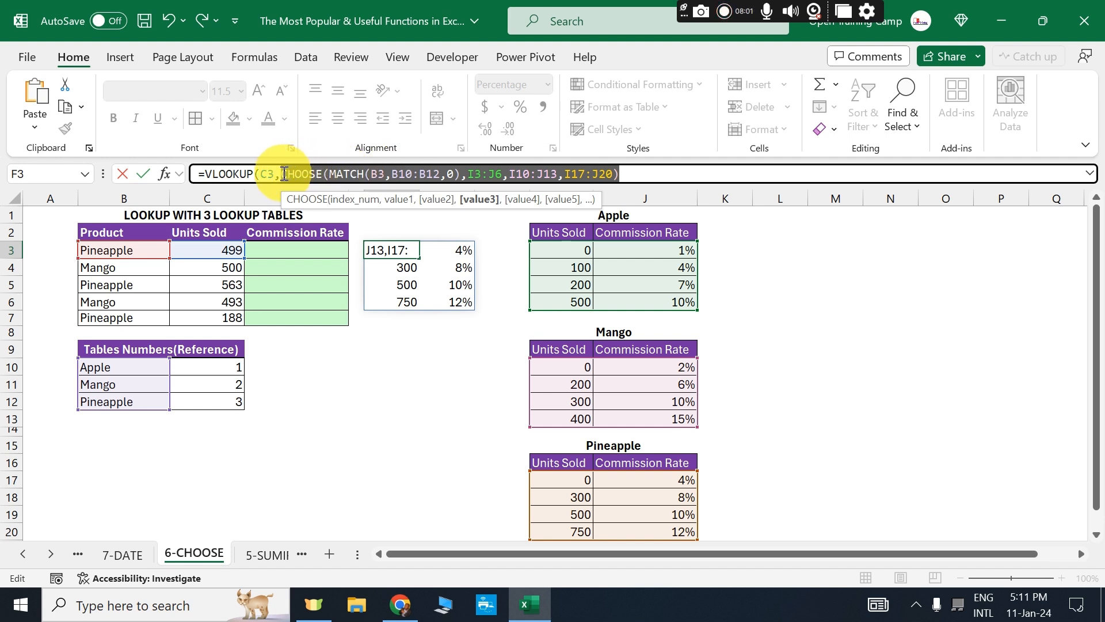
pyautogui.click(632, 174)
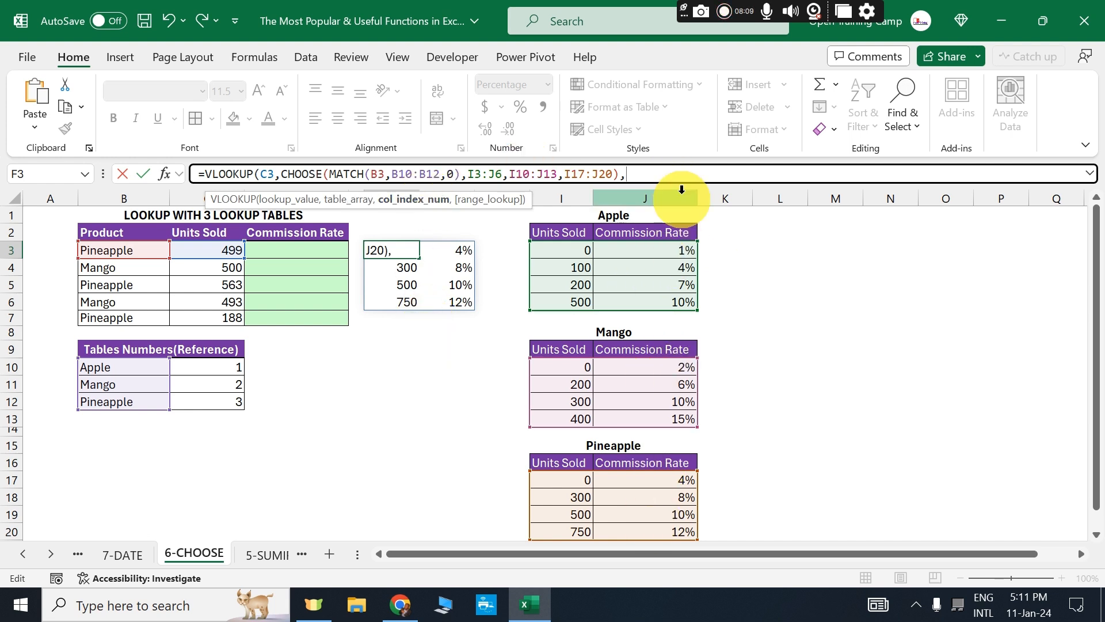
pyautogui.write('2')
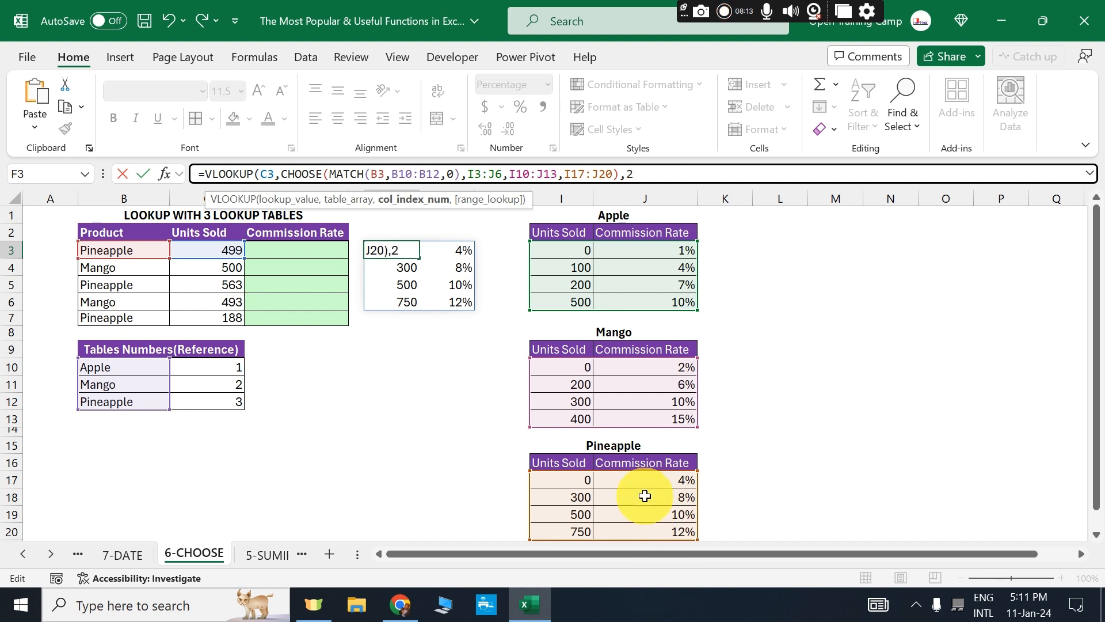
pyautogui.write(',')
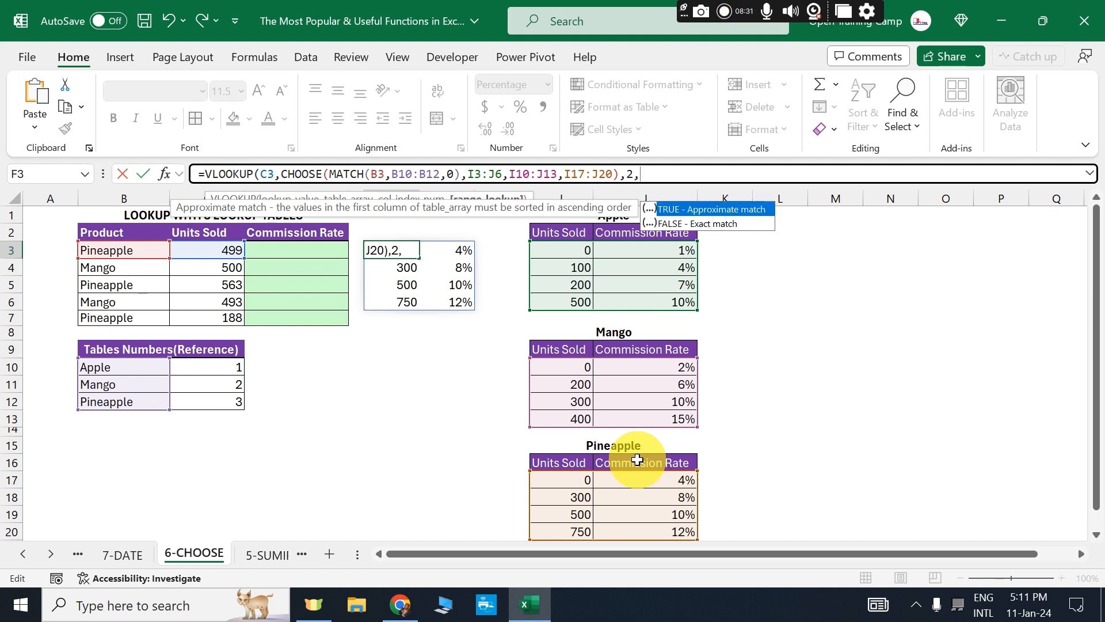
pyautogui.press('BackSpace')
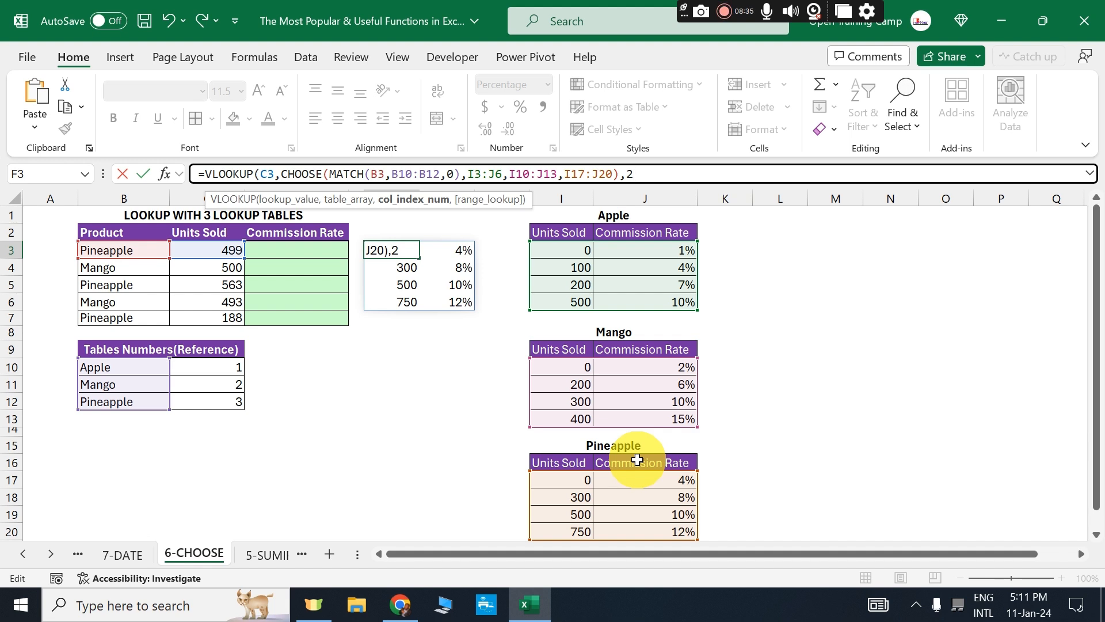
pyautogui.write(')')
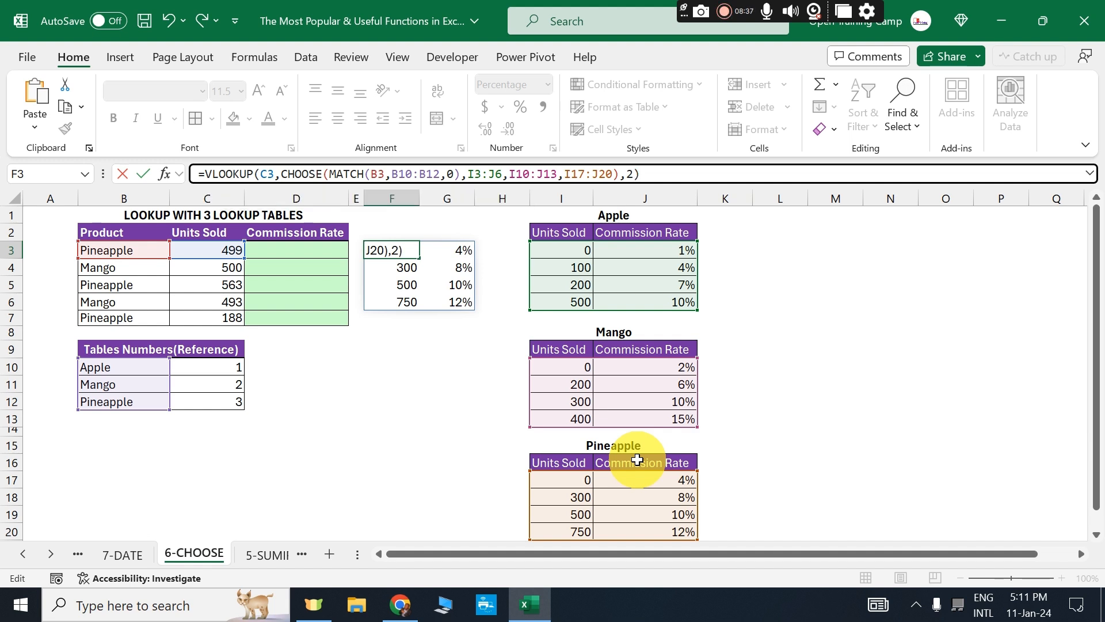
pyautogui.press('Return')
pyautogui.click(442, 350)
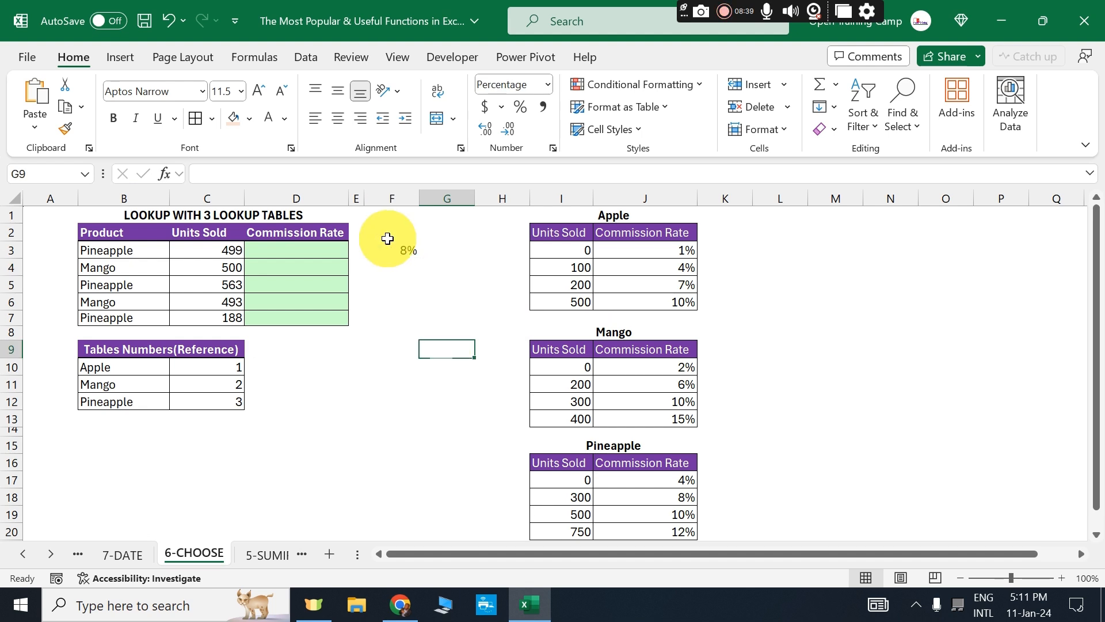
# Change the product in B3 to Apple and check the lookup formula in F3.
pyautogui.click(391, 250)
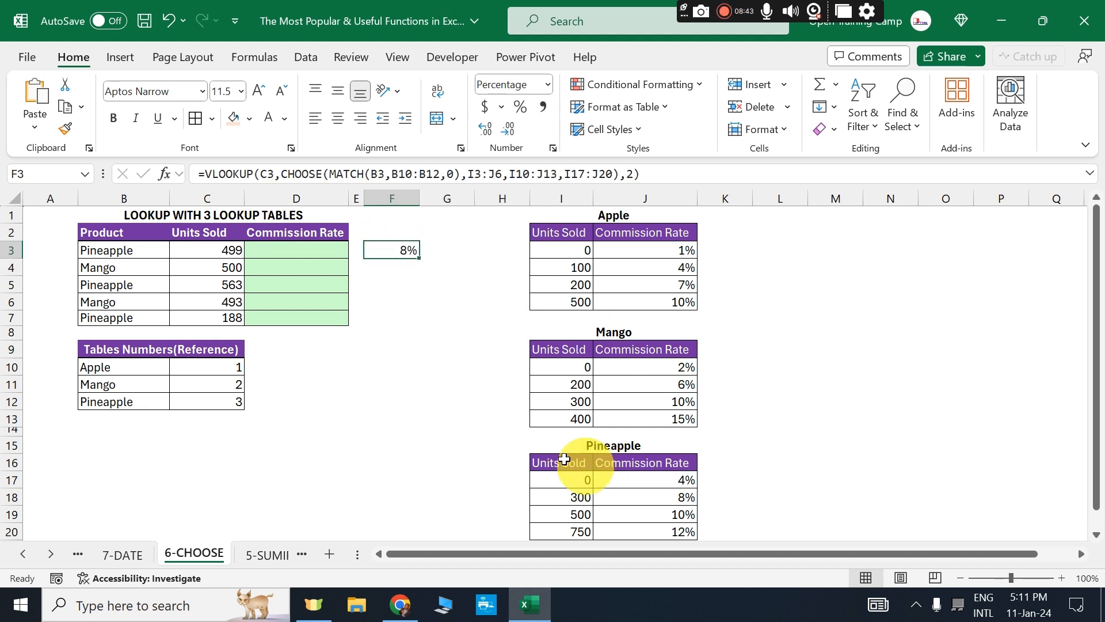
pyautogui.click(111, 252)
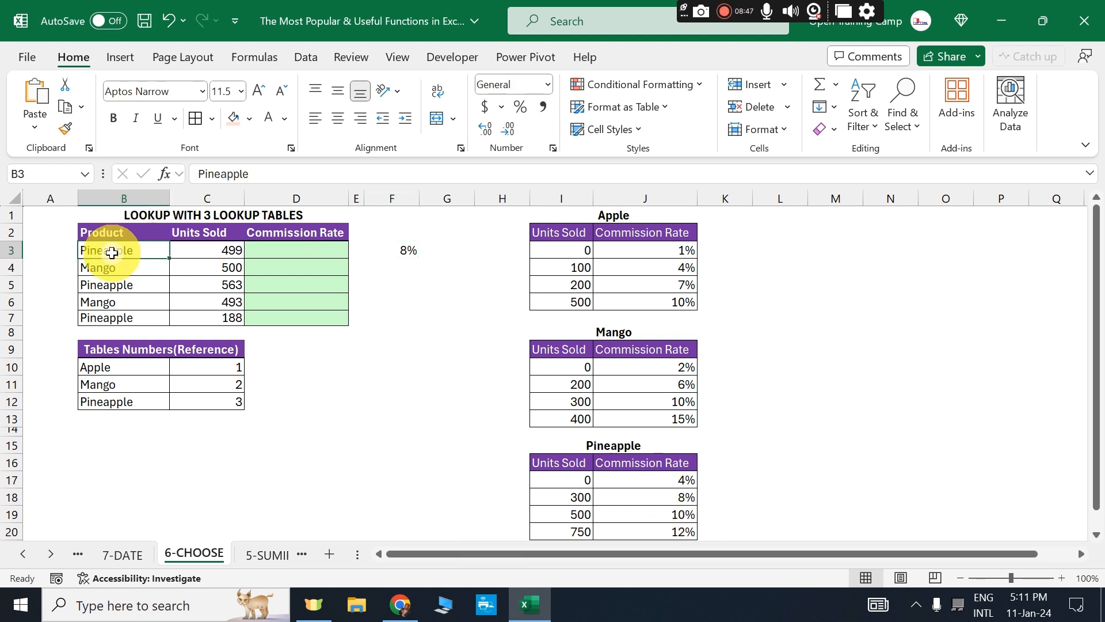
pyautogui.write('Ap')
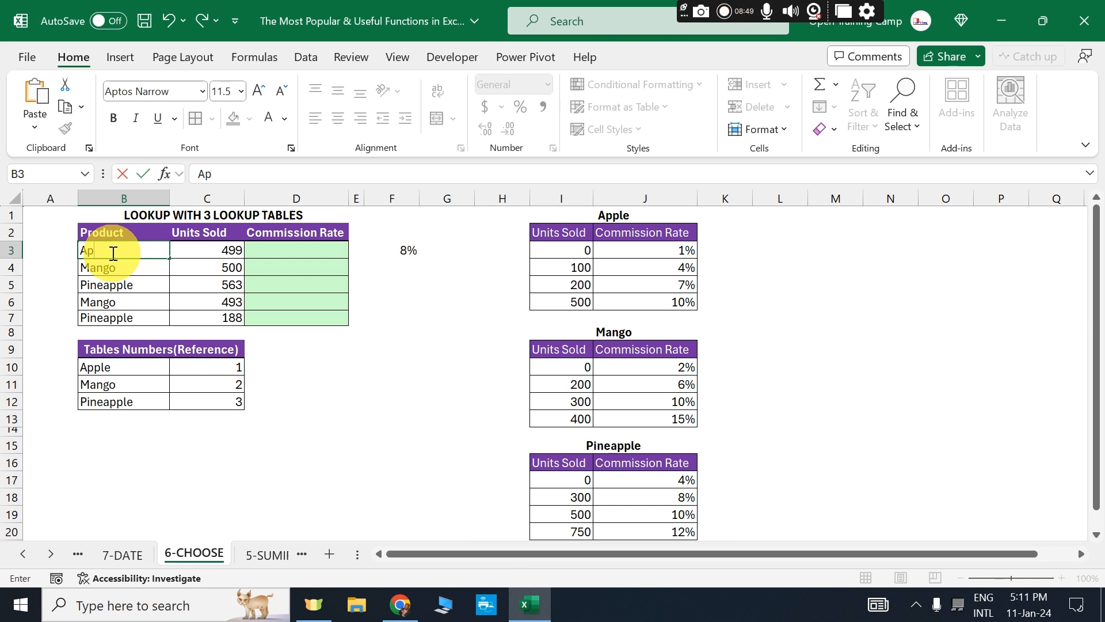
pyautogui.write('ple')
pyautogui.click(392, 251)
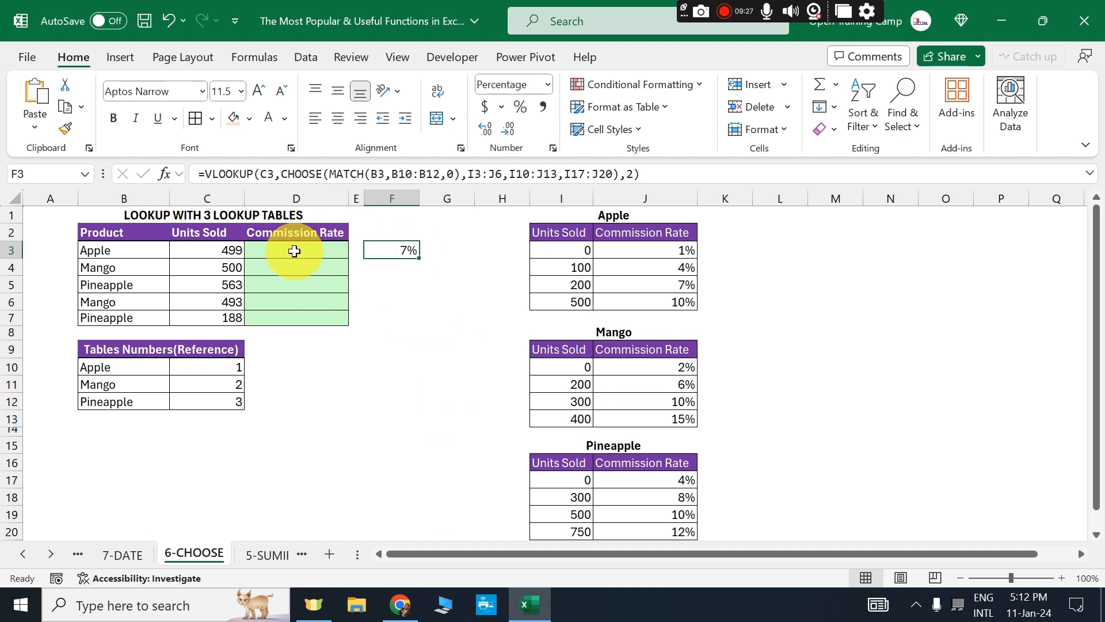
# In D3, start a CHOOSE formula whose index number is a nested MATCH with B3 as its lookup value.
pyautogui.click(305, 251)
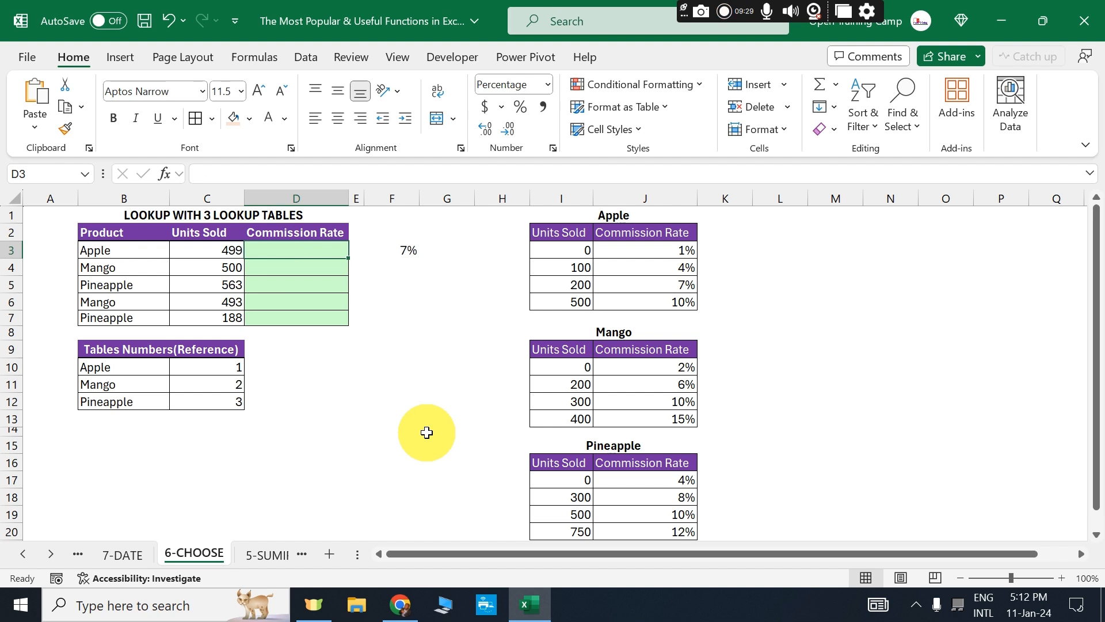
pyautogui.write('=choose')
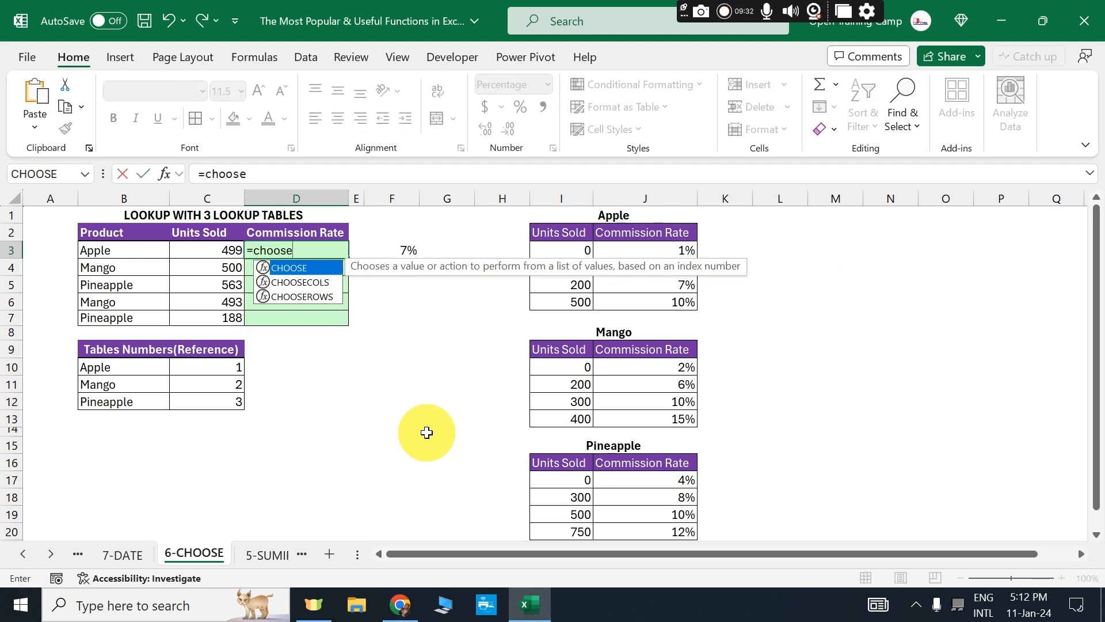
pyautogui.press('Tab')
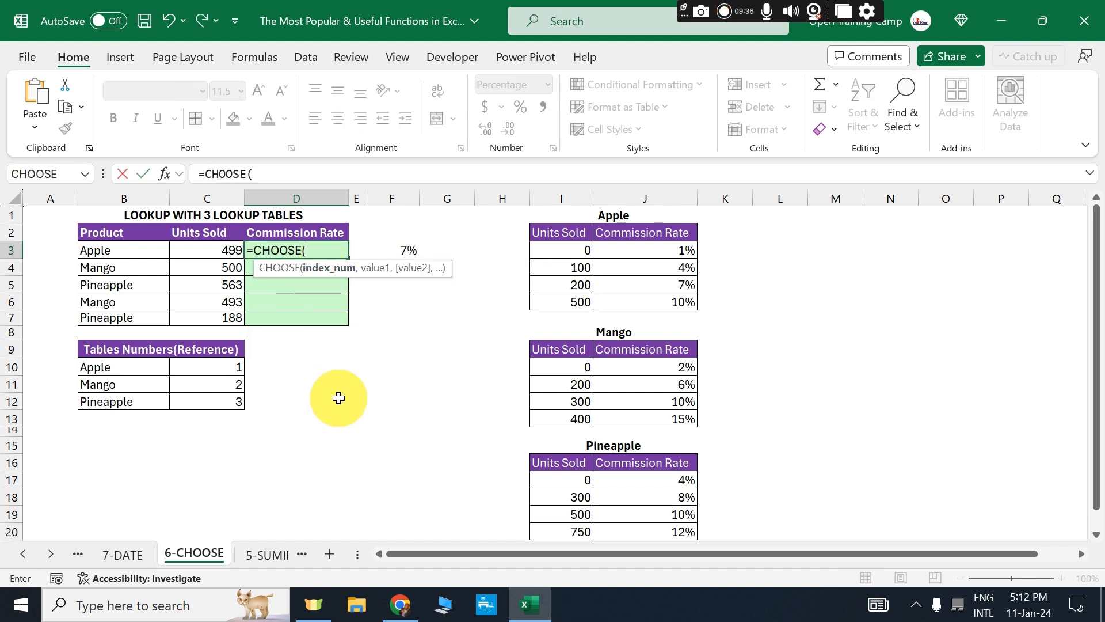
pyautogui.write('match')
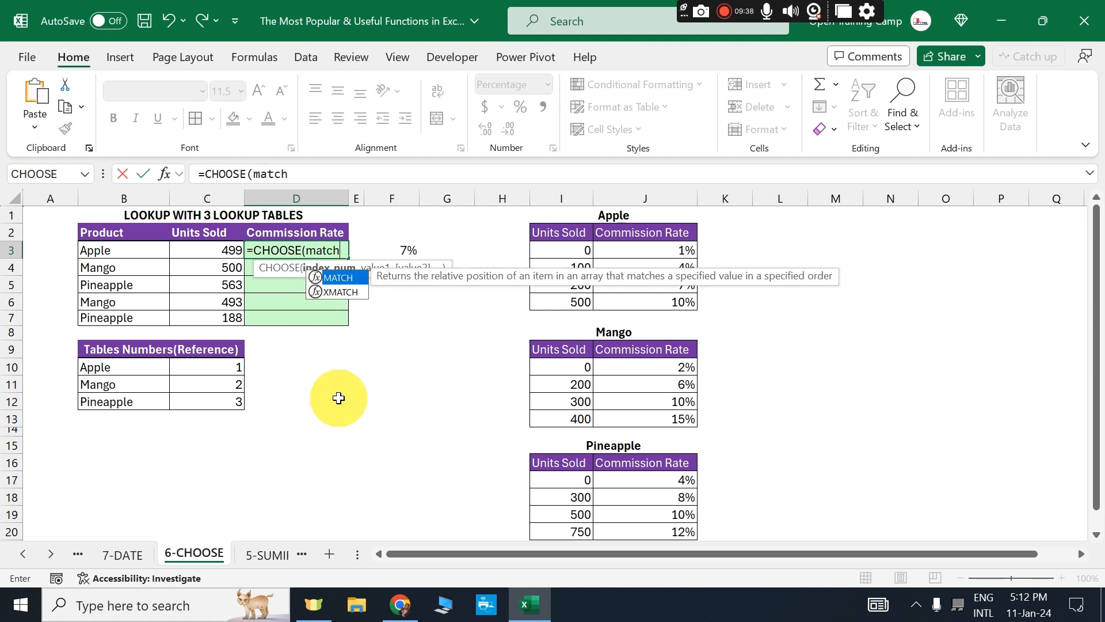
pyautogui.press('Tab')
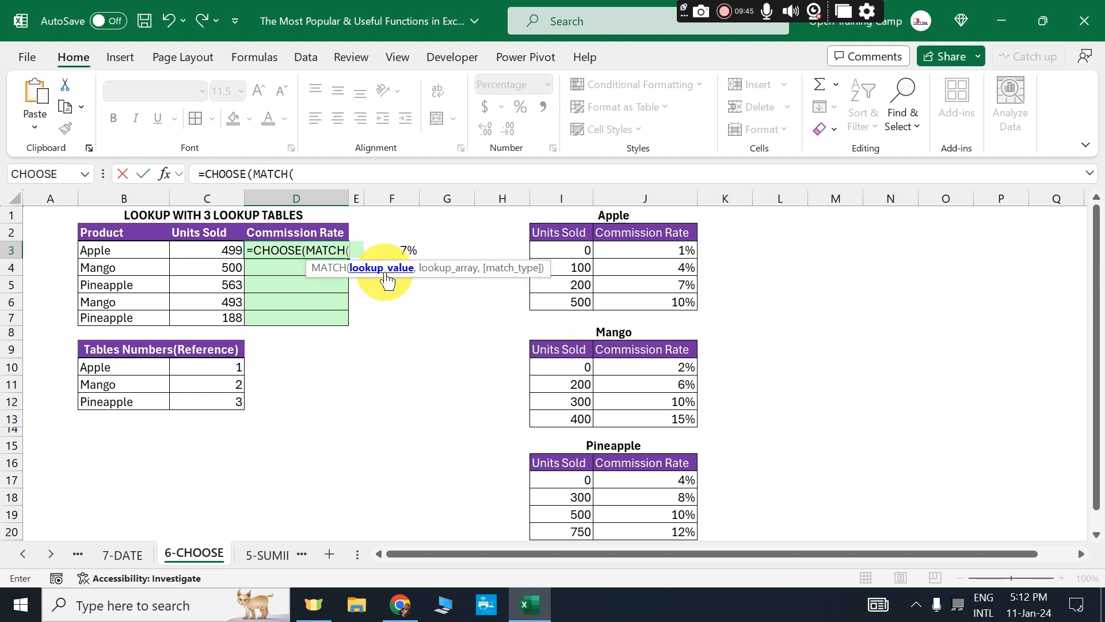
pyautogui.click(109, 252)
pyautogui.write(',')
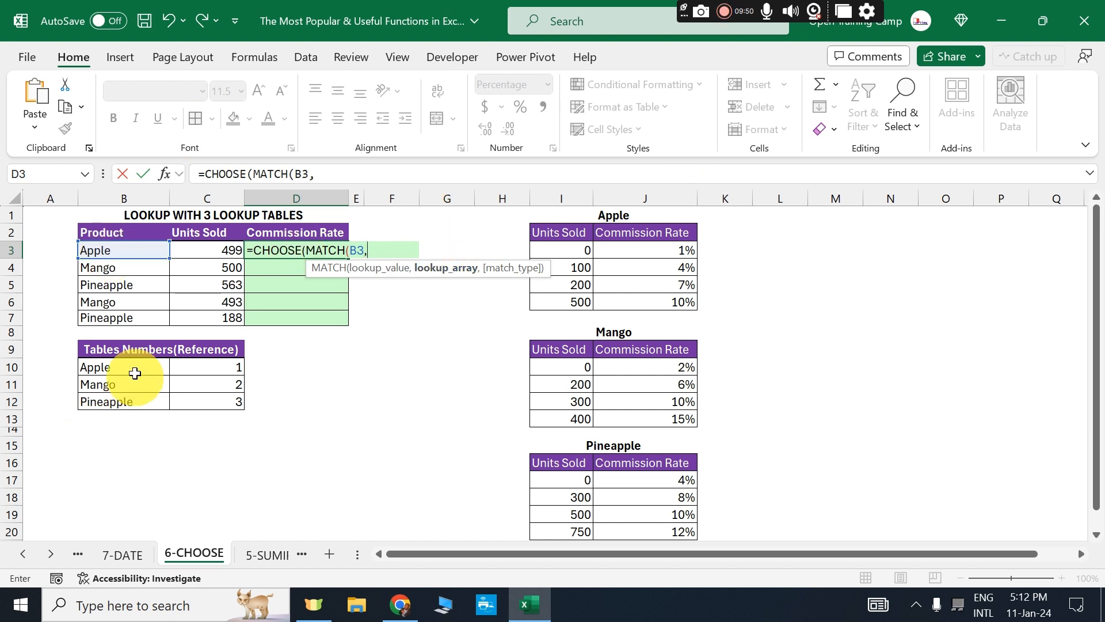
# Give MATCH the absolute lookup array $B$10:$B$12 with match type 0 and close it as the CHOOSE index.
pyautogui.moveTo(135, 368); pyautogui.dragTo(135, 399)
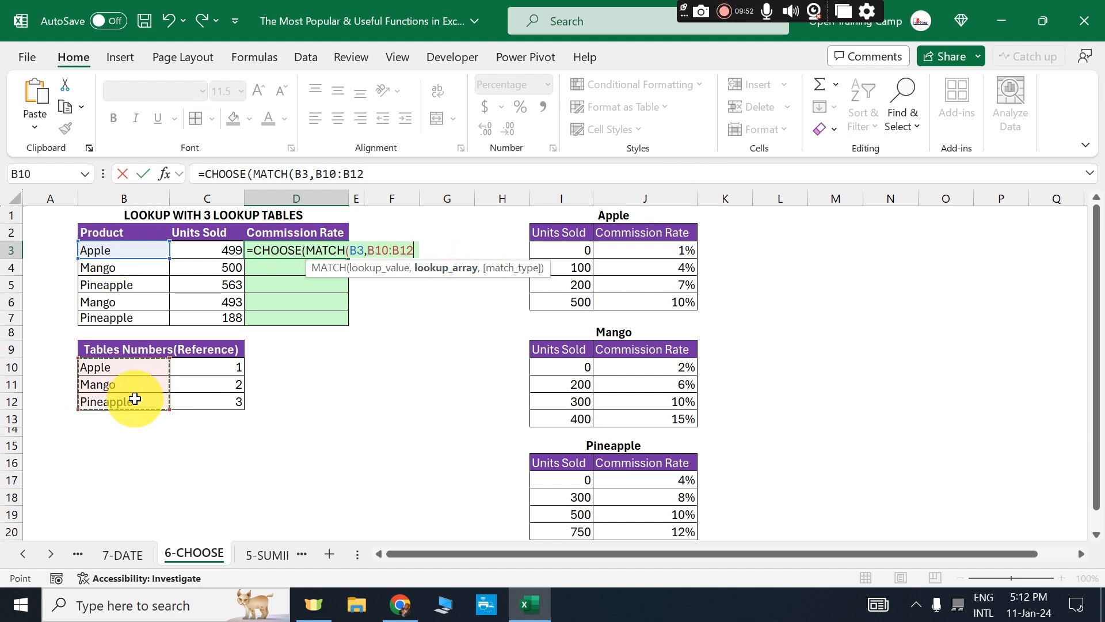
pyautogui.press('F4')
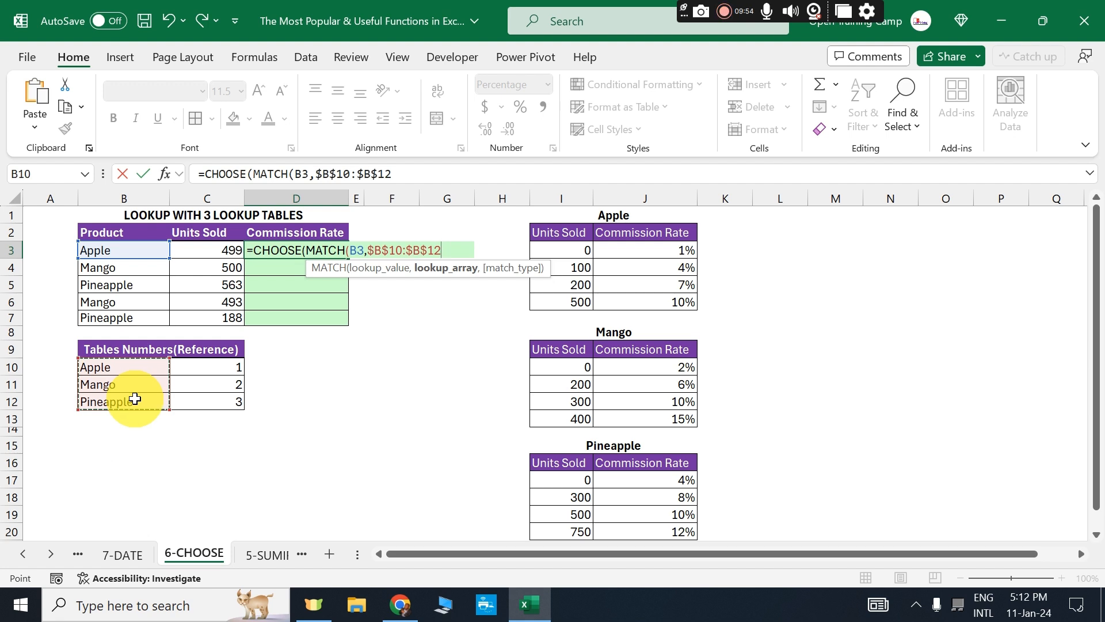
pyautogui.write(',')
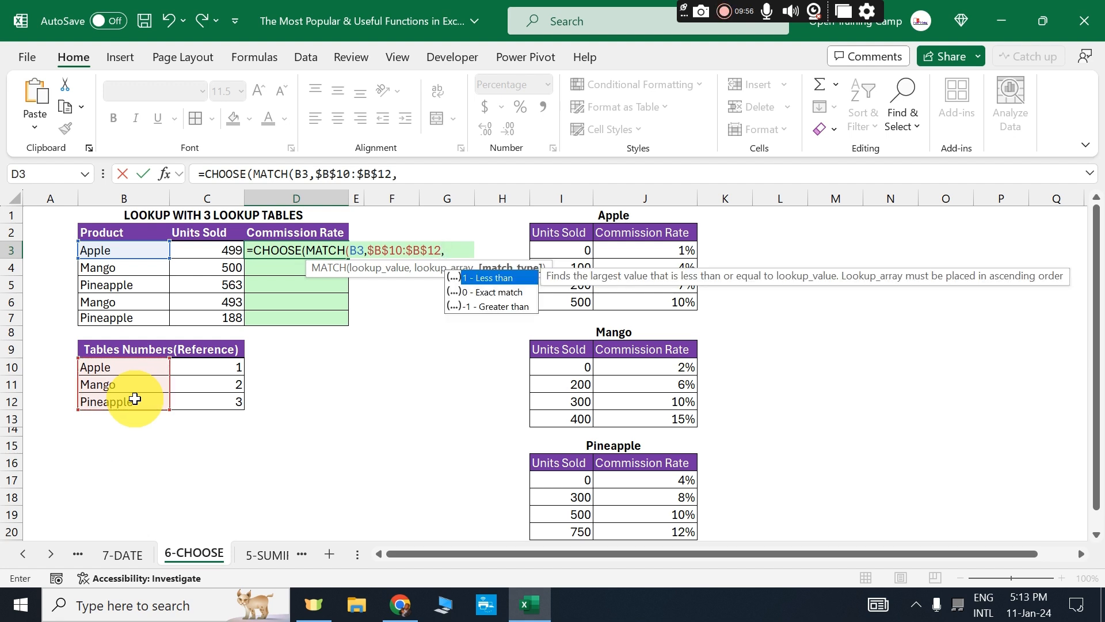
pyautogui.write('0)')
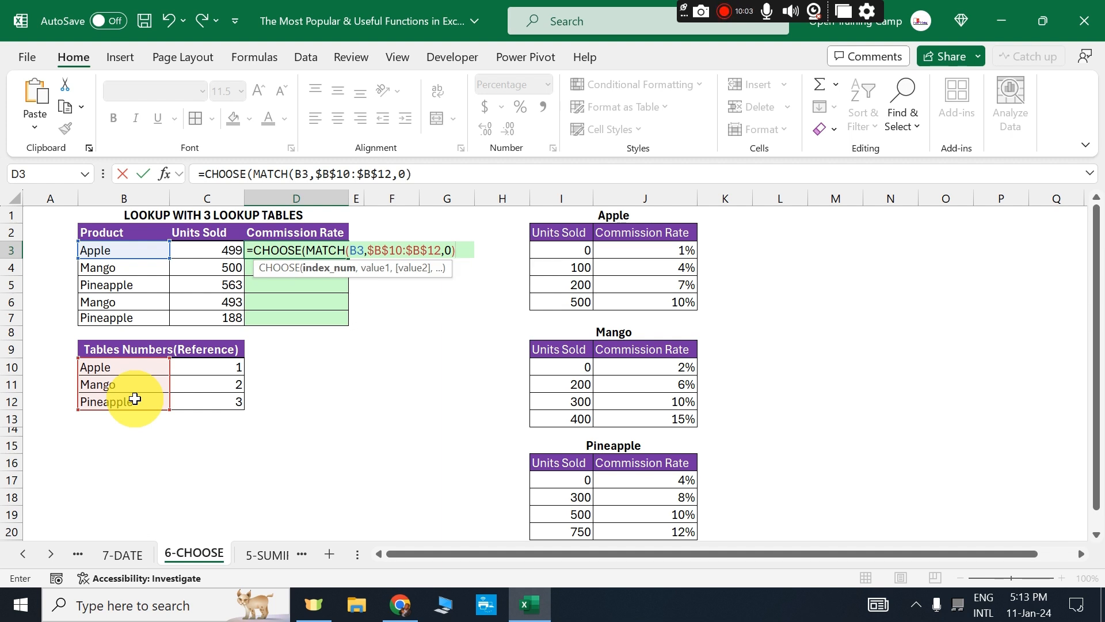
pyautogui.write(',')
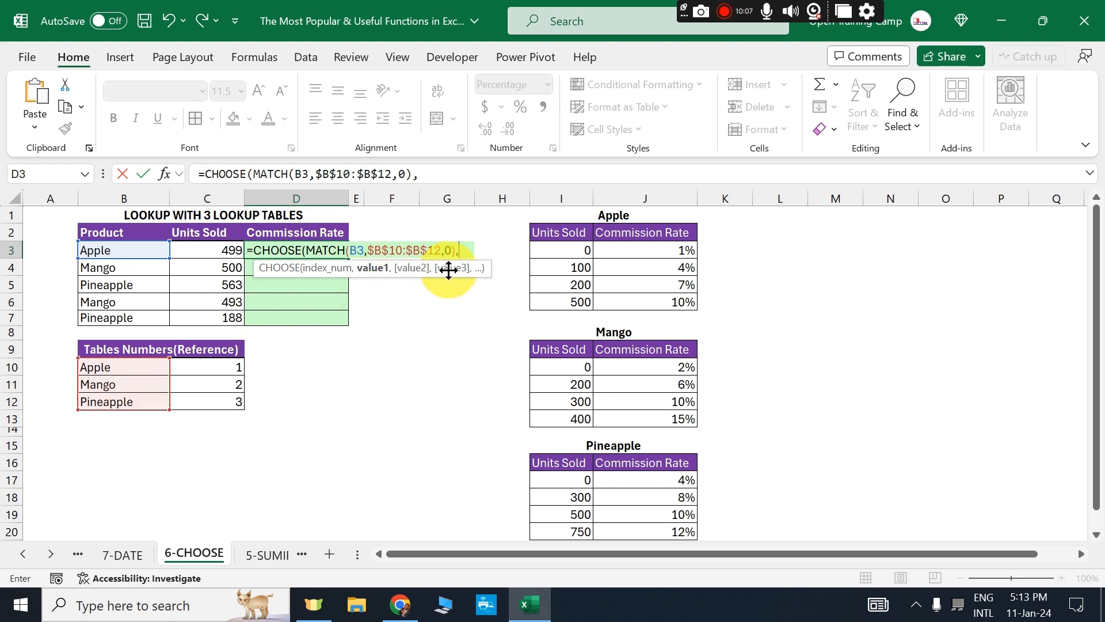
# Add the Apple and Mango tables as the first two CHOOSE values, using absolute ranges $I$3:$J$6 and $I$10:$J$13.
pyautogui.click(542, 251)
pyautogui.moveTo(542, 251); pyautogui.dragTo(649, 311)
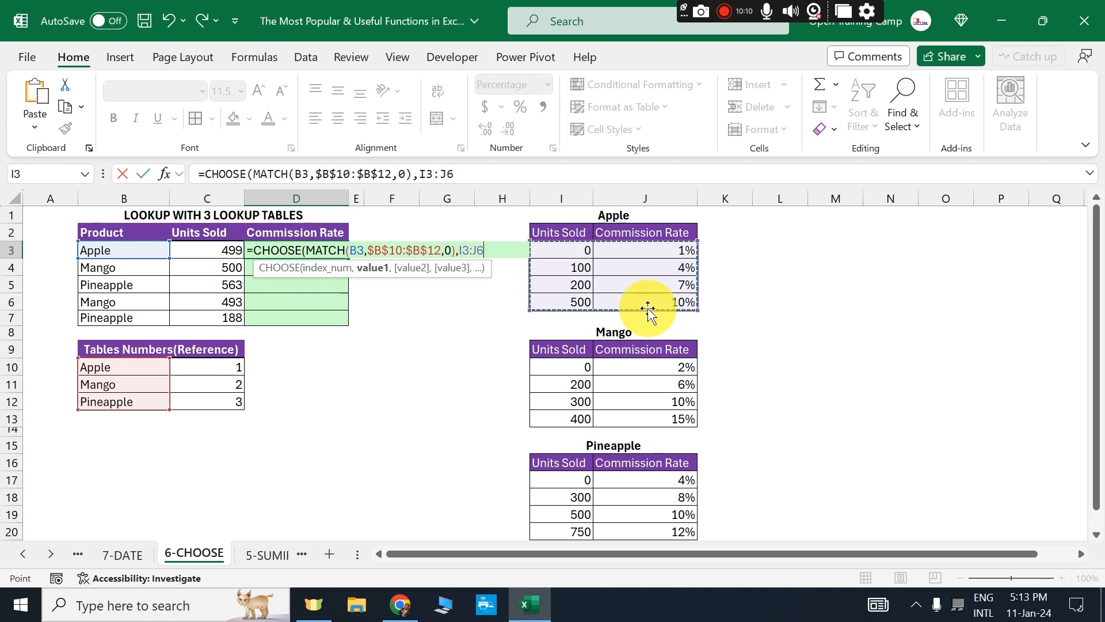
pyautogui.press('F4')
pyautogui.write(',')
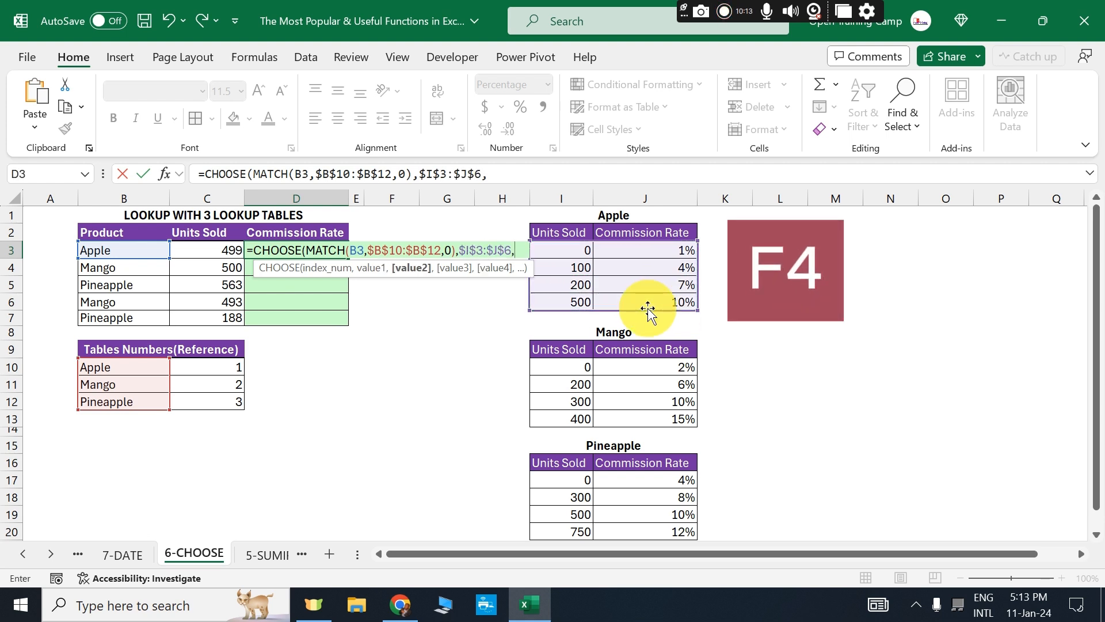
pyautogui.click(550, 366)
pyautogui.moveTo(618, 396); pyautogui.dragTo(652, 419)
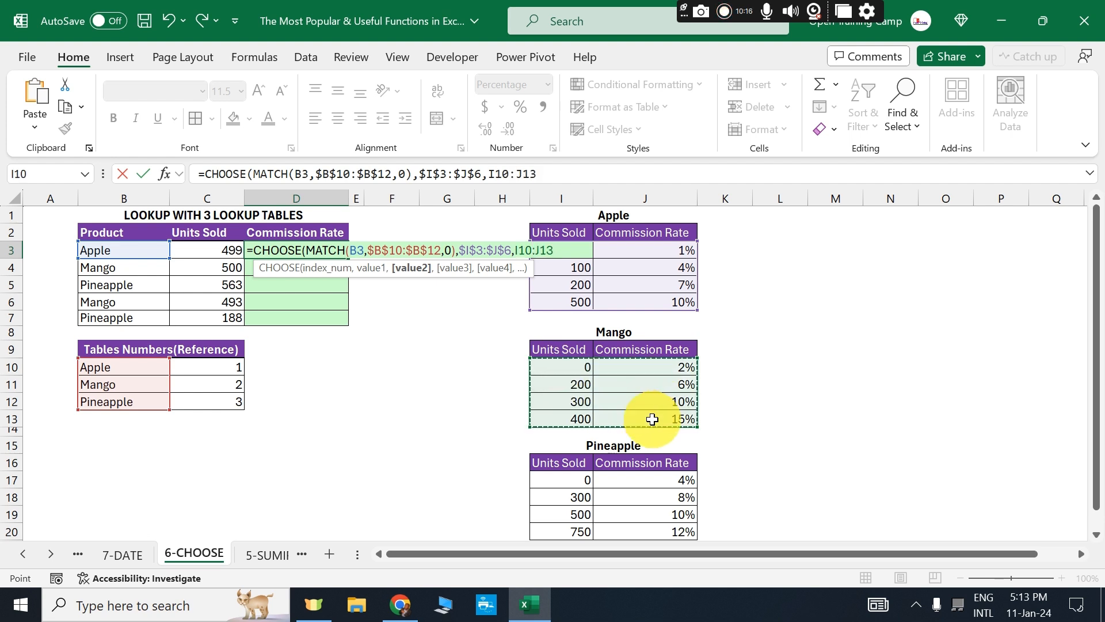
pyautogui.press('F4')
pyautogui.write(',')
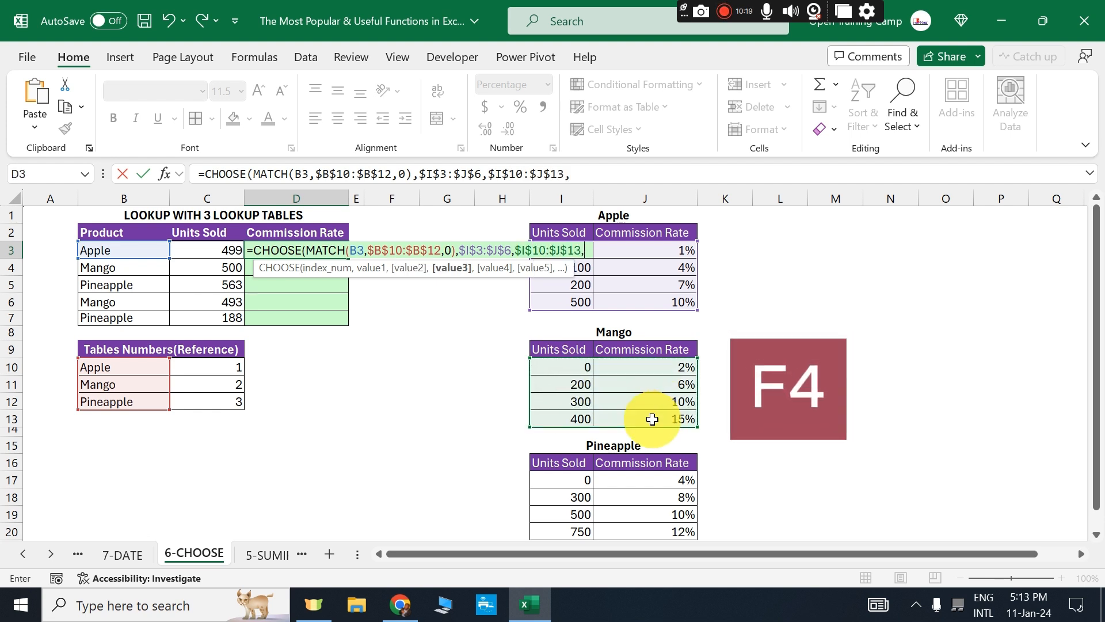
# Add the Pineapple table as the third CHOOSE value with absolute range $I$17:$J$20 and close the function.
pyautogui.moveTo(563, 480); pyautogui.dragTo(666, 530)
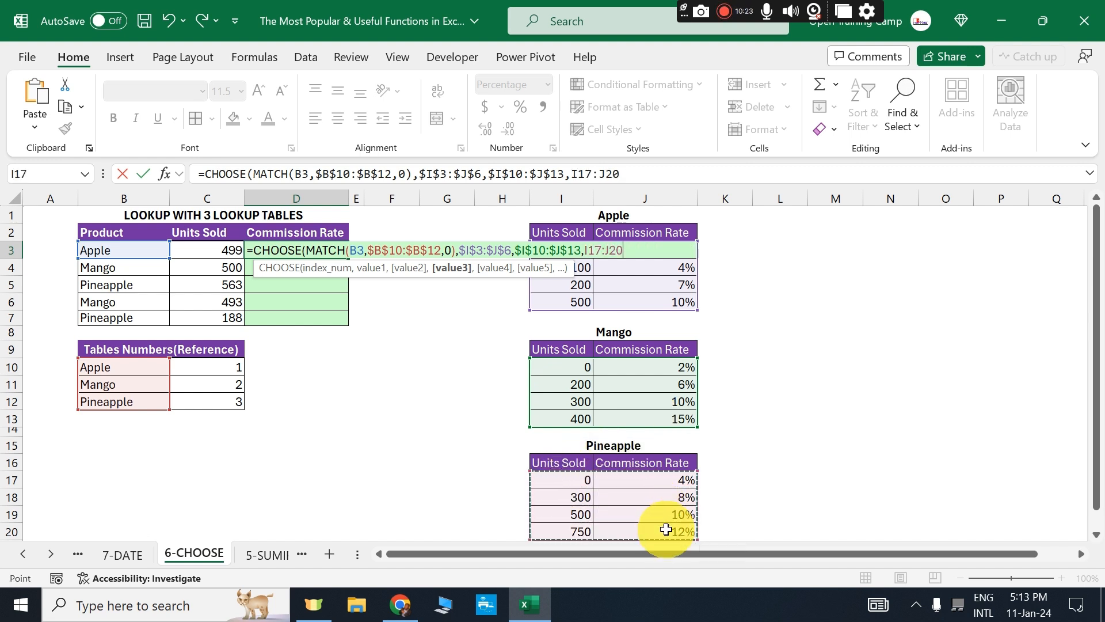
pyautogui.press('F4')
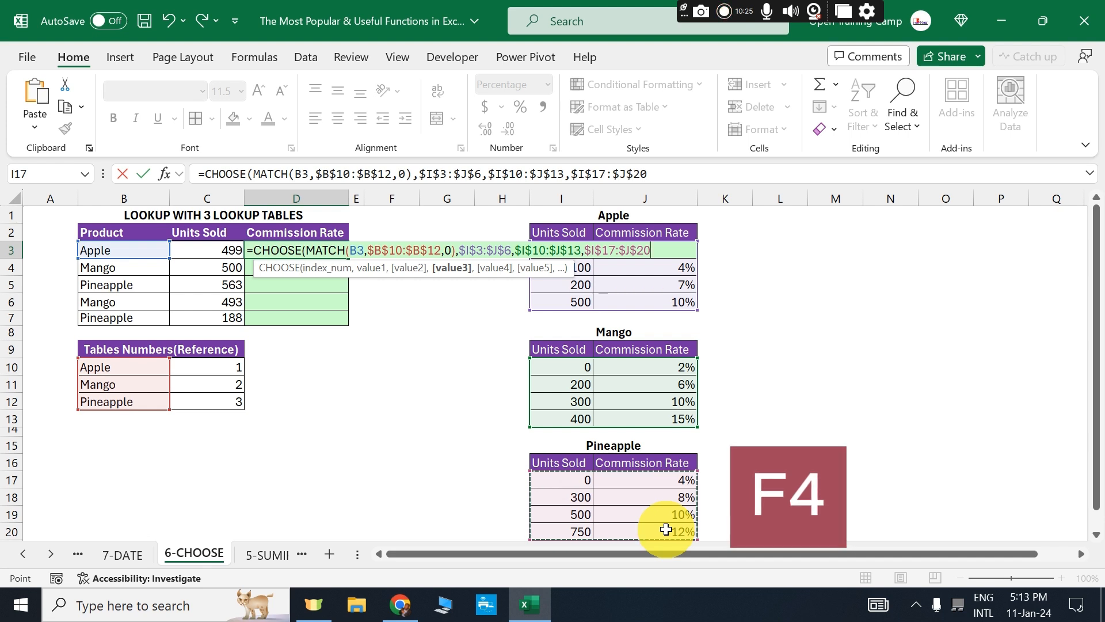
pyautogui.write(')')
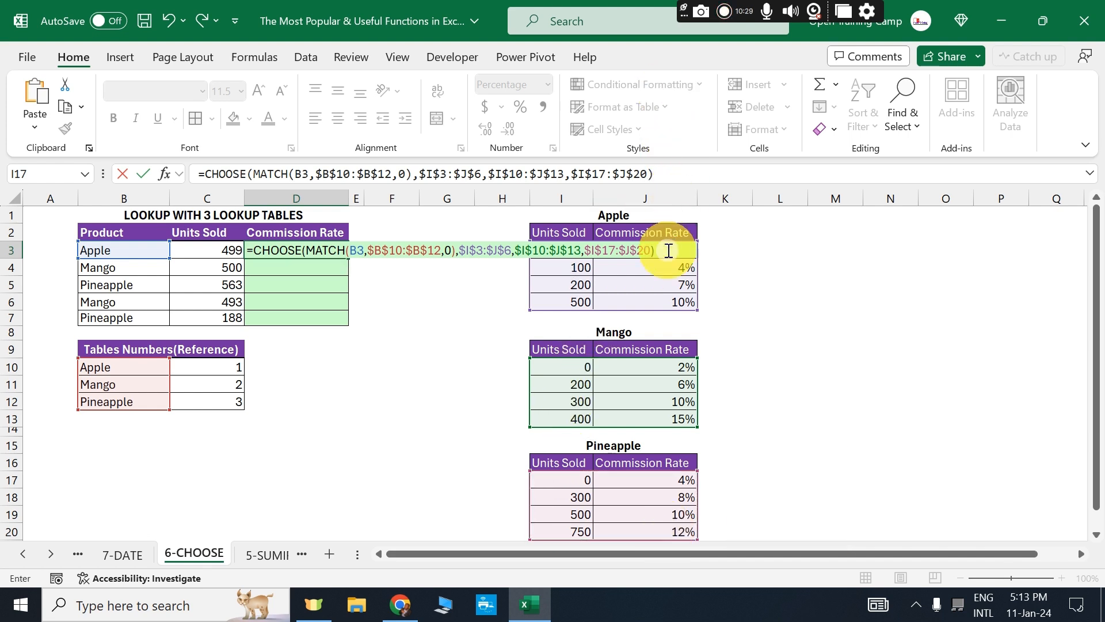
# Wrap D3's CHOOSE formula in a VLOOKUP that uses C3 as its lookup value and CHOOSE as its table array.
pyautogui.click(255, 251)
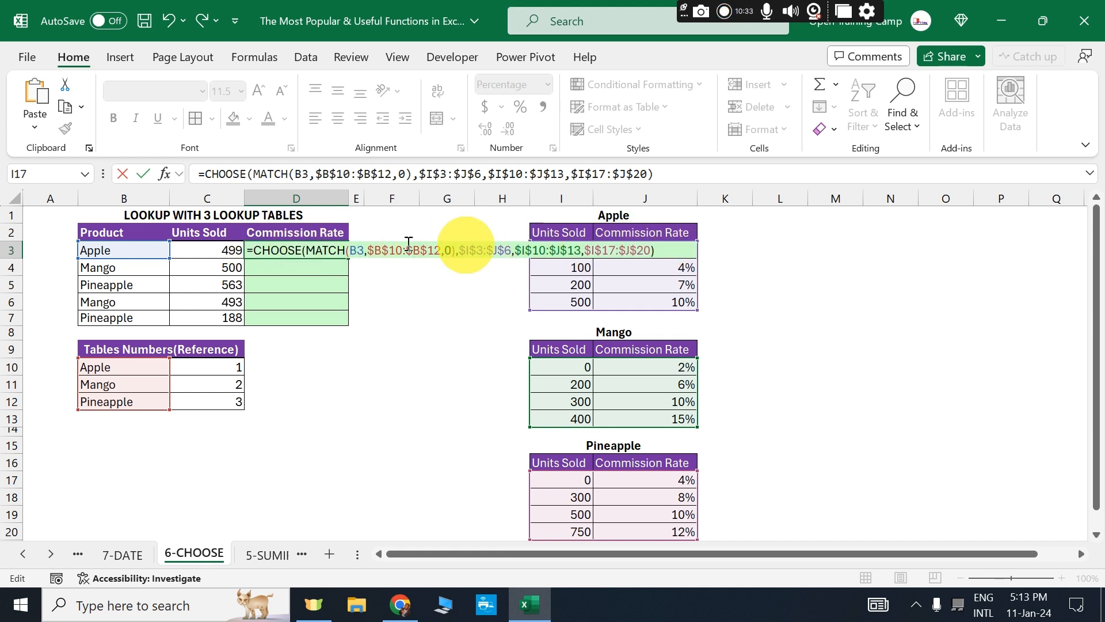
pyautogui.write('v')
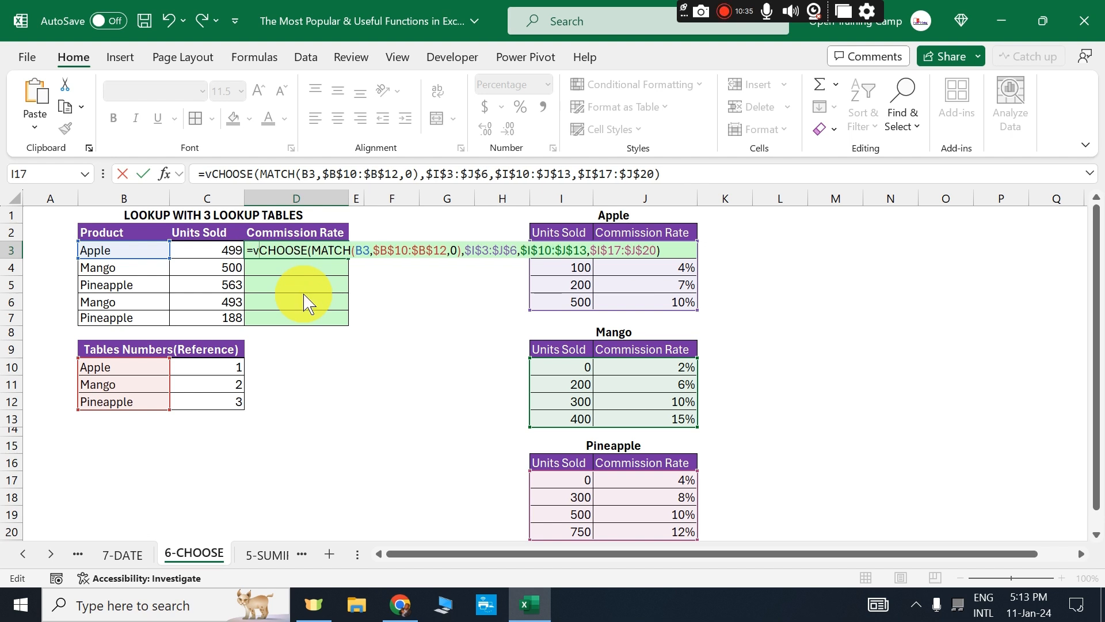
pyautogui.write('lookup')
pyautogui.press('Tab')
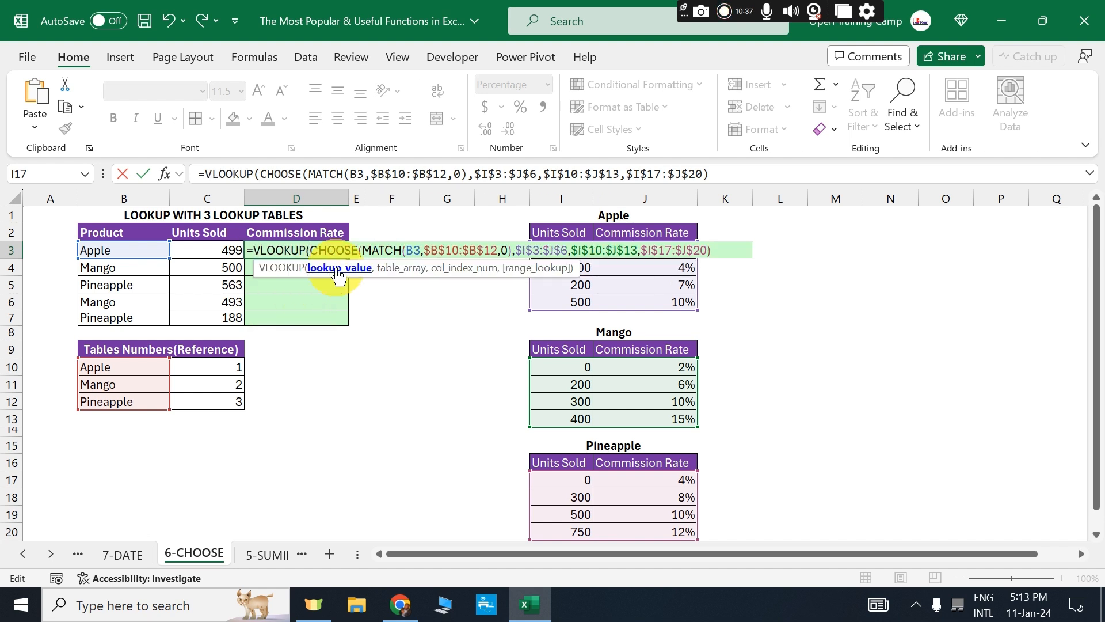
pyautogui.click(205, 250)
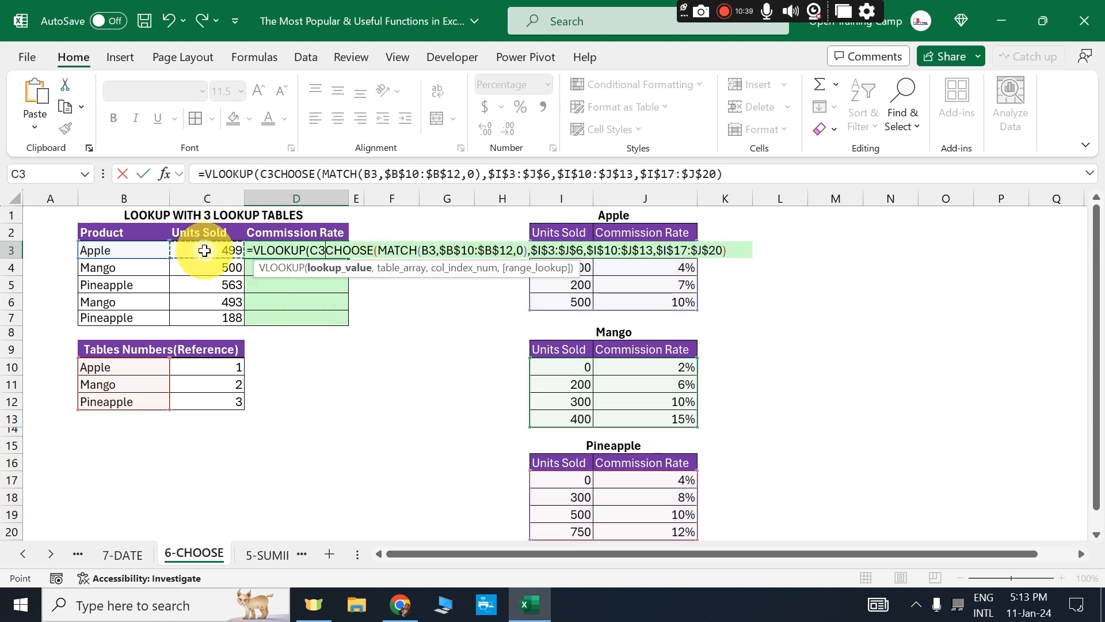
pyautogui.write(',')
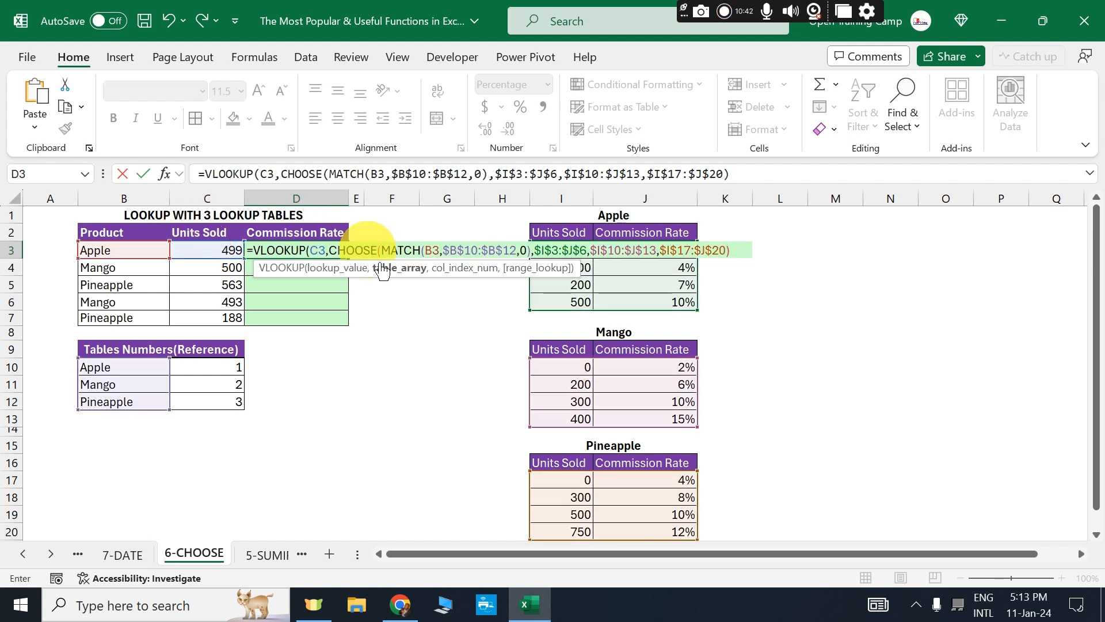
# Complete D3's VLOOKUP with column index 2 and approximate match TRUE, close it and commit the formula.
pyautogui.moveTo(329, 250); pyautogui.dragTo(740, 249)
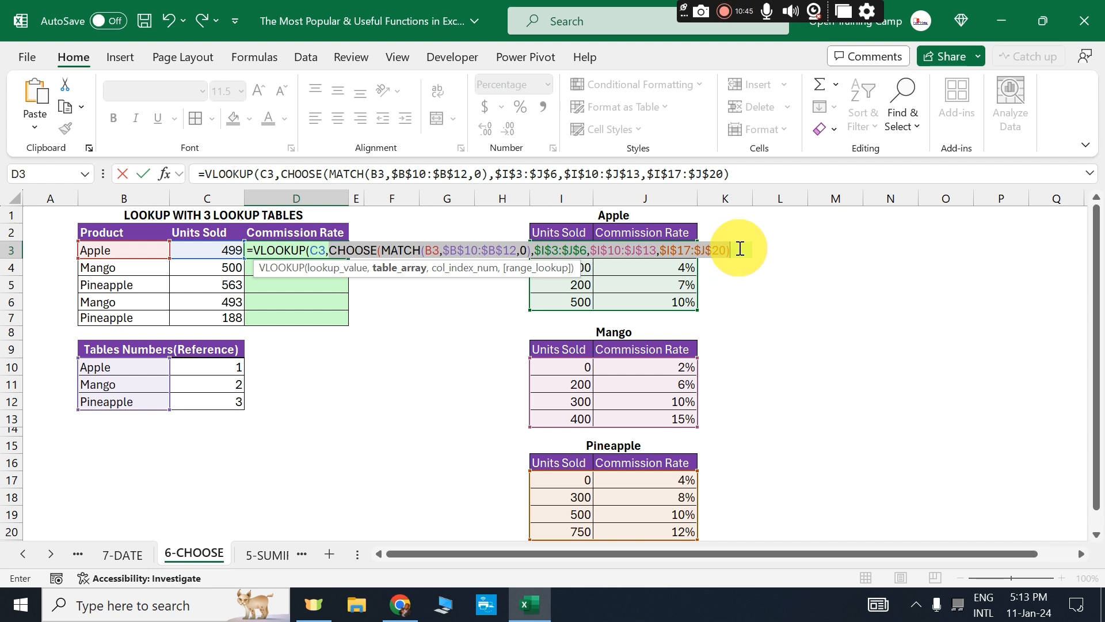
pyautogui.click(740, 249)
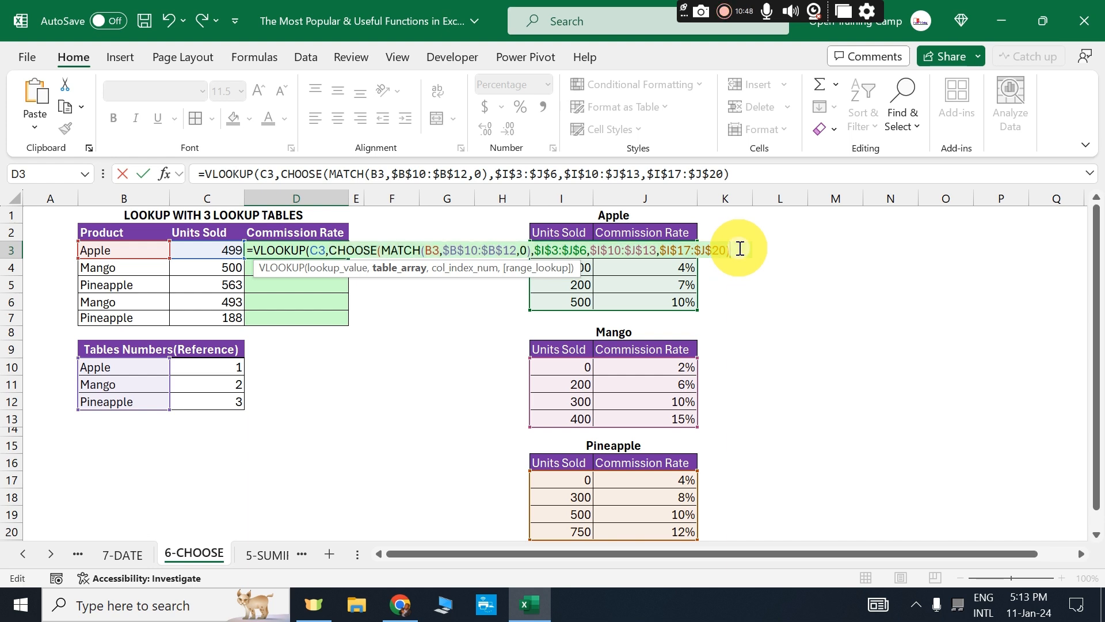
pyautogui.write(',2')
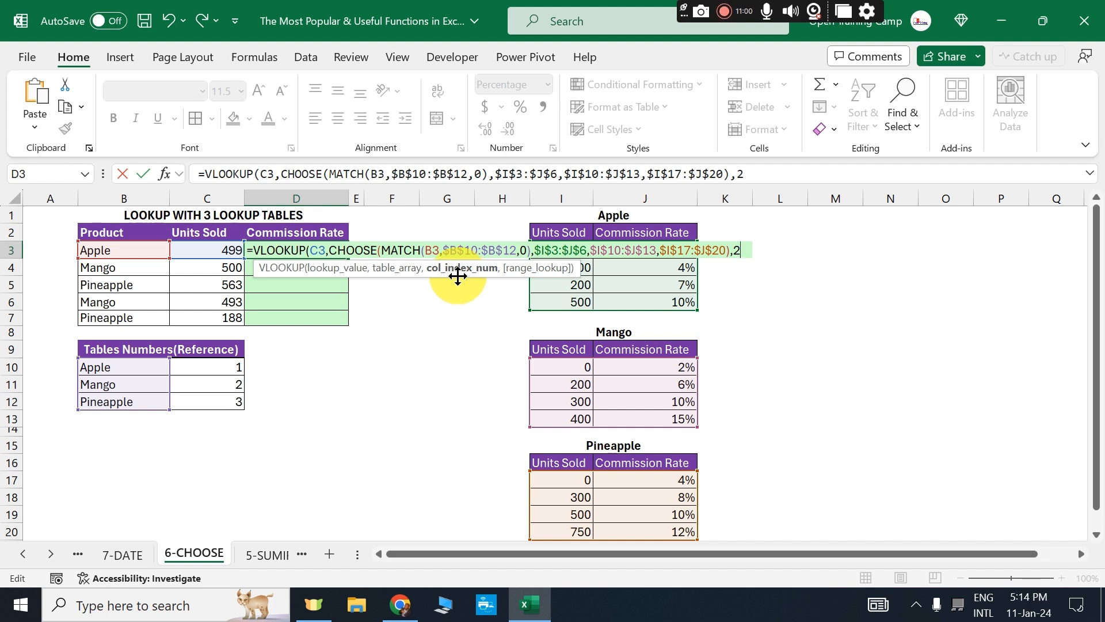
pyautogui.write(',')
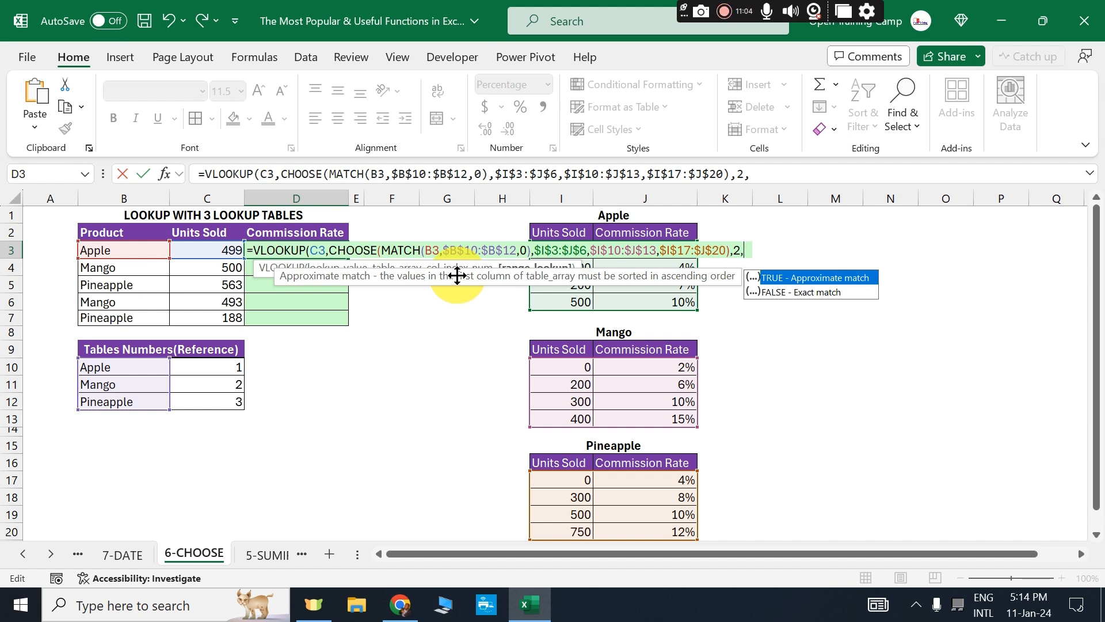
pyautogui.doubleClick(809, 279)
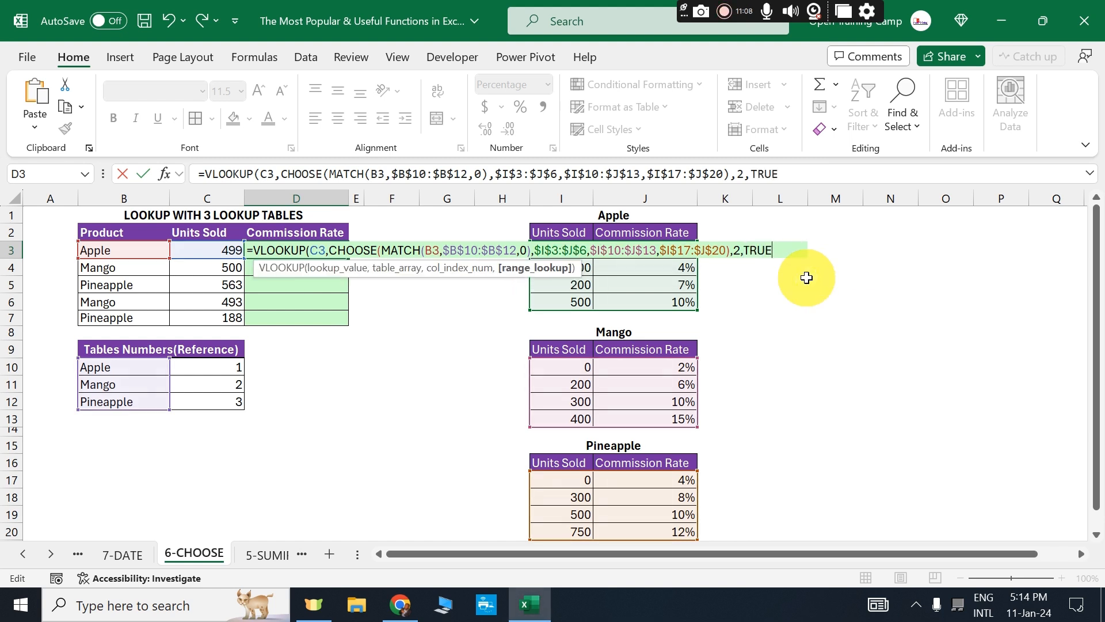
pyautogui.write(')')
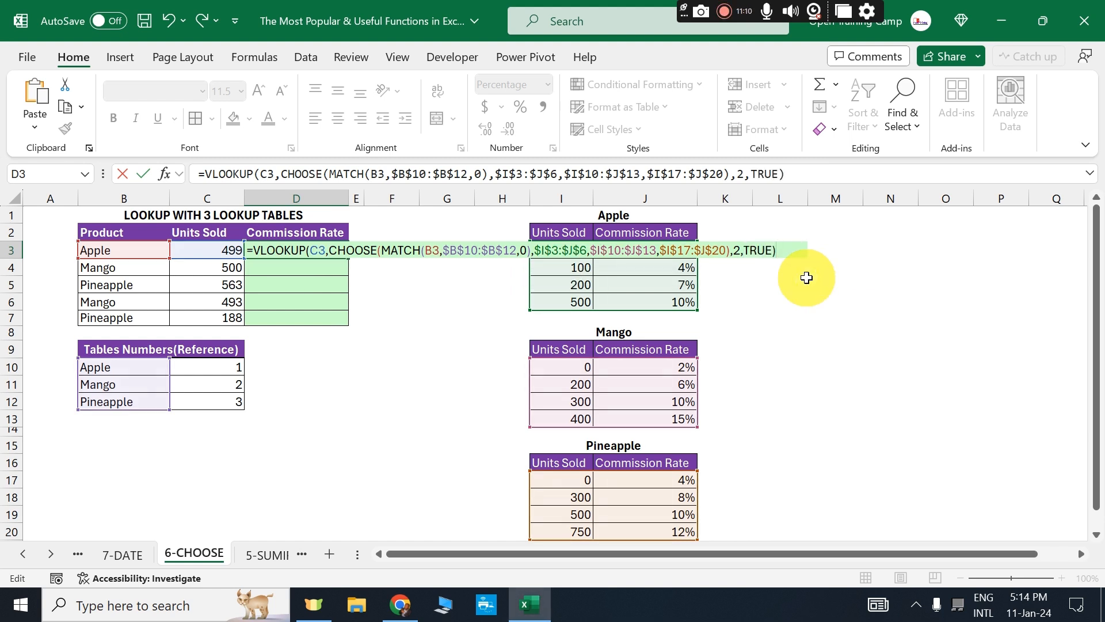
pyautogui.press('Return')
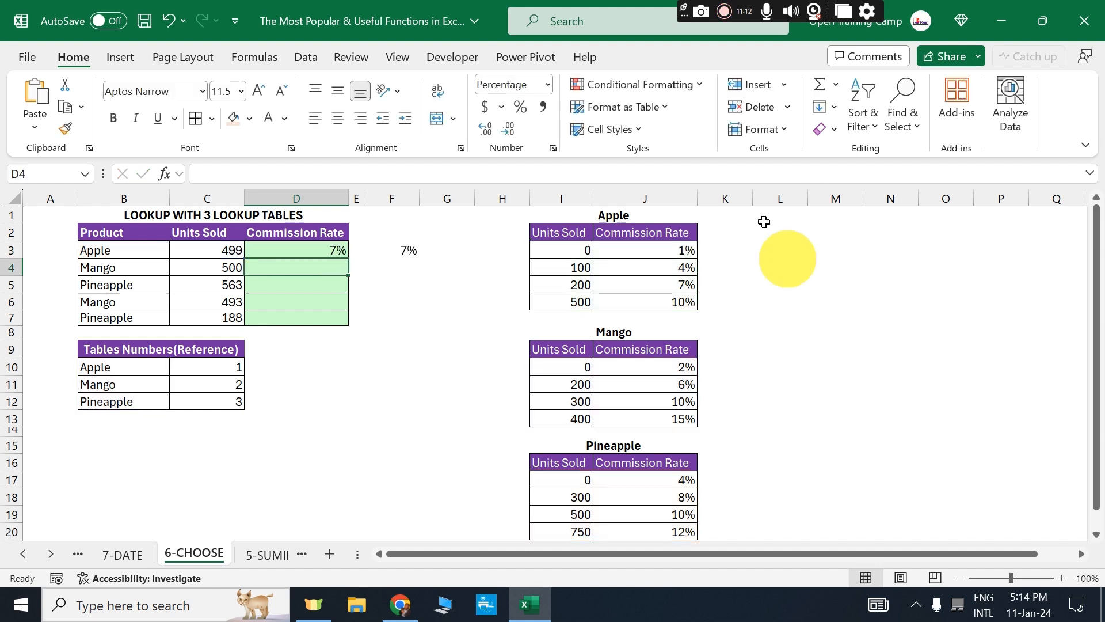
# Check the commission rate in D3 against the Apple product and the Apple lookup table.
pyautogui.click(301, 250)
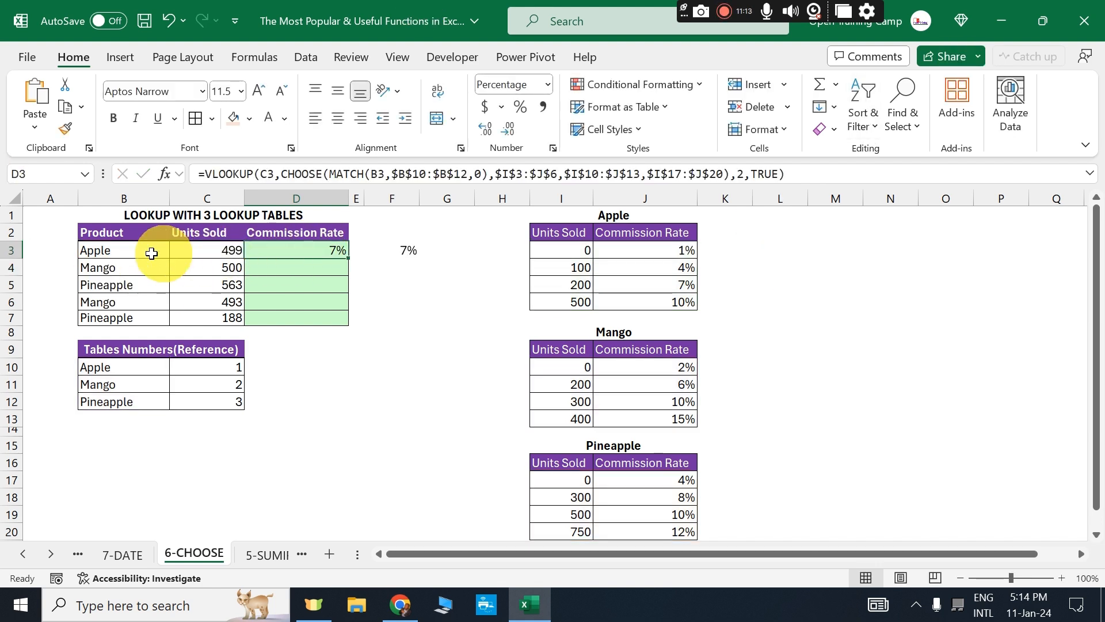
pyautogui.click(128, 254)
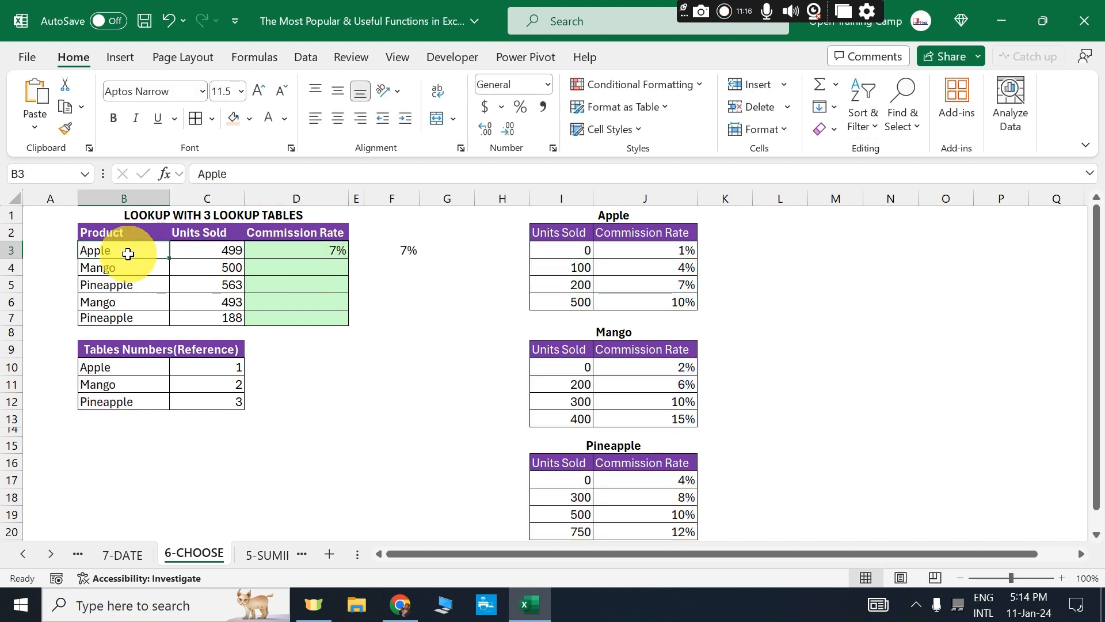
pyautogui.moveTo(561, 232); pyautogui.dragTo(659, 297)
# Fill D3's commission rate formula down through D7 and review the copied formula in D4 against the product list.
pyautogui.click(274, 254)
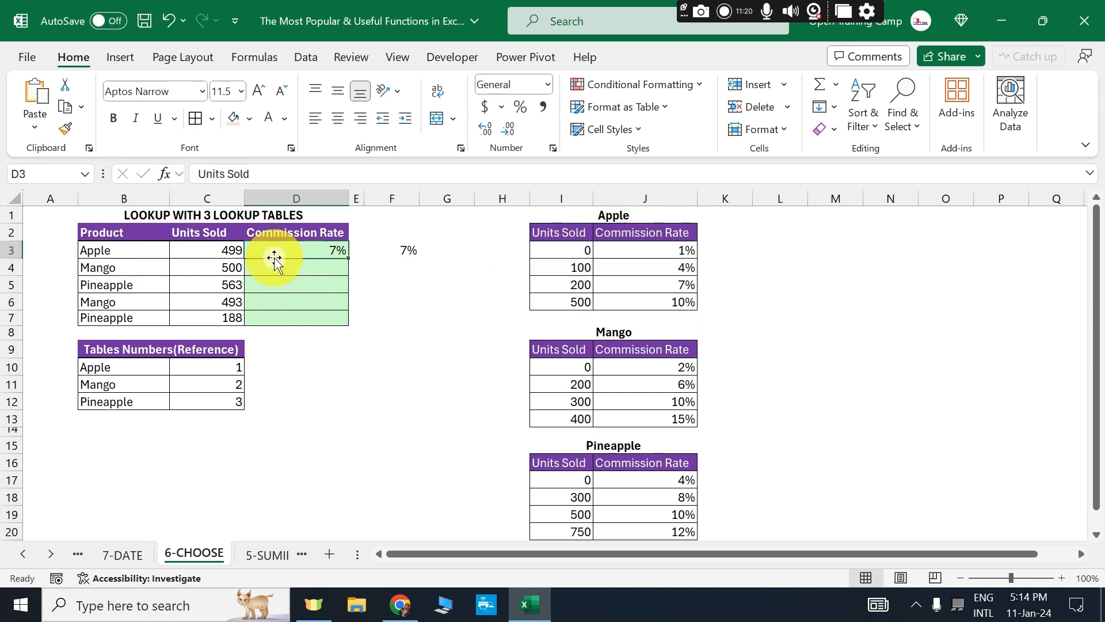
pyautogui.moveTo(350, 260); pyautogui.dragTo(351, 320)
pyautogui.click(333, 367)
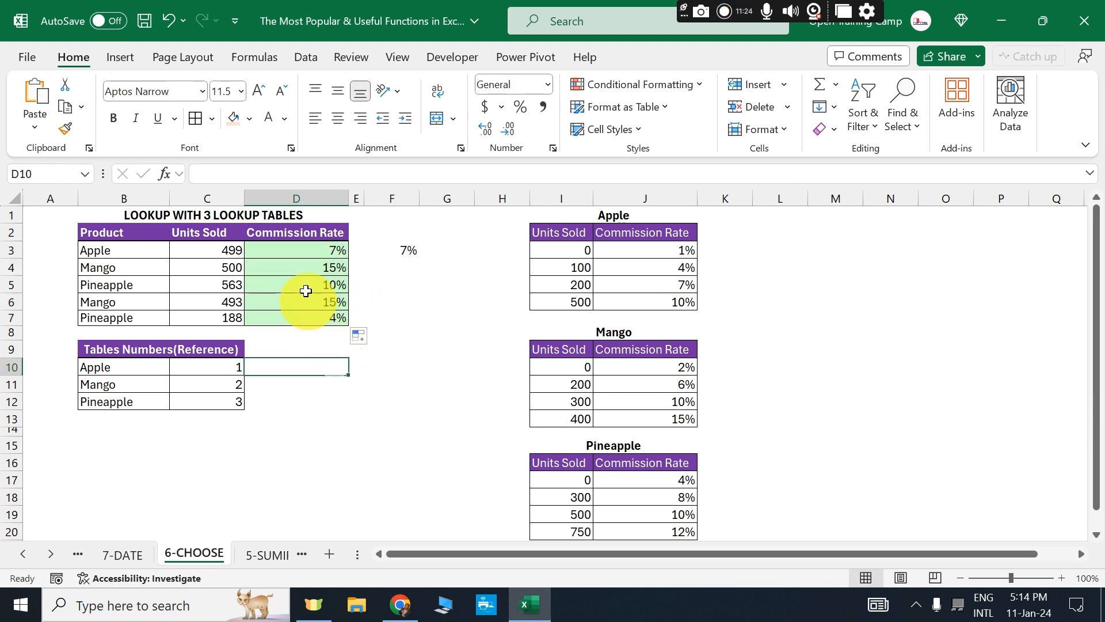
pyautogui.click(304, 271)
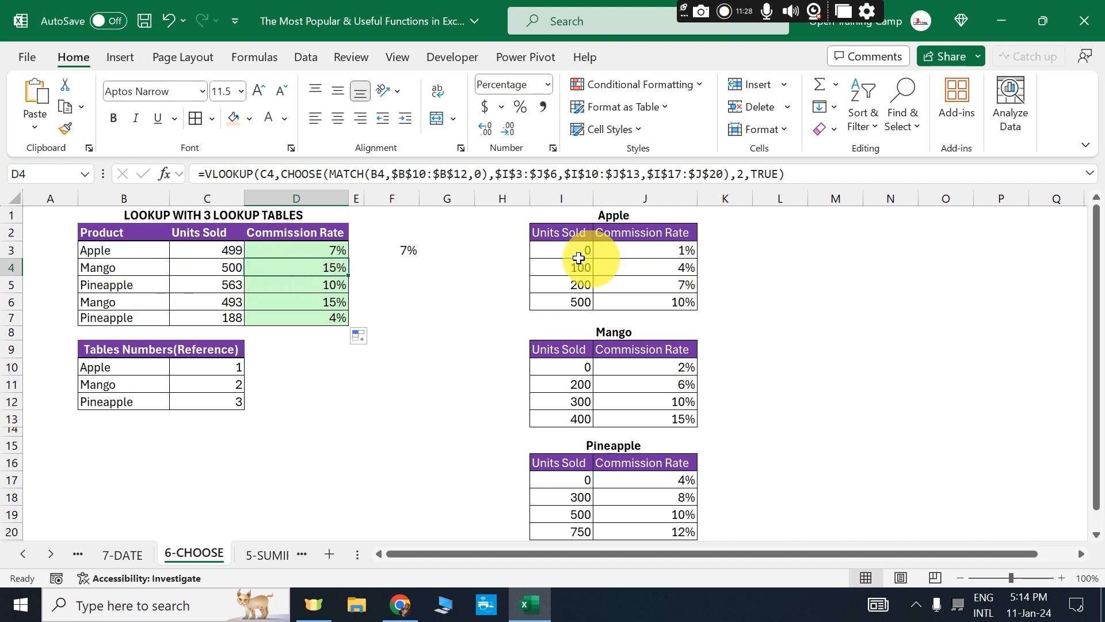
pyautogui.moveTo(128, 250); pyautogui.dragTo(127, 313)
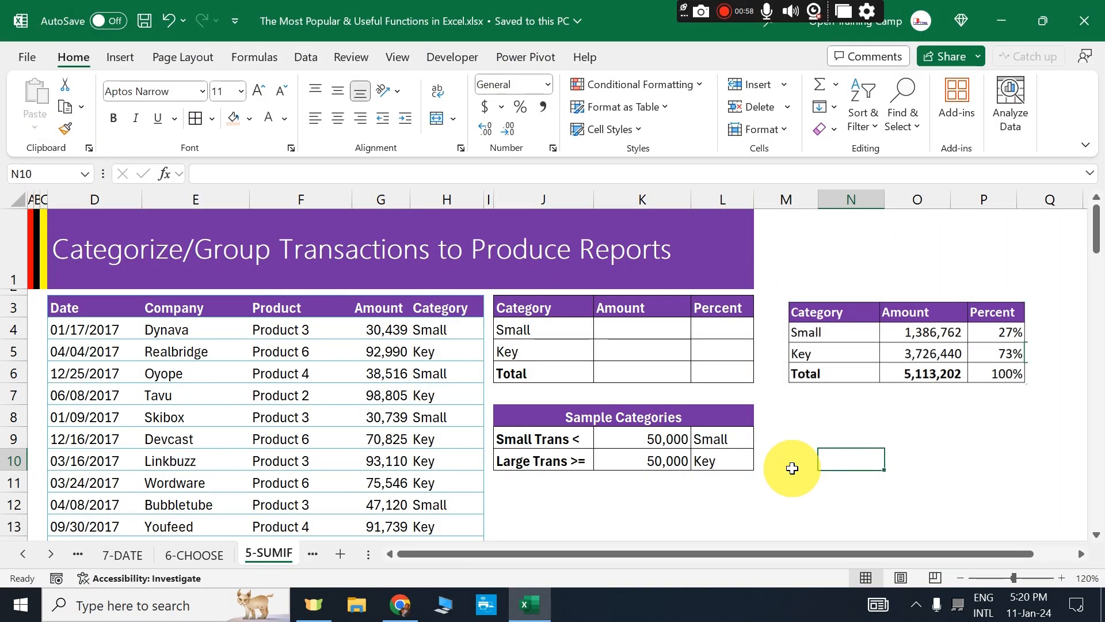
# In the 5-SUMIF sheet, find SUMIF through Insert Function for cell N10 and open its arguments.
pyautogui.click(165, 174)
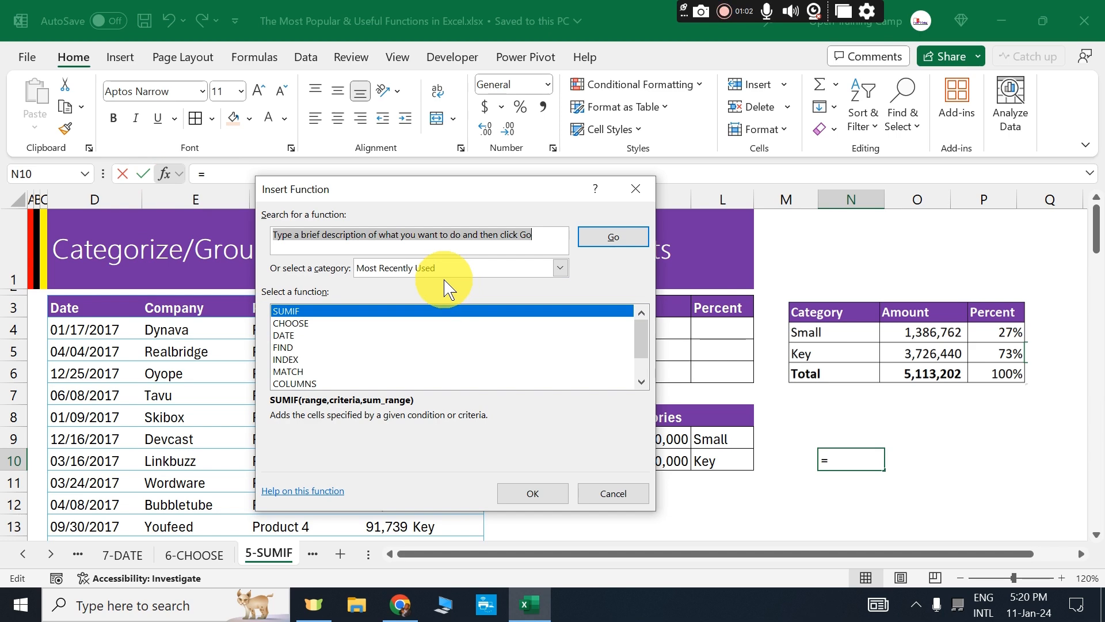
pyautogui.write('SUMIF')
pyautogui.click(613, 237)
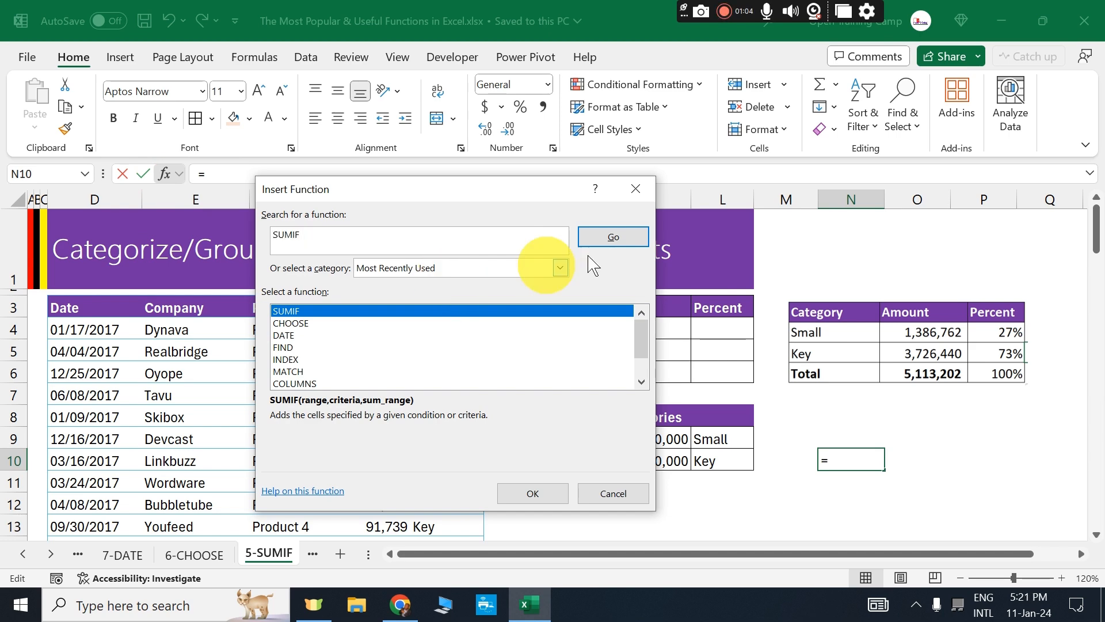
pyautogui.click(533, 495)
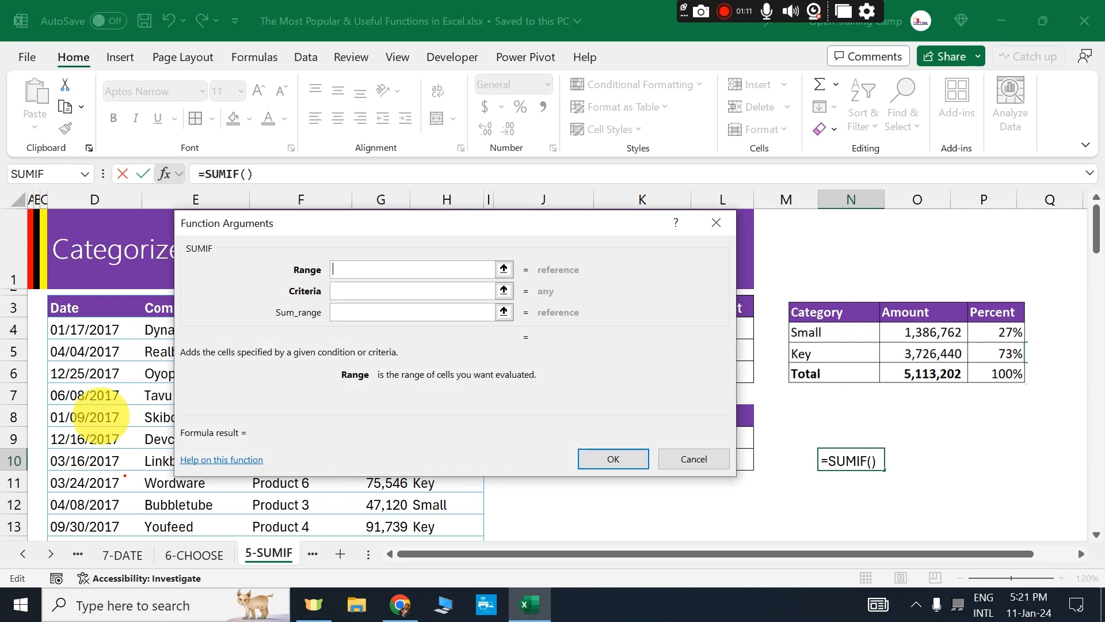
# Examine SUMIF's Range, Criteria and Sum_range argument descriptions and cancel without inserting the function.
pyautogui.moveTo(173, 345)
pyautogui.mouseDown()
pyautogui.moveTo(257, 372)
pyautogui.moveTo(447, 366)
pyautogui.mouseUp()
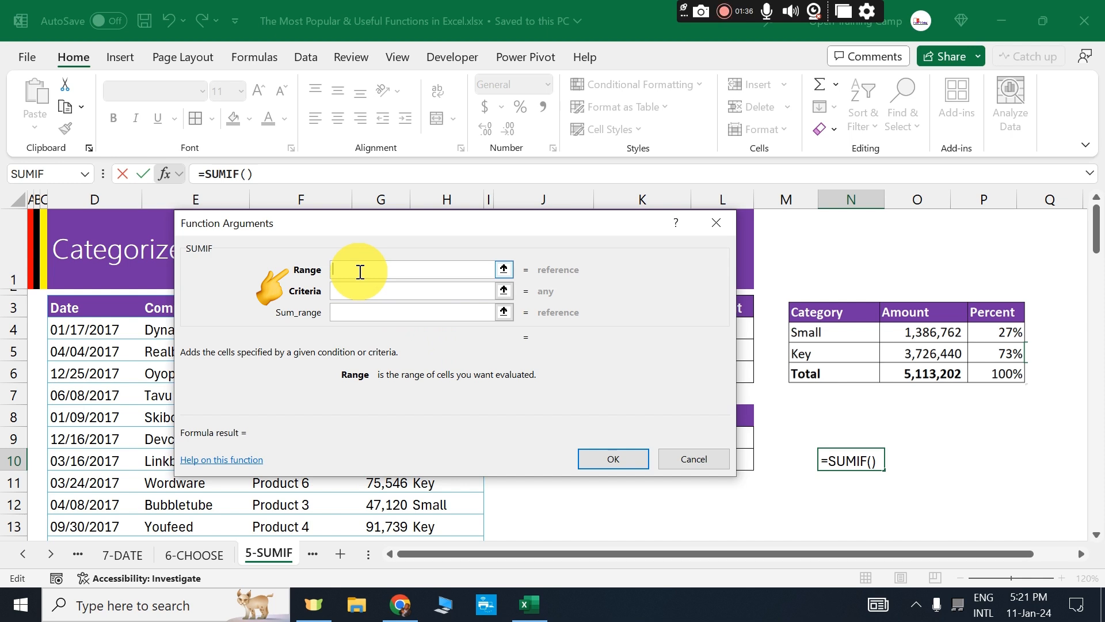
pyautogui.click(344, 292)
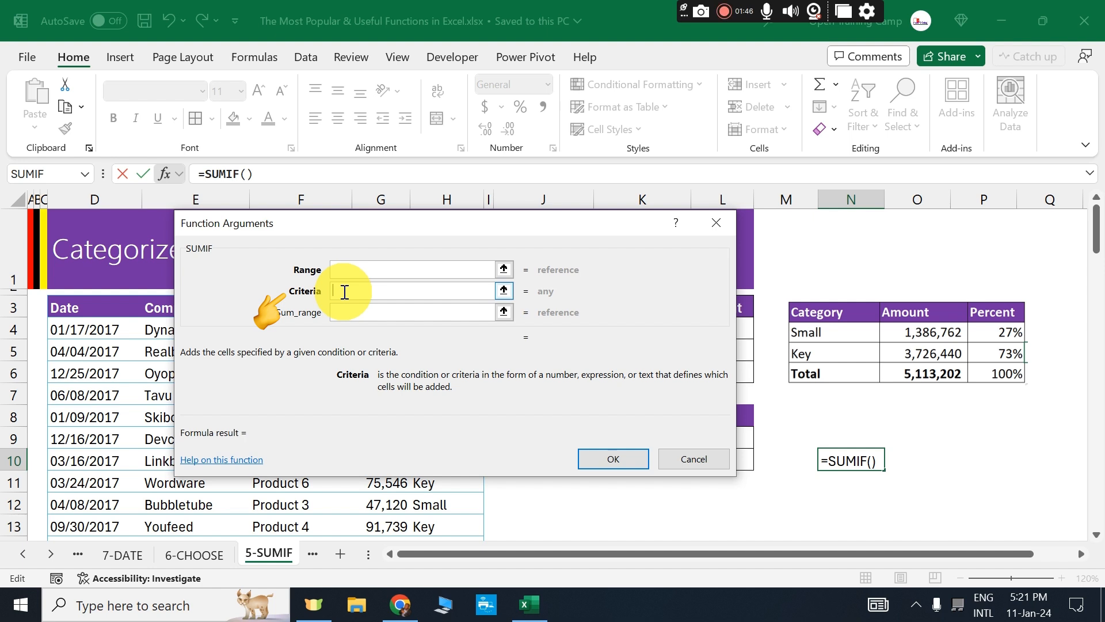
pyautogui.click(351, 316)
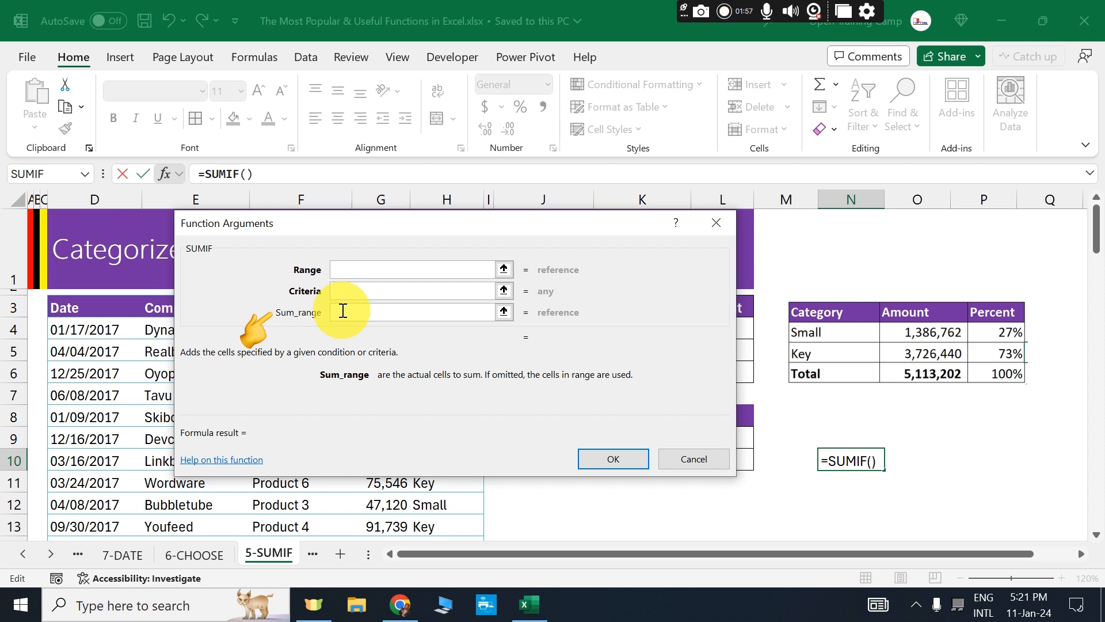
pyautogui.click(346, 271)
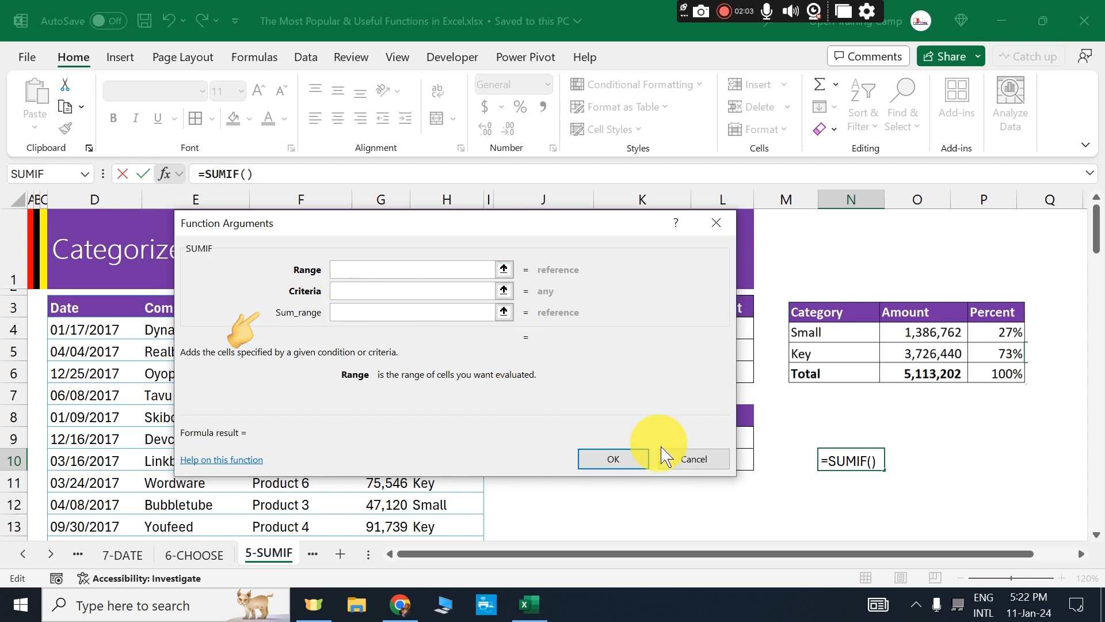
pyautogui.click(685, 458)
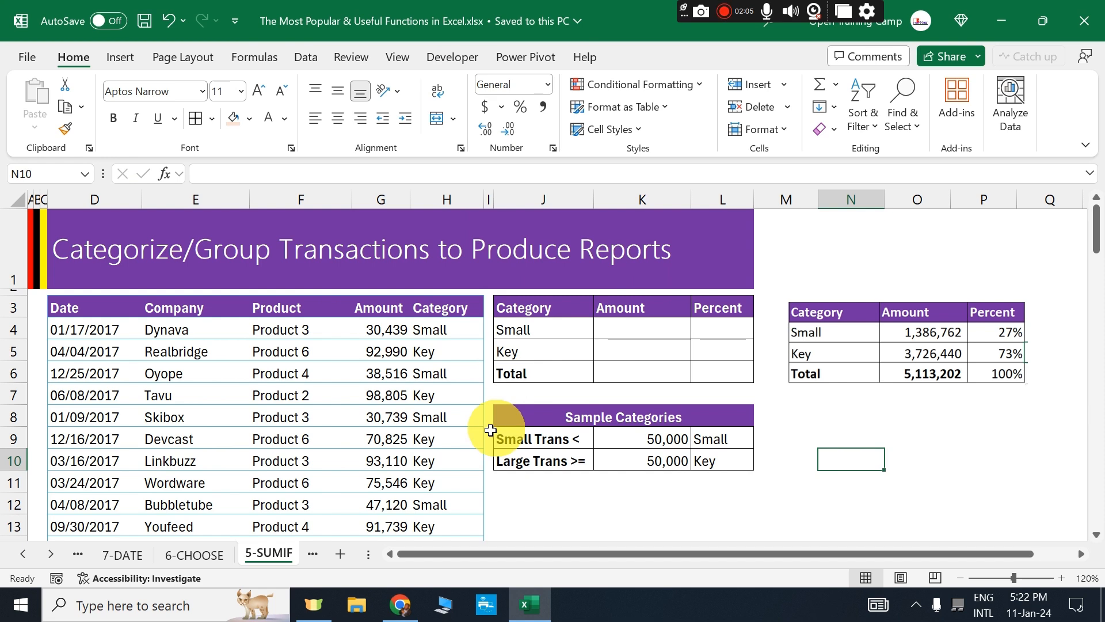
# Examine the transaction table's Date, Company, Product, Amount and Category columns and the picture of the expected category report.
pyautogui.click(166, 386)
pyautogui.scroll(3, 166, 385)
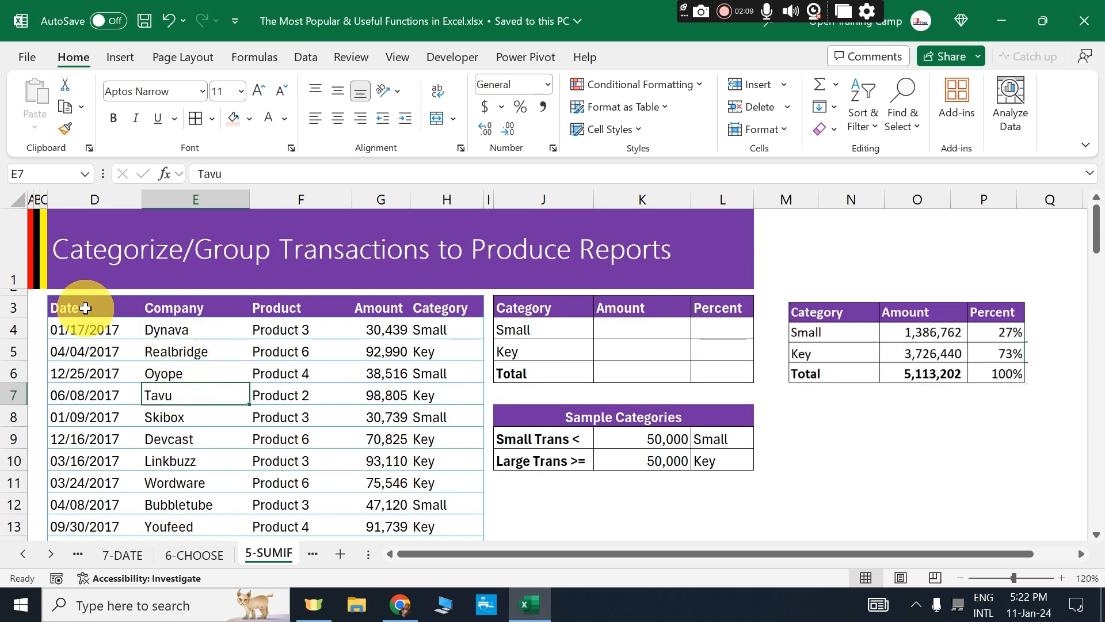
pyautogui.moveTo(91, 307); pyautogui.dragTo(92, 484)
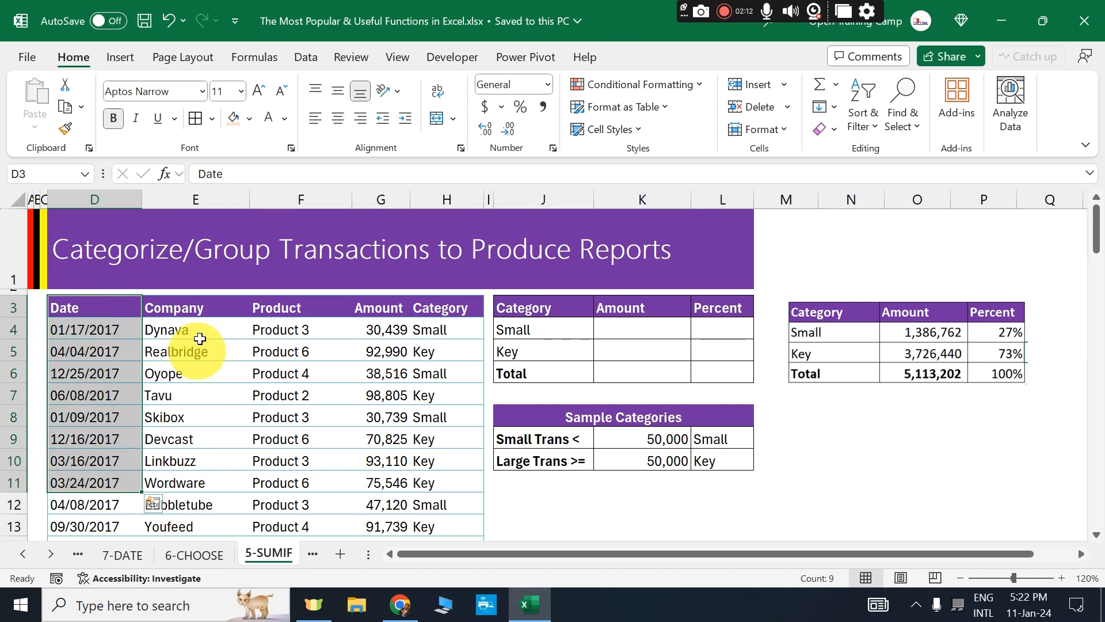
pyautogui.moveTo(196, 309); pyautogui.dragTo(196, 455)
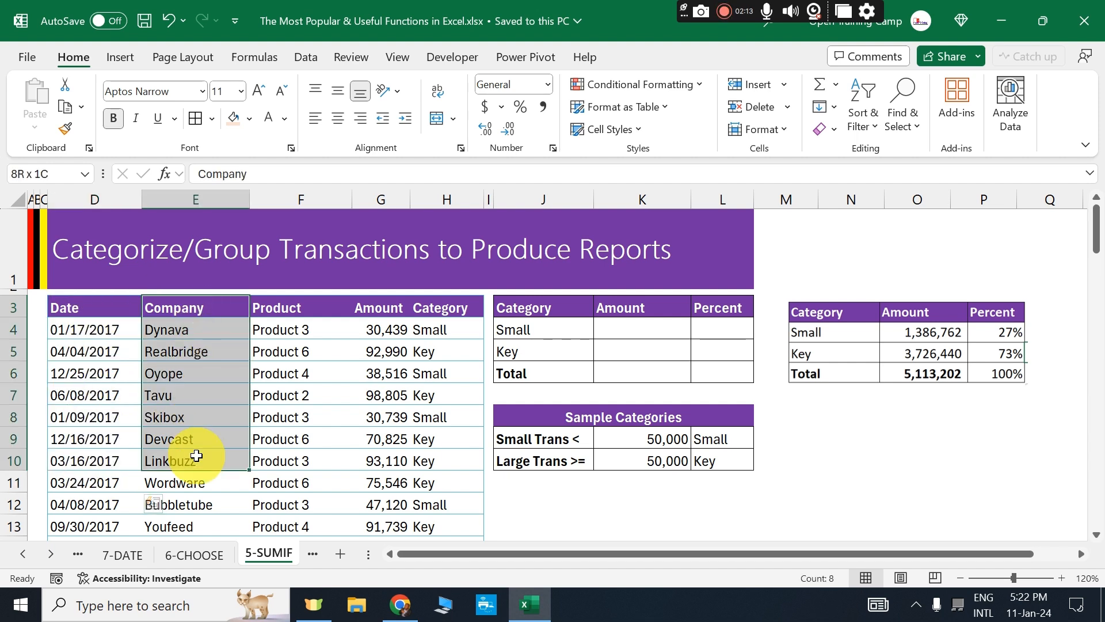
pyautogui.moveTo(292, 306); pyautogui.dragTo(283, 468)
pyautogui.moveTo(382, 309); pyautogui.dragTo(387, 460)
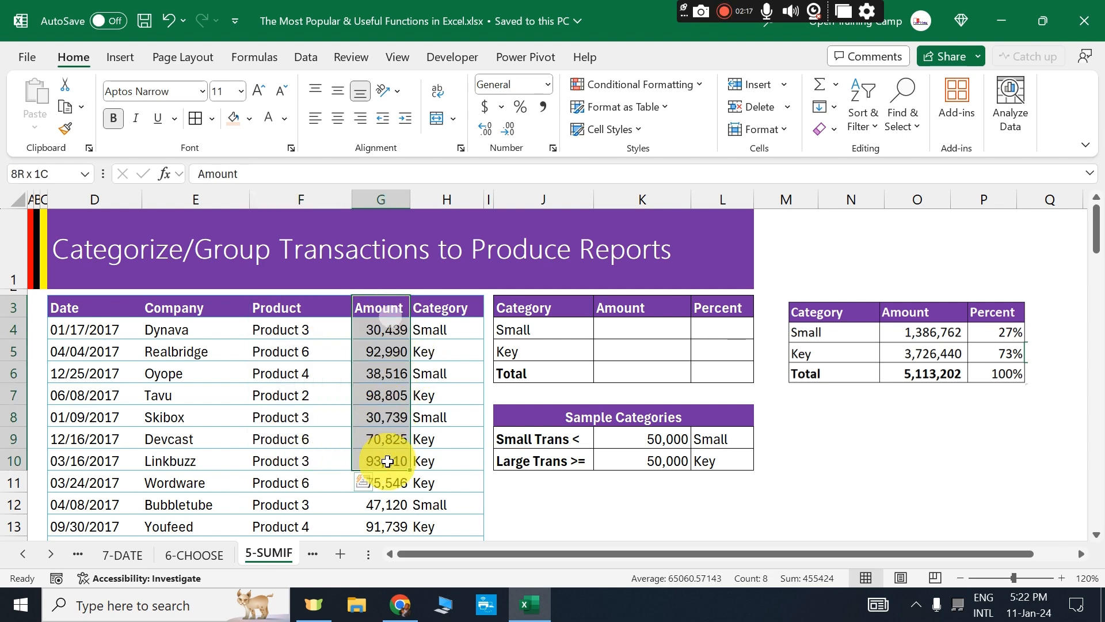
pyautogui.moveTo(457, 311); pyautogui.dragTo(451, 424)
pyautogui.click(851, 459)
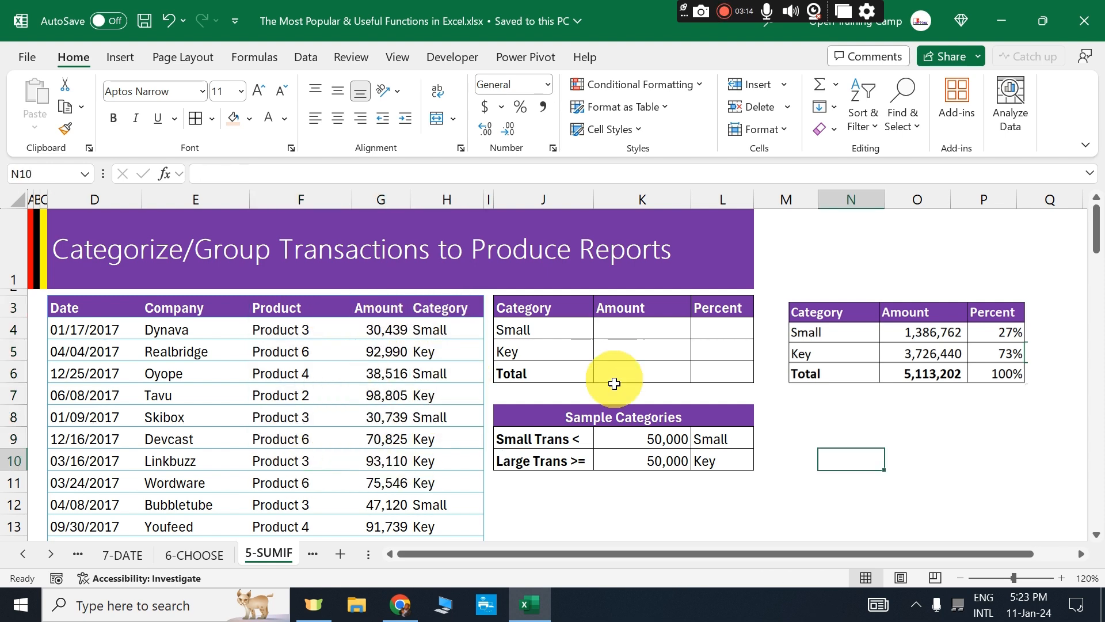
pyautogui.click(901, 320)
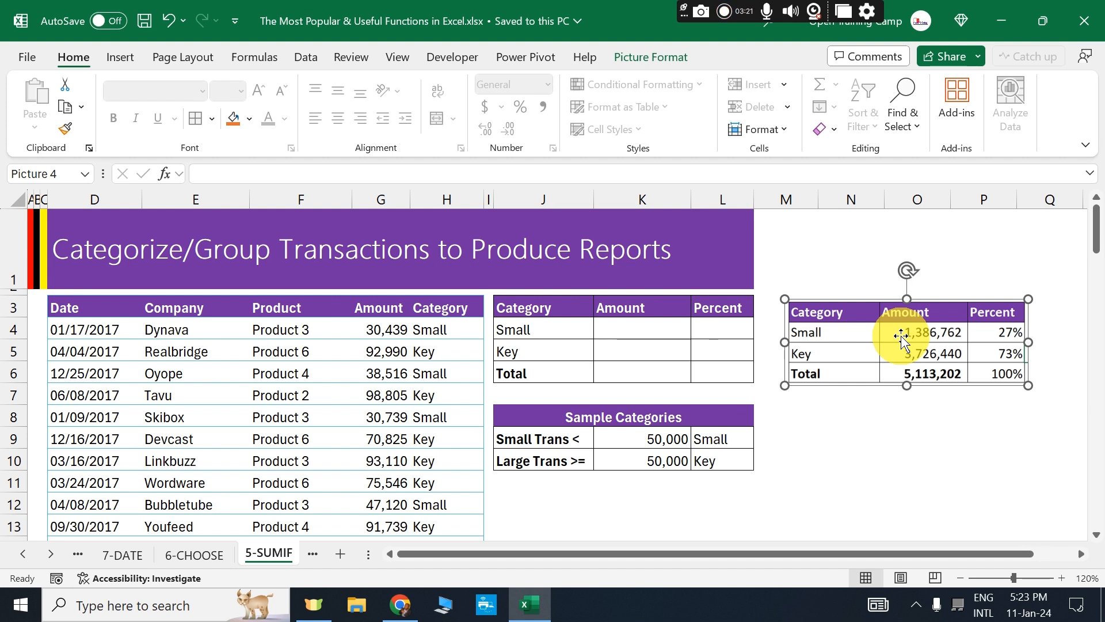
# Start a SUMIF formula in K4 with the absolute Category range $H$4:$H$103 as its range argument.
pyautogui.click(636, 329)
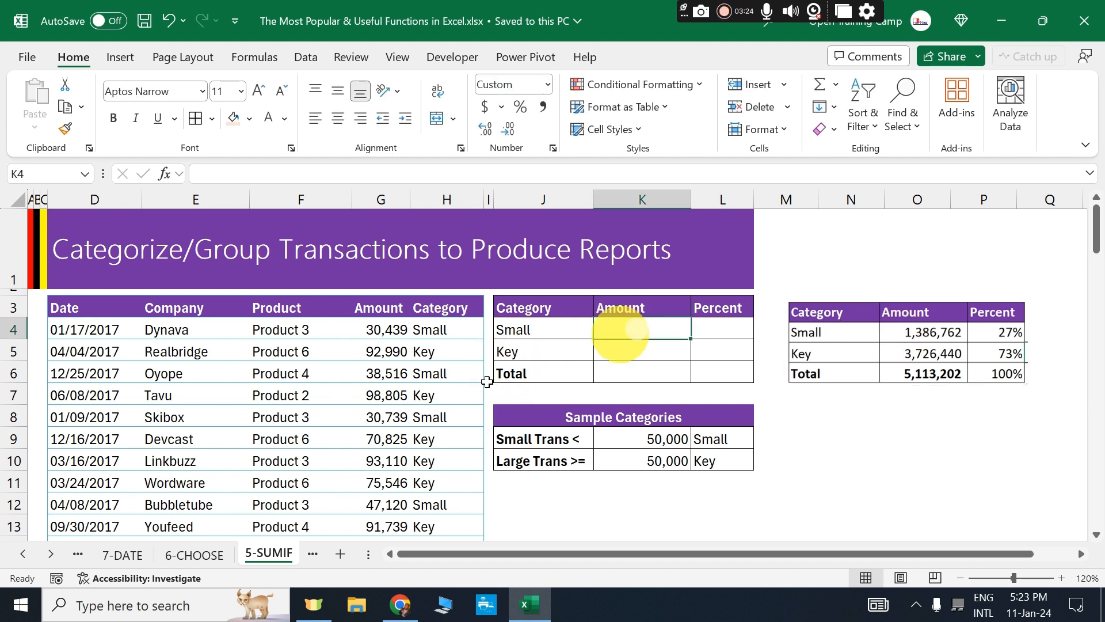
pyautogui.write('=sumif')
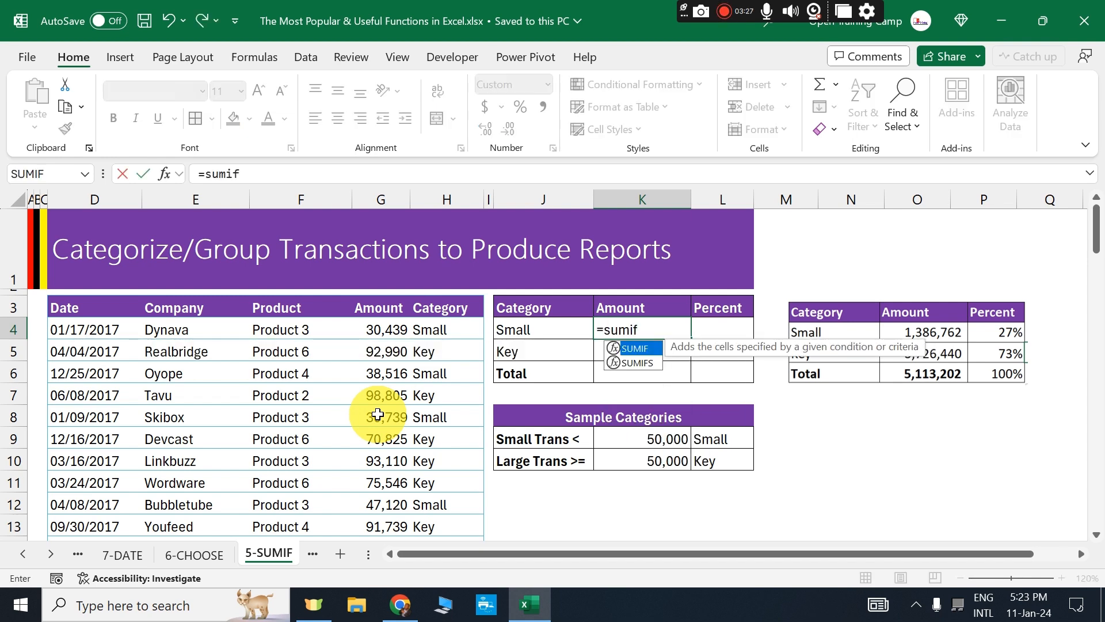
pyautogui.press('Tab')
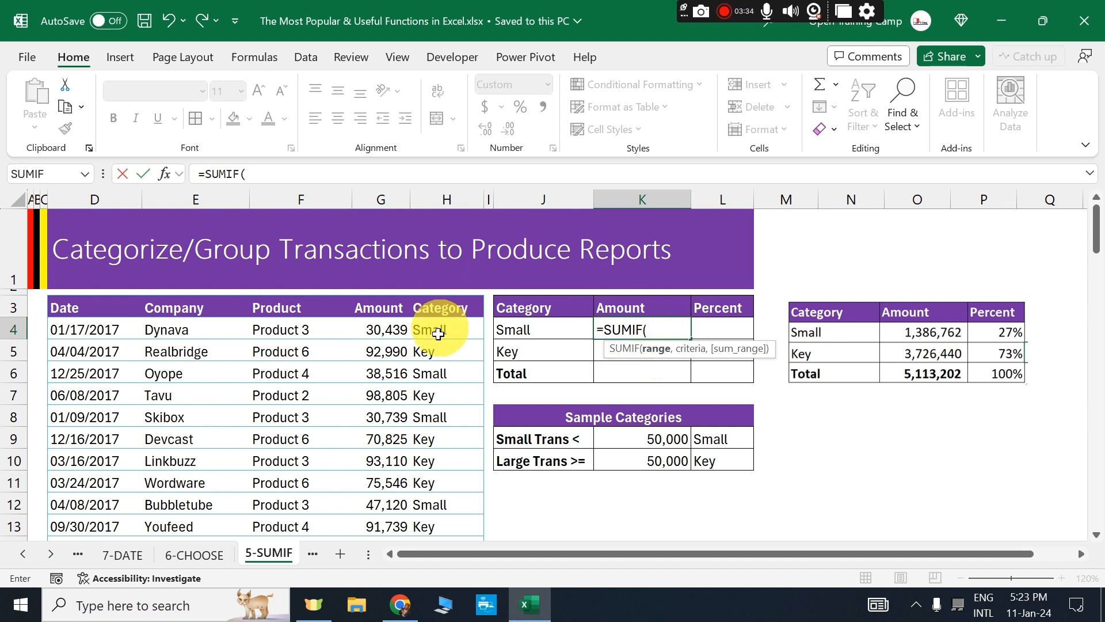
pyautogui.click(438, 330)
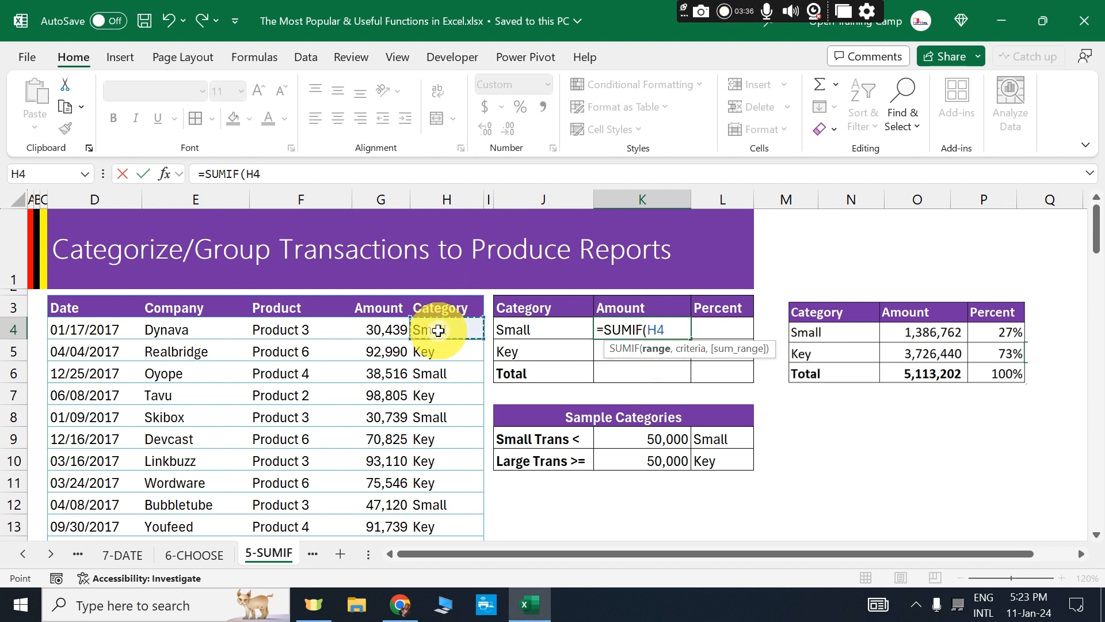
pyautogui.hotkey('ctrl', 'shift', 'Down')
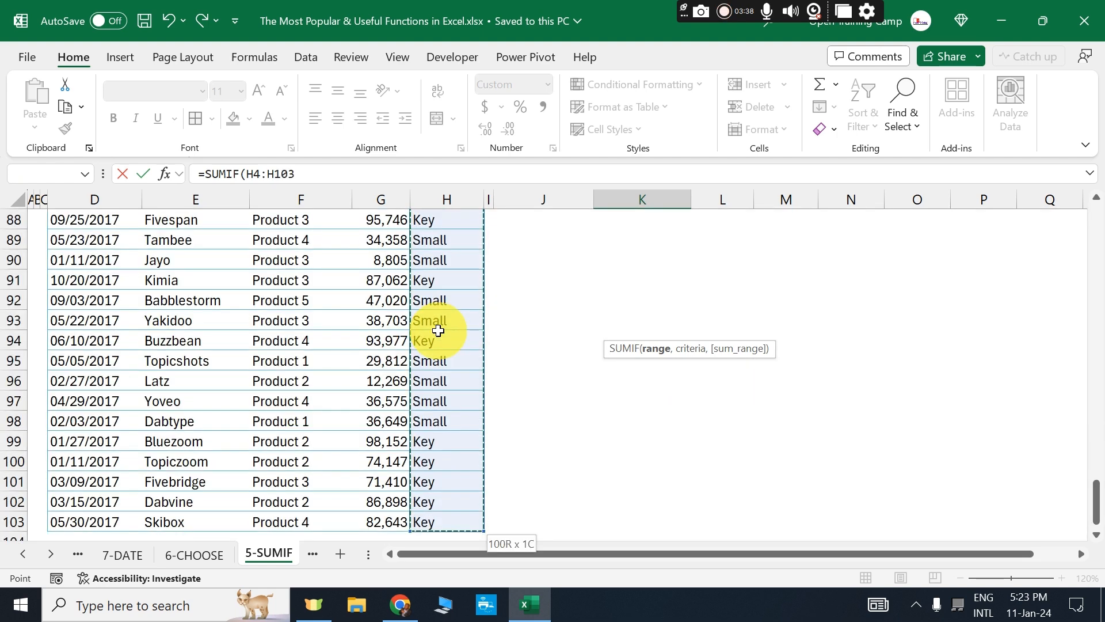
pyautogui.press('F4')
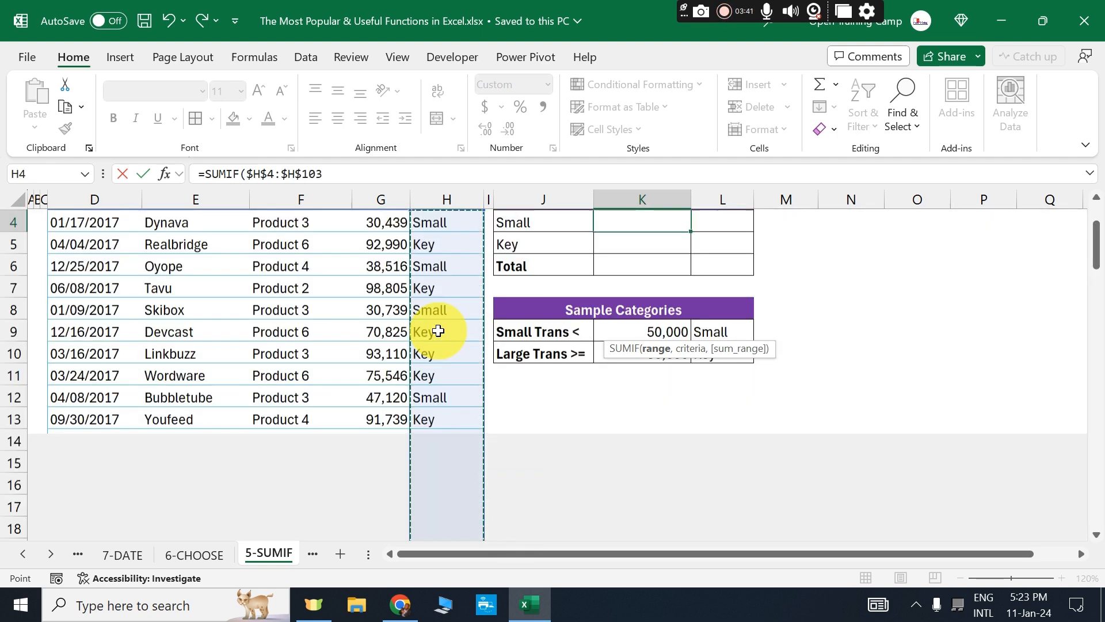
pyautogui.write(',')
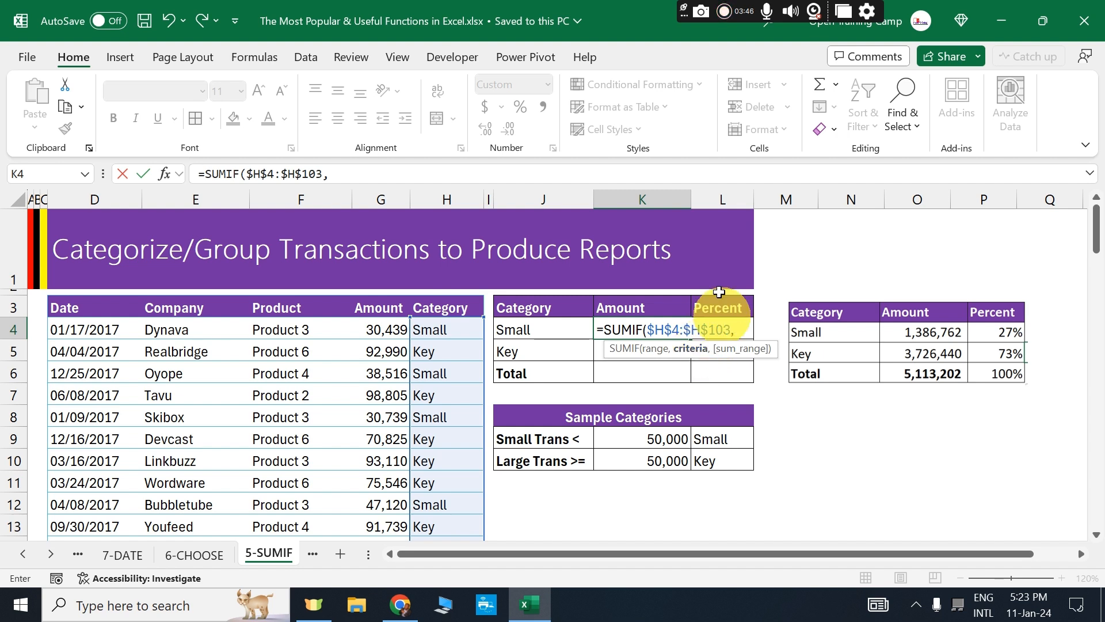
# Complete K4's SUMIF with J4 as the criteria and the absolute Amount range $G$4:$G$103 as the sum range.
pyautogui.click(524, 327)
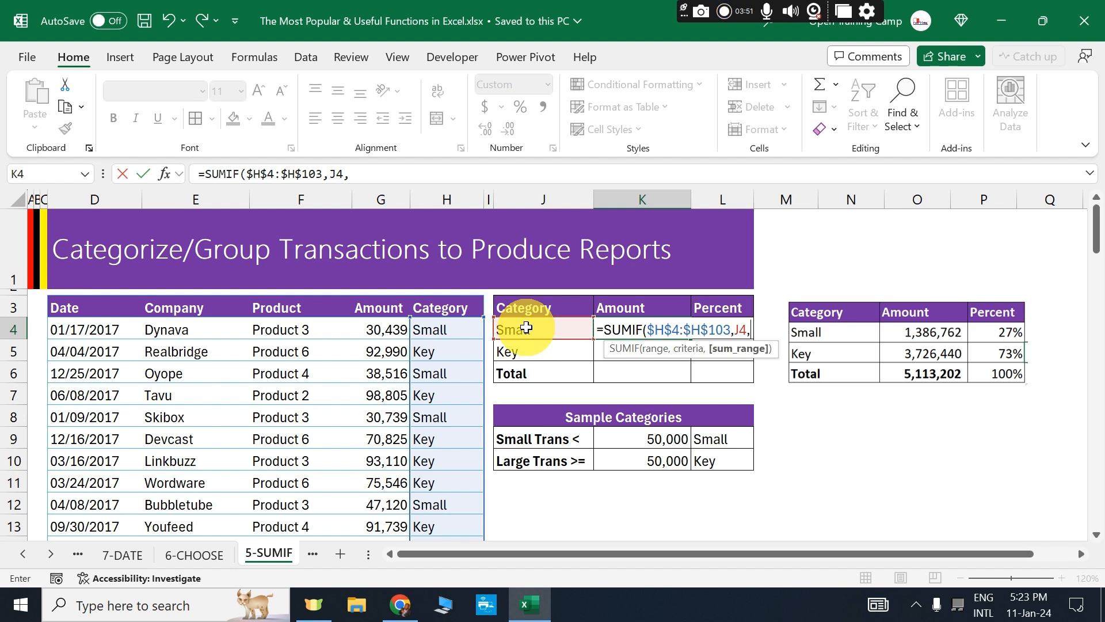
pyautogui.write(',')
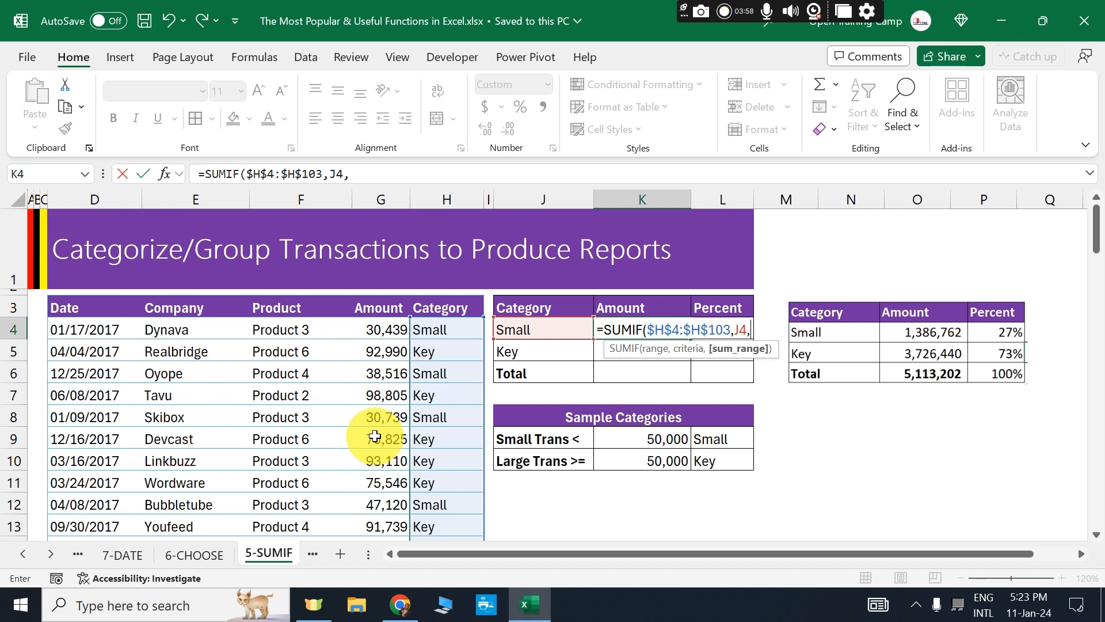
pyautogui.click(376, 327)
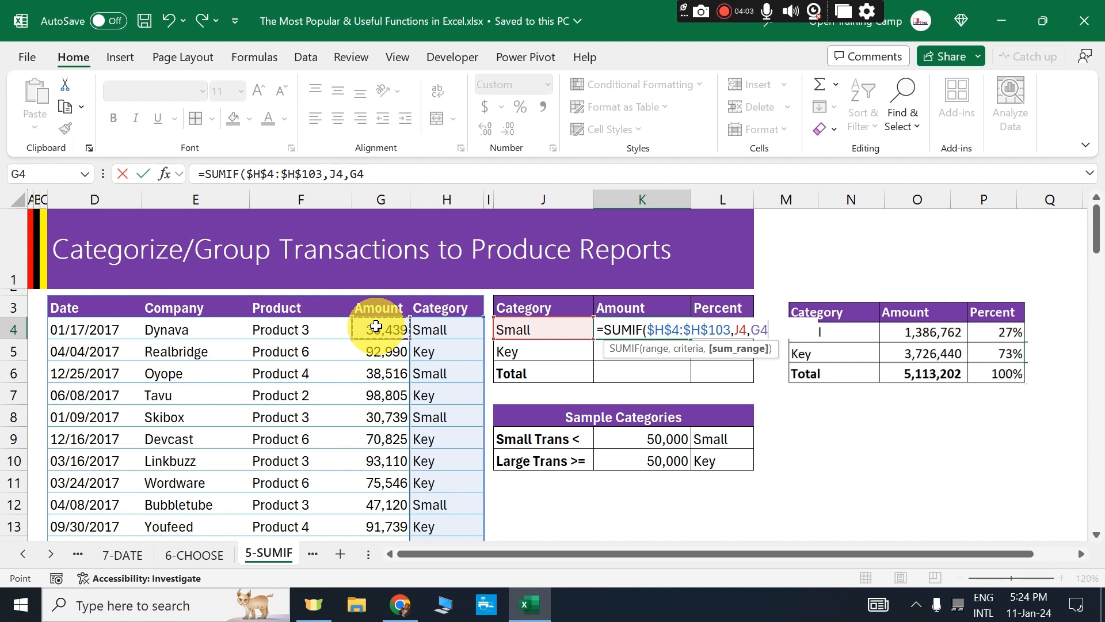
pyautogui.hotkey('ctrl', 'shift', 'Down')
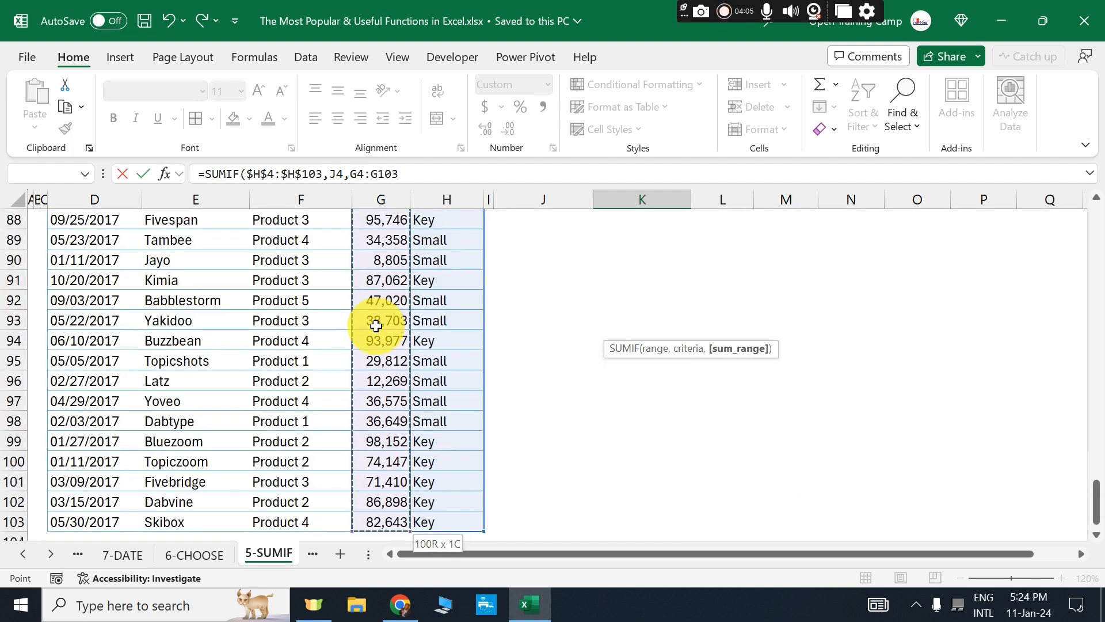
pyautogui.press('F4')
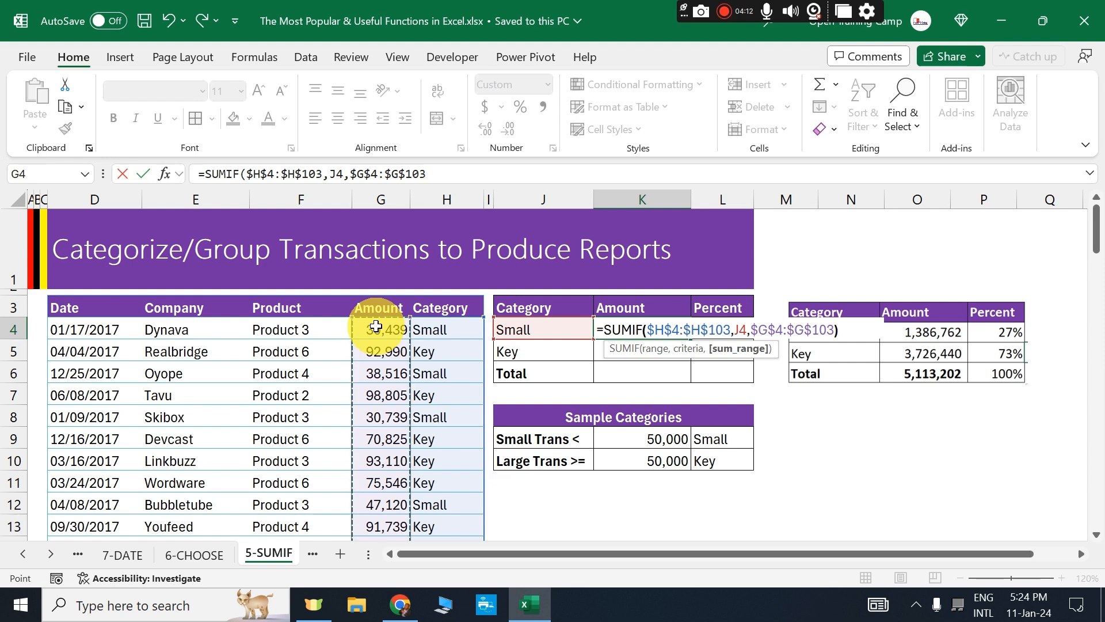
pyautogui.write(')')
pyautogui.press('Return')
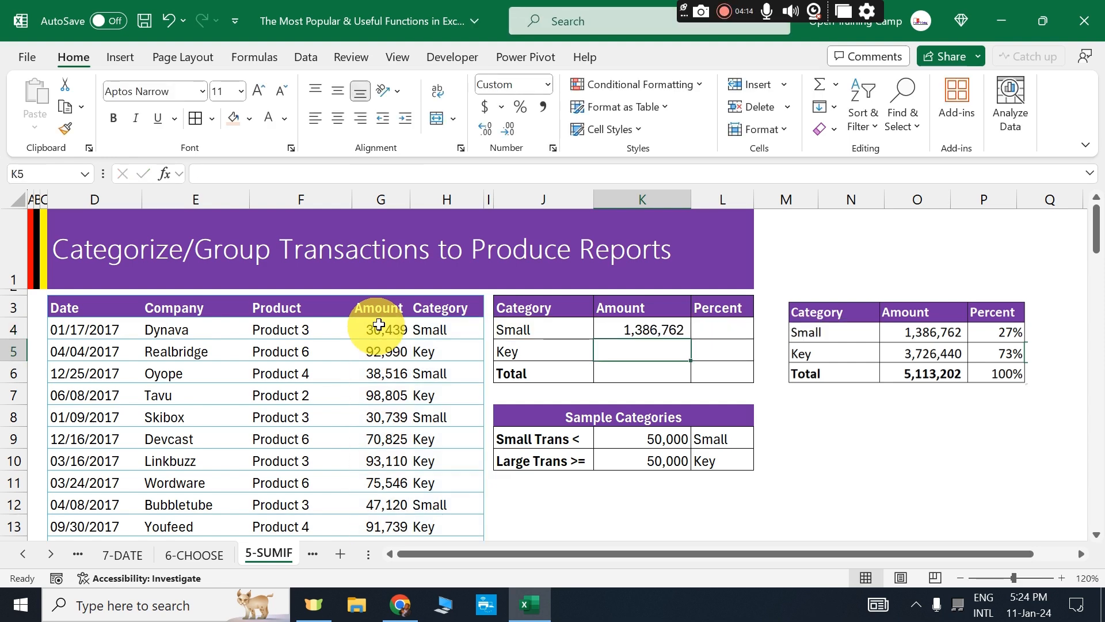
# Review K4's SUMIF formula, fill it down to K5 for the Key category and check the copied formula.
pyautogui.click(656, 329)
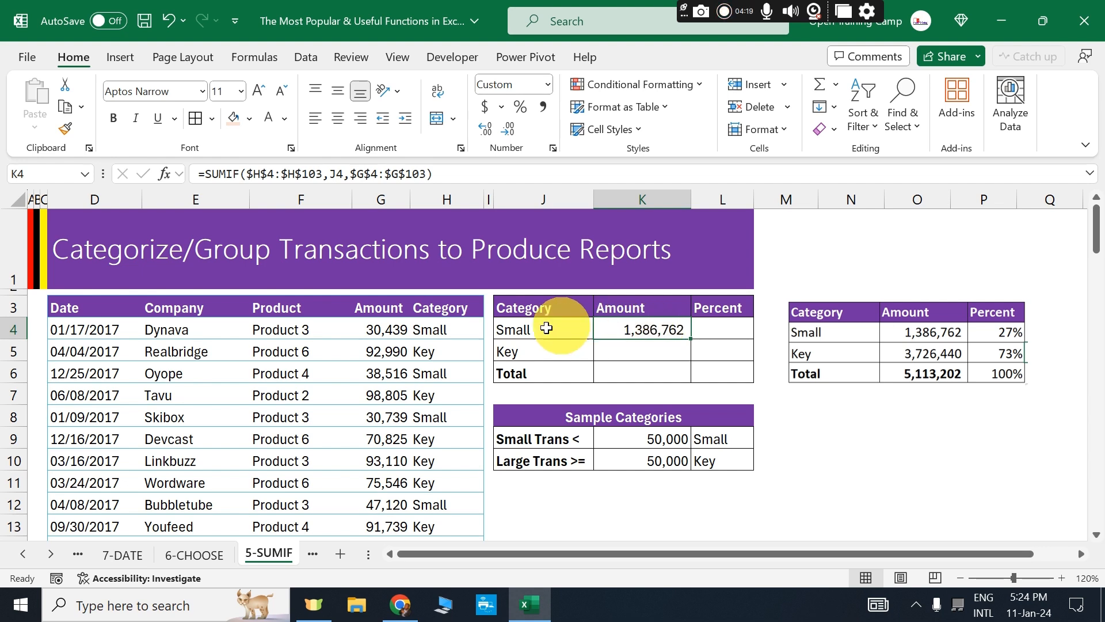
pyautogui.click(522, 331)
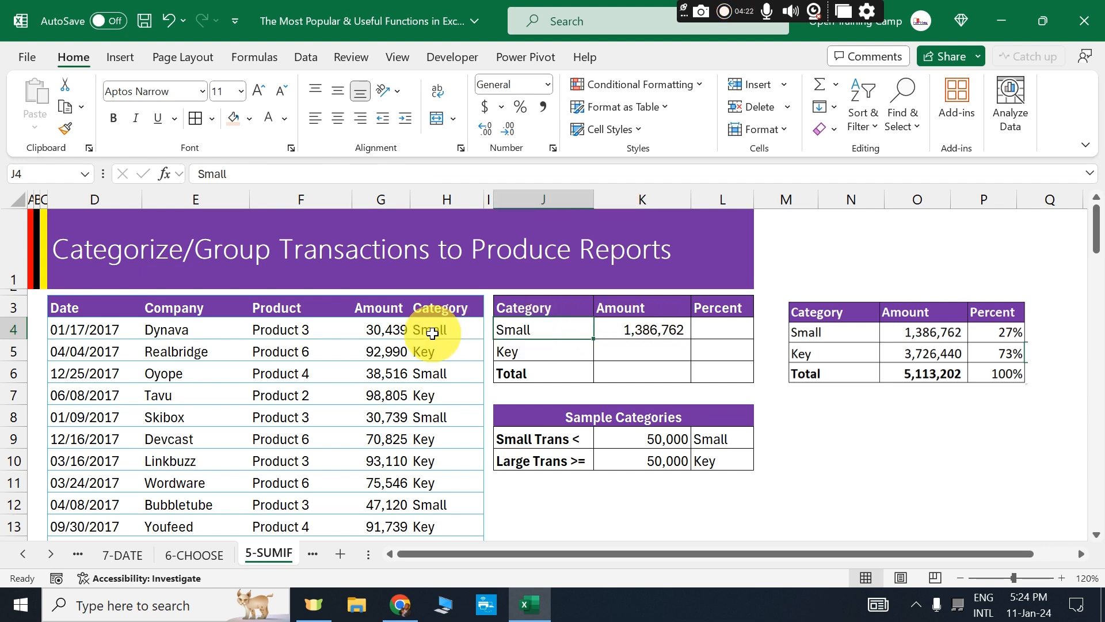
pyautogui.click(632, 329)
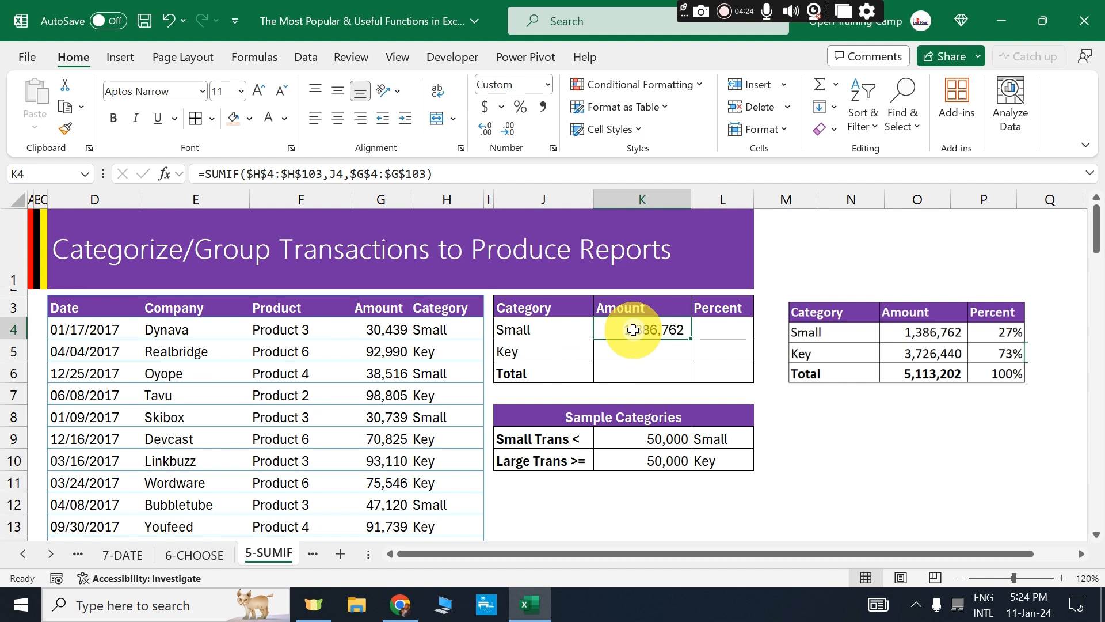
pyautogui.moveTo(691, 340); pyautogui.dragTo(691, 353)
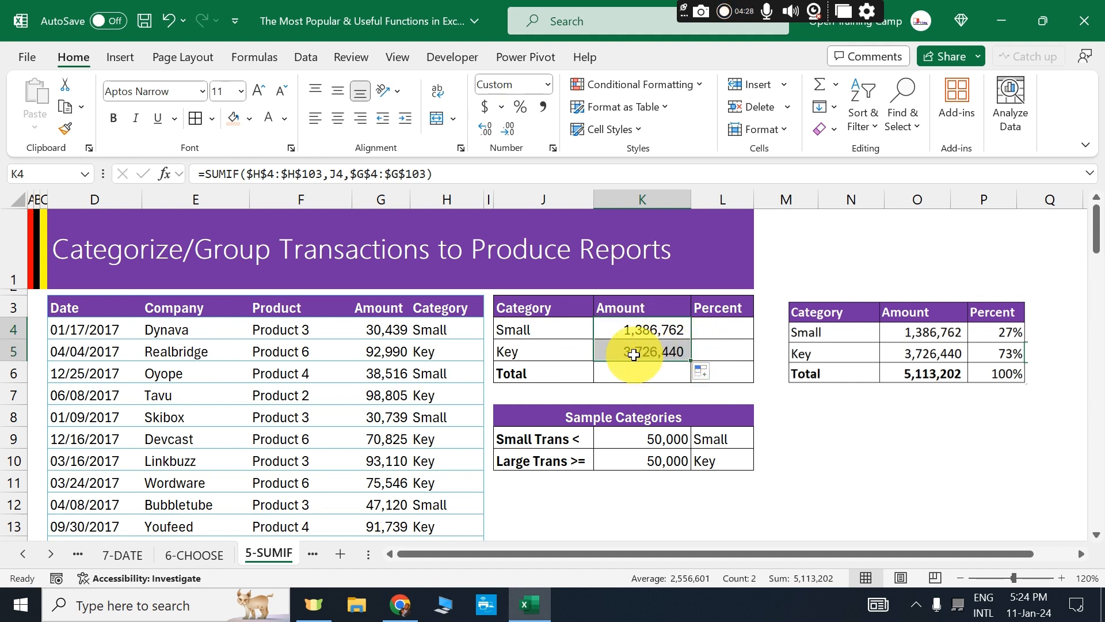
pyautogui.click(586, 351)
pyautogui.click(644, 353)
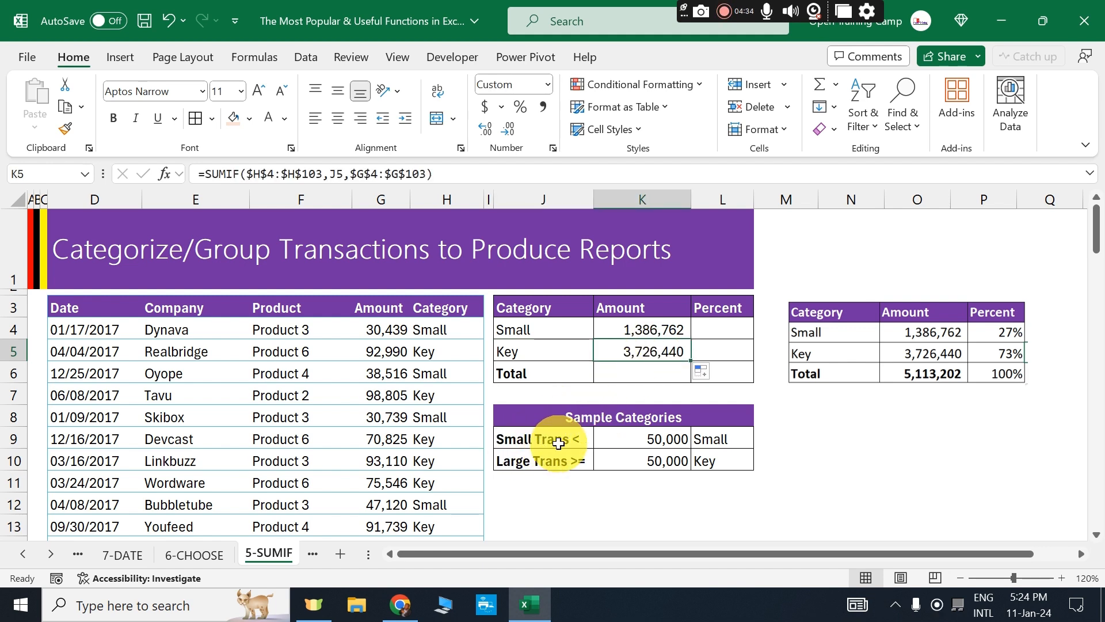
# Review the Small and Key thresholds under Sample Categories, and total the category amounts in K6 with AutoSum.
pyautogui.click(712, 438)
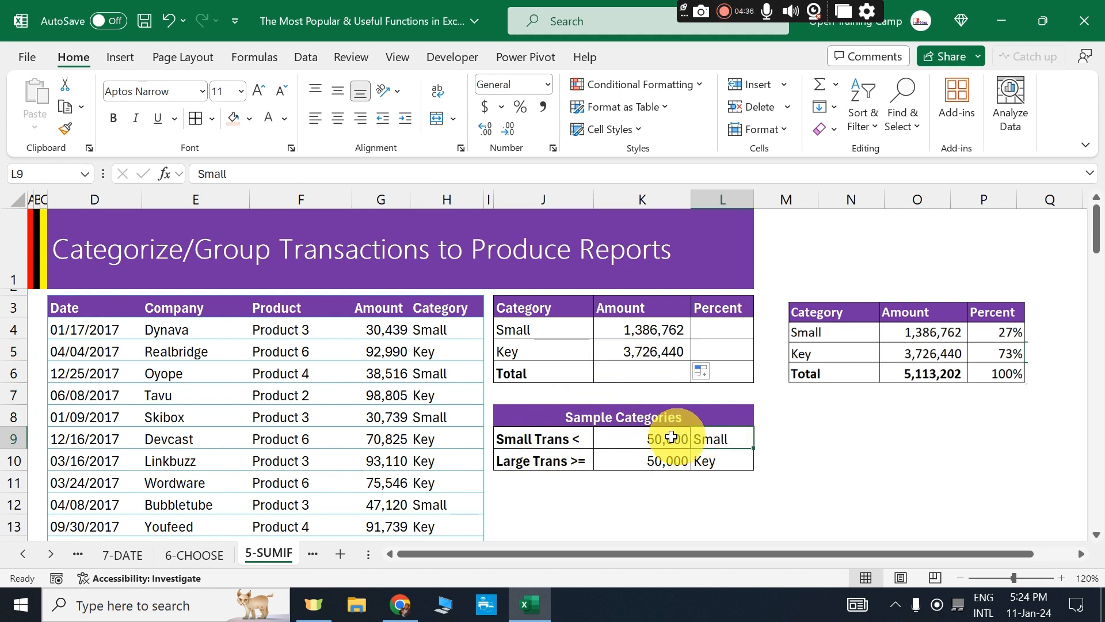
pyautogui.click(649, 438)
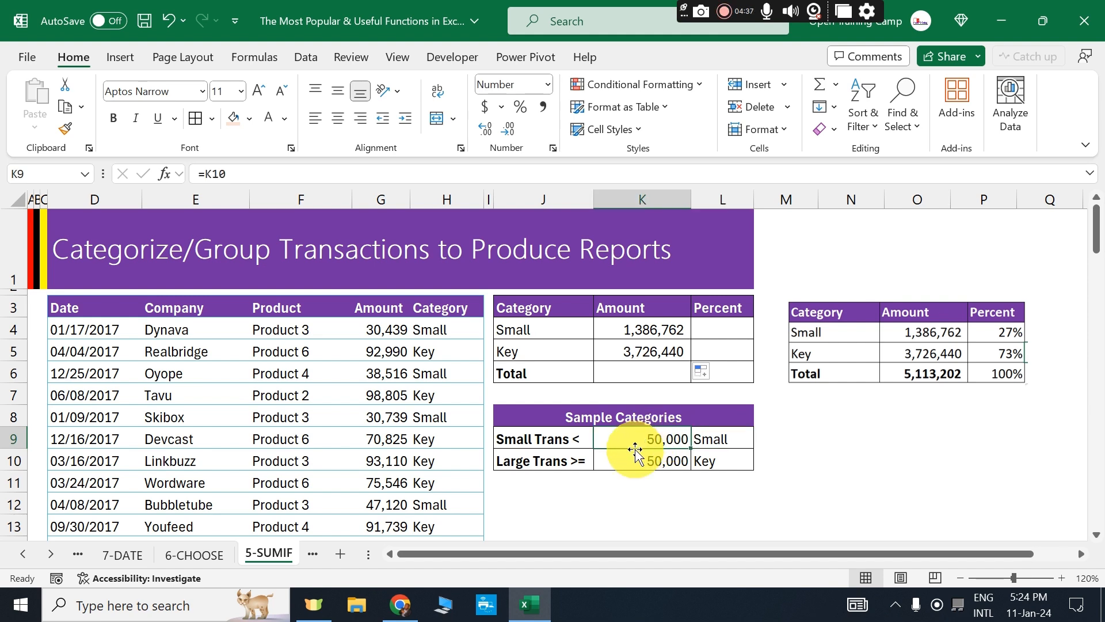
pyautogui.click(716, 461)
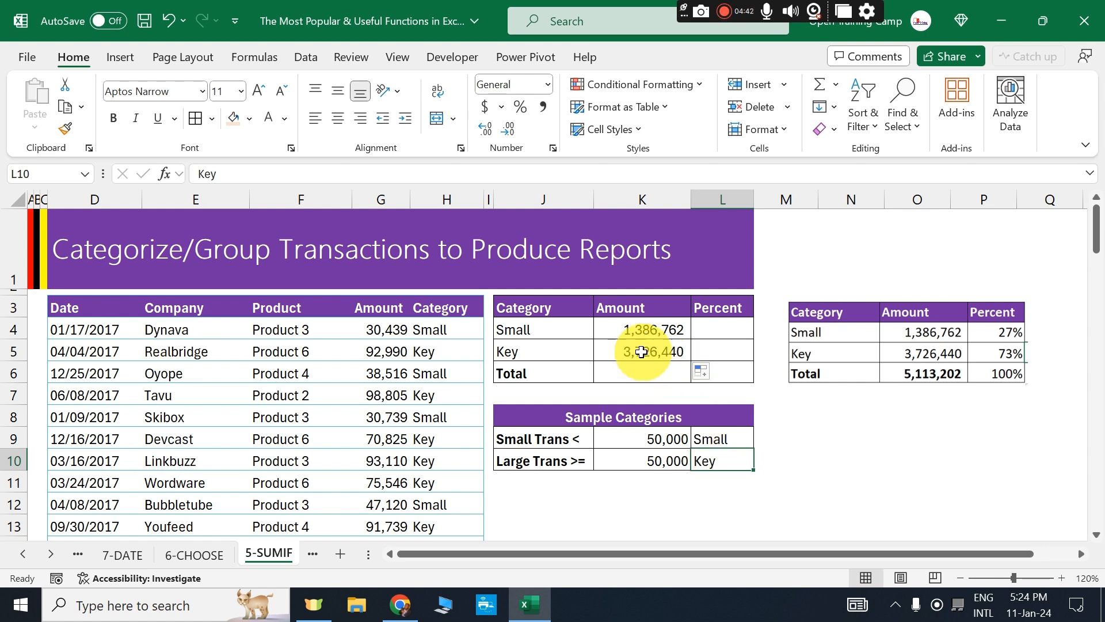
pyautogui.click(644, 373)
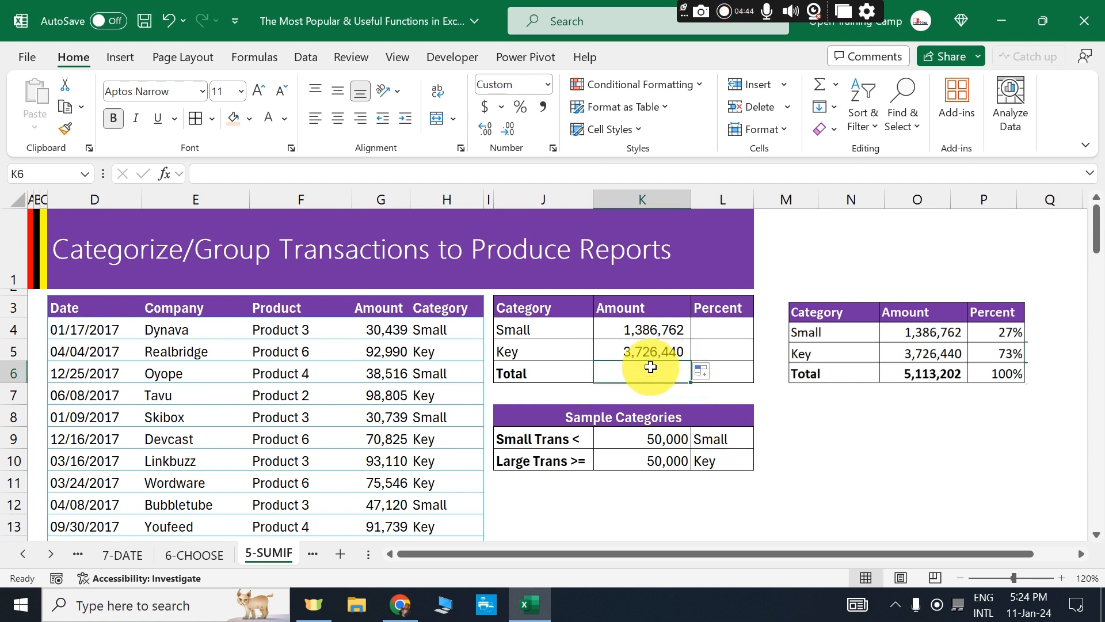
pyautogui.click(819, 84)
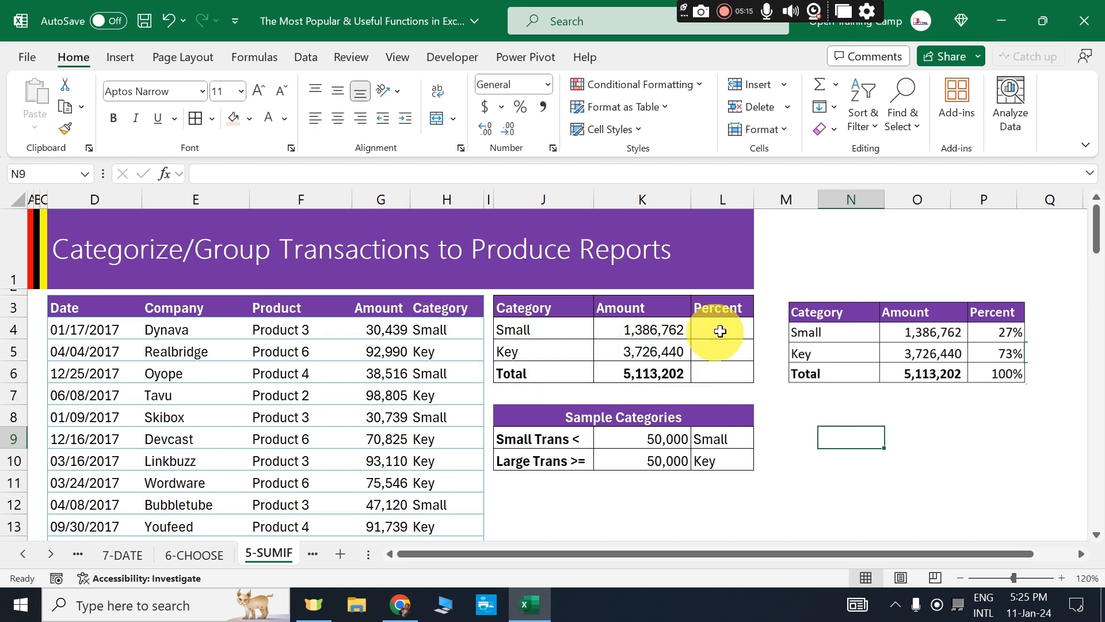
# Calculate the Small category's share of the total in L4 with the formula =K4/$K$6.
pyautogui.click(729, 330)
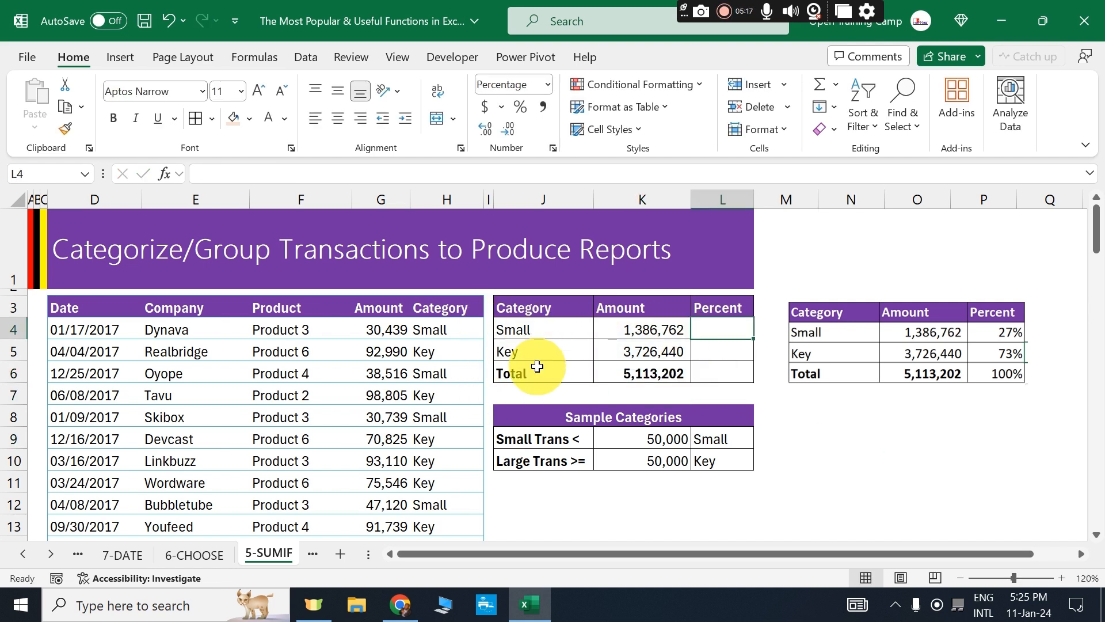
pyautogui.write('=')
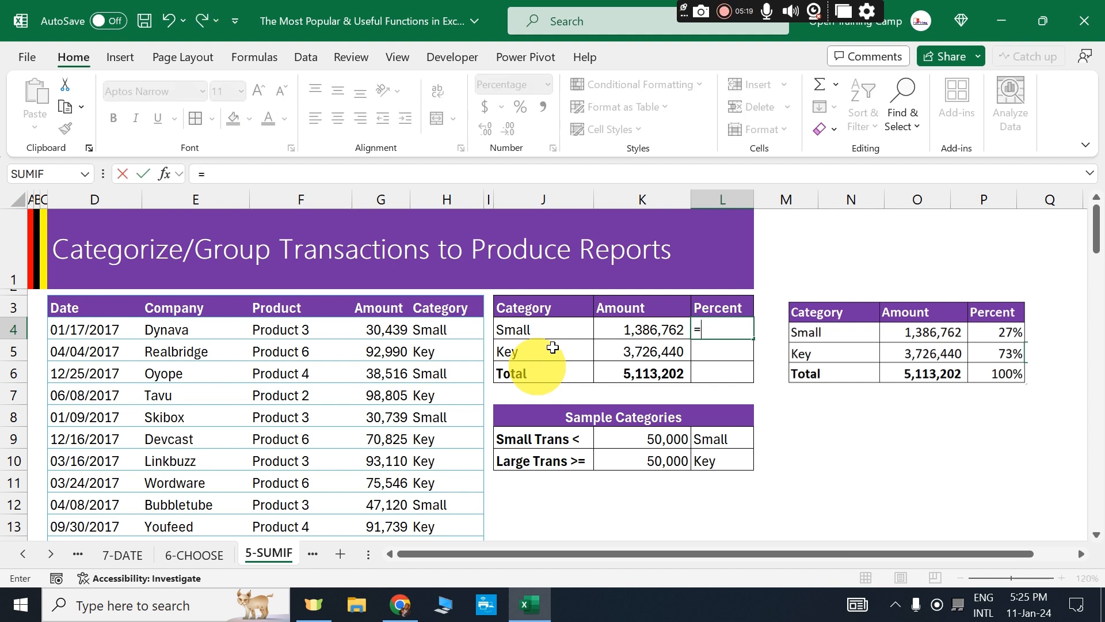
pyautogui.click(634, 329)
pyautogui.write('/')
pyautogui.click(627, 376)
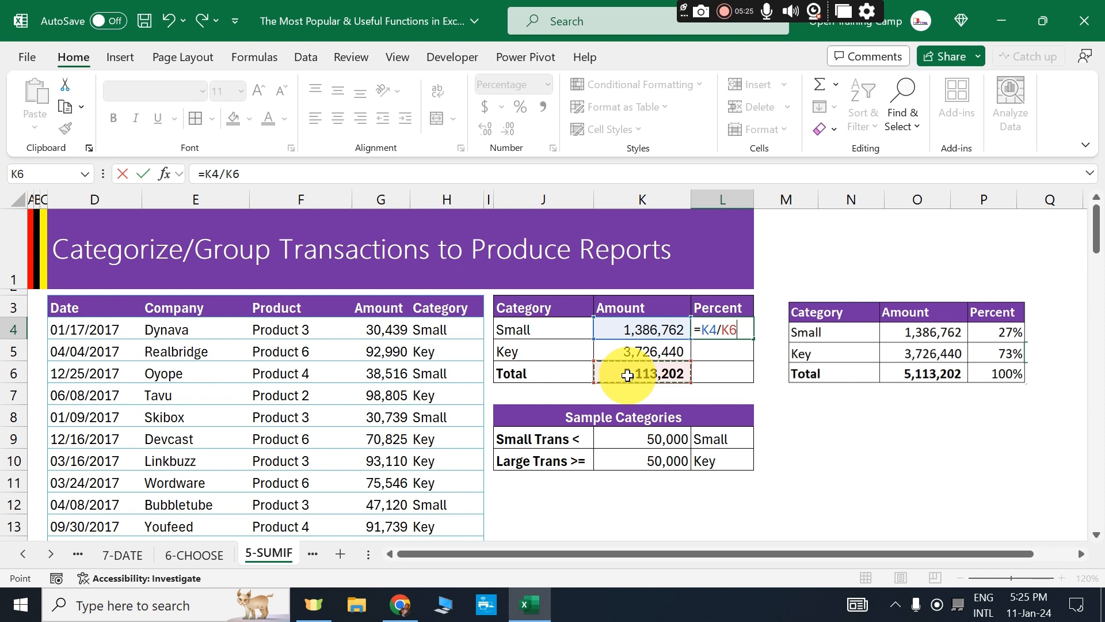
pyautogui.press('F4')
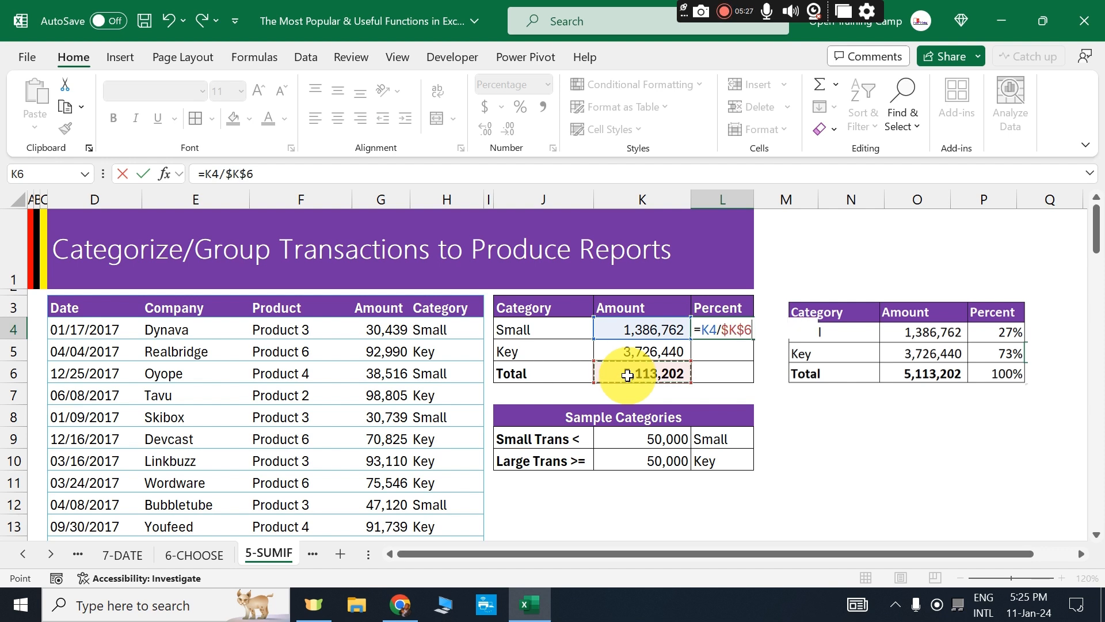
pyautogui.press('Return')
# Review the Small row, fill L4's percent formula down to L5 and review the Key row.
pyautogui.click(715, 327)
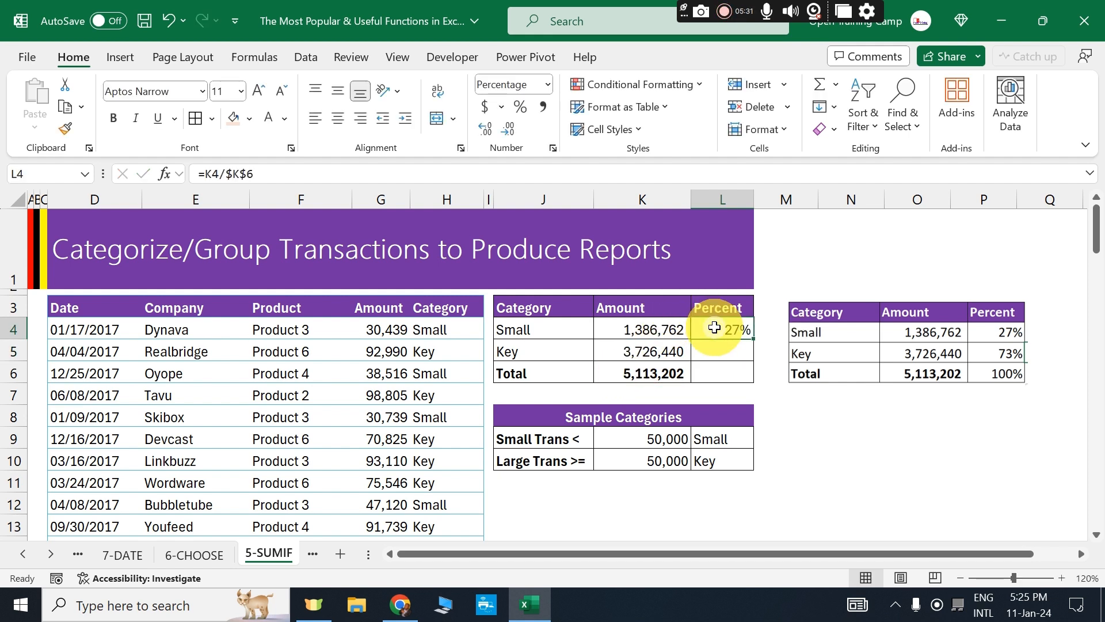
pyautogui.click(517, 328)
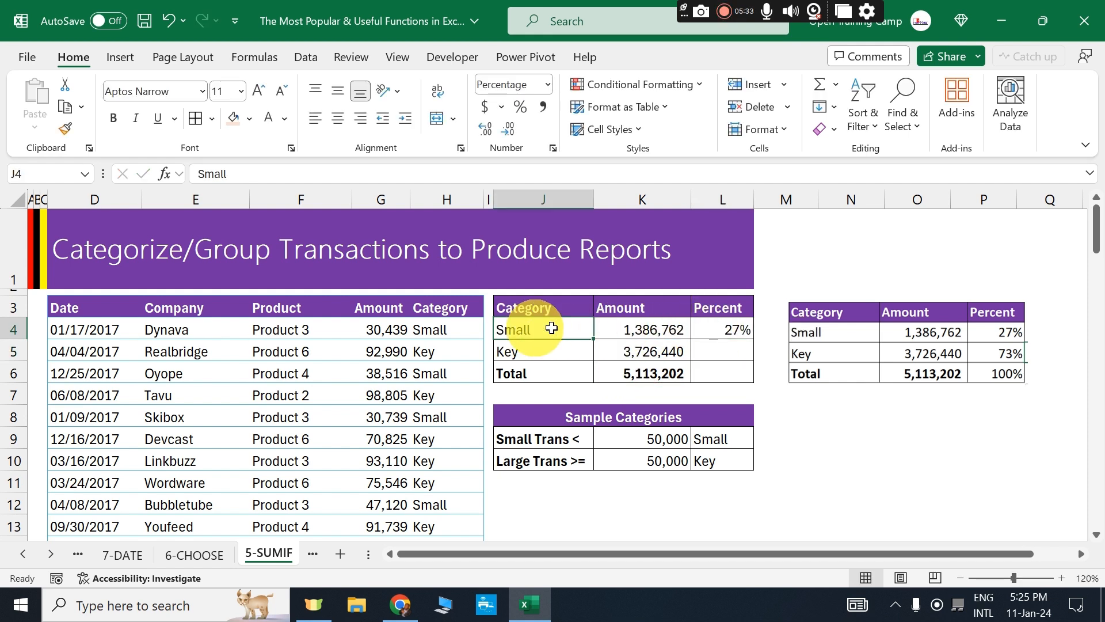
pyautogui.moveTo(529, 328); pyautogui.dragTo(663, 328)
pyautogui.click(723, 328)
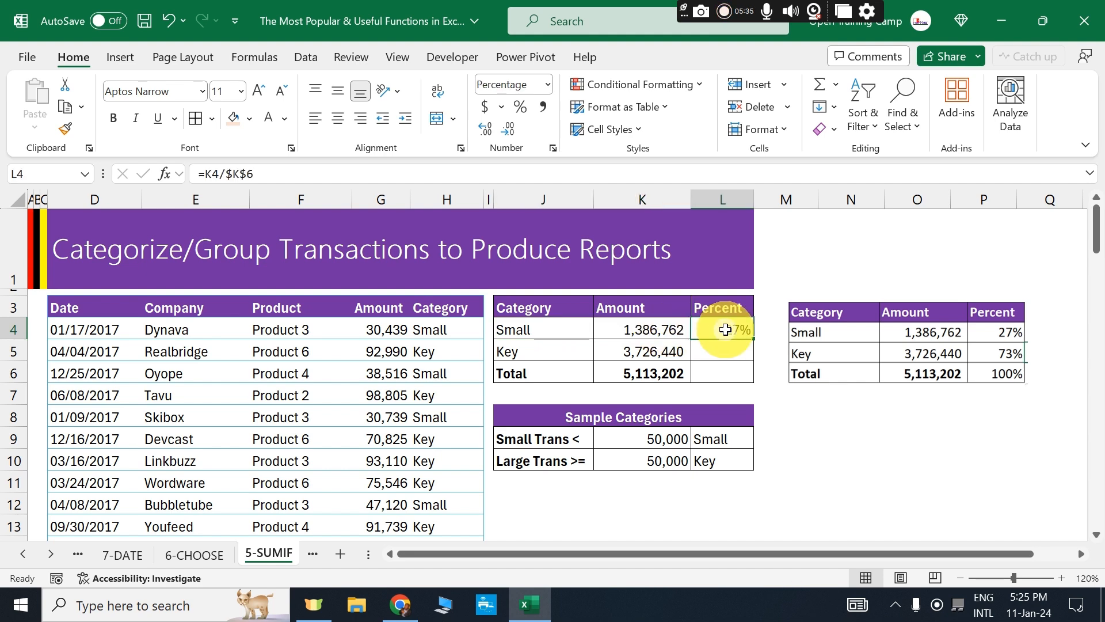
pyautogui.moveTo(755, 341); pyautogui.dragTo(754, 352)
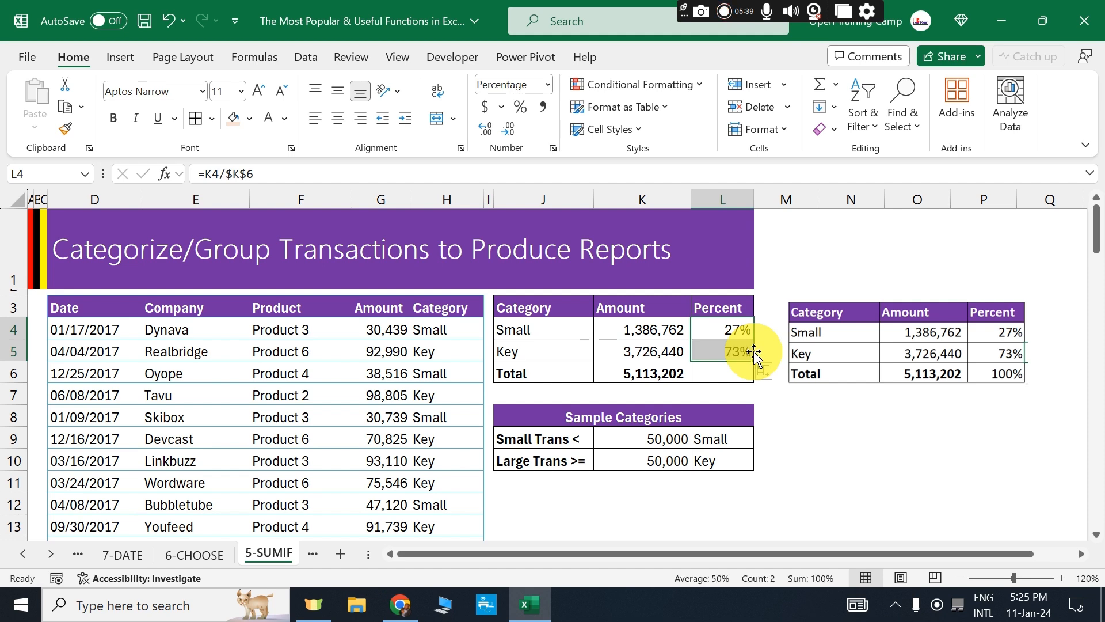
pyautogui.moveTo(526, 351); pyautogui.dragTo(714, 347)
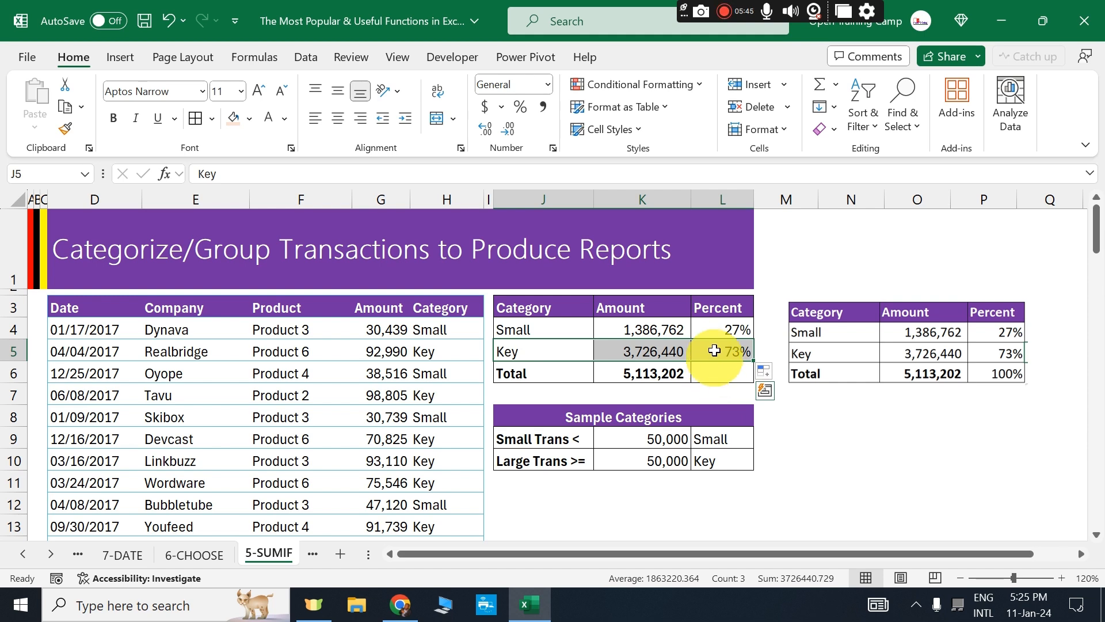
pyautogui.click(718, 348)
# Review the Small and Key percentages in L4:L5 and total them in L6 with AutoSum.
pyautogui.moveTo(733, 327); pyautogui.dragTo(722, 355)
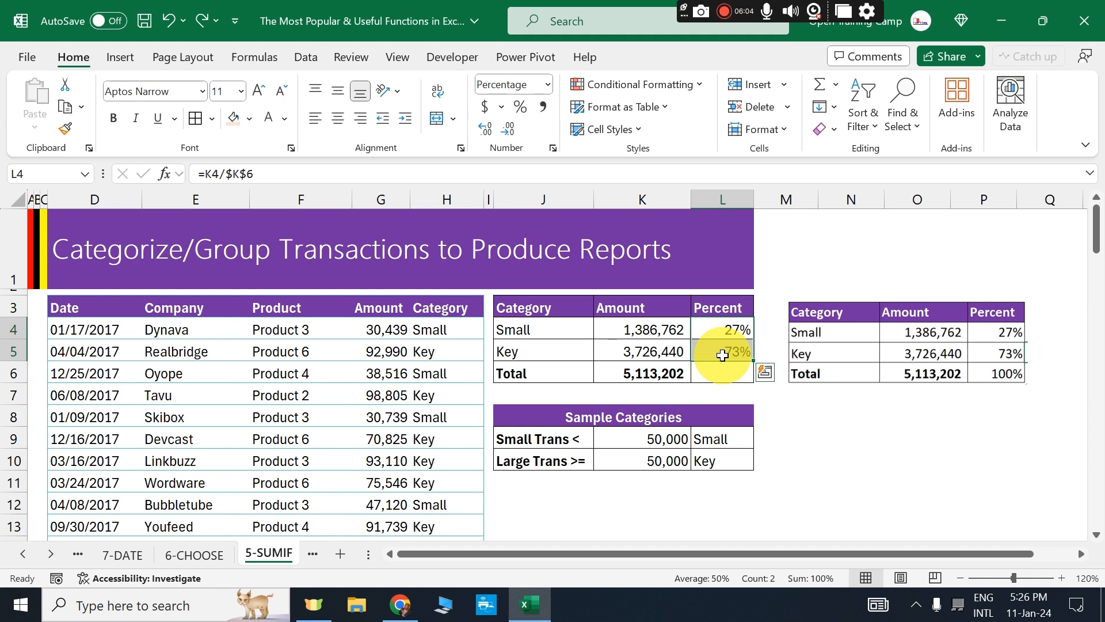
pyautogui.click(718, 375)
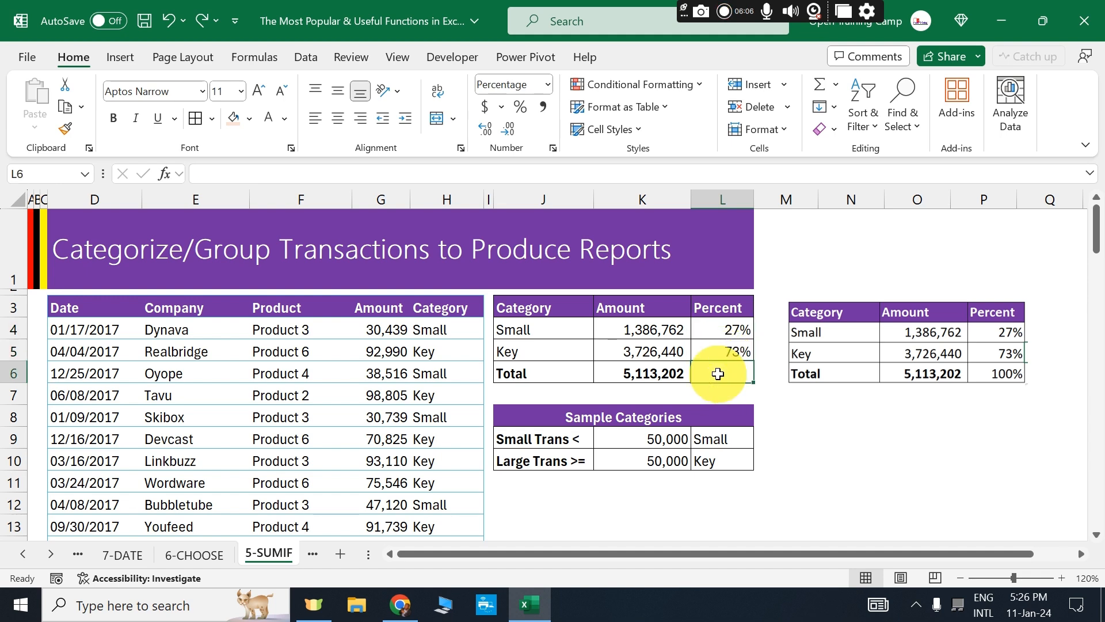
pyautogui.click(822, 89)
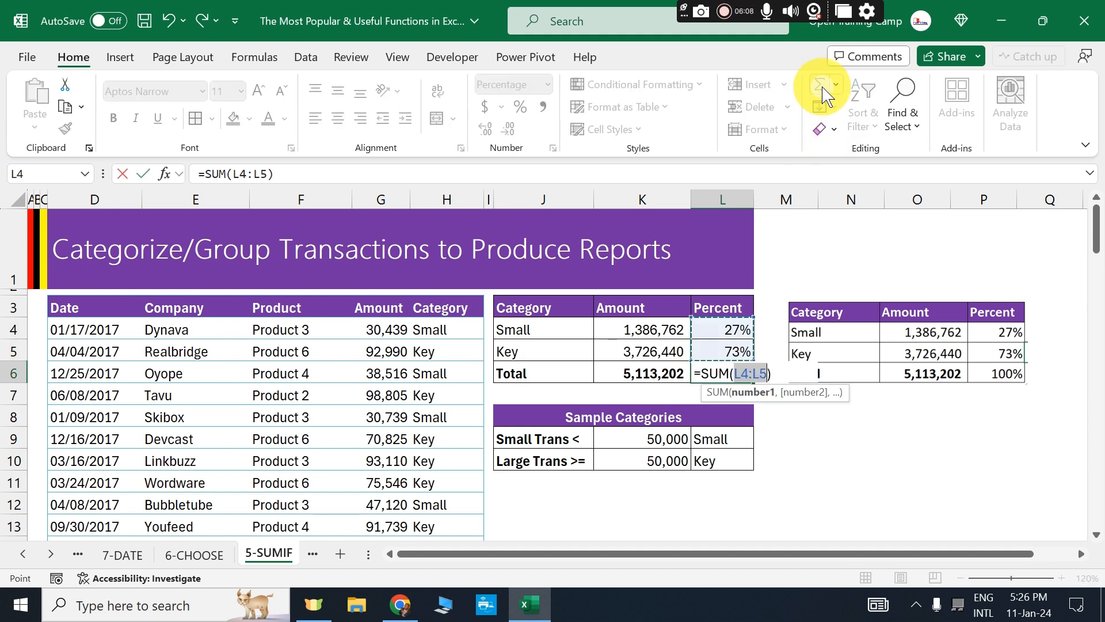
pyautogui.click(822, 90)
pyautogui.click(865, 484)
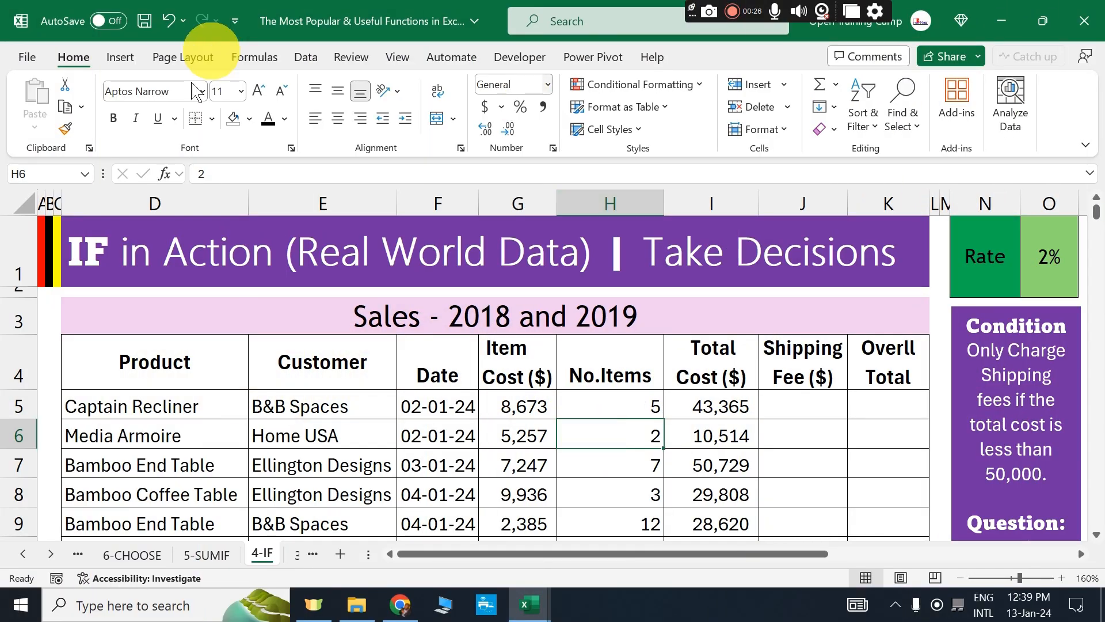
# Search Insert Function for IF, open its arguments dialog from cell H6 and reposition it for reading.
pyautogui.click(165, 174)
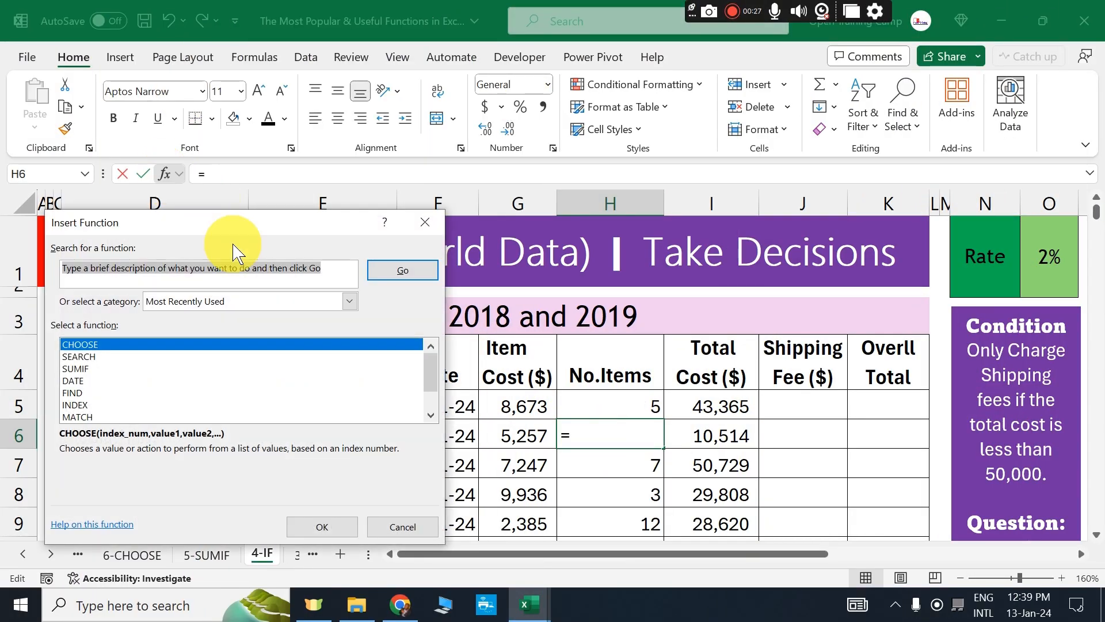
pyautogui.moveTo(259, 222); pyautogui.dragTo(461, 177)
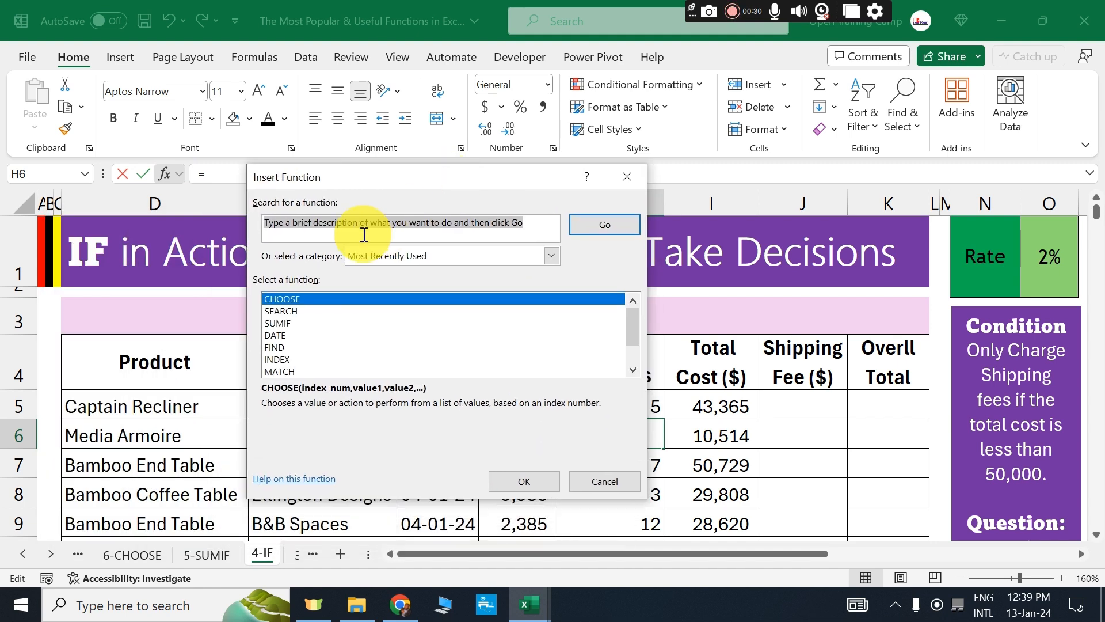
pyautogui.write('IF')
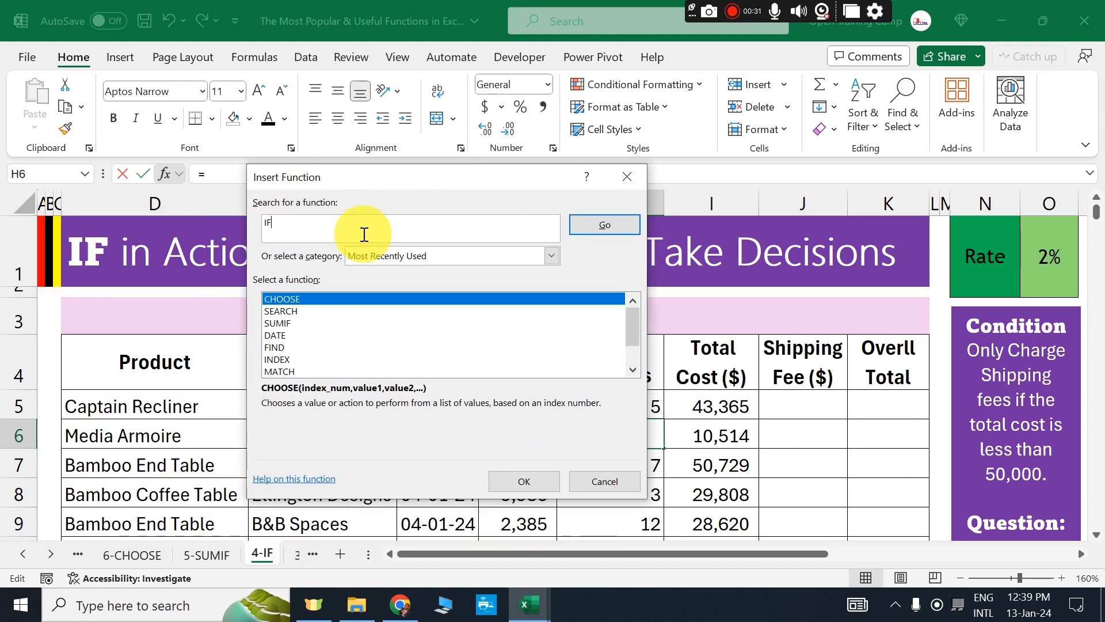
pyautogui.click(617, 229)
pyautogui.click(524, 481)
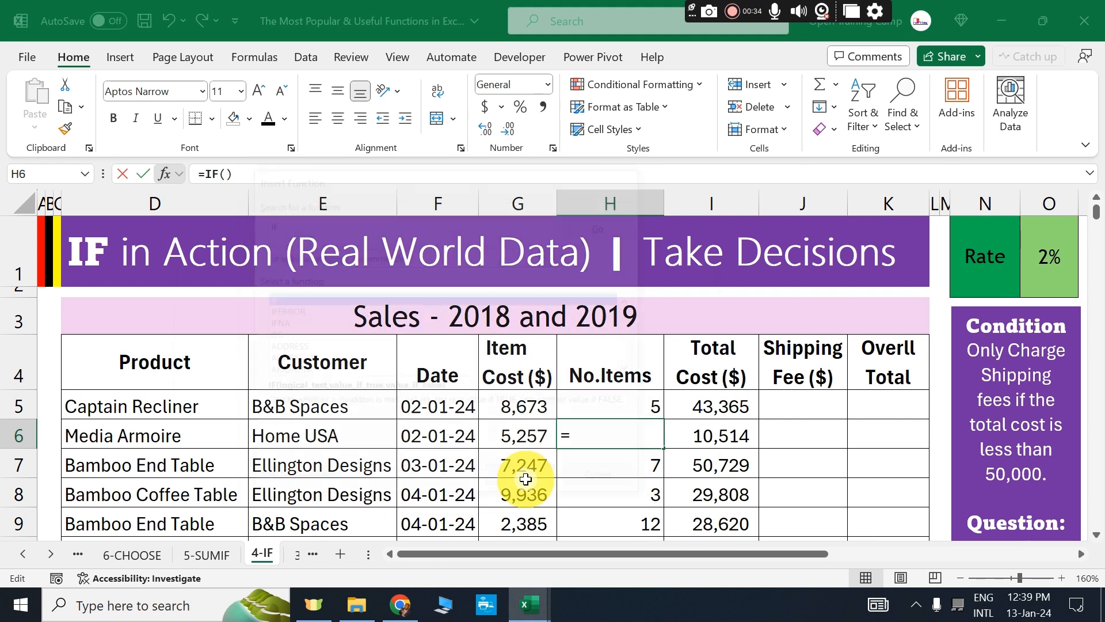
pyautogui.moveTo(500, 231); pyautogui.dragTo(343, 247)
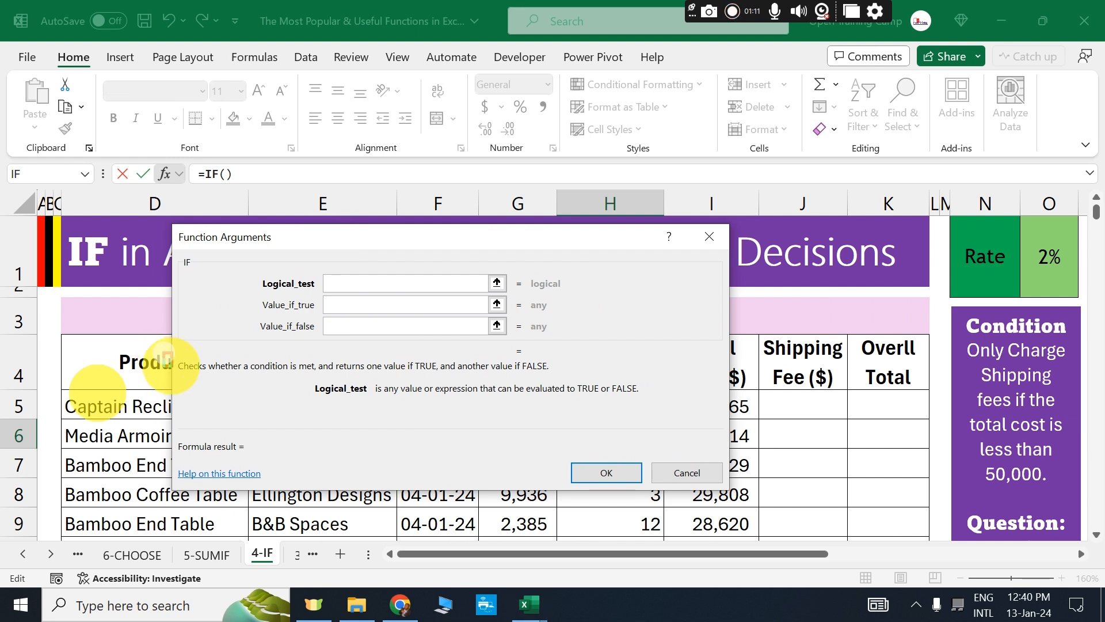
# Review the IF description and its Logical_test, Value_if_true and Value_if_false arguments, and cancel without inserting the function.
pyautogui.moveTo(297, 384); pyautogui.dragTo(567, 380)
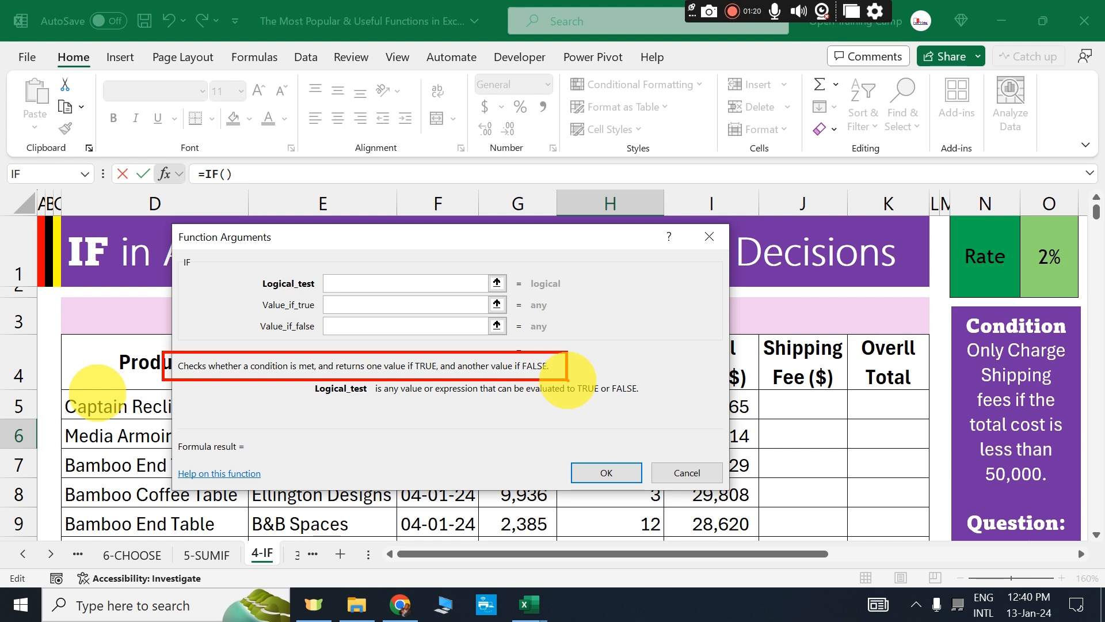
pyautogui.press('Escape')
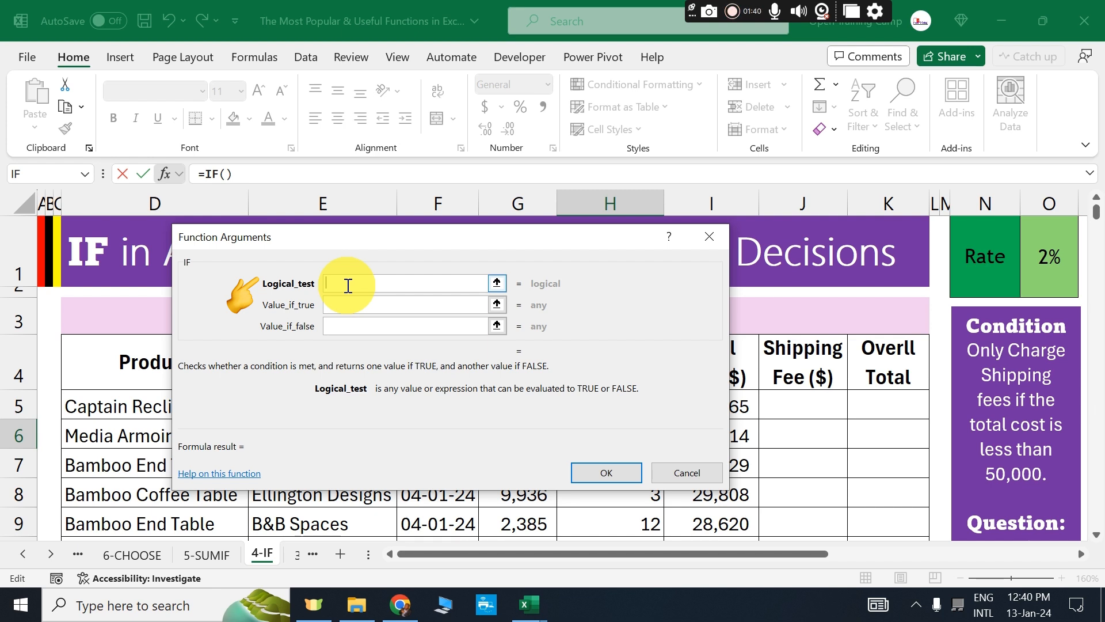
pyautogui.click(351, 307)
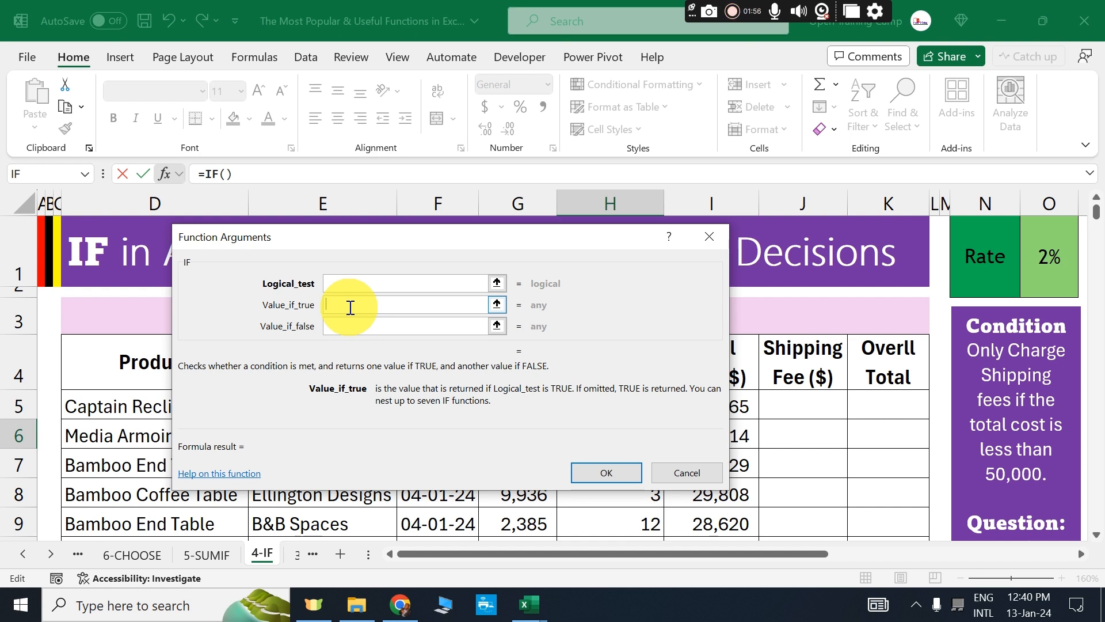
pyautogui.click(345, 328)
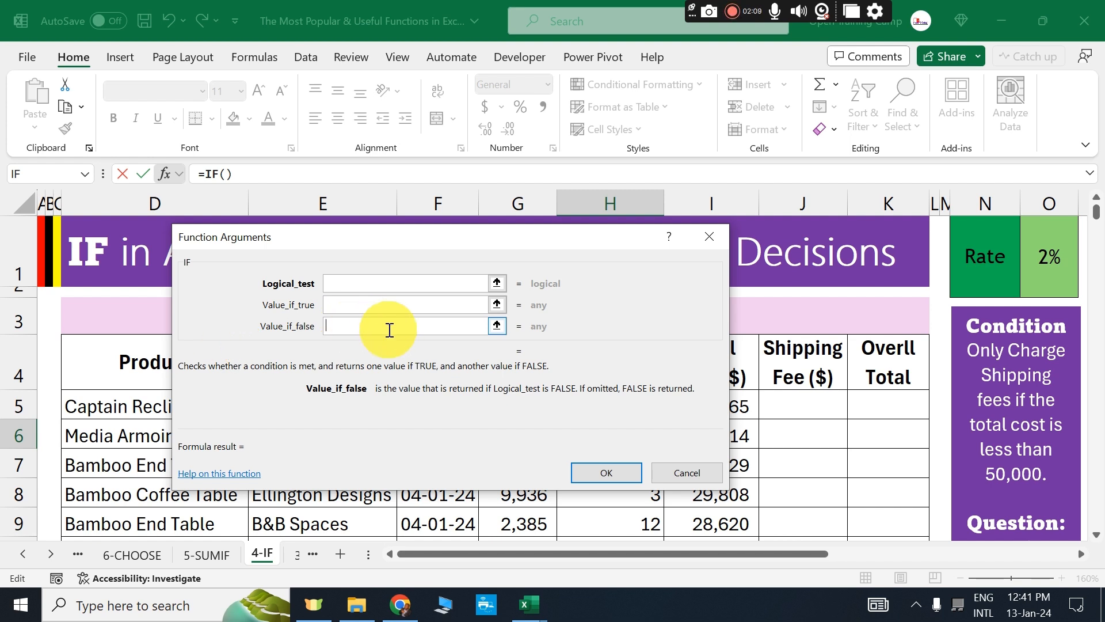
pyautogui.click(687, 474)
# Look over the sales table, from the empty Shipping Fee cell J5 to the Sales - 2018 and 2019 heading.
pyautogui.click(796, 400)
pyautogui.scroll(-1, 702, 424)
pyautogui.scroll(1, 605, 351)
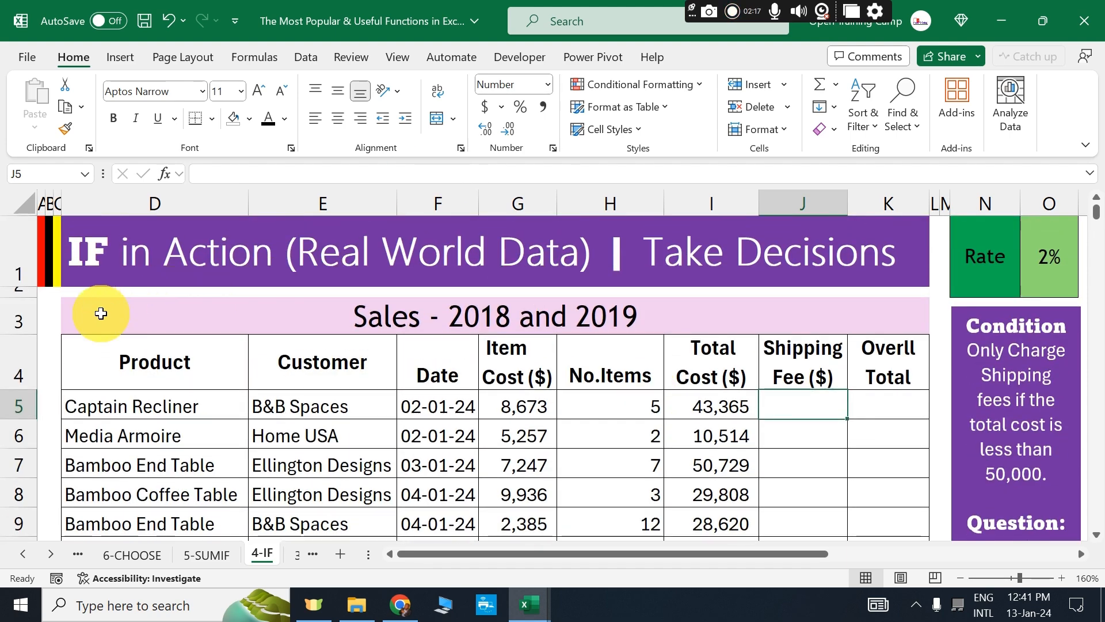
pyautogui.click(593, 320)
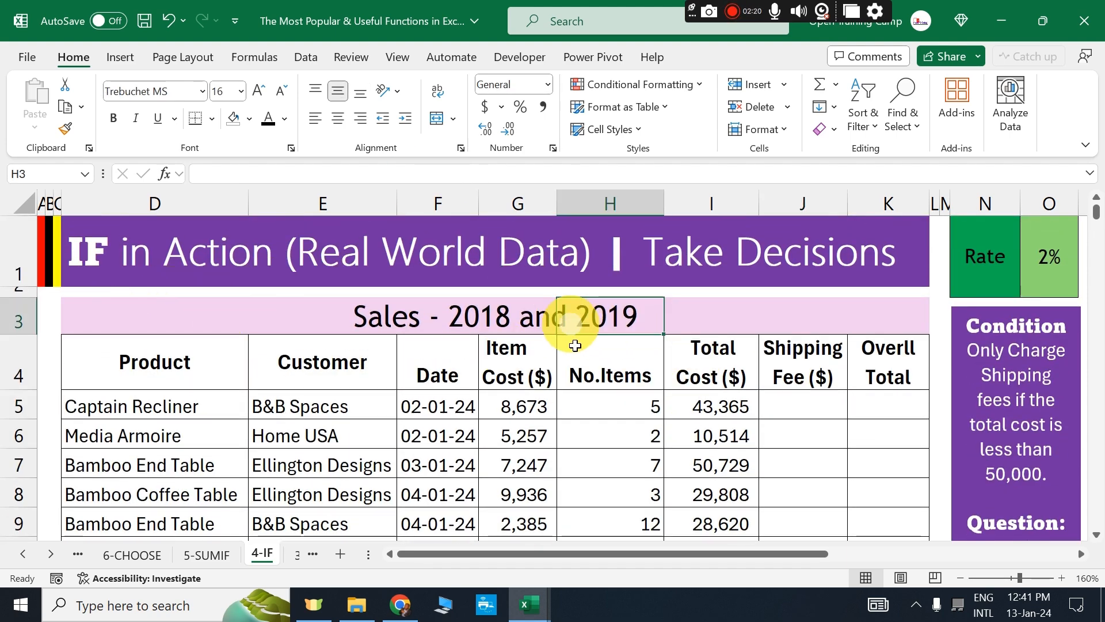
pyautogui.scroll(-1, 579, 367)
pyautogui.scroll(1, 130, 356)
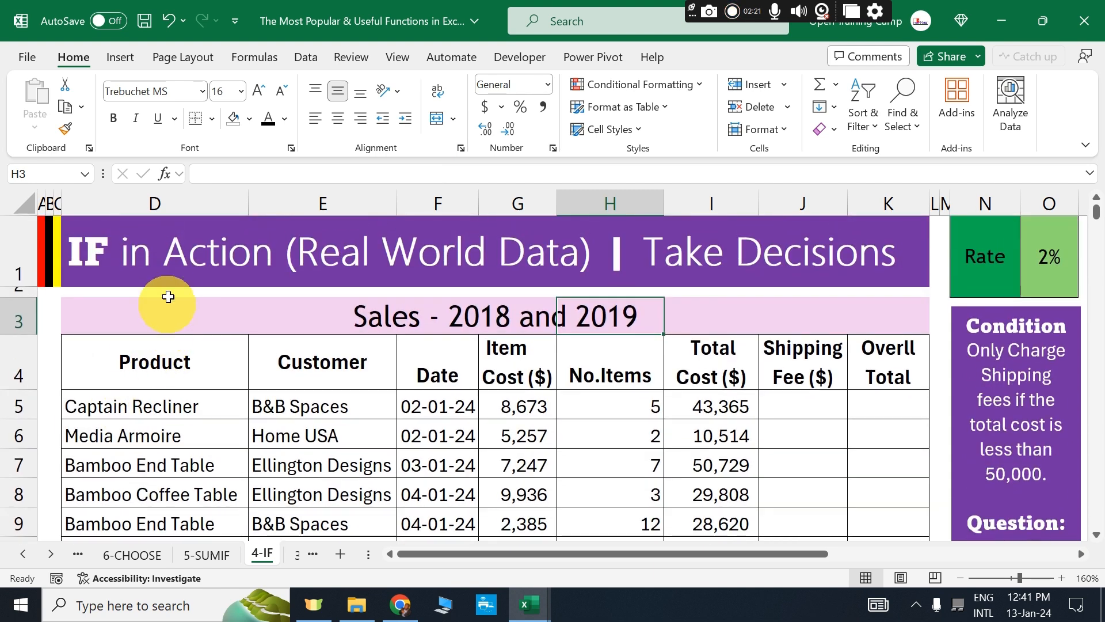
# Review the Product, Customer, Date, Item Cost, No.Items and Total Cost columns one by one.
pyautogui.click(170, 204)
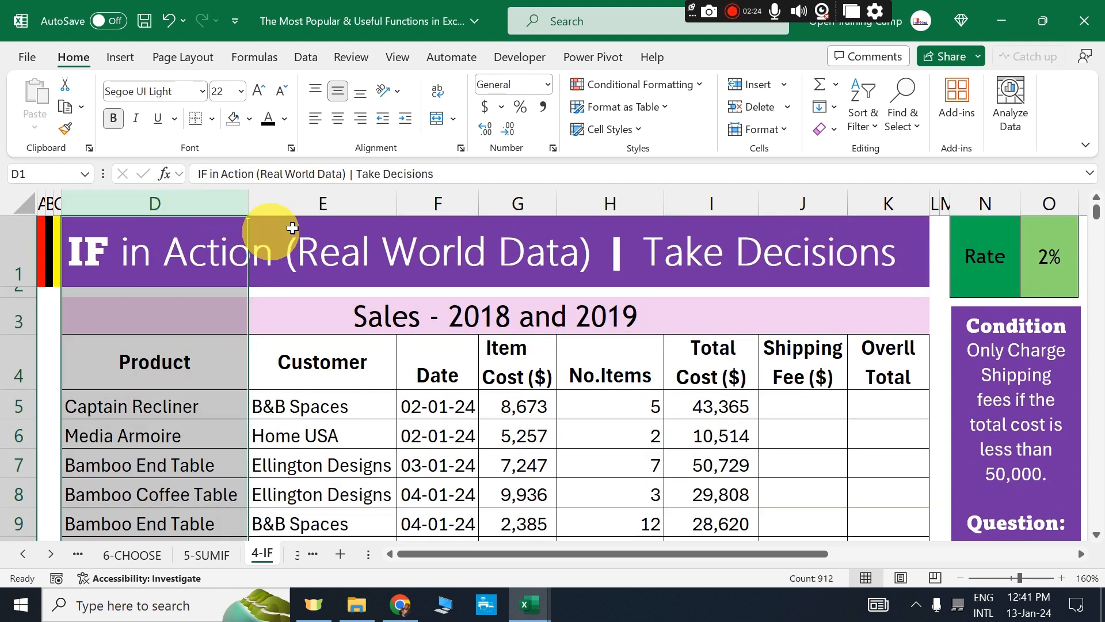
pyautogui.click(329, 202)
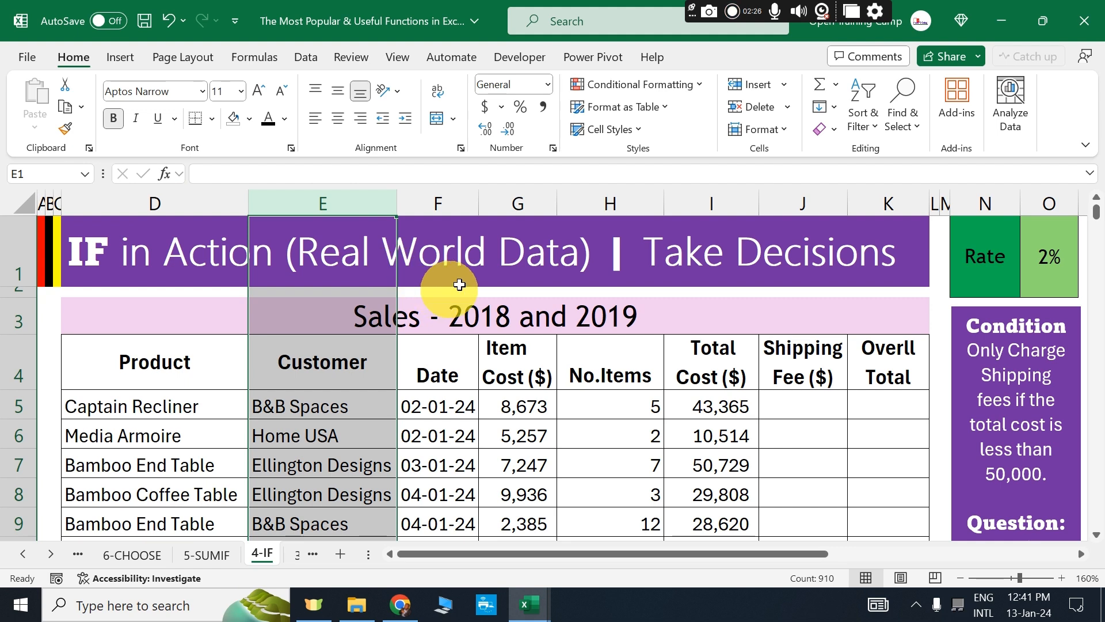
pyautogui.click(455, 206)
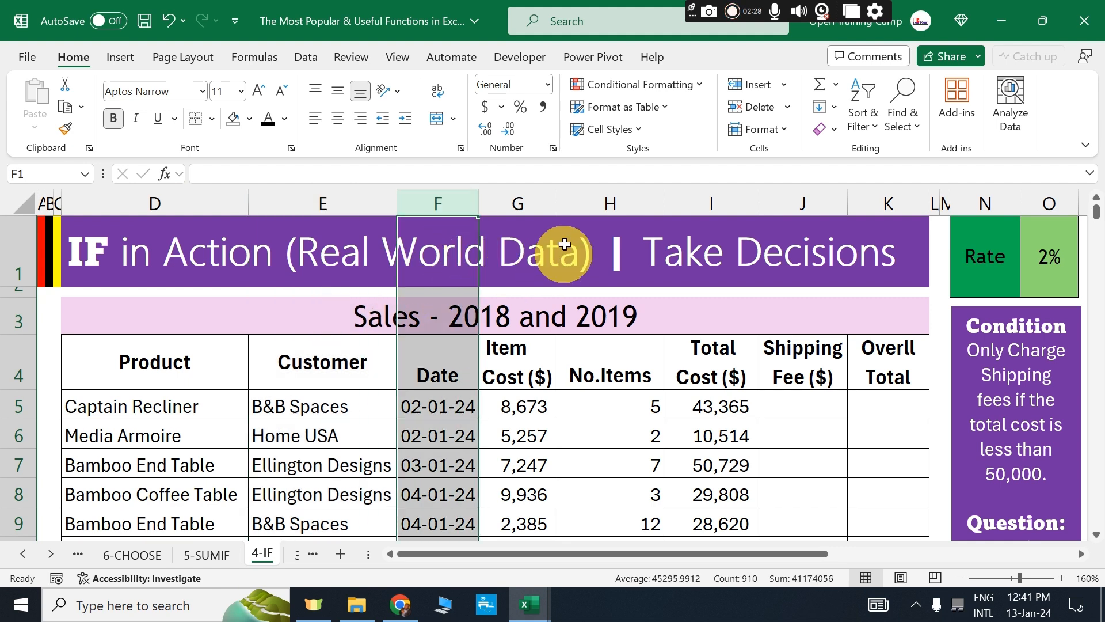
pyautogui.click(534, 200)
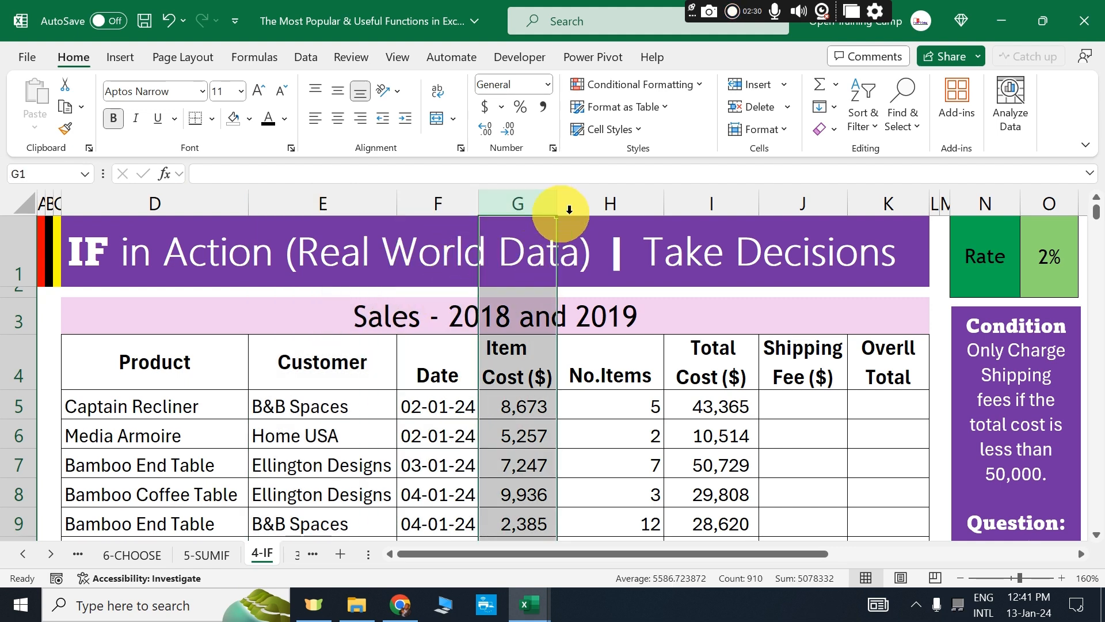
pyautogui.click(611, 203)
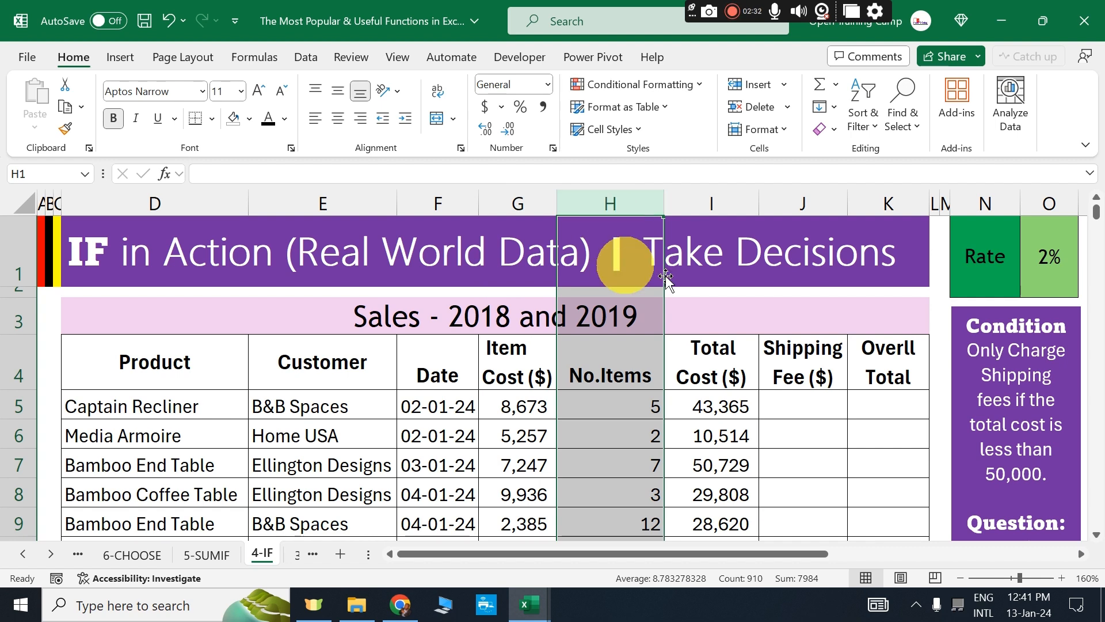
pyautogui.click(724, 203)
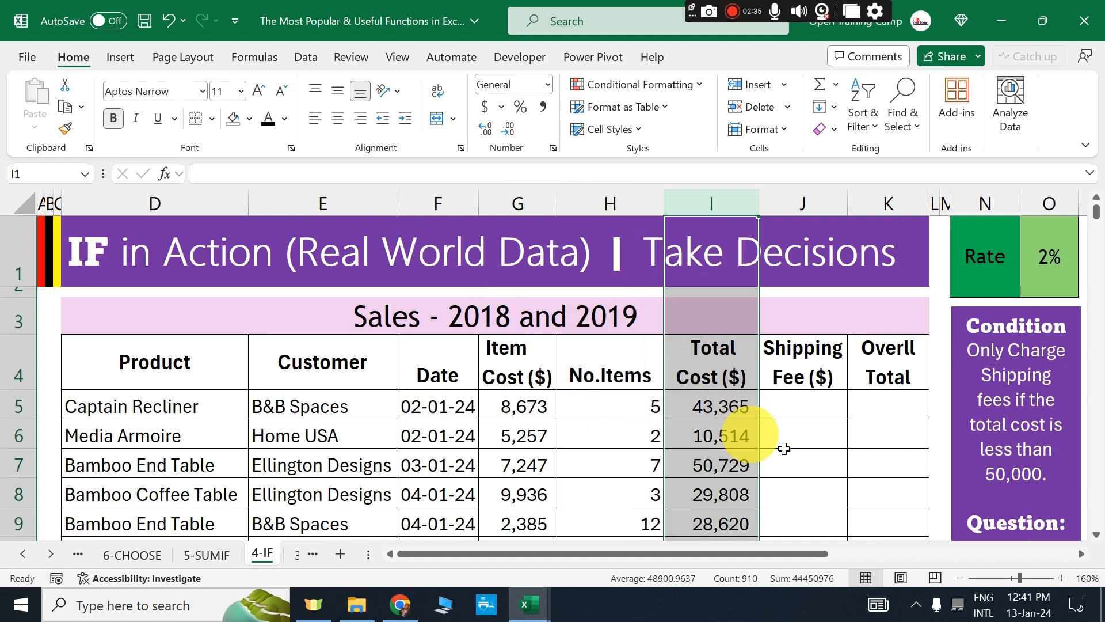
# Examine the No.Items values and the Total Cost column, including the formulas in I5 and I6.
pyautogui.click(588, 454)
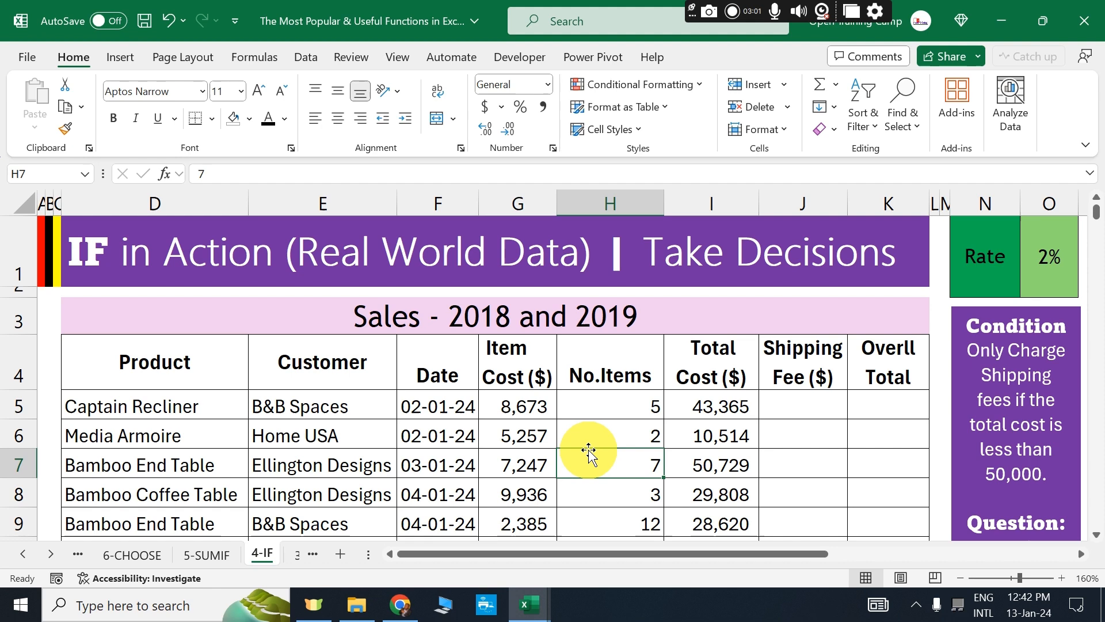
pyautogui.click(628, 405)
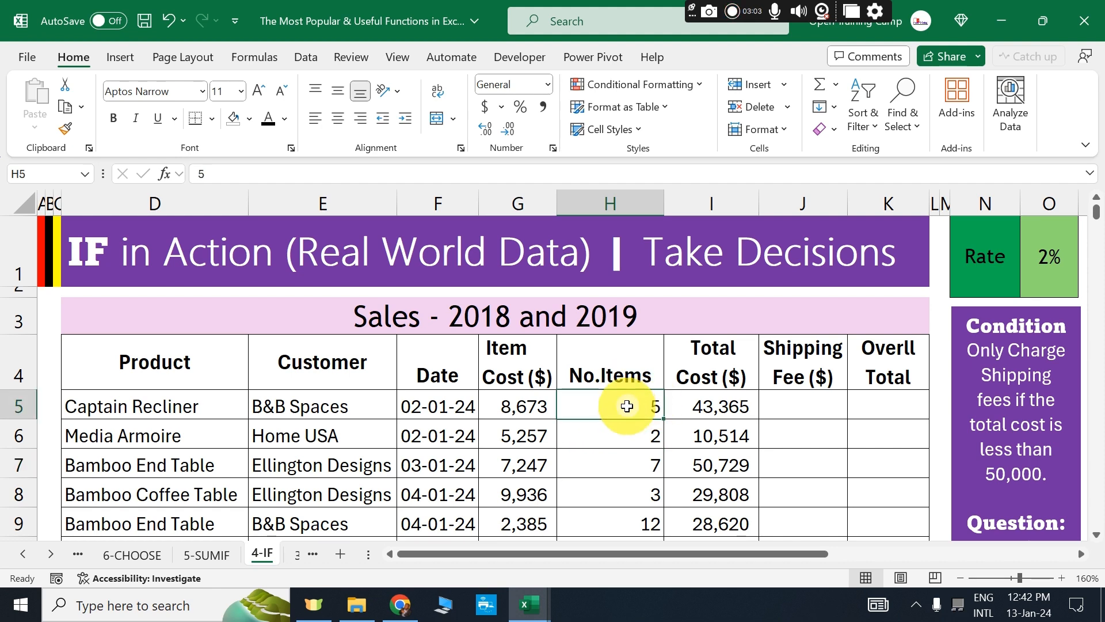
pyautogui.click(780, 444)
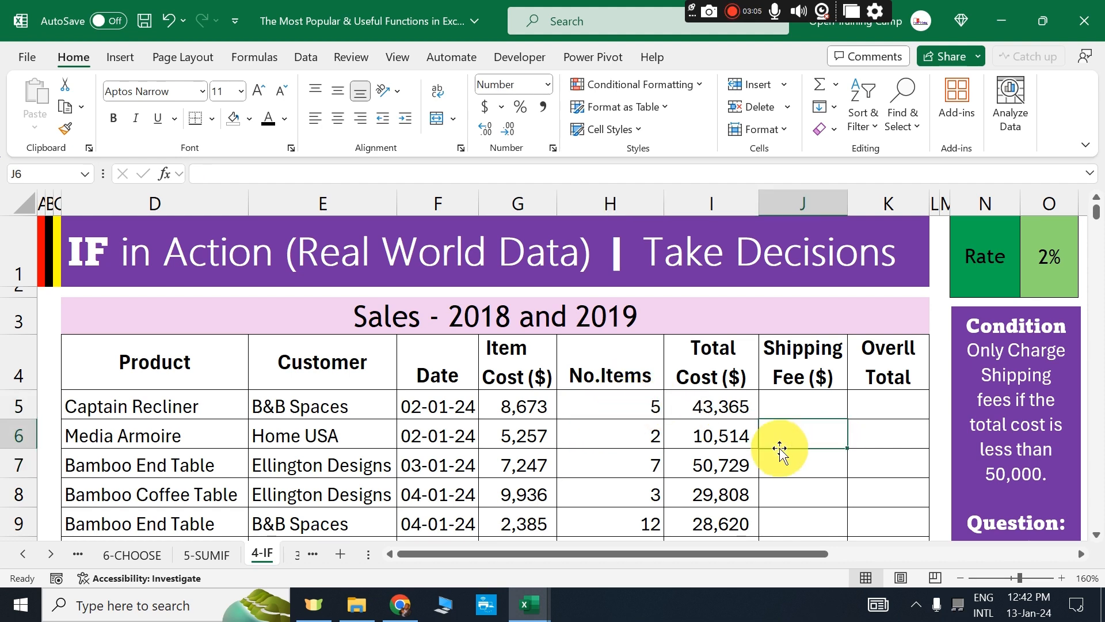
pyautogui.click(709, 206)
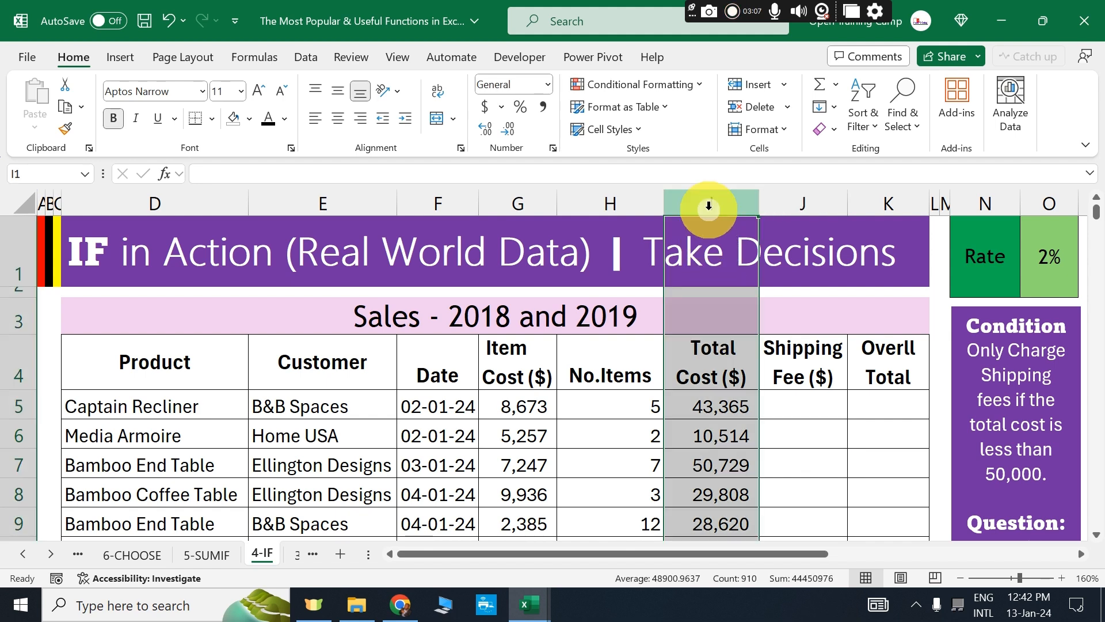
pyautogui.click(719, 407)
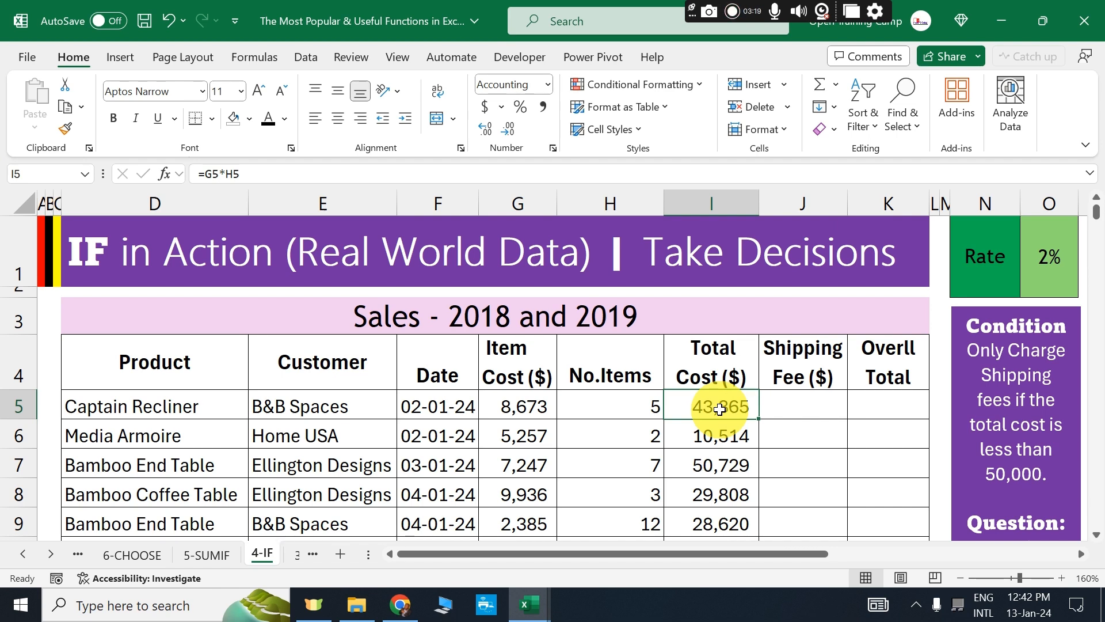
pyautogui.click(717, 435)
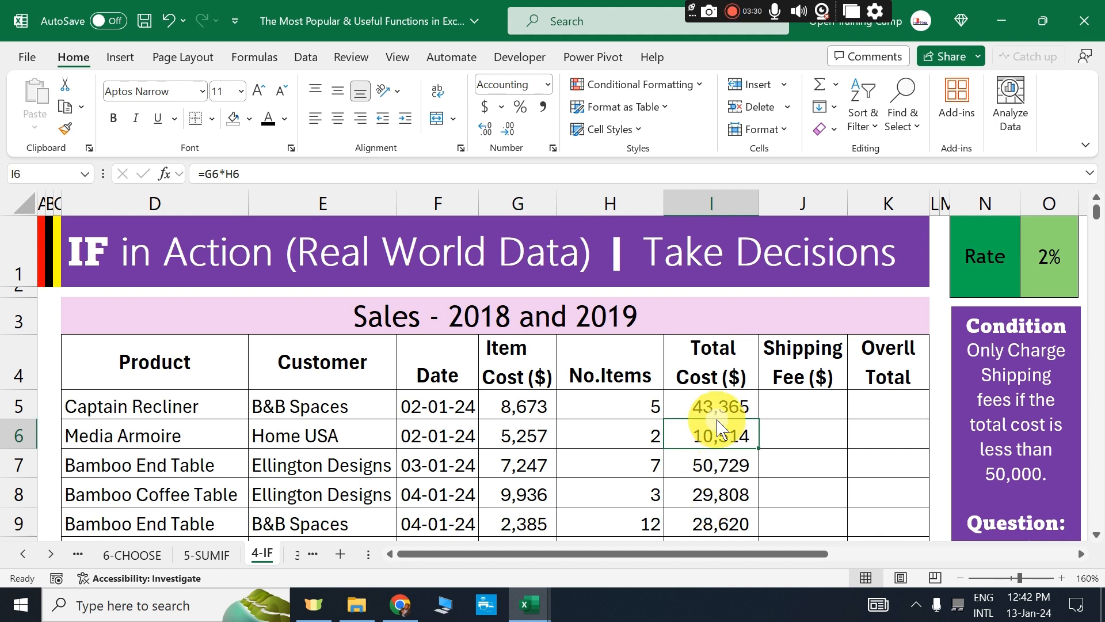
# Start an IF formula in J5 of the Shipping Fee column with the logical test I5<50000.
pyautogui.click(768, 406)
pyautogui.write('=if')
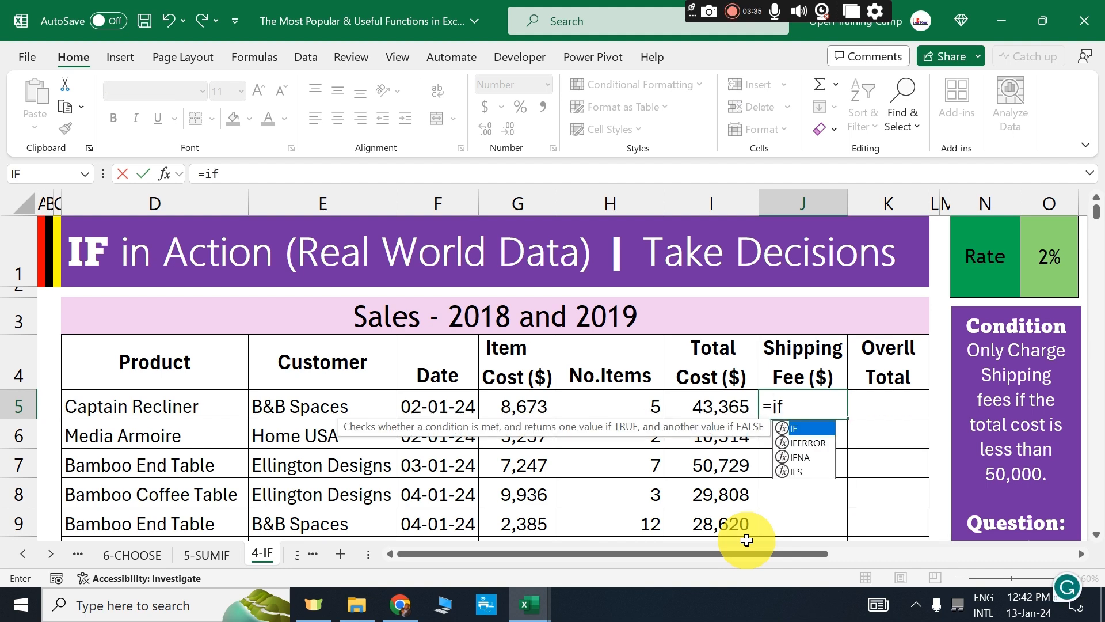
pyautogui.press('Tab')
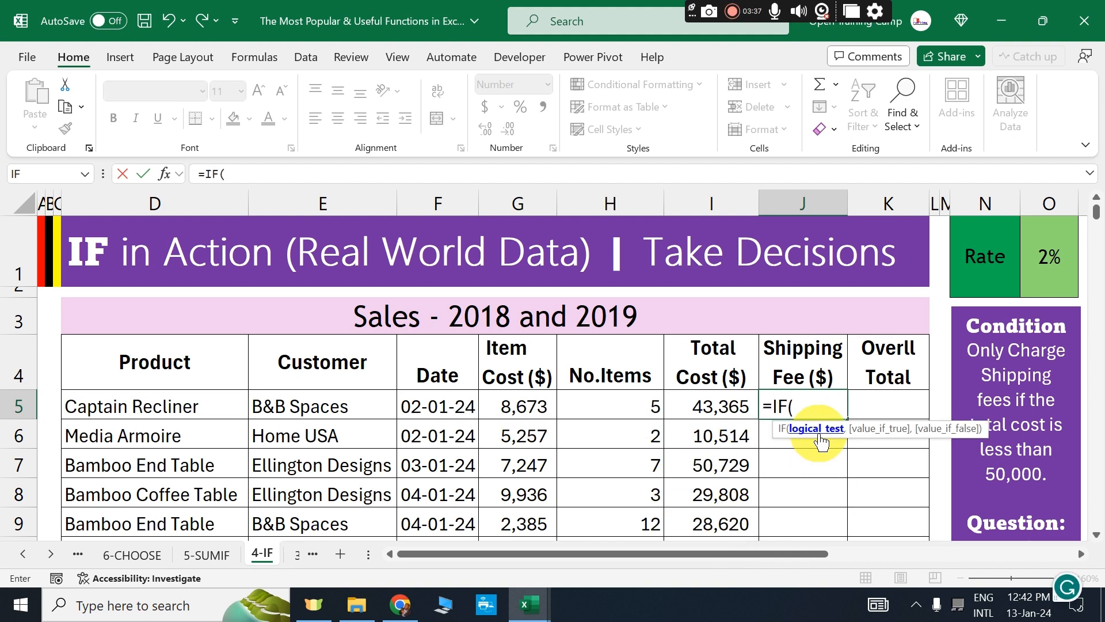
pyautogui.click(707, 408)
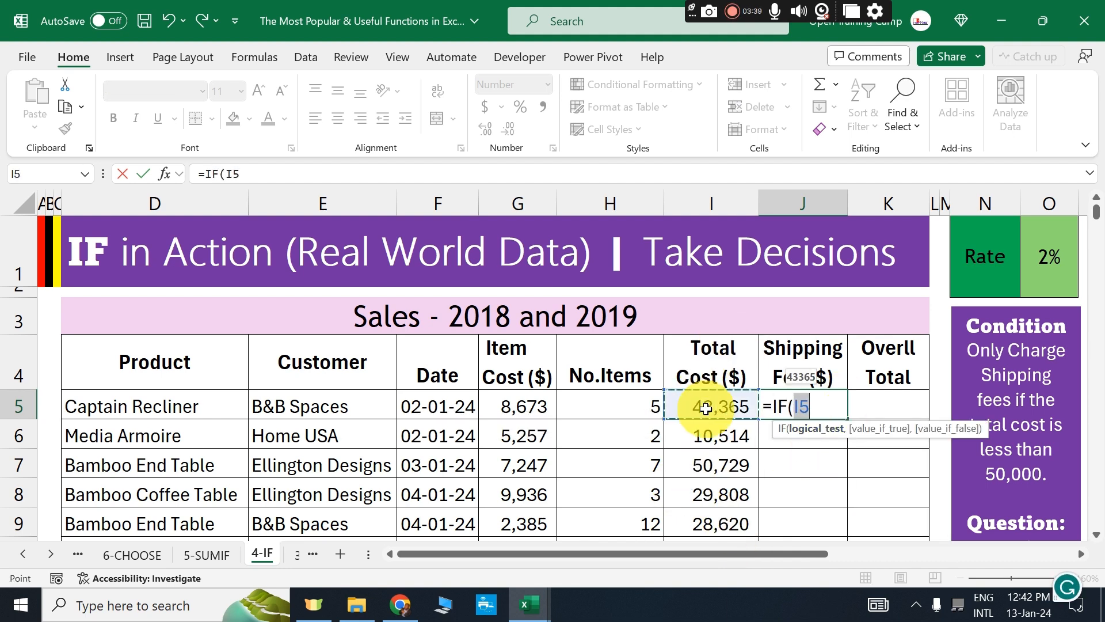
pyautogui.write('<50000,')
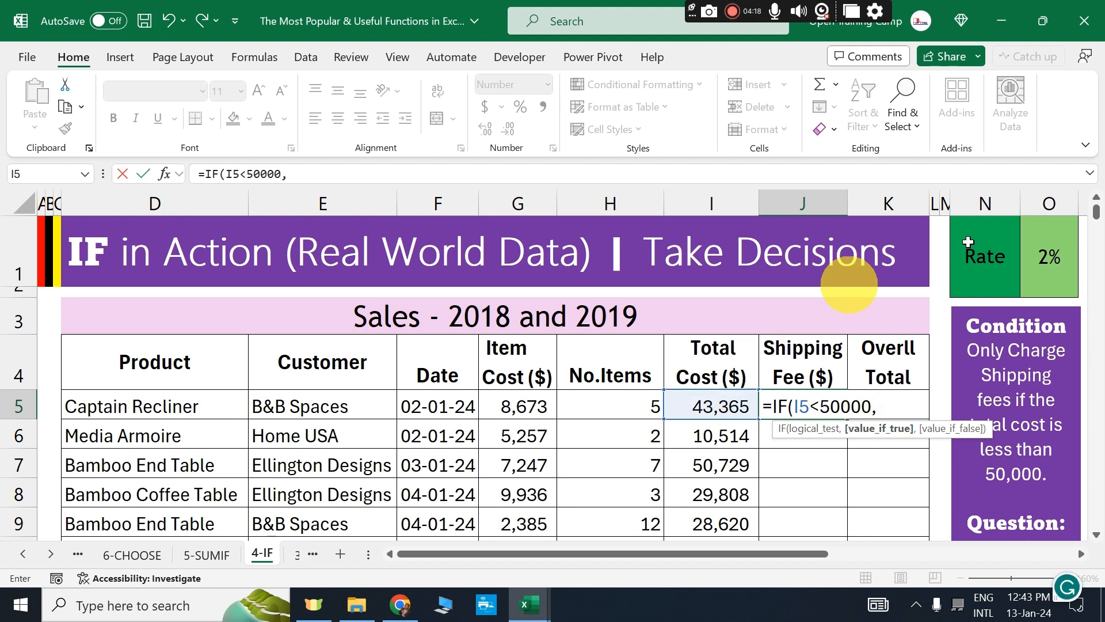
# Complete the J5 formula with $O$1*I5 if true and 0 if false, and fill it down the Shipping Fee column.
pyautogui.click(1051, 261)
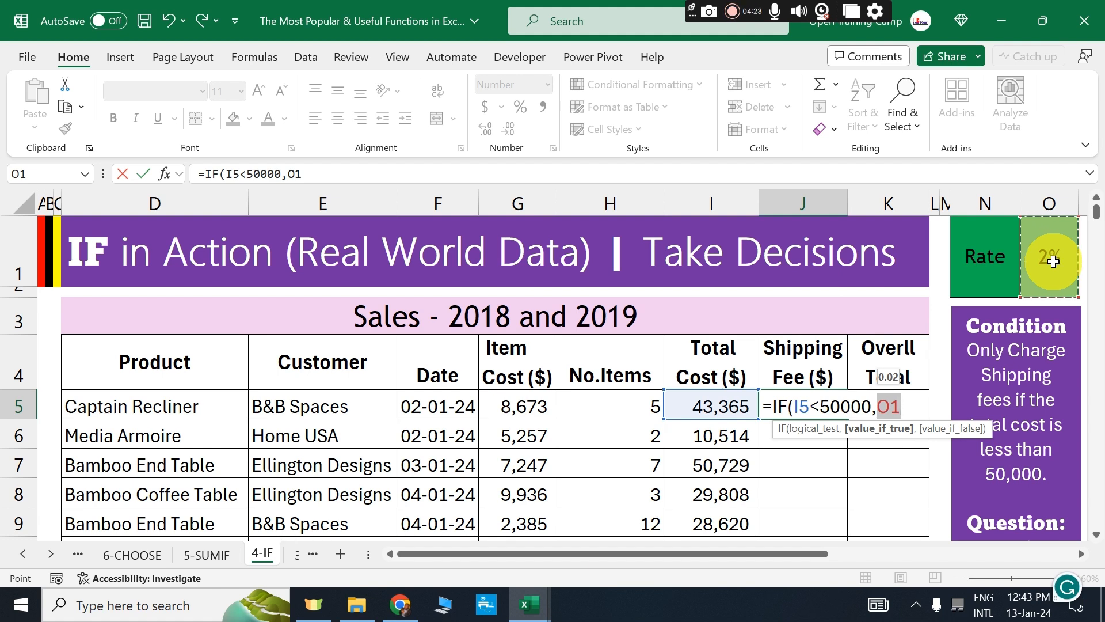
pyautogui.press('F4')
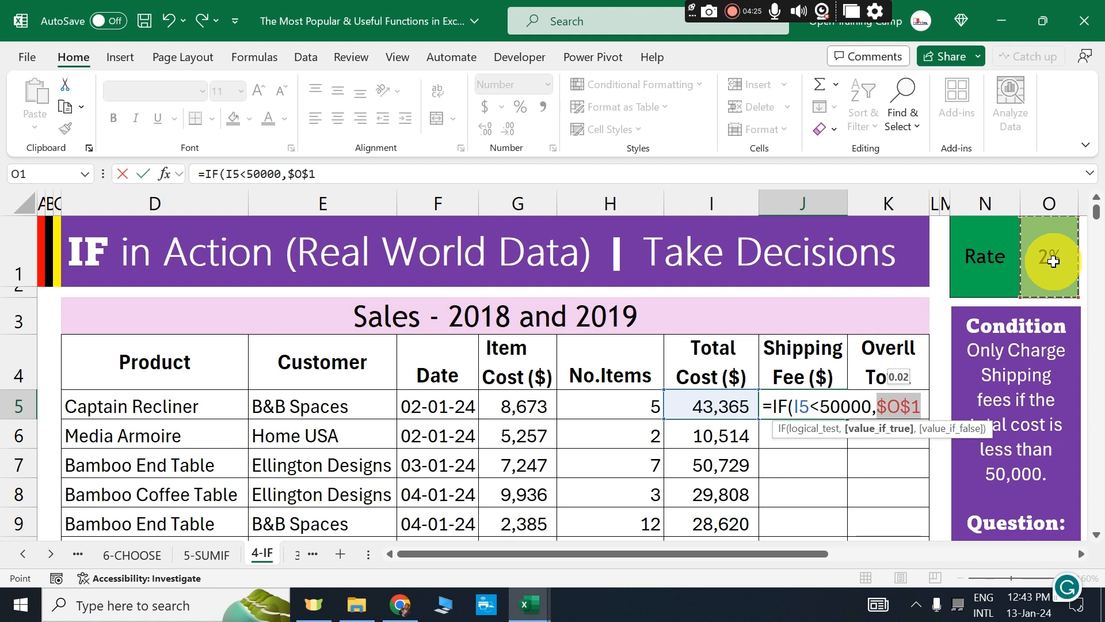
pyautogui.write('*')
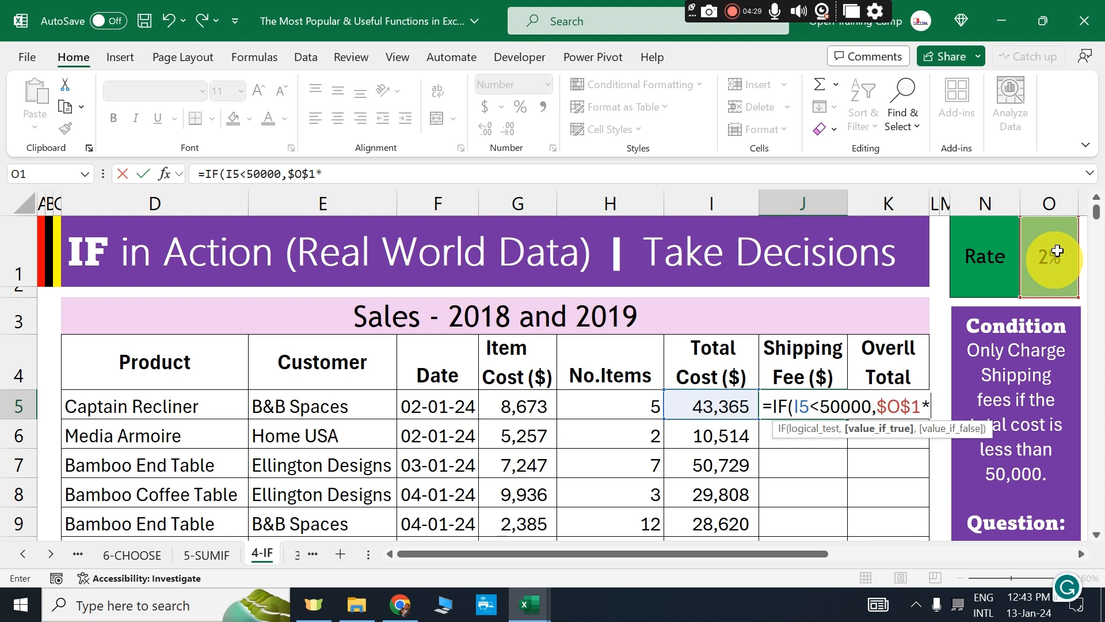
pyautogui.click(702, 408)
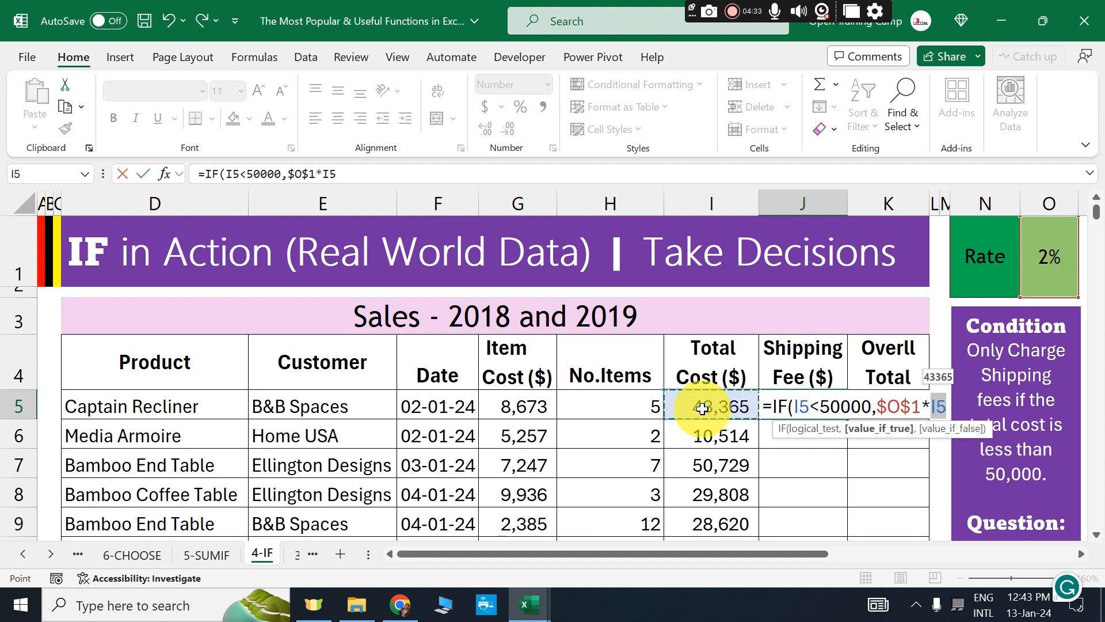
pyautogui.write(',')
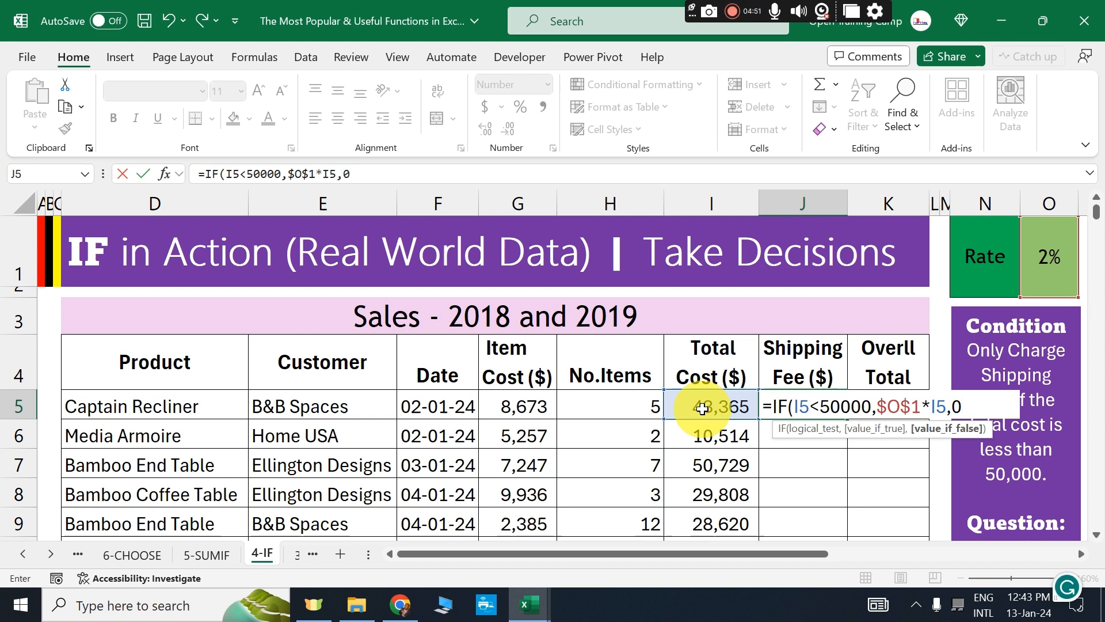
pyautogui.write('0)')
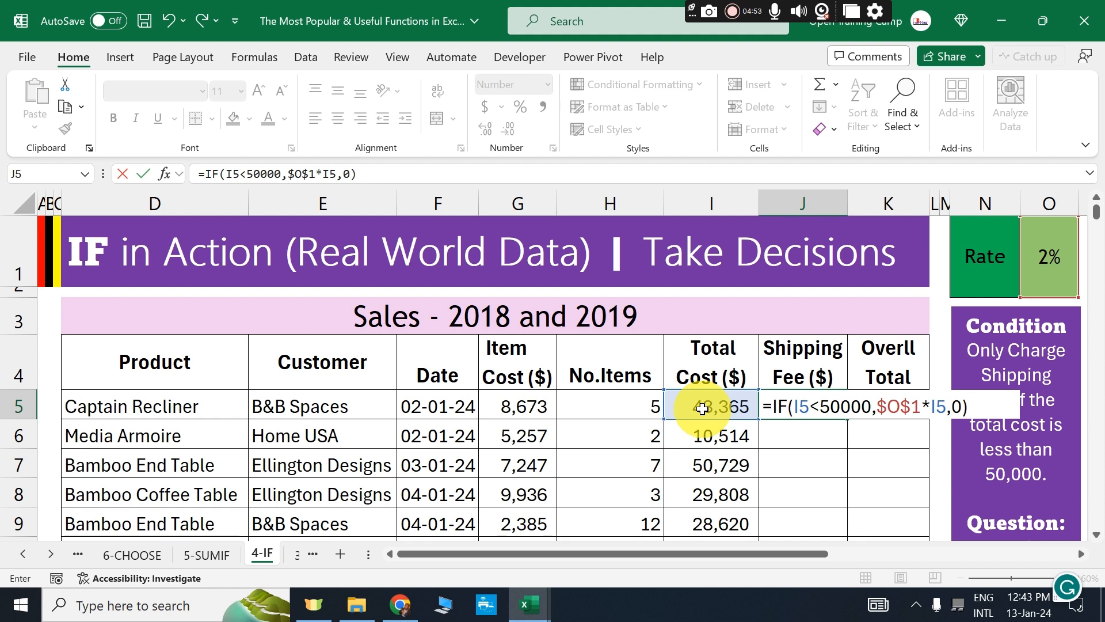
pyautogui.press('Return')
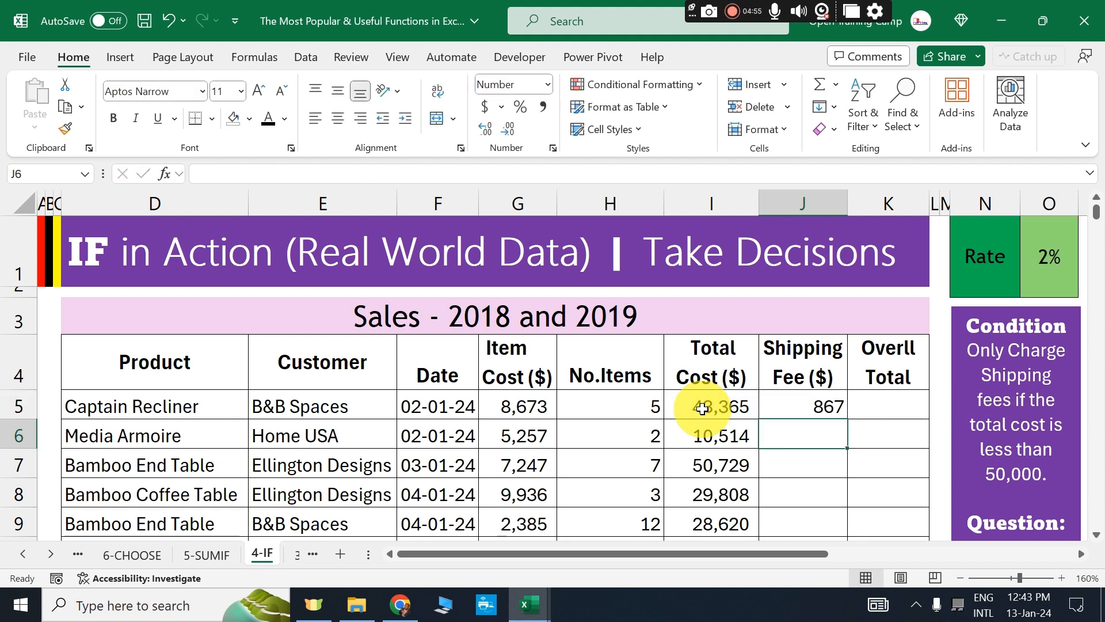
pyautogui.click(798, 407)
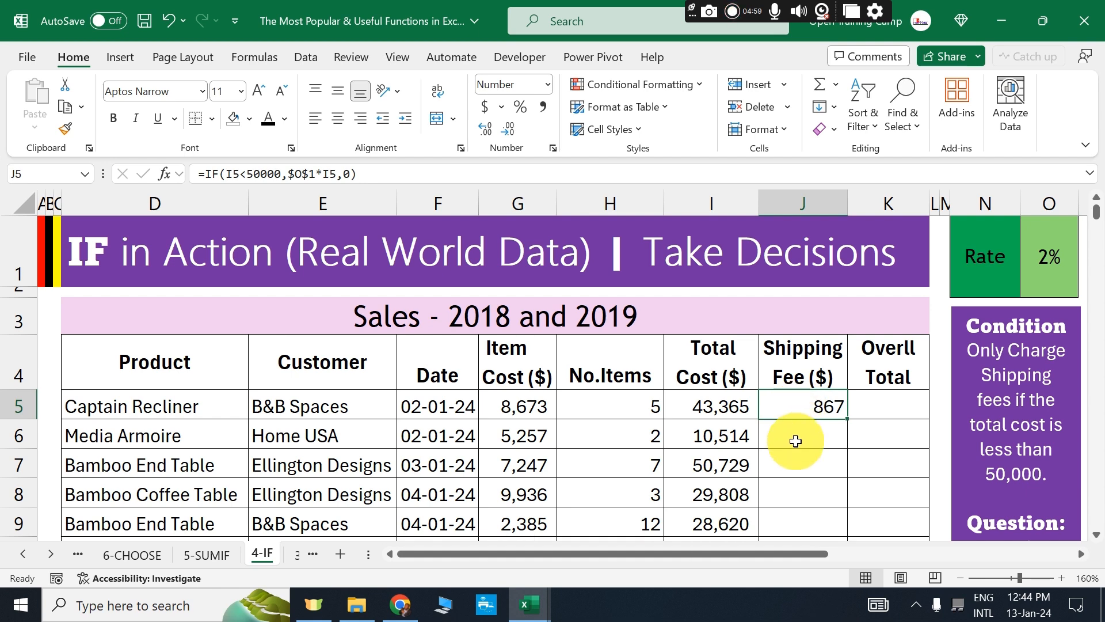
pyautogui.doubleClick(847, 420)
# Check the shipping fees against the total costs in the Bamboo End Table orders of rows 7 and 11.
pyautogui.click(814, 471)
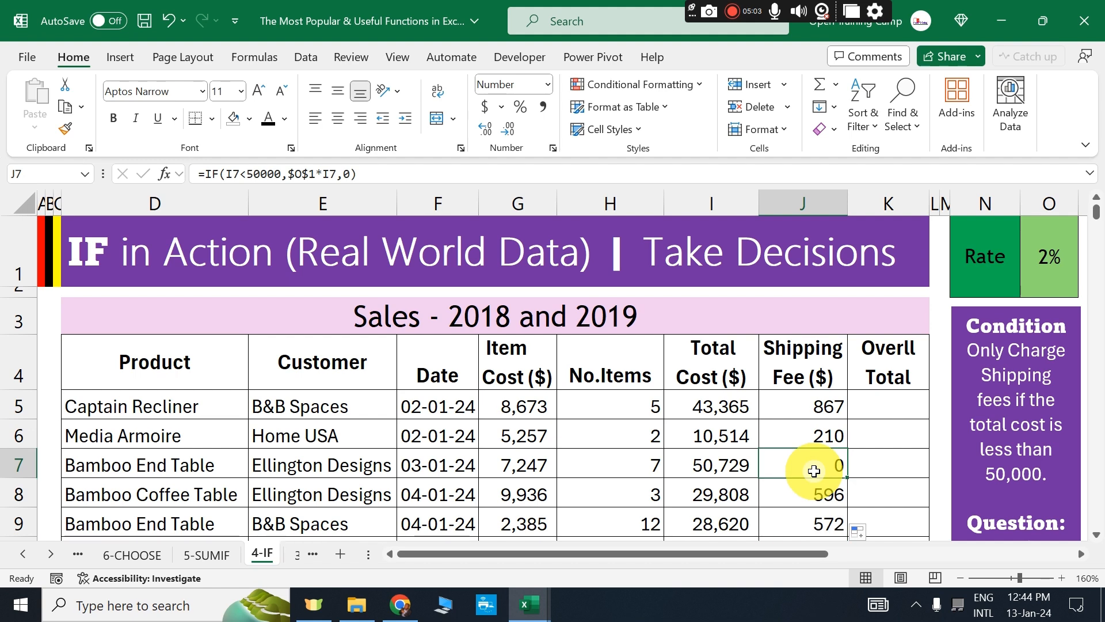
pyautogui.click(19, 464)
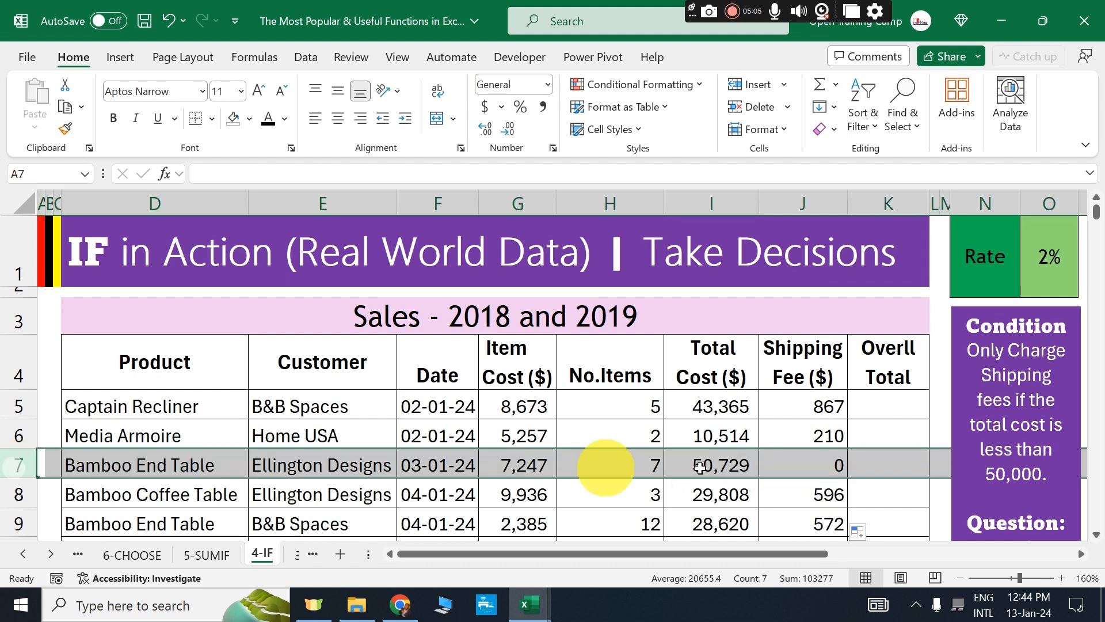
pyautogui.click(806, 465)
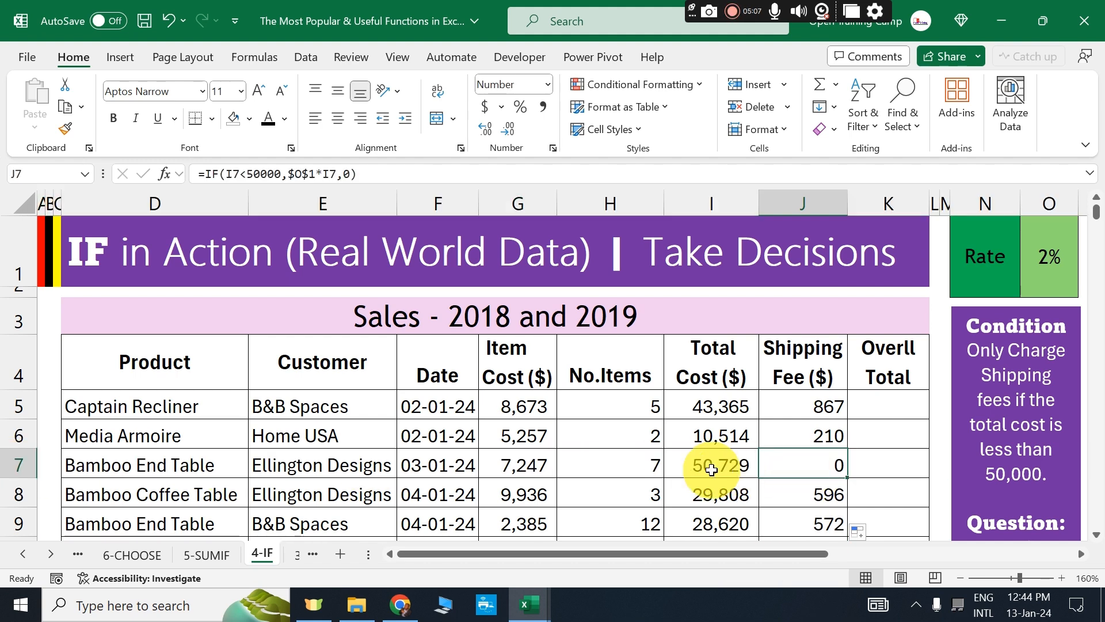
pyautogui.click(711, 469)
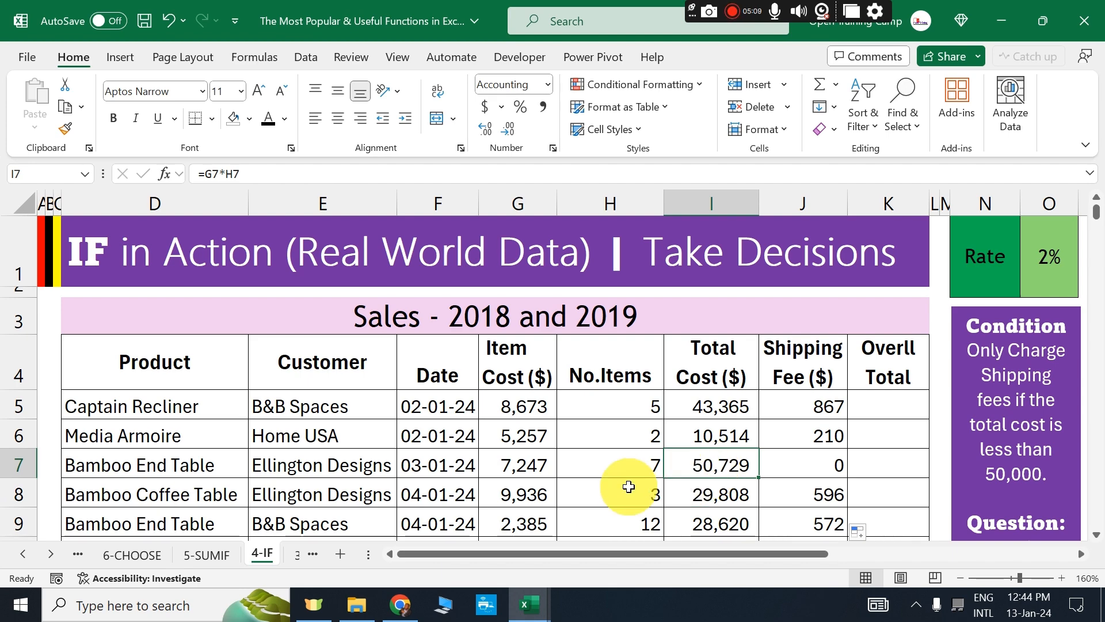
pyautogui.scroll(-1, 671, 469)
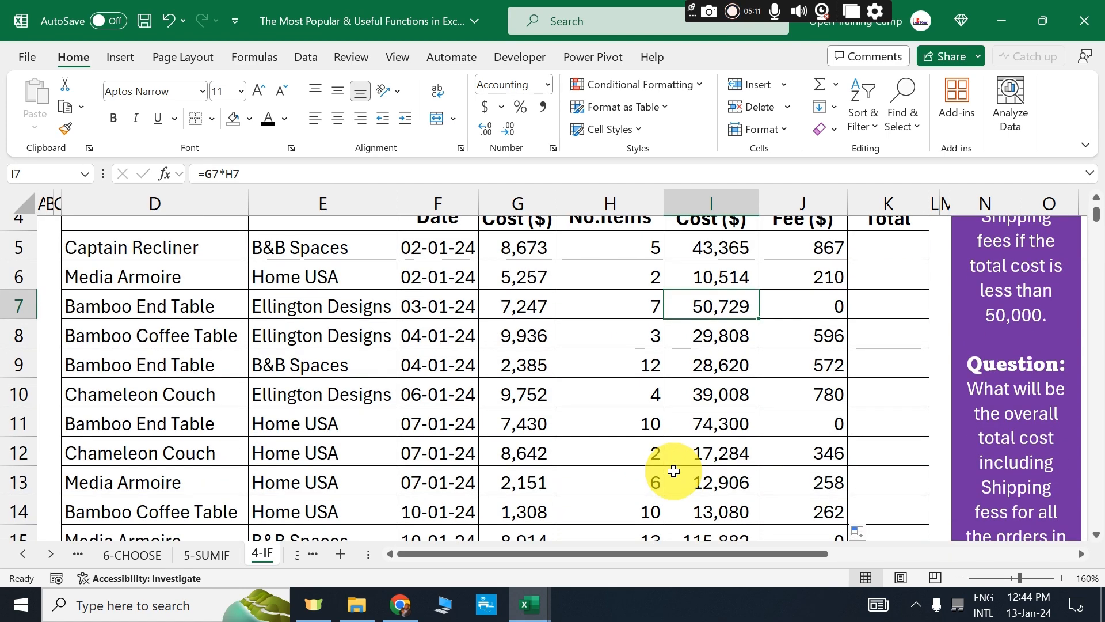
pyautogui.scroll(-1, 673, 471)
pyautogui.click(719, 344)
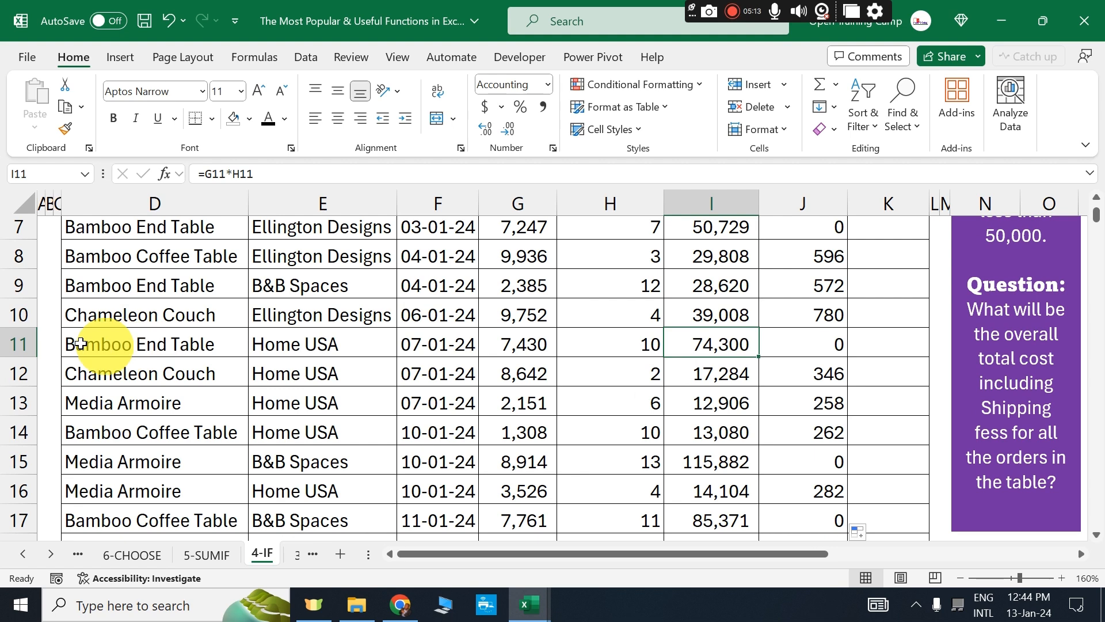
pyautogui.click(19, 343)
pyautogui.click(727, 345)
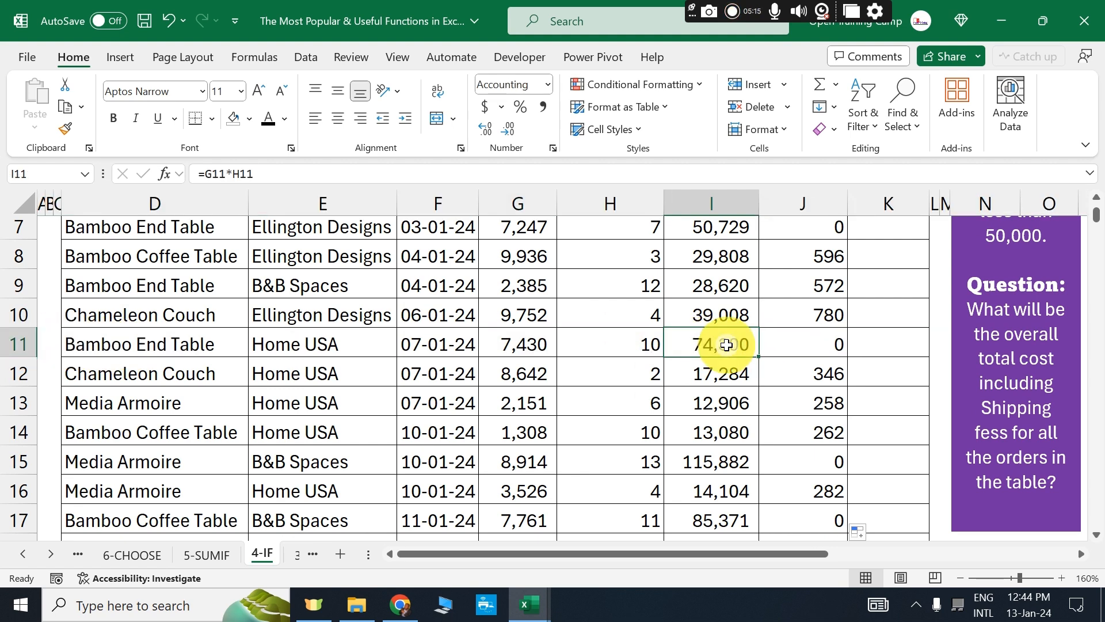
# Add the total cost and the shipping fee of the first order in K5 with =I5+J5.
pyautogui.scroll(1, 727, 344)
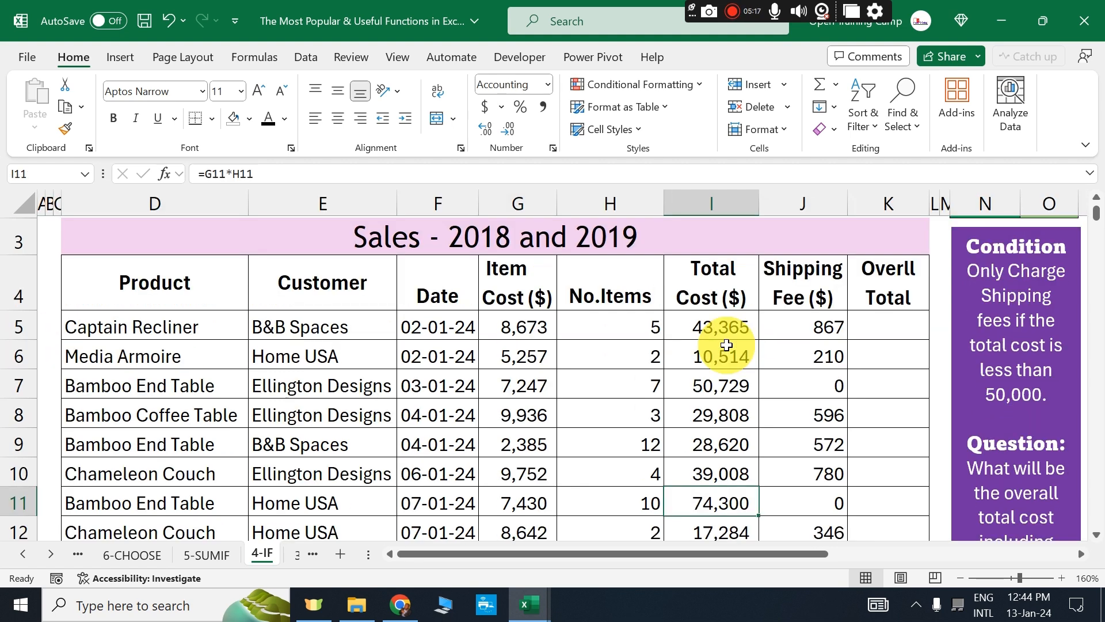
pyautogui.scroll(1, 723, 343)
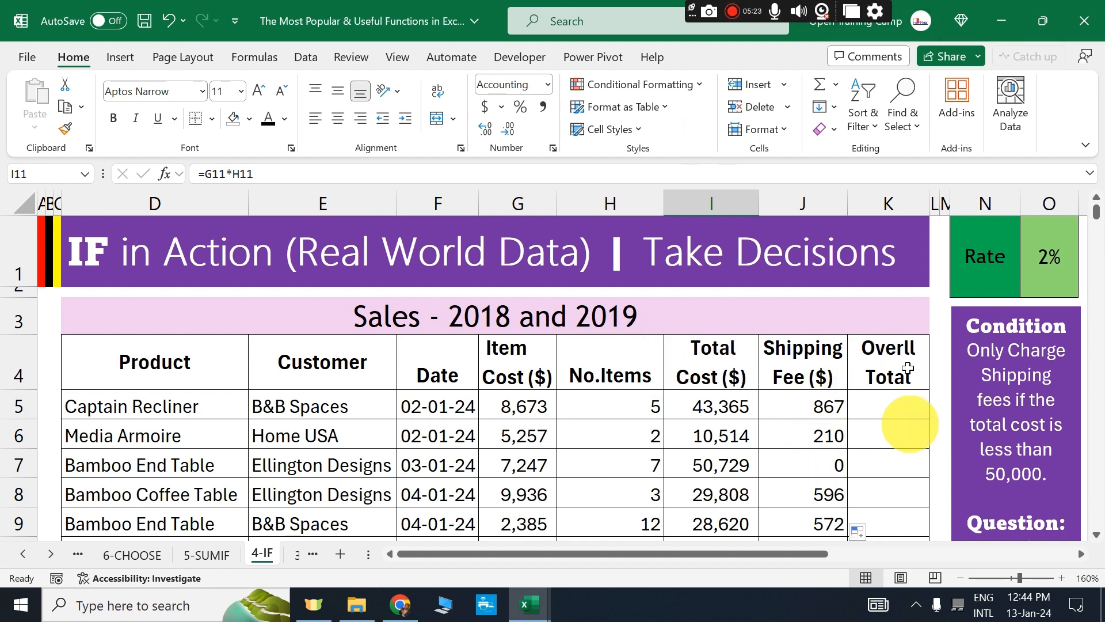
pyautogui.click(885, 404)
pyautogui.write('=')
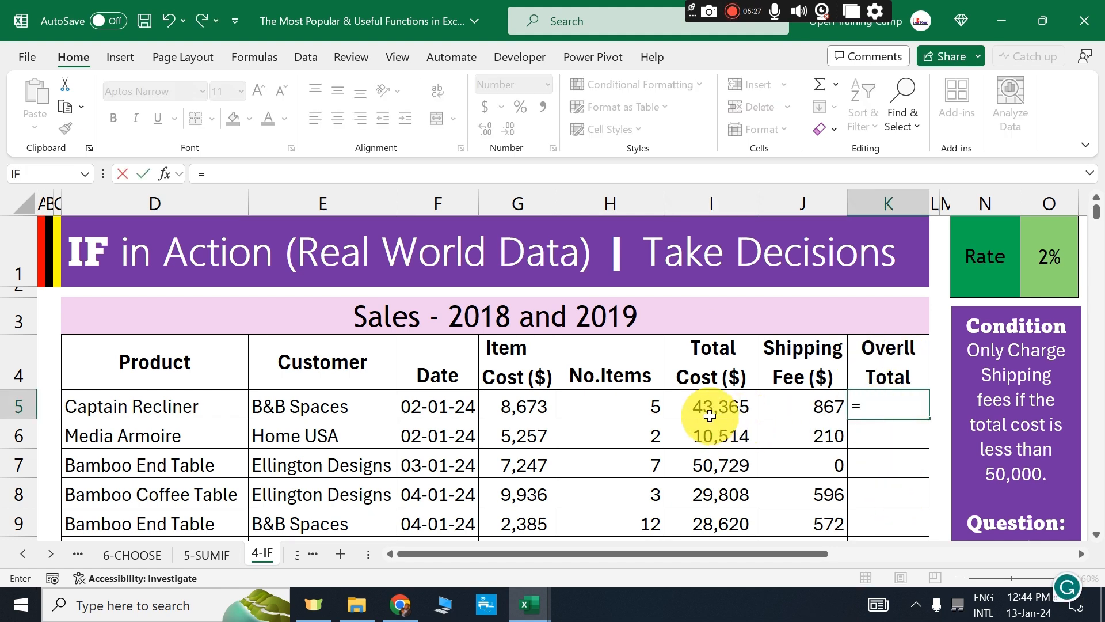
pyautogui.click(709, 415)
pyautogui.write('+')
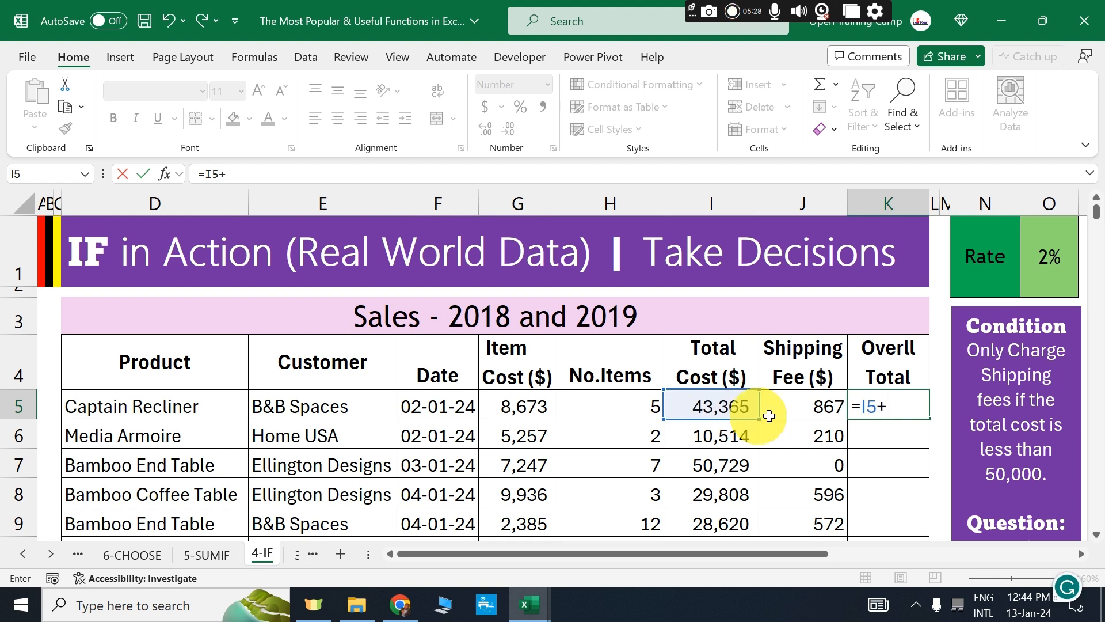
pyautogui.click(793, 412)
pyautogui.press('Return')
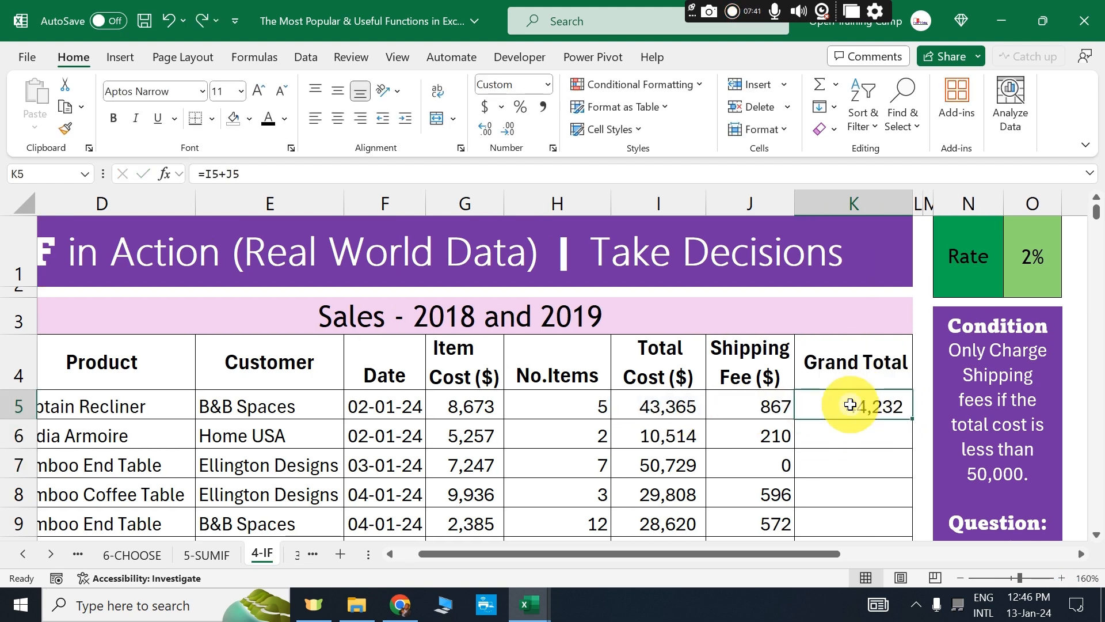
# Fill the K5 formula down the Grand Total column and look over the copied totals.
pyautogui.click(852, 198)
pyautogui.click(813, 406)
pyautogui.moveTo(469, 399); pyautogui.dragTo(740, 399)
pyautogui.click(852, 396)
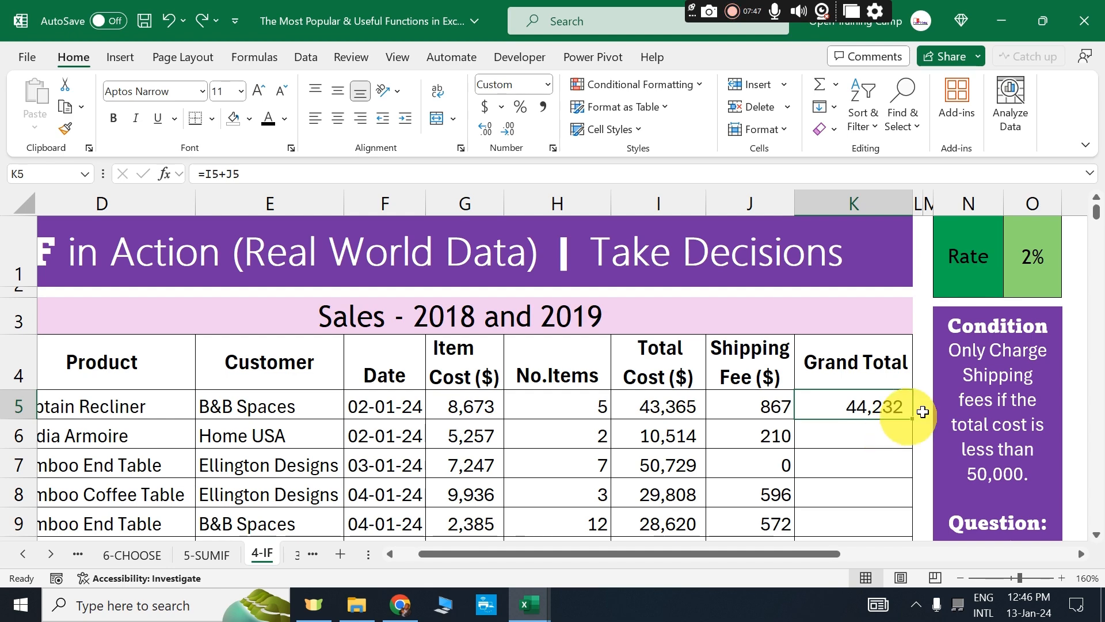
pyautogui.doubleClick(912, 421)
pyautogui.click(846, 436)
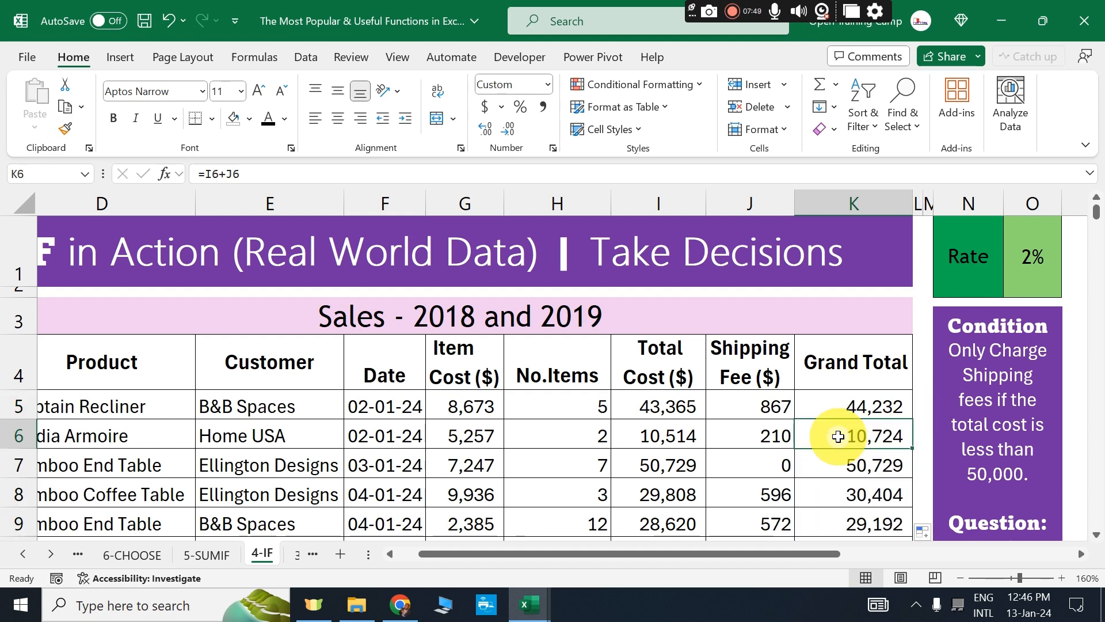
pyautogui.scroll(-4, 843, 435)
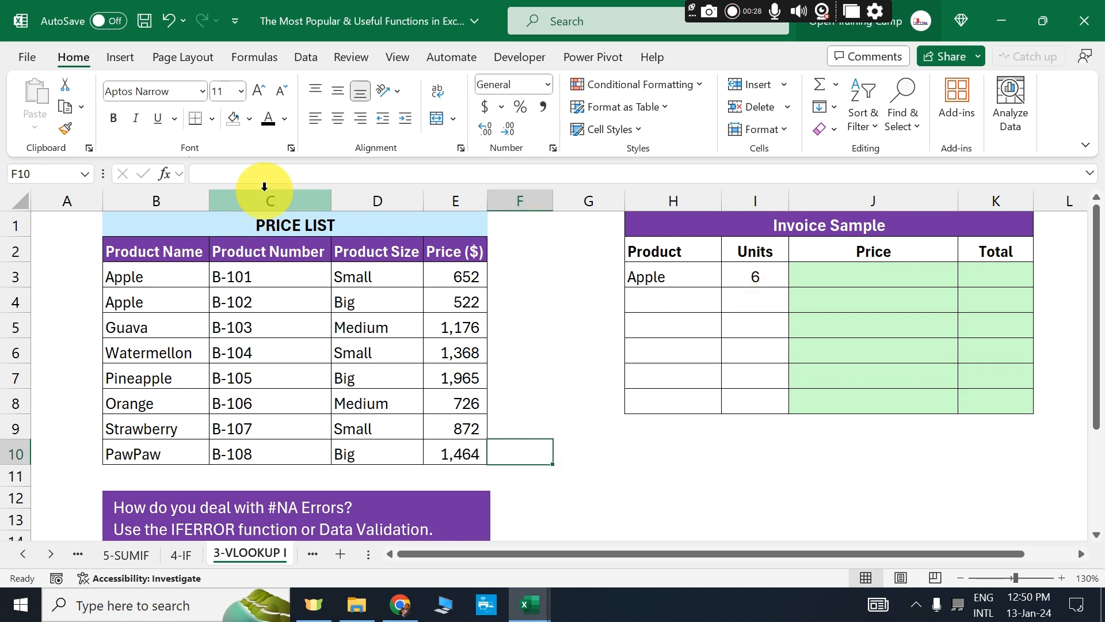
# From cell F5 on the 3-VLOOKUP I sheet, search the function library for VLOOKUP and open its function arguments.
pyautogui.click(518, 323)
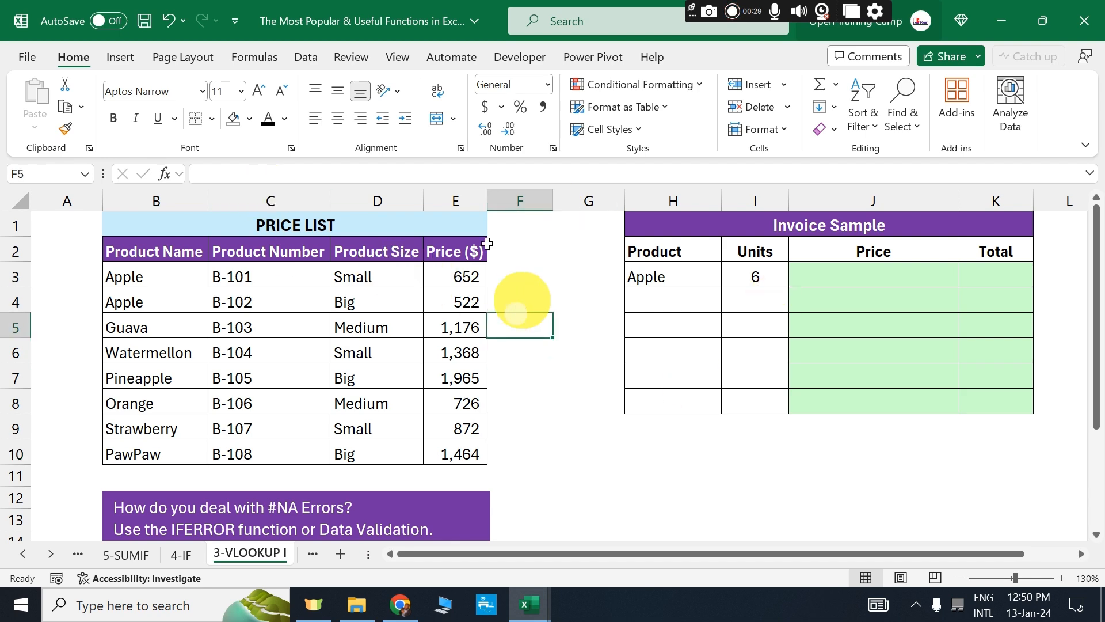
pyautogui.click(165, 174)
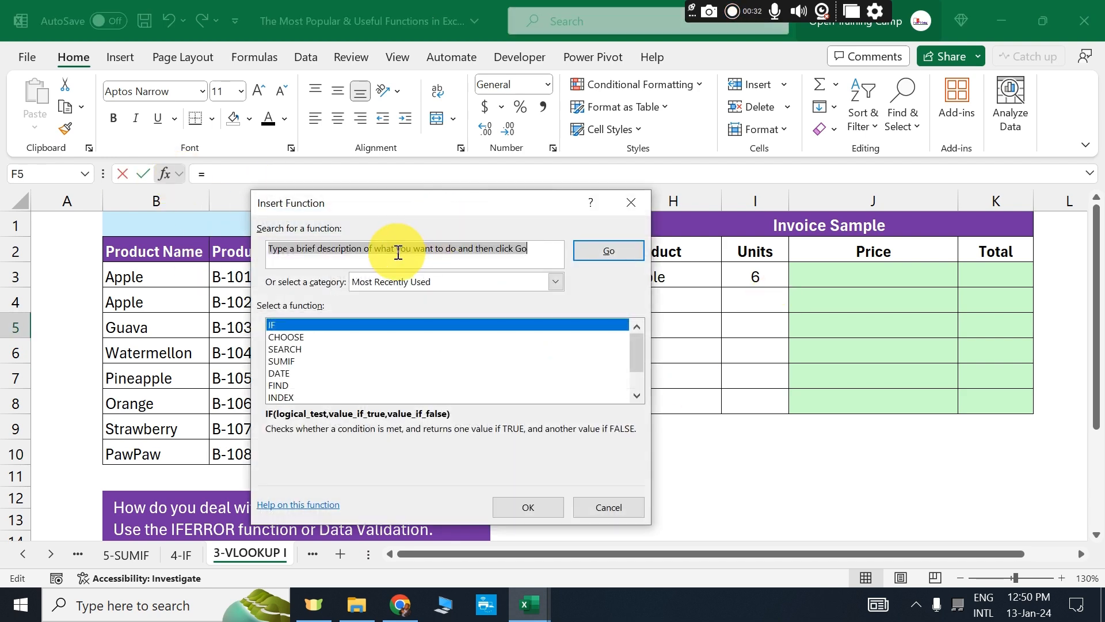
pyautogui.write('VLOOKU')
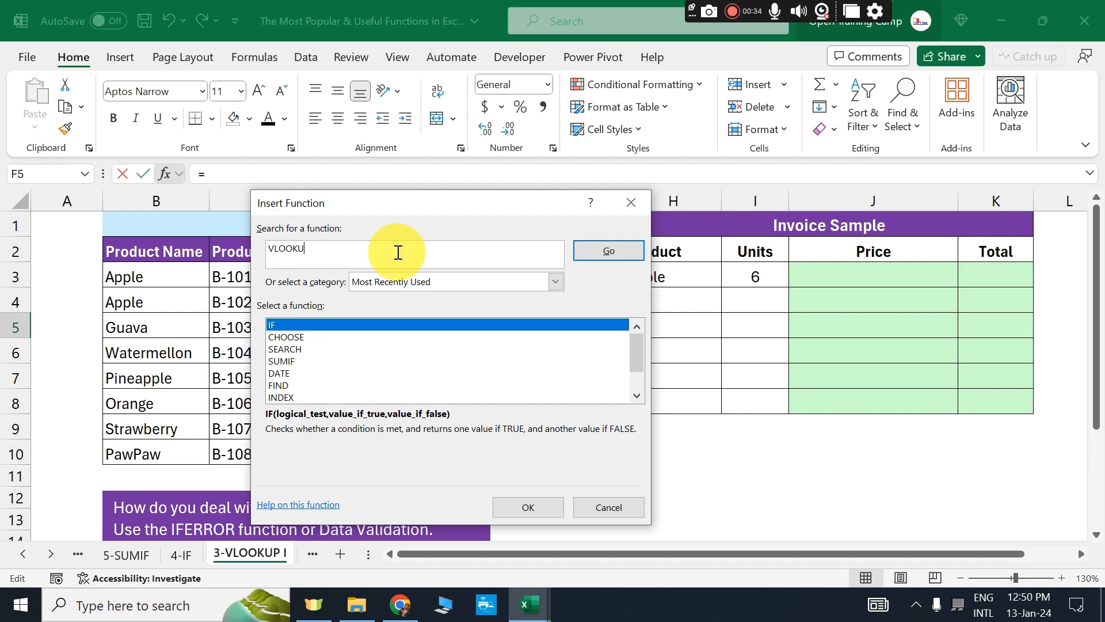
pyautogui.write('P')
pyautogui.click(605, 254)
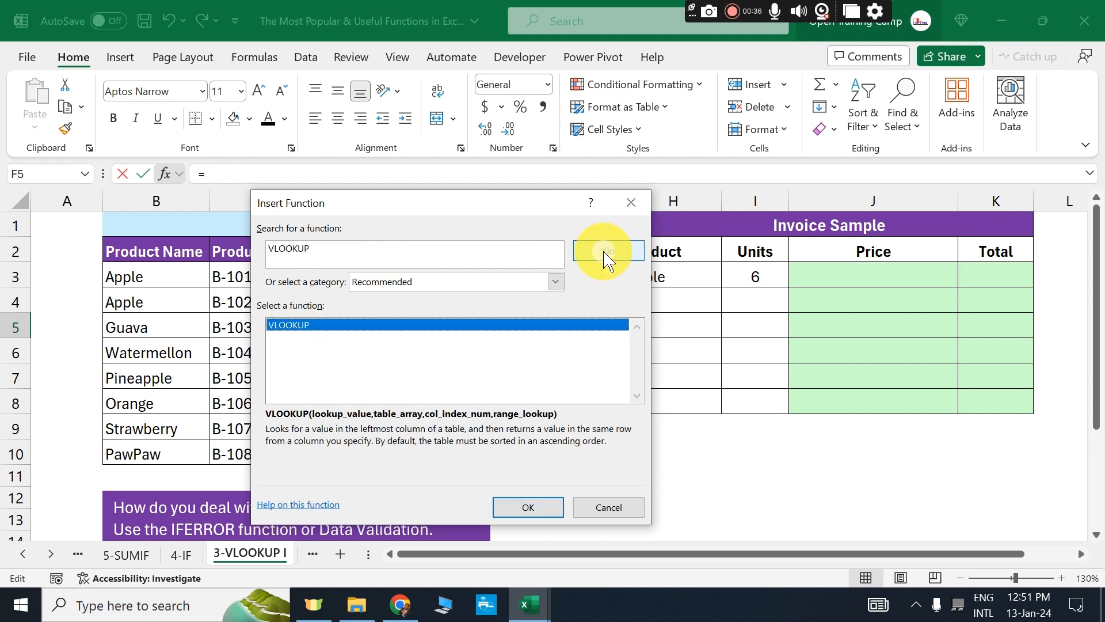
pyautogui.click(521, 505)
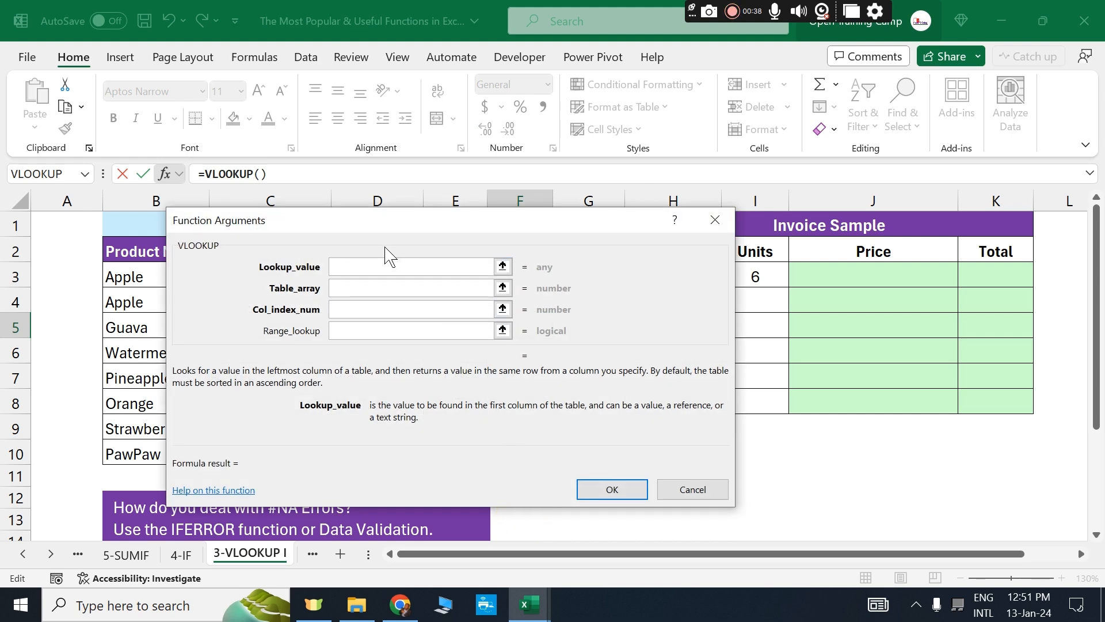
# Review the descriptions of VLOOKUP's Lookup_value, Table_array, Col_index_num and Range_lookup arguments, then cancel the function without inserting it.
pyautogui.moveTo(340, 235); pyautogui.dragTo(328, 195)
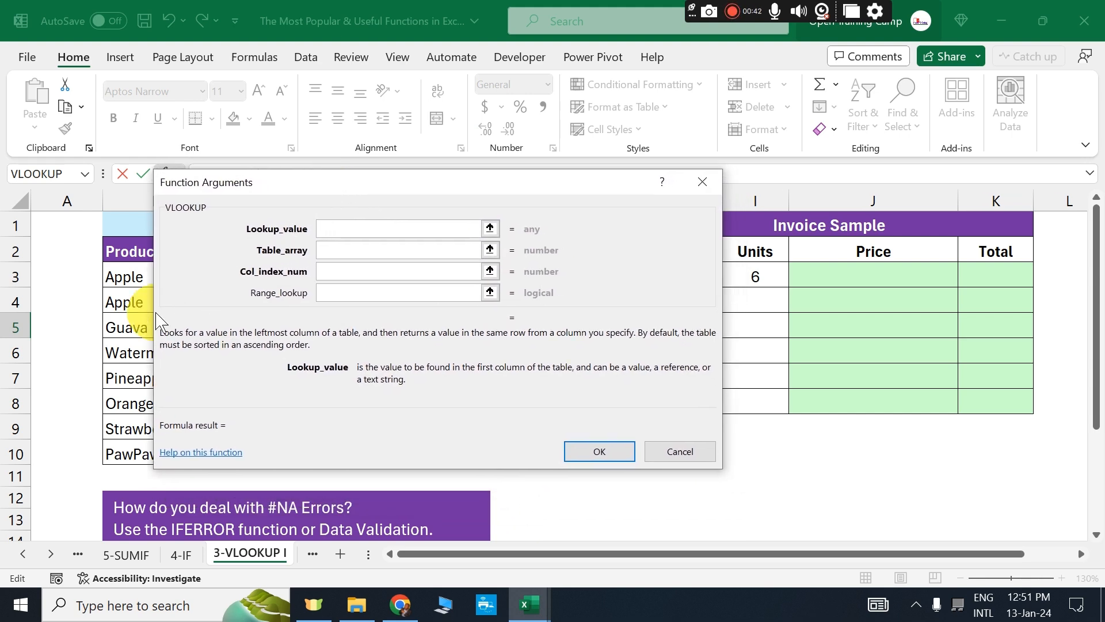
pyautogui.moveTo(147, 324)
pyautogui.mouseDown()
pyautogui.moveTo(249, 357)
pyautogui.moveTo(721, 356)
pyautogui.mouseUp()
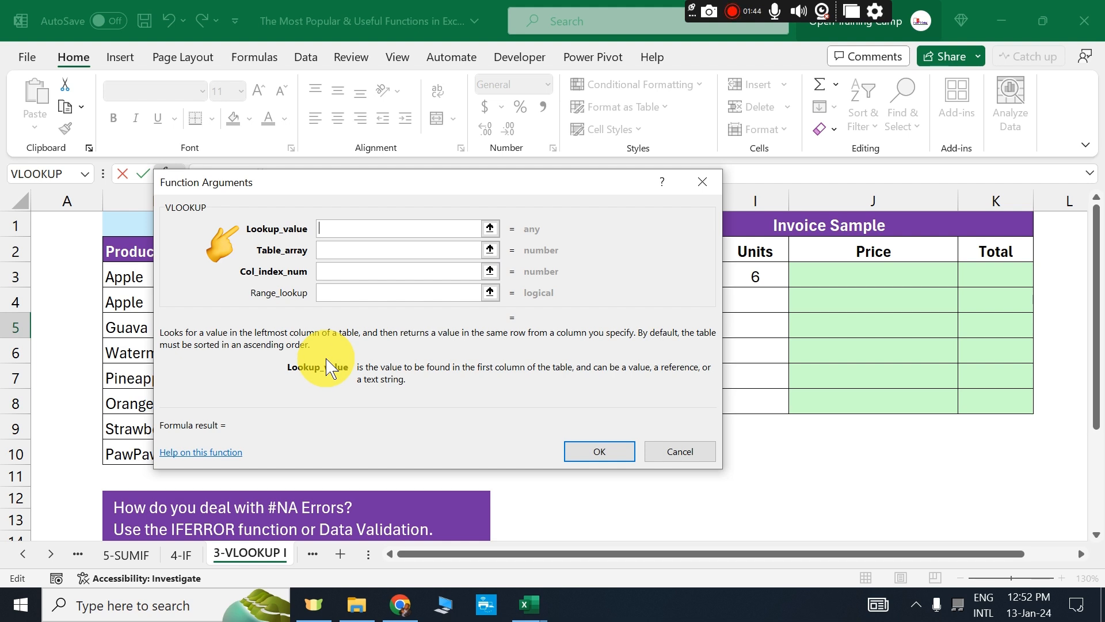
pyautogui.click(339, 252)
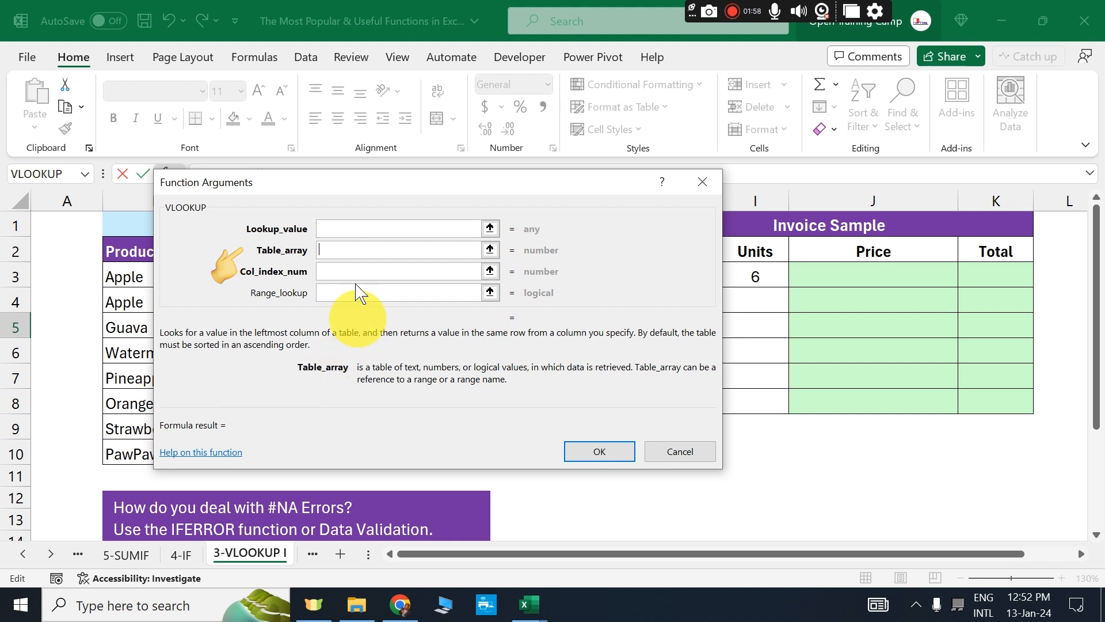
pyautogui.click(339, 274)
pyautogui.hotkey('shift', 'Tab')
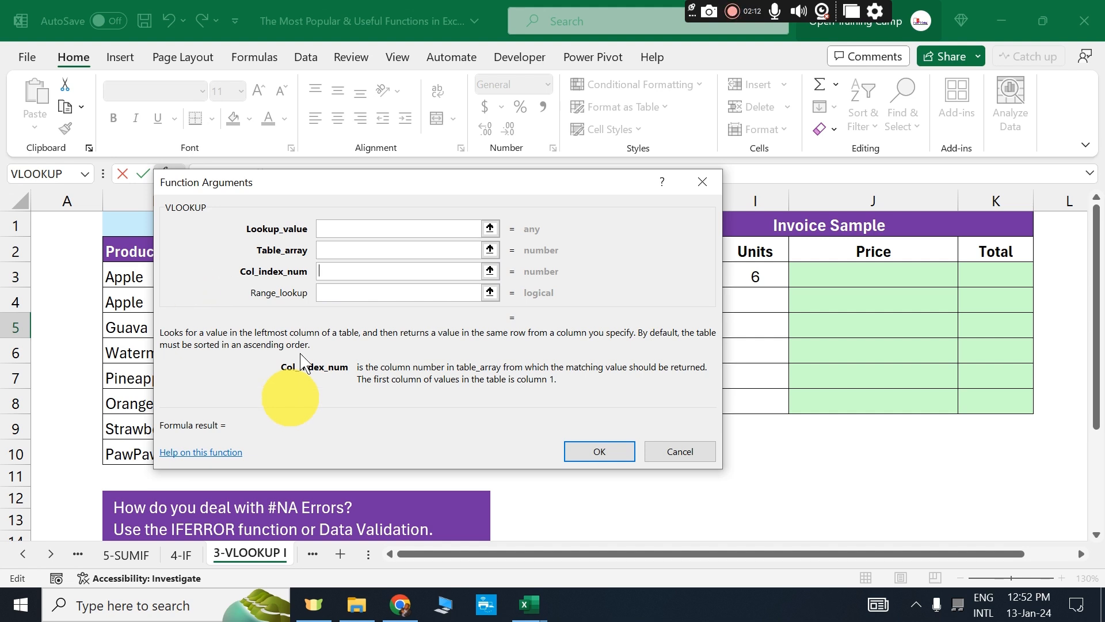
pyautogui.click(347, 293)
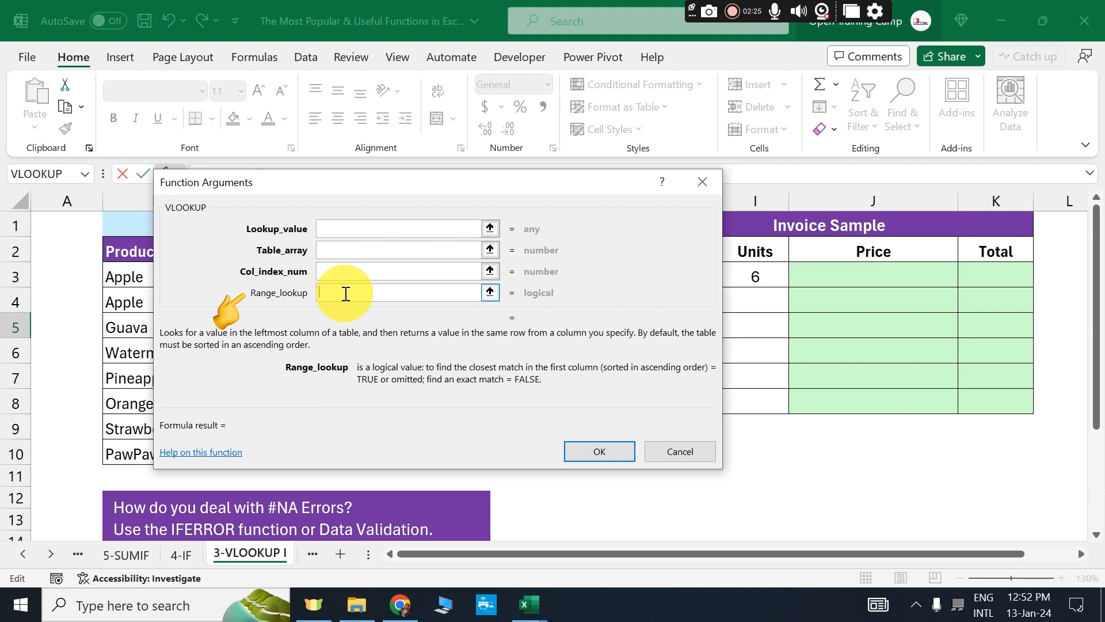
pyautogui.click(681, 452)
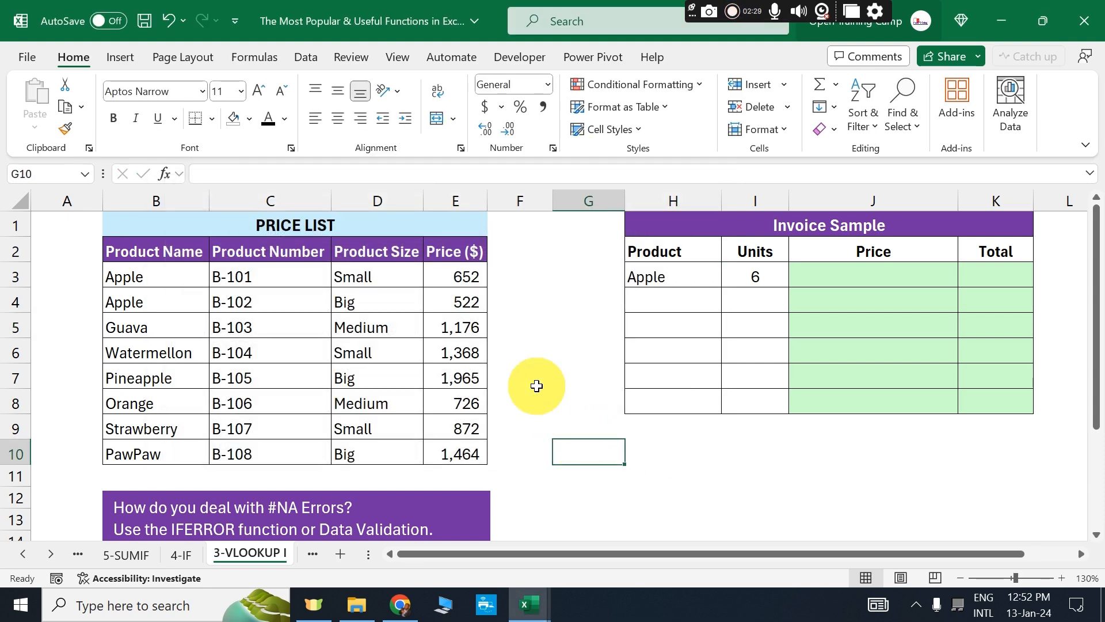
# Examine the price list columns and the Product, Units and Price columns of the Invoice Sample table.
pyautogui.moveTo(158, 200); pyautogui.dragTo(461, 205)
pyautogui.click(321, 325)
pyautogui.moveTo(172, 197); pyautogui.dragTo(466, 199)
pyautogui.click(360, 335)
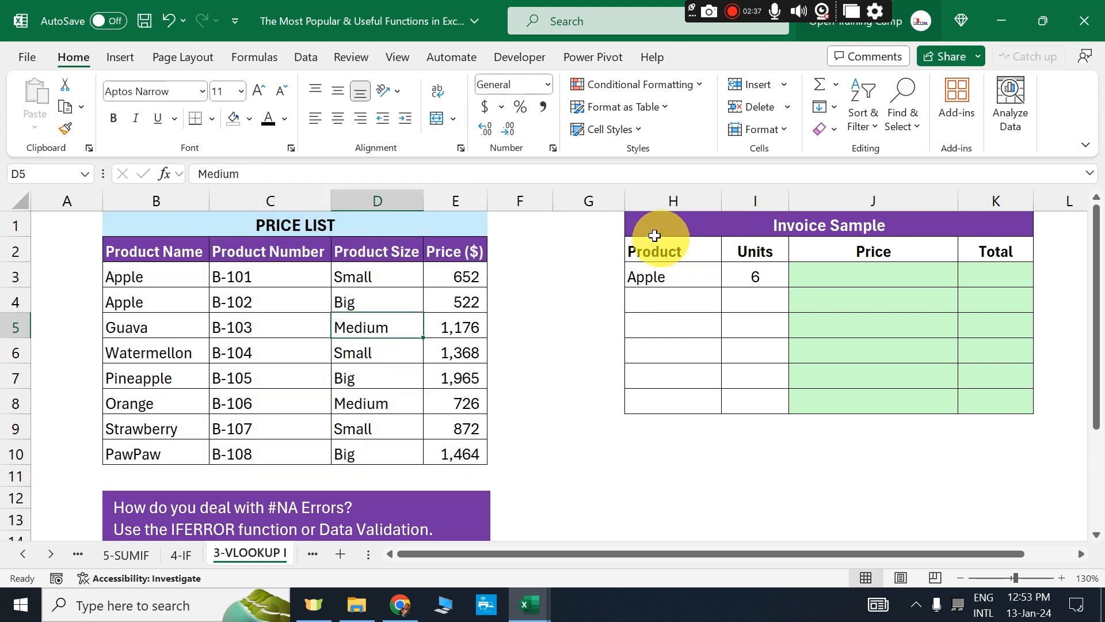
pyautogui.moveTo(653, 226); pyautogui.dragTo(1002, 398)
pyautogui.click(782, 476)
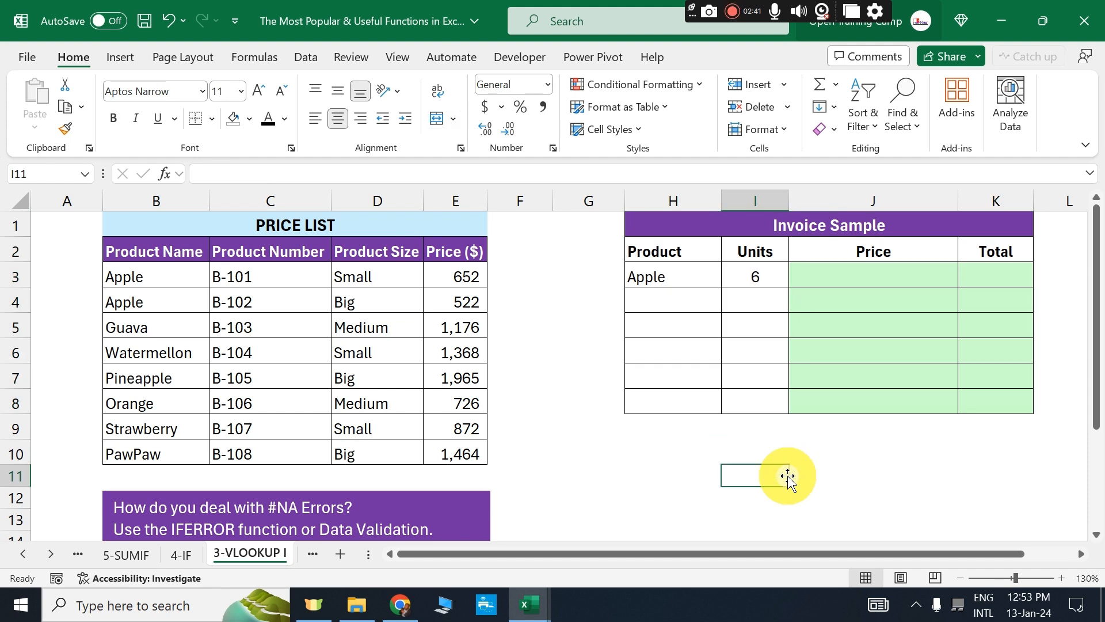
pyautogui.moveTo(693, 277); pyautogui.dragTo(698, 402)
pyautogui.moveTo(760, 276); pyautogui.dragTo(762, 399)
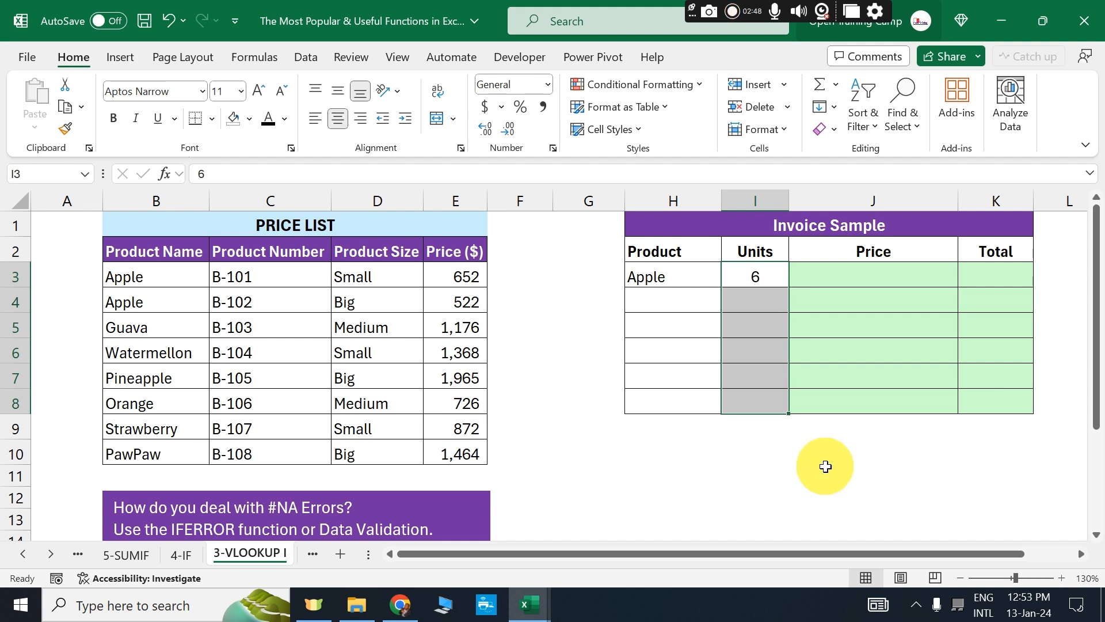
pyautogui.click(873, 476)
pyautogui.moveTo(865, 277); pyautogui.dragTo(863, 389)
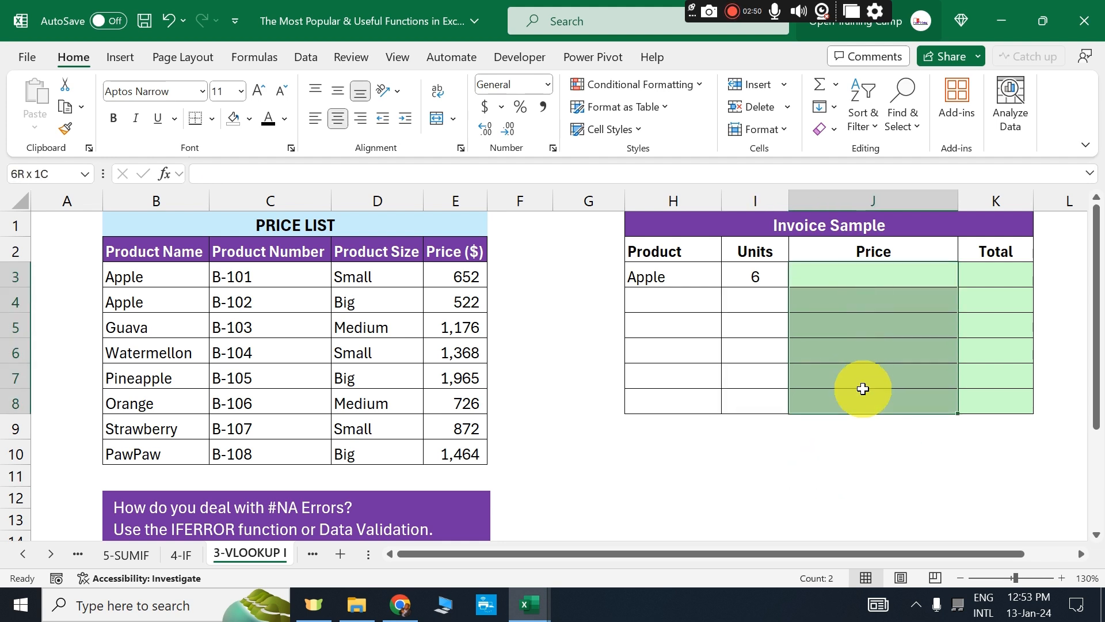
pyautogui.click(814, 459)
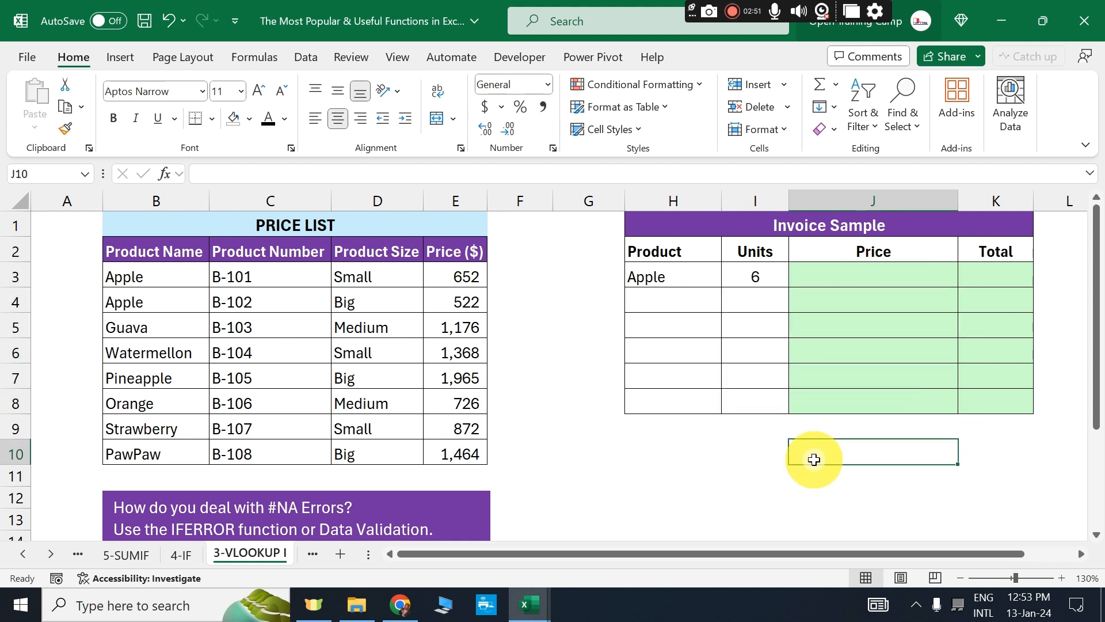
pyautogui.click(710, 473)
# Look up the Apple price in J3 with the exact-match formula =VLOOKUP(H3,$B$2:$E$11,4,0).
pyautogui.click(834, 277)
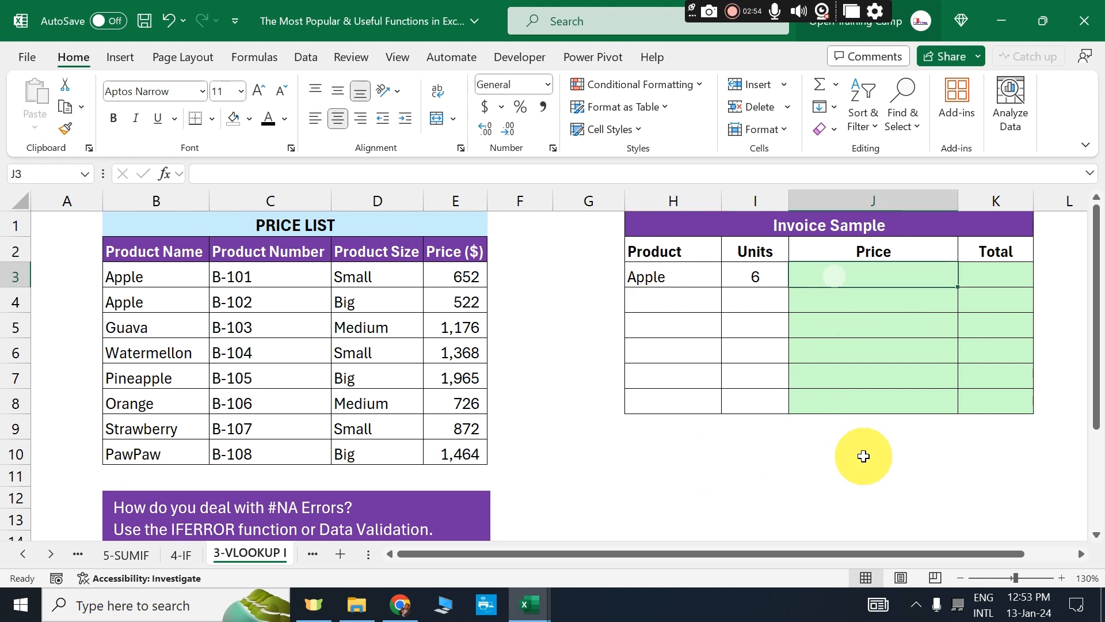
pyautogui.write('=vlo')
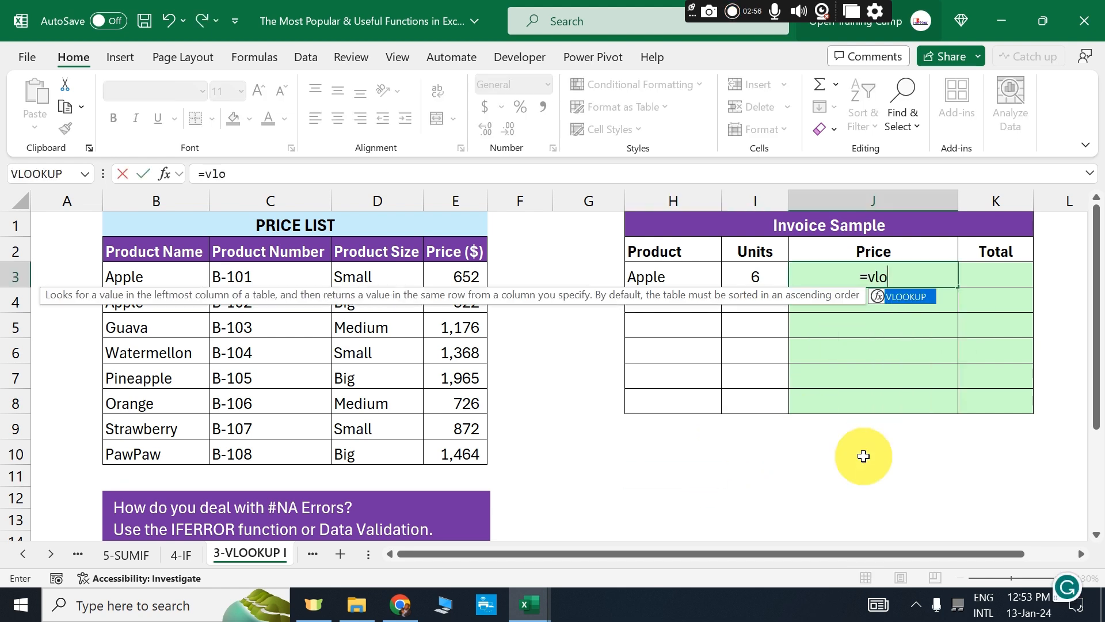
pyautogui.press('Tab')
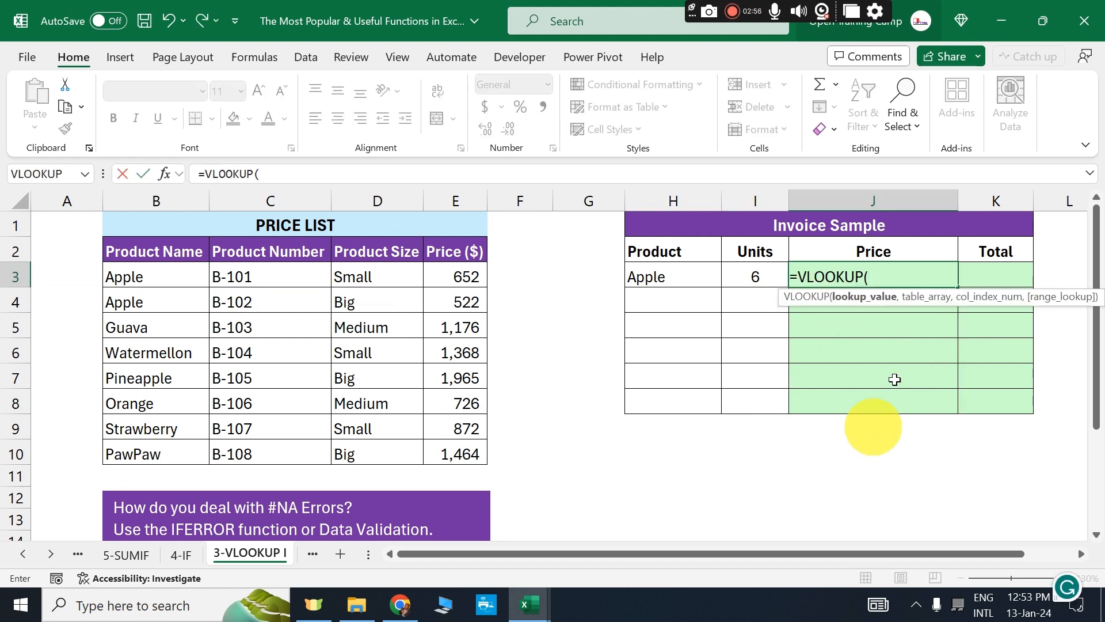
pyautogui.click(664, 276)
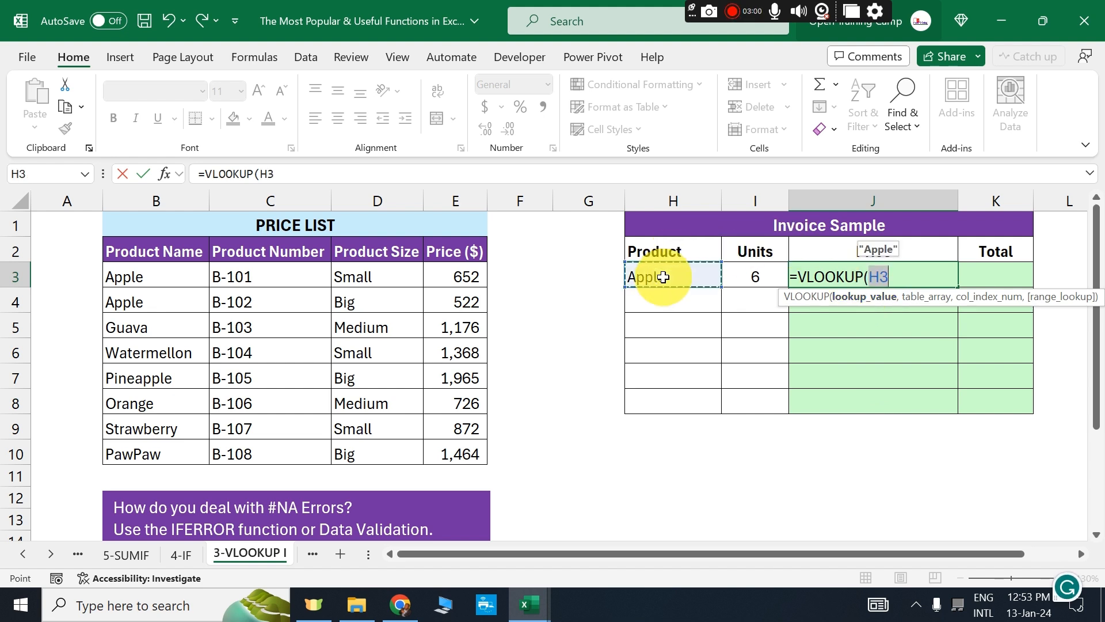
pyautogui.write(',')
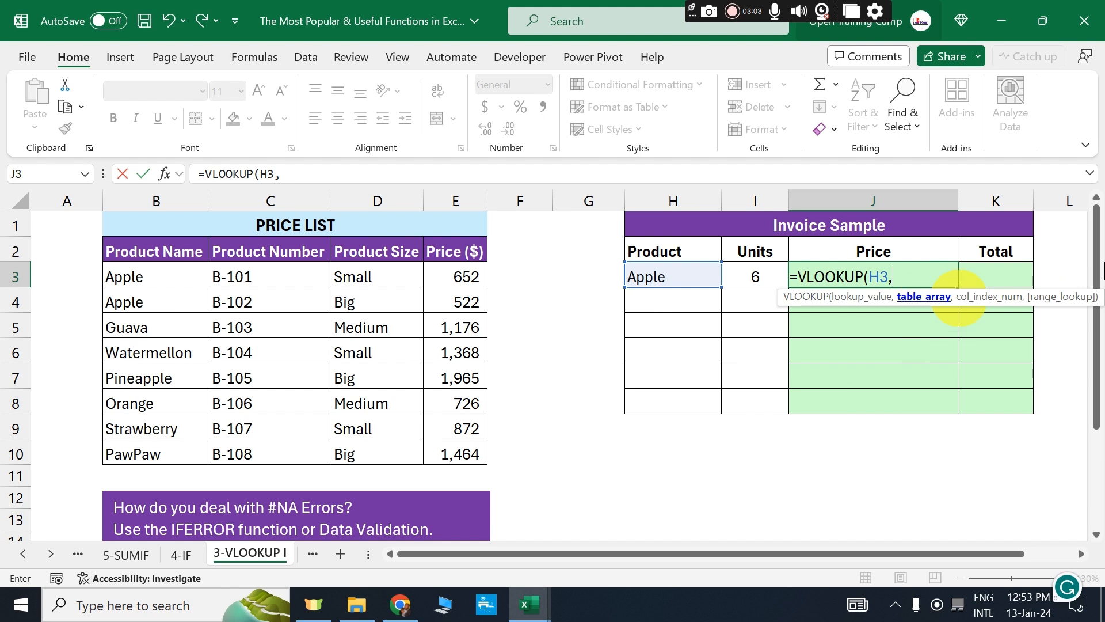
pyautogui.click(123, 252)
pyautogui.moveTo(269, 274); pyautogui.dragTo(446, 465)
pyautogui.press('F4')
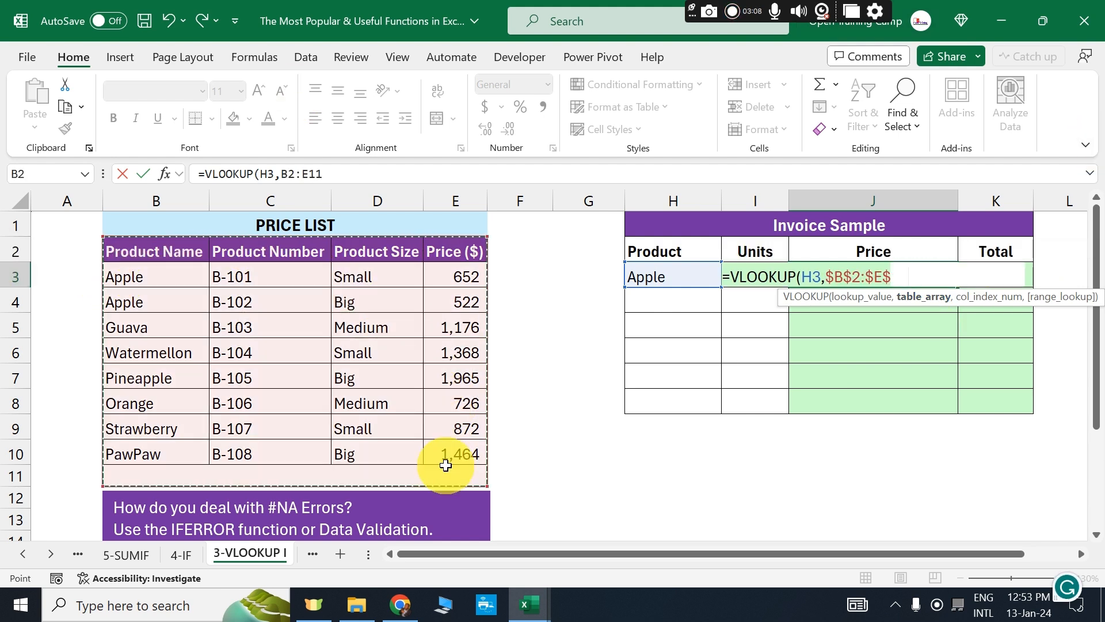
pyautogui.write(',')
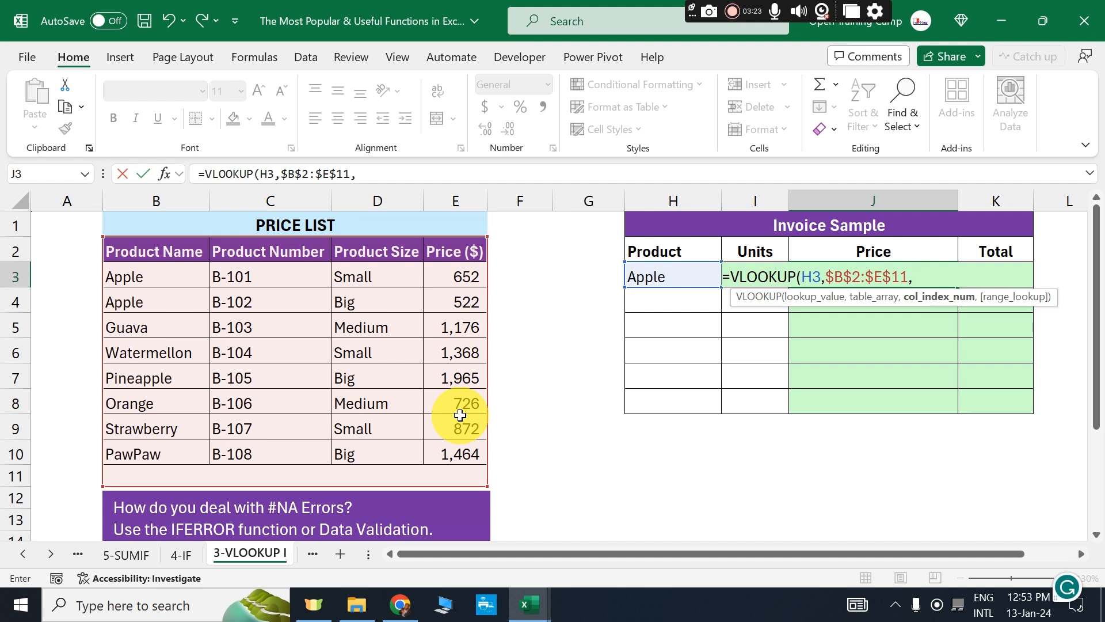
pyautogui.write('4,')
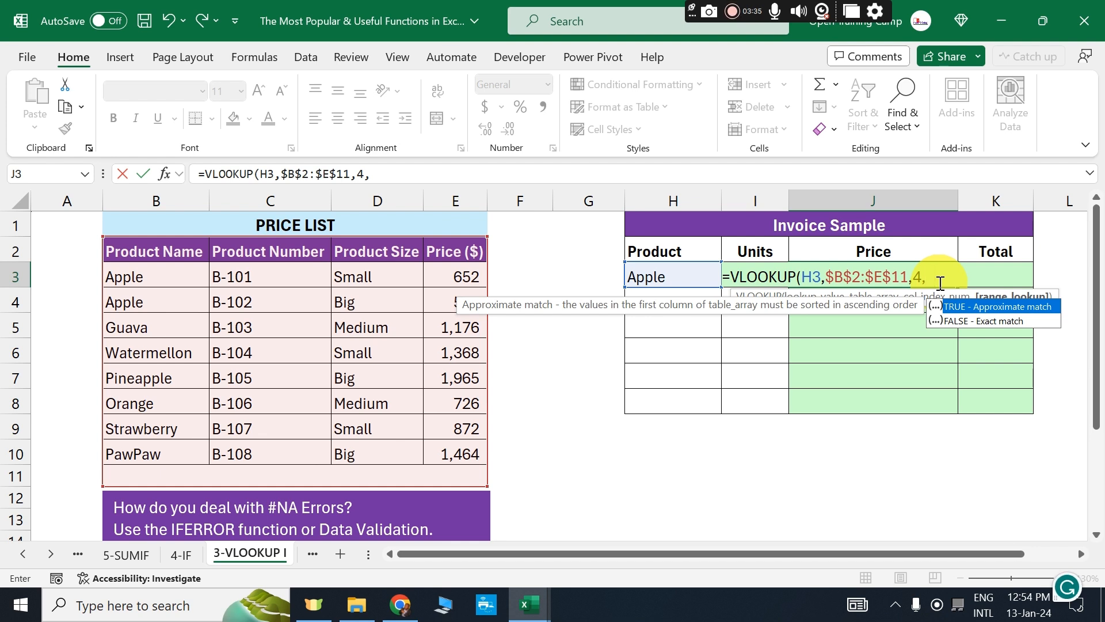
pyautogui.write(')')
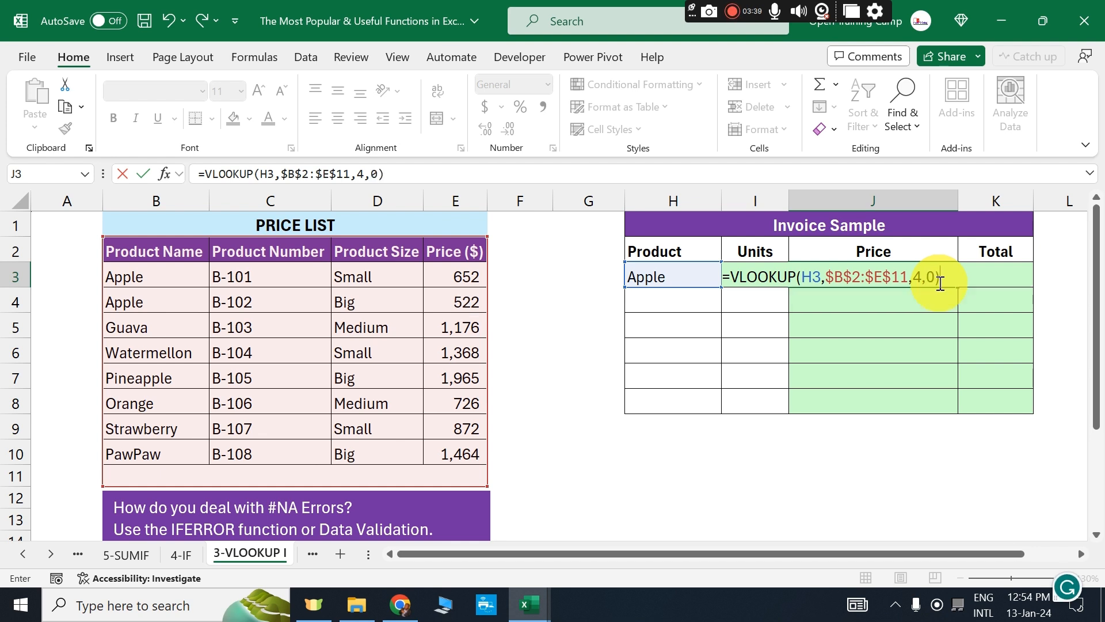
pyautogui.press('Return')
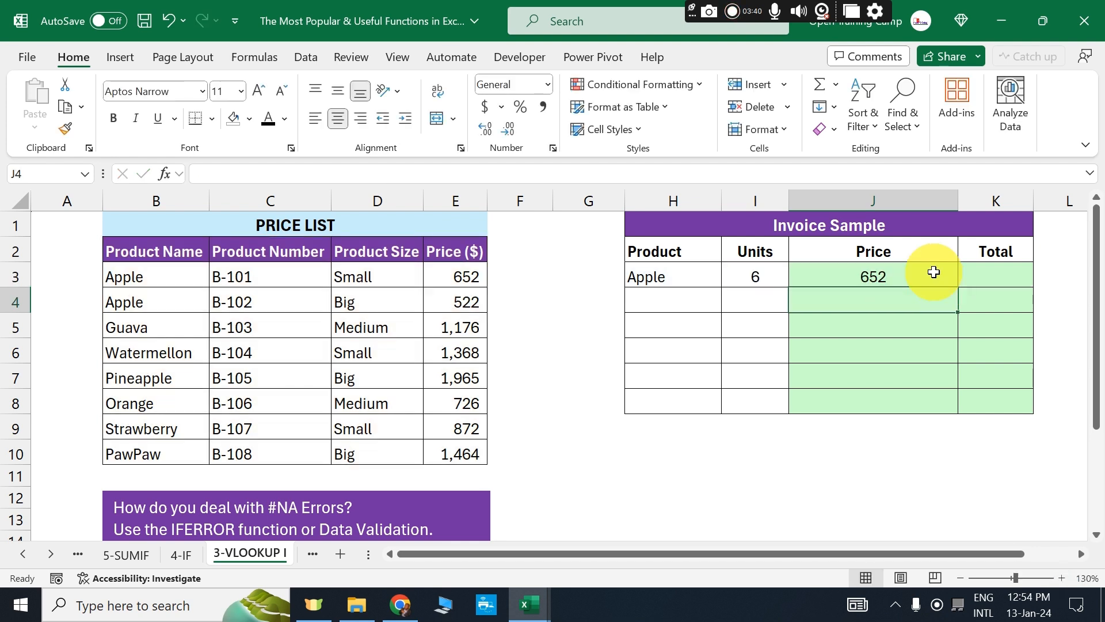
# Check the price returned in J3 against the first Apple row of the price list.
pyautogui.click(879, 276)
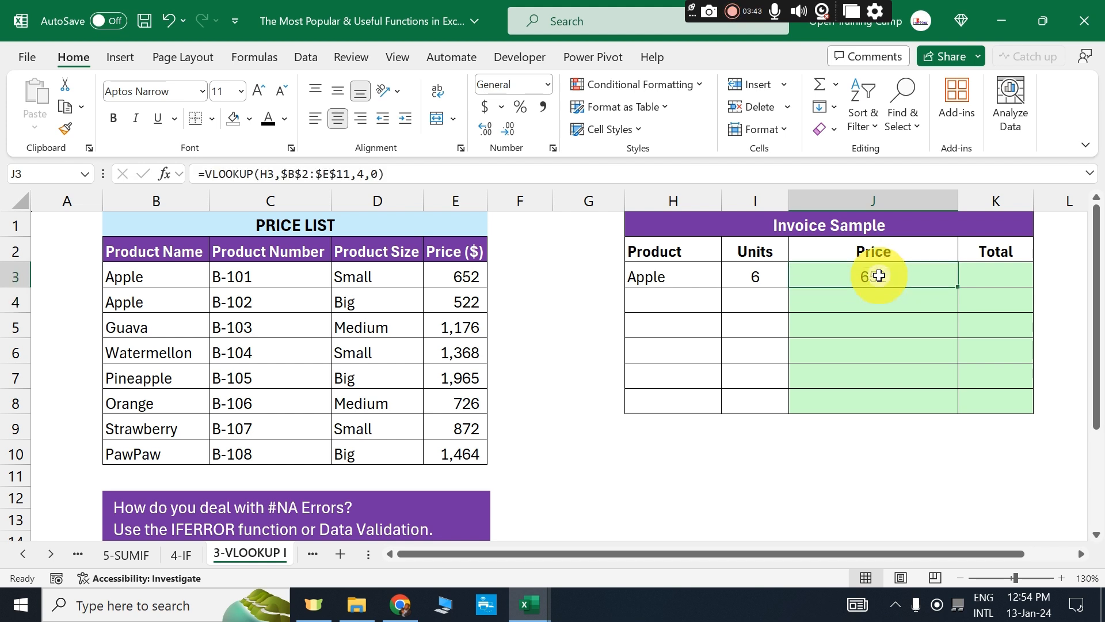
pyautogui.click(677, 275)
pyautogui.click(167, 229)
pyautogui.moveTo(377, 233); pyautogui.dragTo(462, 420)
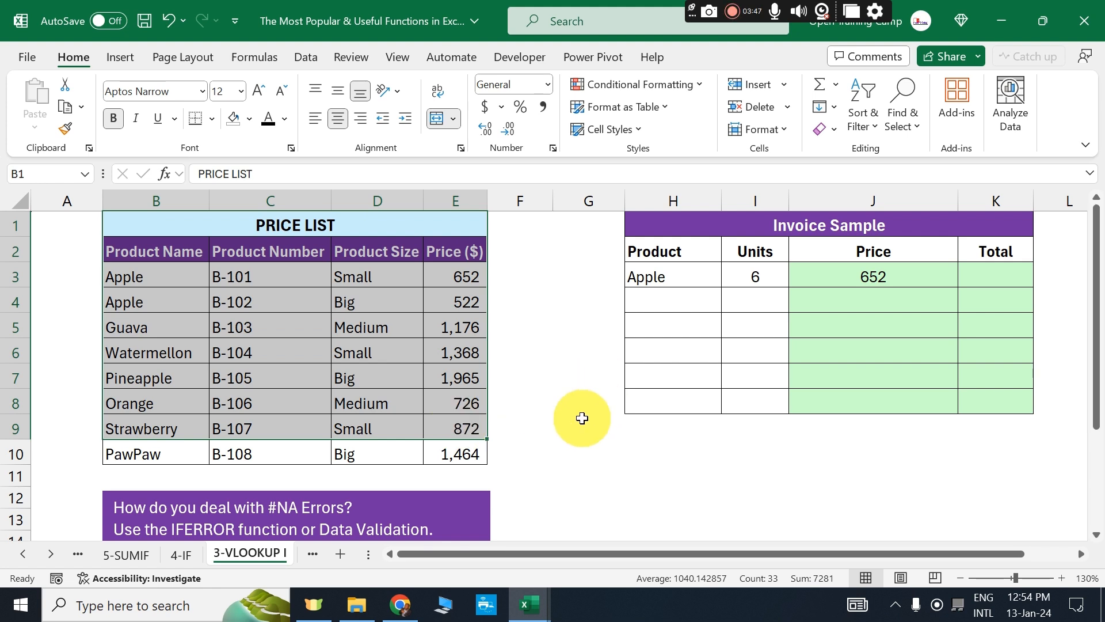
pyautogui.click(582, 418)
pyautogui.click(647, 276)
pyautogui.moveTo(134, 286); pyautogui.dragTo(454, 282)
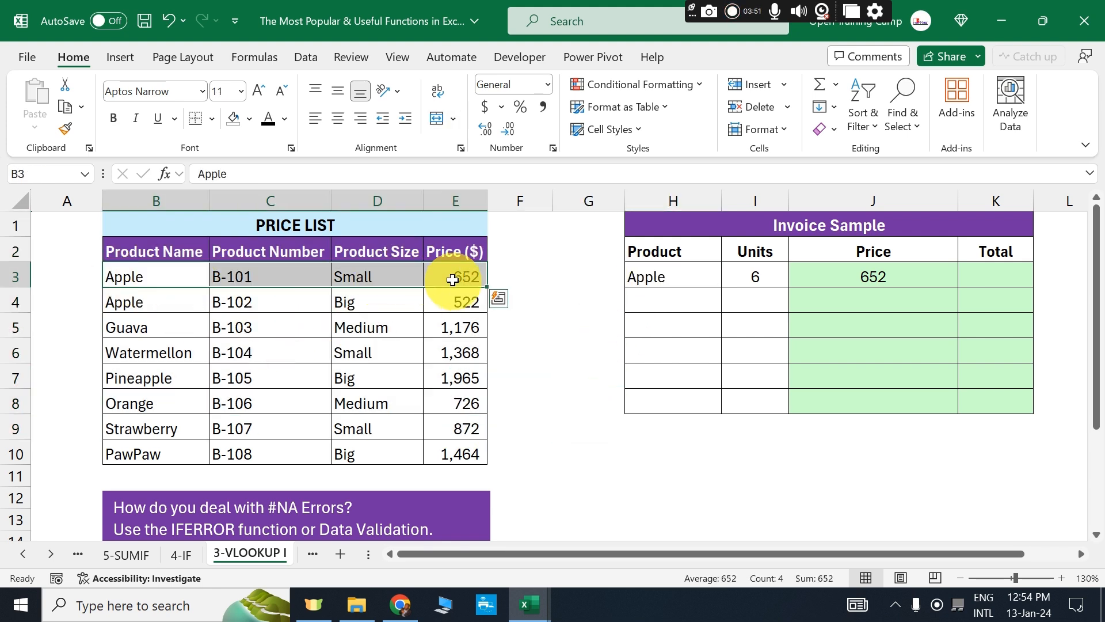
pyautogui.click(454, 282)
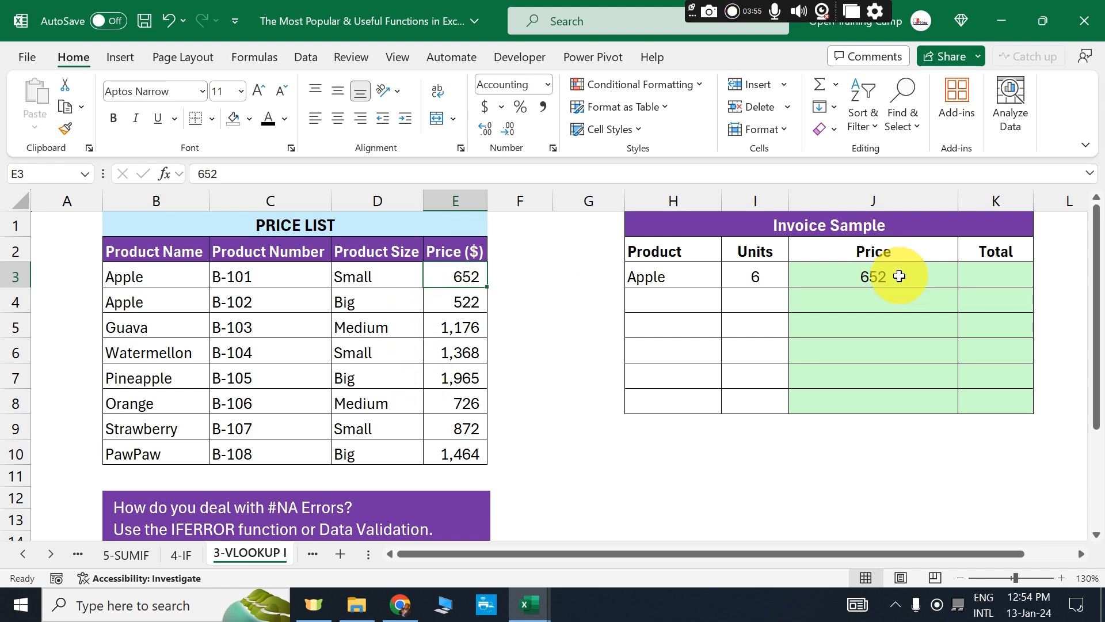
pyautogui.click(868, 276)
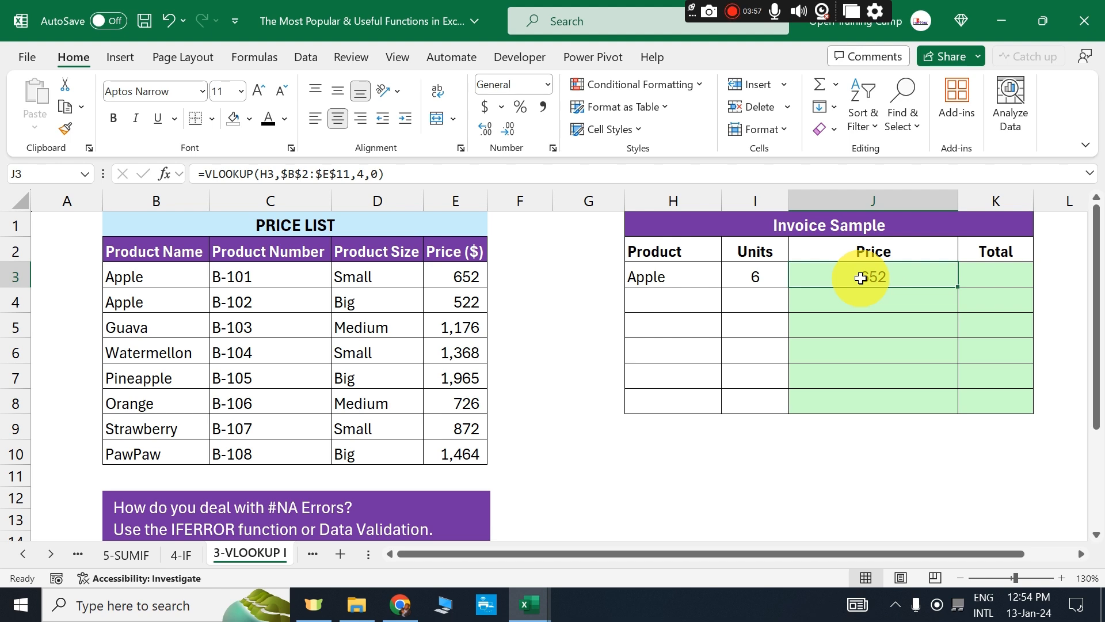
# Calculate the Apple line total in K3 by multiplying units by price with =I3*J3.
pyautogui.click(998, 271)
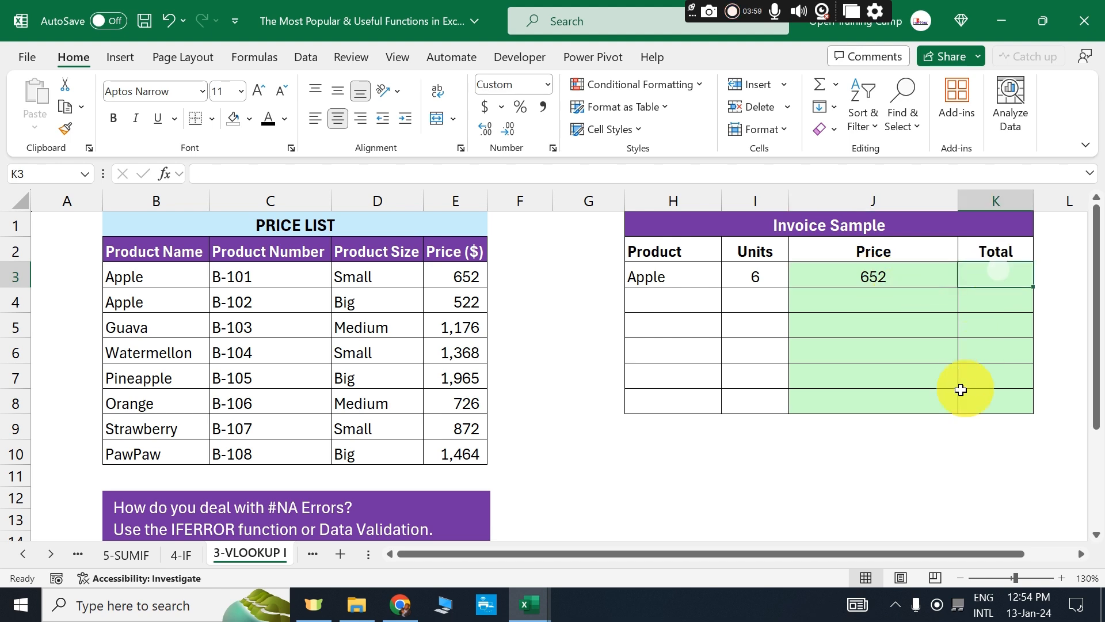
pyautogui.write('=')
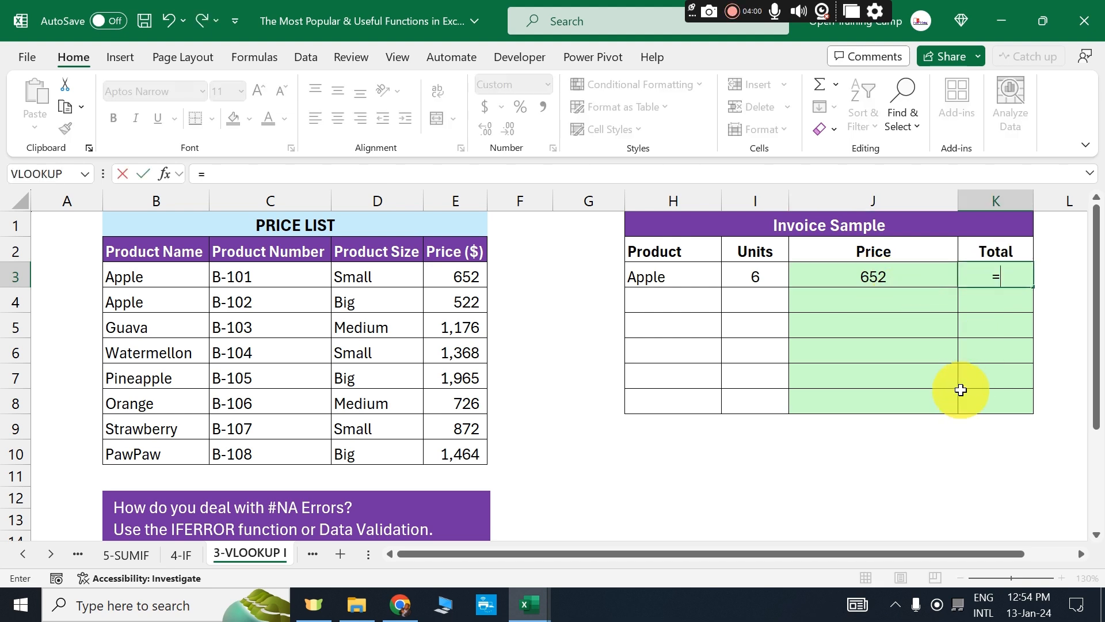
pyautogui.click(748, 279)
pyautogui.write('*')
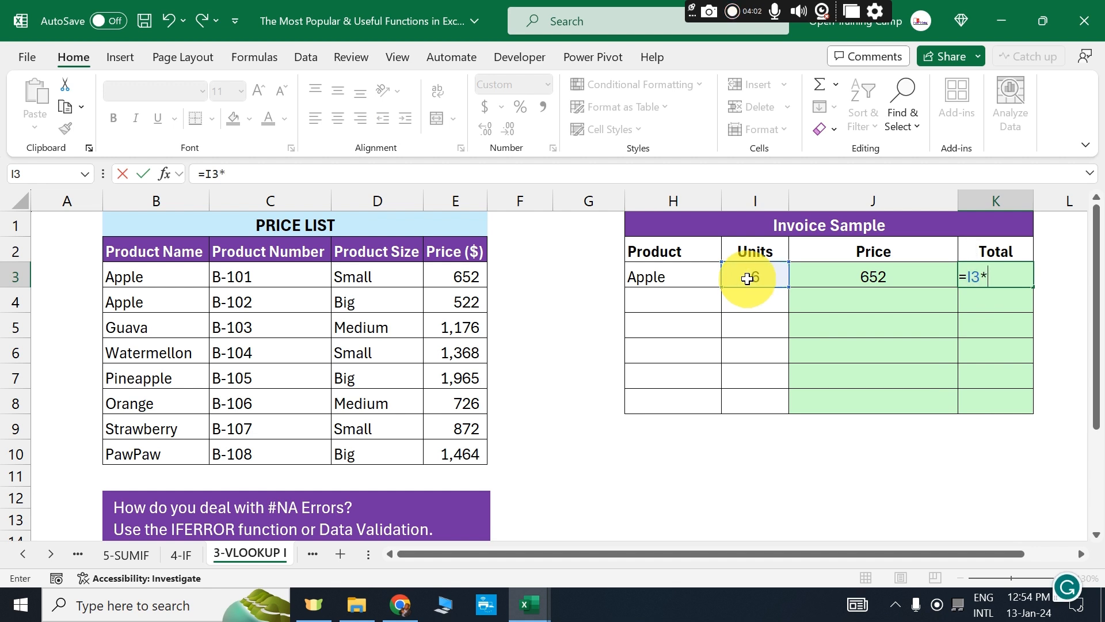
pyautogui.click(866, 276)
pyautogui.press('Return')
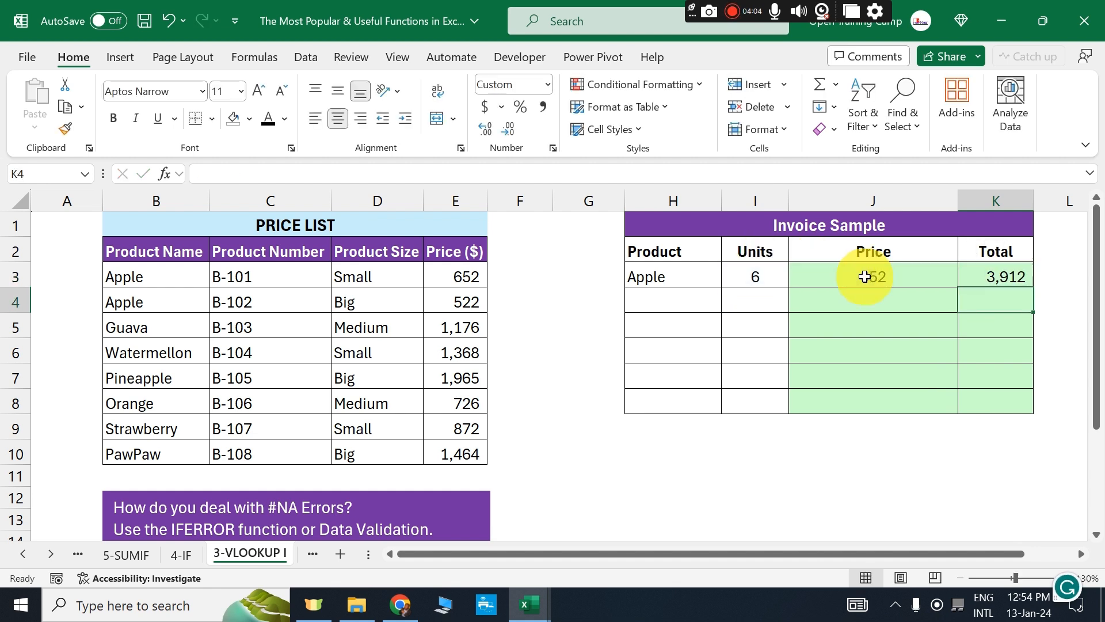
# Look over the invoice's input and total columns and fill the J3 VLOOKUP formula down the Price column to J8.
pyautogui.moveTo(670, 229); pyautogui.dragTo(960, 404)
pyautogui.click(896, 365)
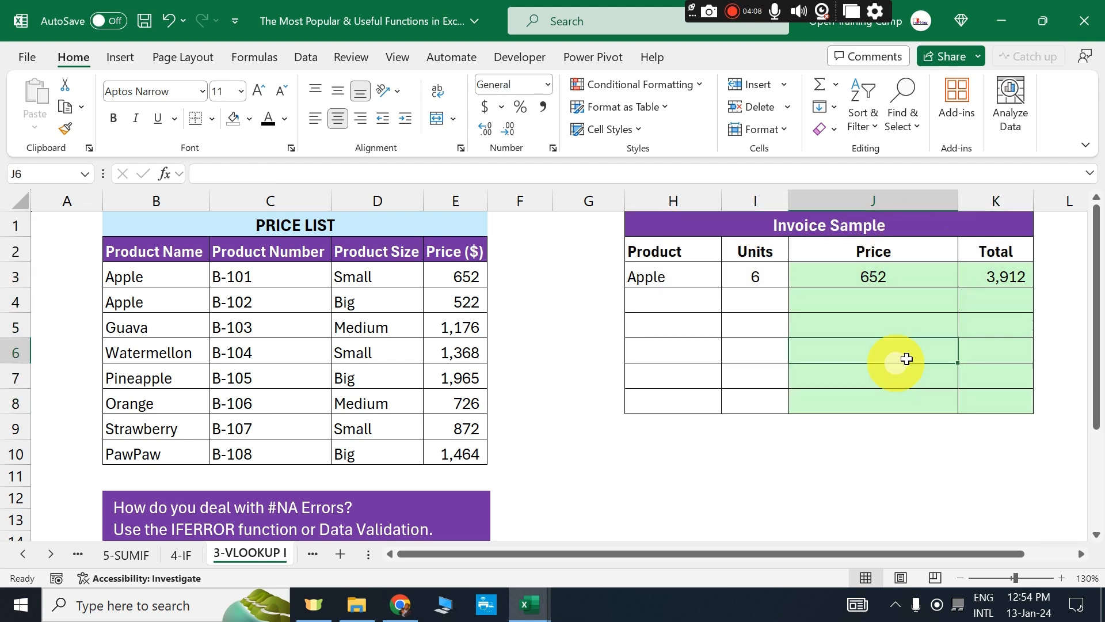
pyautogui.moveTo(997, 275); pyautogui.dragTo(1002, 399)
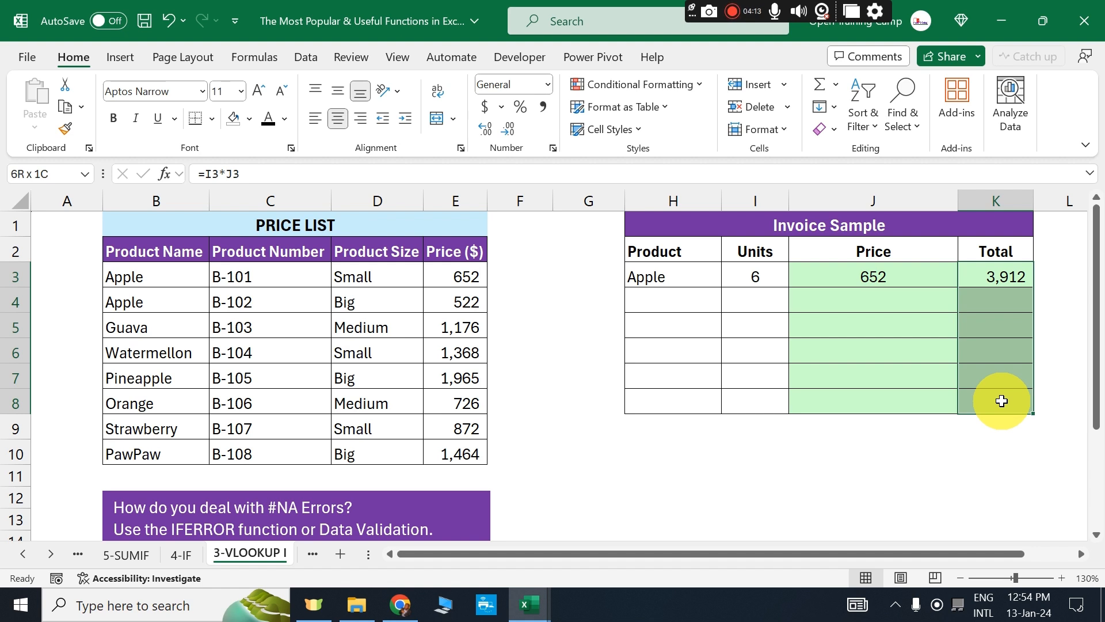
pyautogui.moveTo(646, 276); pyautogui.dragTo(751, 405)
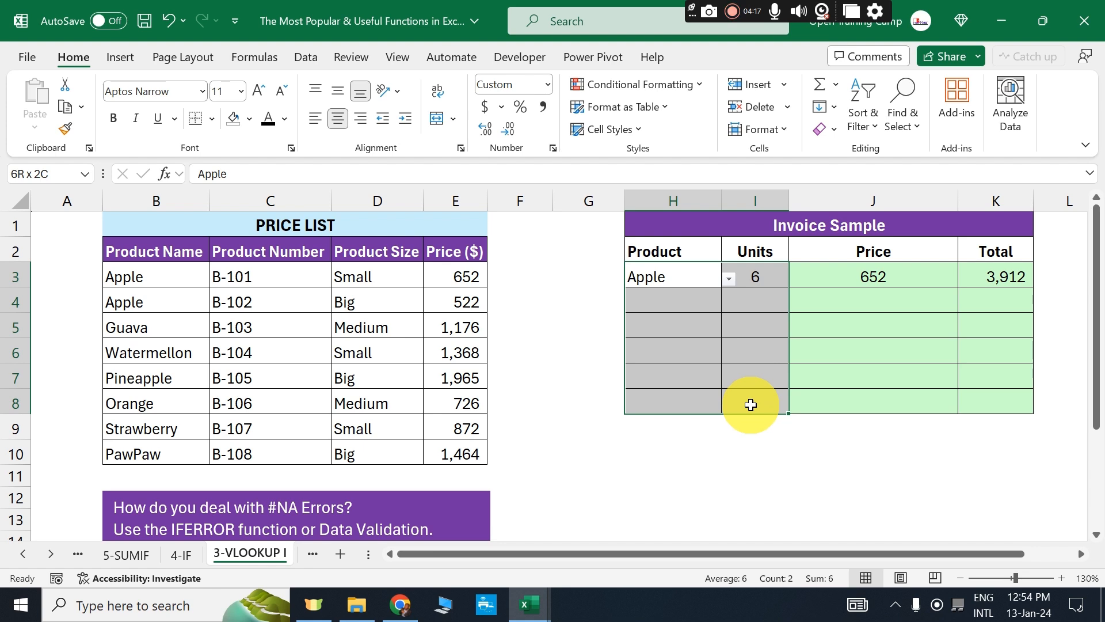
pyautogui.click(684, 296)
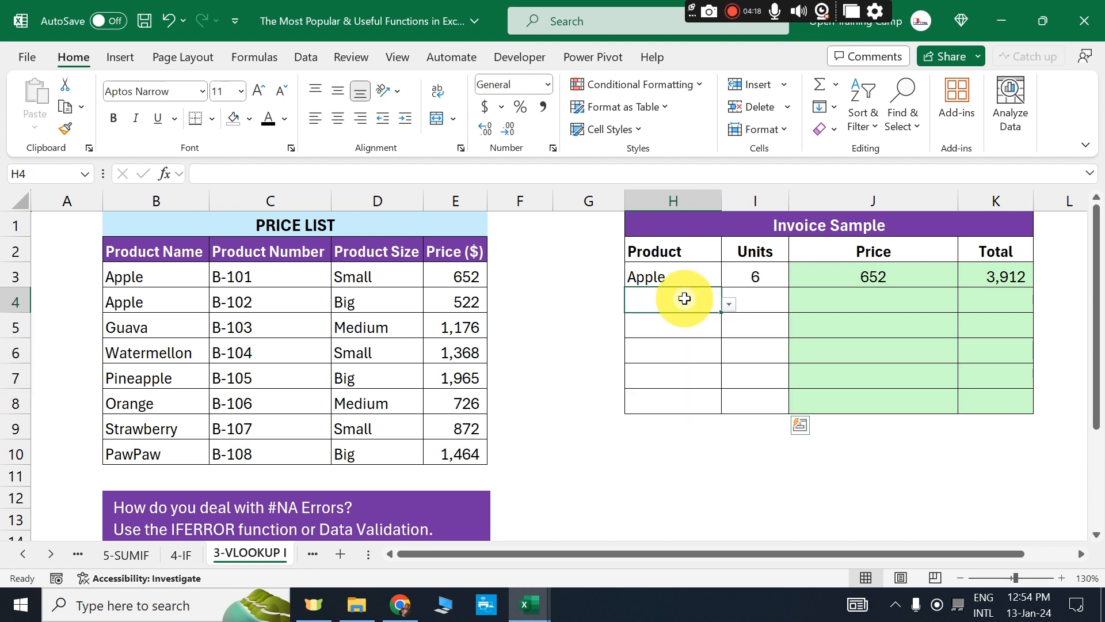
pyautogui.click(875, 281)
pyautogui.moveTo(959, 289); pyautogui.dragTo(956, 405)
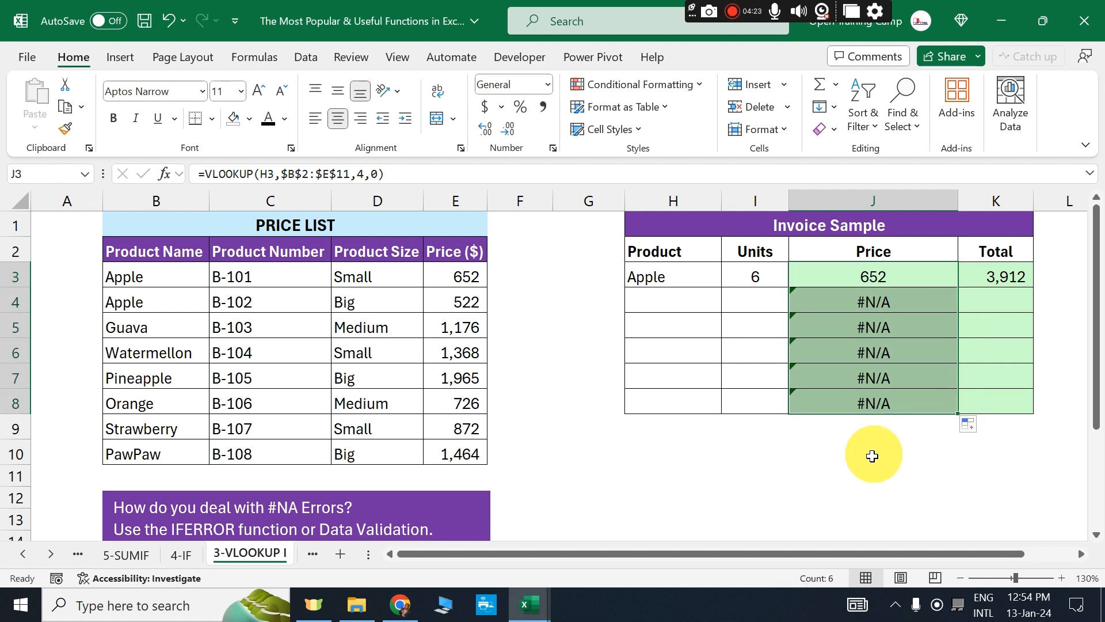
# Inspect the VLOOKUP formula in J4 and the empty product cell H4 it refers to.
pyautogui.click(870, 452)
pyautogui.click(842, 301)
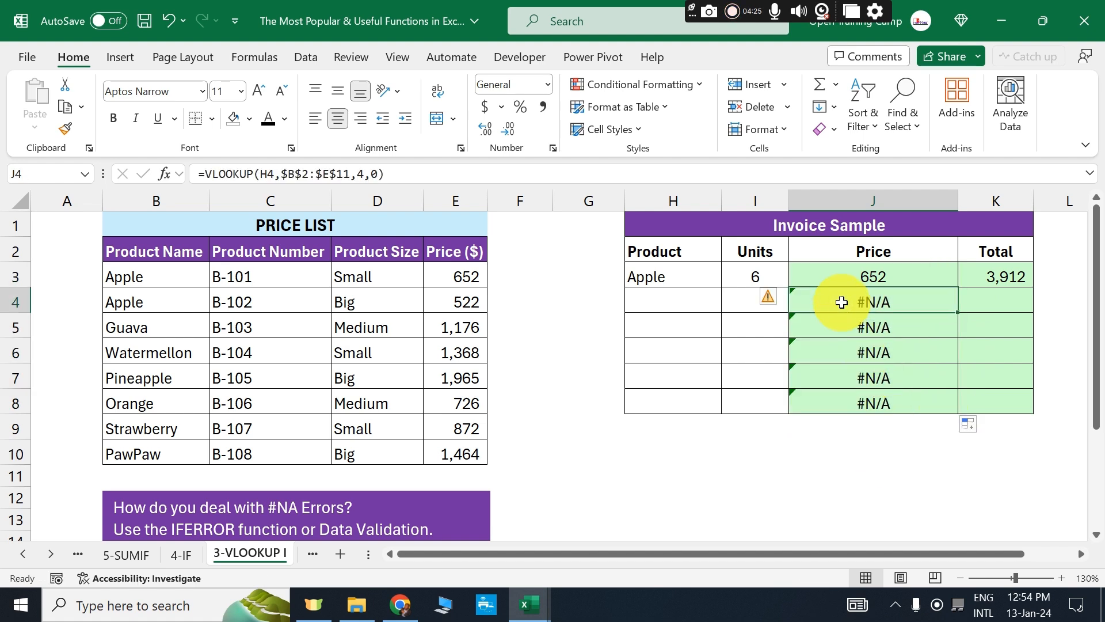
pyautogui.click(666, 297)
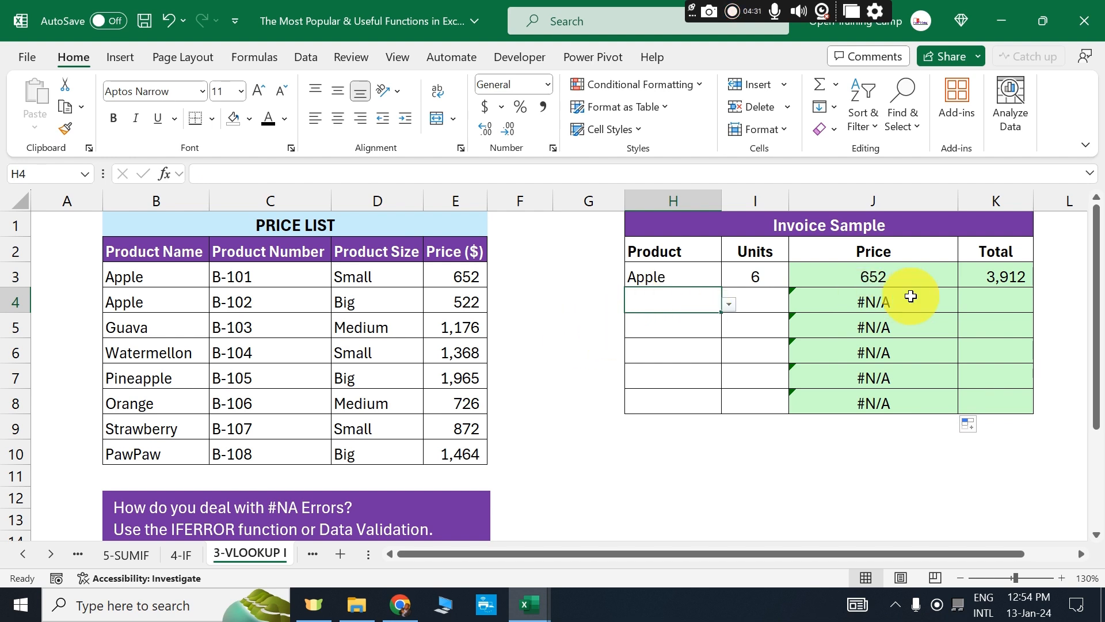
pyautogui.click(868, 304)
# Wrap the J3 lookup in IFERROR with empty text as the fallback: =IFERROR(VLOOKUP(H3,$B$2:$E$11,4,0),"").
pyautogui.doubleClick(853, 271)
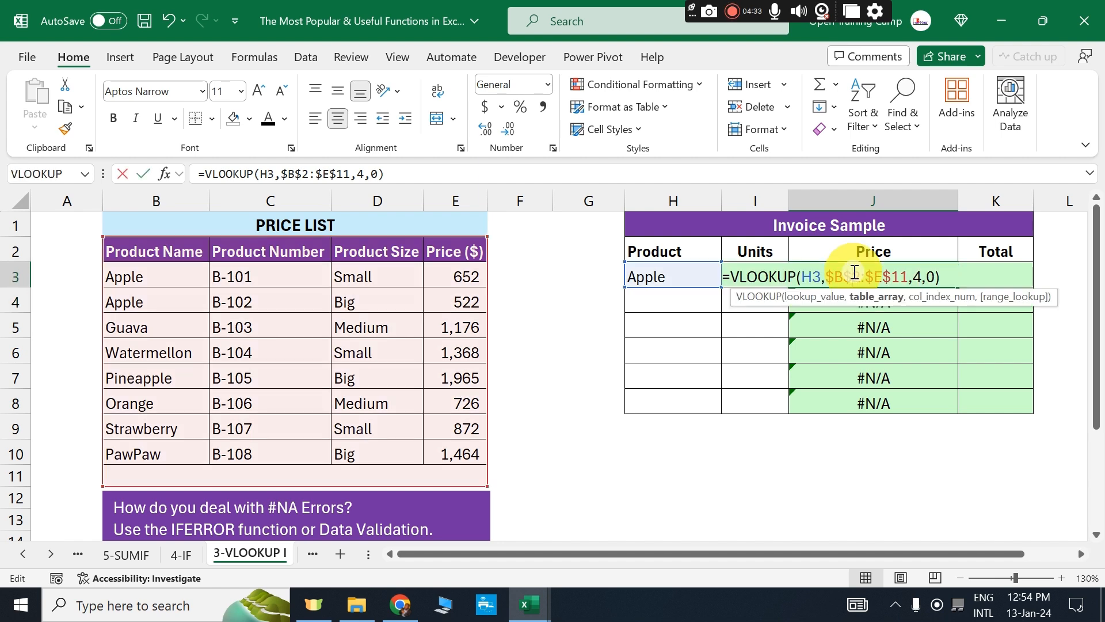
pyautogui.click(730, 278)
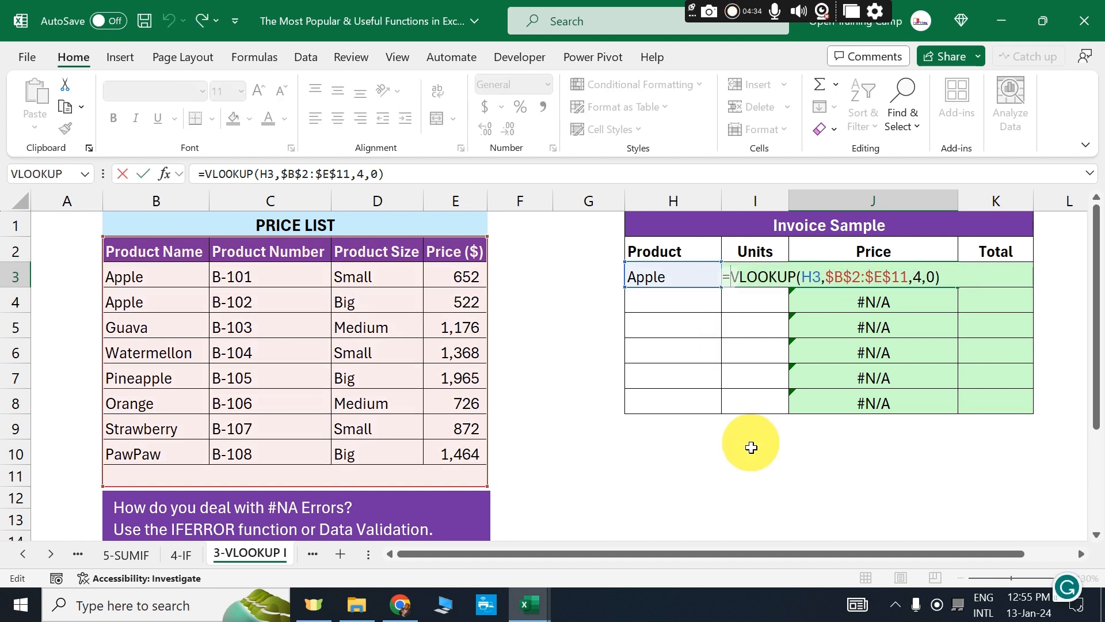
pyautogui.write('iferr')
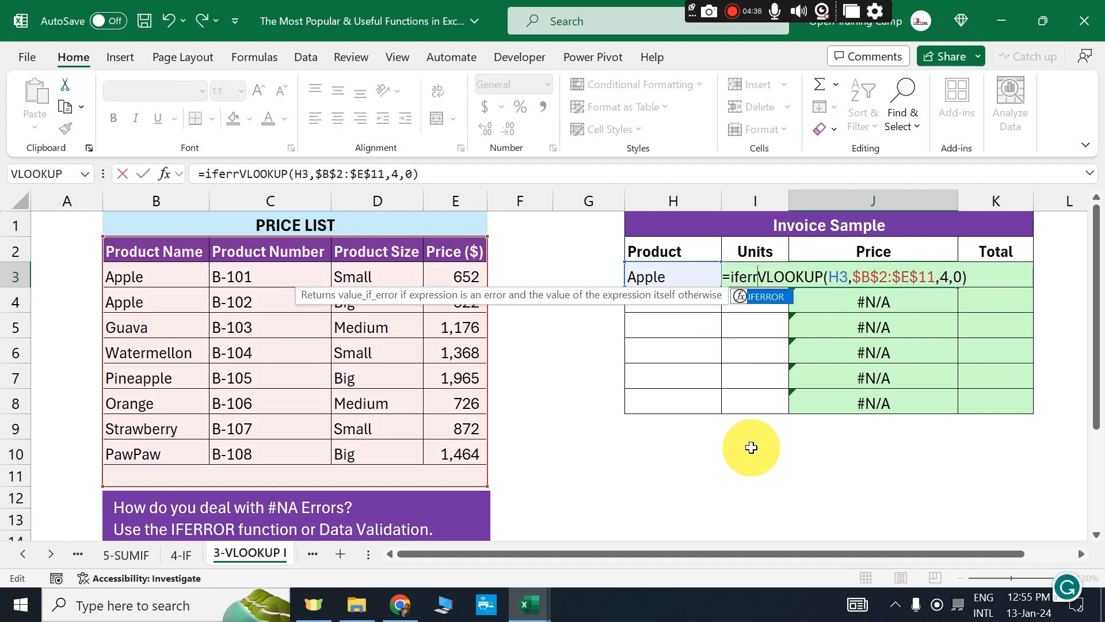
pyautogui.press('Tab')
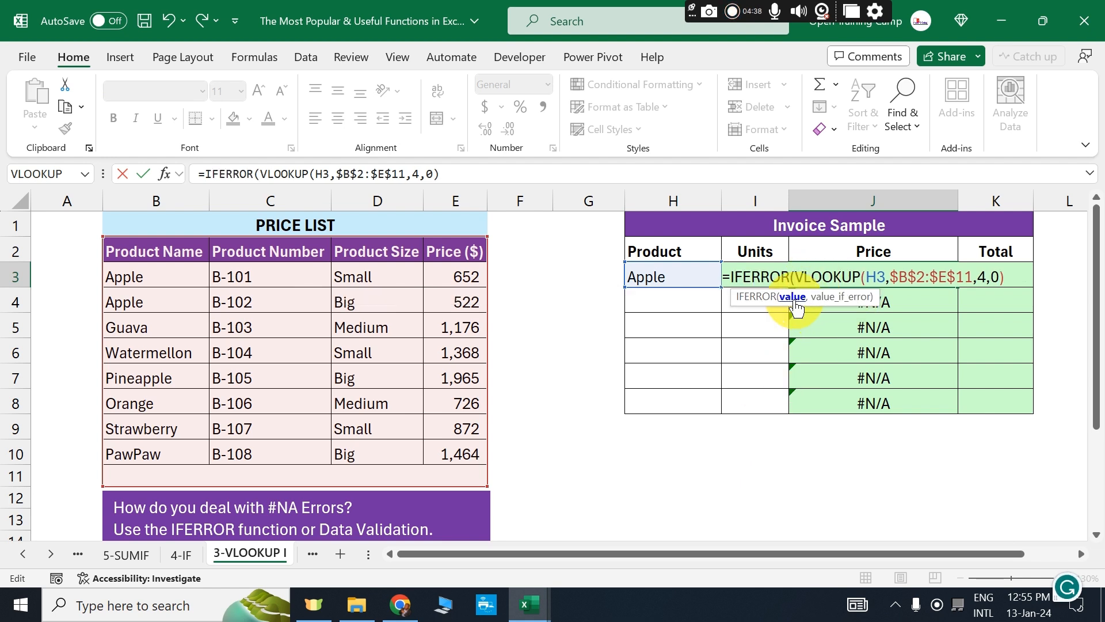
pyautogui.moveTo(1005, 278); pyautogui.dragTo(800, 276)
pyautogui.click(1012, 277)
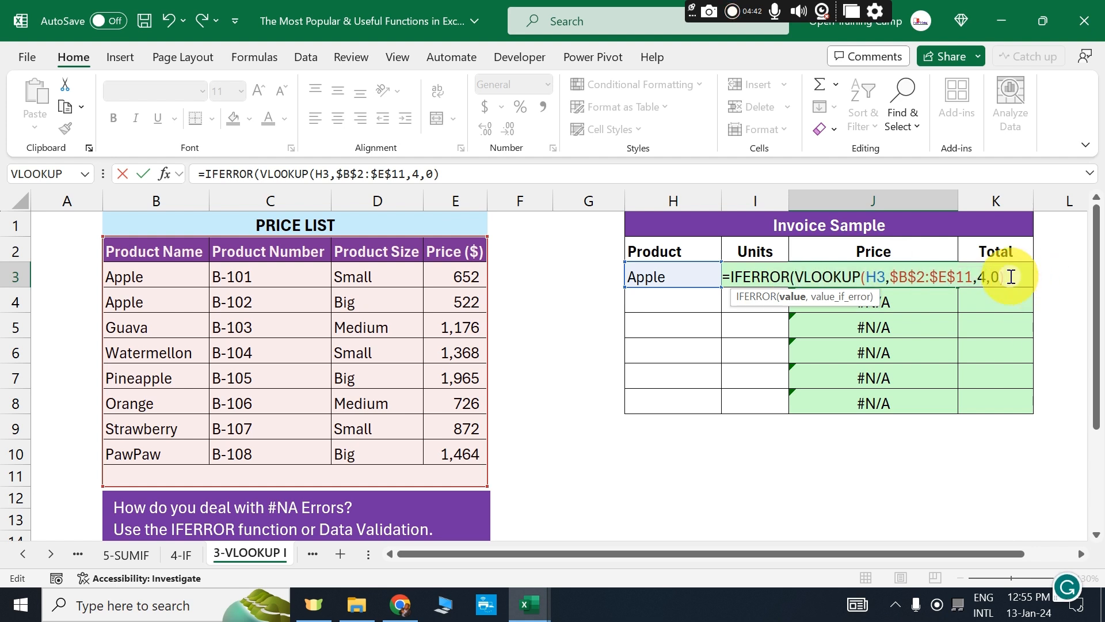
pyautogui.write(',')
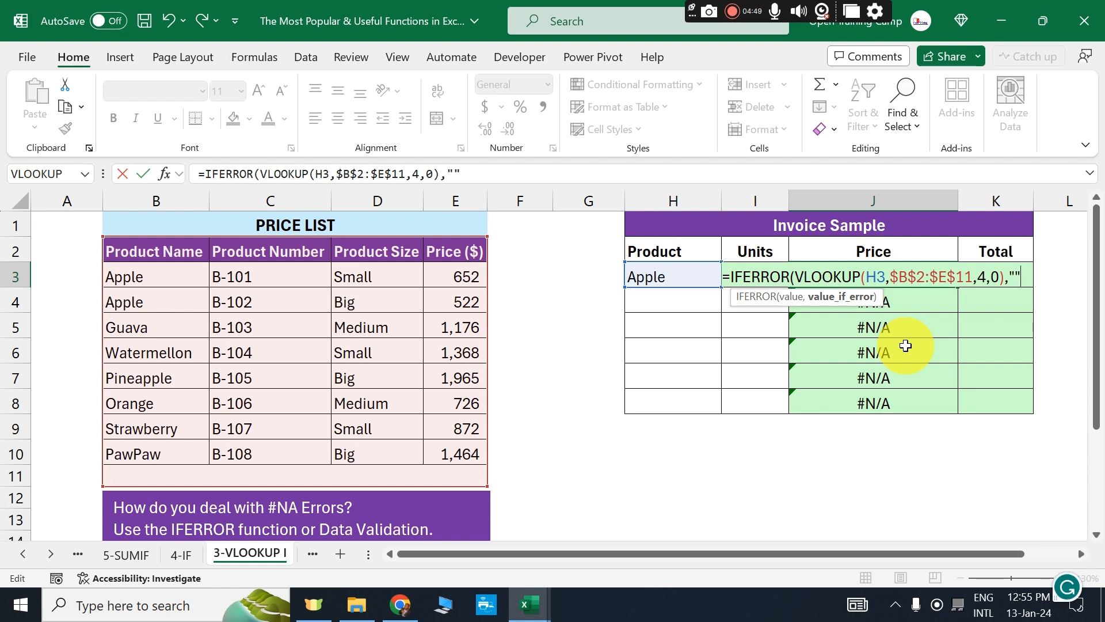
pyautogui.write('"")')
pyautogui.press('Return')
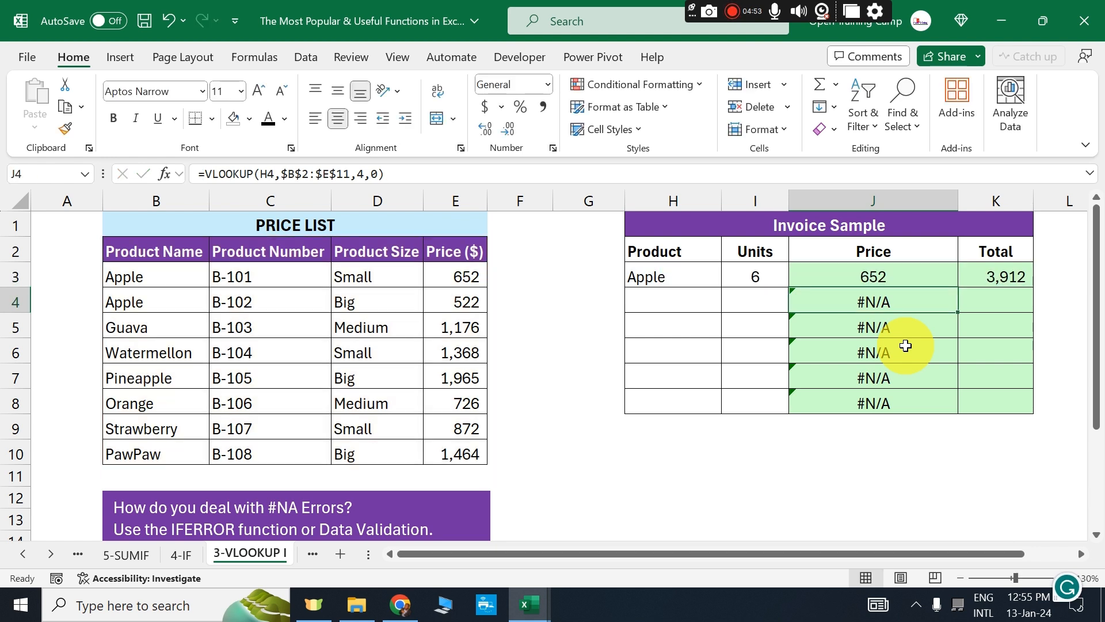
# Fill the J3 IFERROR formula down the Price column to J8 and check the copy in J6.
pyautogui.click(878, 275)
pyautogui.moveTo(960, 287); pyautogui.dragTo(954, 406)
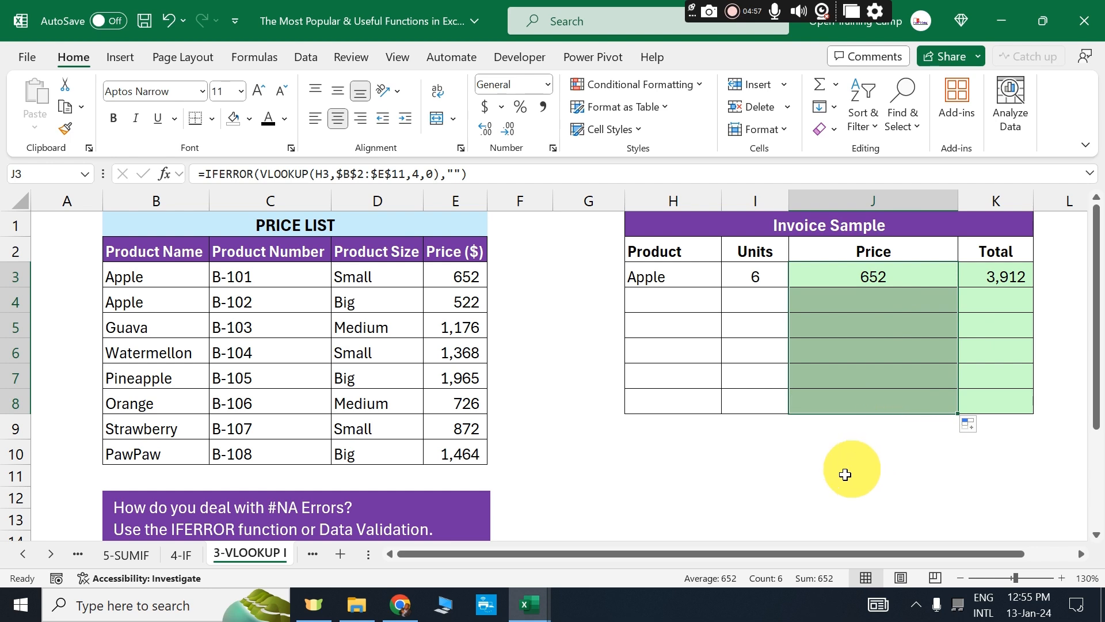
pyautogui.click(797, 481)
pyautogui.click(850, 349)
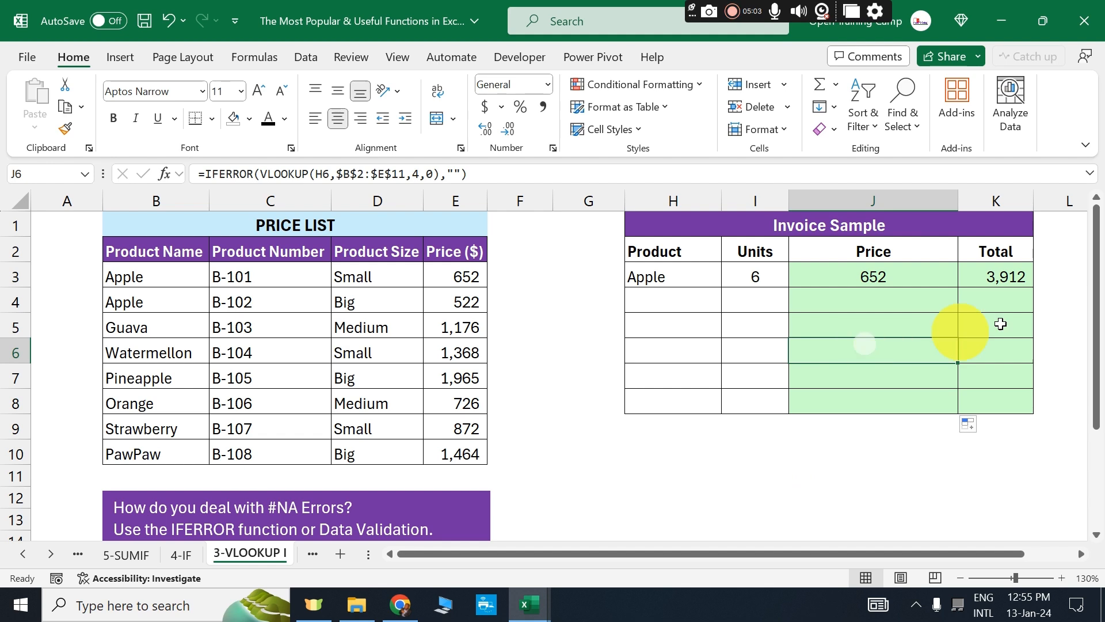
# Fill the units-times-price formula in K3 down the Total column to K8 and look over the copied cells.
pyautogui.click(988, 276)
pyautogui.moveTo(1033, 287); pyautogui.dragTo(1029, 403)
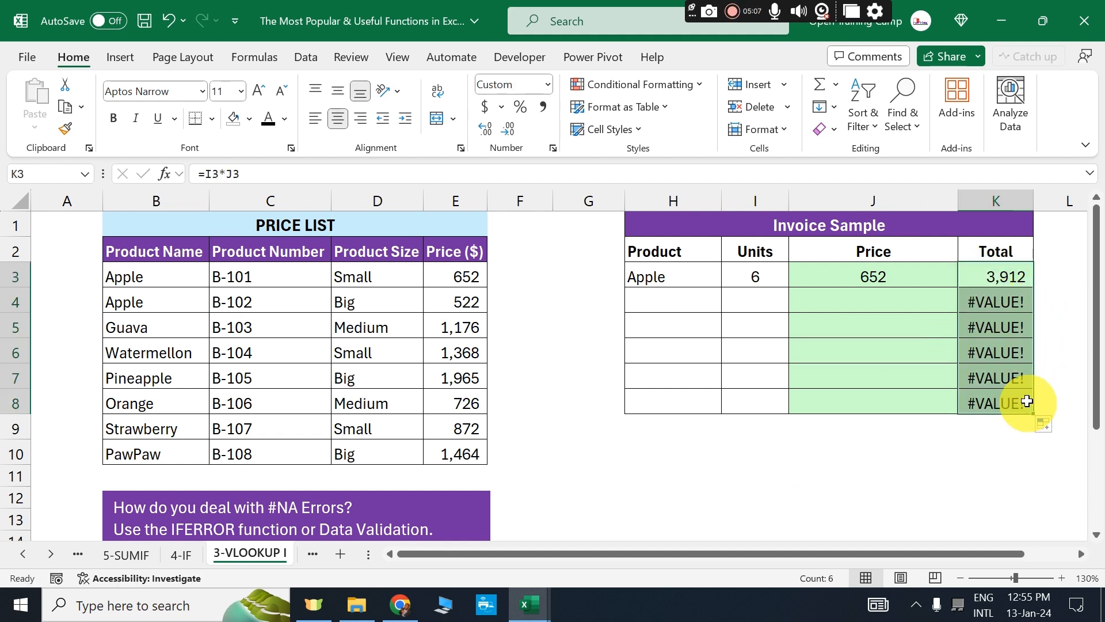
pyautogui.moveTo(989, 302); pyautogui.dragTo(992, 407)
pyautogui.click(882, 471)
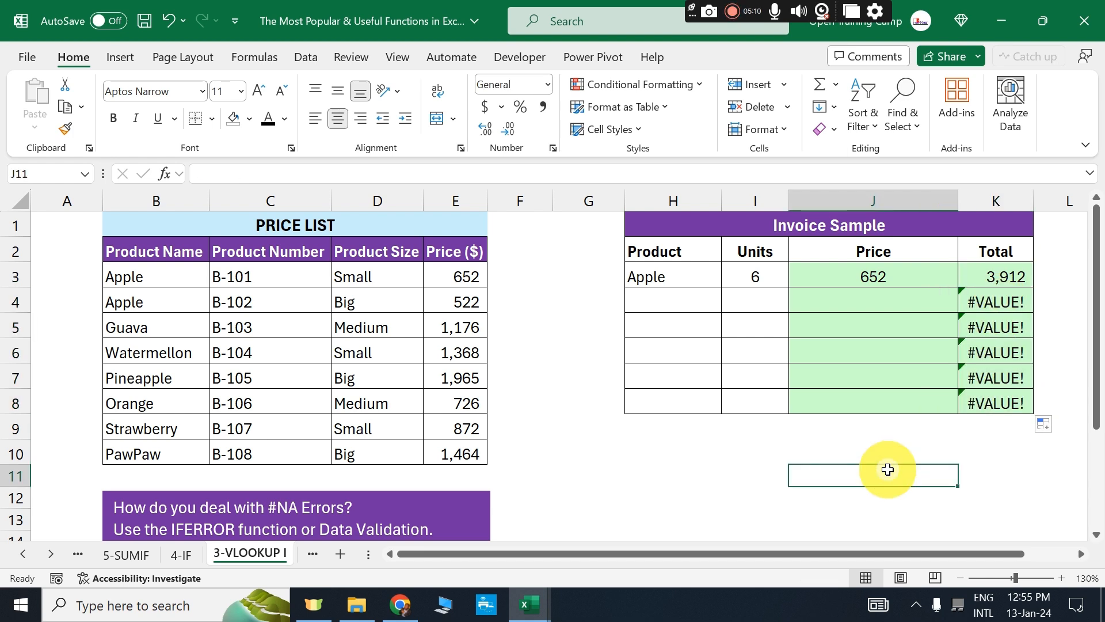
# Wrap the Apple line total in K3 in IFERROR with empty text as the fallback: =IFERROR(I3*J3,"").
pyautogui.click(986, 286)
pyautogui.doubleClick(988, 278)
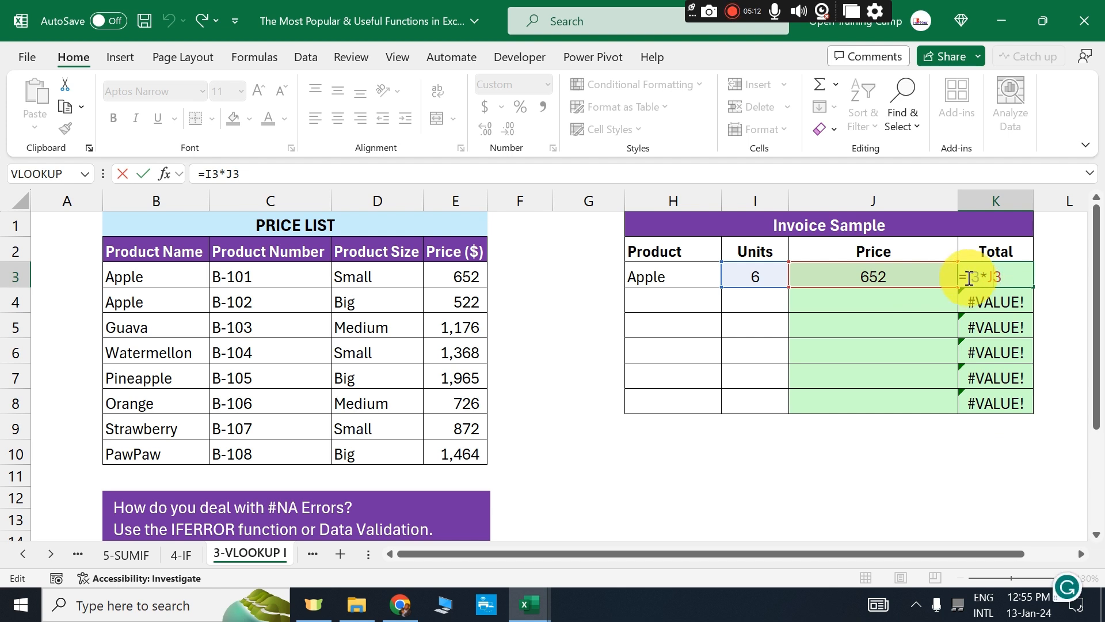
pyautogui.write('if')
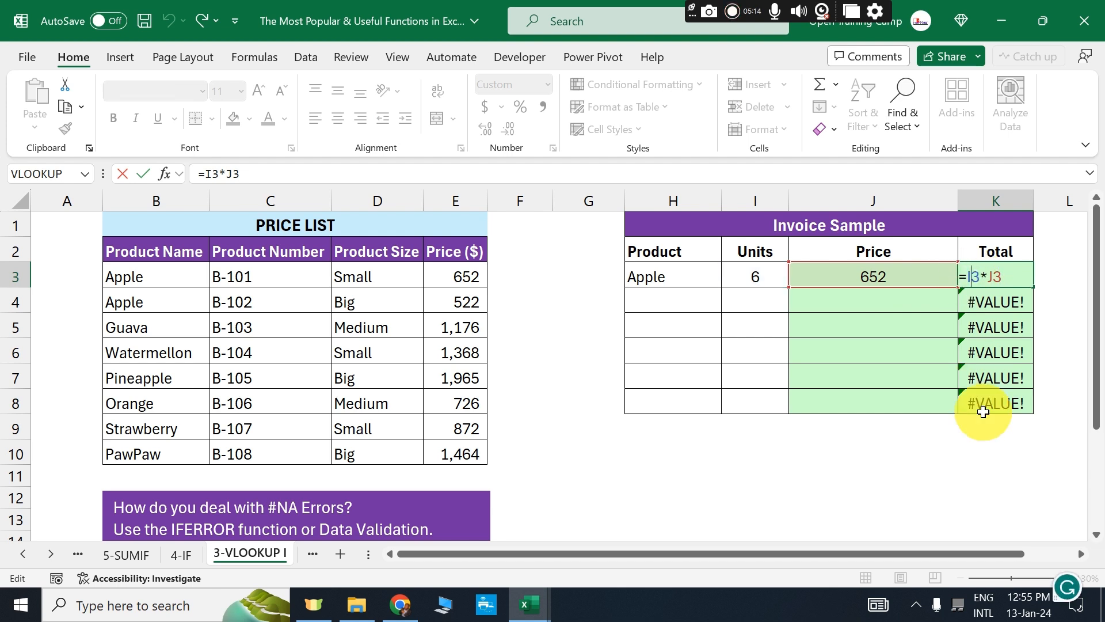
pyautogui.press('Down')
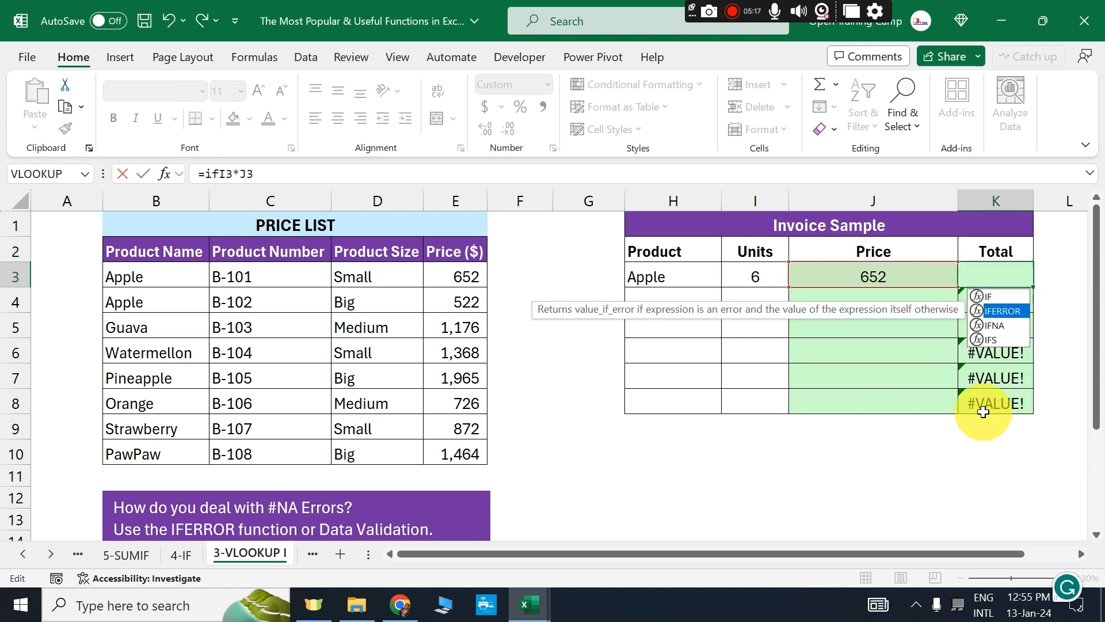
pyautogui.press('Tab')
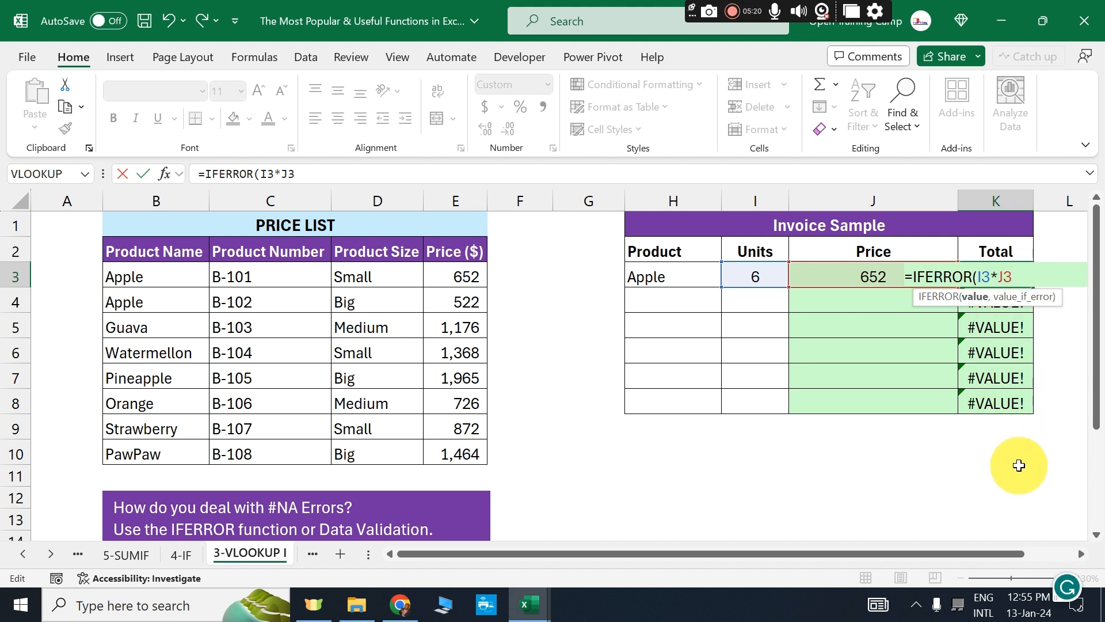
pyautogui.write(',')
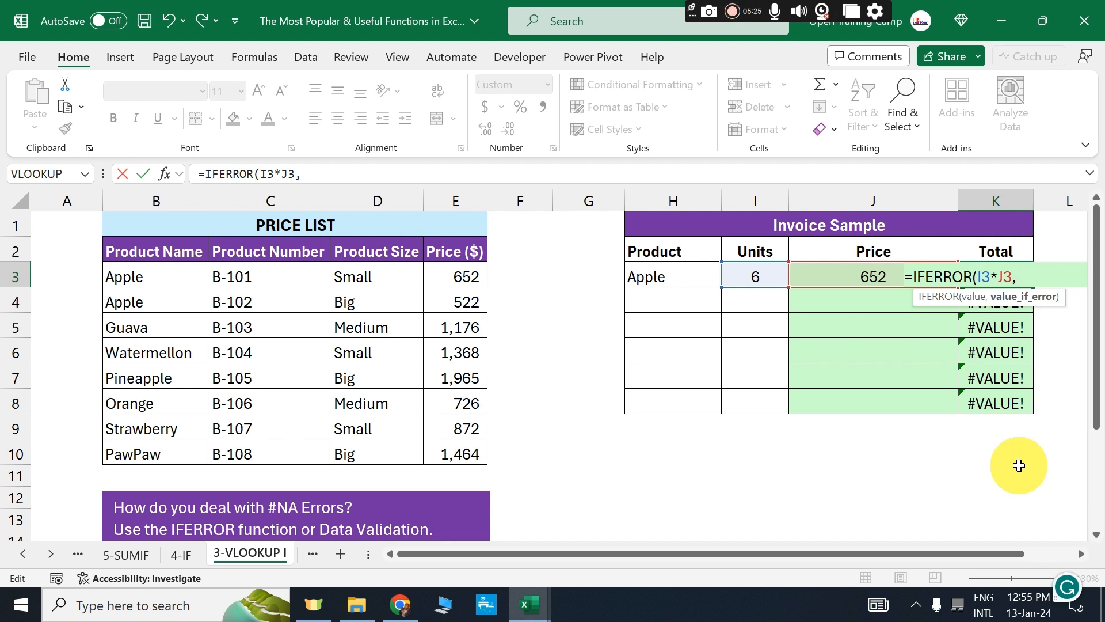
pyautogui.write('"")')
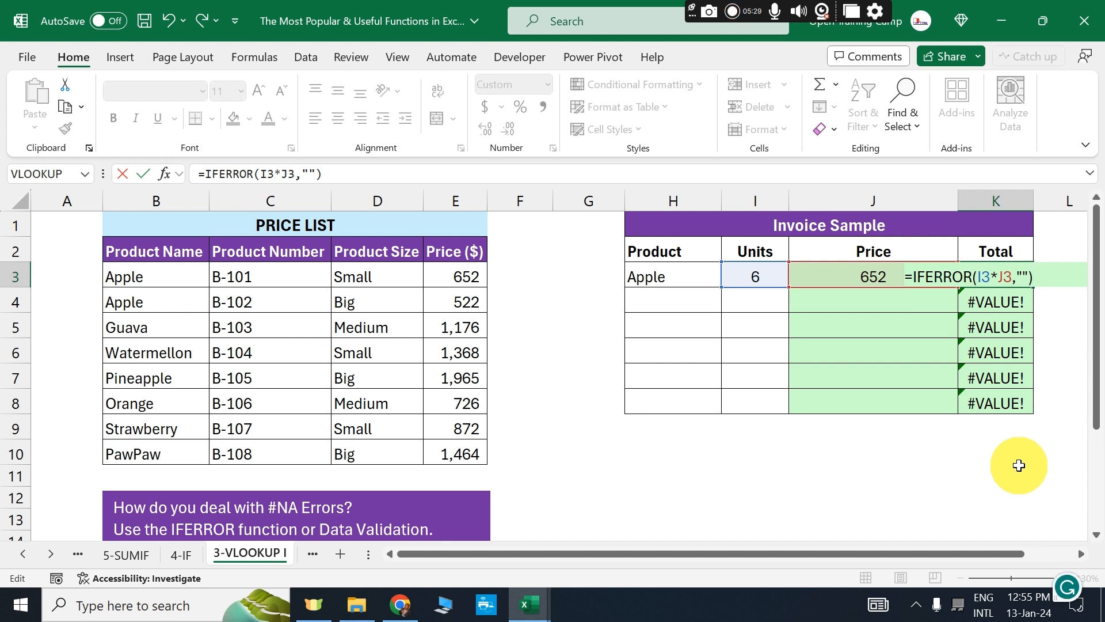
pyautogui.press('Return')
# Fill the K3 IFERROR total formula down the Total column to K8.
pyautogui.click(1016, 278)
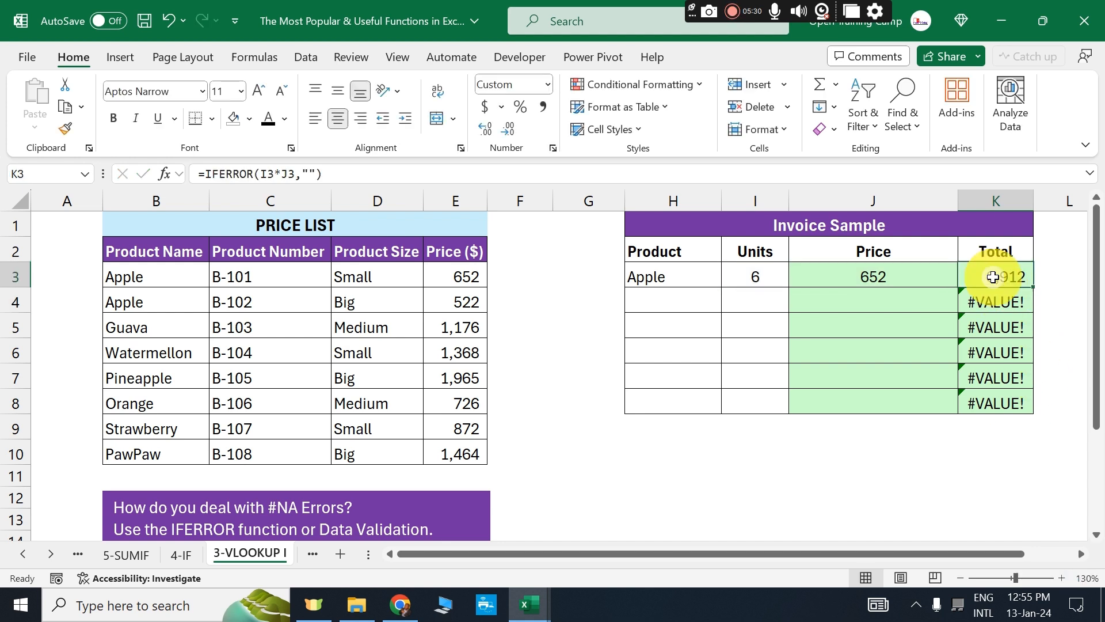
pyautogui.doubleClick(1033, 289)
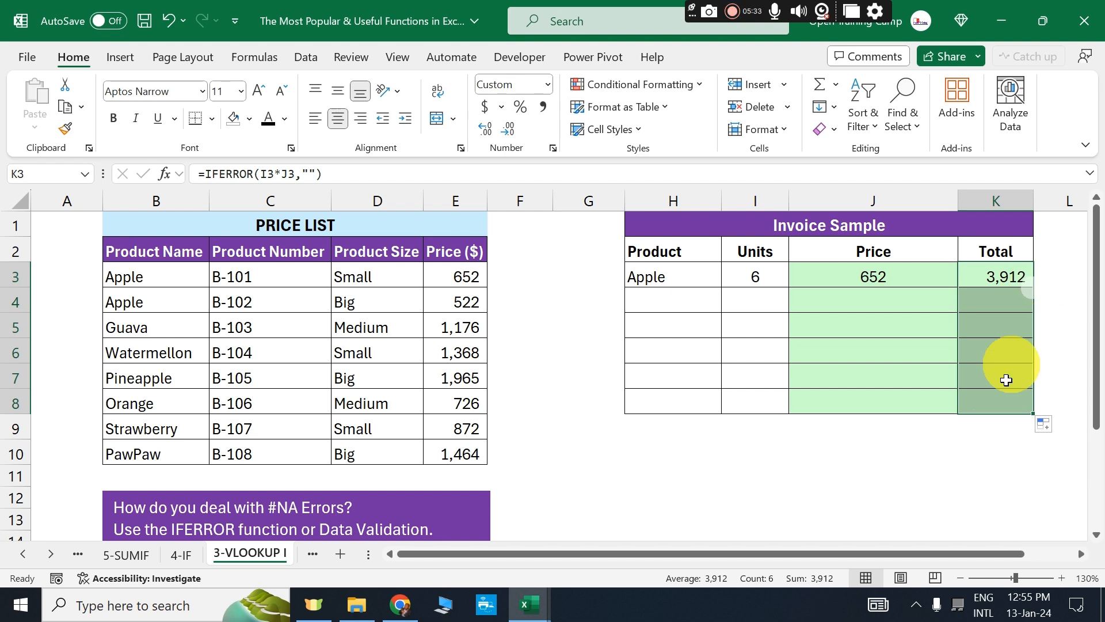
pyautogui.click(933, 477)
# Add Guava as the second invoice product in H4 with 7 units in I4.
pyautogui.click(693, 304)
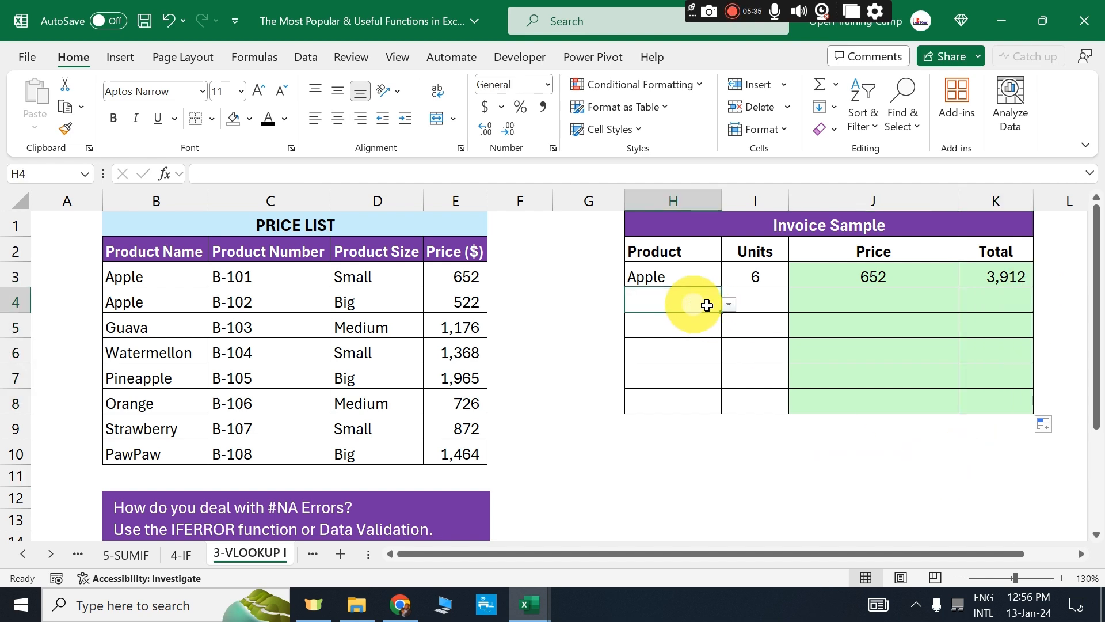
pyautogui.click(730, 304)
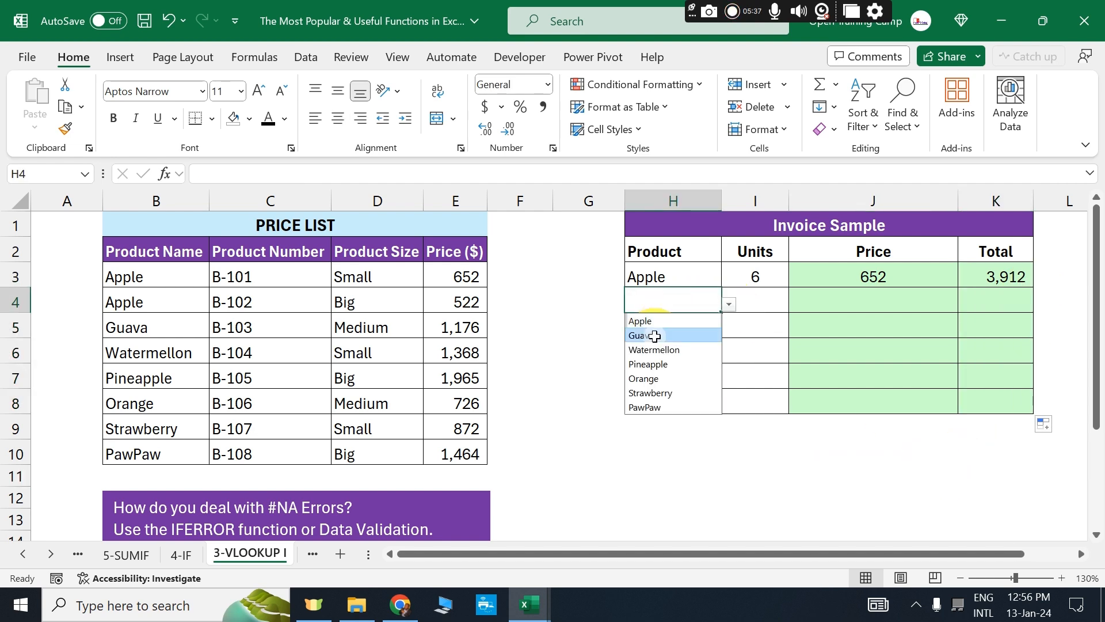
pyautogui.click(669, 335)
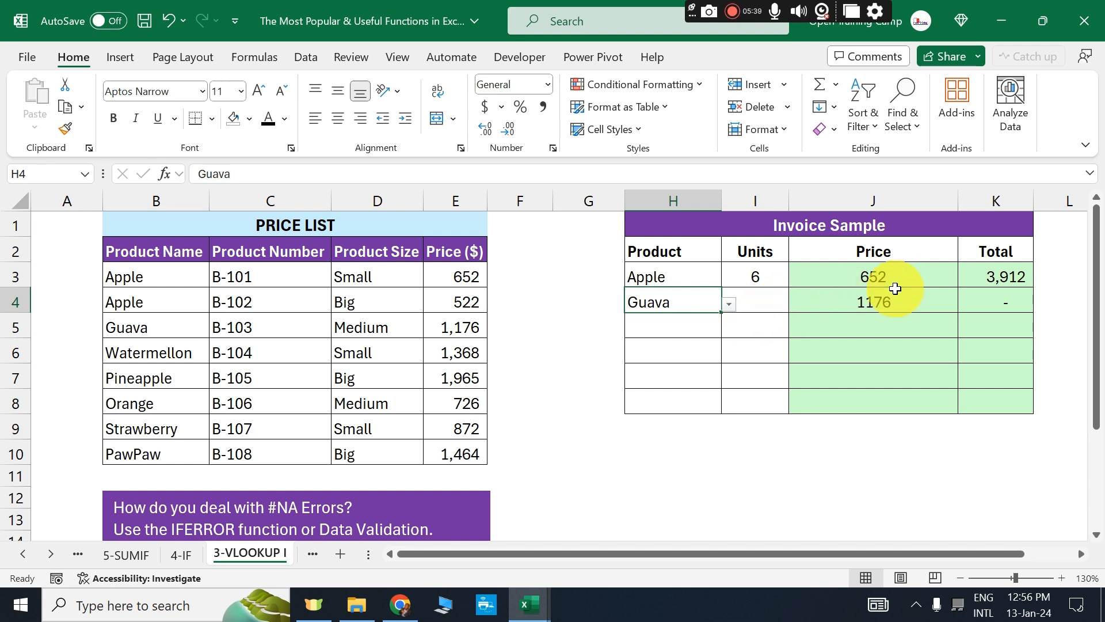
pyautogui.click(769, 302)
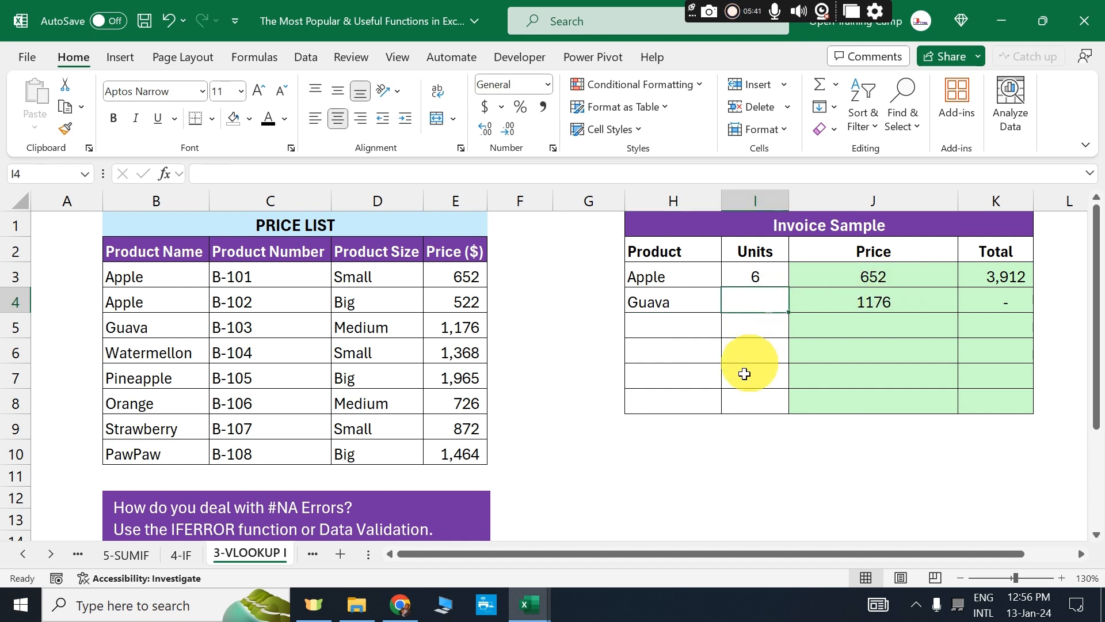
pyautogui.write('7')
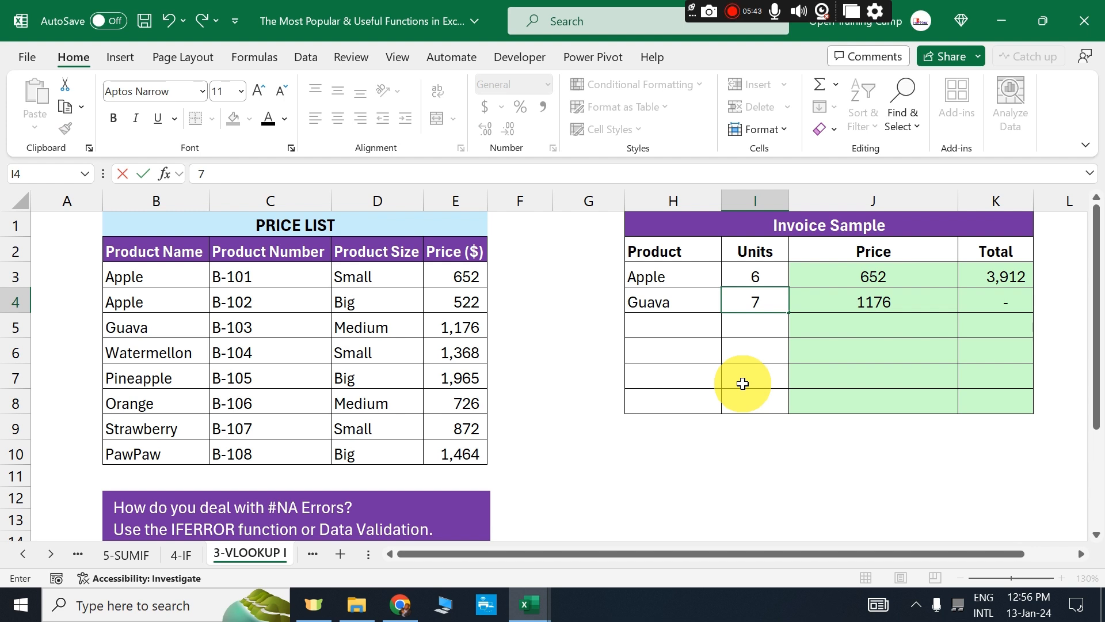
# Add Watermellon as the third invoice product in H5 with 8 units in I5.
pyautogui.click(673, 330)
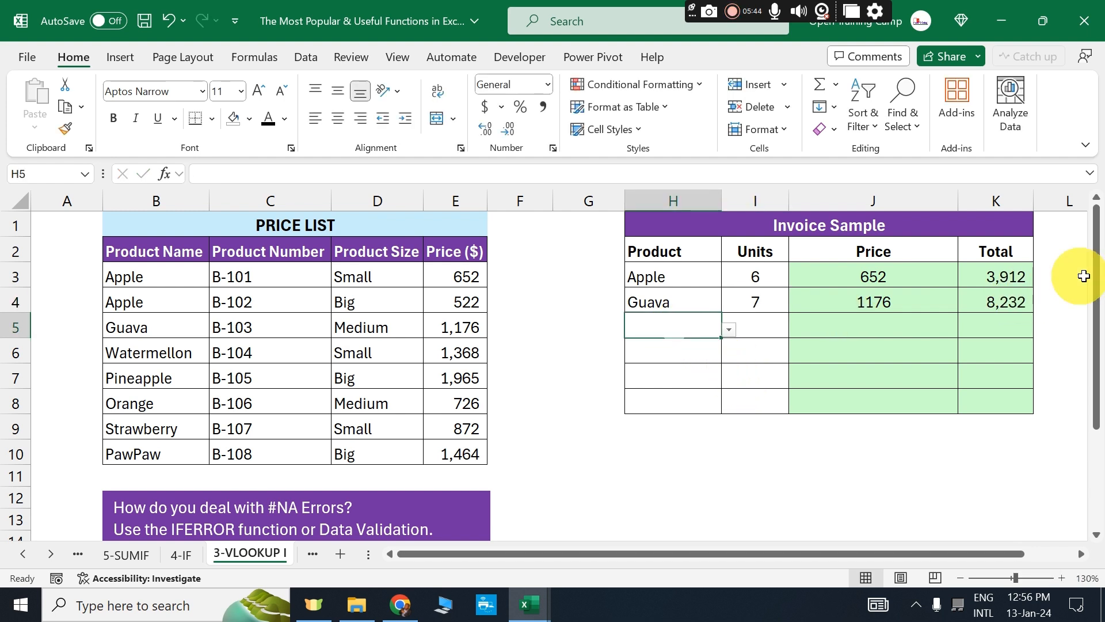
pyautogui.click(730, 329)
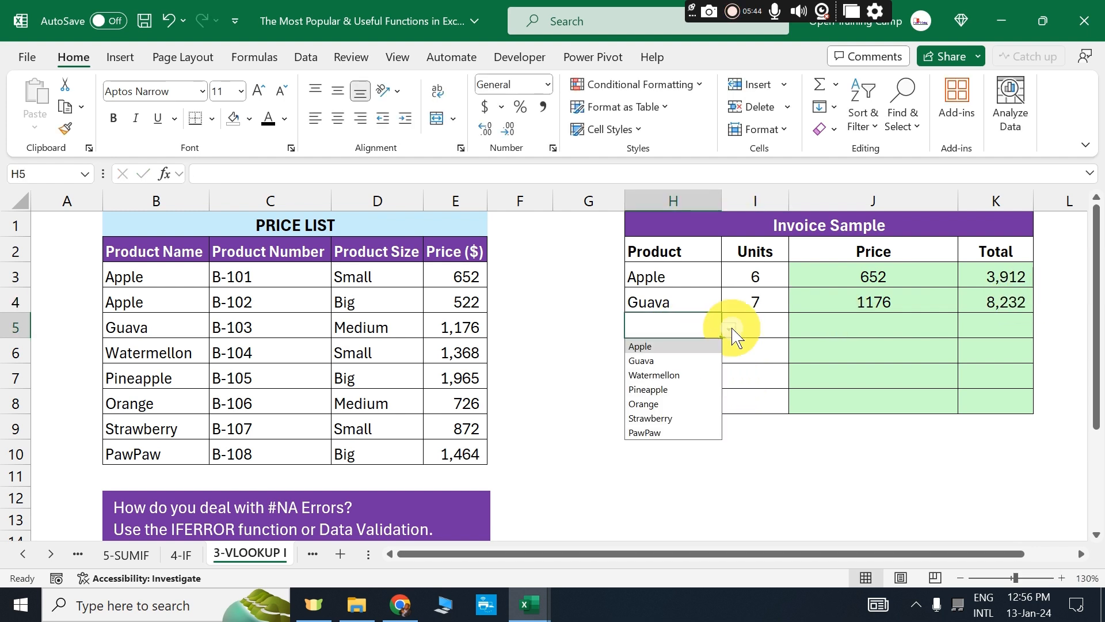
pyautogui.click(657, 378)
pyautogui.click(776, 329)
pyautogui.write('8')
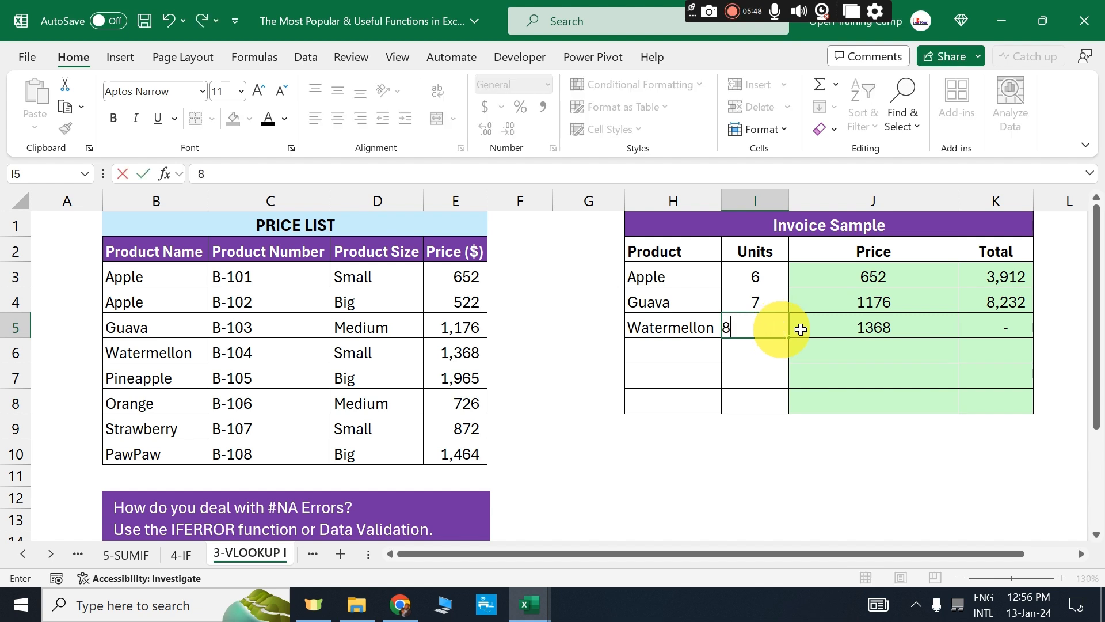
pyautogui.click(656, 352)
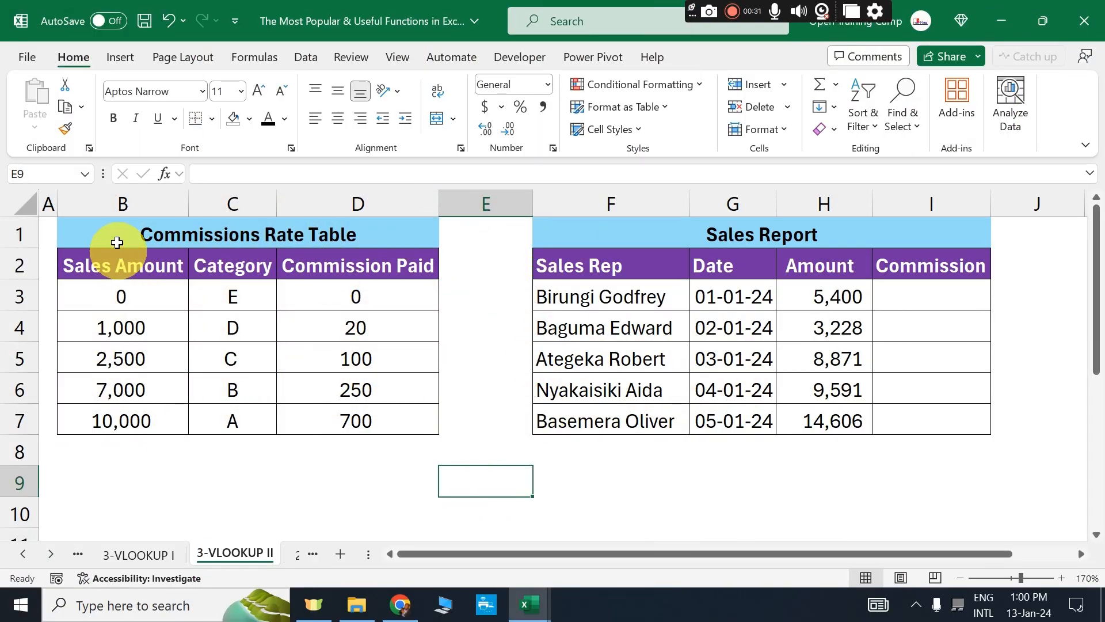
# Examine the Commissions Rate Table and the Sales Report table, including its Amount and Sales Rep columns.
pyautogui.click(111, 231)
pyautogui.moveTo(256, 246); pyautogui.dragTo(382, 424)
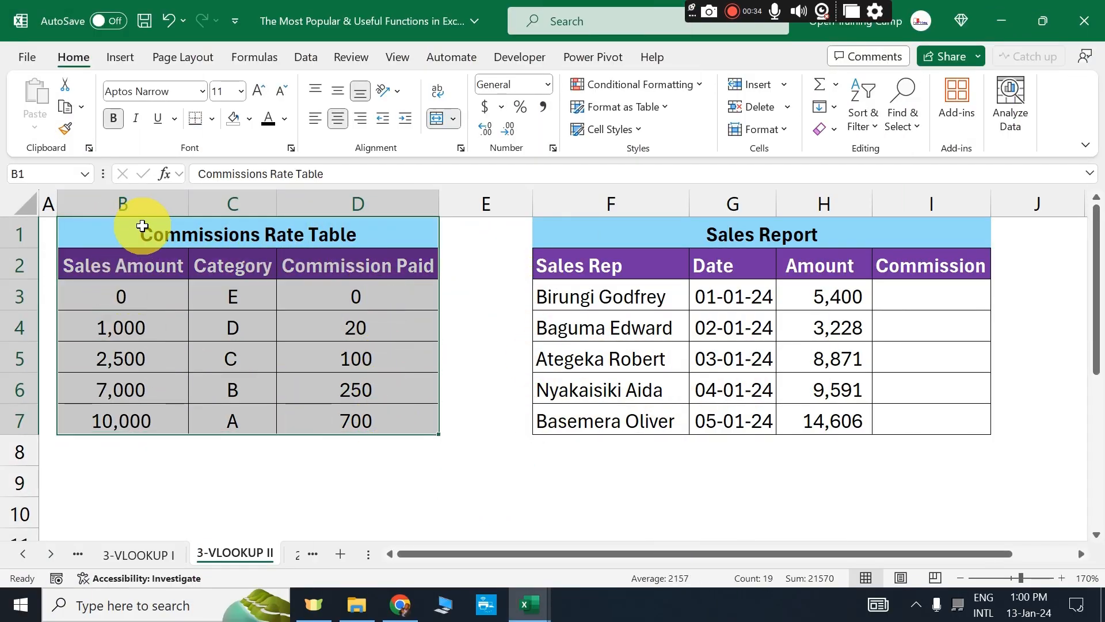
pyautogui.click(210, 366)
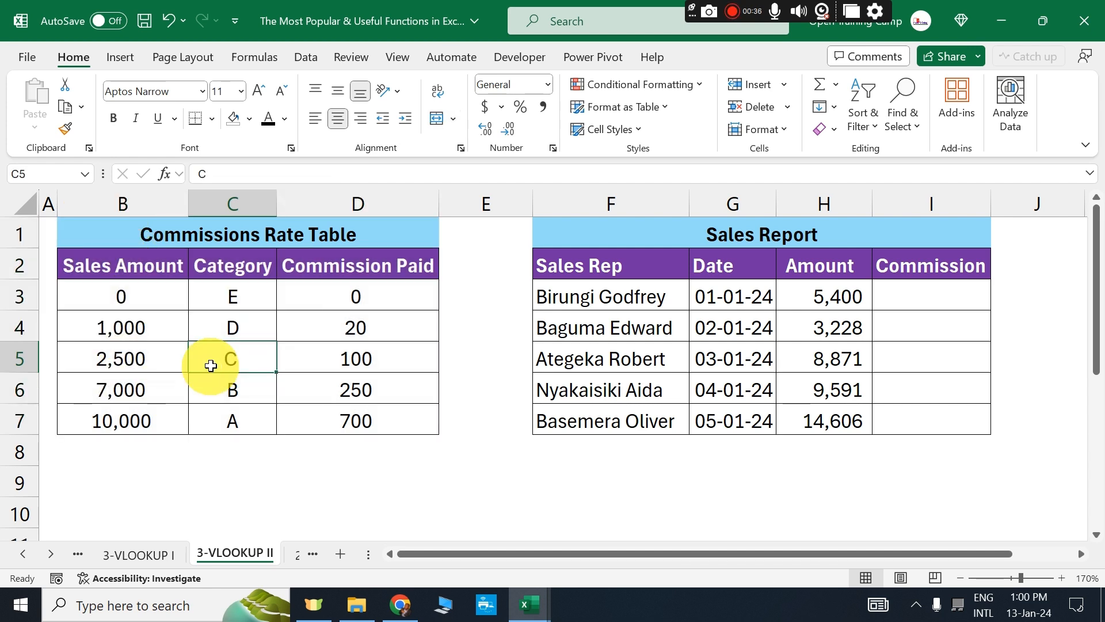
pyautogui.moveTo(570, 232); pyautogui.dragTo(864, 420)
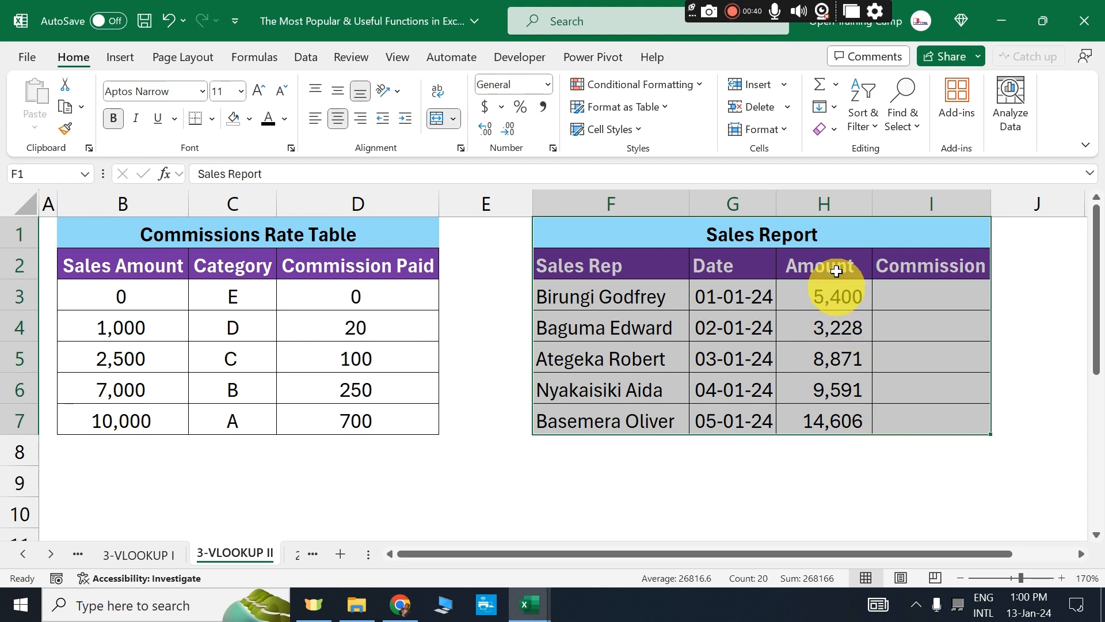
pyautogui.click(830, 205)
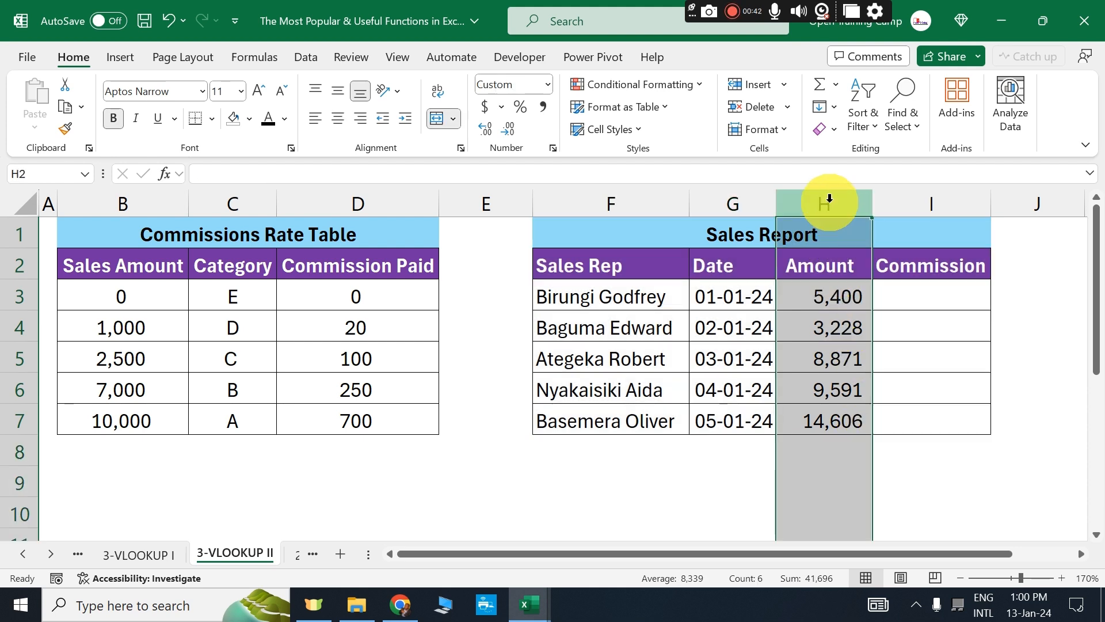
pyautogui.click(619, 198)
pyautogui.click(780, 469)
pyautogui.click(608, 197)
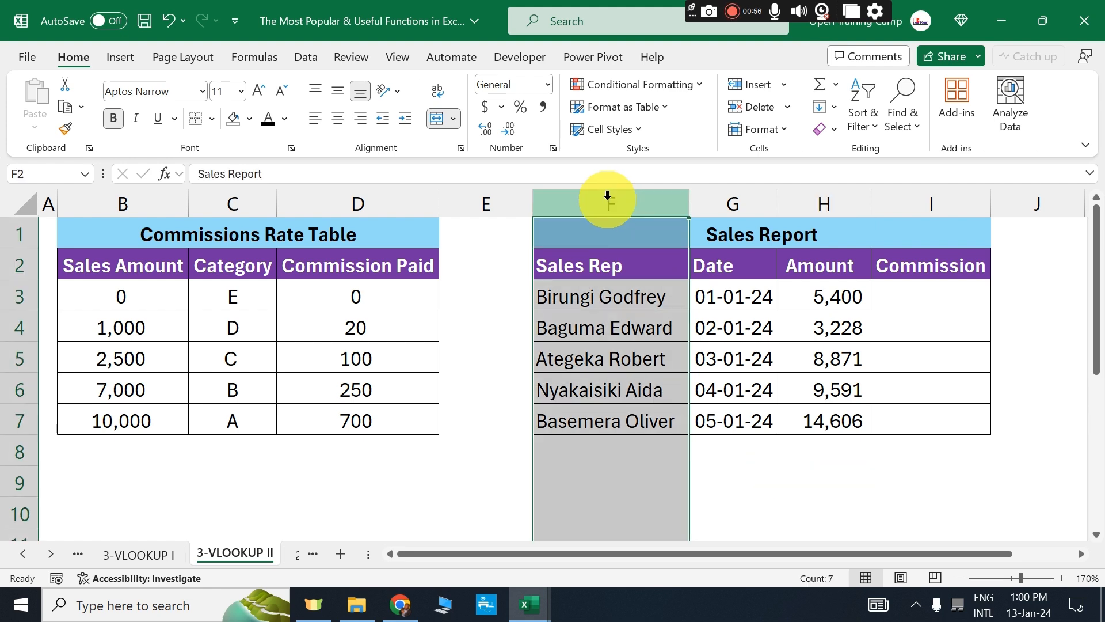
# Review the sales reps against the Sales Amount, Category and Commission Paid columns of the Commissions Rate Table.
pyautogui.click(612, 329)
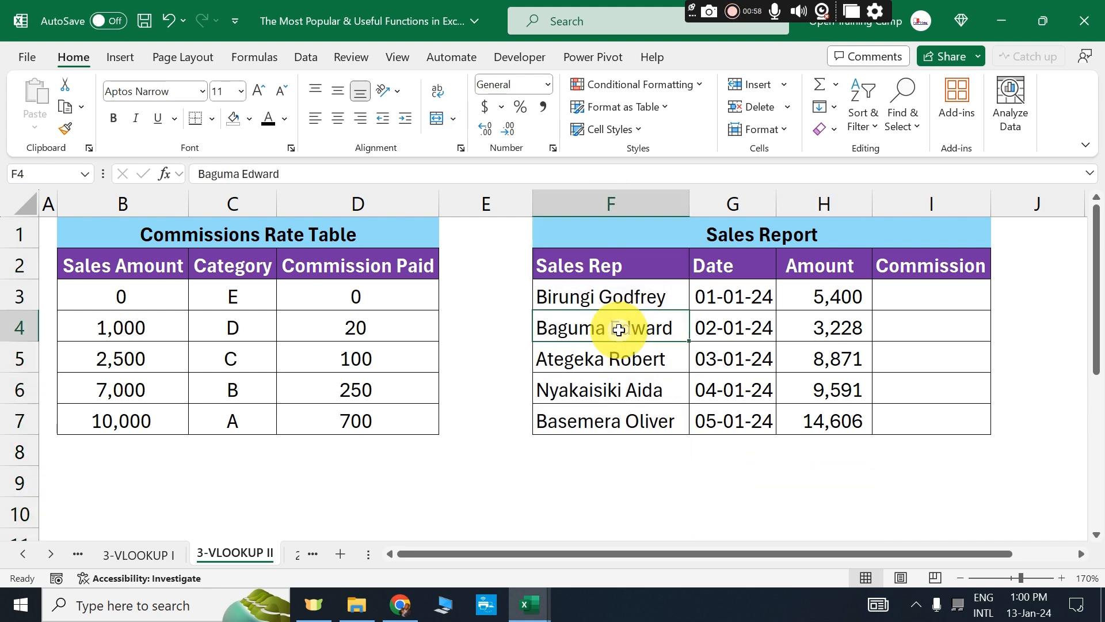
pyautogui.moveTo(92, 266); pyautogui.dragTo(250, 269)
pyautogui.moveTo(351, 295); pyautogui.dragTo(387, 417)
pyautogui.click(314, 469)
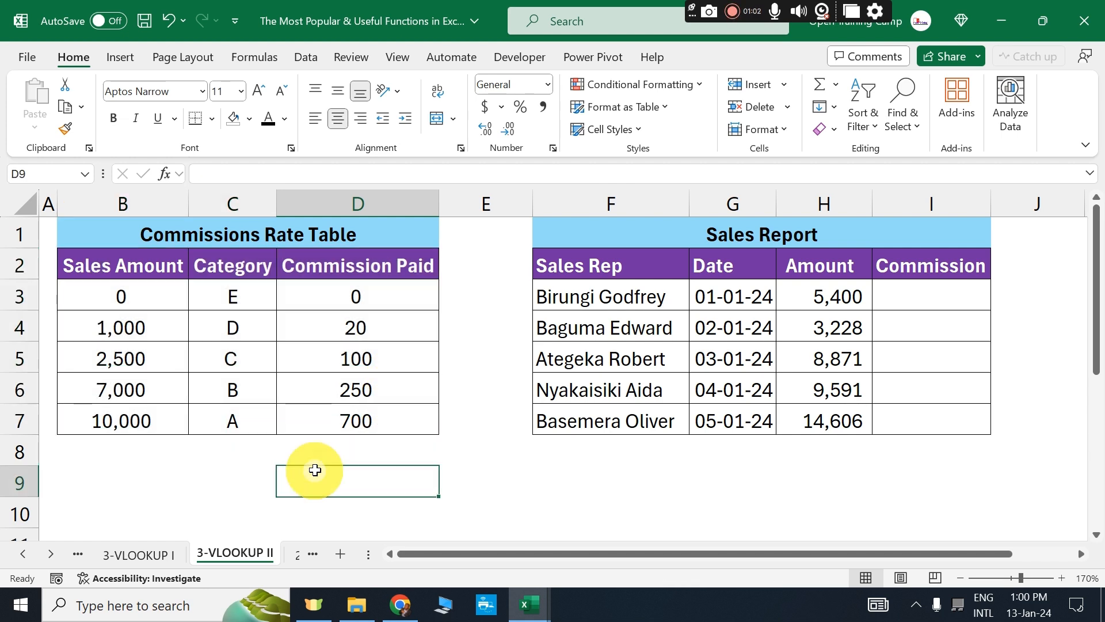
# Start a VLOOKUP formula in I3 with H3 as the lookup value and the absolute range $B$2:$D$7 as the table array.
pyautogui.click(924, 298)
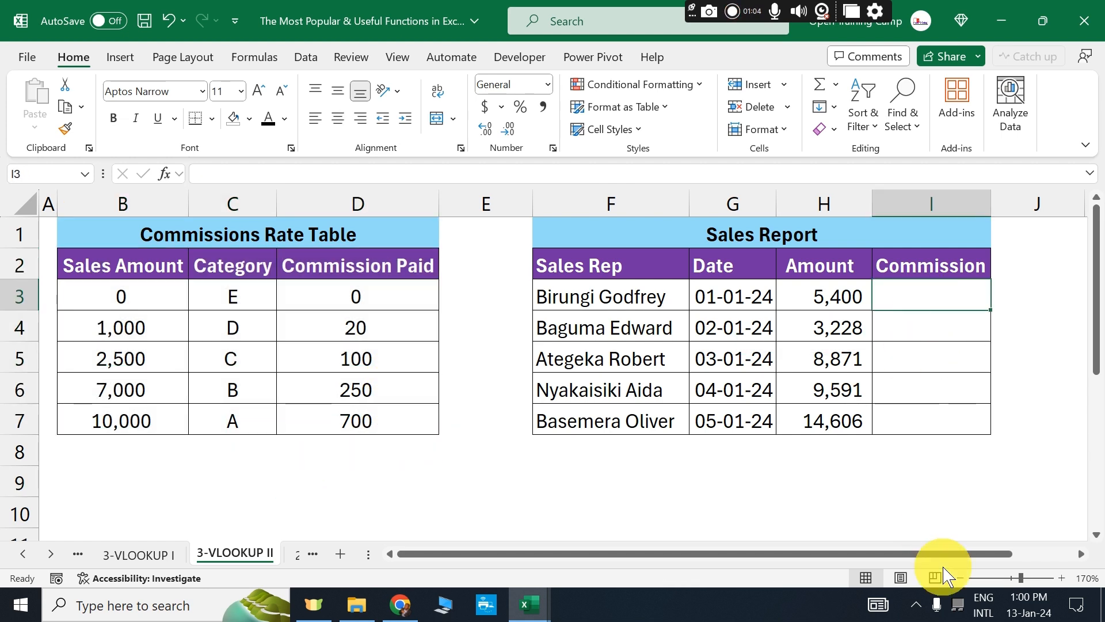
pyautogui.write('=')
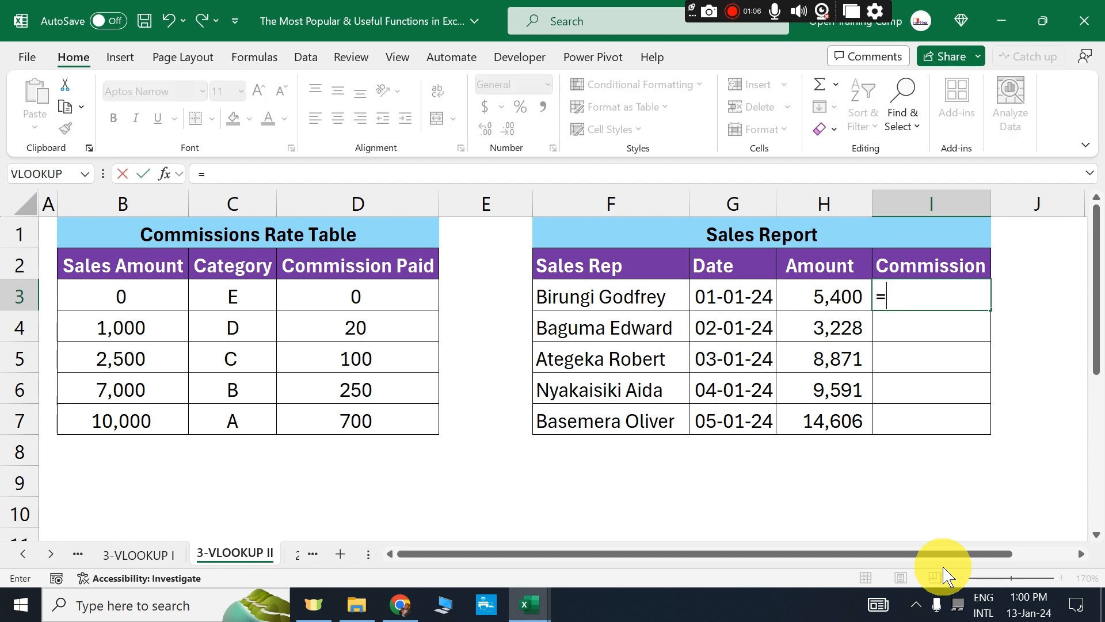
pyautogui.write('vl')
pyautogui.press('Tab')
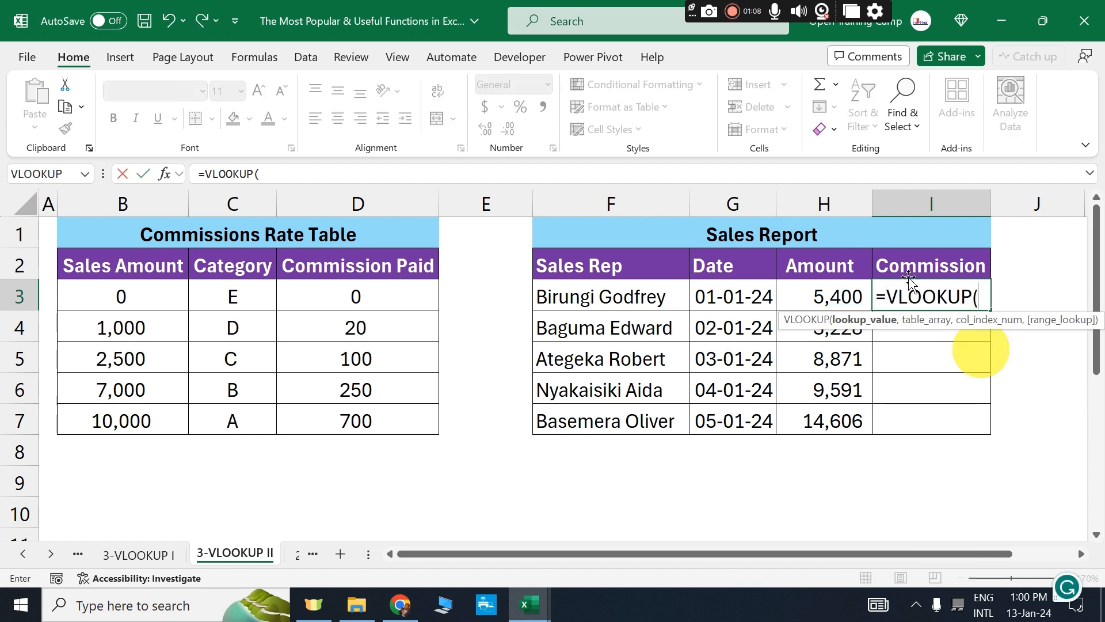
pyautogui.click(813, 297)
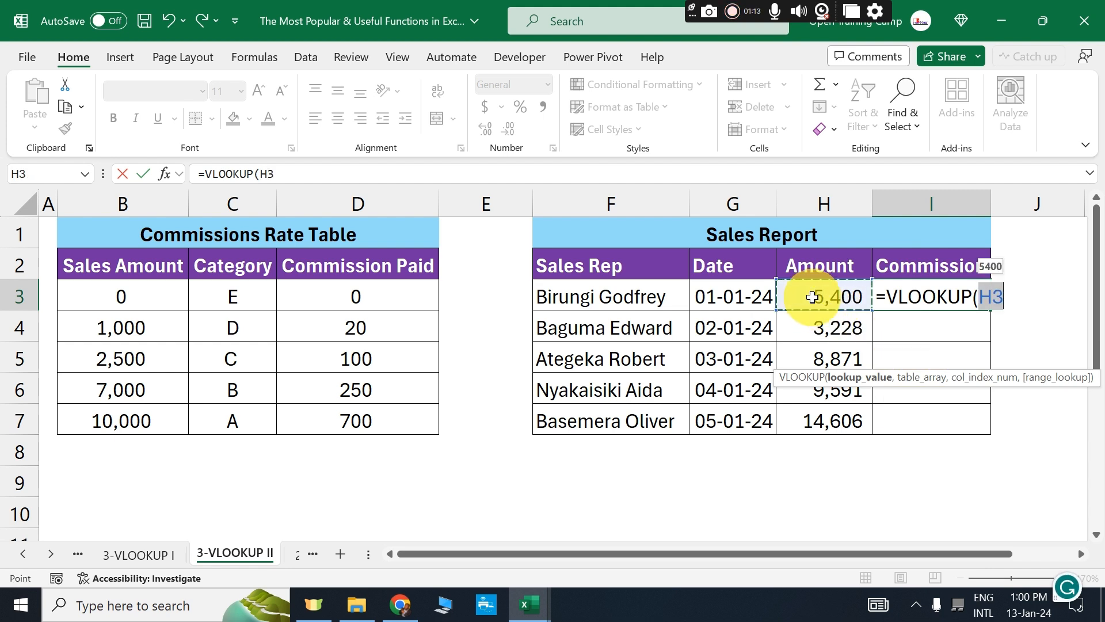
pyautogui.write(',')
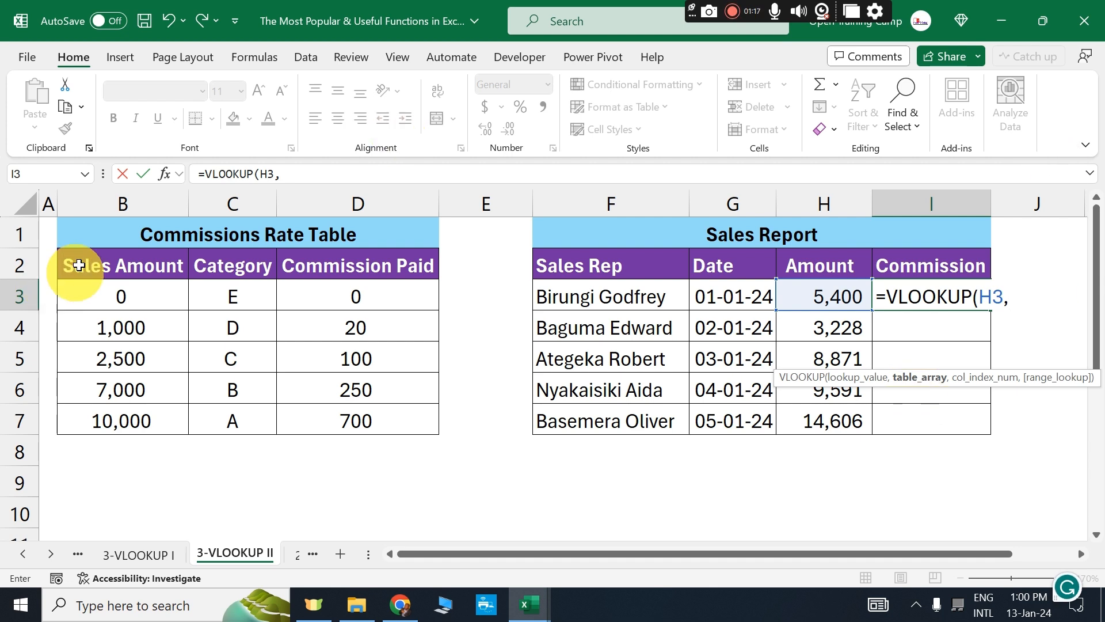
pyautogui.moveTo(81, 264); pyautogui.dragTo(415, 434)
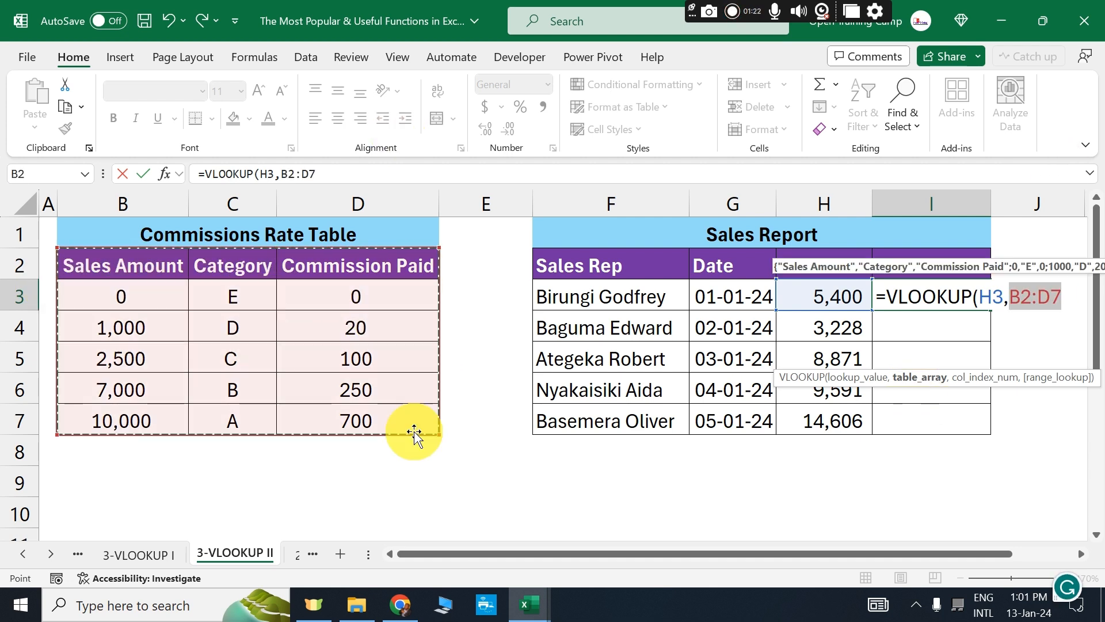
pyautogui.press('F4')
pyautogui.write(',')
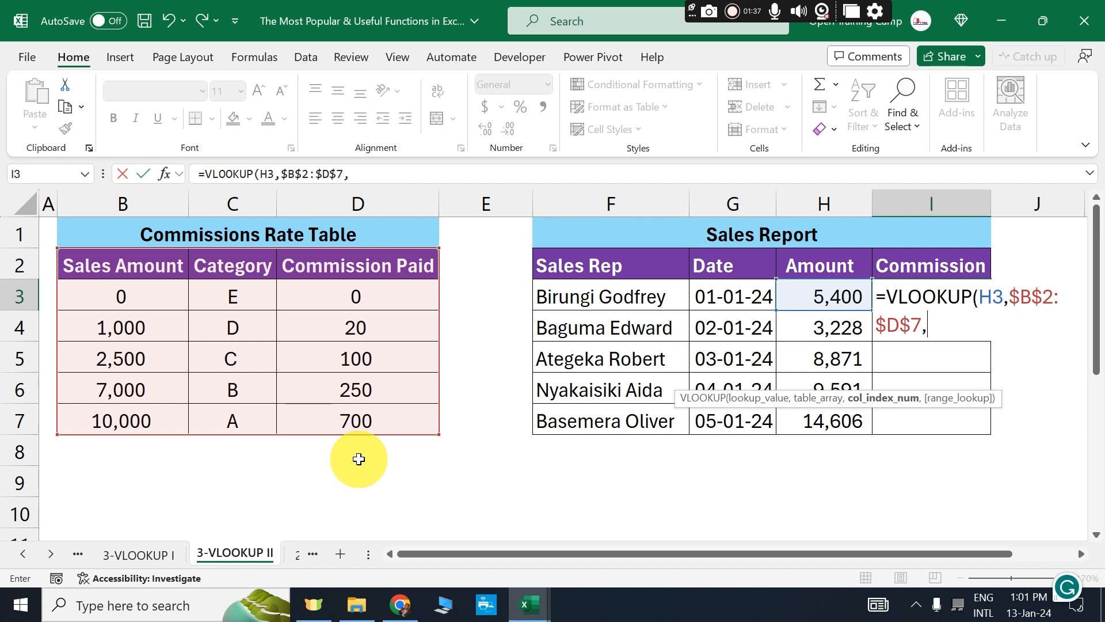
# Complete the I3 VLOOKUP with column index 3 and TRUE for an approximate match.
pyautogui.write(',')
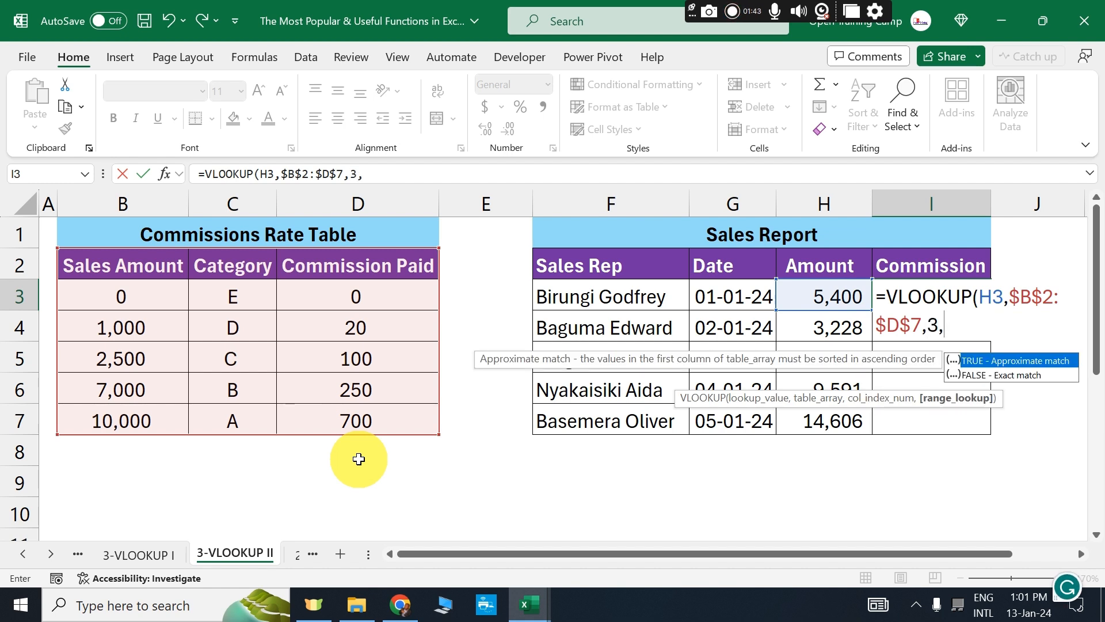
pyautogui.press('BackSpace')
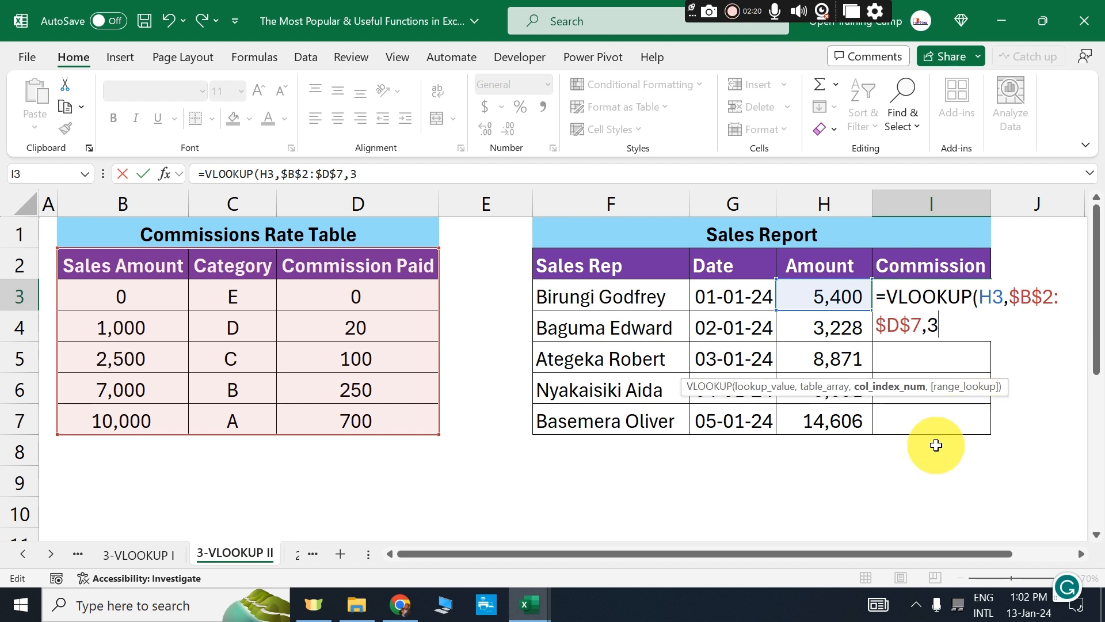
pyautogui.write(',')
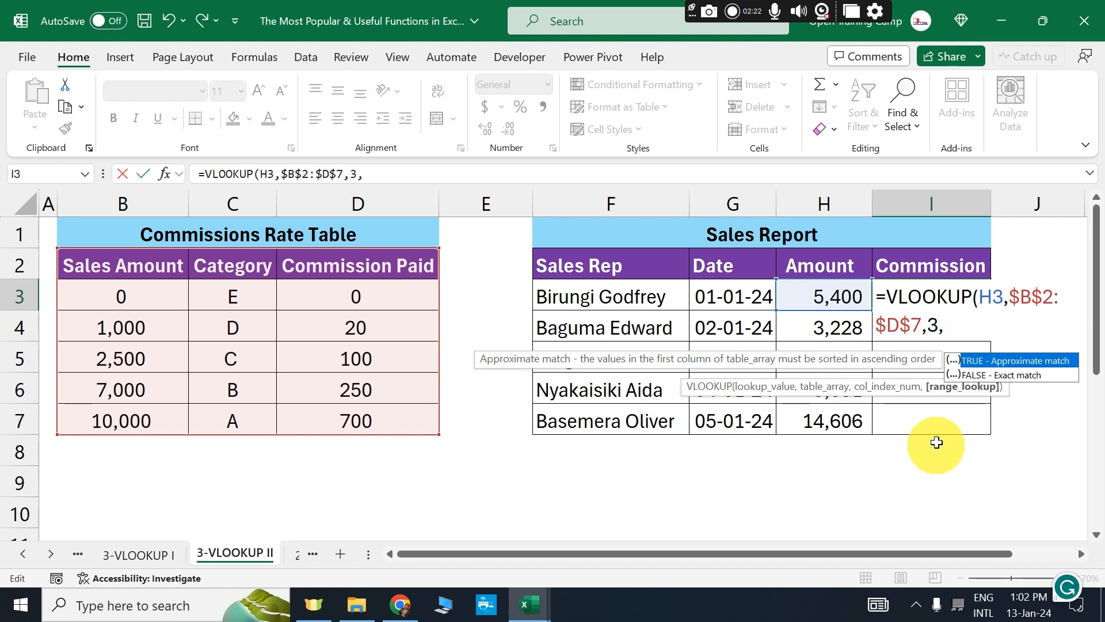
pyautogui.doubleClick(993, 361)
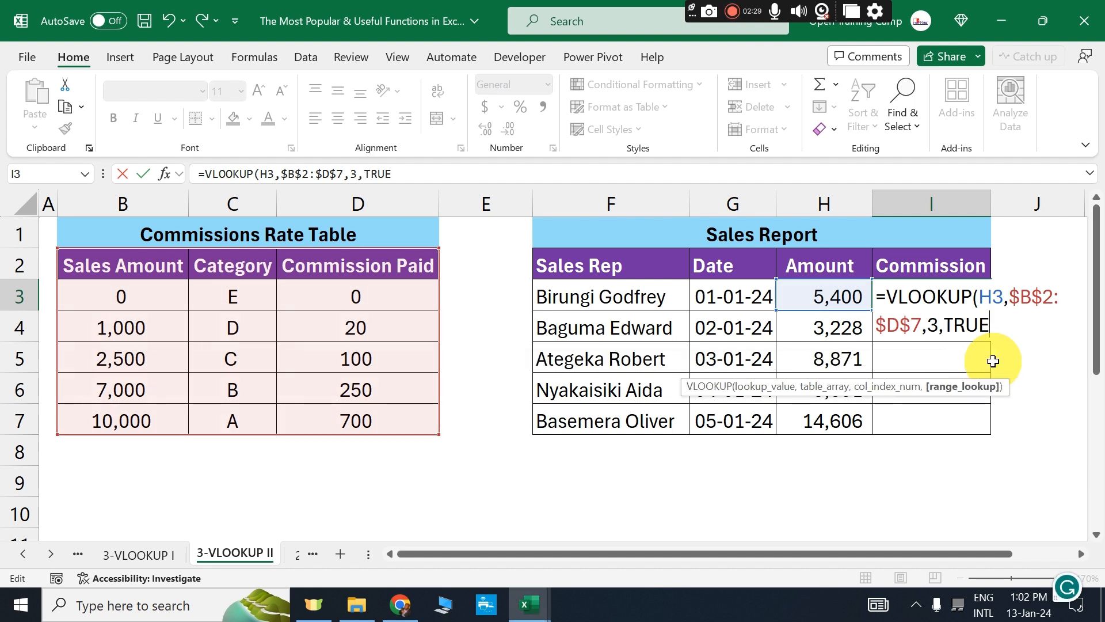
pyautogui.write(')')
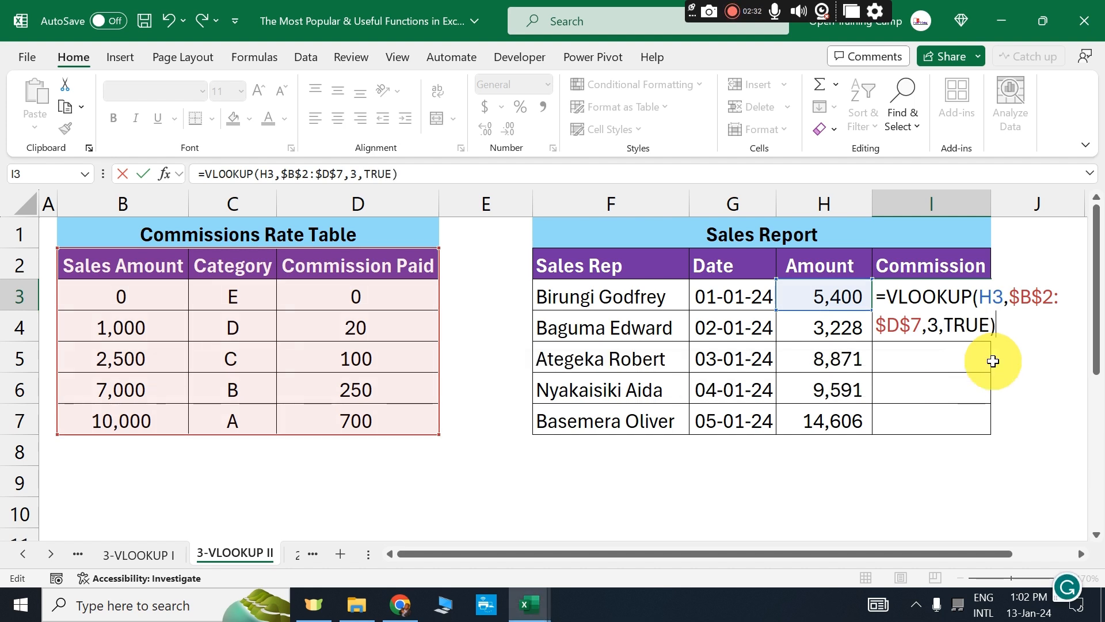
pyautogui.press('Return')
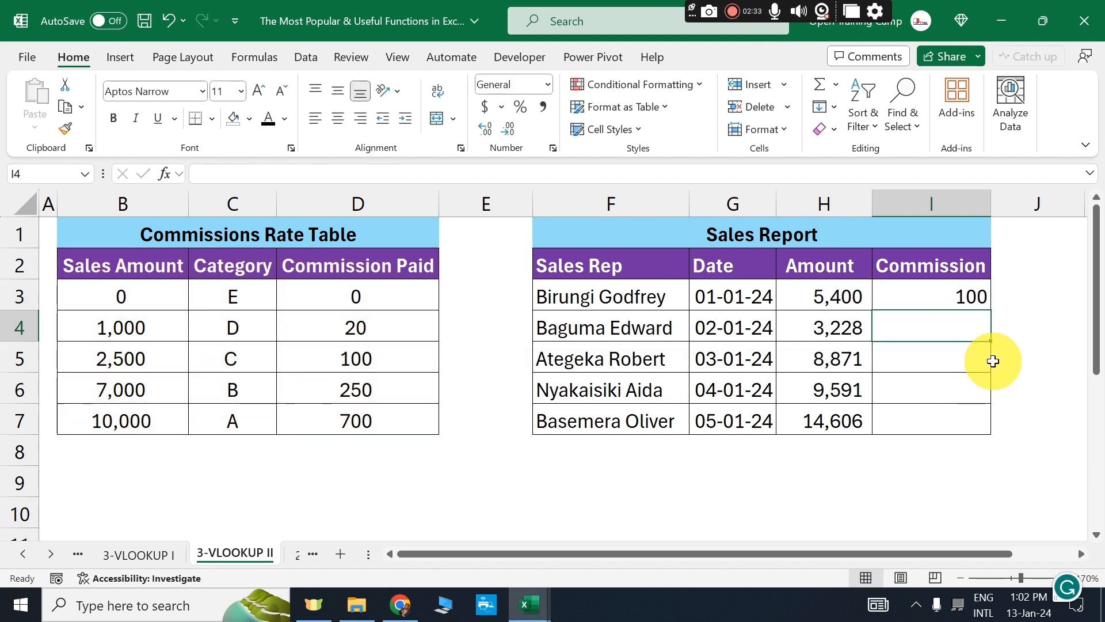
# Fill the I3 VLOOKUP formula down the Commission column to I7.
pyautogui.click(942, 297)
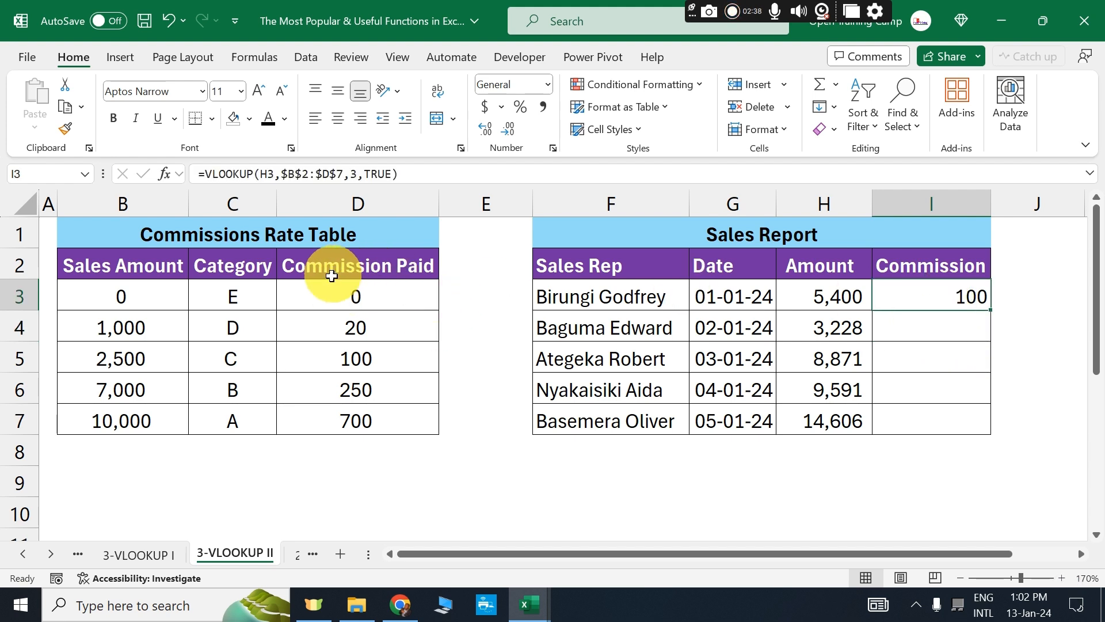
pyautogui.moveTo(567, 294); pyautogui.dragTo(886, 293)
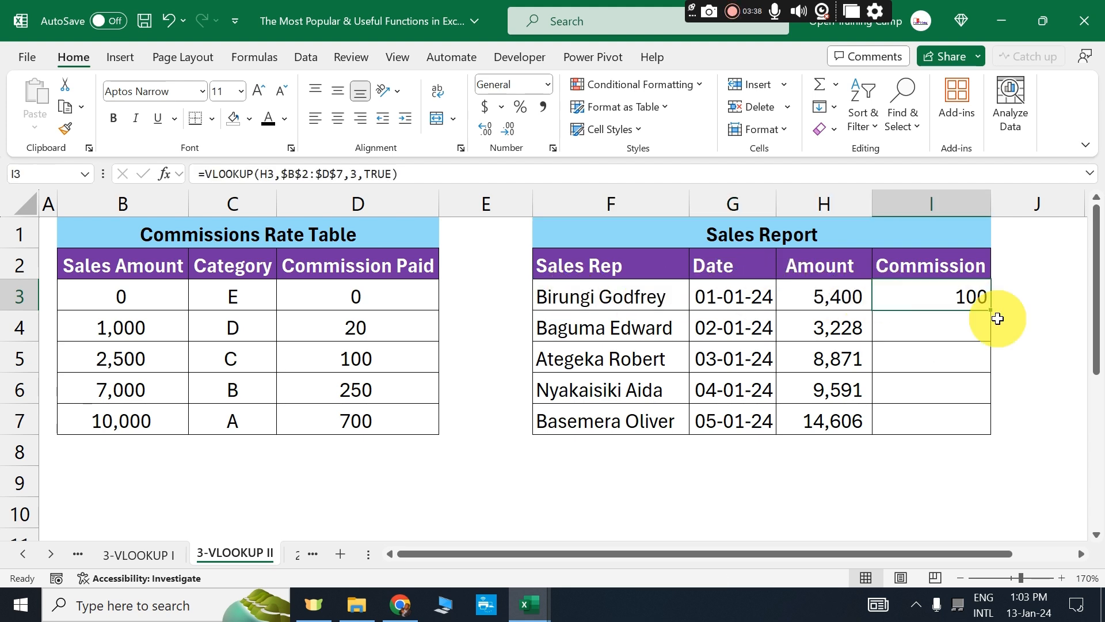
pyautogui.doubleClick(997, 319)
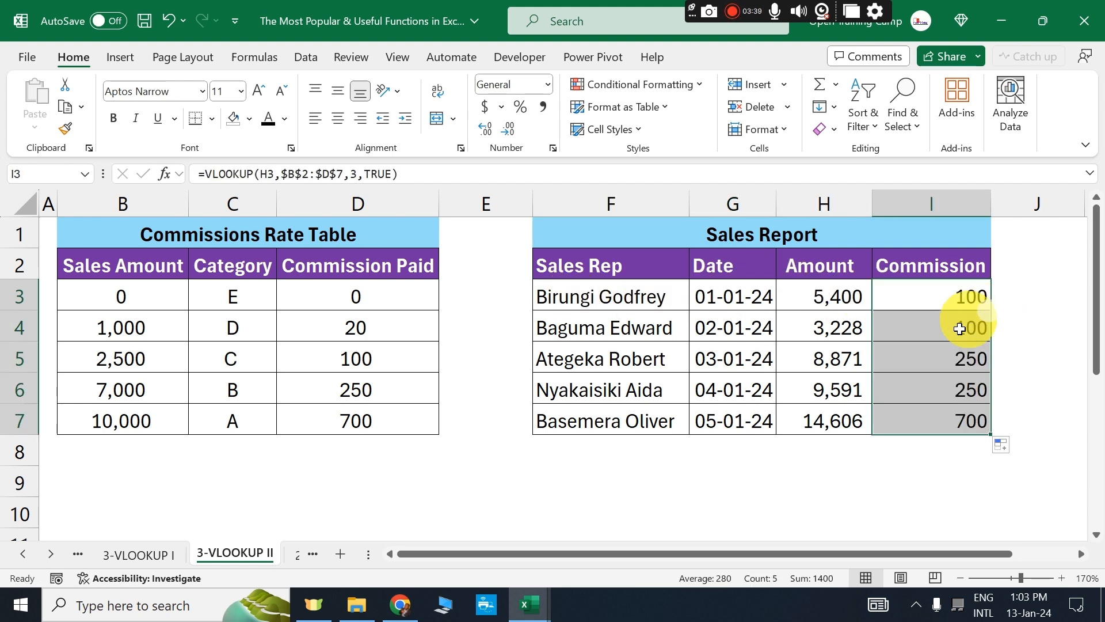
pyautogui.click(941, 369)
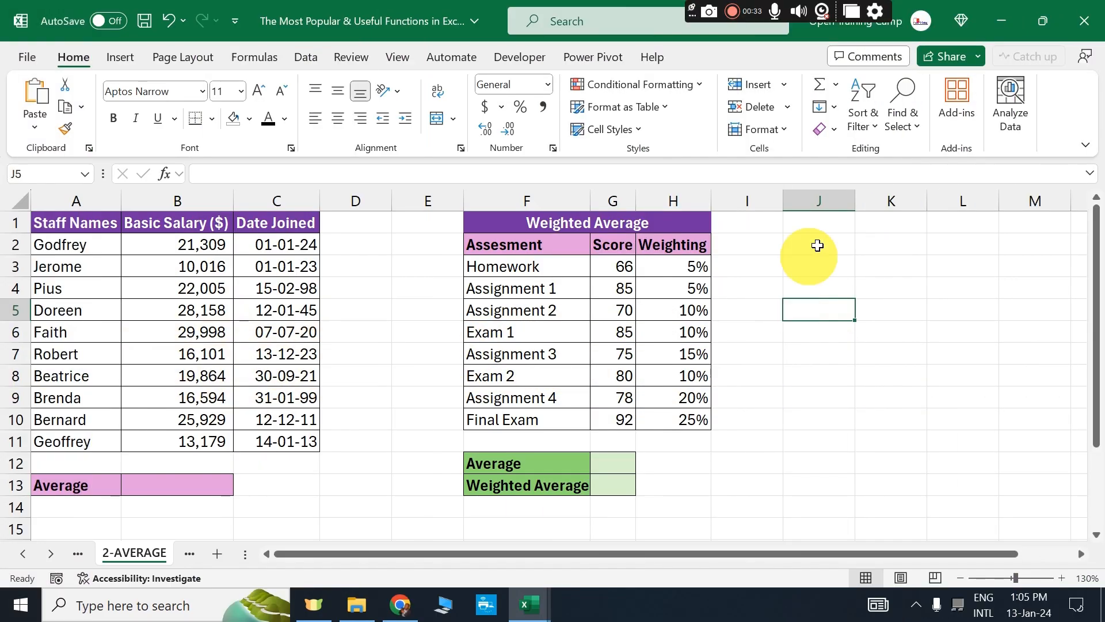
# Search the function library for AVERAGE, read its description and arguments, and close it without inserting the function.
pyautogui.click(164, 174)
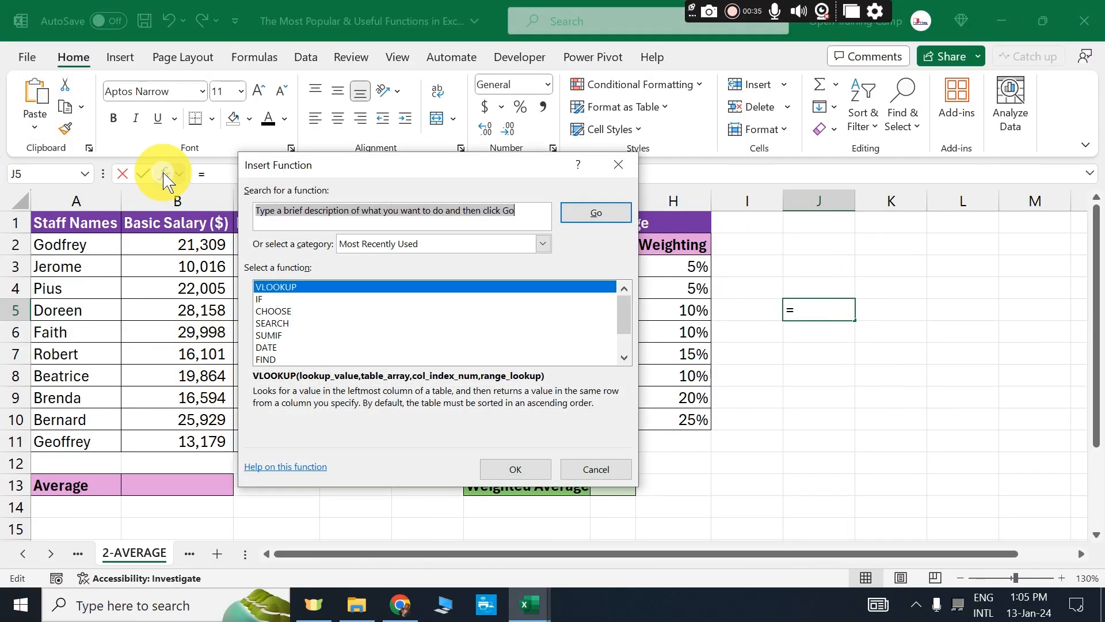
pyautogui.write('A')
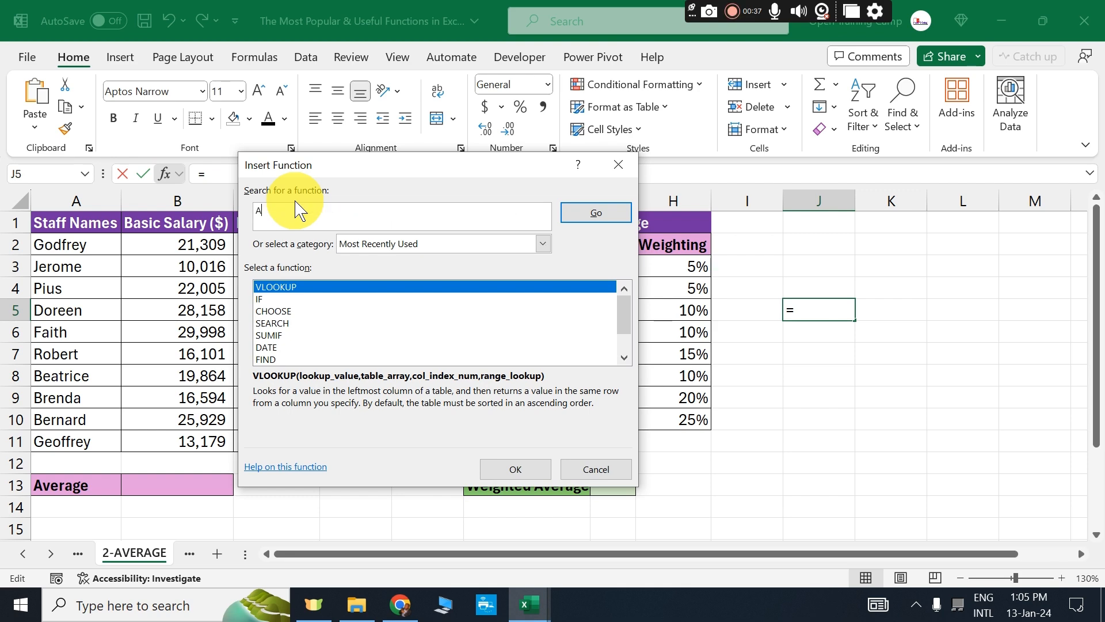
pyautogui.write('VERAGE')
pyautogui.click(594, 214)
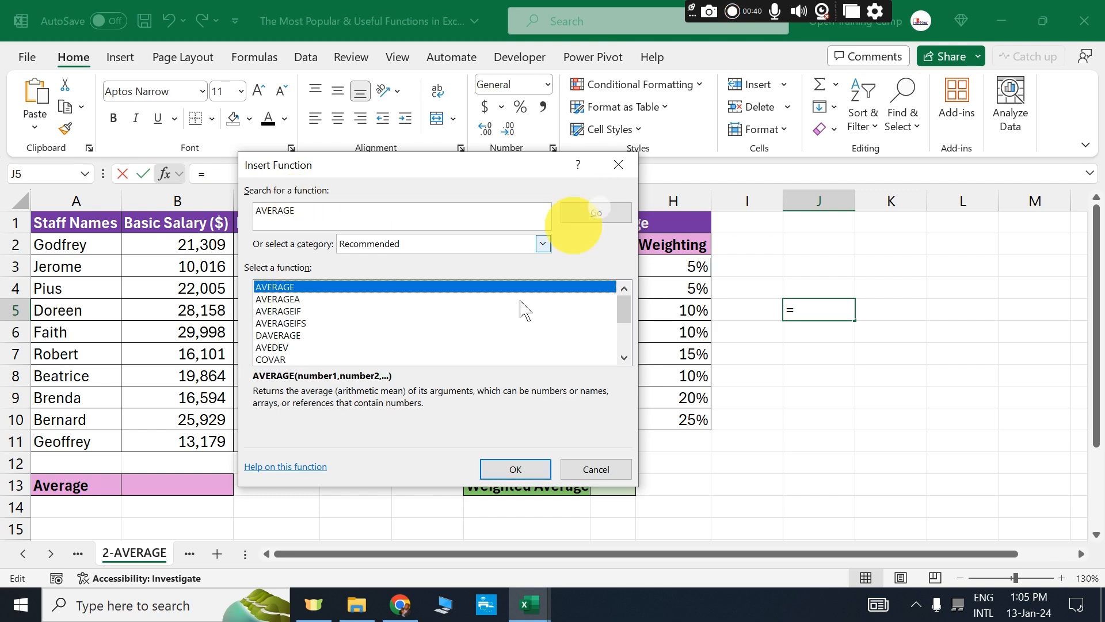
pyautogui.click(516, 471)
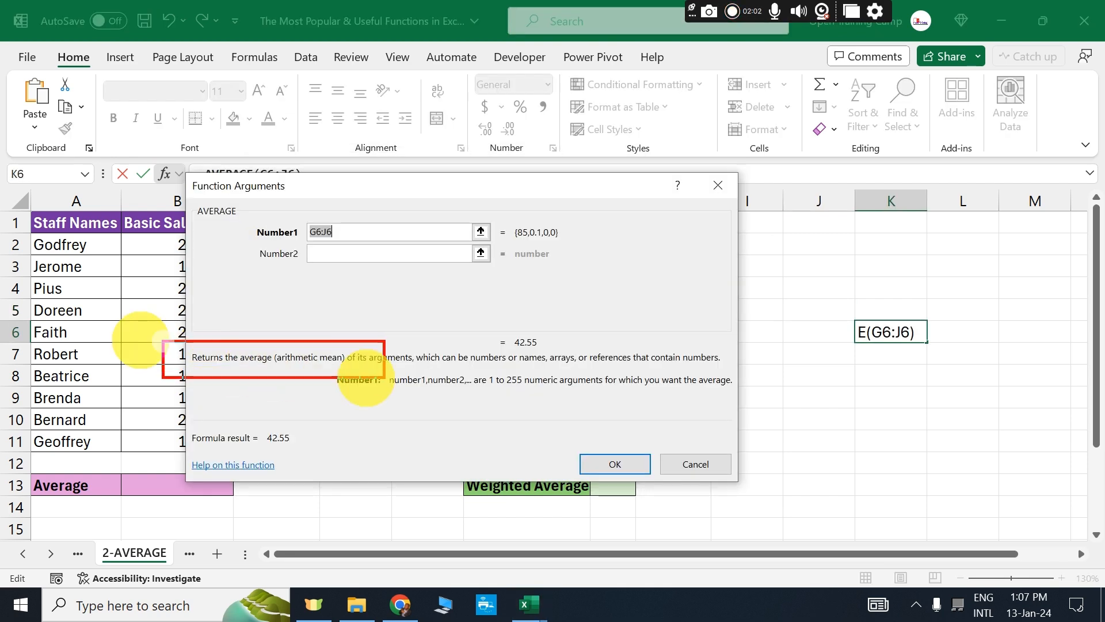
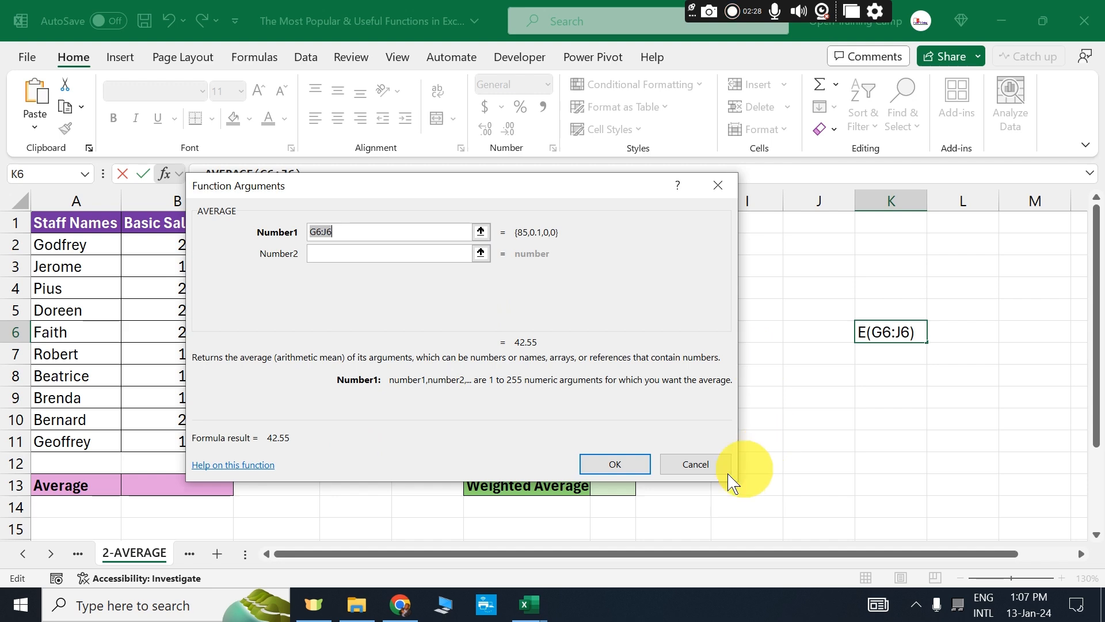
pyautogui.click(701, 464)
pyautogui.click(395, 332)
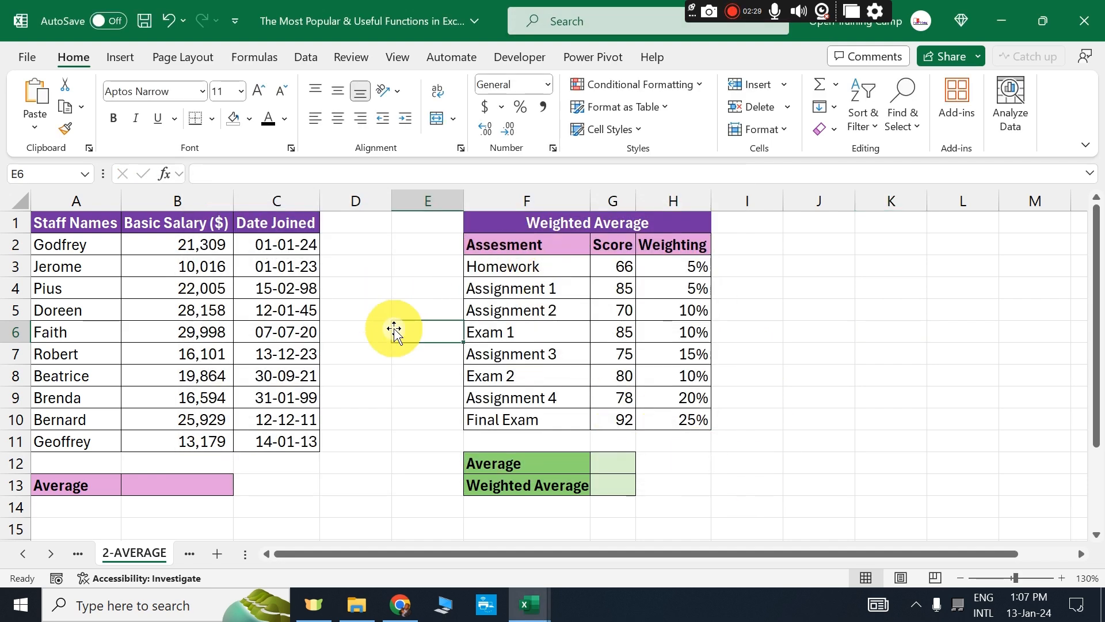
pyautogui.scroll(-1, 395, 333)
pyautogui.scroll(1, 390, 326)
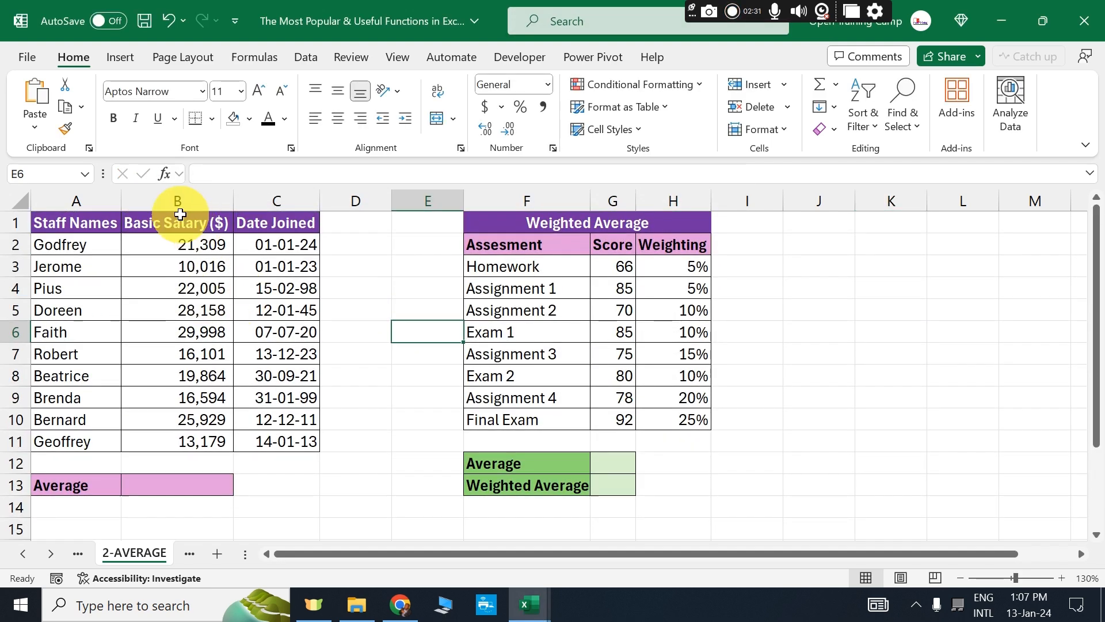
# Calculate the average basic salary in B13 with =AVERAGE(B2:B11).
pyautogui.moveTo(155, 227); pyautogui.dragTo(166, 437)
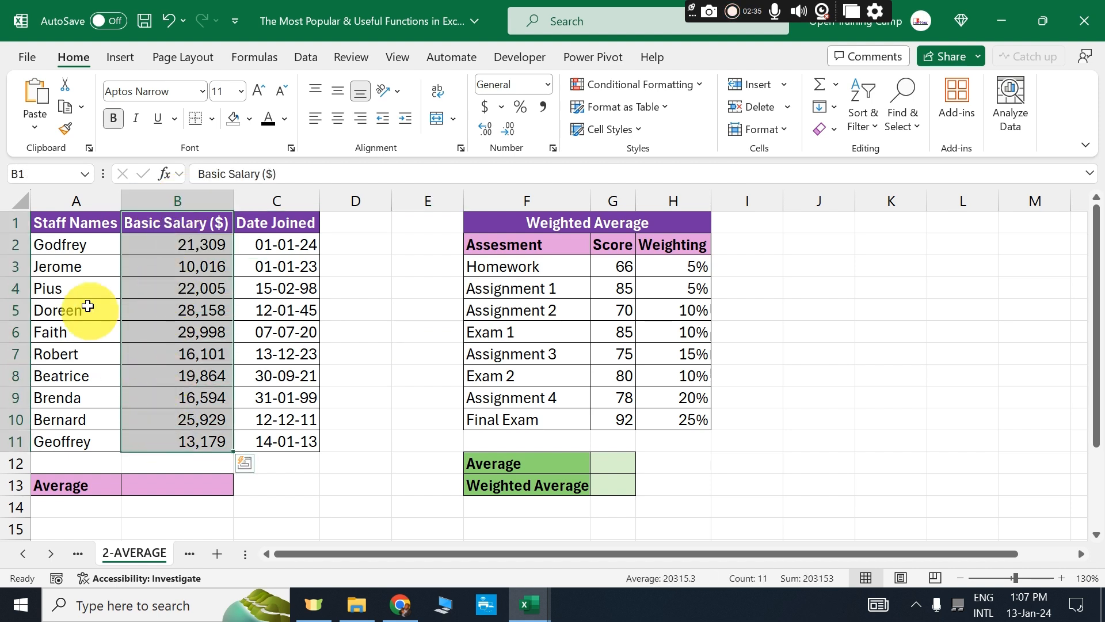
pyautogui.click(80, 287)
pyautogui.doubleClick(153, 485)
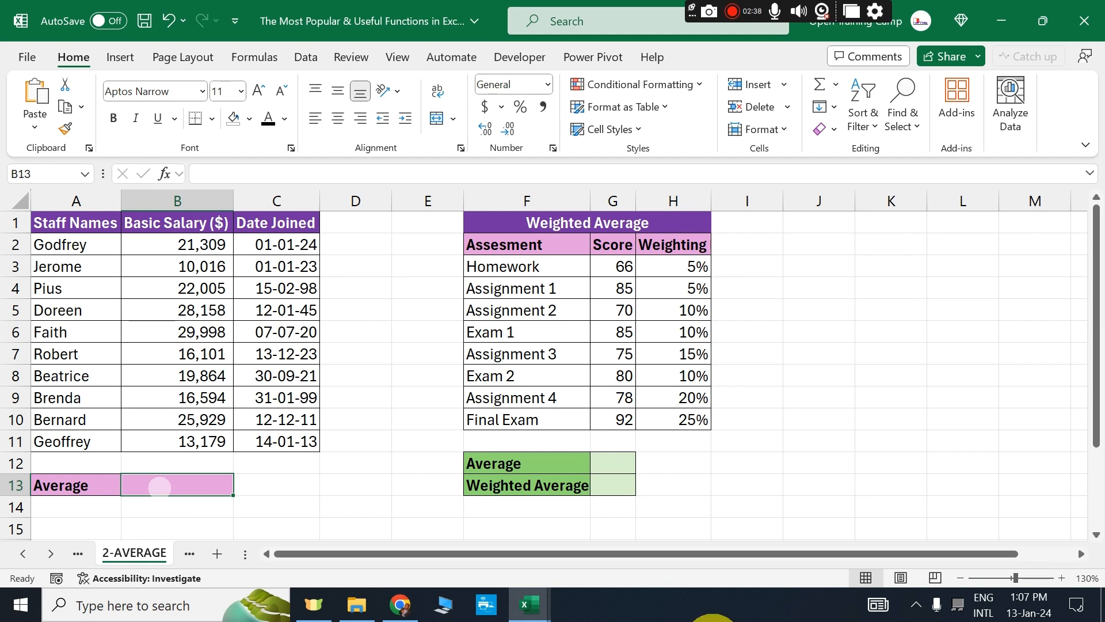
pyautogui.write('=avera')
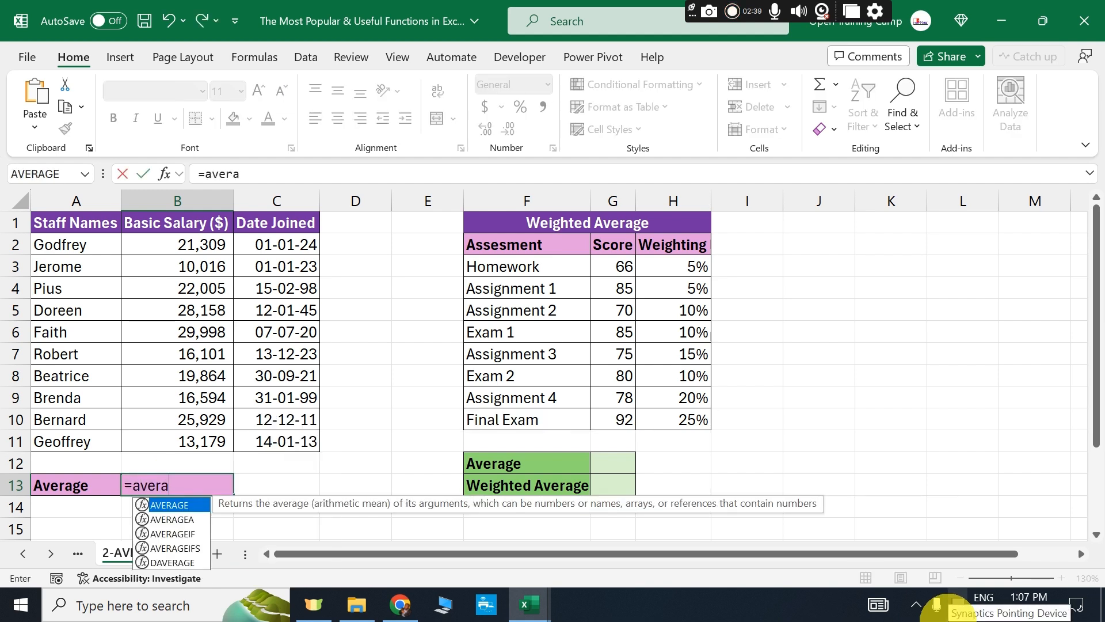
pyautogui.write('g')
pyautogui.press('Tab')
pyautogui.moveTo(190, 245); pyautogui.dragTo(191, 442)
pyautogui.write(')')
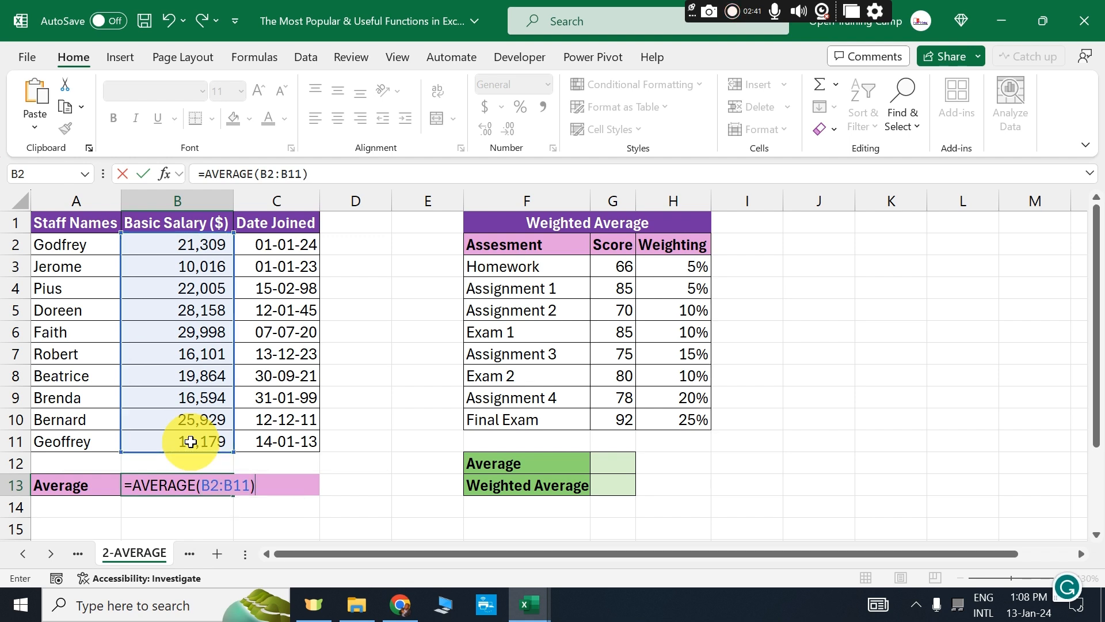
pyautogui.press('Return')
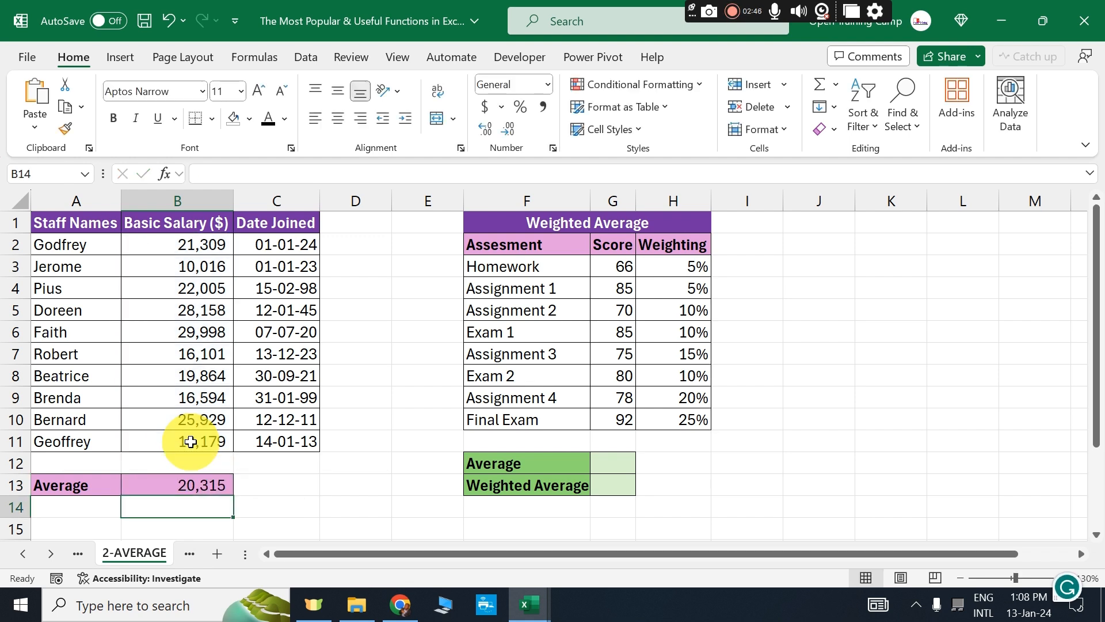
pyautogui.click(355, 487)
pyautogui.click(179, 490)
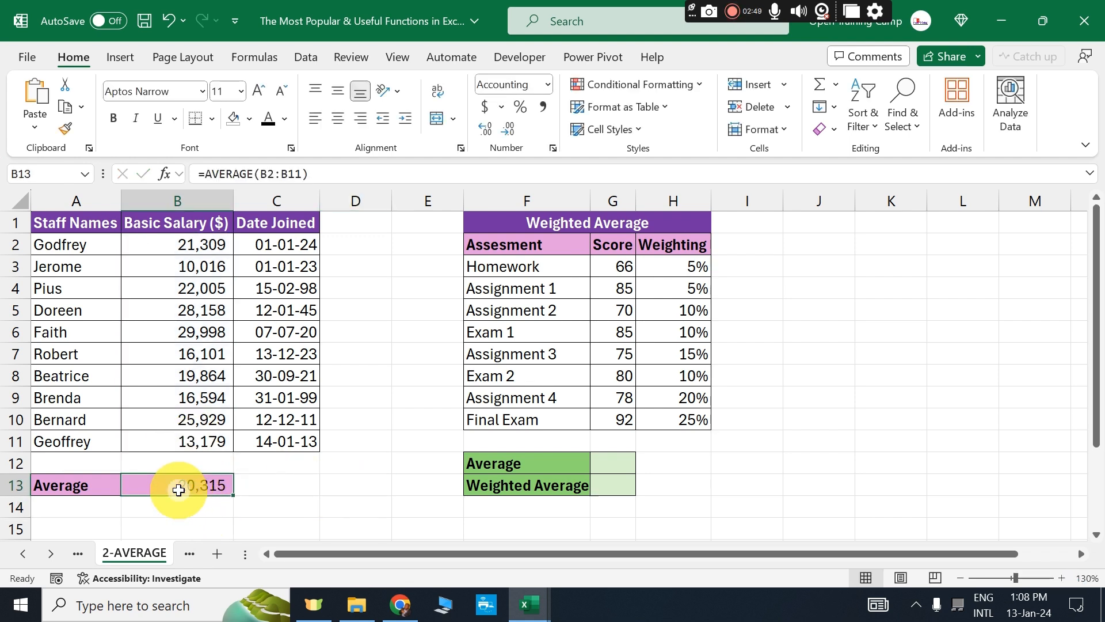
# Examine the staff table and the Weighted Average table, including its Average and Weighted Average rows.
pyautogui.moveTo(58, 222); pyautogui.dragTo(284, 421)
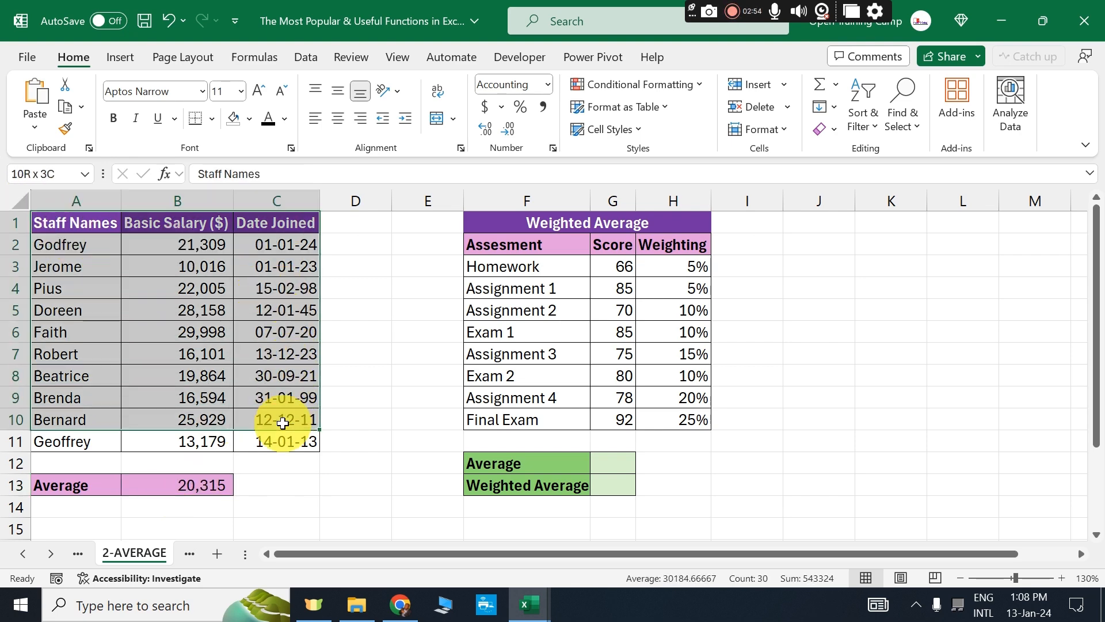
pyautogui.moveTo(525, 199); pyautogui.dragTo(691, 197)
pyautogui.click(533, 311)
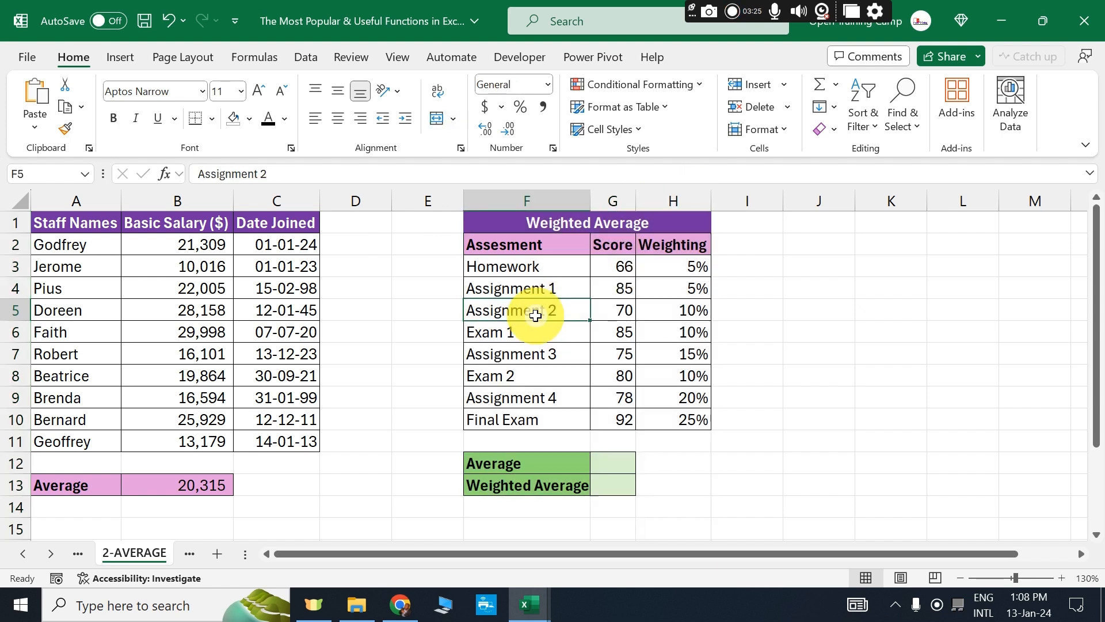
pyautogui.click(509, 466)
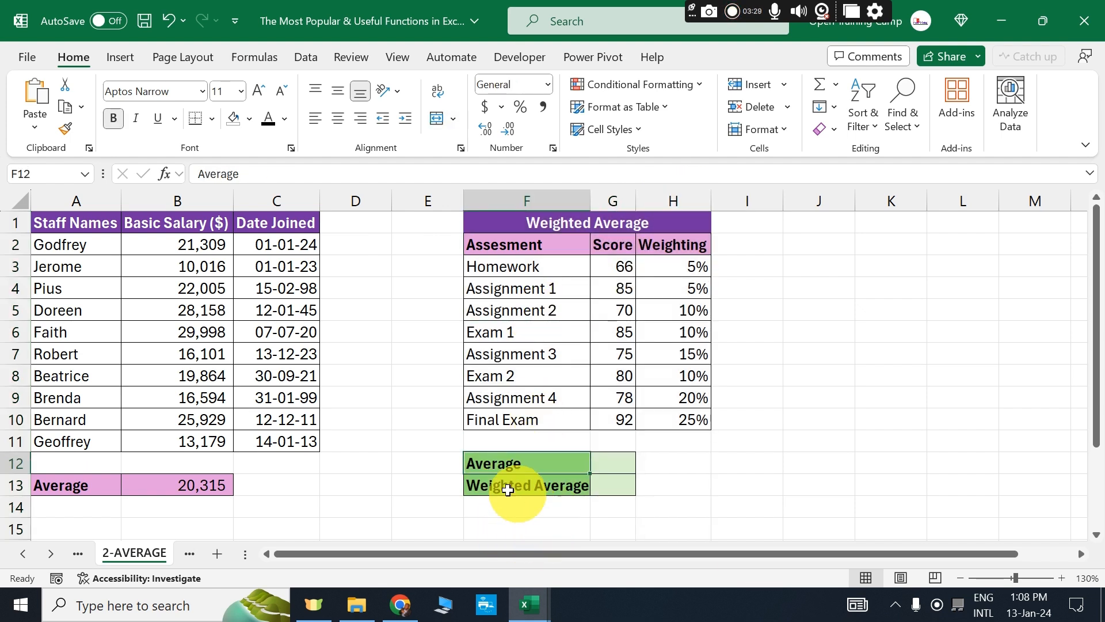
# Calculate the simple average of the assessment scores in G12 with =AVERAGE(G3:G10).
pyautogui.click(494, 487)
pyautogui.click(829, 486)
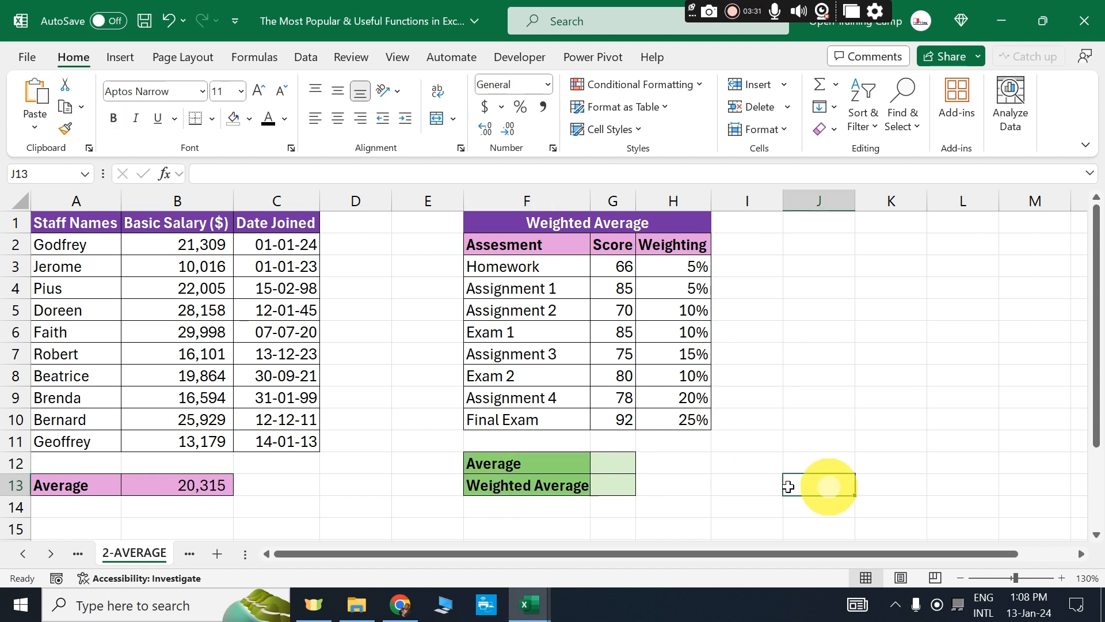
pyautogui.moveTo(521, 456); pyautogui.dragTo(595, 483)
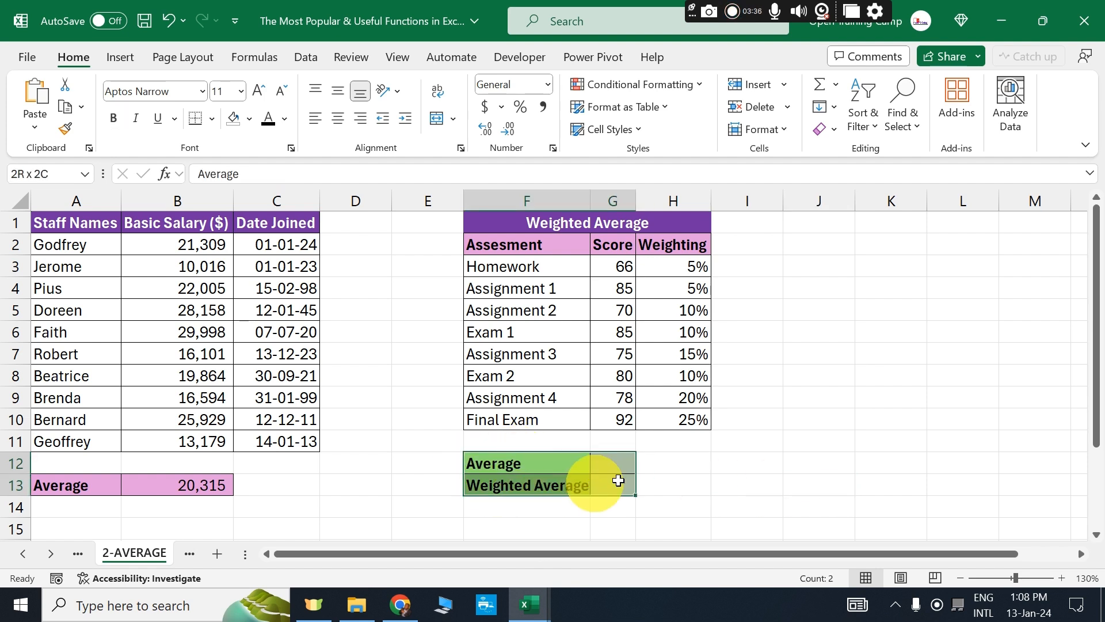
pyautogui.click(537, 480)
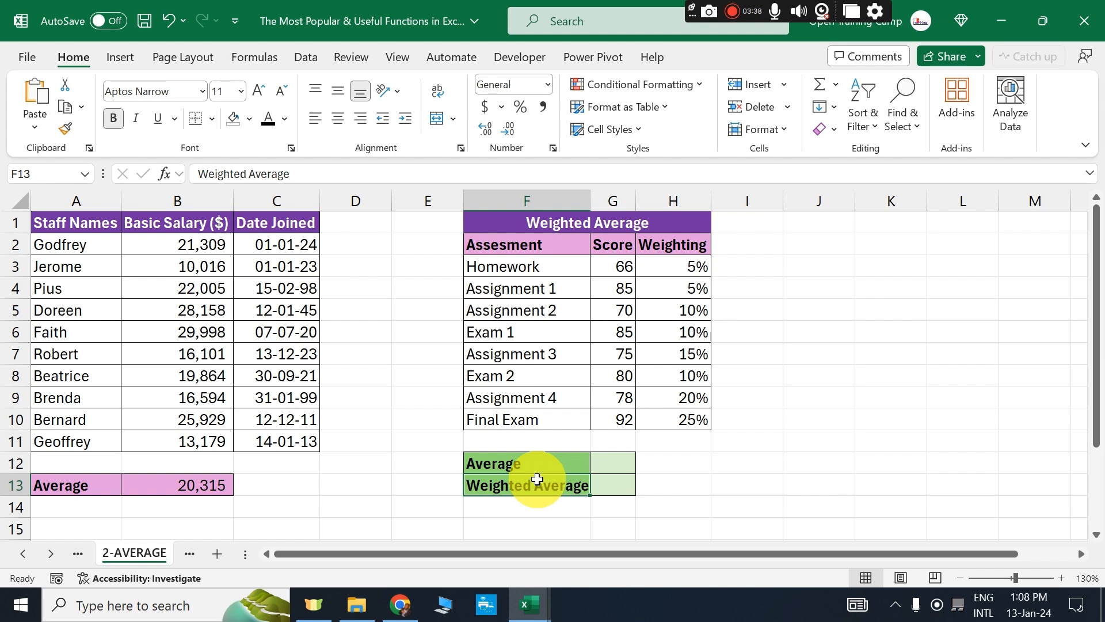
pyautogui.click(617, 460)
pyautogui.write('=avera')
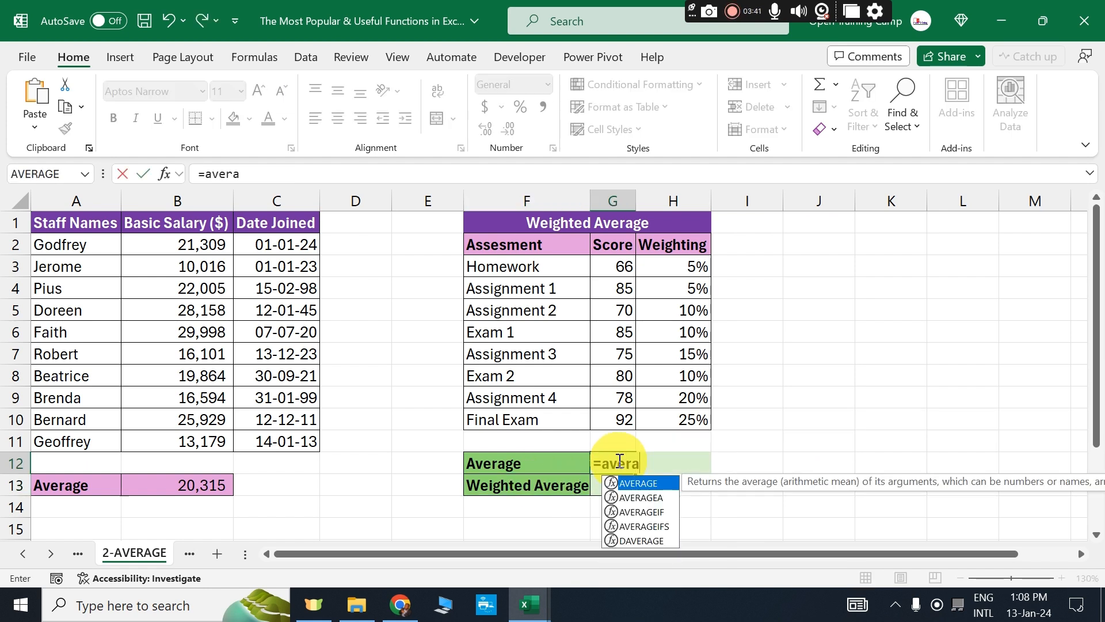
pyautogui.press('Tab')
pyautogui.moveTo(612, 268); pyautogui.dragTo(618, 418)
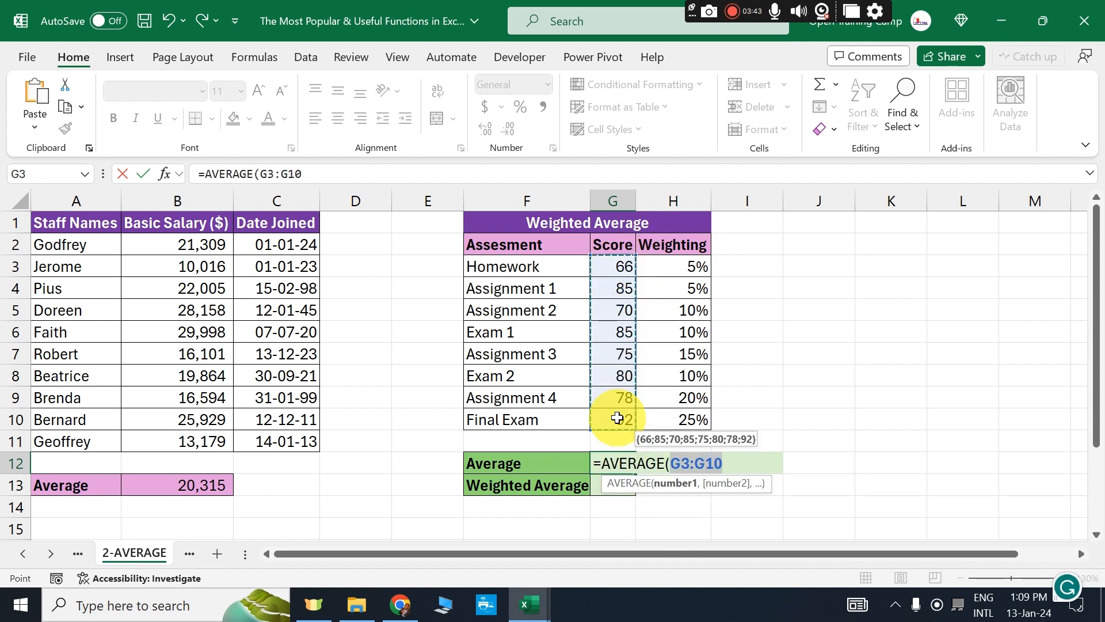
pyautogui.write(')')
pyautogui.press('Return')
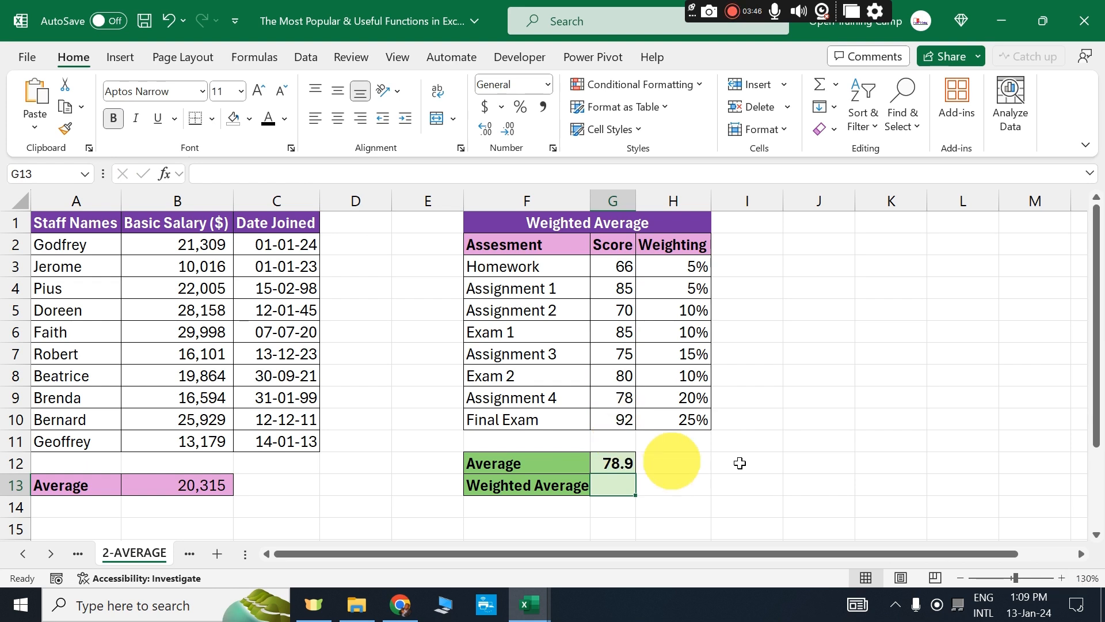
pyautogui.click(628, 463)
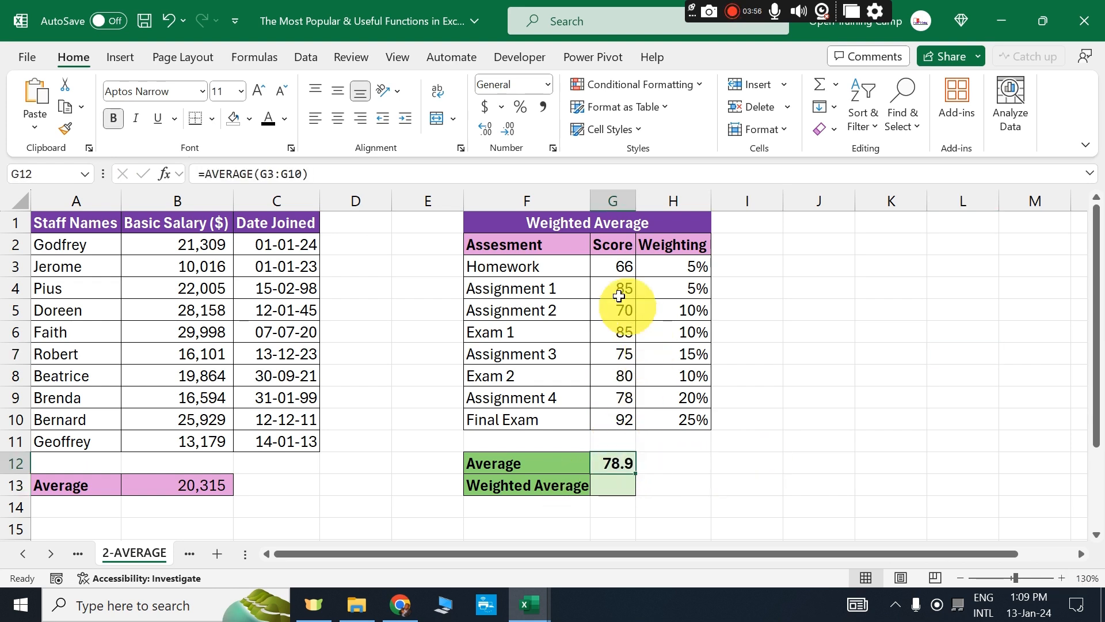
# Calculate the weighted average of the assessment scores in G13 with =SUMPRODUCT(G3:G10,H3:H10).
pyautogui.moveTo(624, 267); pyautogui.dragTo(607, 416)
pyautogui.moveTo(510, 269); pyautogui.dragTo(506, 414)
pyautogui.click(523, 491)
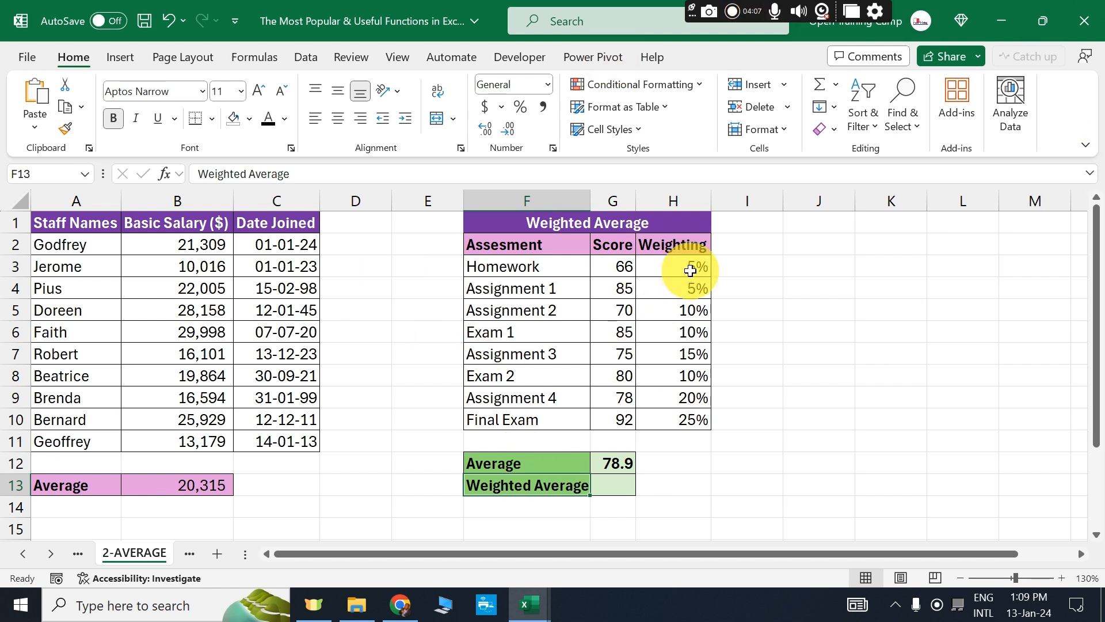
pyautogui.moveTo(690, 271); pyautogui.dragTo(685, 411)
pyautogui.click(615, 486)
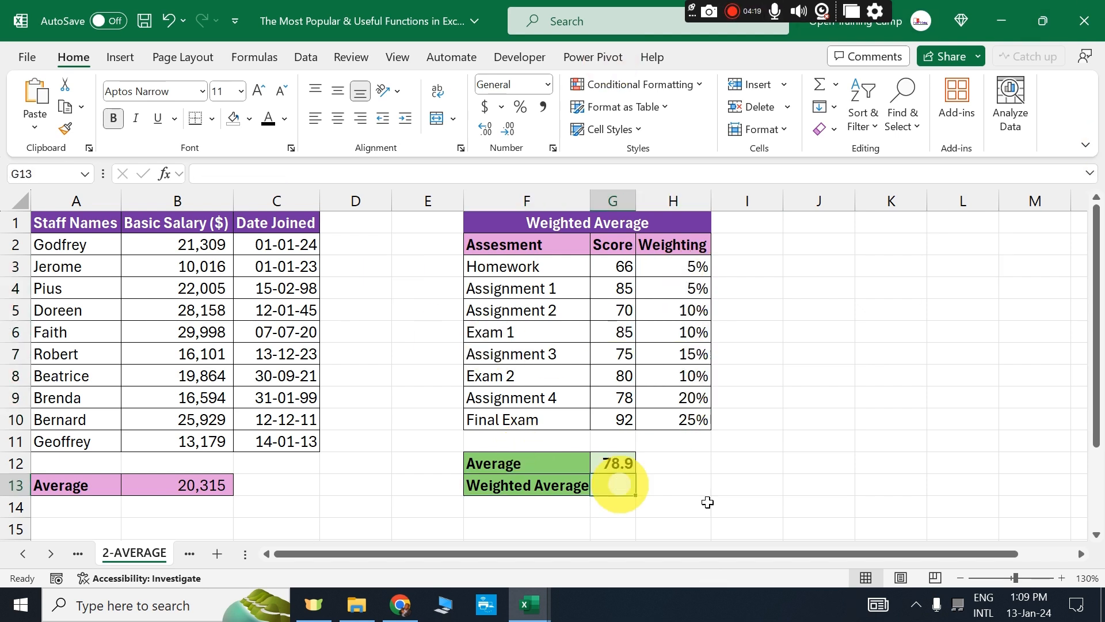
pyautogui.write('=sumpro')
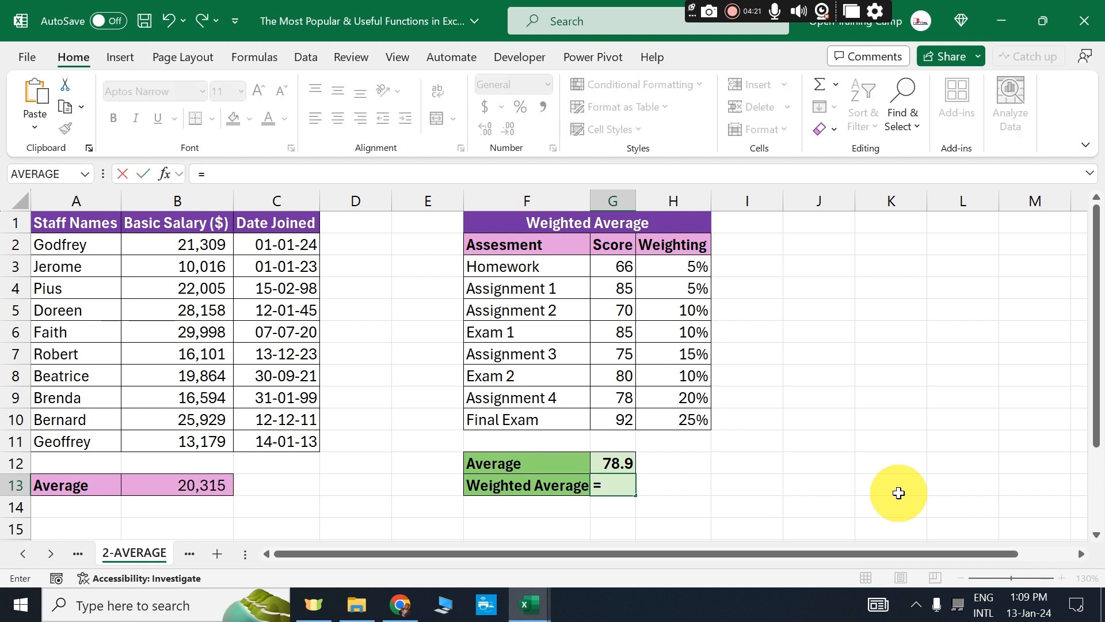
pyautogui.press('Tab')
pyautogui.moveTo(615, 266); pyautogui.dragTo(617, 420)
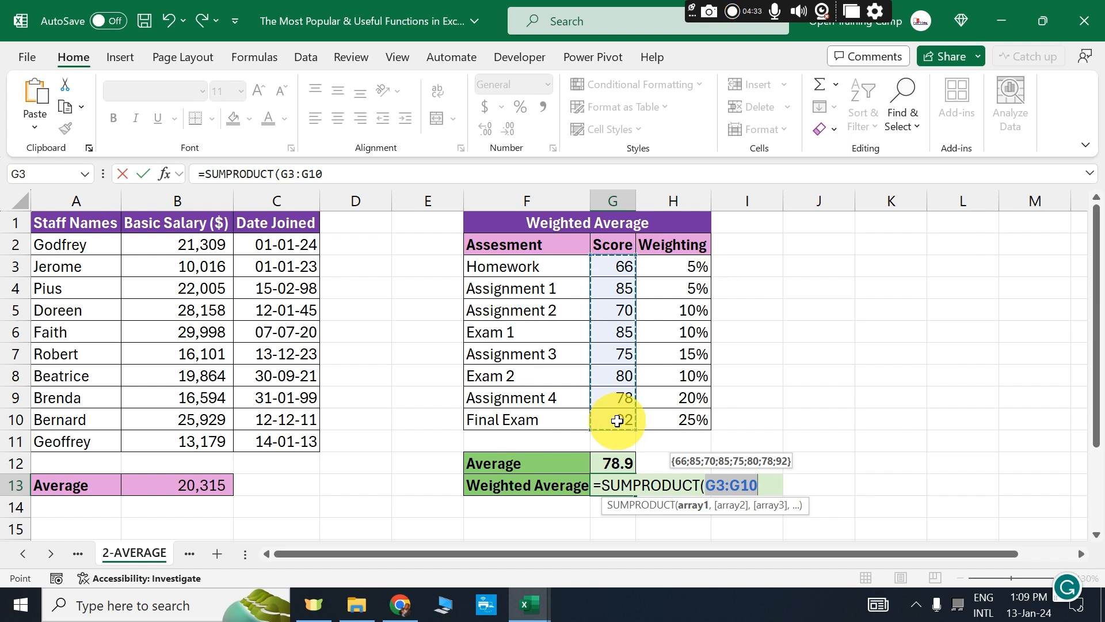
pyautogui.write(',')
pyautogui.moveTo(671, 276); pyautogui.dragTo(663, 428)
pyautogui.write(')')
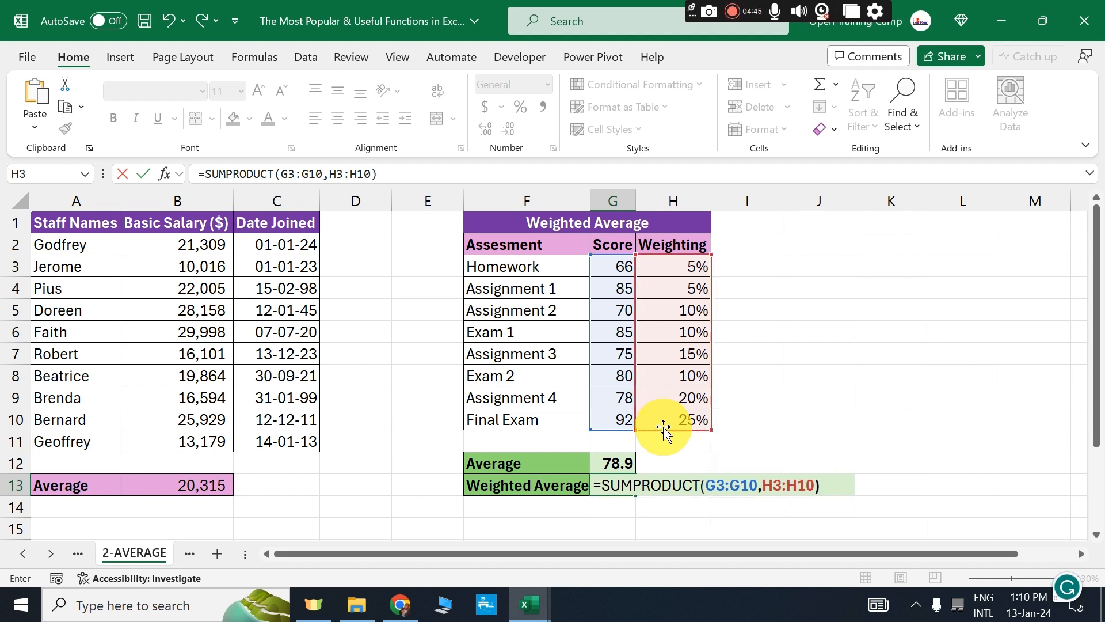
pyautogui.press('Return')
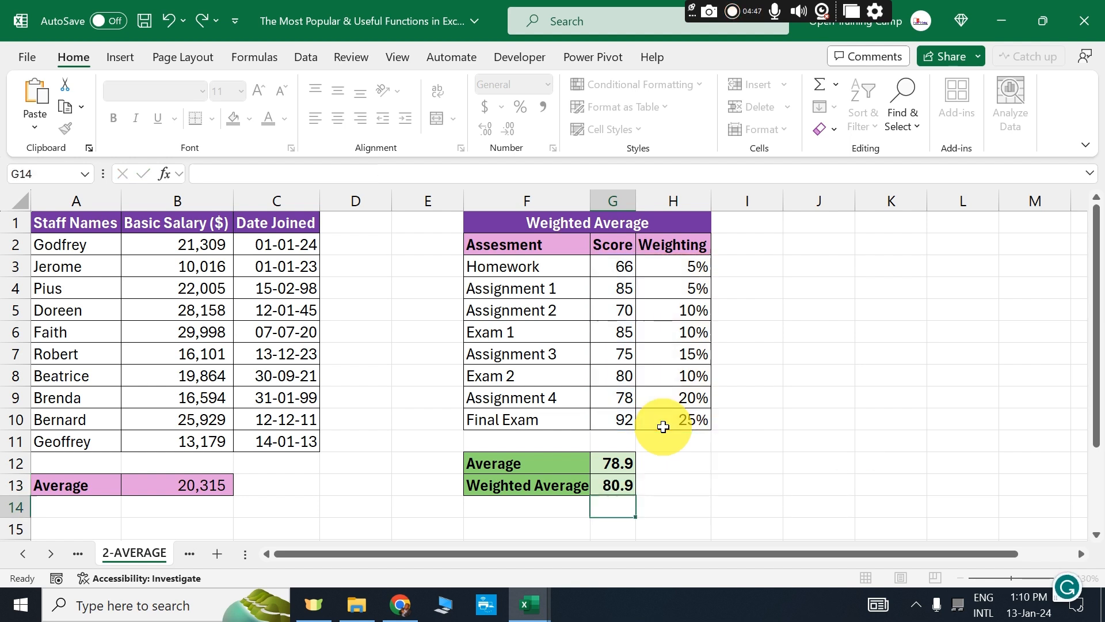
# Compare the Weighted Average row with the assessment scores and their weightings in the table above.
pyautogui.click(749, 494)
pyautogui.moveTo(486, 488); pyautogui.dragTo(612, 483)
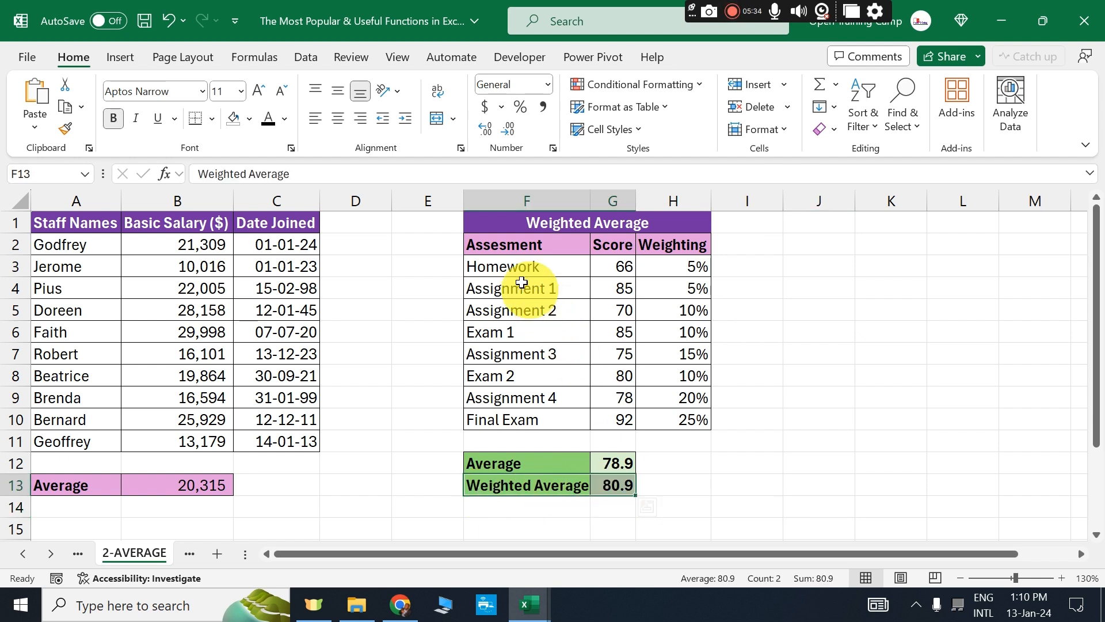
pyautogui.moveTo(510, 267); pyautogui.dragTo(685, 420)
pyautogui.moveTo(684, 245); pyautogui.dragTo(680, 414)
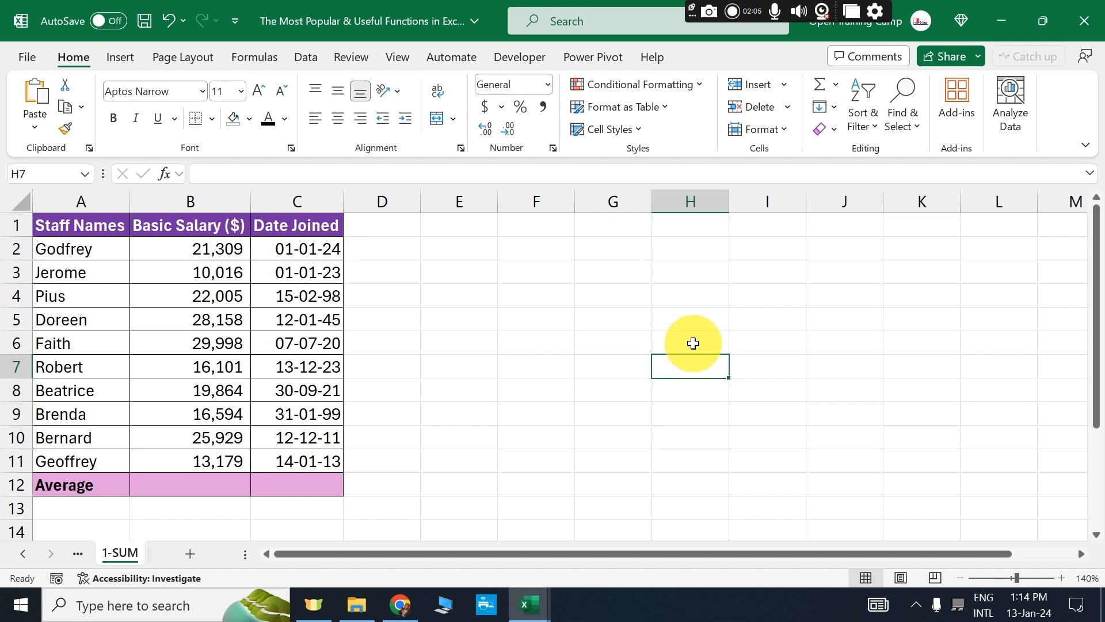
# Total the basic salaries in B12 of the 1-SUM sheet with AutoSum over B2:B11.
pyautogui.click(570, 343)
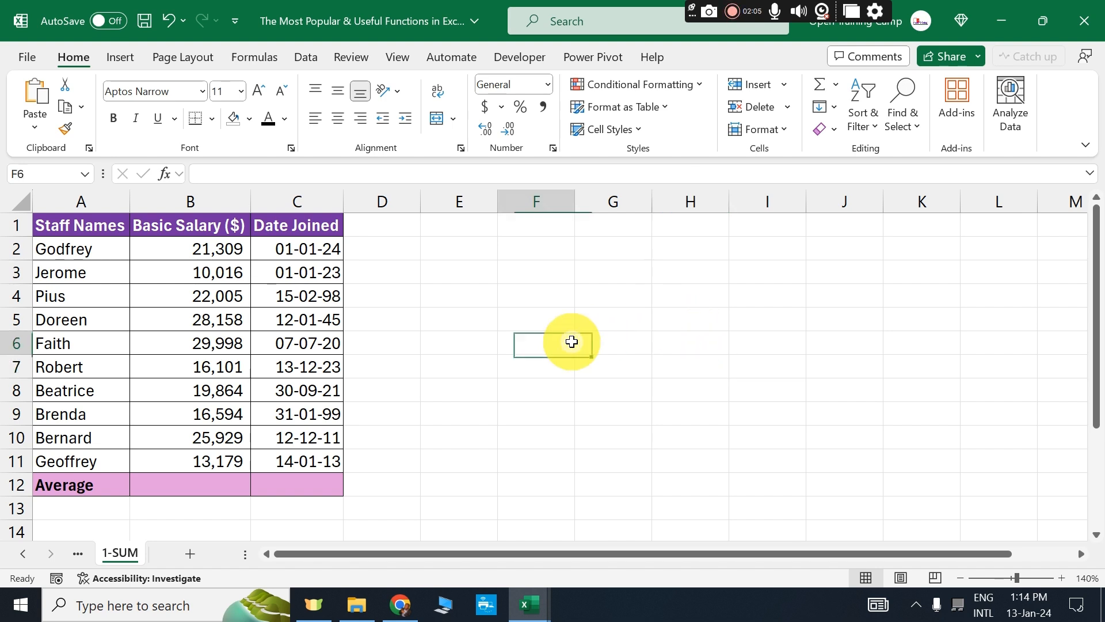
pyautogui.click(180, 484)
pyautogui.click(459, 485)
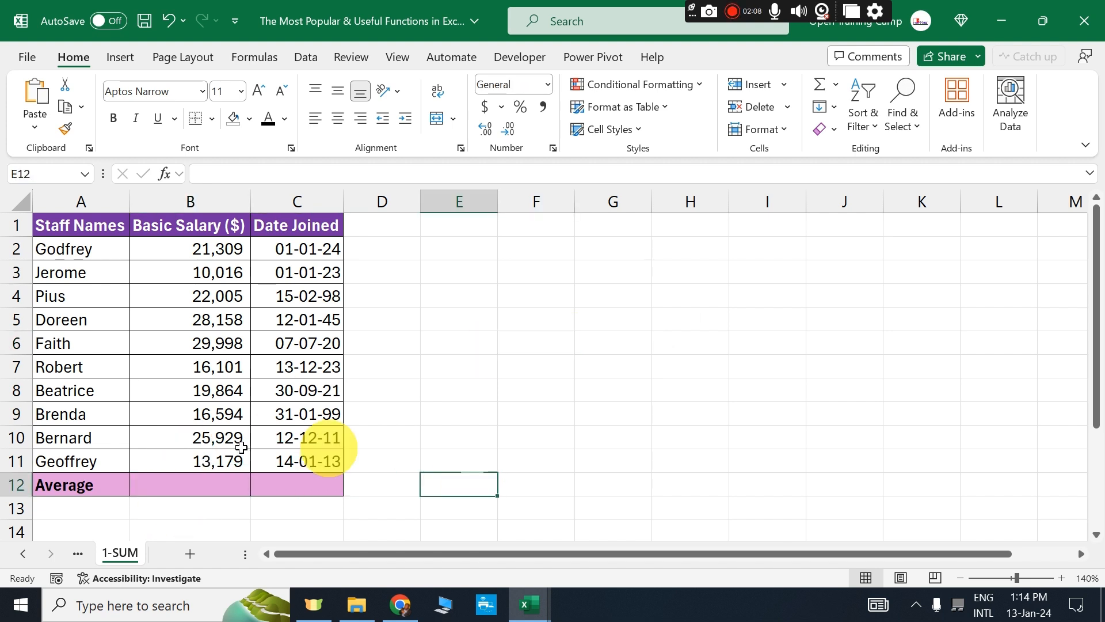
pyautogui.click(202, 486)
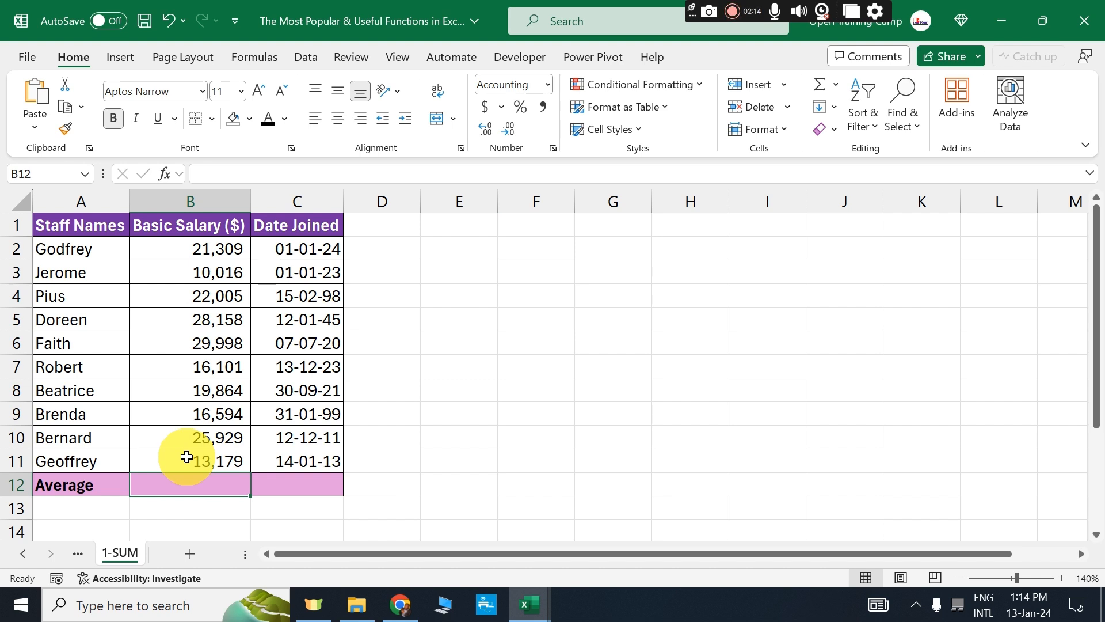
pyautogui.hotkey('alt', '=')
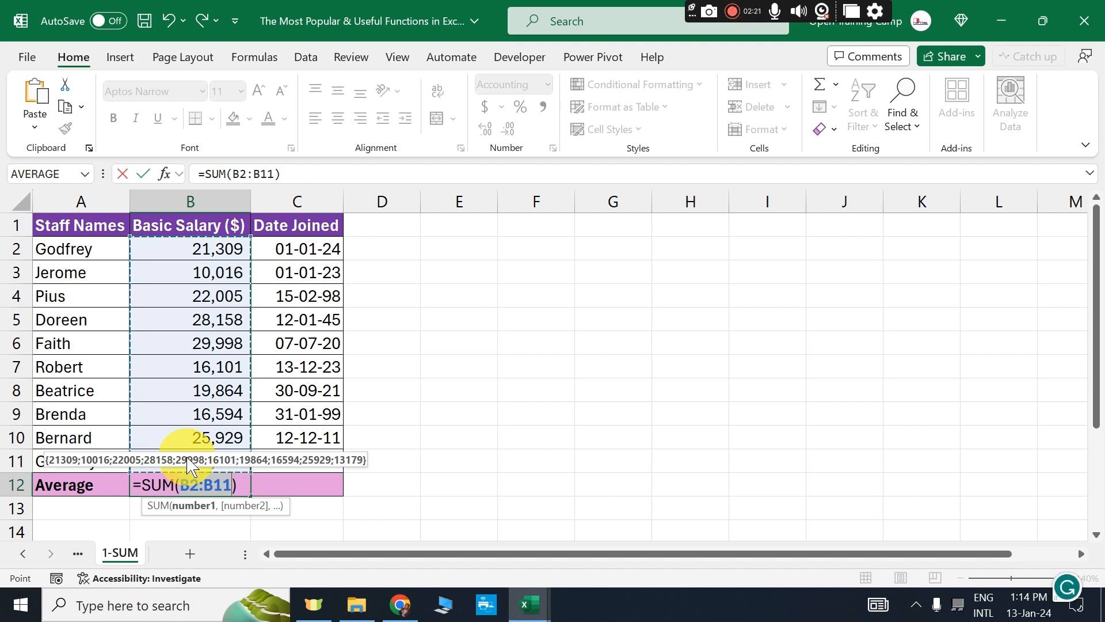
pyautogui.press('Return')
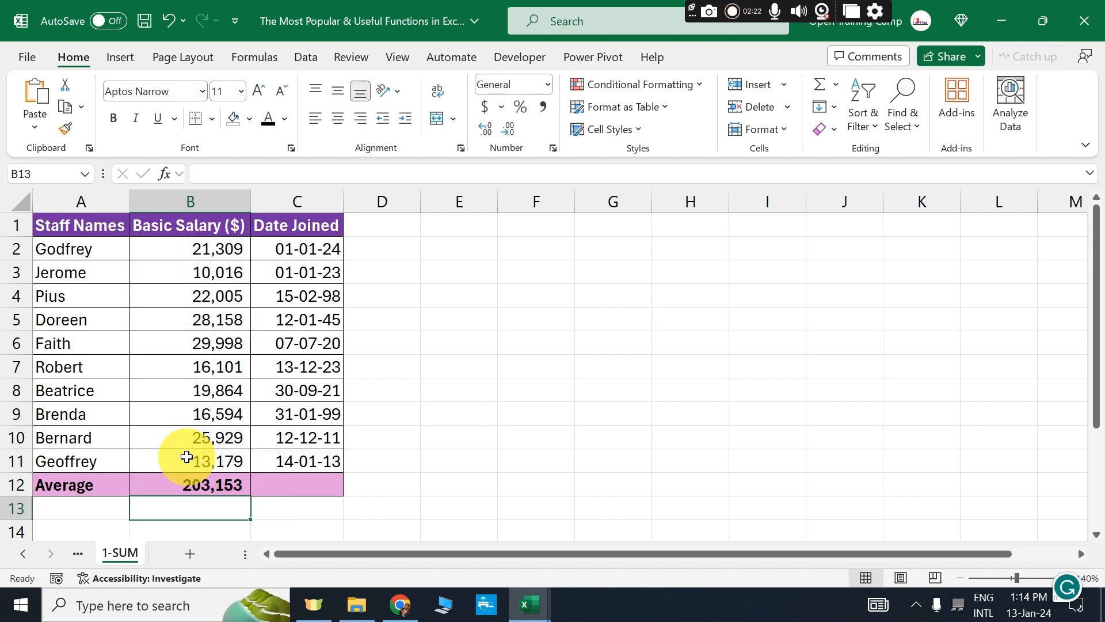
# Clear the salary total in B12 and insert it again with the AutoSum command, using B2:B11.
pyautogui.click(657, 444)
pyautogui.click(202, 486)
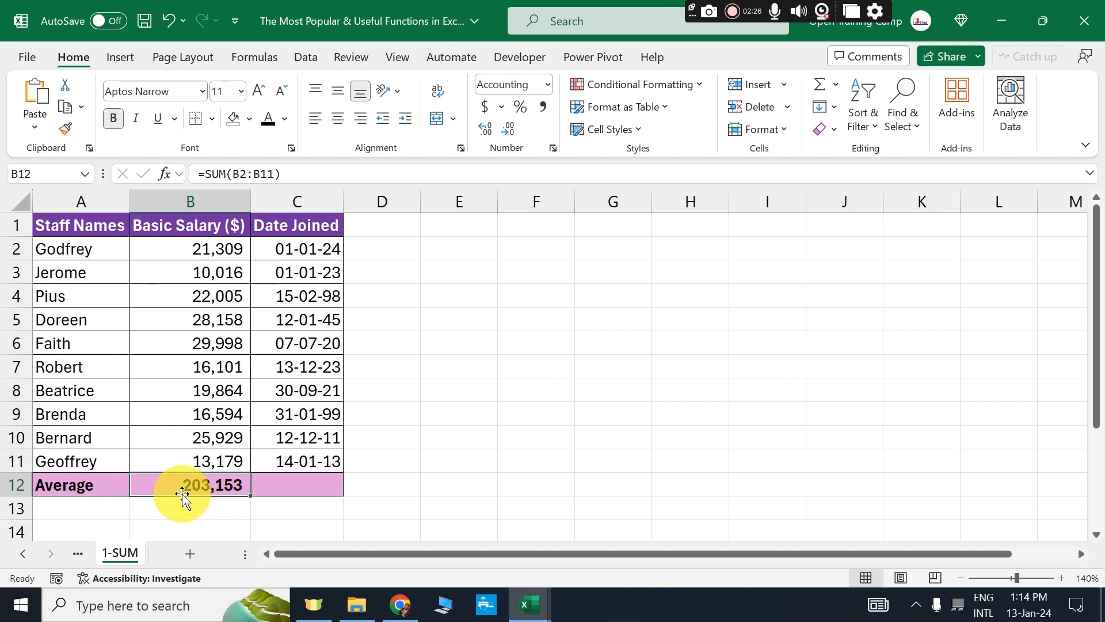
pyautogui.press('Delete')
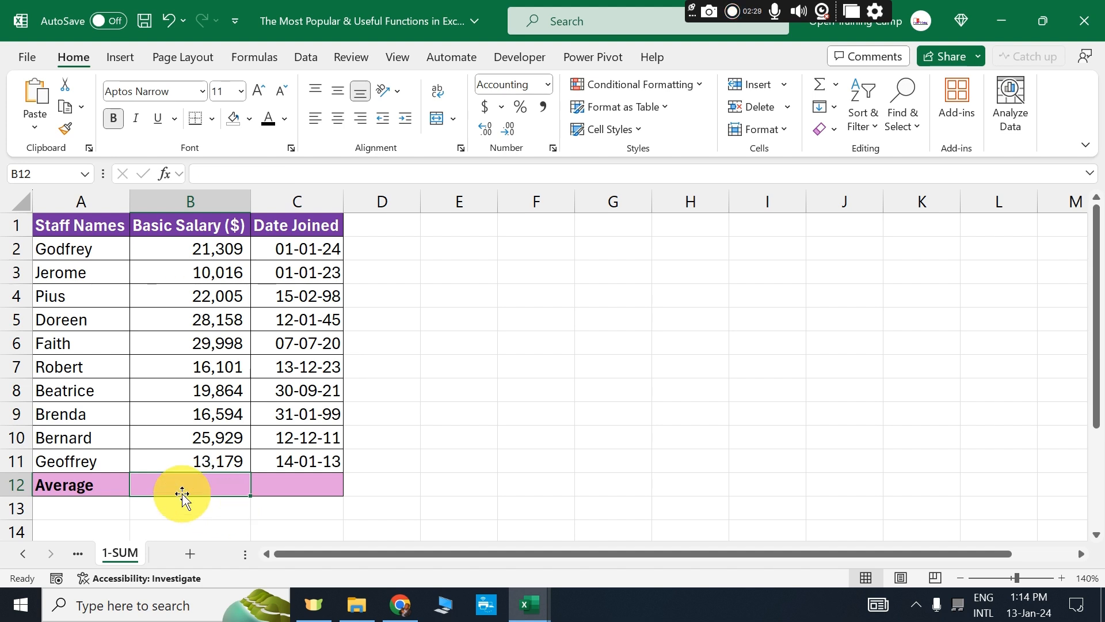
pyautogui.click(439, 461)
pyautogui.click(189, 493)
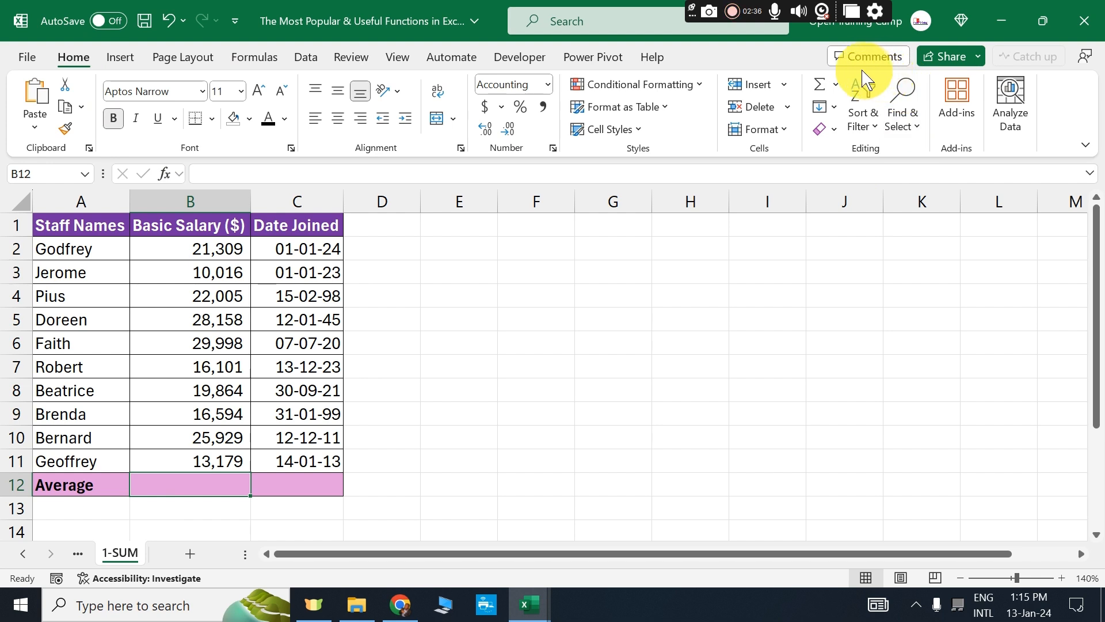
pyautogui.click(821, 93)
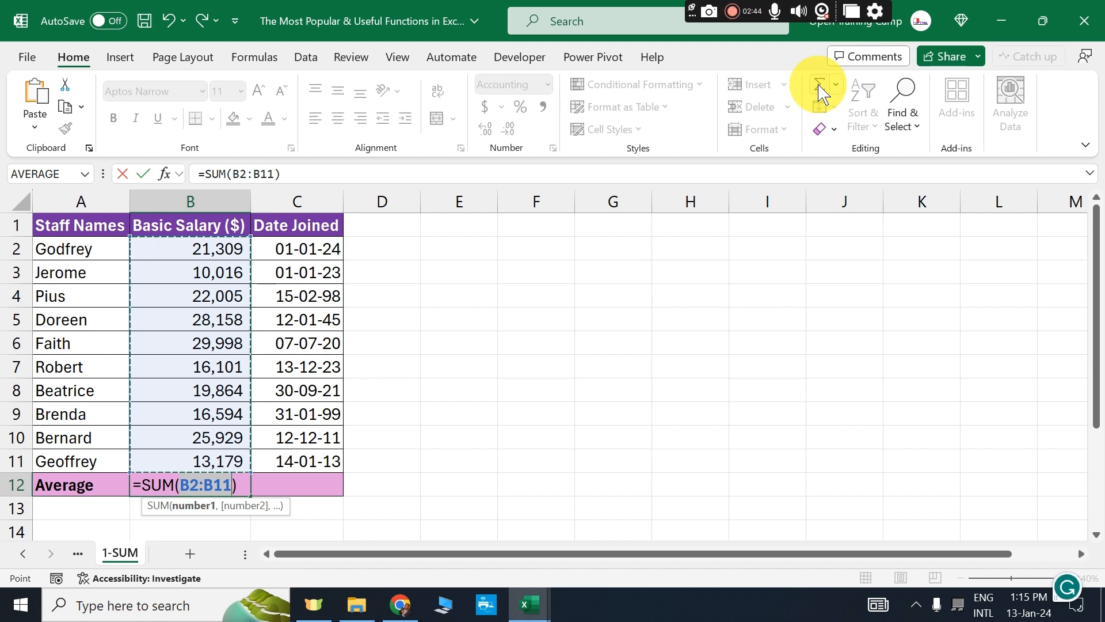
pyautogui.press('Return')
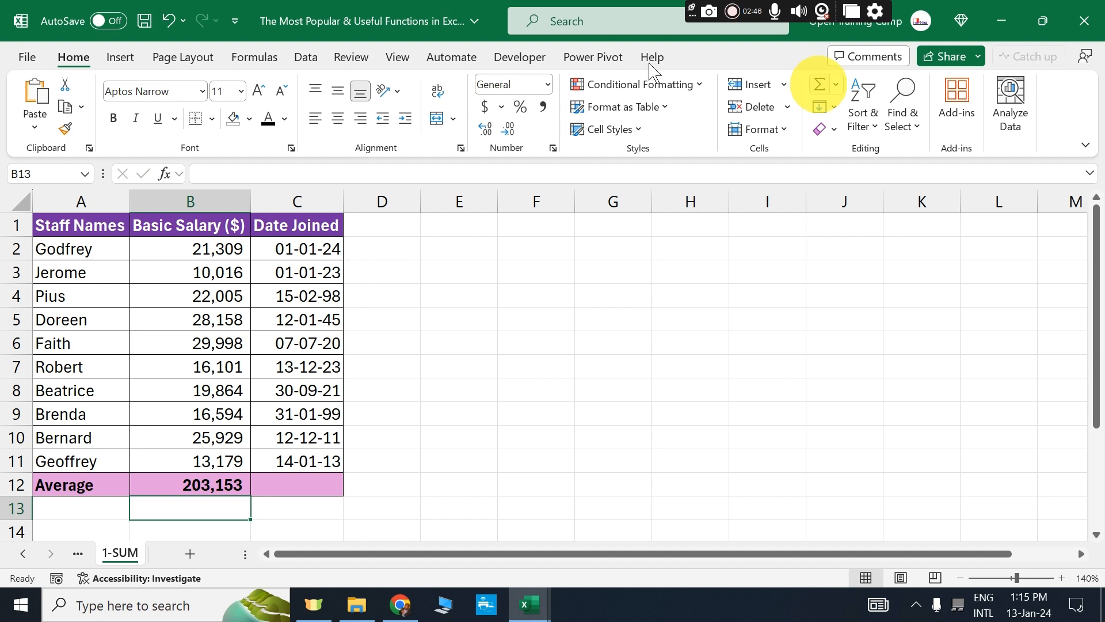
# Clear B12 and write the formula =SUM(B2:B11) there to total the basic salaries.
pyautogui.click(199, 483)
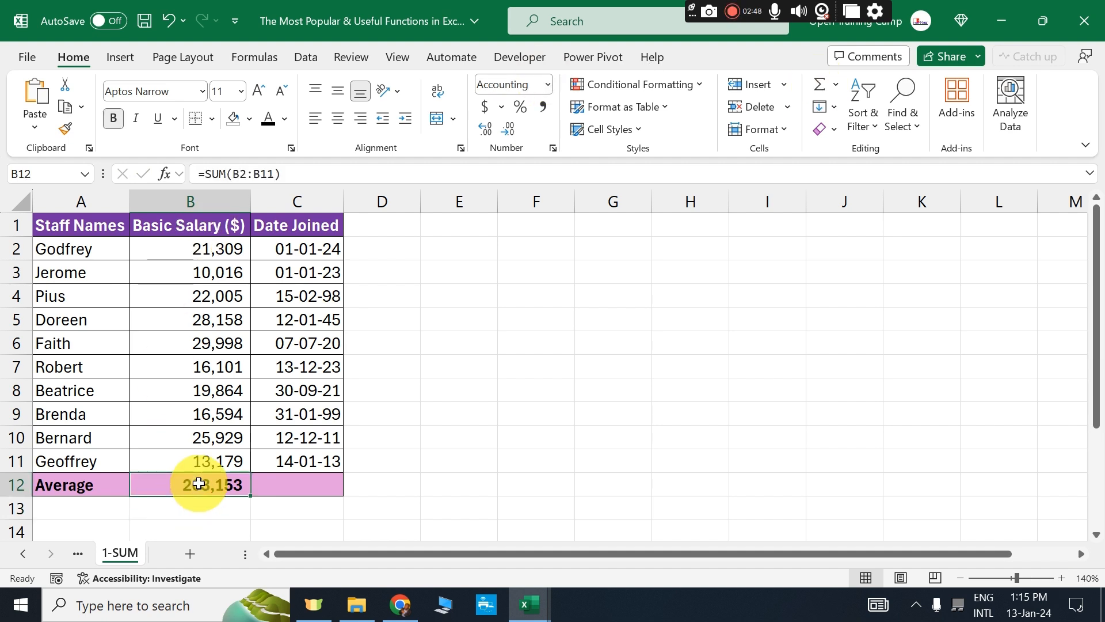
pyautogui.press('Delete')
pyautogui.click(589, 461)
pyautogui.click(212, 488)
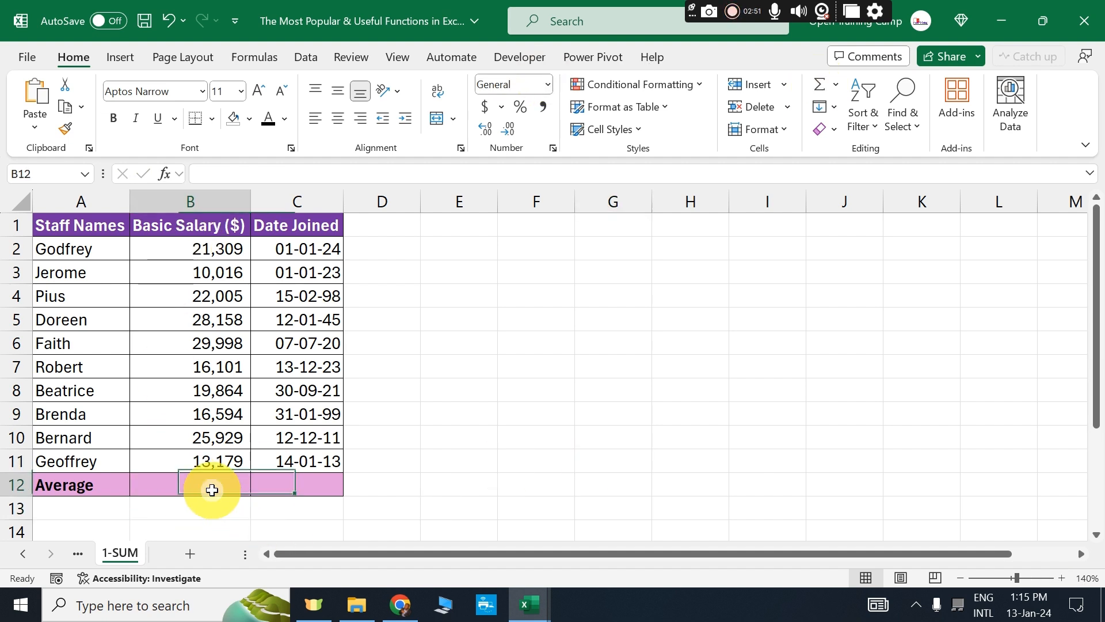
pyautogui.write('=sum')
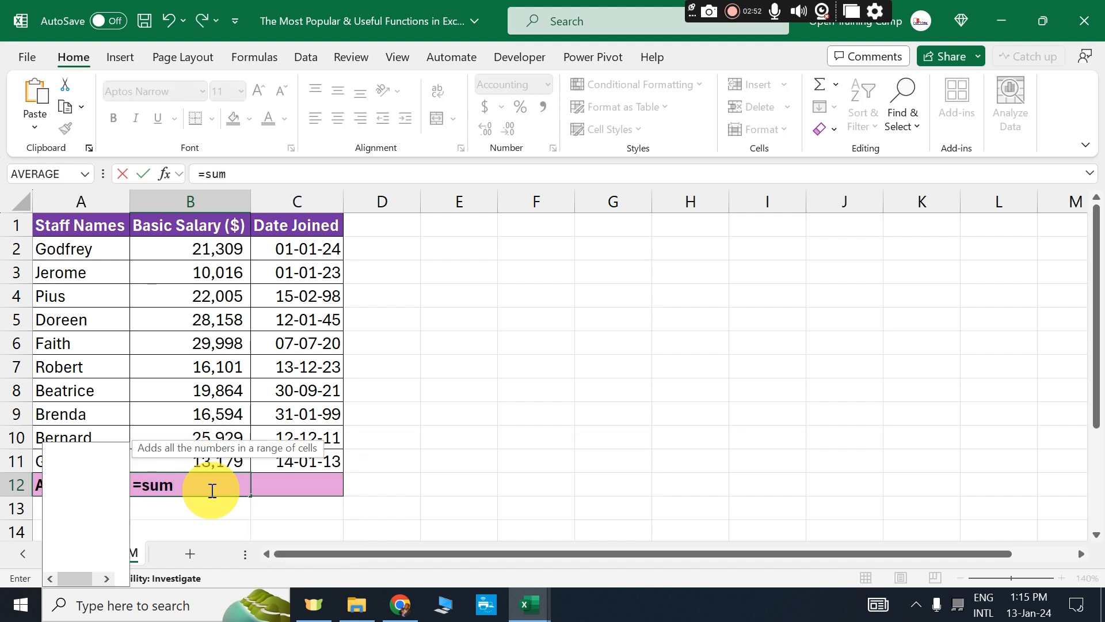
pyautogui.press('Tab')
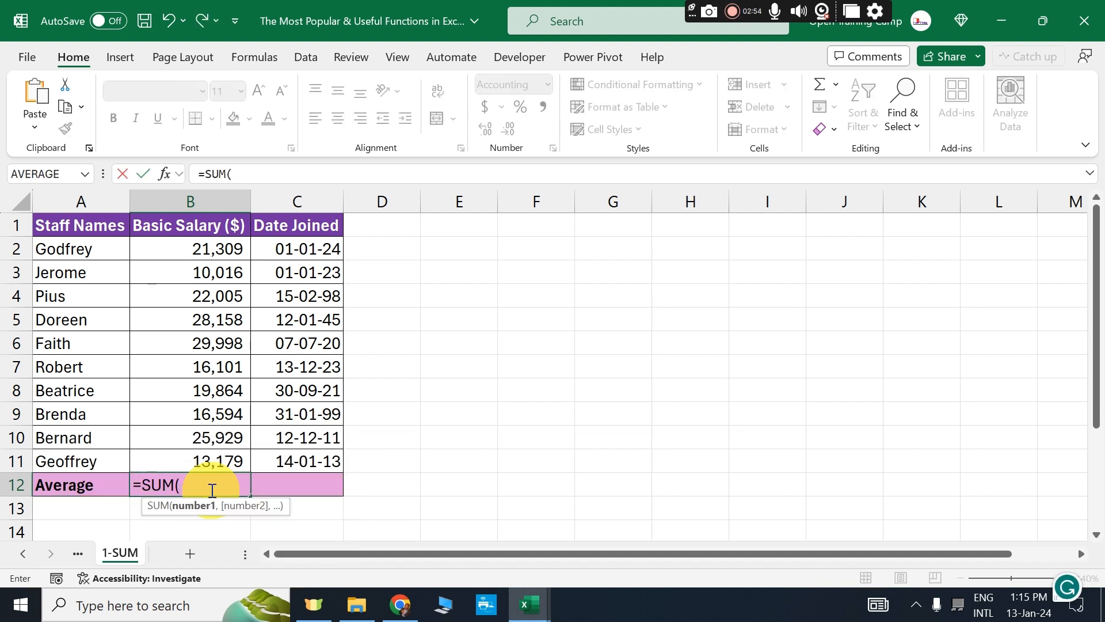
pyautogui.moveTo(195, 247); pyautogui.dragTo(206, 465)
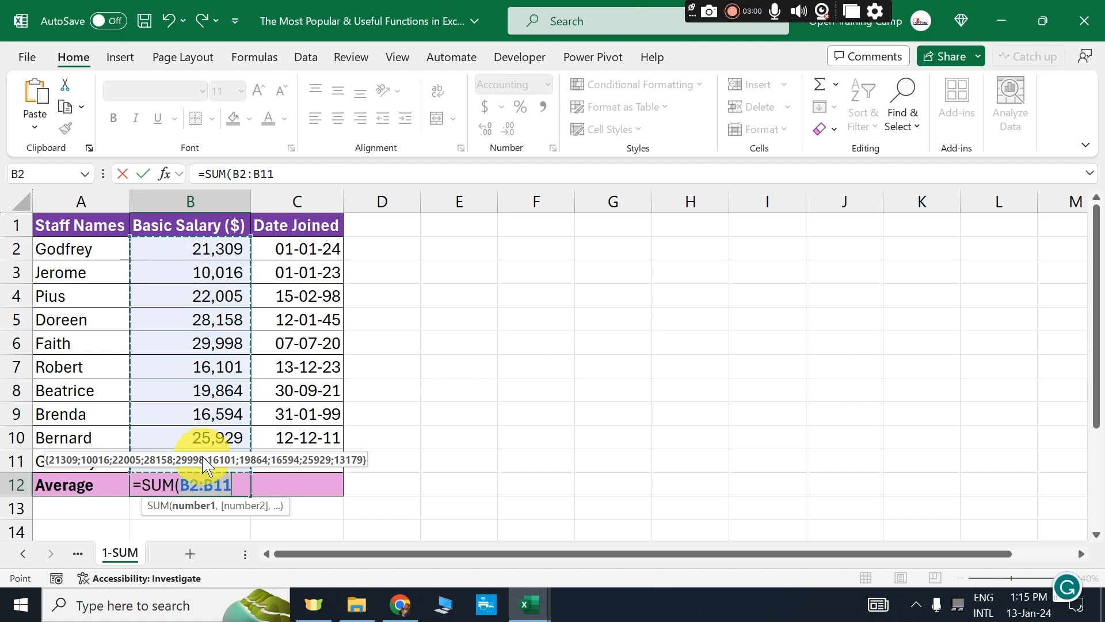
pyautogui.write(')')
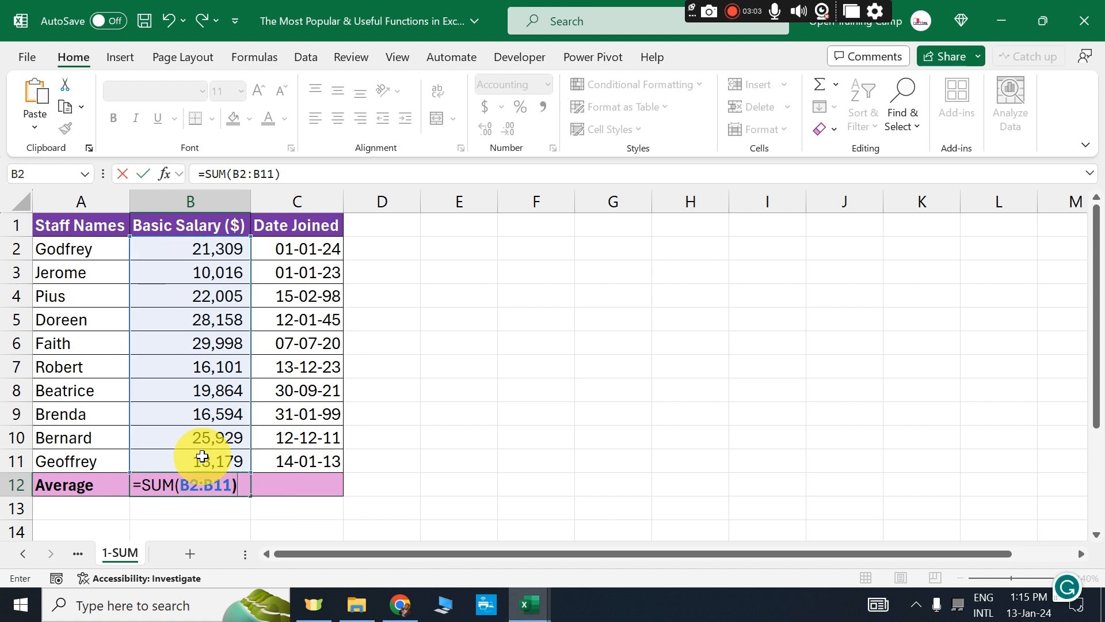
pyautogui.press('Return')
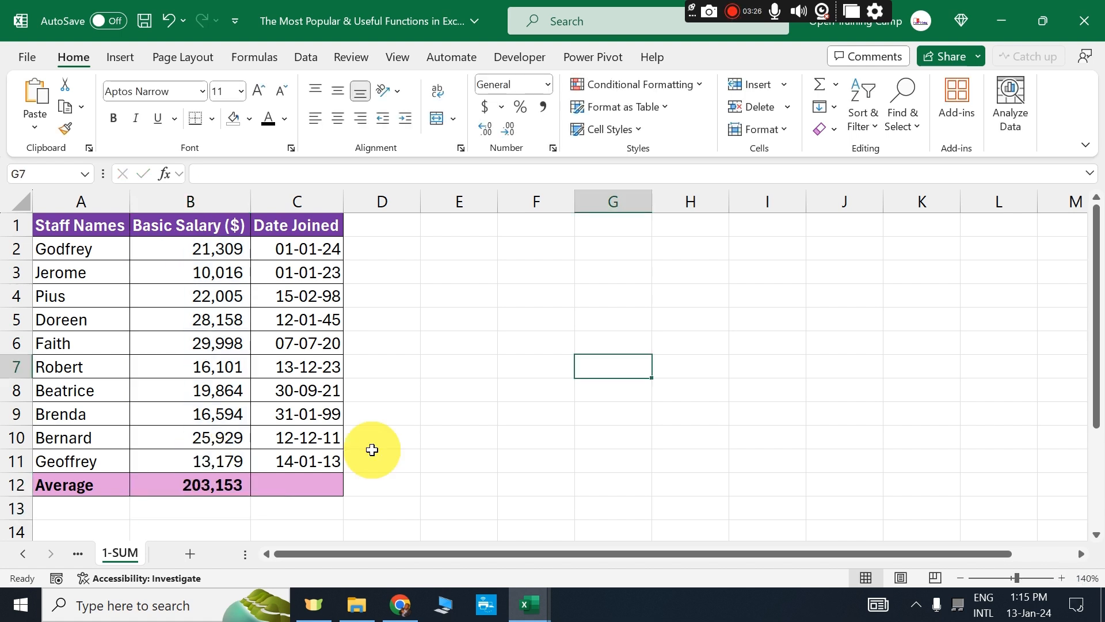